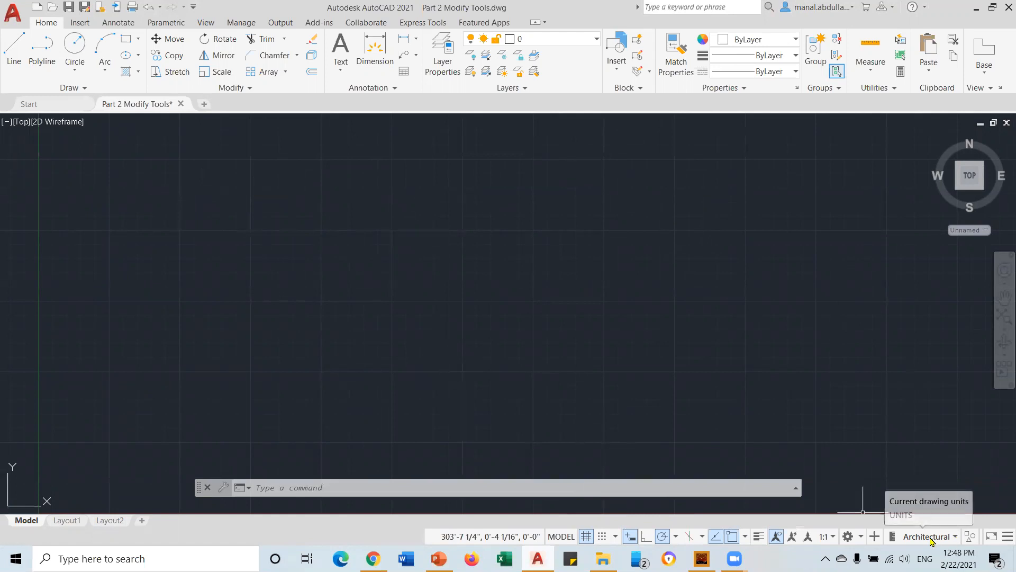
Check the drawing units from the application menu, keeping Architectural as the length type
{"action": "left_click", "coordinate": [11, 19]}
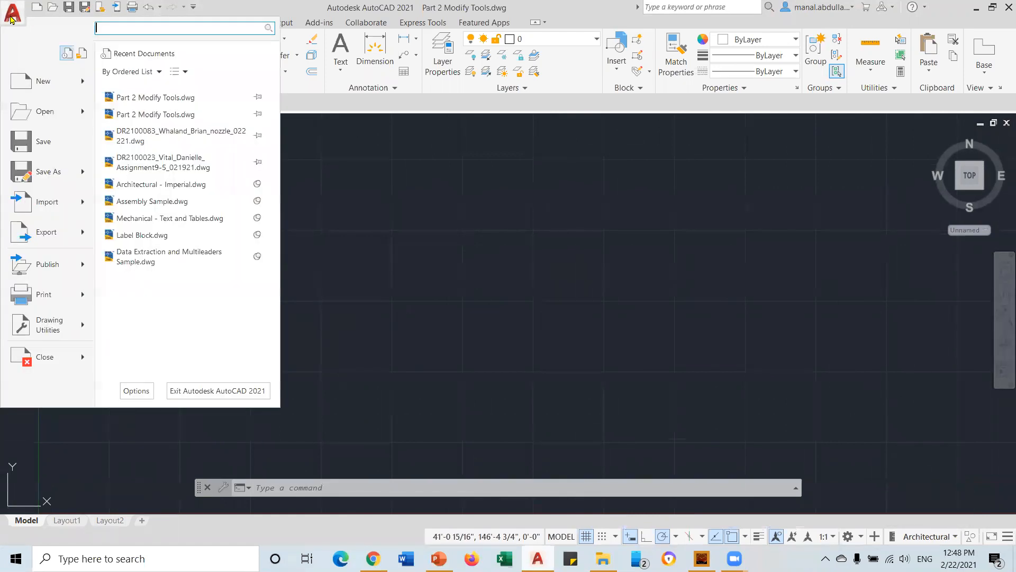
{"action": "mouse_move", "coordinate": [46, 338]}
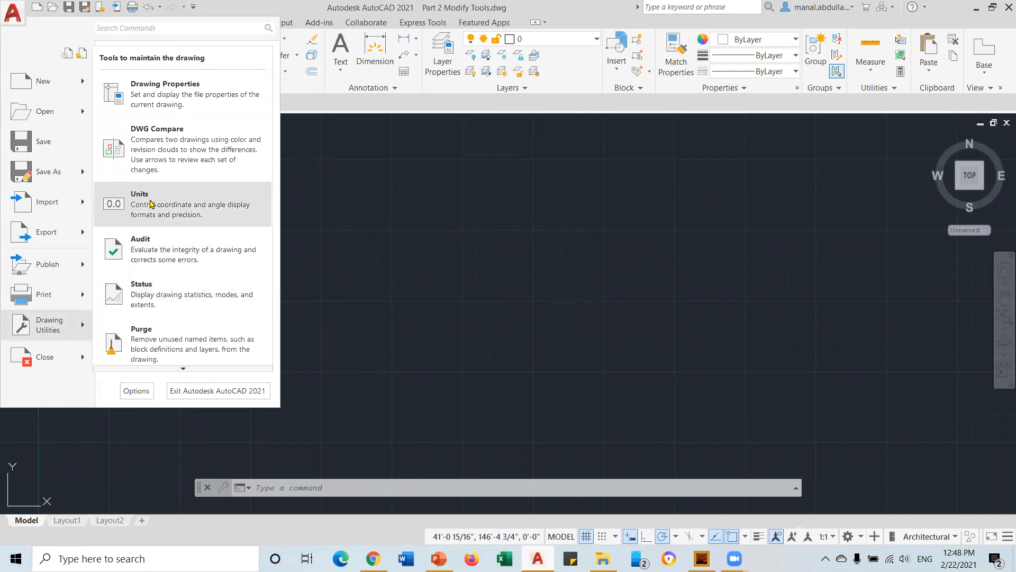
{"action": "left_click", "coordinate": [150, 203]}
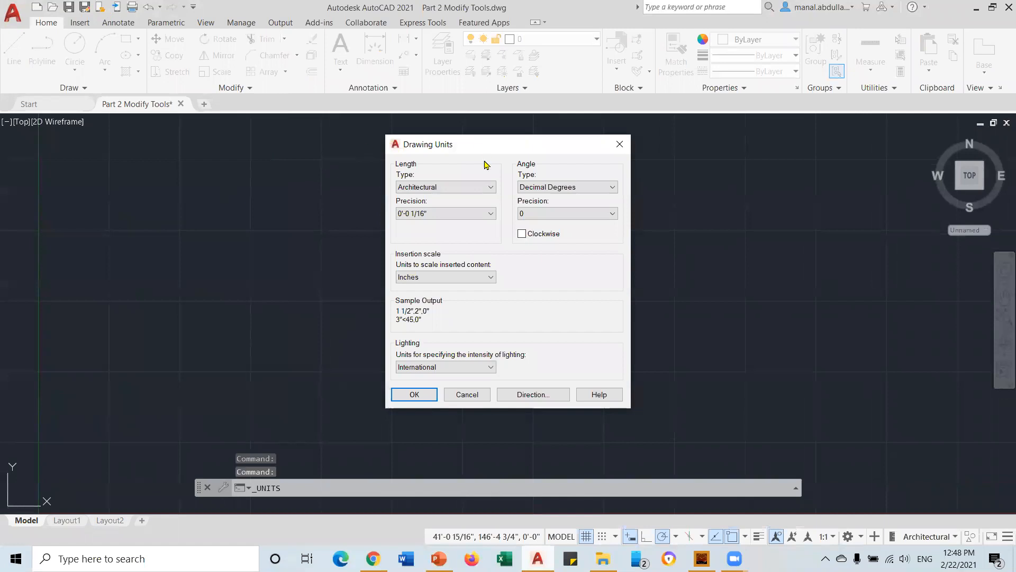
{"action": "left_click", "coordinate": [491, 187]}
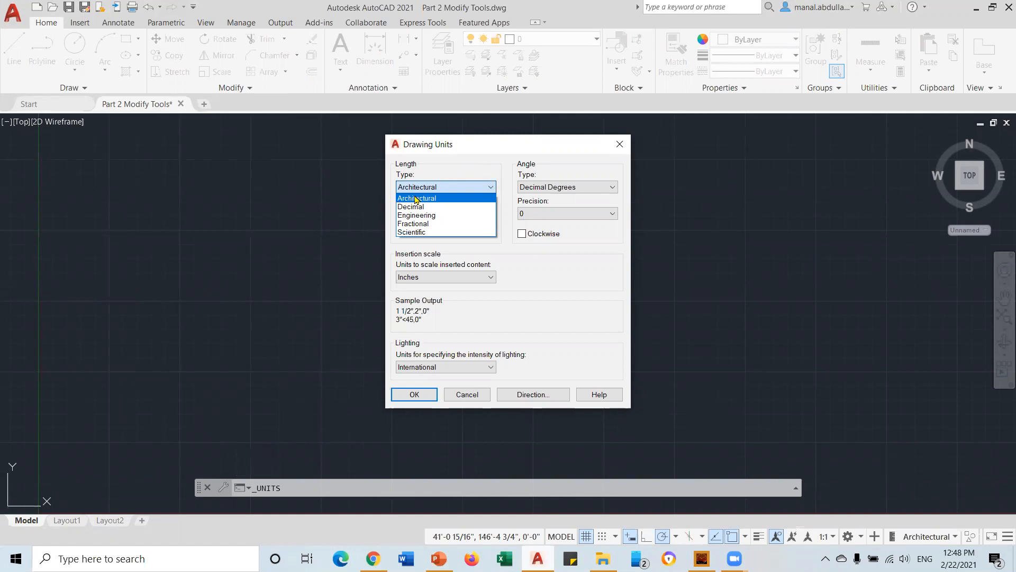
{"action": "left_click", "coordinate": [469, 199]}
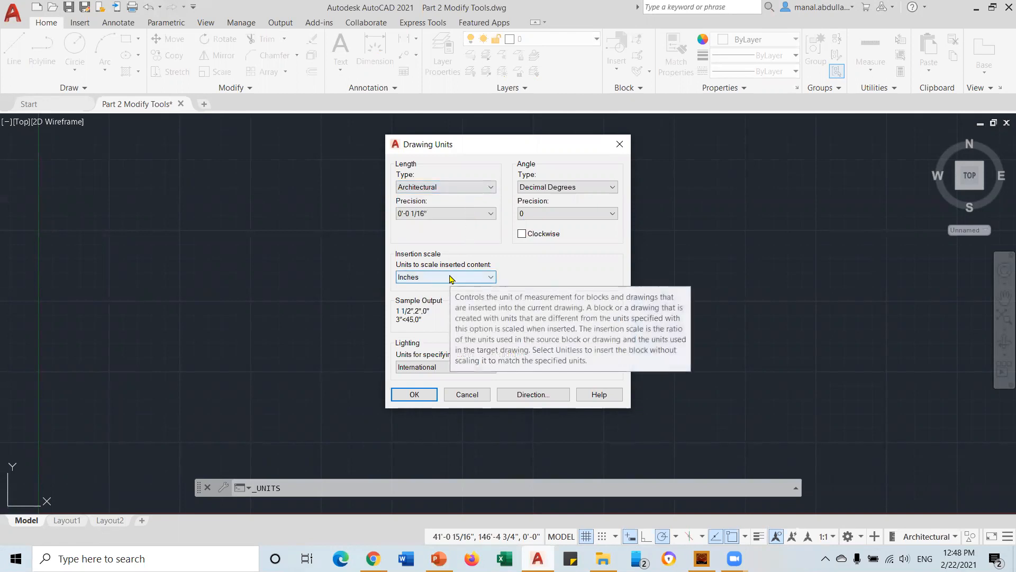
{"action": "left_click", "coordinate": [620, 144]}
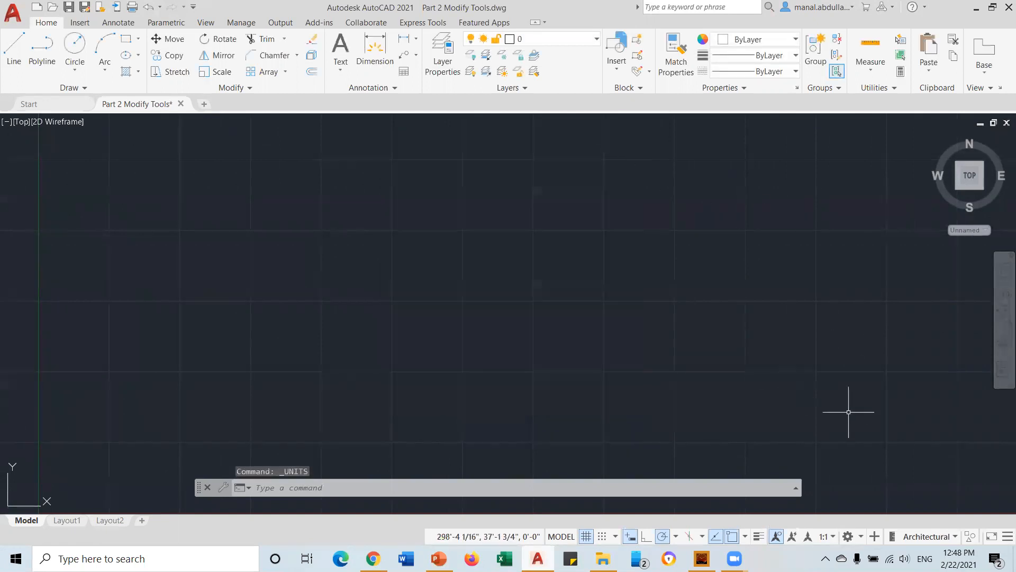
Toggle the line weight status-bar button off and back on, and view the unit formats list
{"action": "left_click", "coordinate": [1003, 537]}
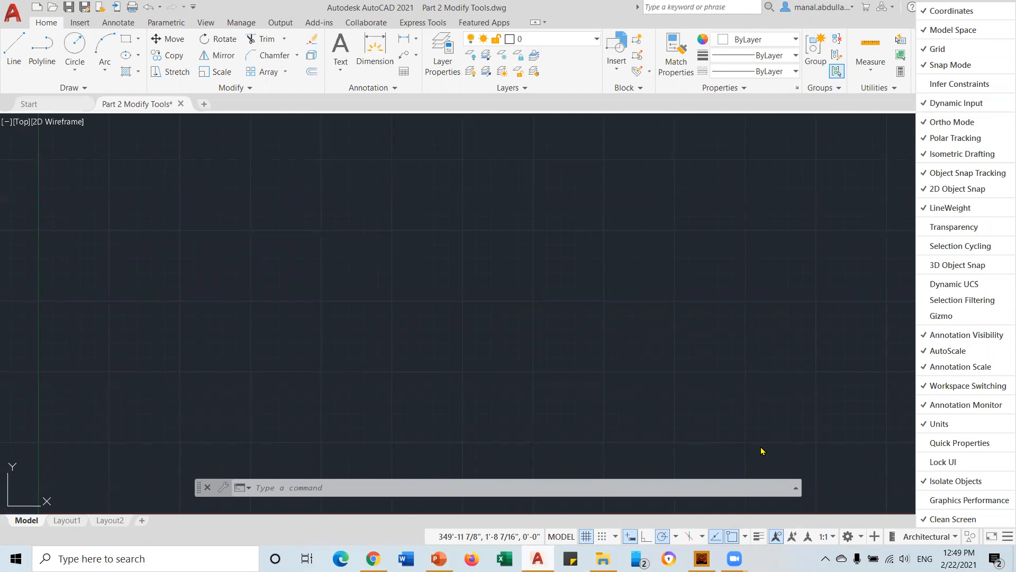
{"action": "left_click", "coordinate": [924, 212]}
{"action": "left_click", "coordinate": [925, 213]}
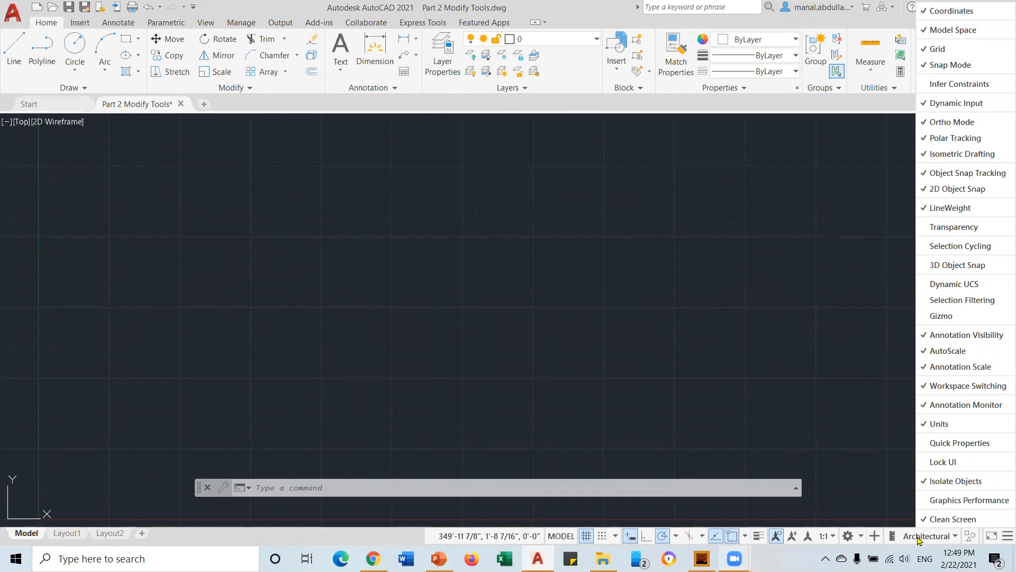
{"action": "left_click", "coordinate": [955, 538]}
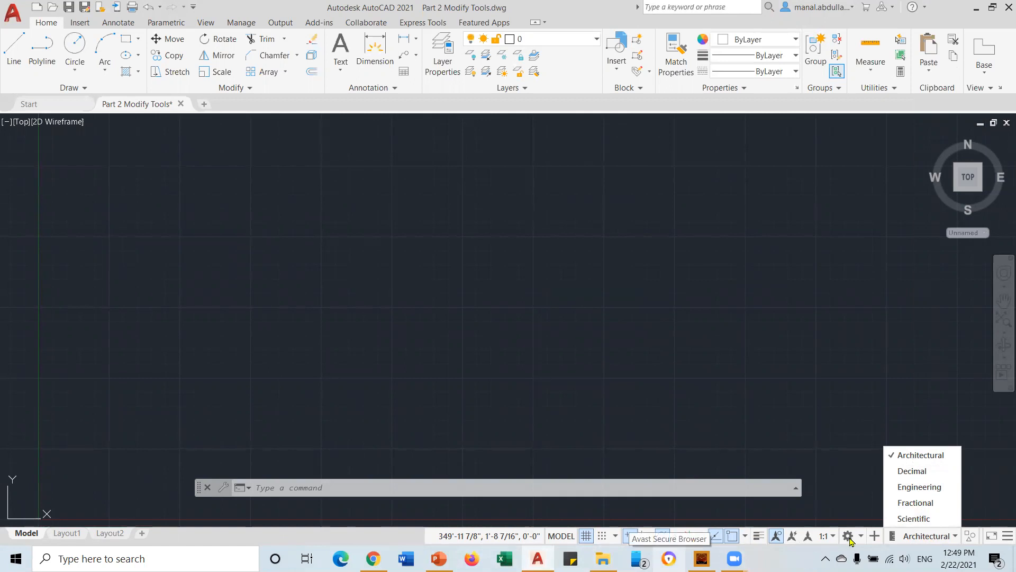
{"action": "left_click", "coordinate": [1002, 538]}
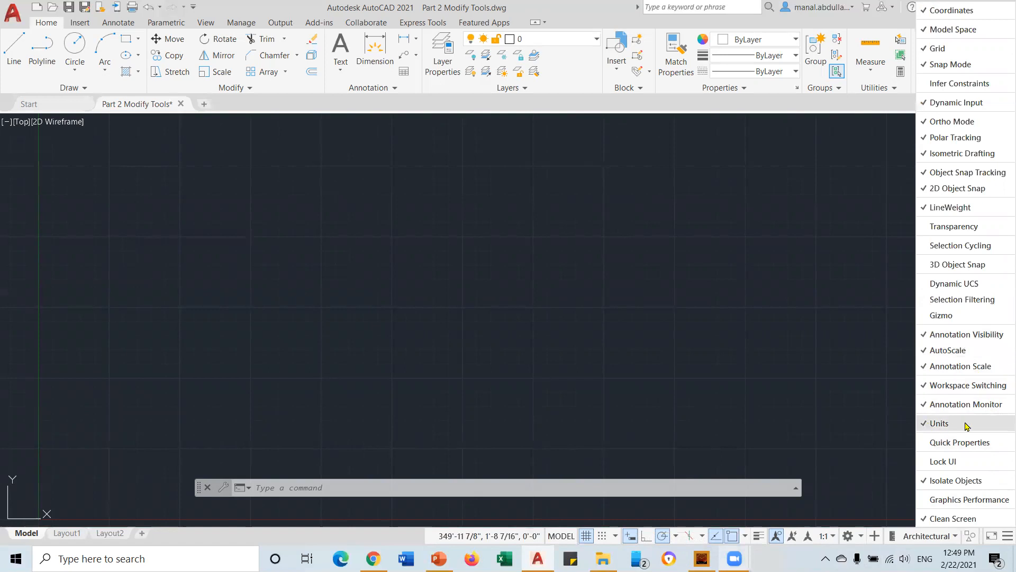
{"action": "left_click", "coordinate": [823, 408]}
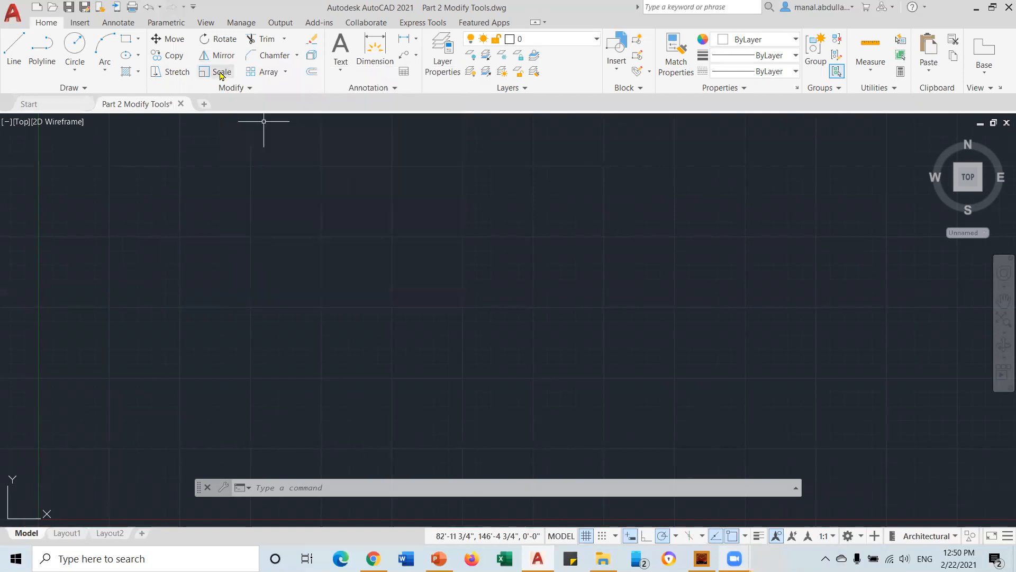
Browse the Trim/Extend dropdown, trying Extend and then Trim
{"action": "left_click", "coordinate": [284, 40]}
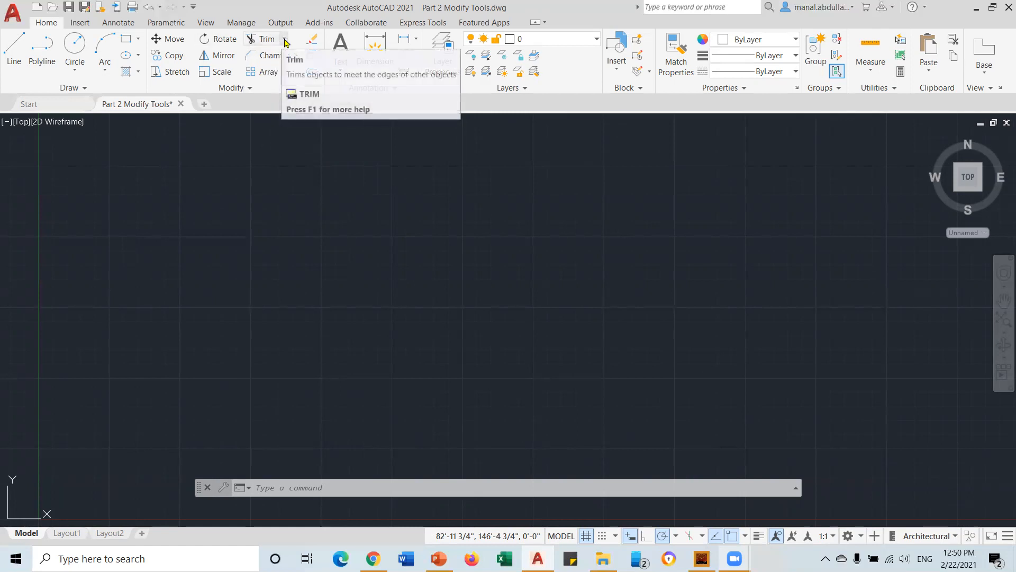
{"action": "left_click", "coordinate": [284, 43]}
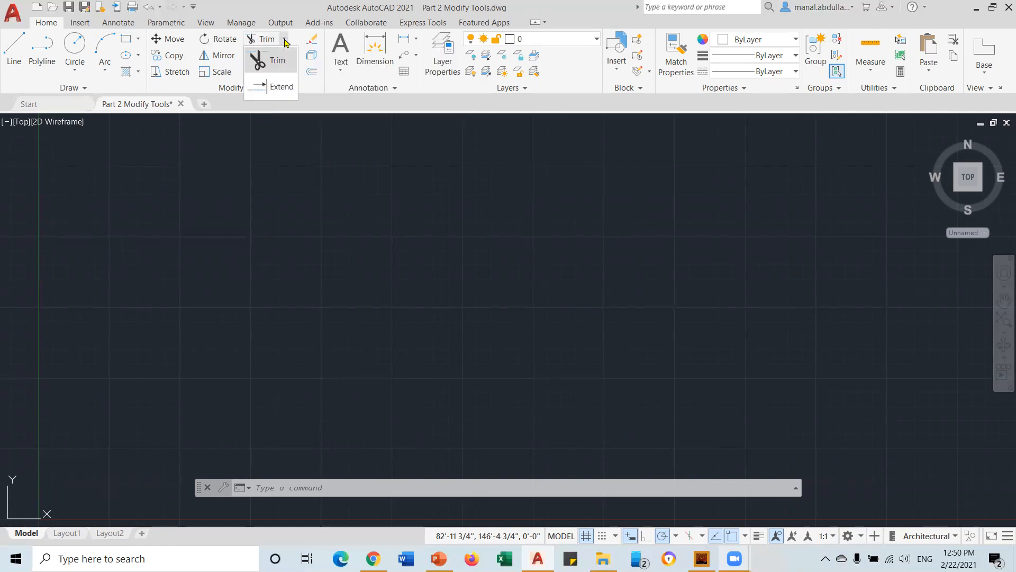
{"action": "left_click", "coordinate": [280, 91]}
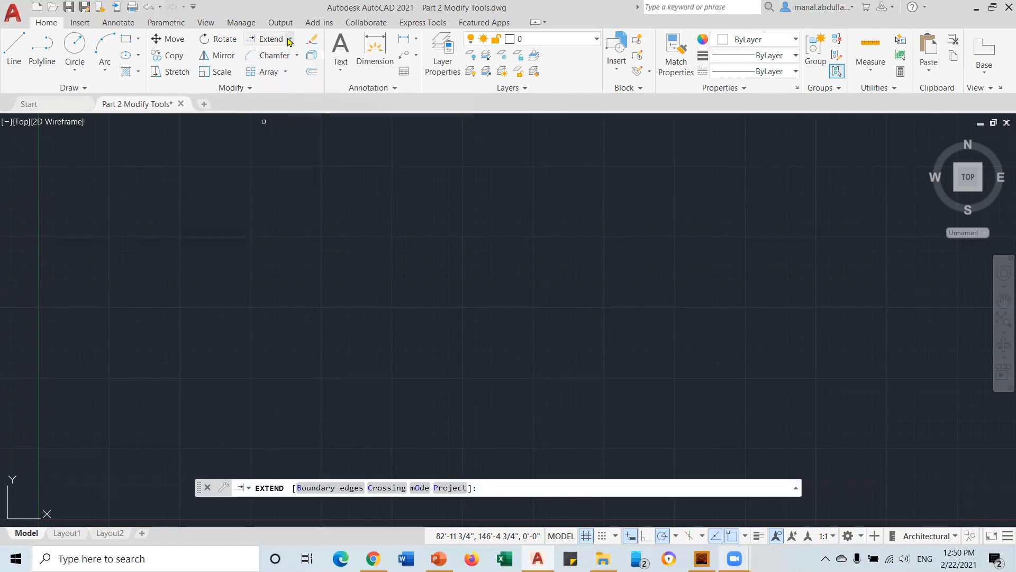
{"action": "left_click", "coordinate": [289, 41]}
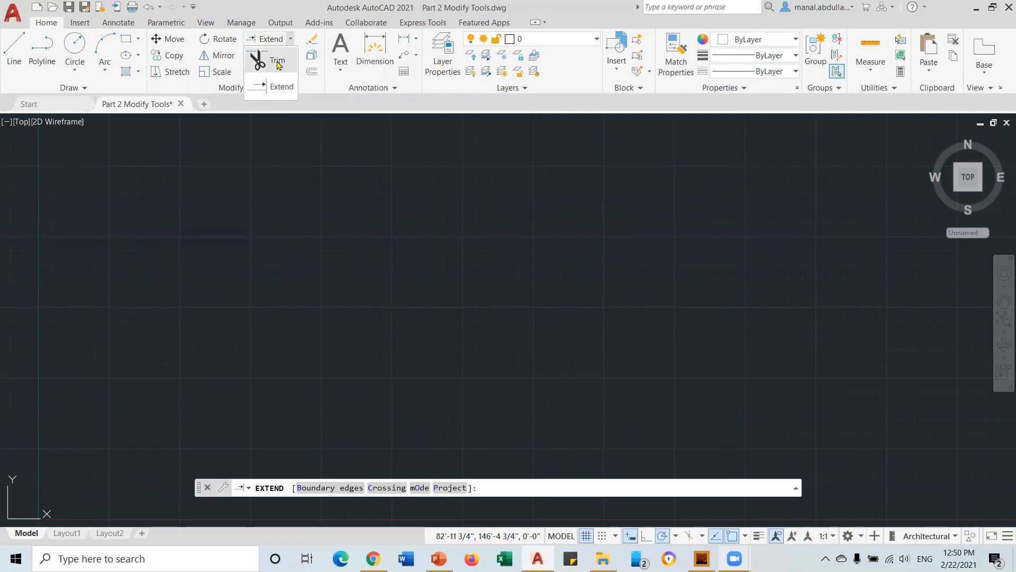
{"action": "left_click", "coordinate": [278, 63]}
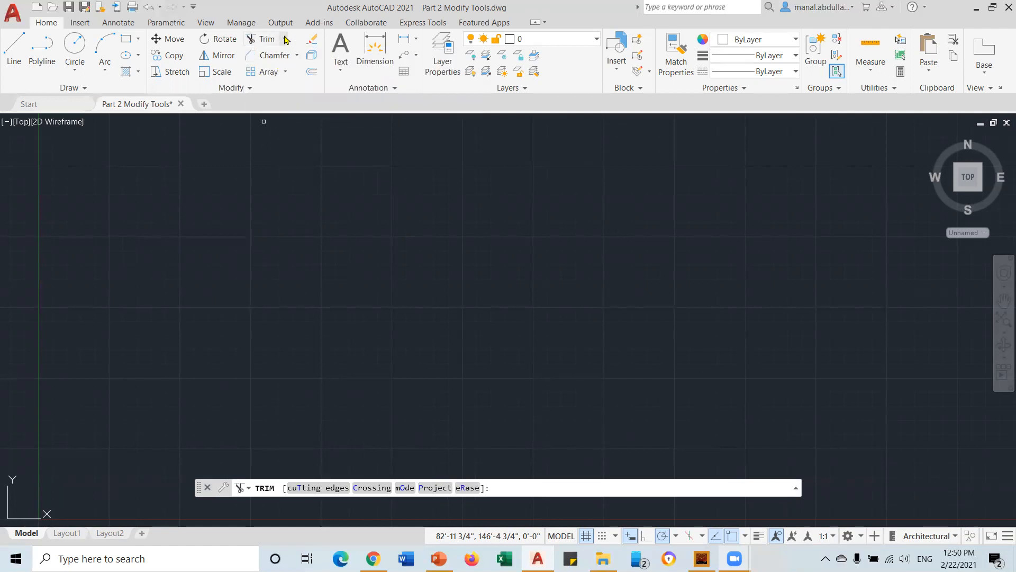
{"action": "left_click", "coordinate": [285, 40]}
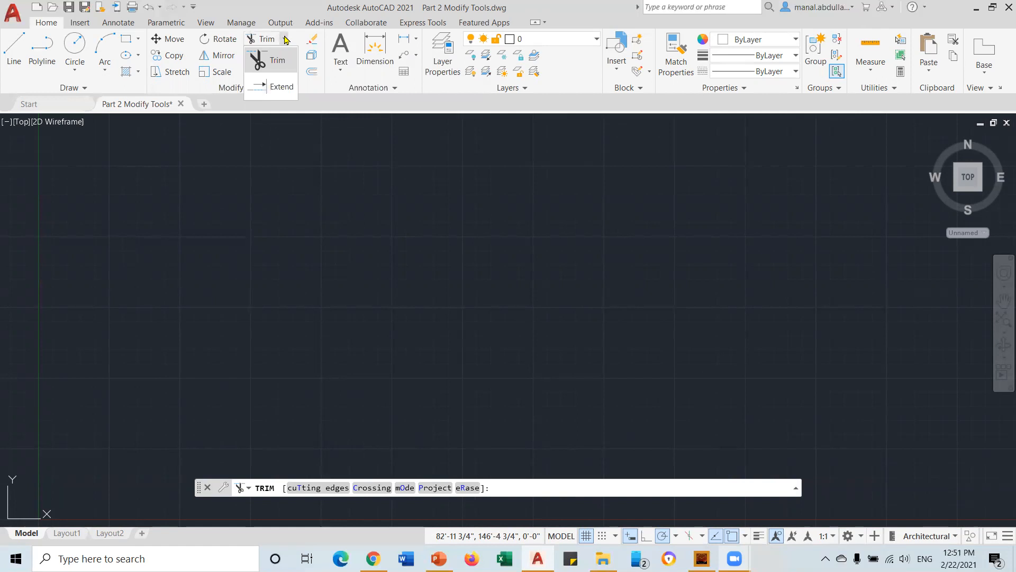
{"action": "left_click", "coordinate": [285, 40]}
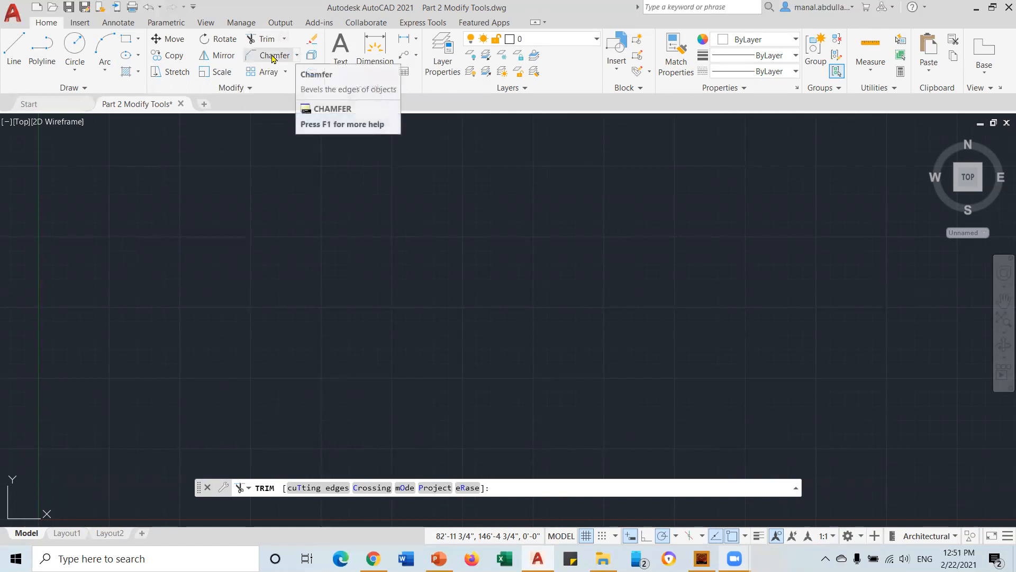
Choose Fillet from the Fillet/Chamfer dropdown to start the FILLET command
{"action": "left_click", "coordinate": [296, 55]}
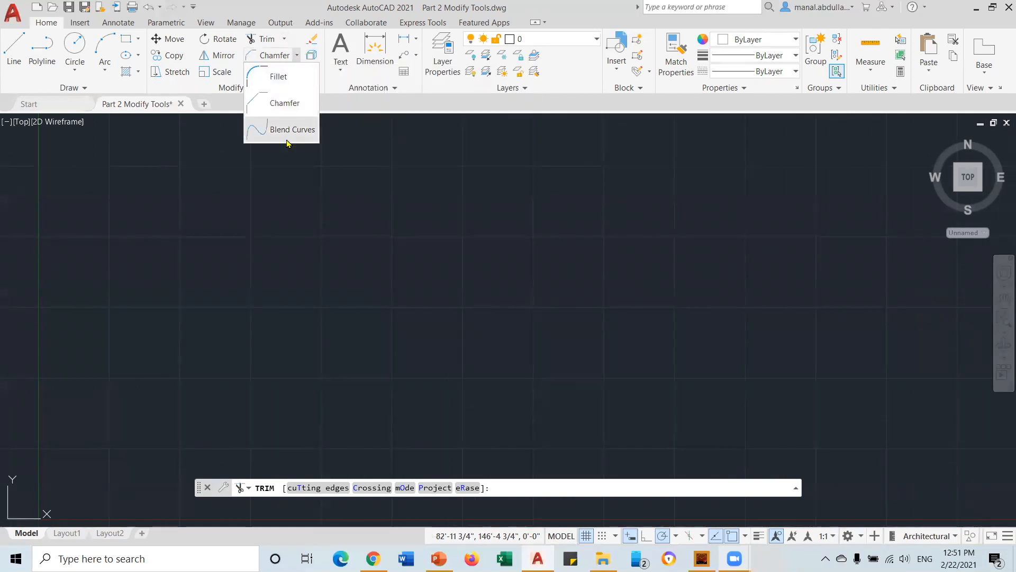
{"action": "left_click", "coordinate": [295, 57]}
{"action": "left_click", "coordinate": [296, 57]}
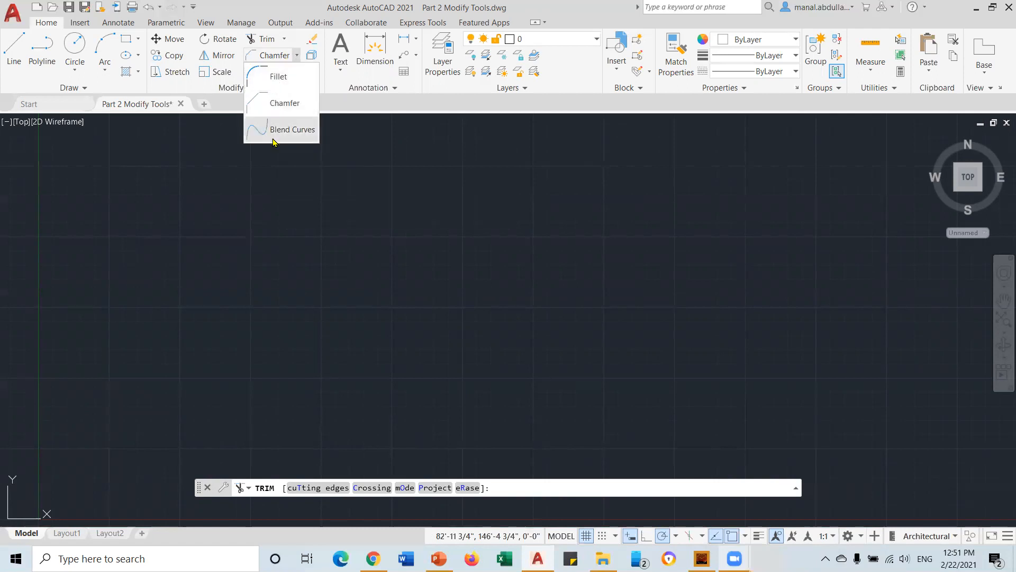
{"action": "left_click", "coordinate": [280, 77]}
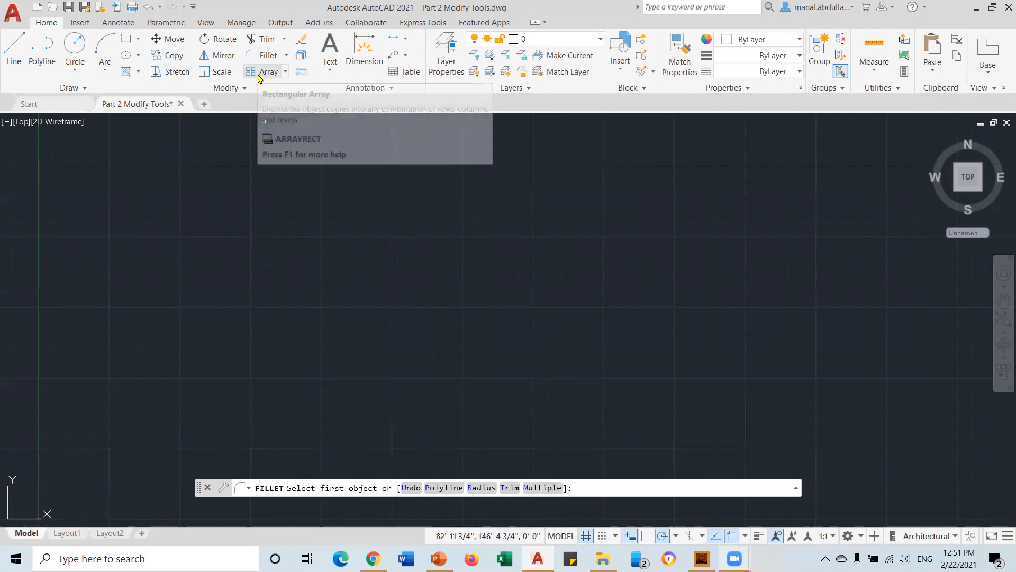
Look through the Array types list and expand the Modify panel's extra tools
{"action": "left_click", "coordinate": [286, 73]}
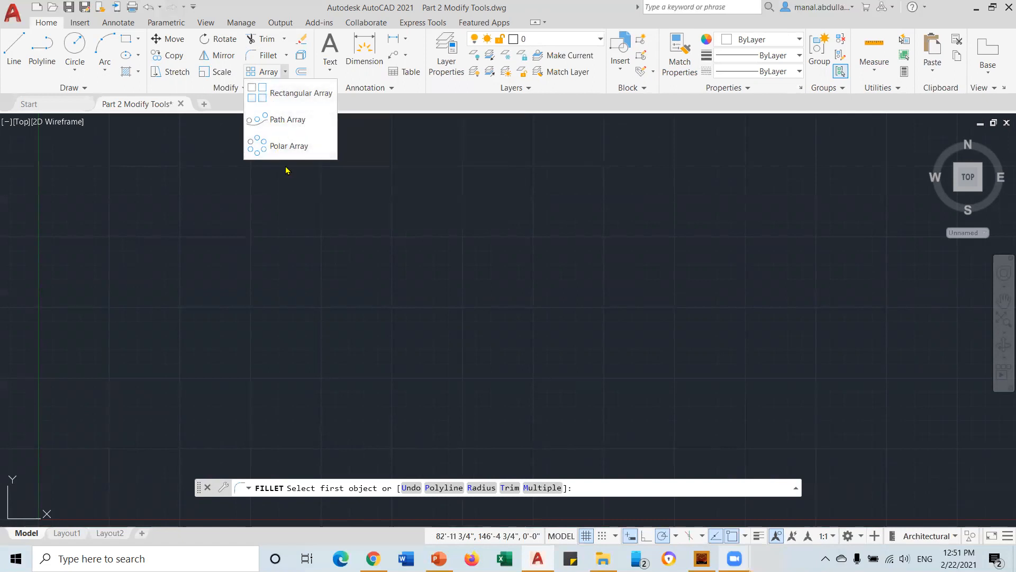
{"action": "left_click", "coordinate": [283, 73]}
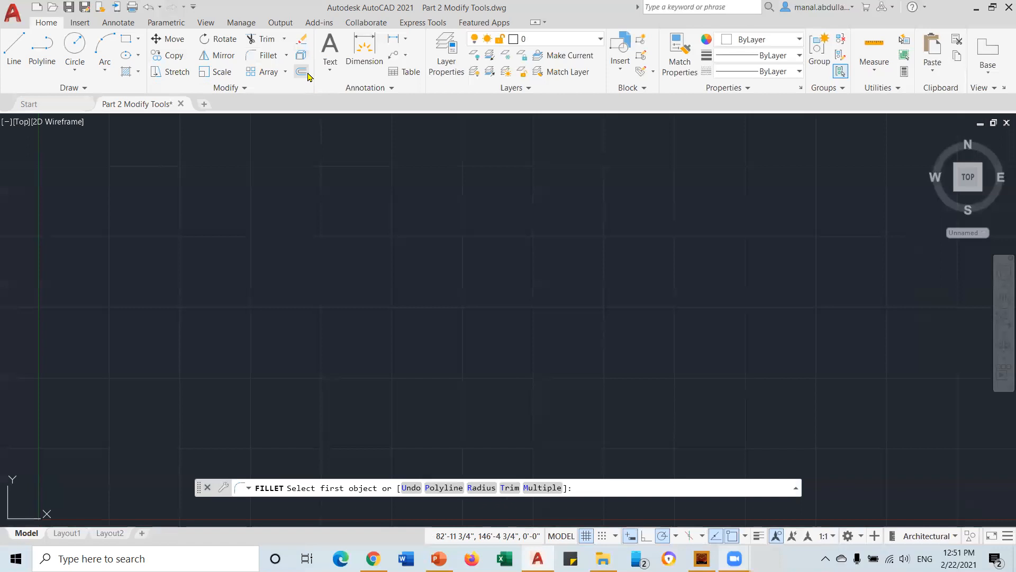
{"action": "left_click", "coordinate": [245, 89]}
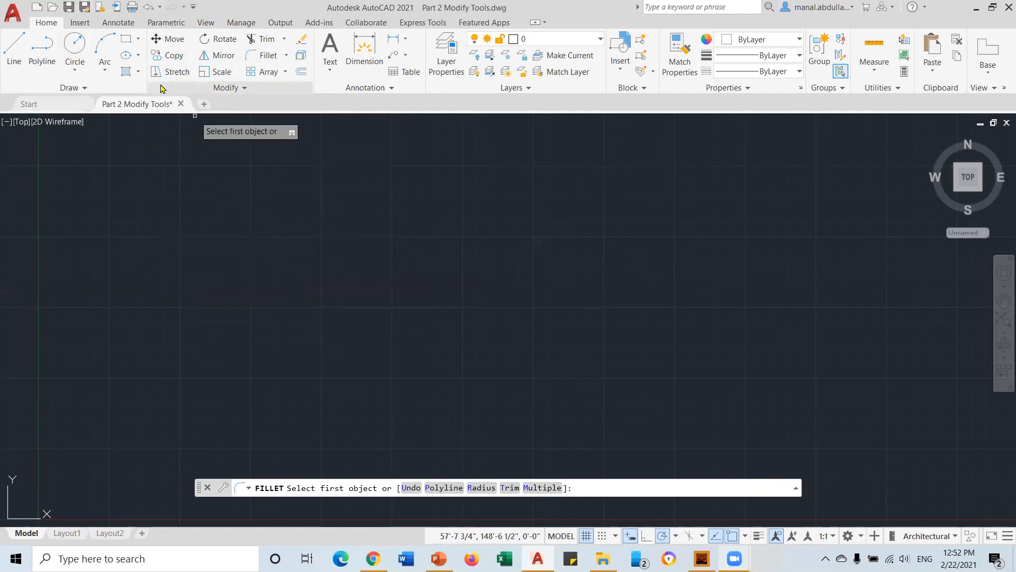
Draw a centre-radius circle with radius 3' at a picked centre point
{"action": "left_click", "coordinate": [76, 72]}
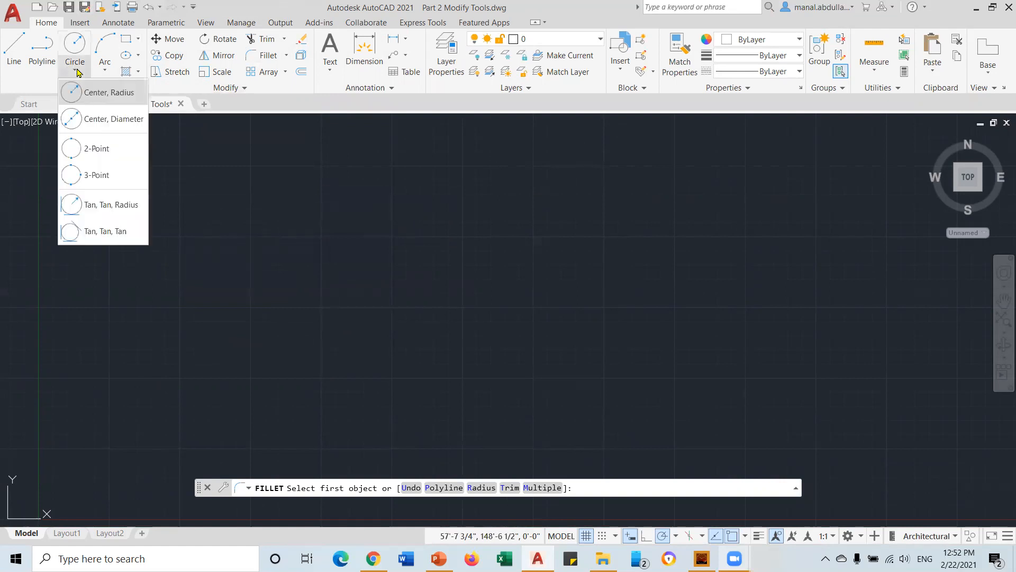
{"action": "left_click", "coordinate": [91, 94]}
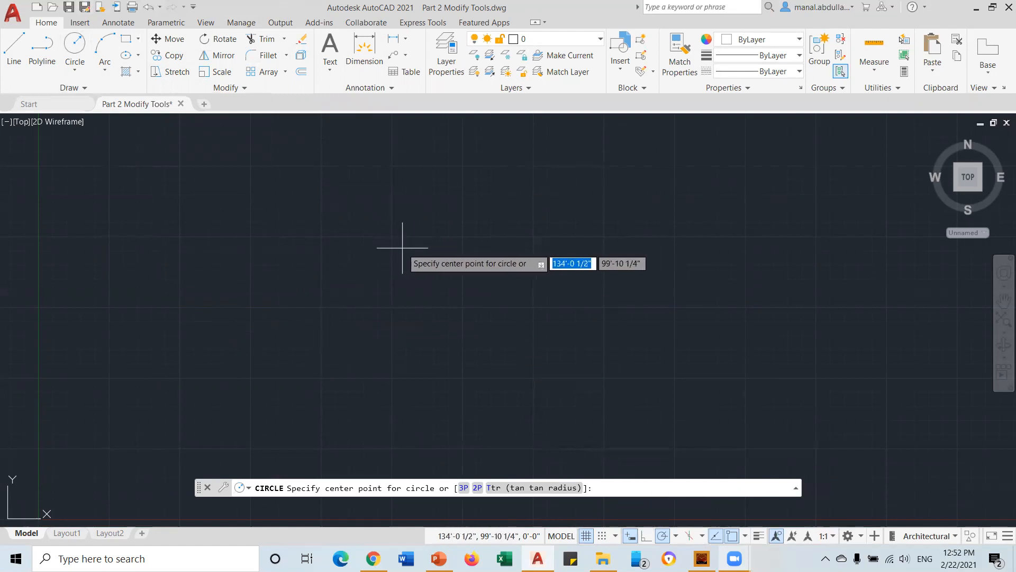
{"action": "left_click", "coordinate": [630, 535]}
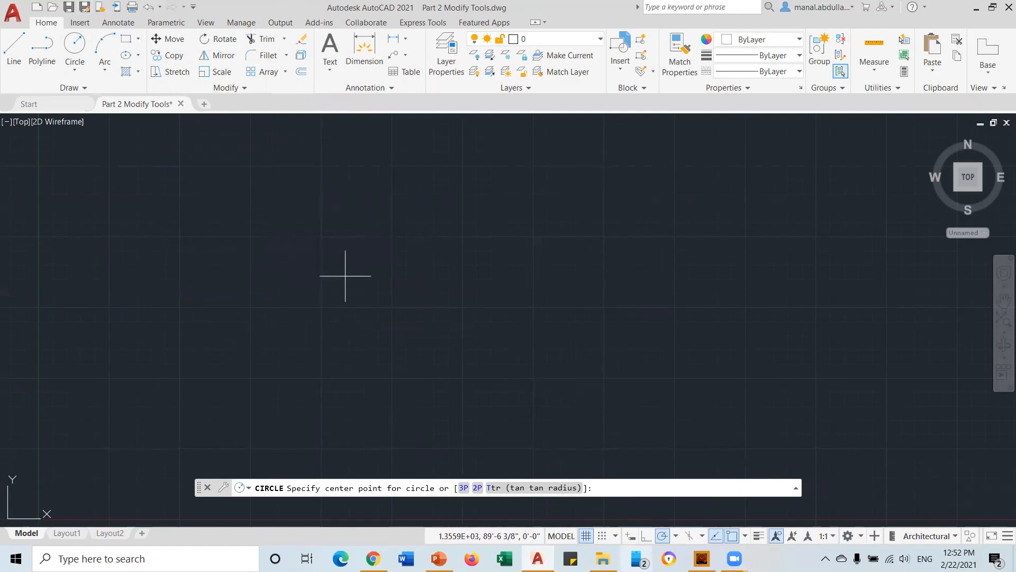
{"action": "left_click", "coordinate": [630, 535]}
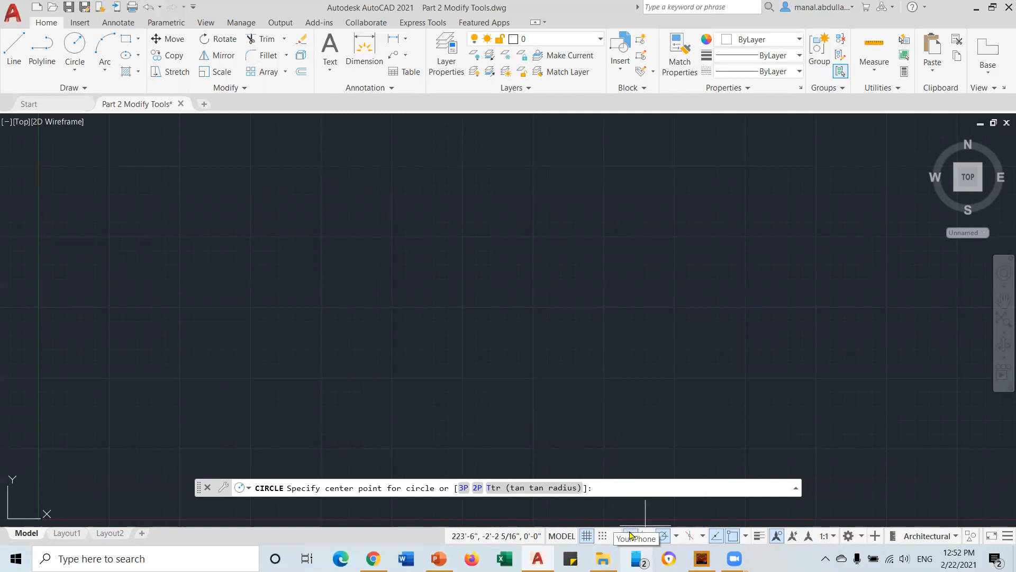
{"action": "left_click", "coordinate": [345, 282]}
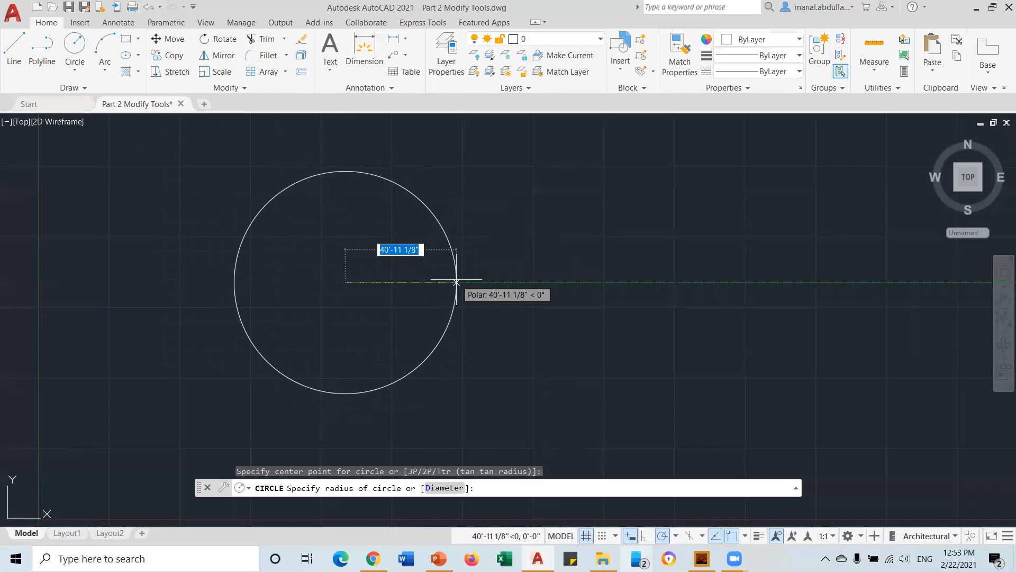
{"action": "type", "text": "3'"}
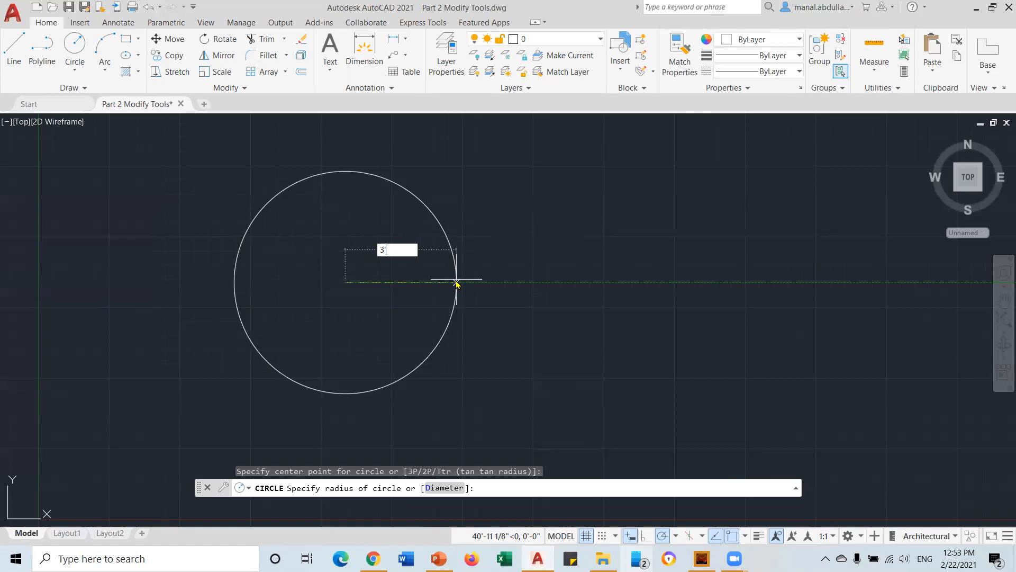
{"action": "key", "text": "Return"}
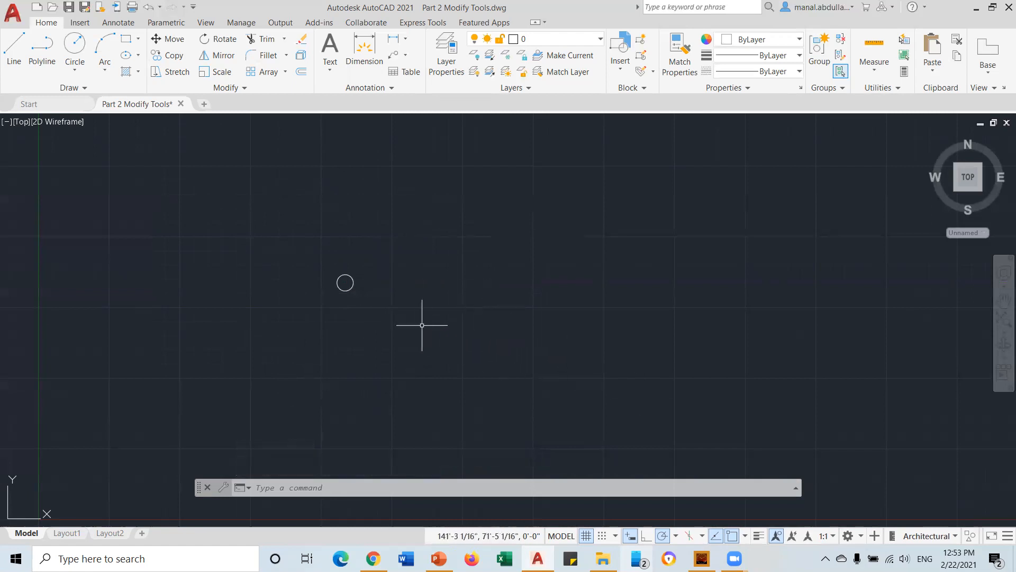
Zoom in and pan so the 3' circle is clearly framed on the left
{"action": "scroll", "coordinate": [493, 322], "scroll_direction": "up", "scroll_amount": 2}
{"action": "middle_click_drag", "start_coordinate": [354, 297], "coordinate": [562, 379]}
{"action": "mouse_move", "coordinate": [509, 341]}
{"action": "middle_mouse_down"}
{"action": "mouse_move", "coordinate": [579, 351]}
{"action": "mouse_move", "coordinate": [639, 390]}
{"action": "mouse_move", "coordinate": [627, 397]}
{"action": "mouse_move", "coordinate": [579, 365]}
{"action": "mouse_move", "coordinate": [492, 365]}
{"action": "mouse_move", "coordinate": [546, 392]}
{"action": "mouse_move", "coordinate": [587, 354]}
{"action": "mouse_move", "coordinate": [549, 357]}
{"action": "middle_mouse_up"}
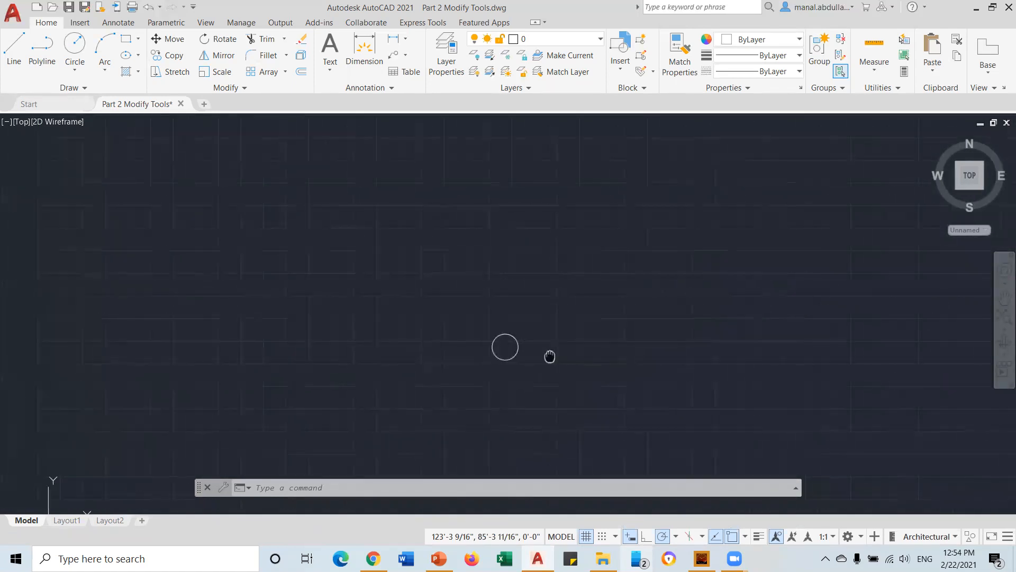
{"action": "scroll", "coordinate": [537, 357], "scroll_direction": "up", "scroll_amount": 4}
{"action": "scroll", "coordinate": [538, 358], "scroll_direction": "up", "scroll_amount": 2}
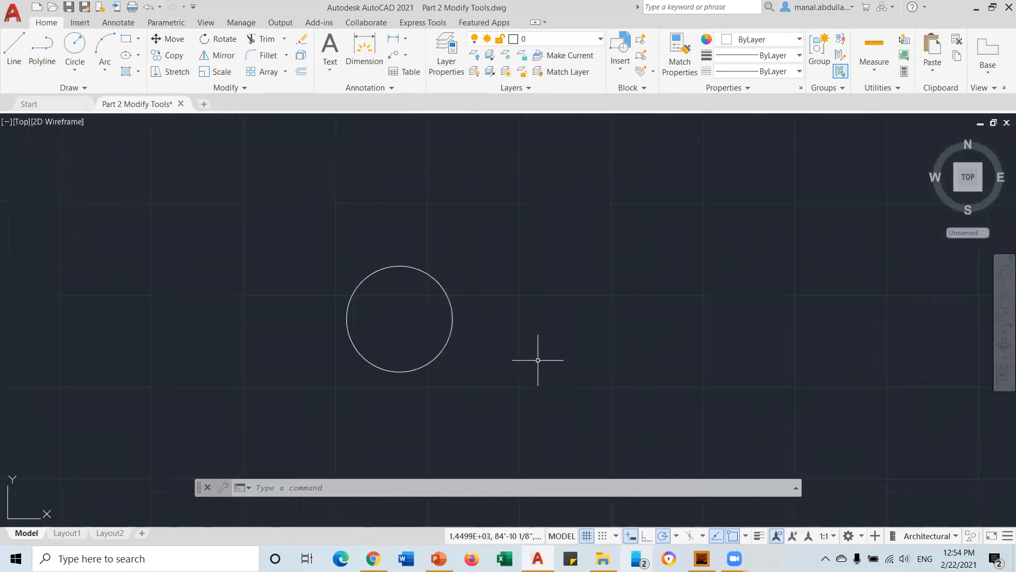
{"action": "scroll", "coordinate": [537, 358], "scroll_direction": "up", "scroll_amount": 2}
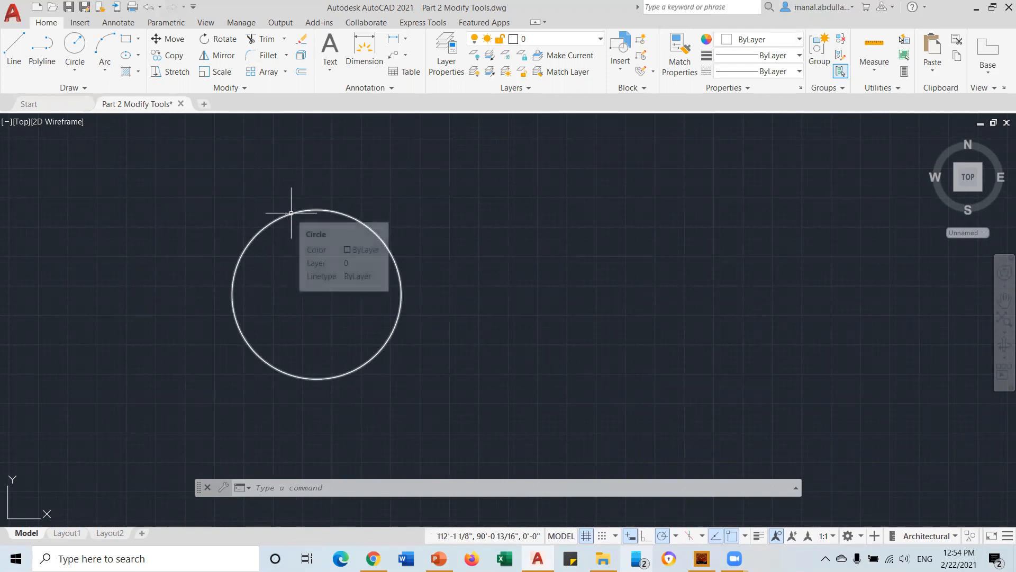
Start MOVE and pick the 3' circle as the object
{"action": "left_click", "coordinate": [159, 41]}
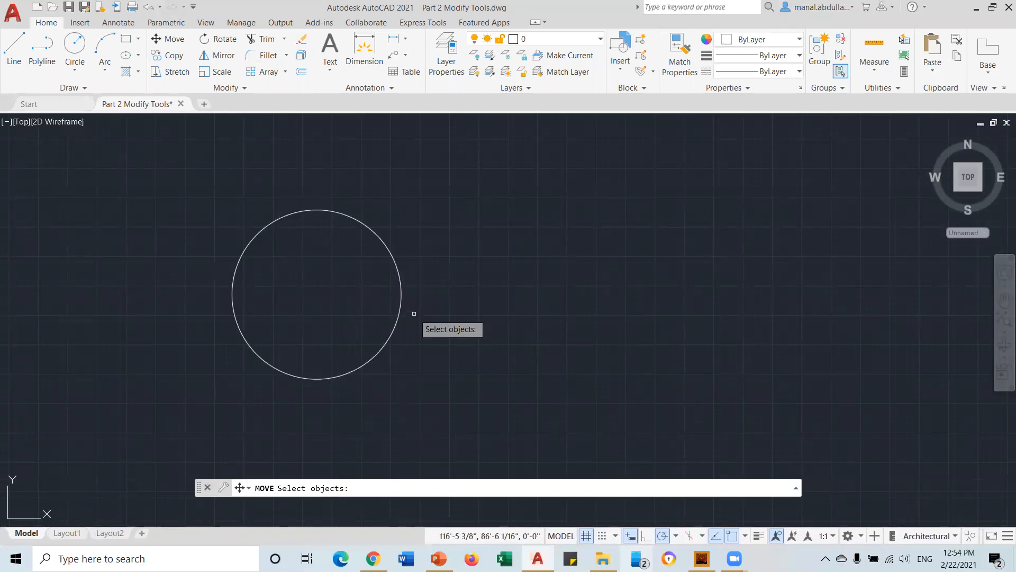
{"action": "left_click", "coordinate": [406, 287]}
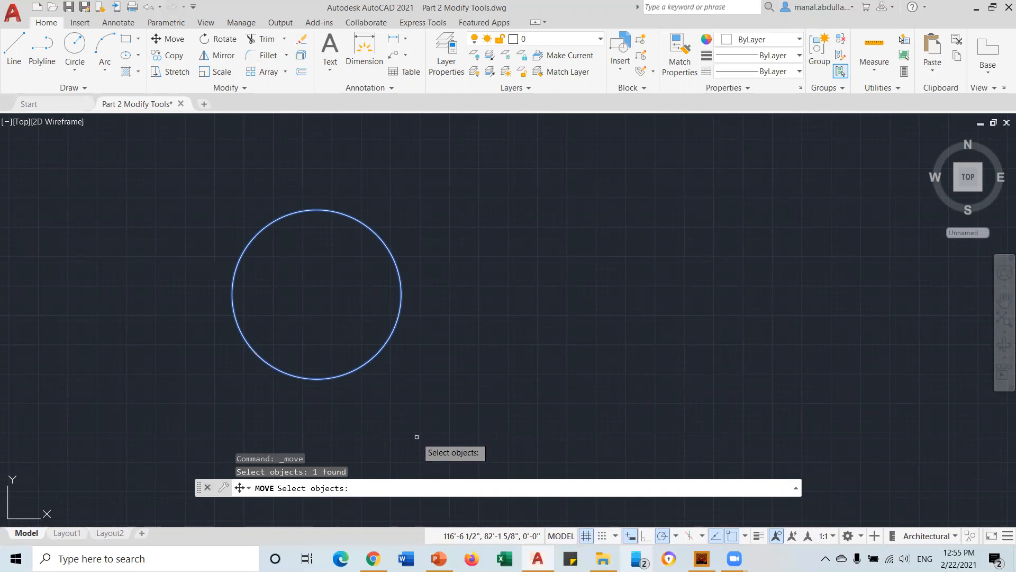
End object selection and confirm Center is ticked in the OSNAP list
{"action": "key", "text": "Return"}
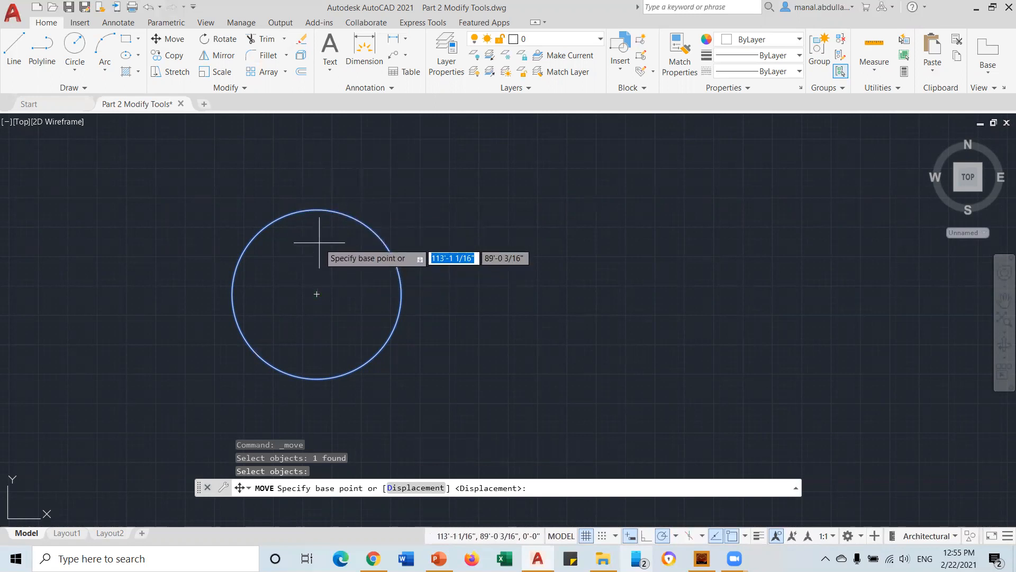
{"action": "left_click", "coordinate": [744, 536]}
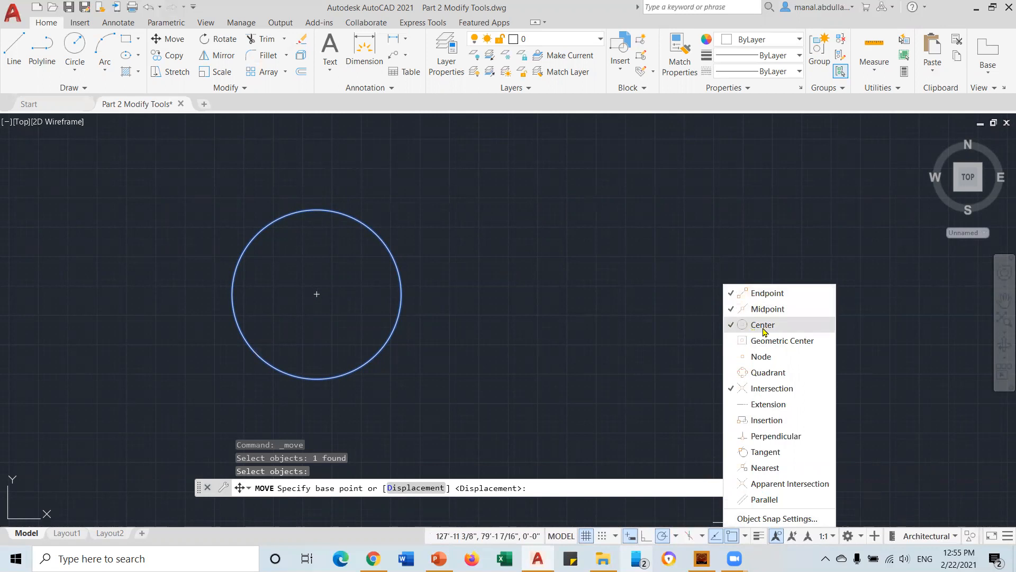
{"action": "left_click", "coordinate": [701, 326]}
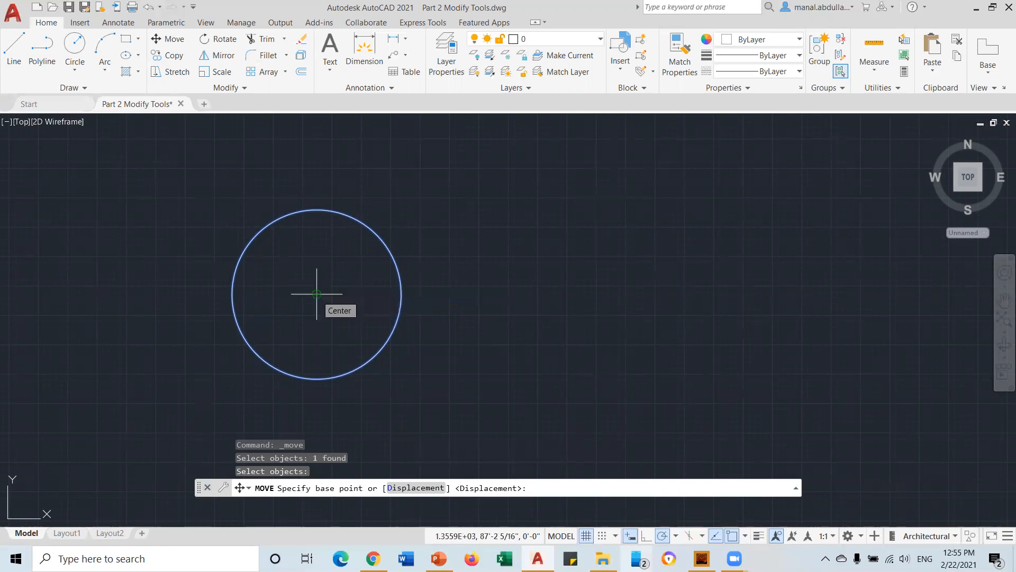
Snap to the circle's centre as base point and shift it 5' along 0°
{"action": "left_click", "coordinate": [317, 294]}
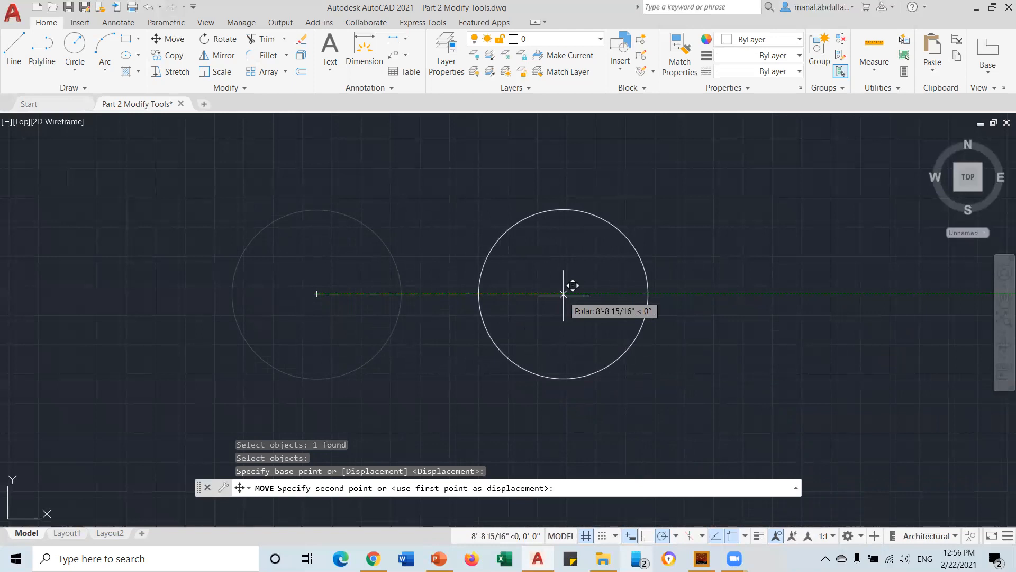
{"action": "type", "text": "5"}
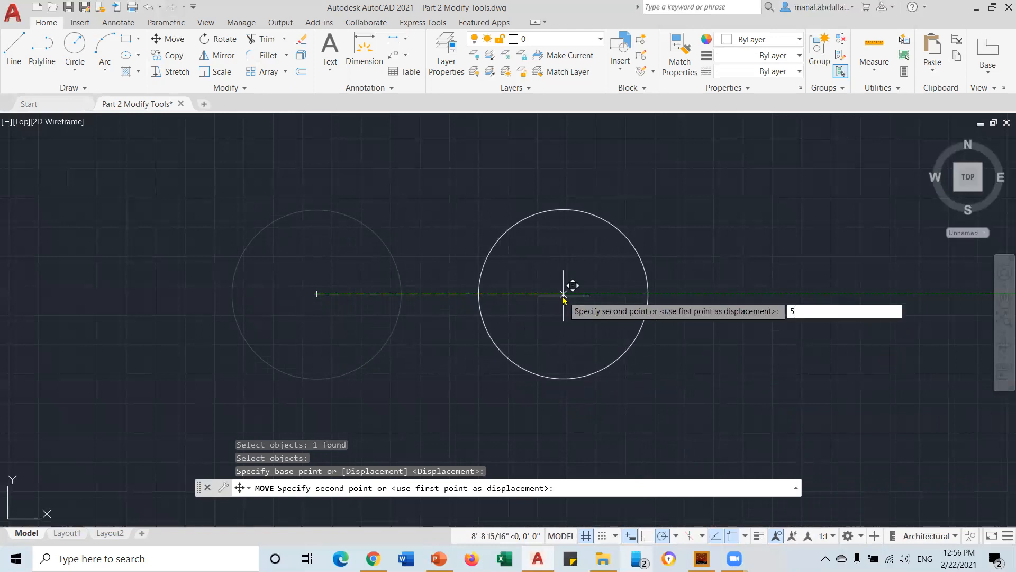
{"action": "type", "text": "'"}
{"action": "key", "text": "Return"}
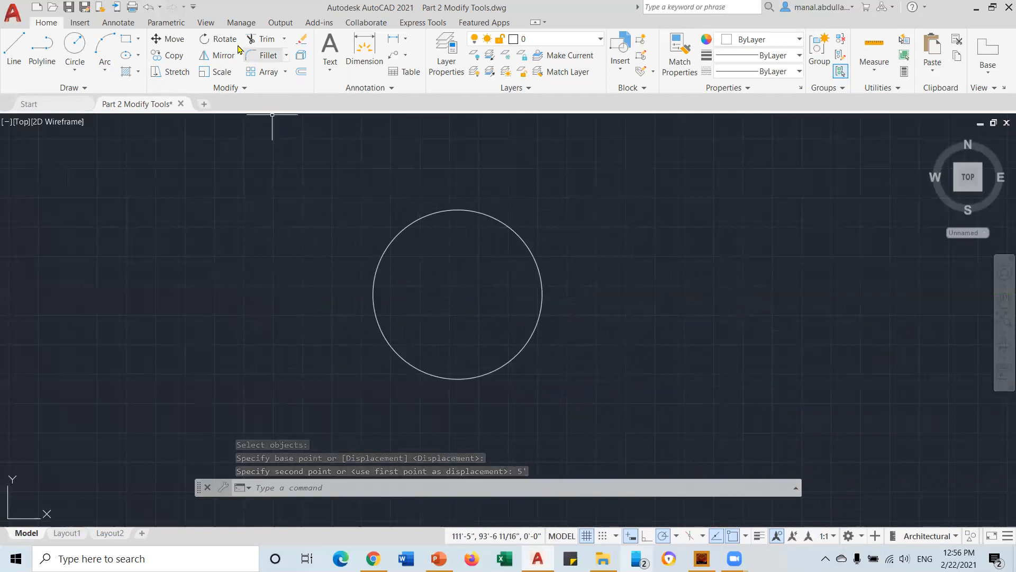
Move the circle from its centre about 8'-4 3/4" right, then pan it back into view
{"action": "left_click", "coordinate": [165, 39]}
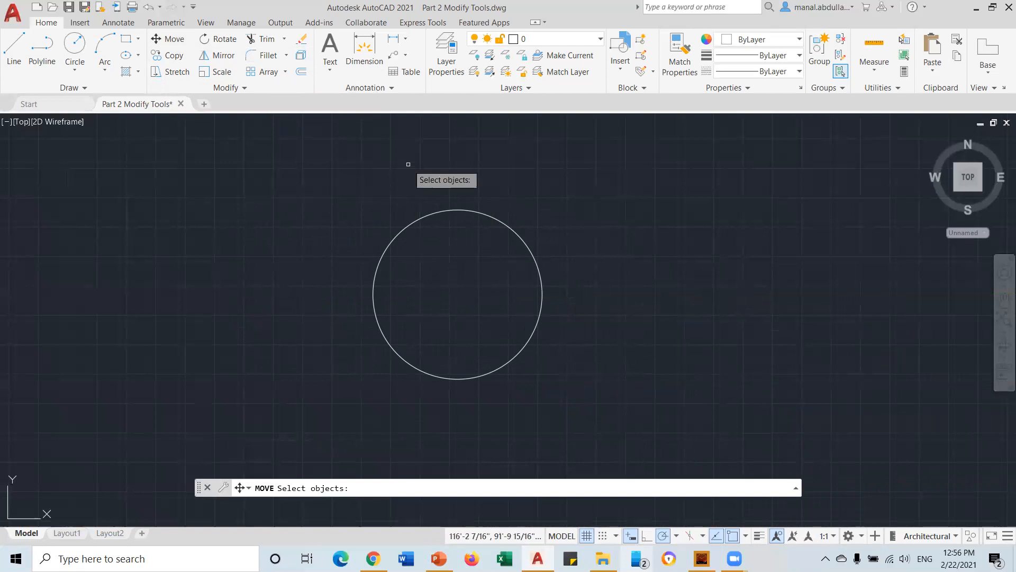
{"action": "left_click", "coordinate": [454, 210]}
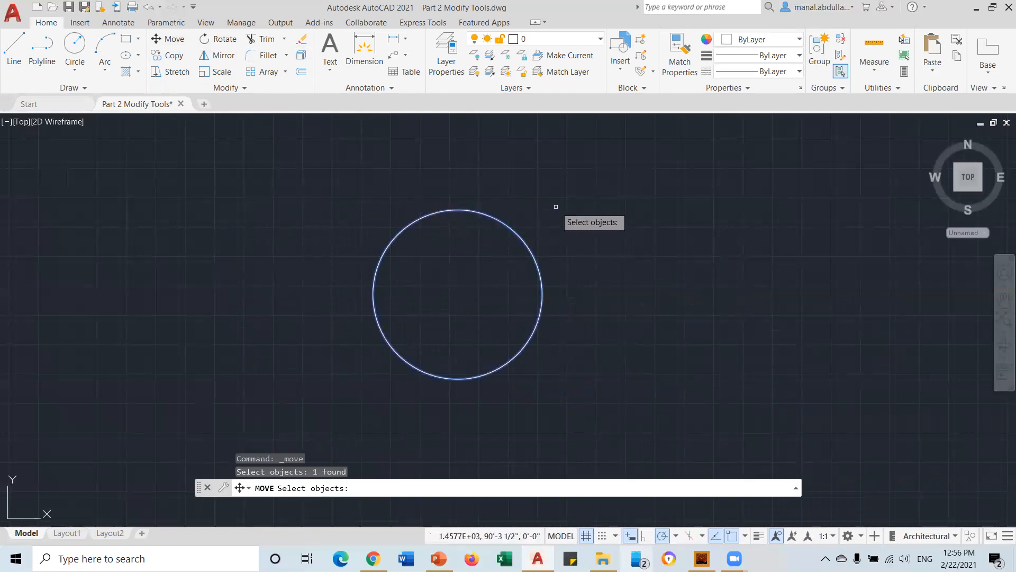
{"action": "key", "text": "Return"}
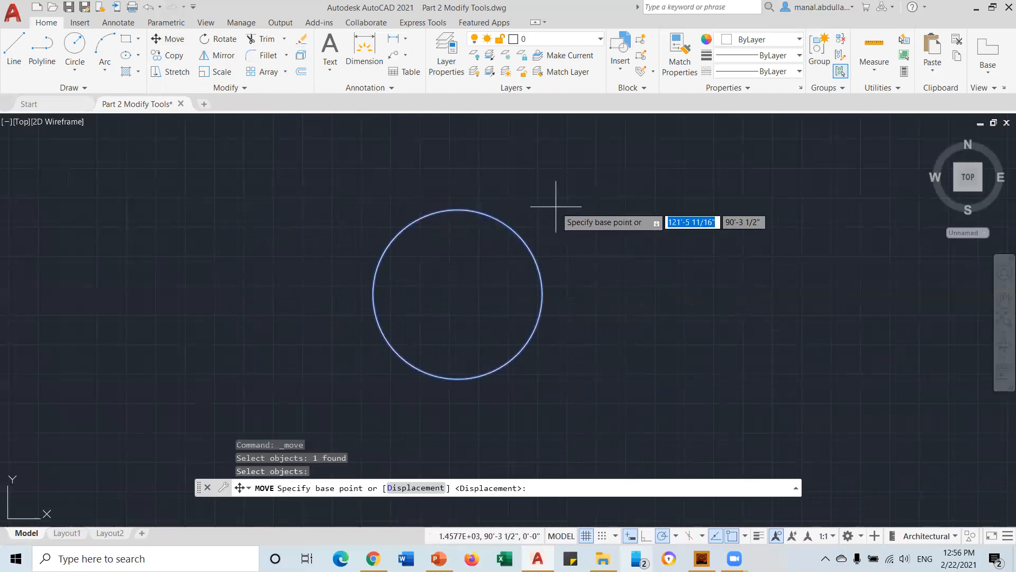
{"action": "left_click", "coordinate": [458, 294]}
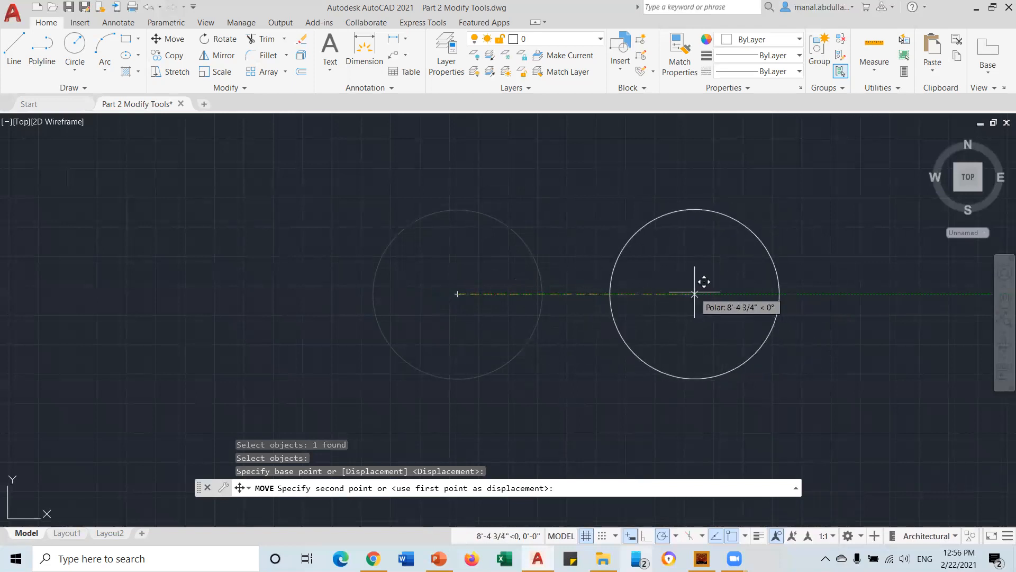
{"action": "left_click", "coordinate": [694, 293]}
{"action": "middle_click_drag", "start_coordinate": [729, 291], "coordinate": [329, 281]}
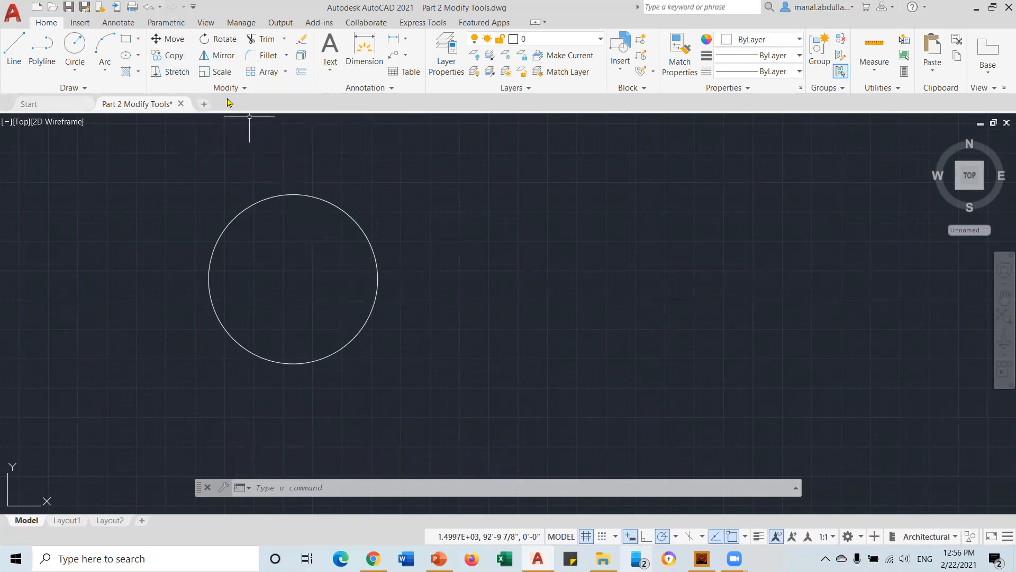
Copy the circle from its centre to positions 7' and 14' to the right
{"action": "left_click", "coordinate": [164, 56]}
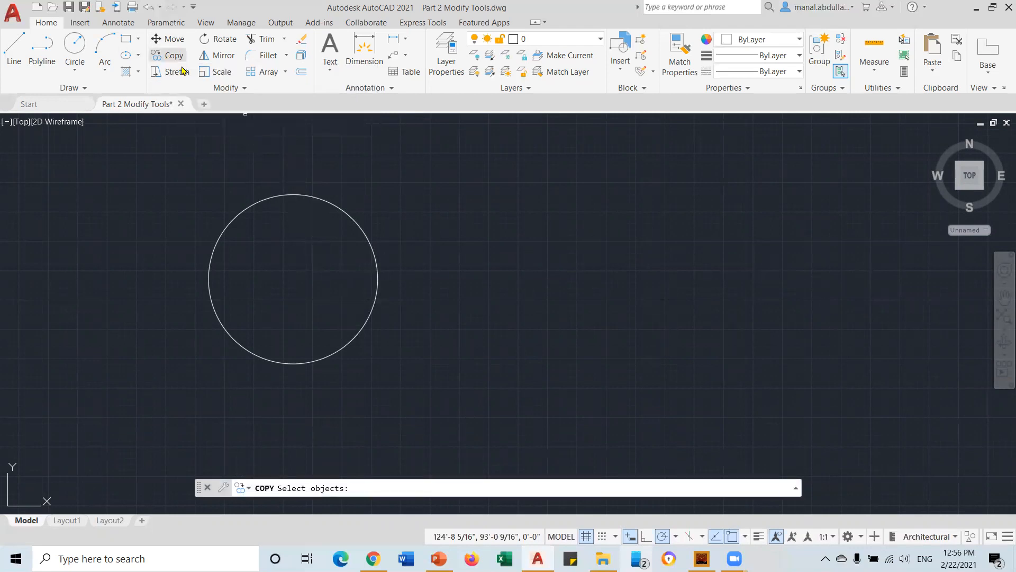
{"action": "left_click", "coordinate": [359, 224]}
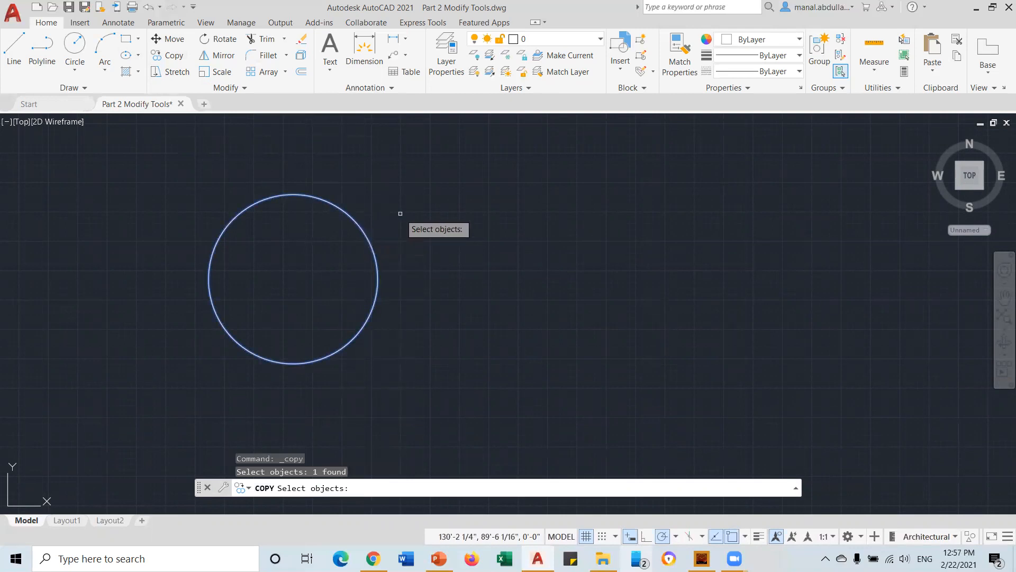
{"action": "key", "text": "Return"}
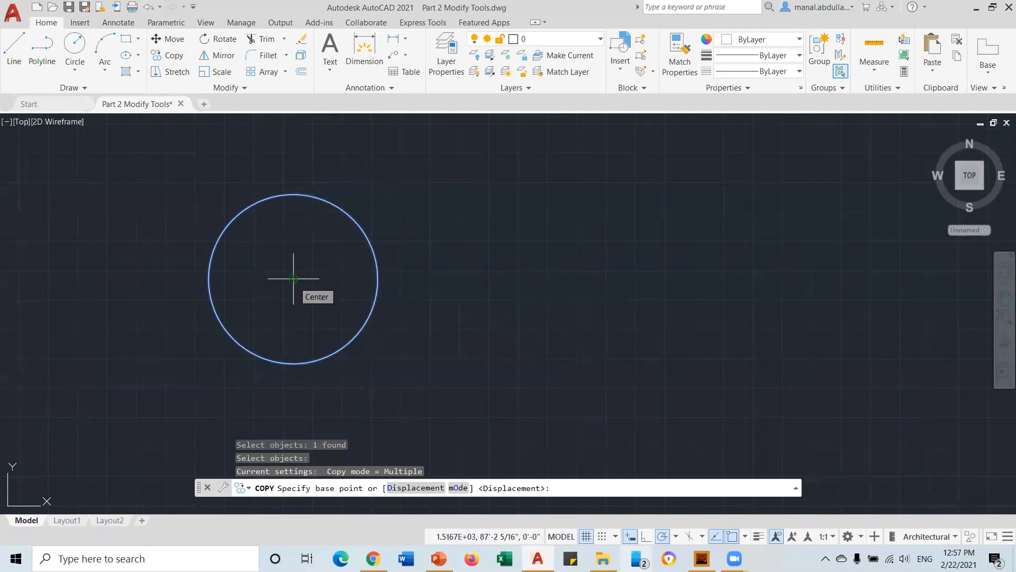
{"action": "left_click", "coordinate": [745, 537]}
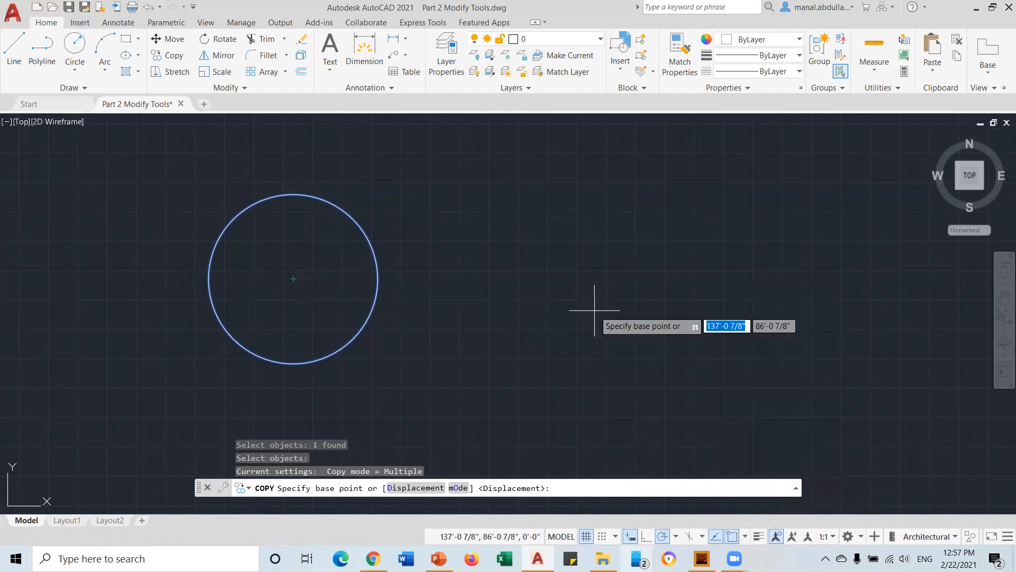
{"action": "left_click", "coordinate": [293, 278]}
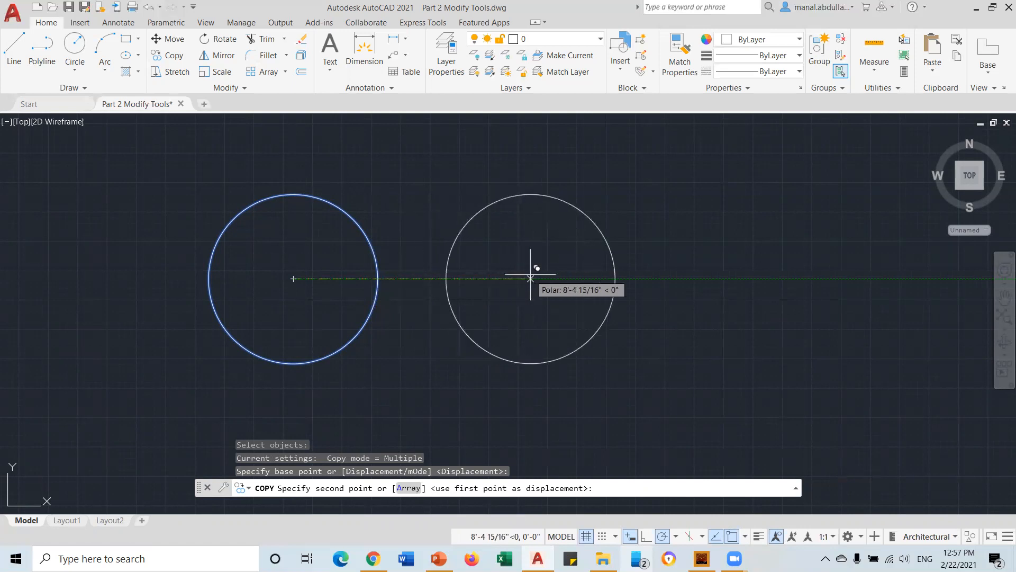
{"action": "type", "text": "7"}
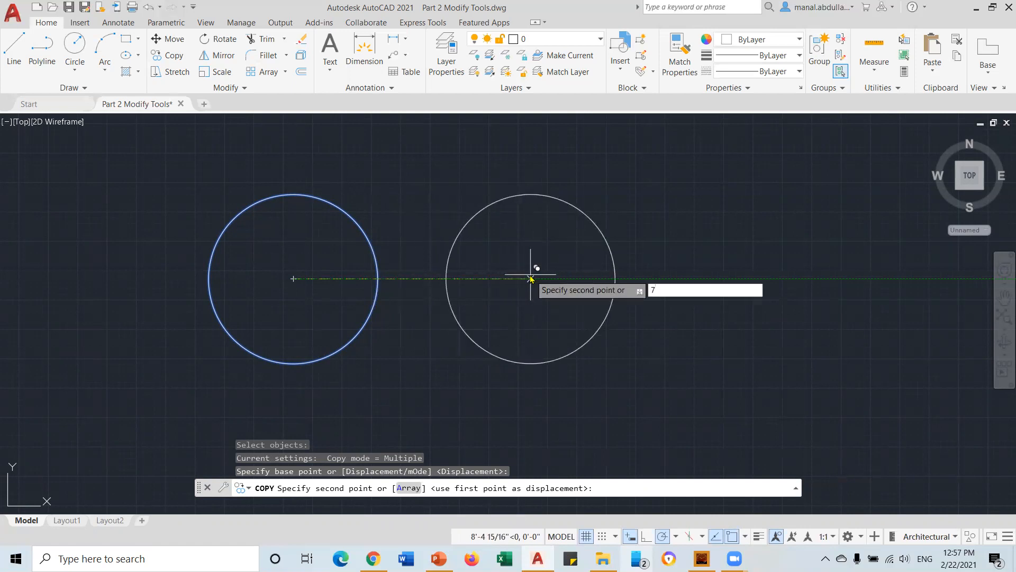
{"action": "type", "text": "'"}
{"action": "key", "text": "Return"}
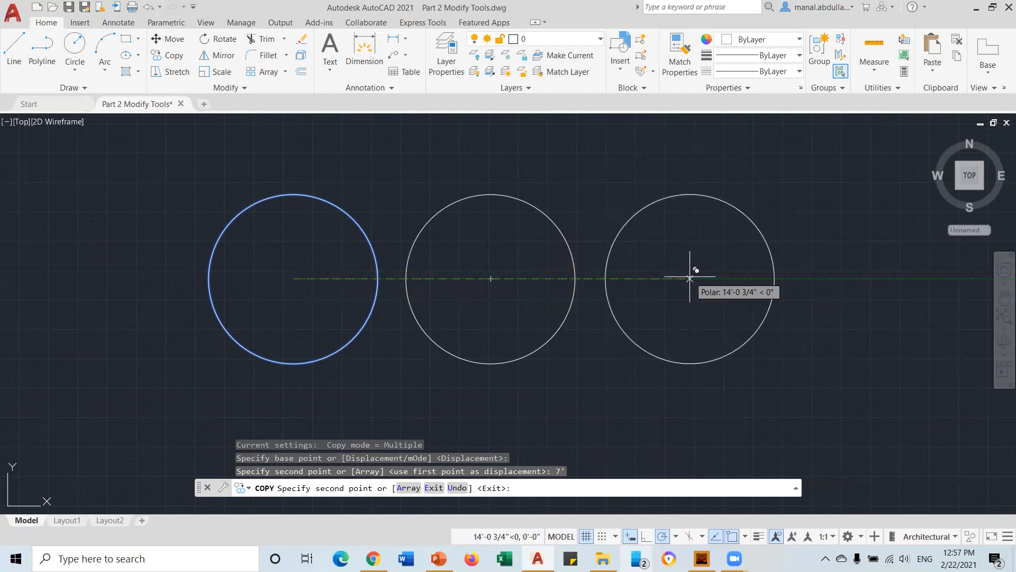
{"action": "type", "text": "14"}
{"action": "key", "text": "Return"}
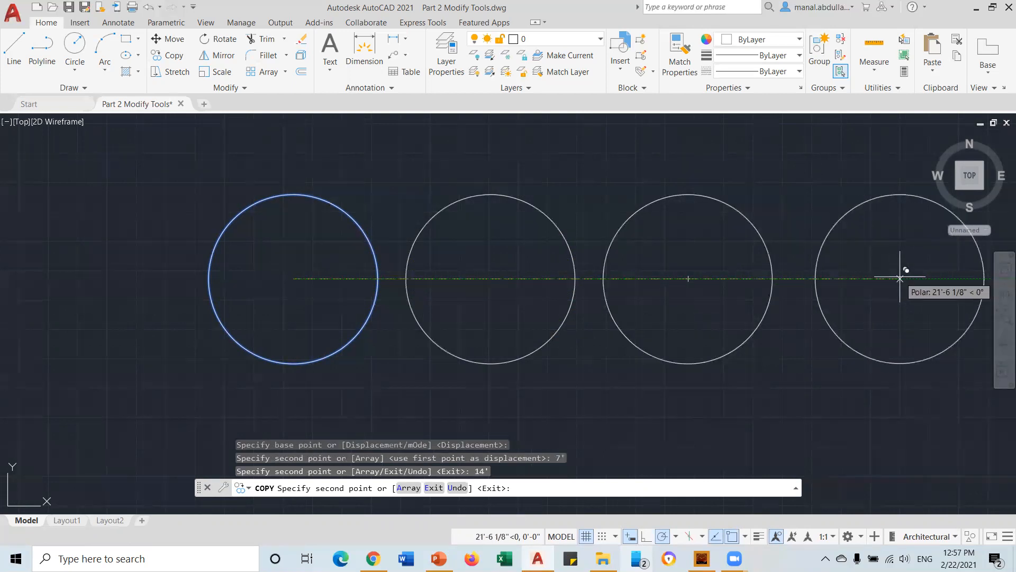
Place four more copies in an upper row and one more in the lower row, then end COPY
{"action": "mouse_move", "coordinate": [899, 277]}
{"action": "middle_mouse_down"}
{"action": "mouse_move", "coordinate": [680, 295]}
{"action": "mouse_move", "coordinate": [805, 336]}
{"action": "middle_mouse_up"}
{"action": "scroll", "coordinate": [533, 200], "scroll_direction": "down", "scroll_amount": 4}
{"action": "middle_click_drag", "start_coordinate": [533, 200], "coordinate": [481, 306]}
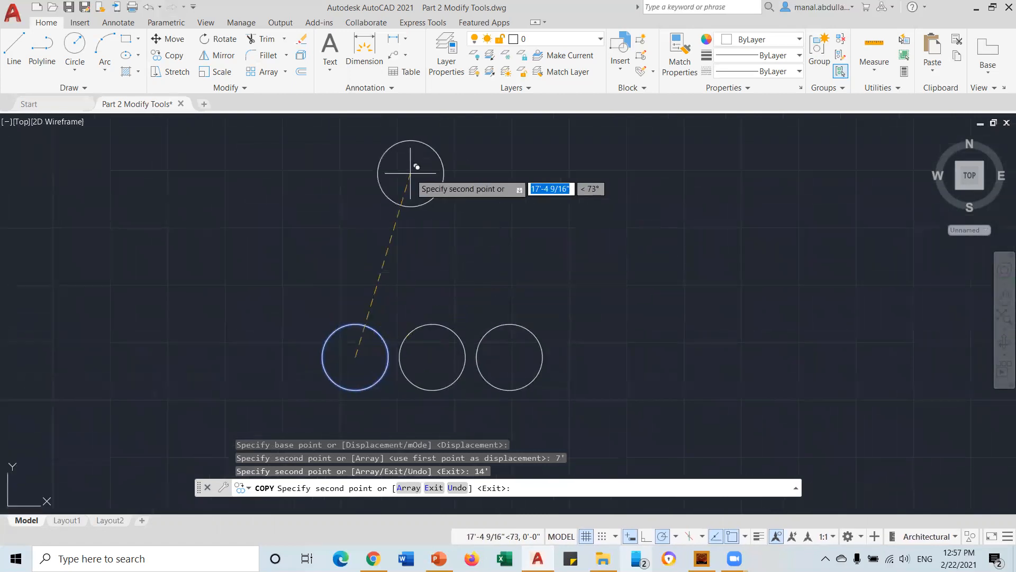
{"action": "left_click", "coordinate": [397, 223]}
{"action": "left_click", "coordinate": [550, 221]}
{"action": "left_click", "coordinate": [761, 226]}
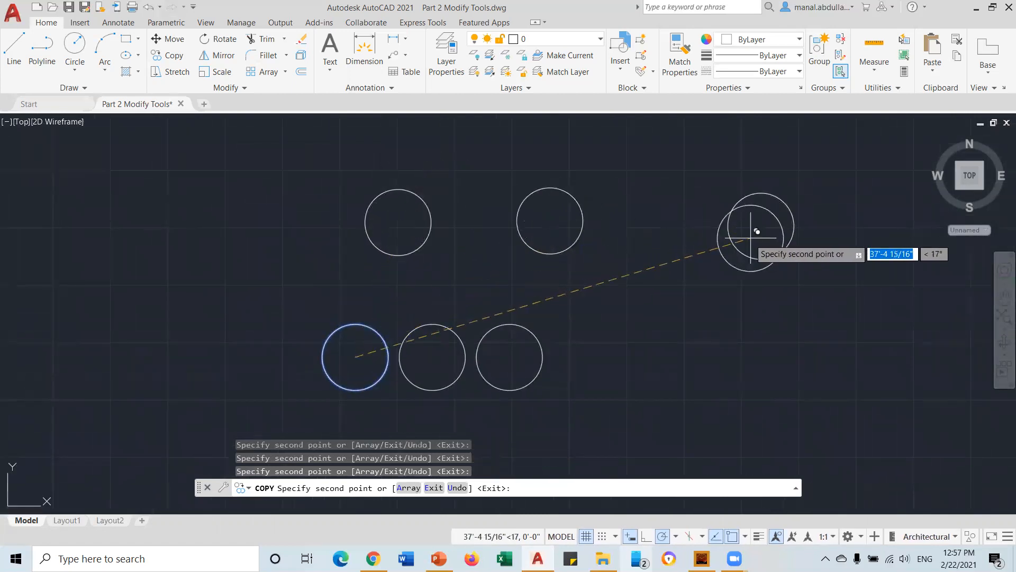
{"action": "left_click", "coordinate": [679, 347]}
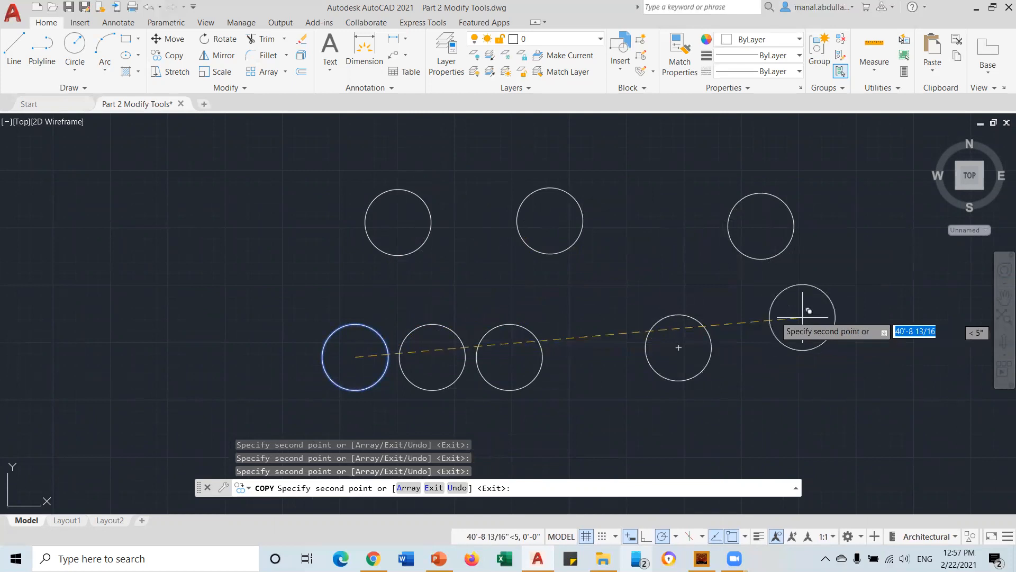
{"action": "left_click", "coordinate": [657, 221]}
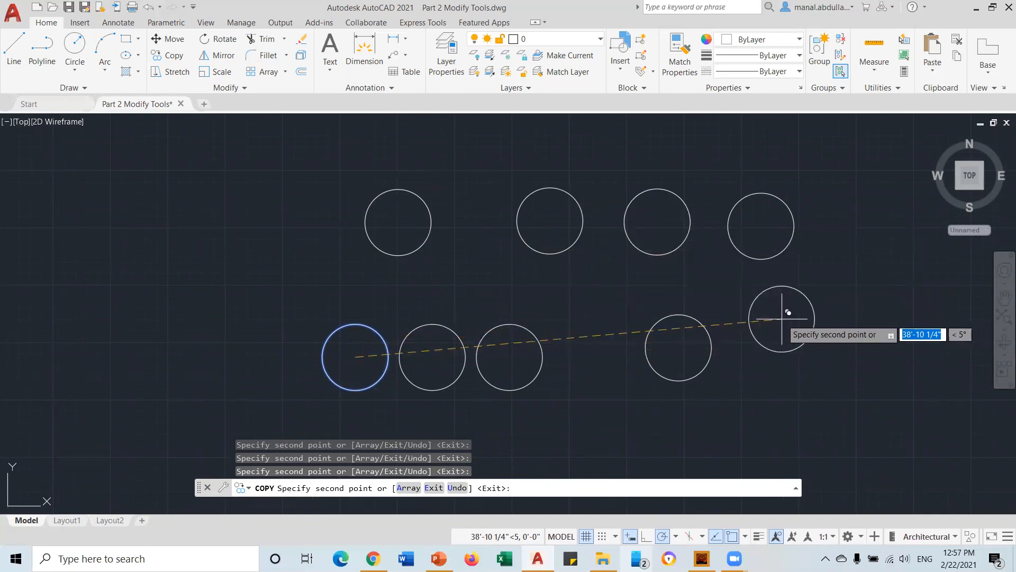
{"action": "key", "text": "Escape"}
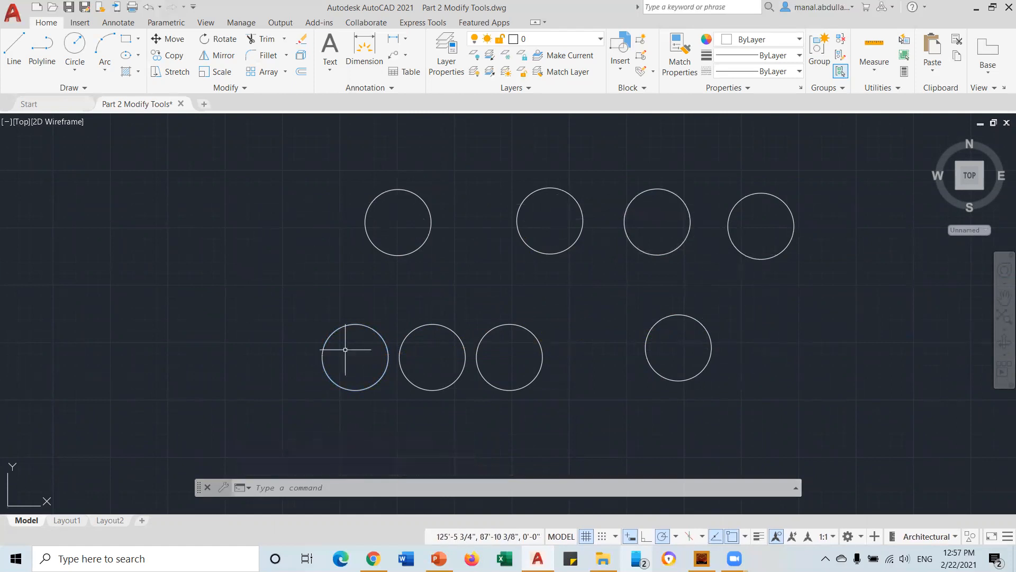
Start a crossing window to the right of the upper row of circles
{"action": "scroll", "coordinate": [830, 230], "scroll_direction": "up", "scroll_amount": 2}
{"action": "scroll", "coordinate": [829, 230], "scroll_direction": "down", "scroll_amount": 2}
{"action": "left_click", "coordinate": [836, 179]}
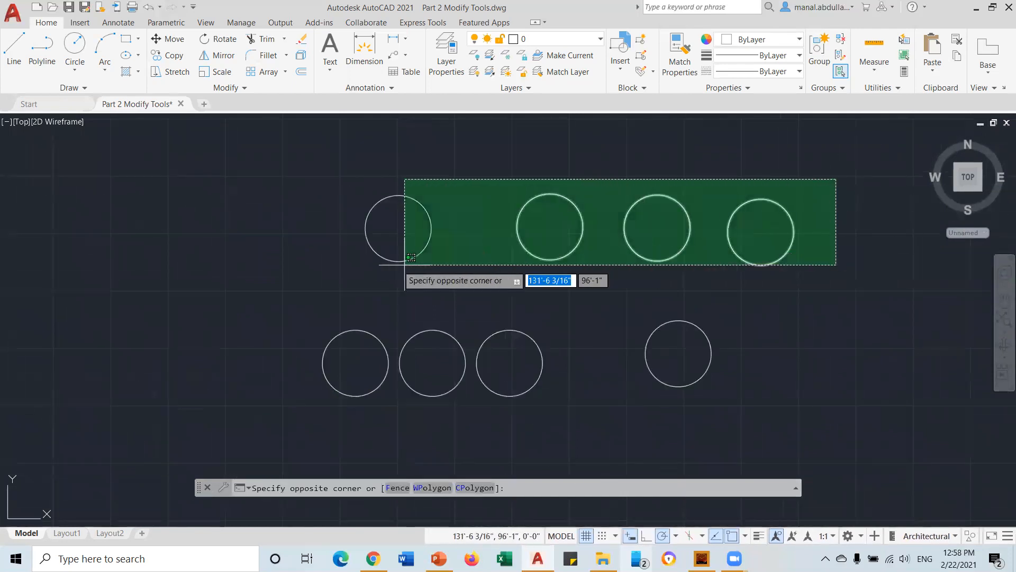
Erase the four upper circles and the lone right circle, then zoom to the remaining three
{"action": "left_click", "coordinate": [338, 274]}
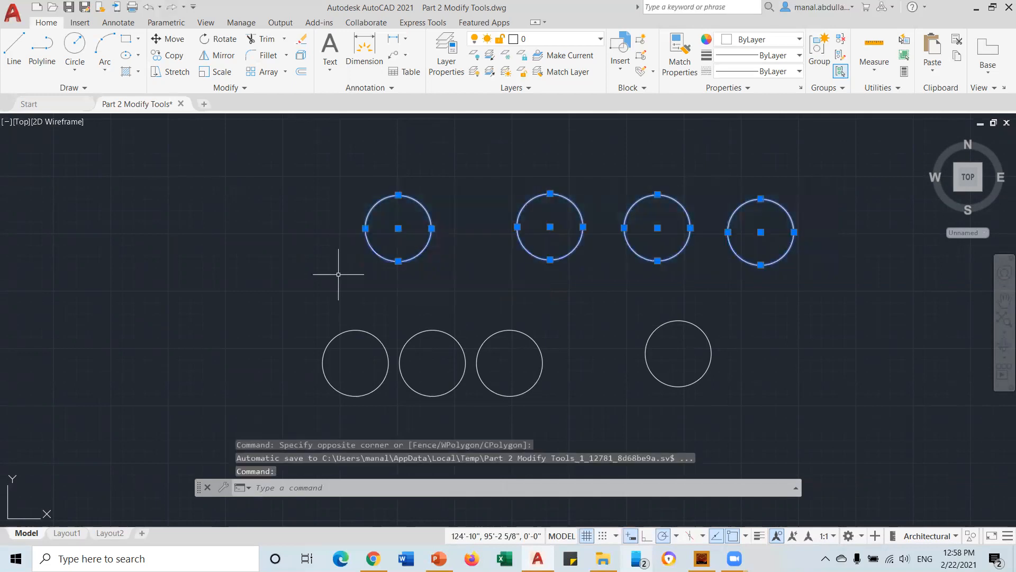
{"action": "key", "text": "Delete"}
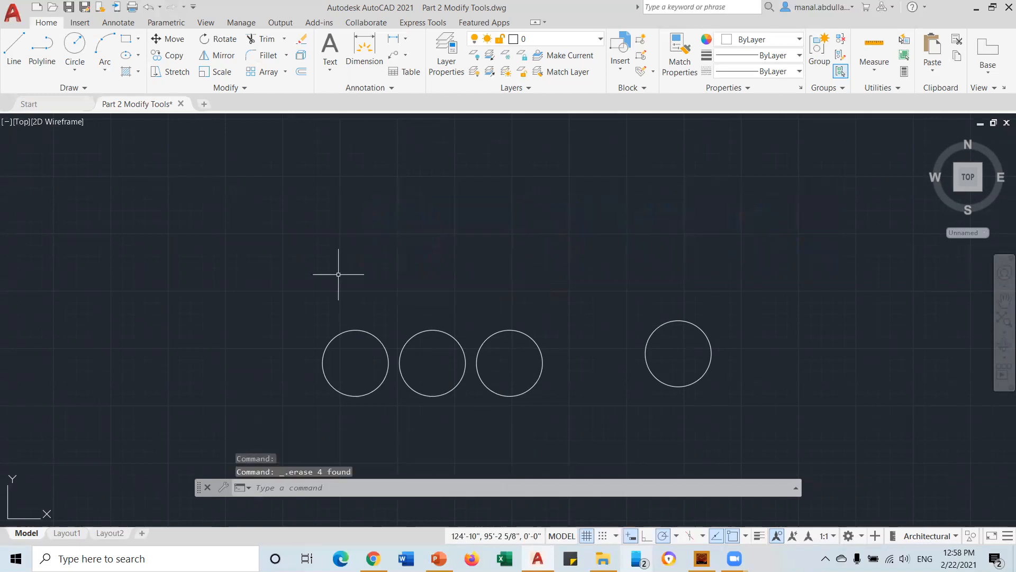
{"action": "left_click", "coordinate": [767, 298]}
{"action": "left_click", "coordinate": [621, 404]}
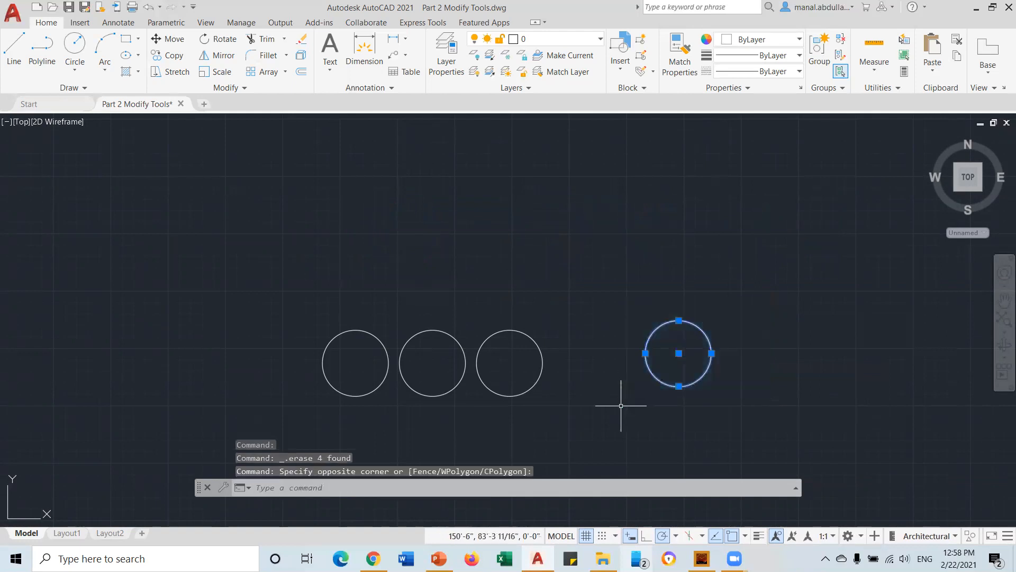
{"action": "key", "text": "Delete"}
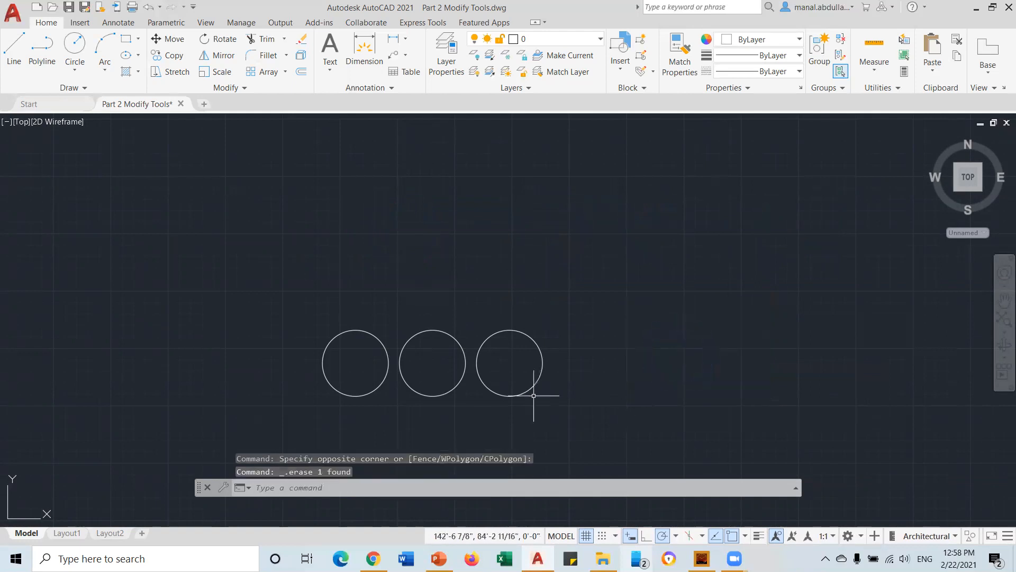
{"action": "scroll", "coordinate": [497, 401], "scroll_direction": "up", "scroll_amount": 2}
{"action": "scroll", "coordinate": [496, 400], "scroll_direction": "up", "scroll_amount": 2}
{"action": "mouse_move", "coordinate": [488, 404]}
{"action": "middle_mouse_down"}
{"action": "mouse_move", "coordinate": [665, 395]}
{"action": "mouse_move", "coordinate": [630, 395]}
{"action": "middle_mouse_up"}
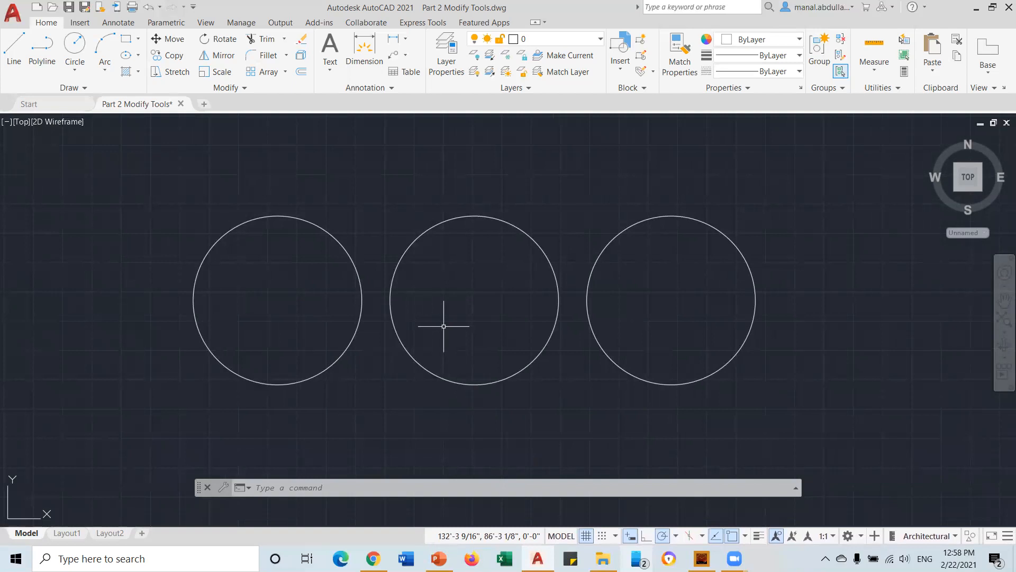
{"action": "left_click", "coordinate": [161, 7]}
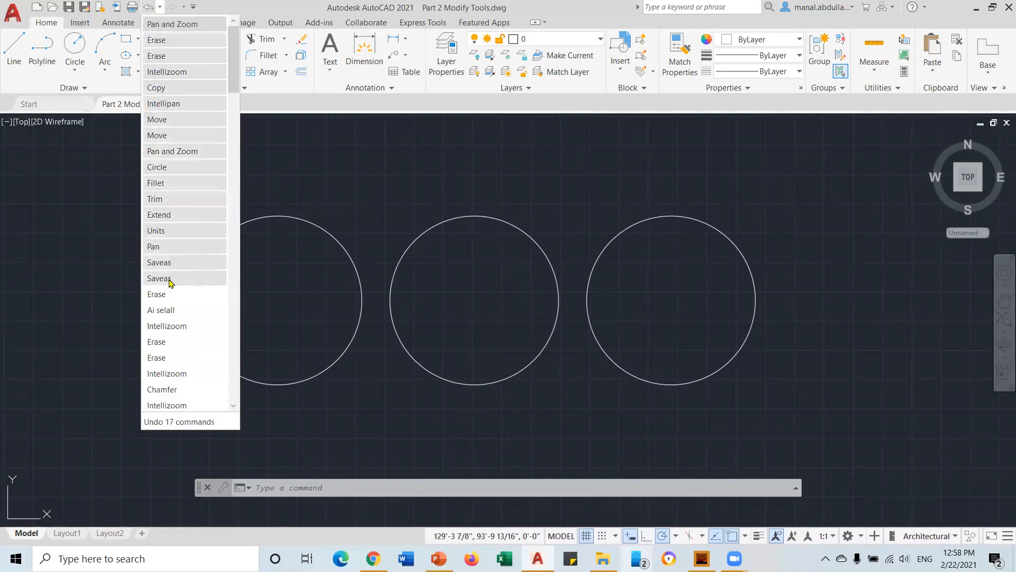
{"action": "left_click", "coordinate": [175, 246]}
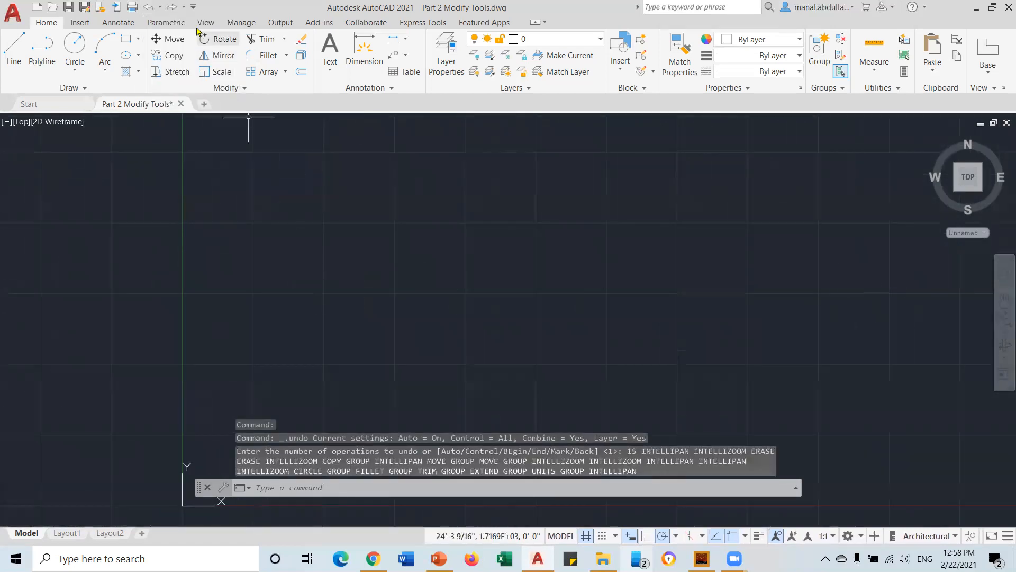
{"action": "left_click", "coordinate": [184, 7]}
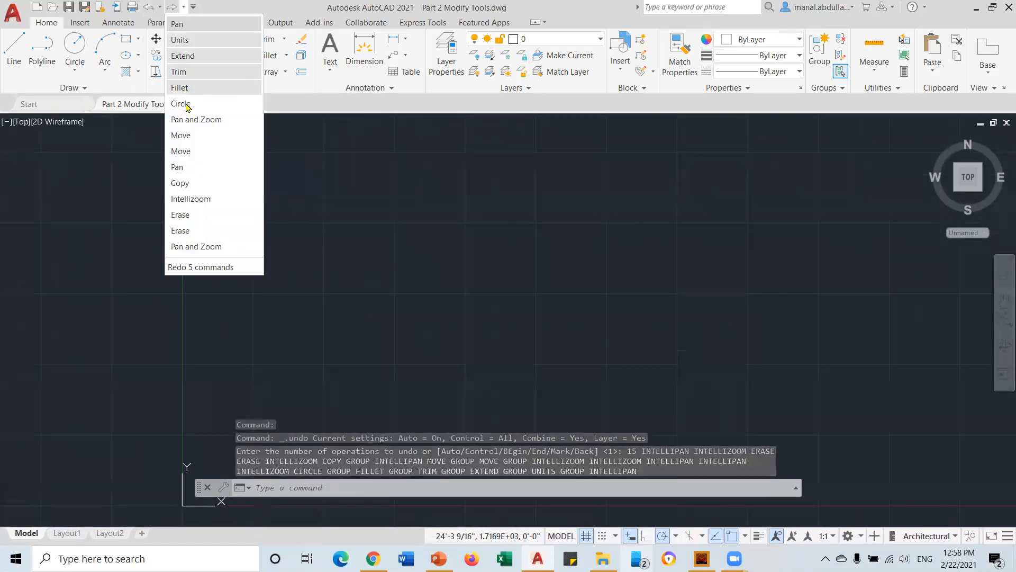
{"action": "left_click", "coordinate": [204, 183]}
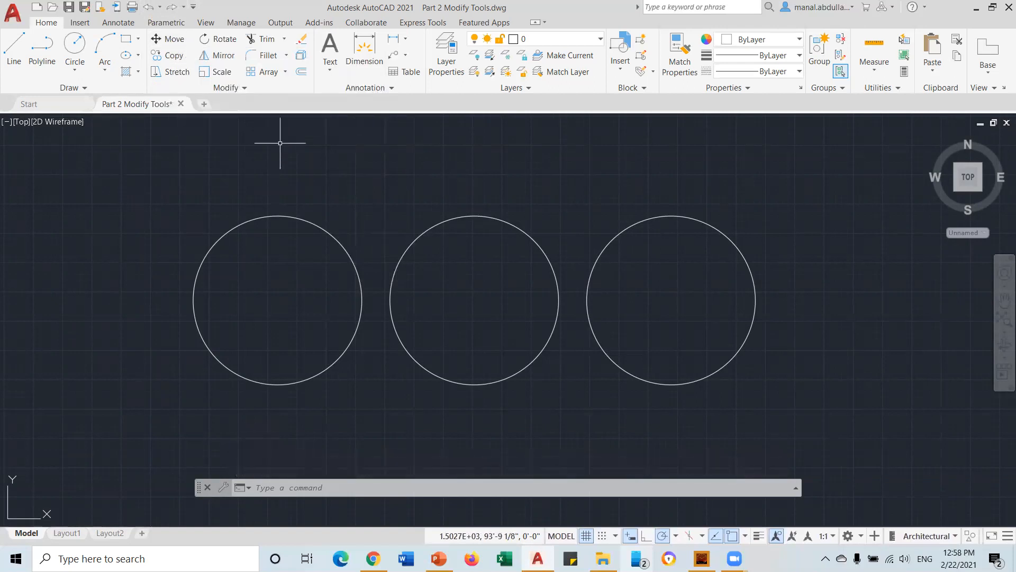
{"action": "scroll", "coordinate": [370, 219], "scroll_direction": "down", "scroll_amount": 2}
{"action": "middle_click_drag", "start_coordinate": [601, 238], "coordinate": [451, 329]}
{"action": "scroll", "coordinate": [452, 318], "scroll_direction": "down", "scroll_amount": 2}
{"action": "left_click", "coordinate": [789, 170]}
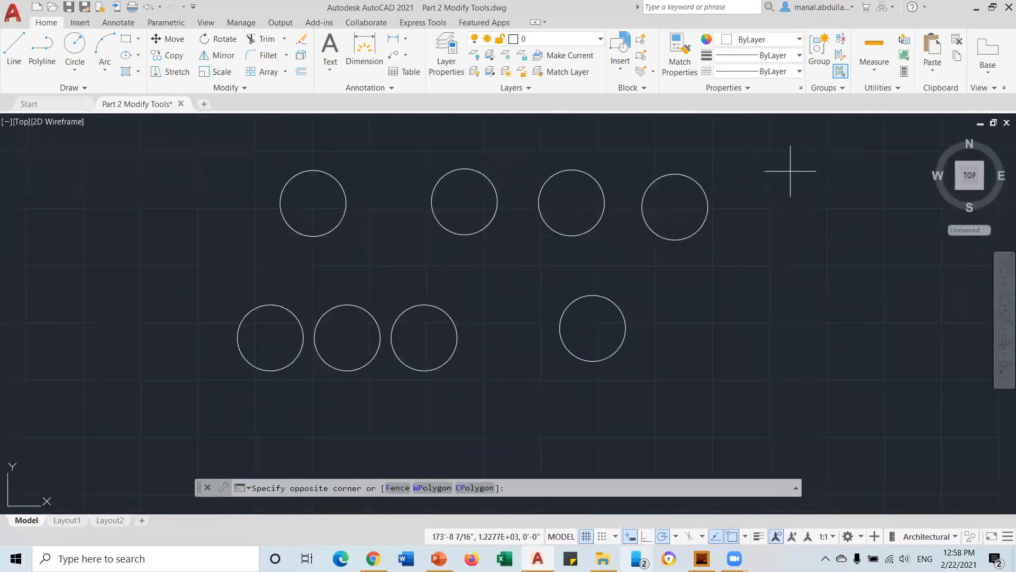
{"action": "left_click", "coordinate": [556, 382]}
{"action": "key", "text": "Delete"}
{"action": "left_click", "coordinate": [513, 162]}
{"action": "left_click", "coordinate": [253, 263]}
{"action": "key", "text": "Delete"}
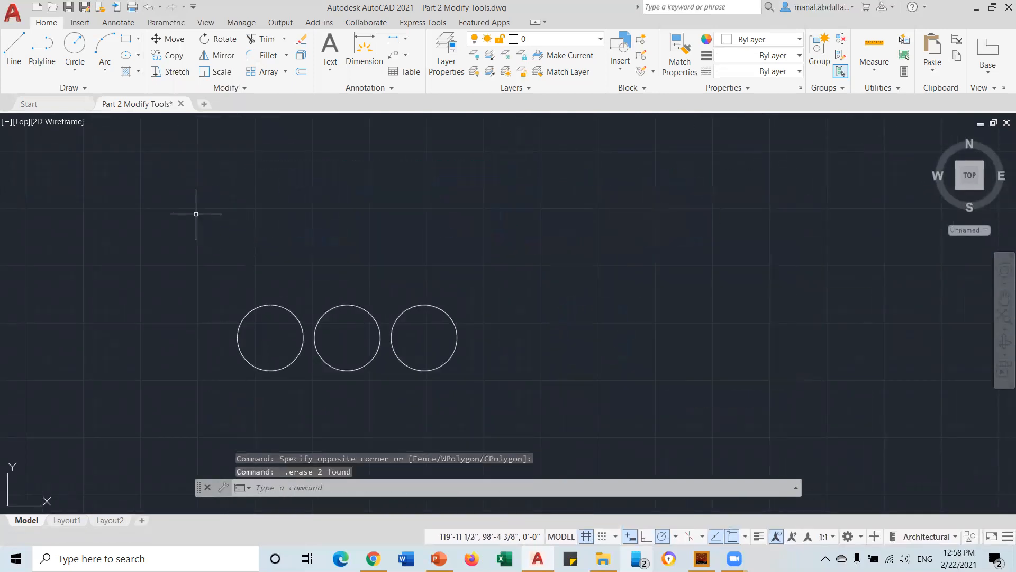
Draw a 5' by 7' rectangle above the three circles using the Dimensions option
{"action": "left_click", "coordinate": [125, 42]}
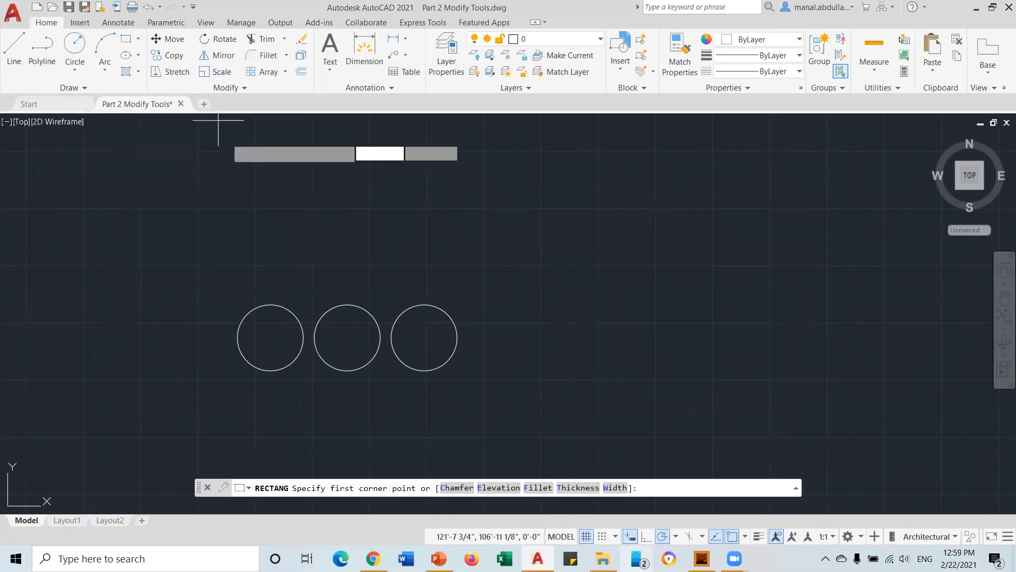
{"action": "left_click", "coordinate": [241, 271]}
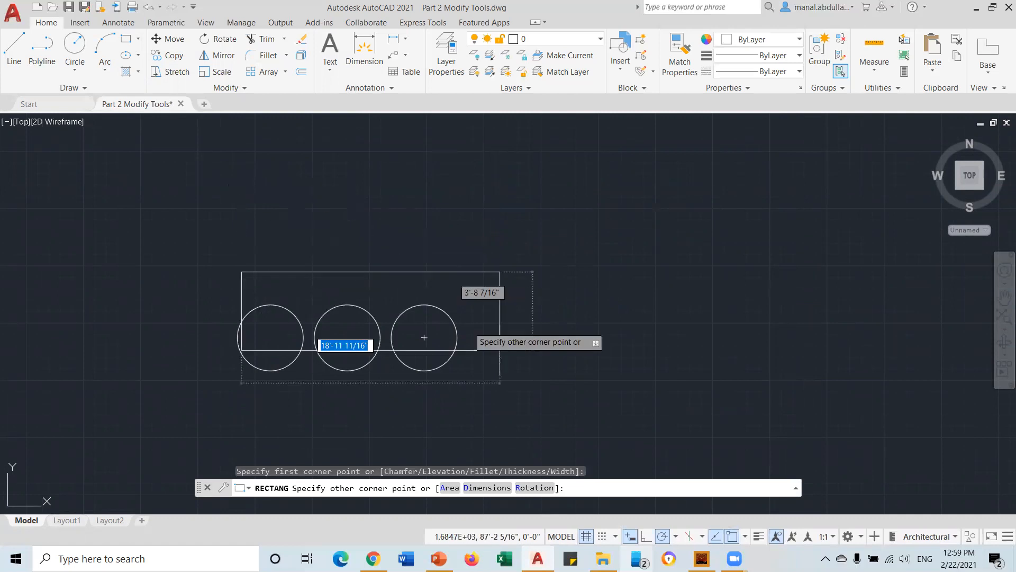
{"action": "left_click", "coordinate": [490, 490]}
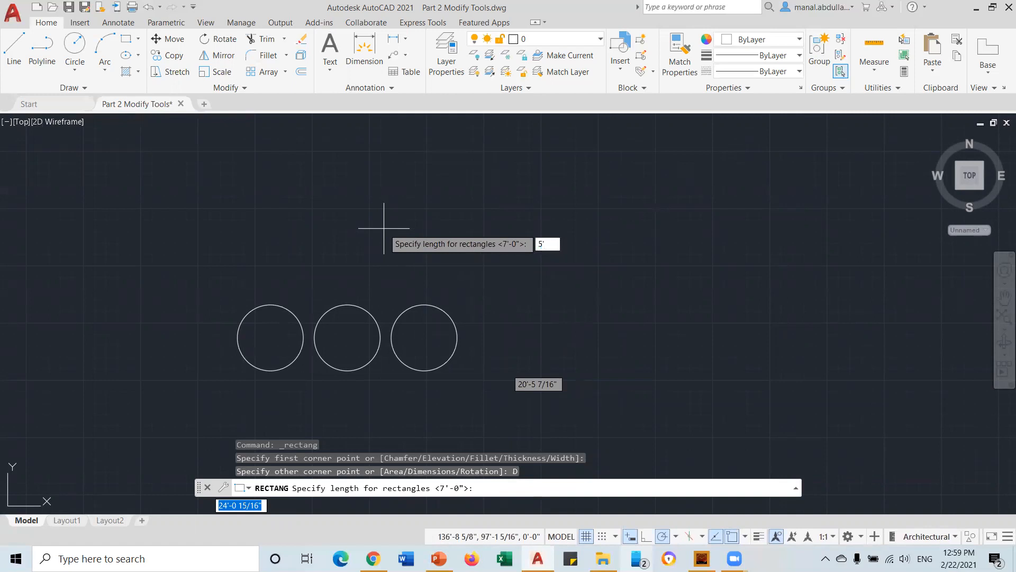
{"action": "key", "text": "Return"}
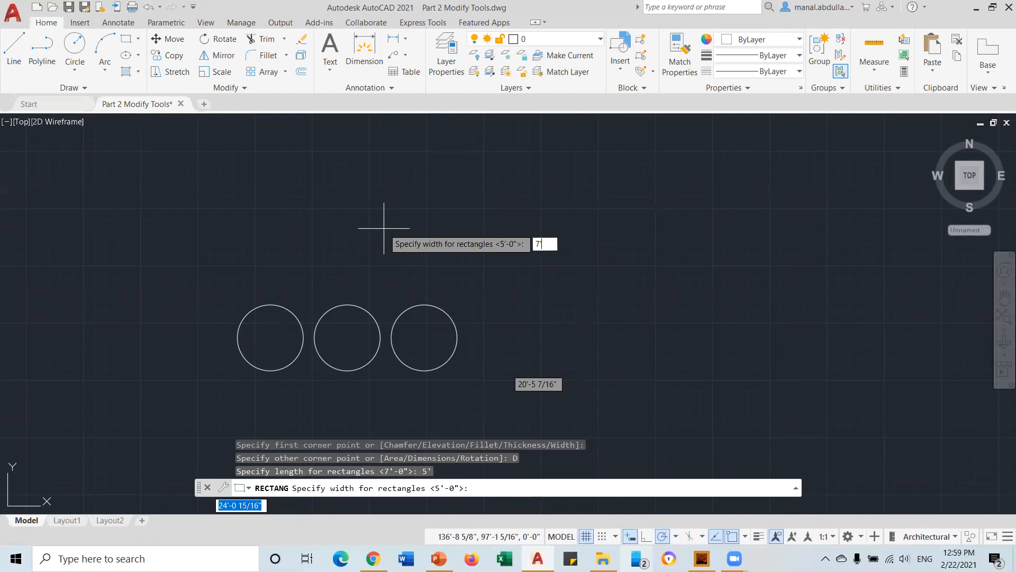
{"action": "key", "text": "Return"}
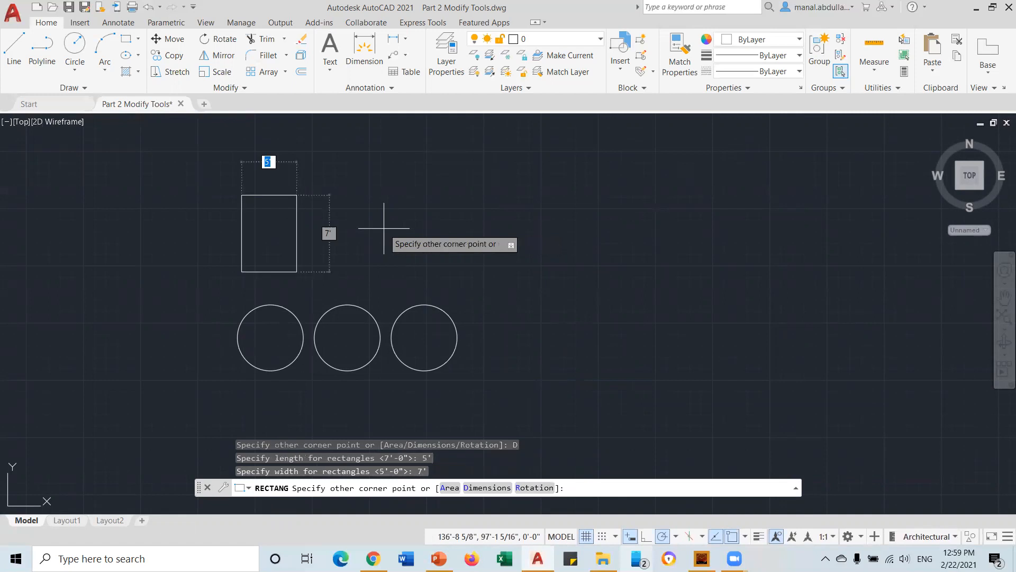
{"action": "key", "text": "Return"}
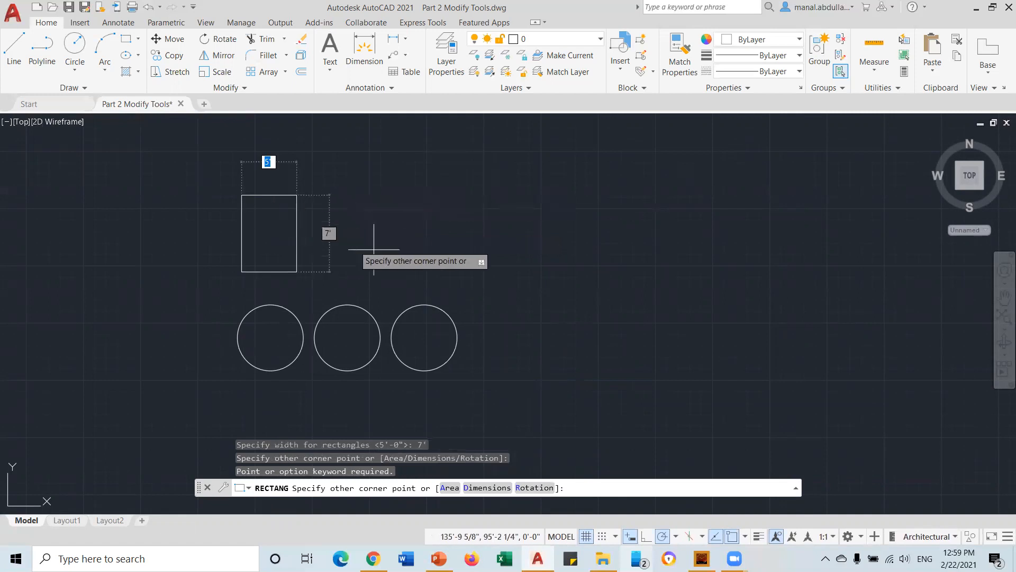
{"action": "left_click", "coordinate": [391, 250]}
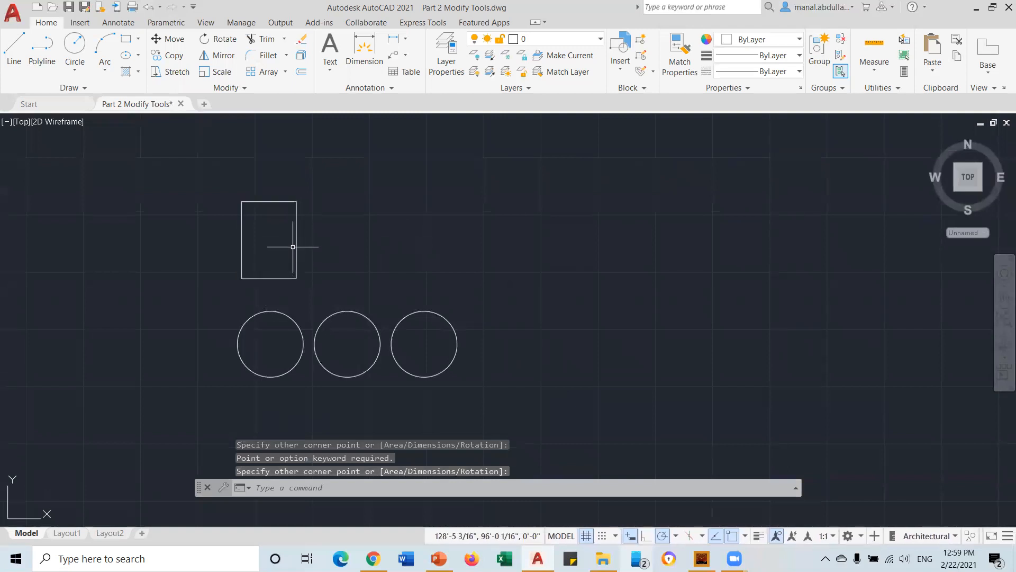
Centre the rectangle in view and start the STRETCH command
{"action": "scroll", "coordinate": [255, 228], "scroll_direction": "up", "scroll_amount": 4}
{"action": "scroll", "coordinate": [259, 236], "scroll_direction": "down", "scroll_amount": 4}
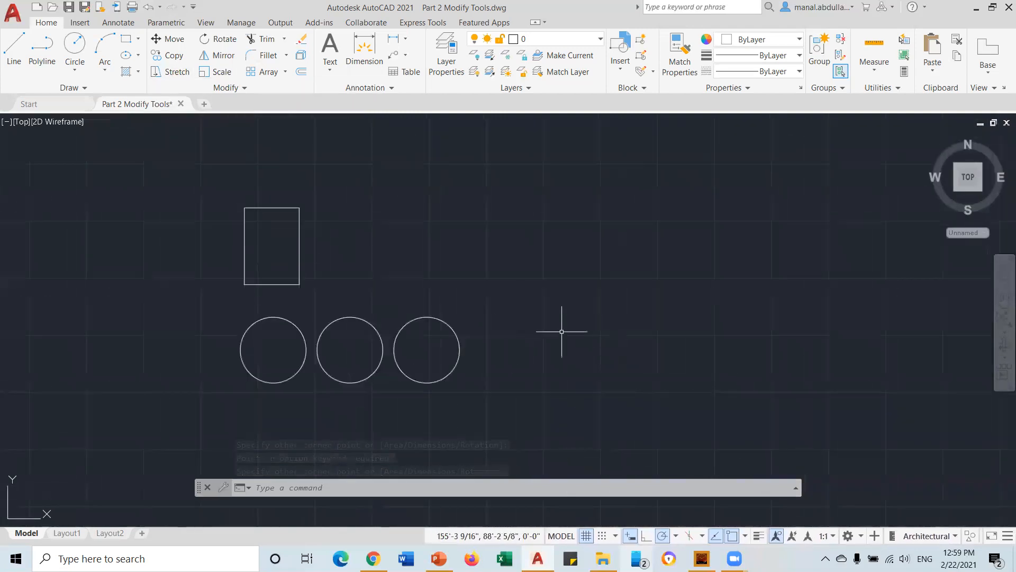
{"action": "scroll", "coordinate": [315, 270], "scroll_direction": "up", "scroll_amount": 3}
{"action": "mouse_move", "coordinate": [317, 272]}
{"action": "middle_mouse_down"}
{"action": "mouse_move", "coordinate": [601, 384]}
{"action": "mouse_move", "coordinate": [580, 353]}
{"action": "middle_mouse_up"}
{"action": "scroll", "coordinate": [578, 352], "scroll_direction": "up", "scroll_amount": 2}
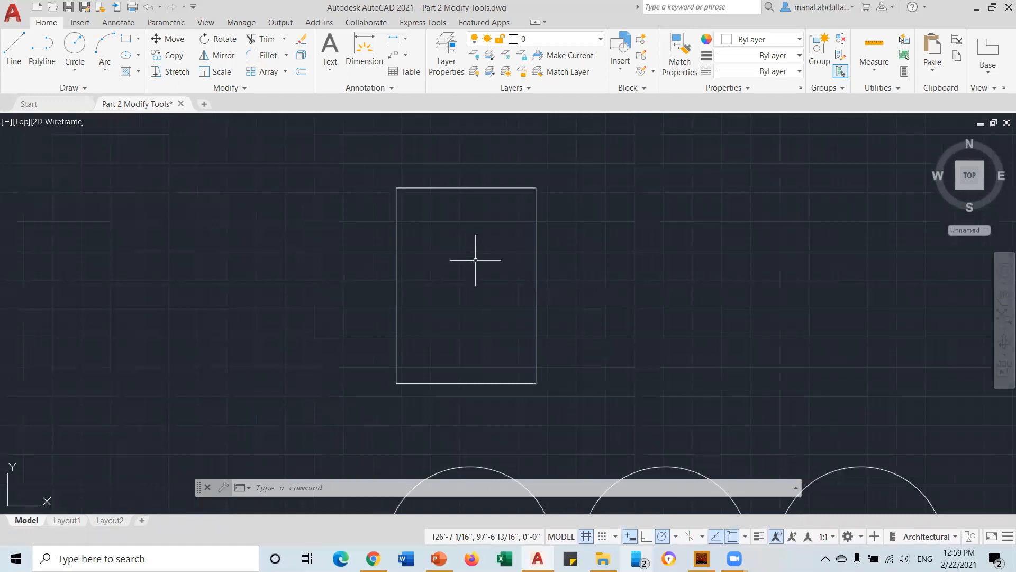
{"action": "left_click", "coordinate": [167, 73]}
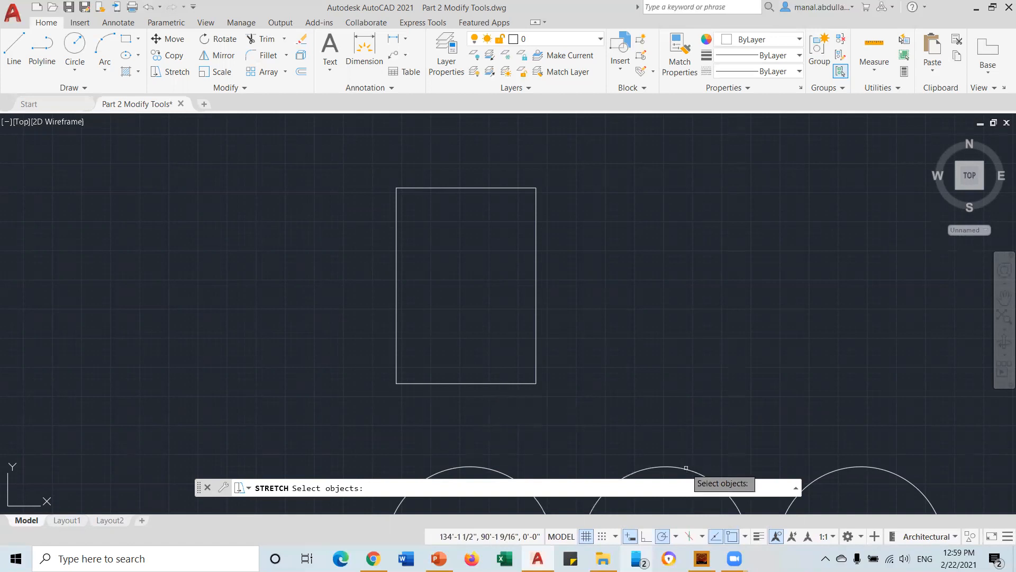
Stretch the directly picked rectangle from its lower-right corner, shifting the whole rectangle right
{"action": "left_click", "coordinate": [499, 384]}
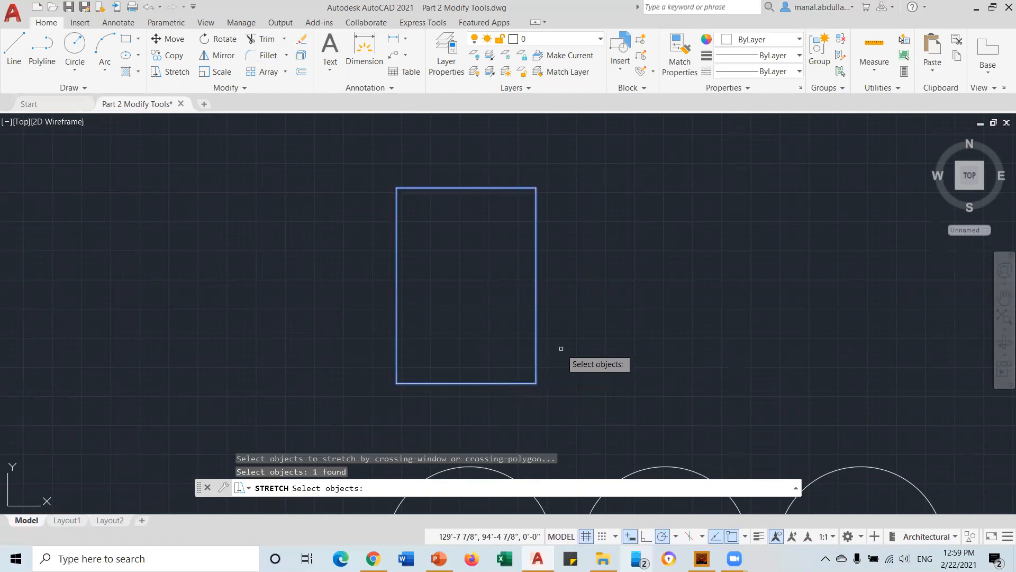
{"action": "key", "text": "Return"}
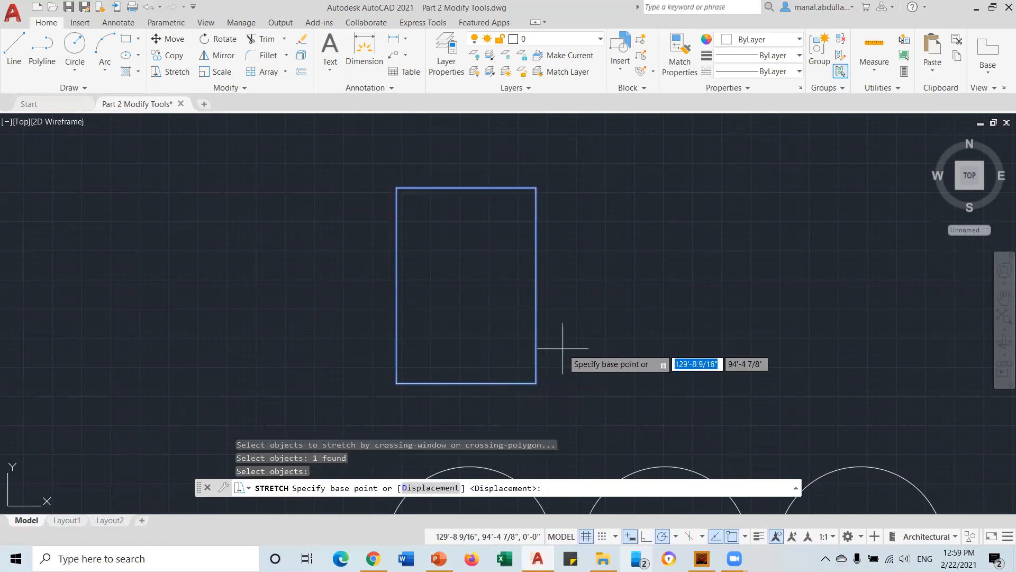
{"action": "left_click", "coordinate": [536, 383]}
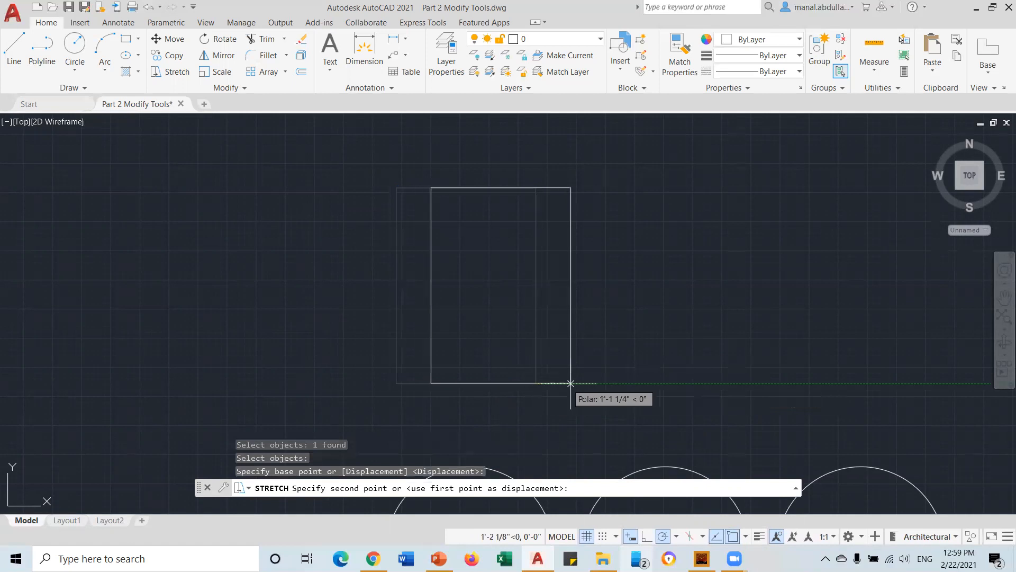
{"action": "left_click", "coordinate": [649, 382]}
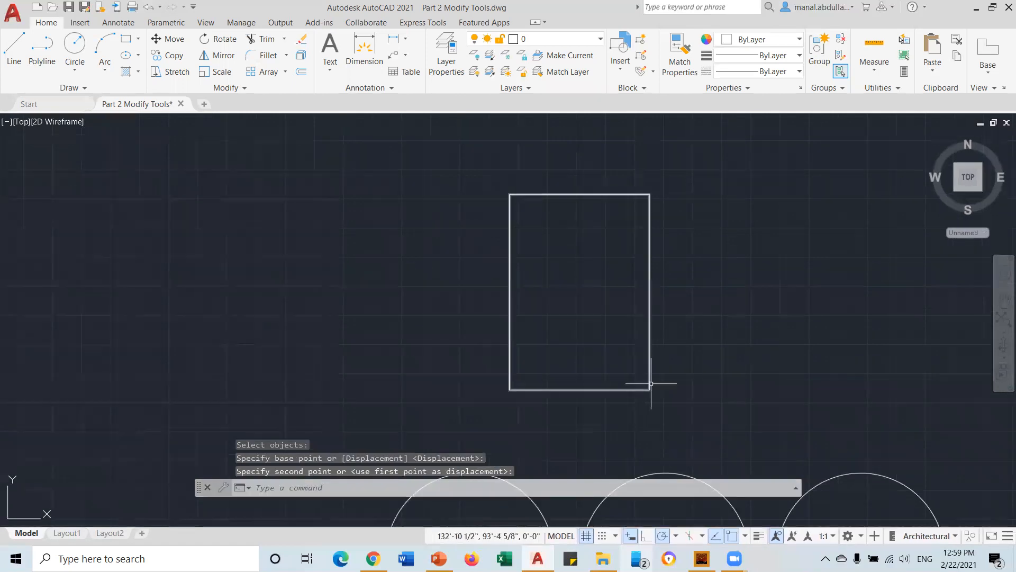
Stretch only the rectangle's right edge farther right using a crossing window
{"action": "left_click", "coordinate": [165, 72]}
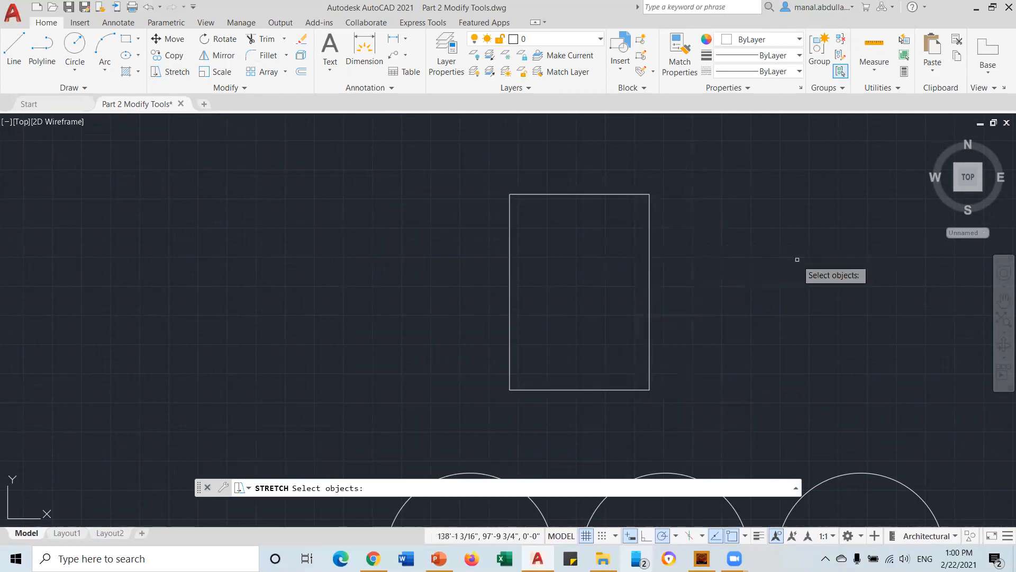
{"action": "left_click", "coordinate": [676, 171]}
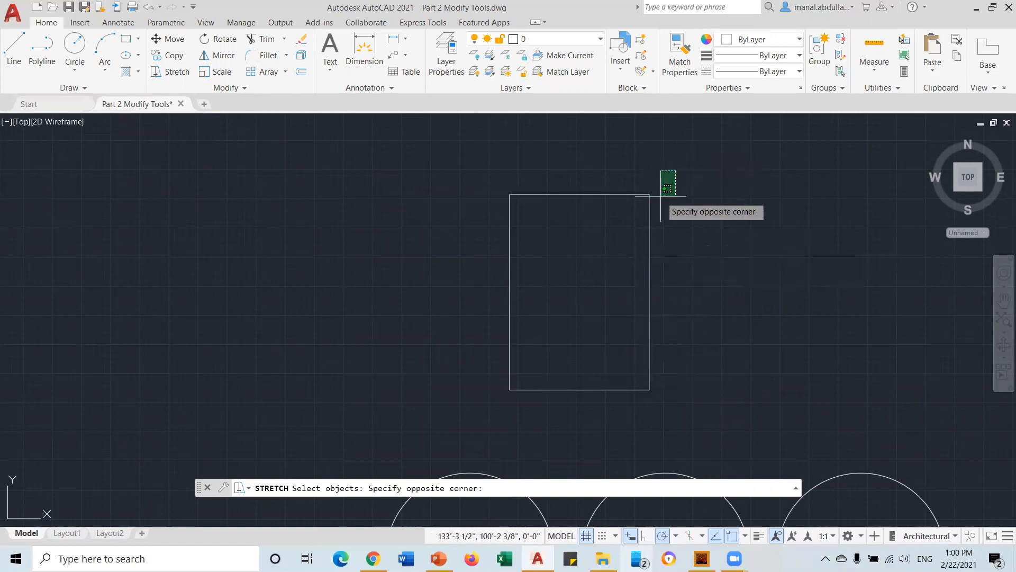
{"action": "left_click", "coordinate": [630, 408]}
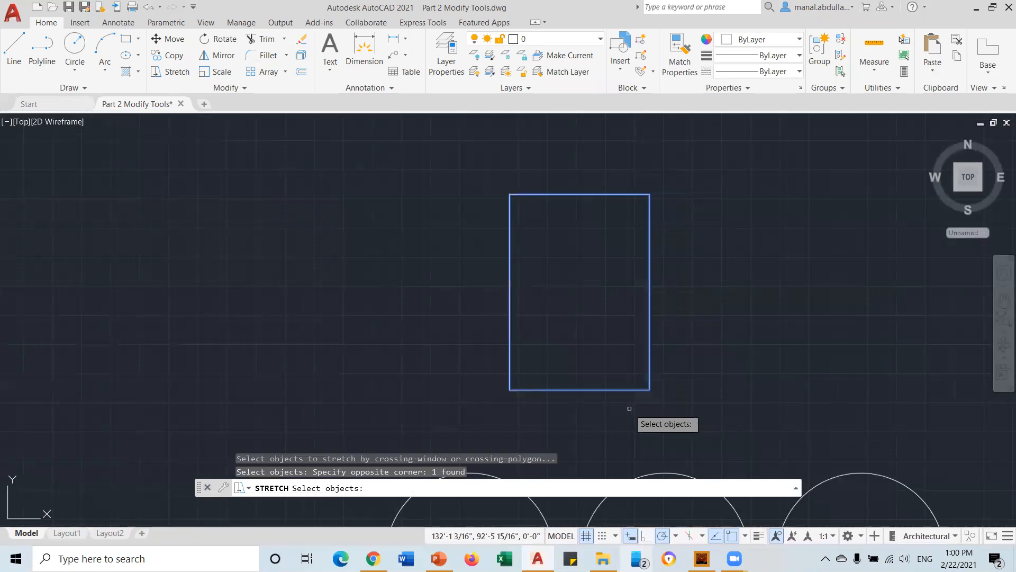
{"action": "key", "text": "Return"}
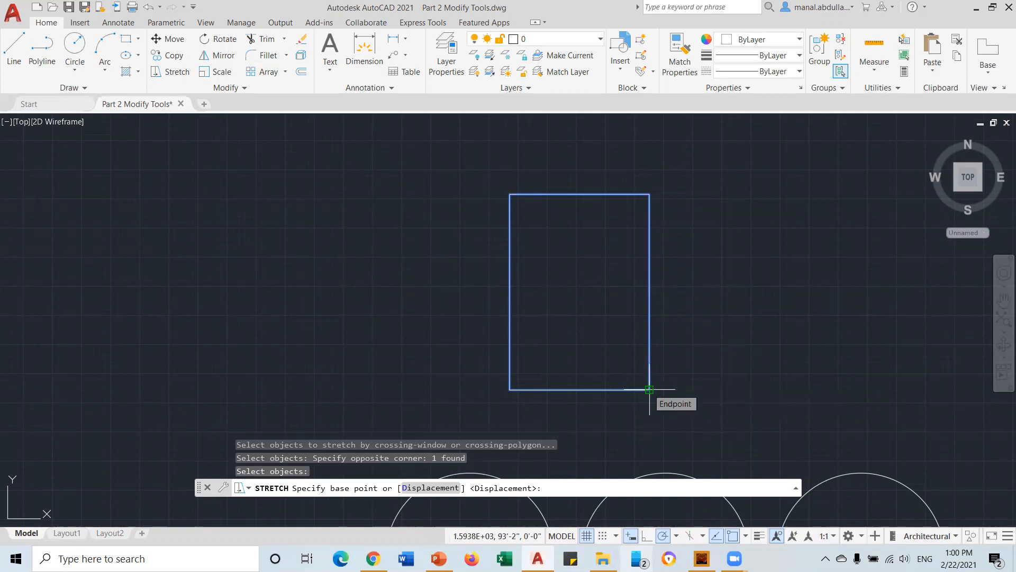
{"action": "left_click", "coordinate": [649, 390]}
{"action": "left_click", "coordinate": [744, 390]}
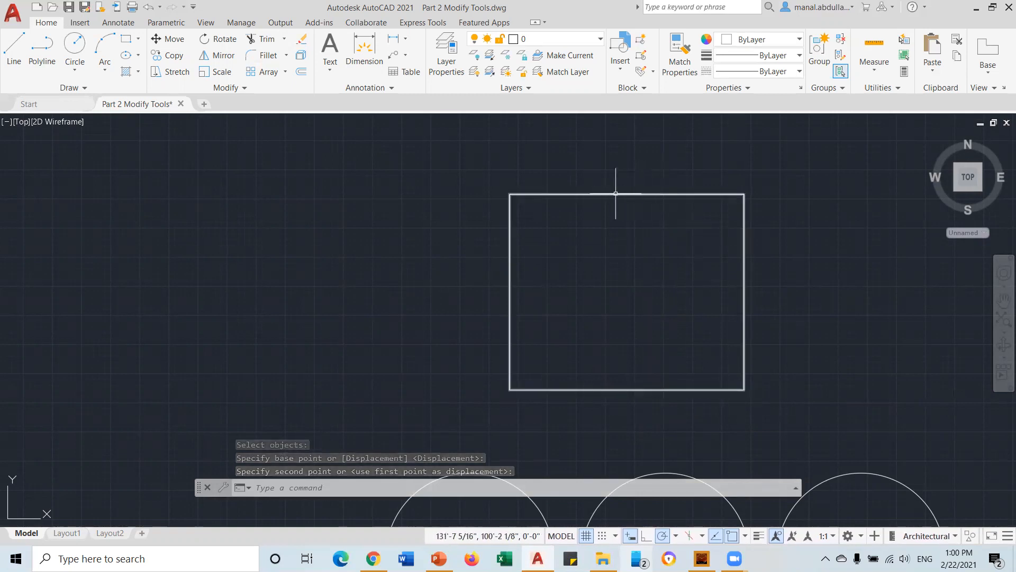
{"action": "left_click", "coordinate": [175, 72]}
Stretch the rectangle's top edge upward from its top-right corner using a crossing window
{"action": "left_click", "coordinate": [780, 155]}
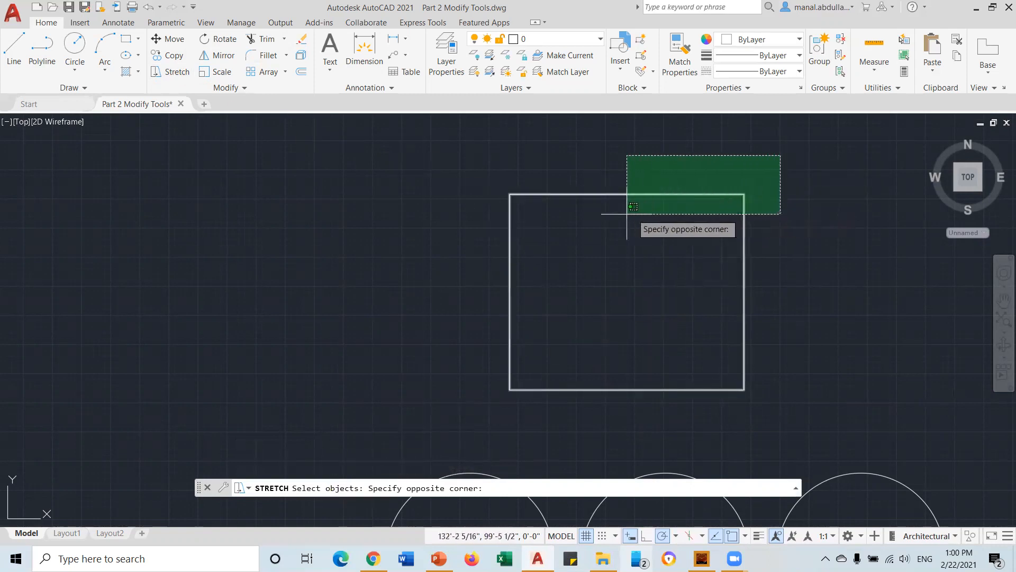
{"action": "left_click", "coordinate": [477, 232]}
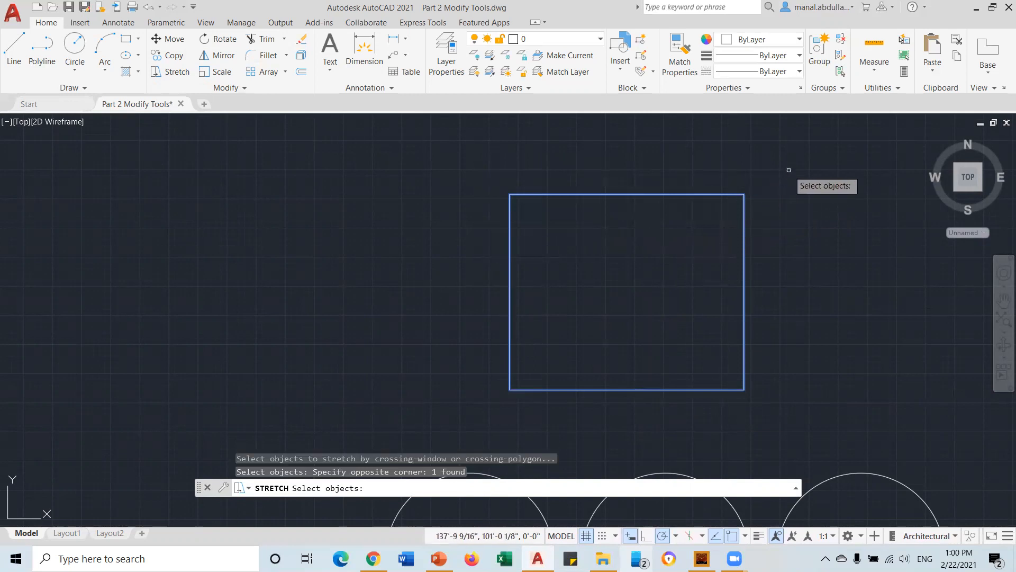
{"action": "key", "text": "Return"}
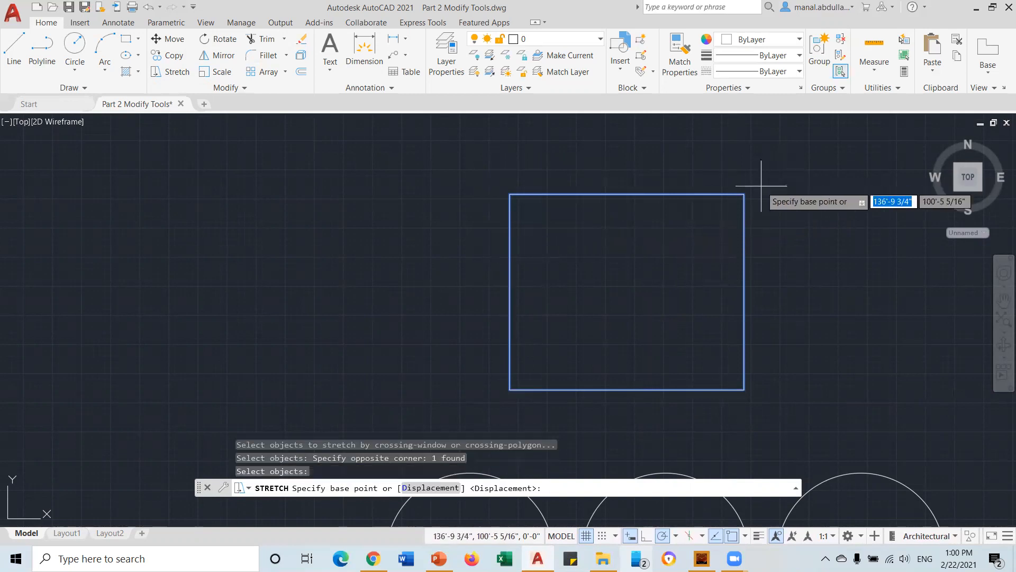
{"action": "left_click", "coordinate": [744, 194]}
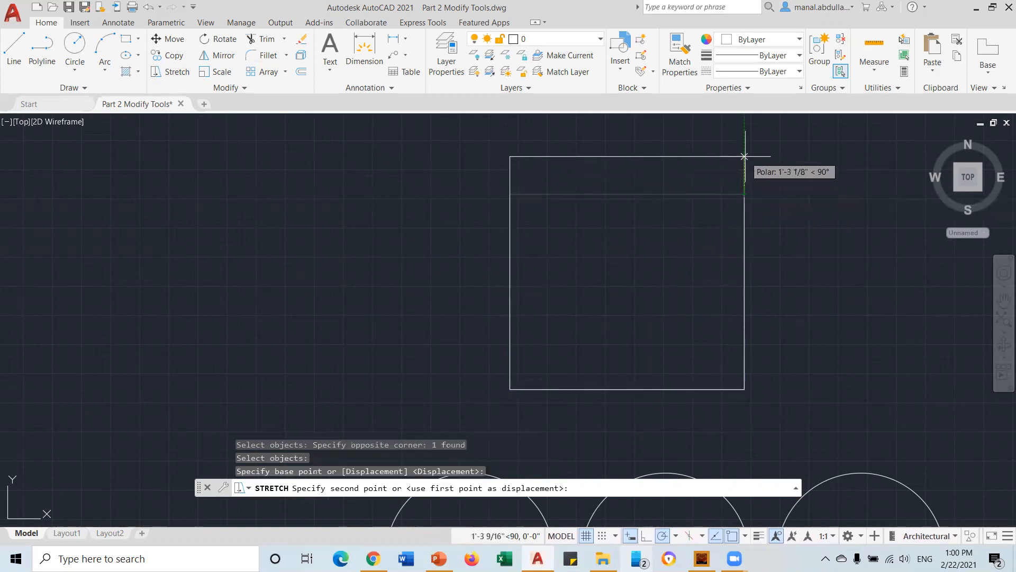
{"action": "scroll", "coordinate": [746, 154], "scroll_direction": "down", "scroll_amount": 2}
{"action": "middle_click_drag", "start_coordinate": [746, 152], "coordinate": [651, 208]}
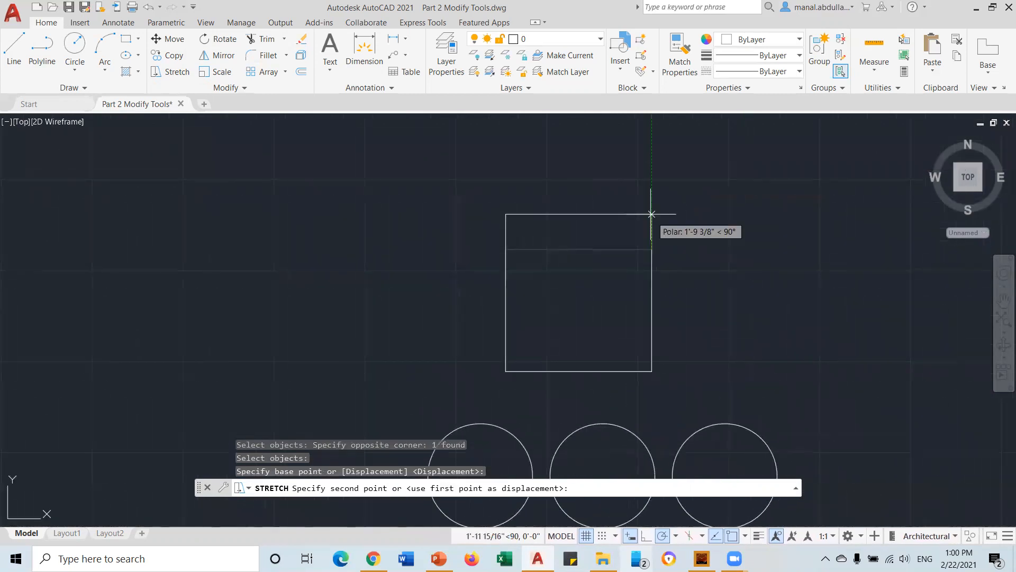
{"action": "left_click", "coordinate": [651, 175]}
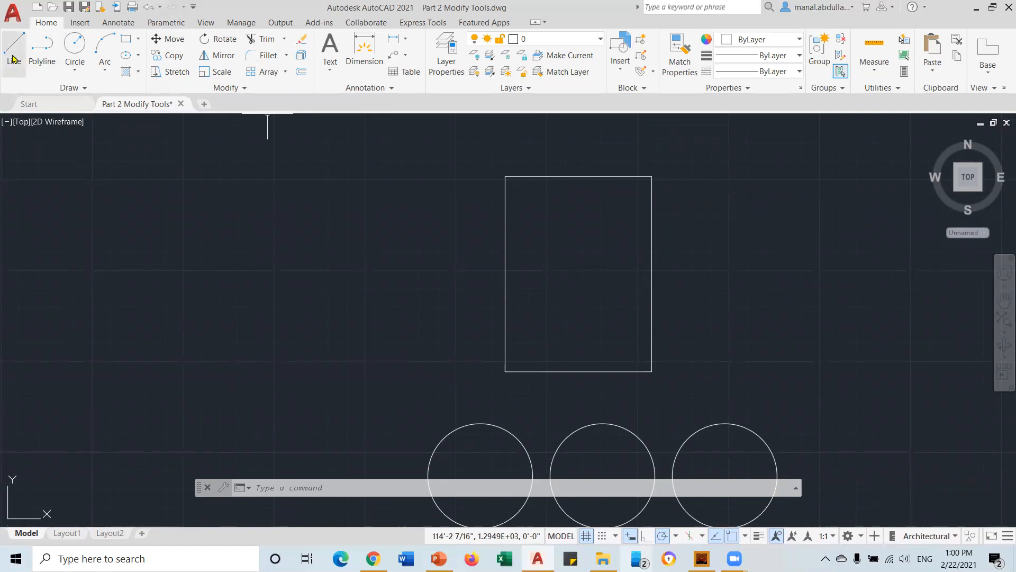
Draw a diagonal line rising from lower left to upper right
{"action": "left_click", "coordinate": [12, 59]}
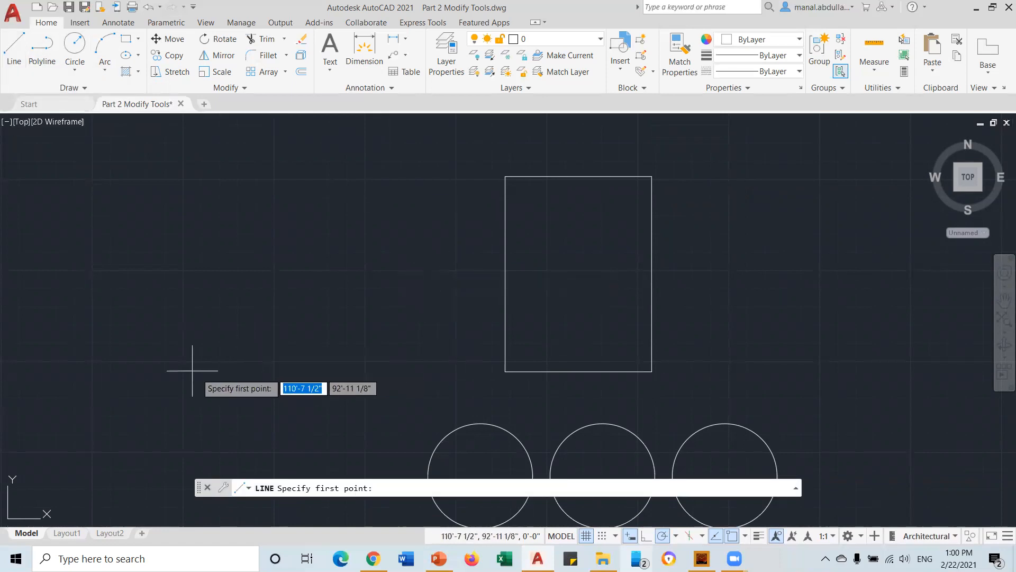
{"action": "left_click", "coordinate": [222, 368]}
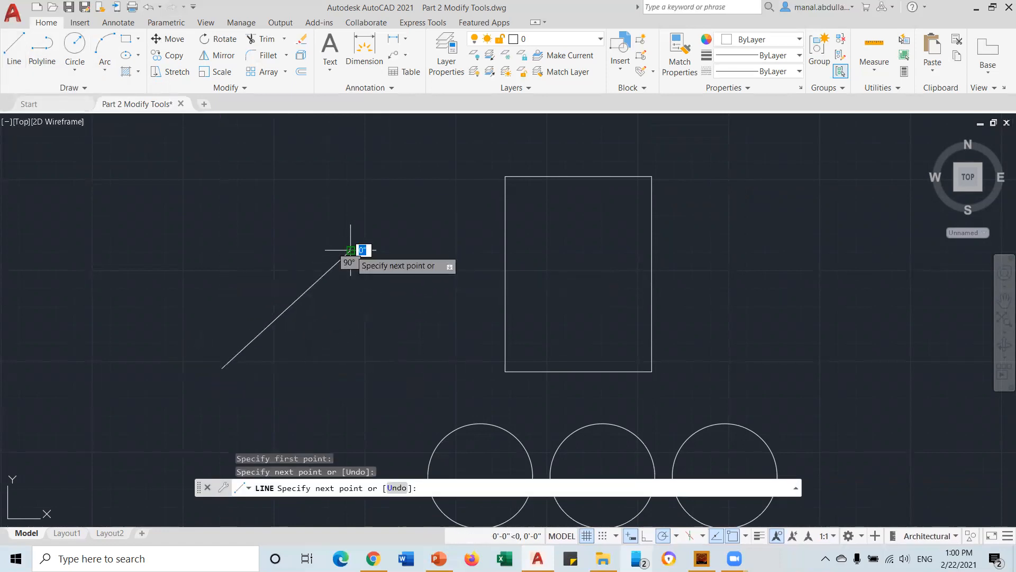
{"action": "left_click", "coordinate": [350, 250]}
{"action": "key", "text": "Return"}
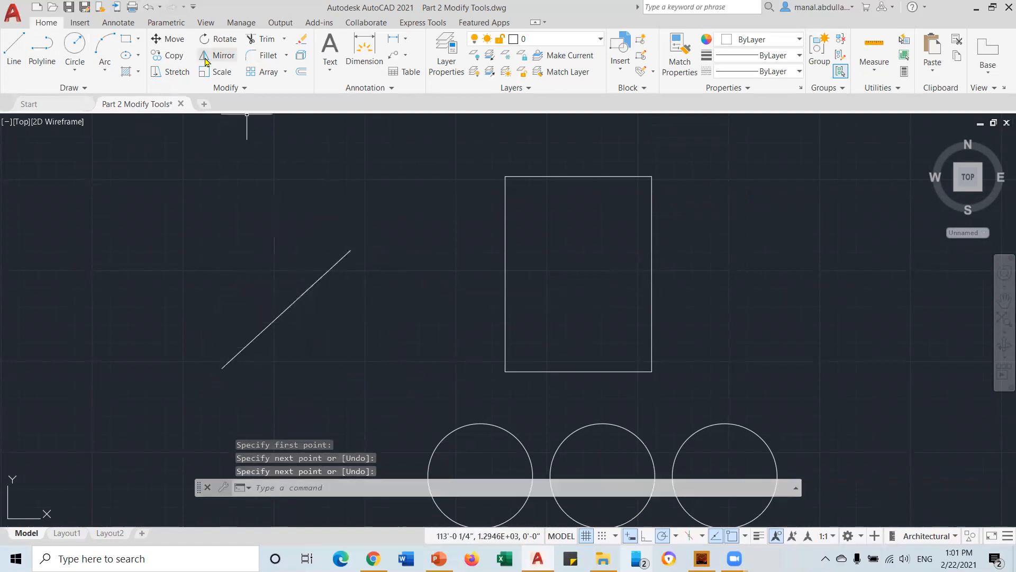
Rotate the diagonal line 90 degrees about its lower endpoint
{"action": "left_click", "coordinate": [218, 44]}
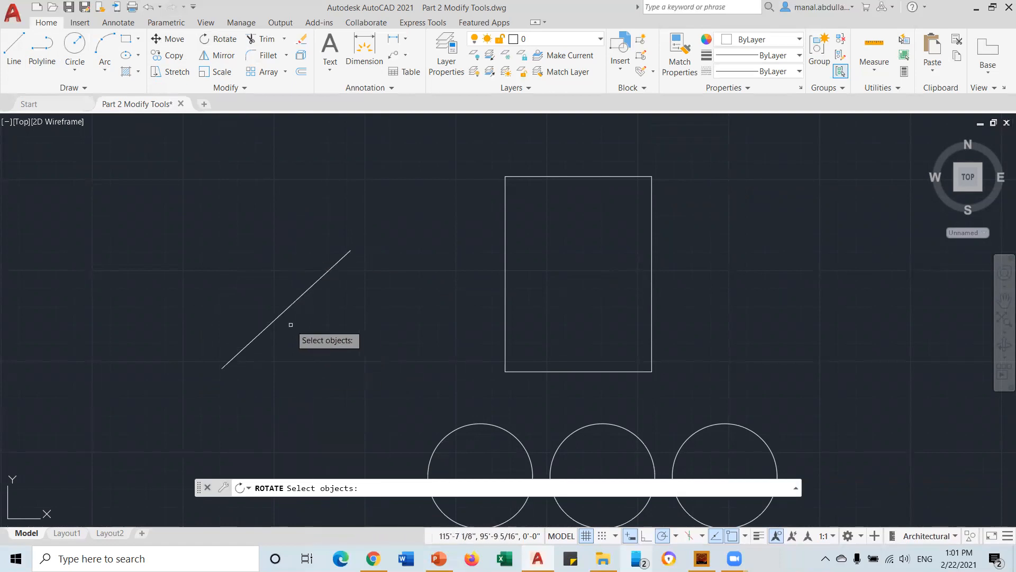
{"action": "left_click", "coordinate": [275, 320]}
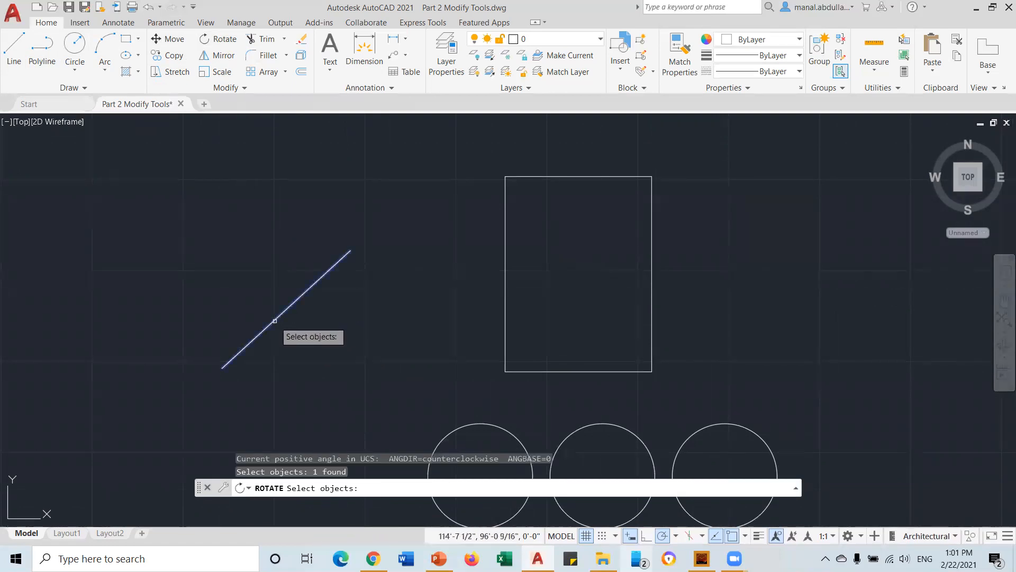
{"action": "key", "text": "Return"}
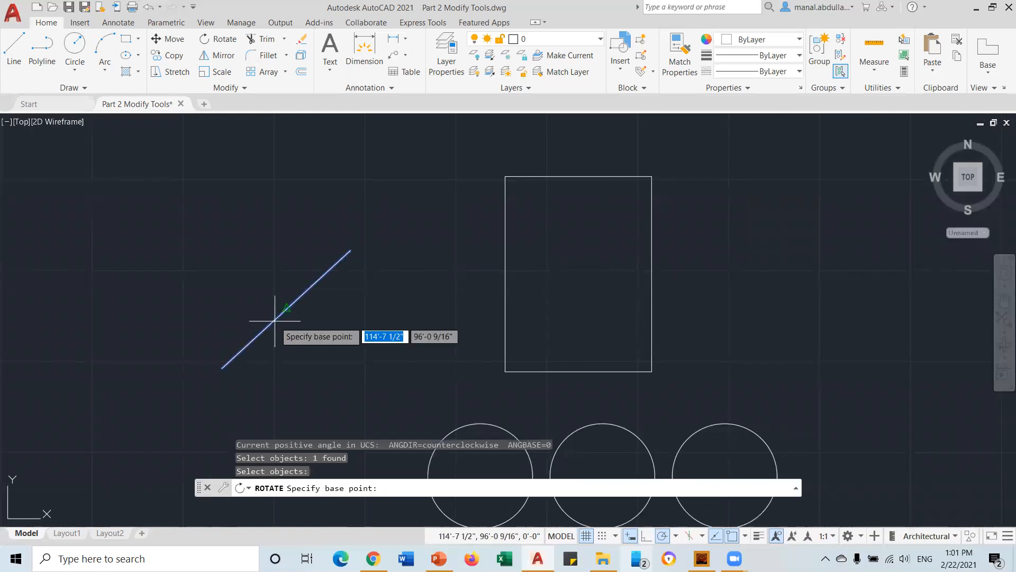
{"action": "left_click", "coordinate": [222, 367]}
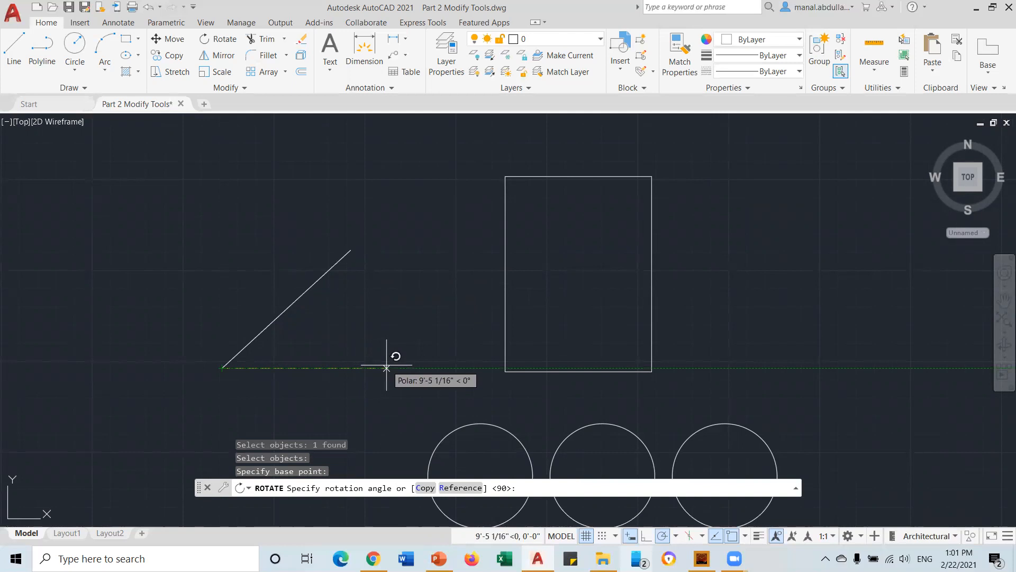
{"action": "type", "text": "9"}
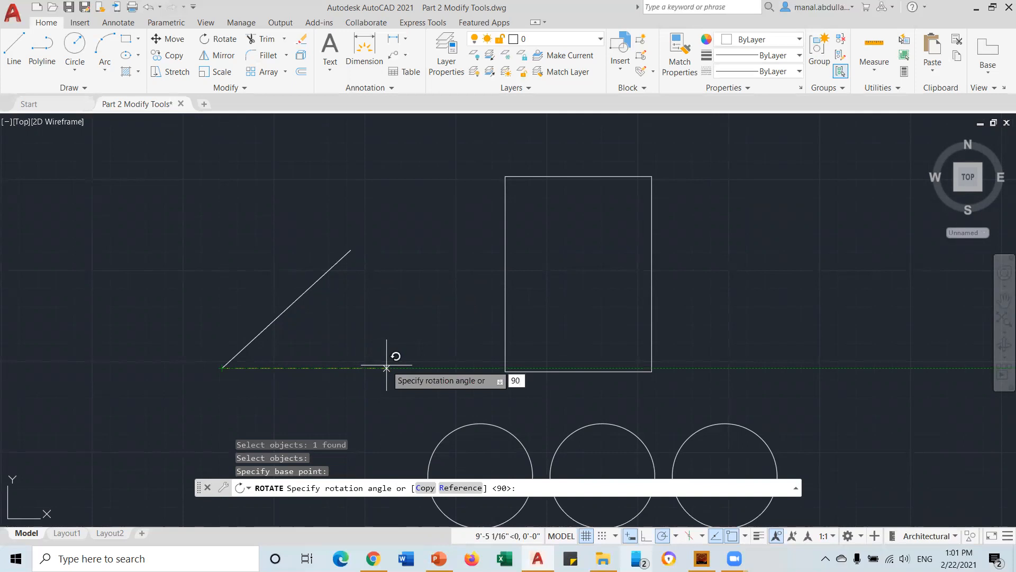
{"action": "type", "text": "0"}
{"action": "key", "text": "Return"}
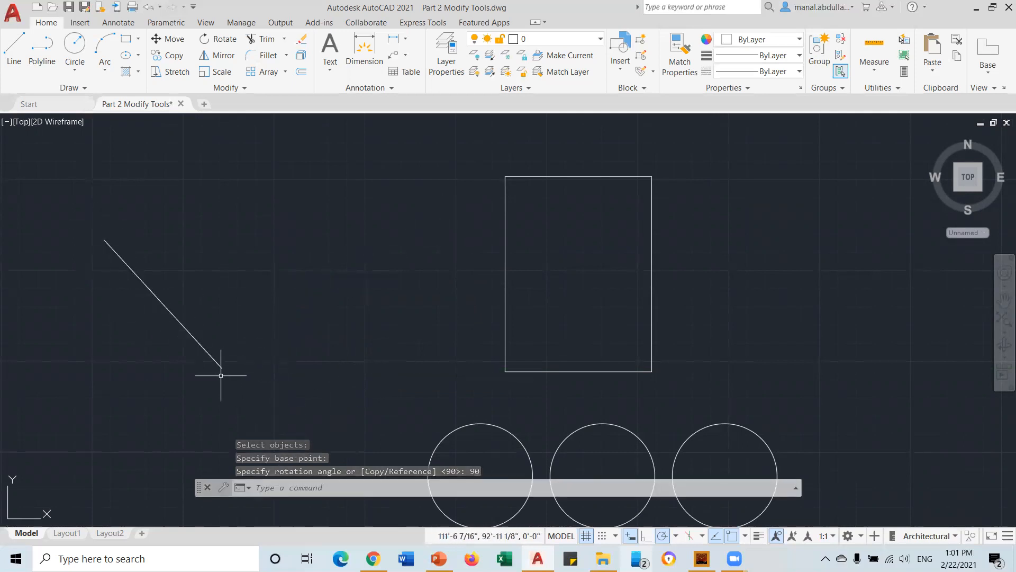
Draw a horizontal line
{"action": "left_click", "coordinate": [14, 50]}
{"action": "left_click", "coordinate": [228, 262]}
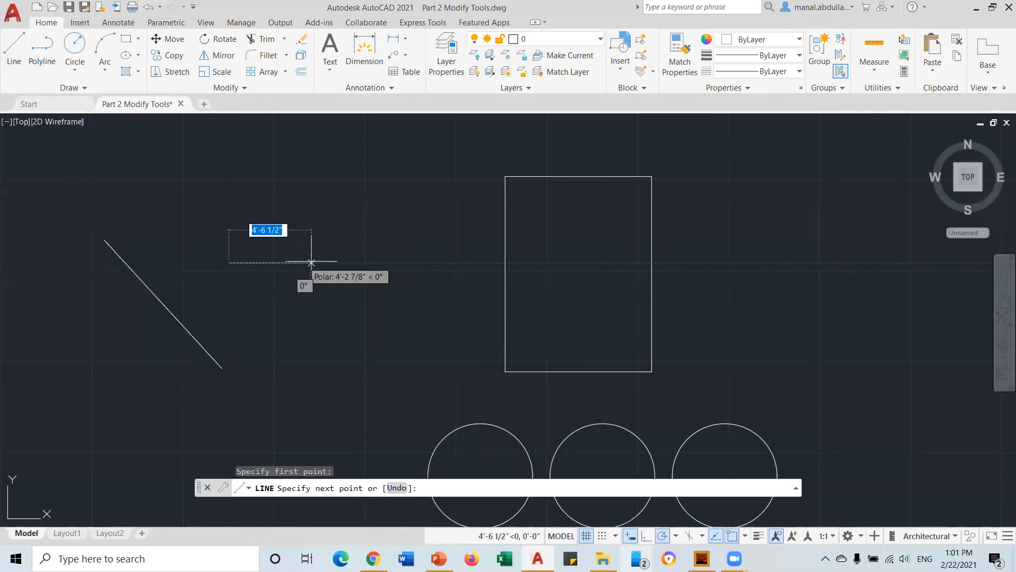
{"action": "left_click", "coordinate": [395, 262]}
{"action": "key", "text": "Return"}
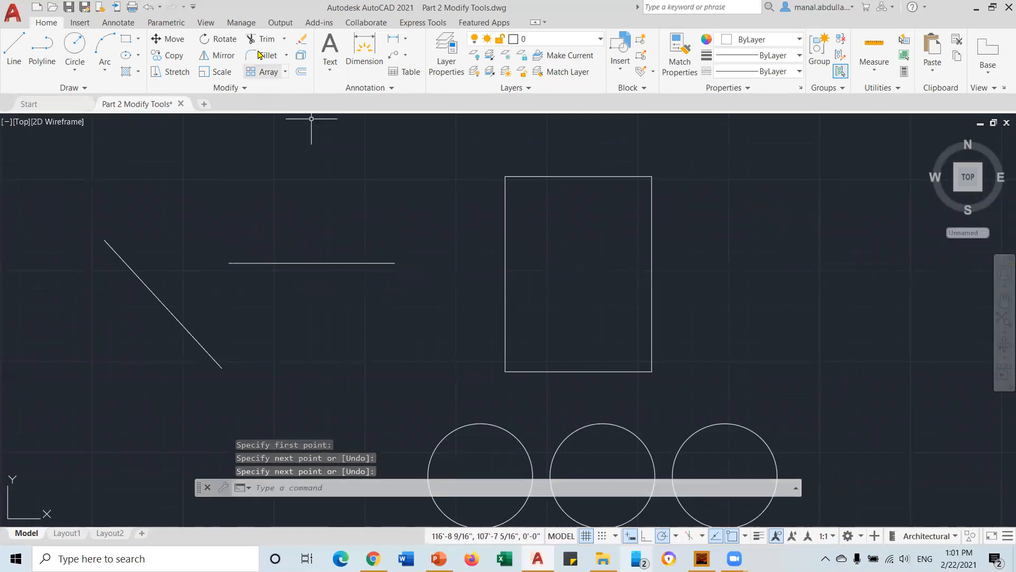
Rotate the horizontal line 30 degrees about its left endpoint
{"action": "left_click", "coordinate": [218, 40]}
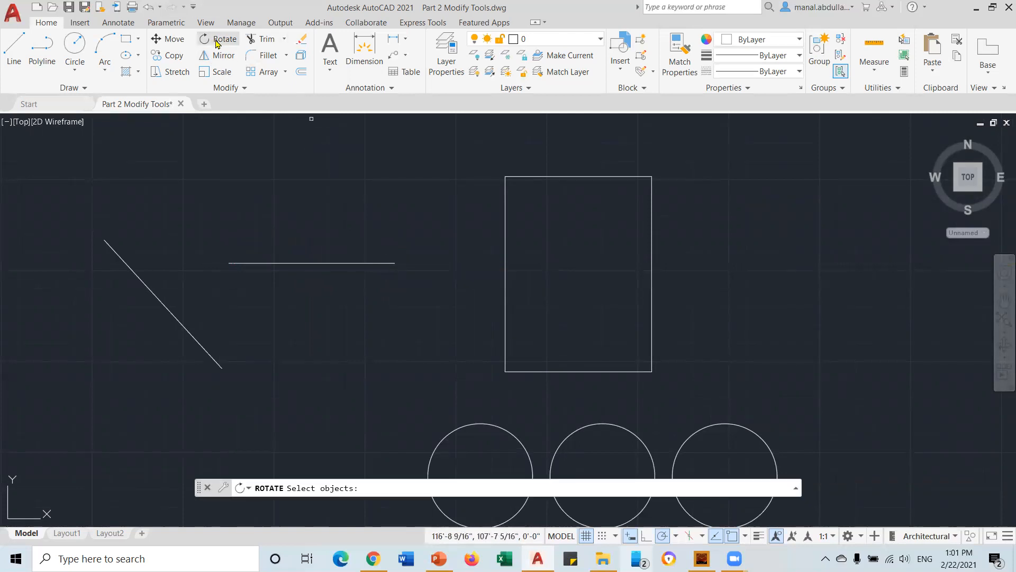
{"action": "left_click", "coordinate": [258, 263]}
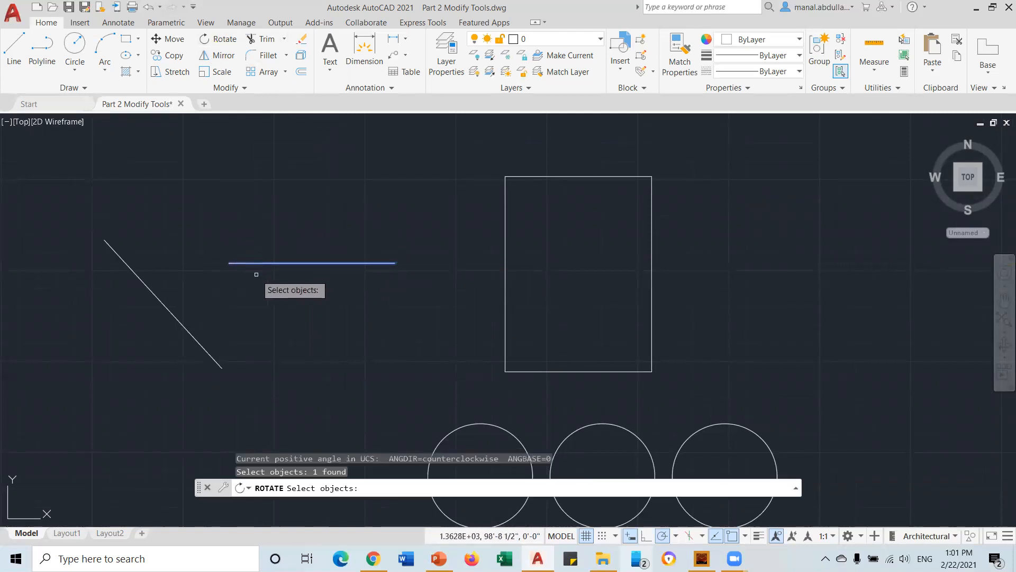
{"action": "key", "text": "Return"}
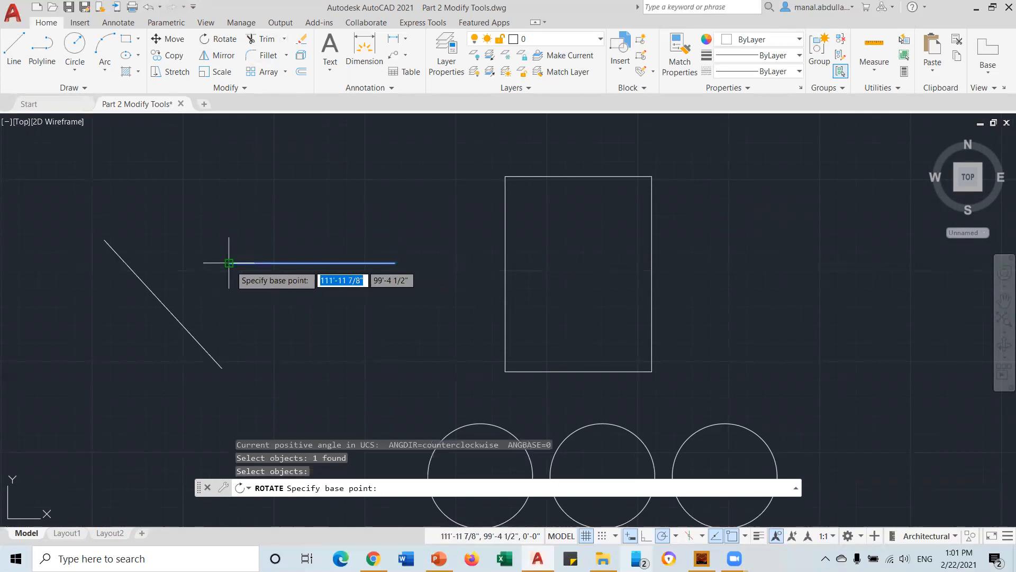
{"action": "left_click", "coordinate": [230, 262]}
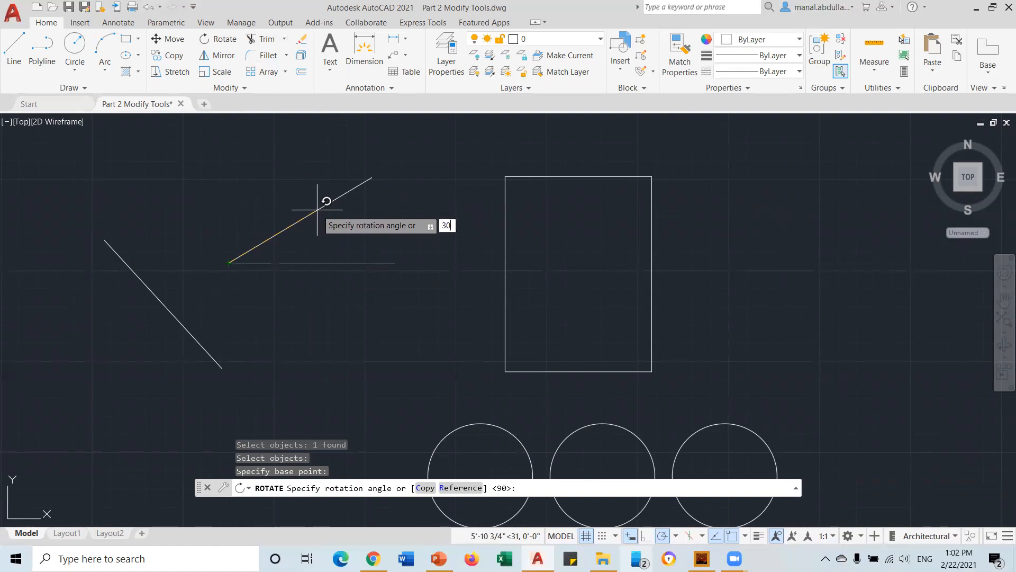
{"action": "key", "text": "Return"}
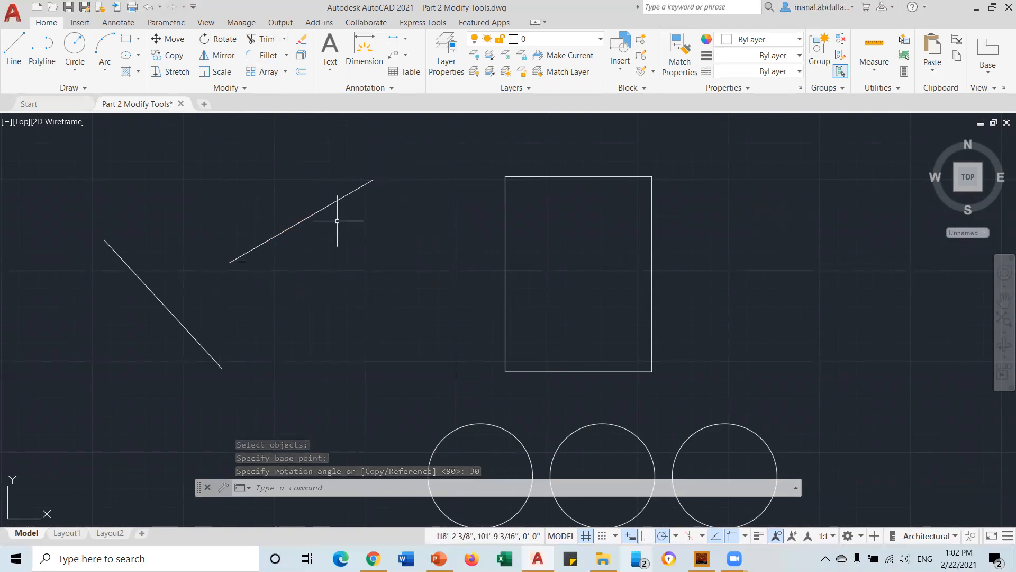
{"action": "left_click", "coordinate": [214, 41]}
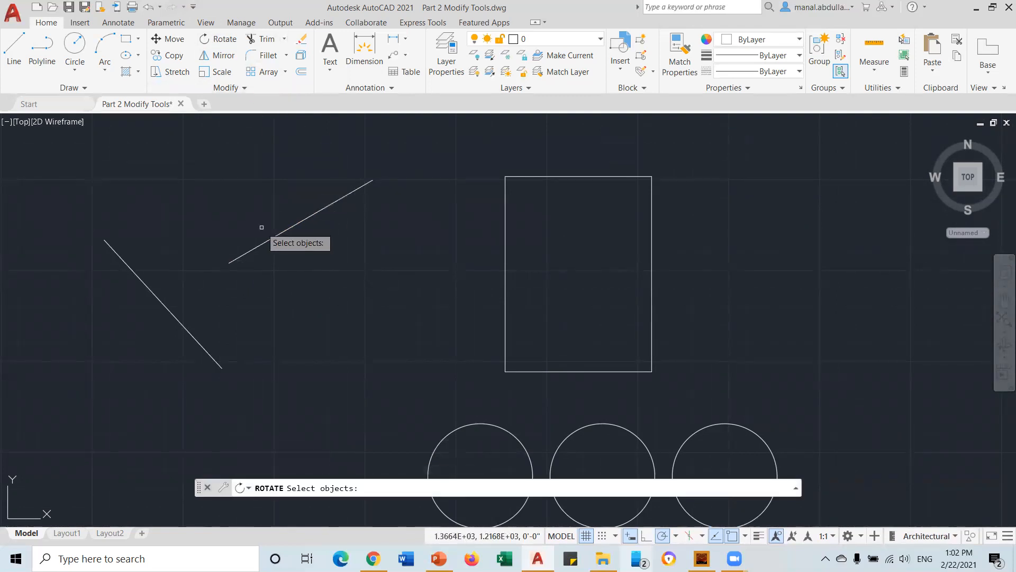
{"action": "left_click", "coordinate": [304, 221]}
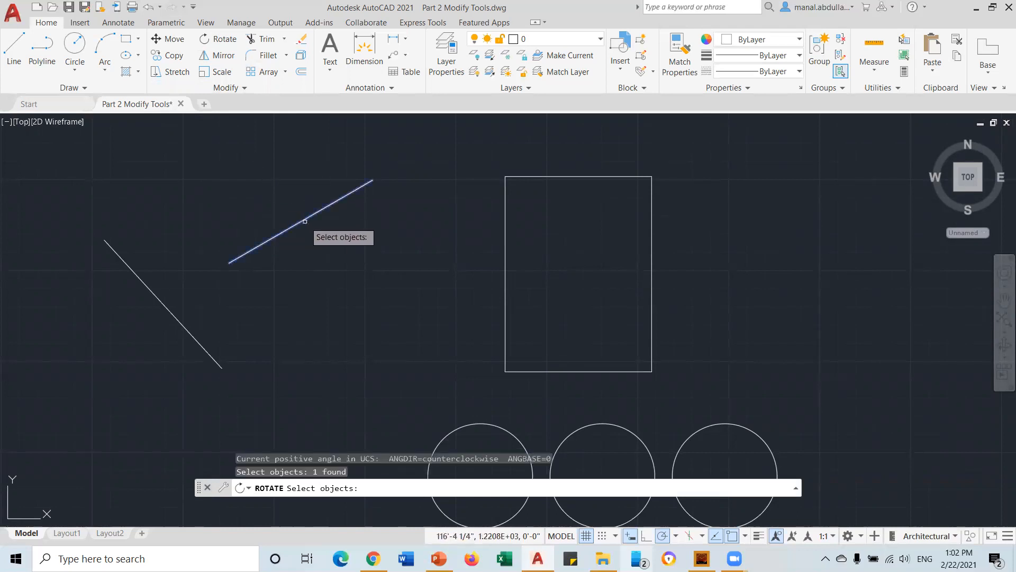
{"action": "key", "text": "Return"}
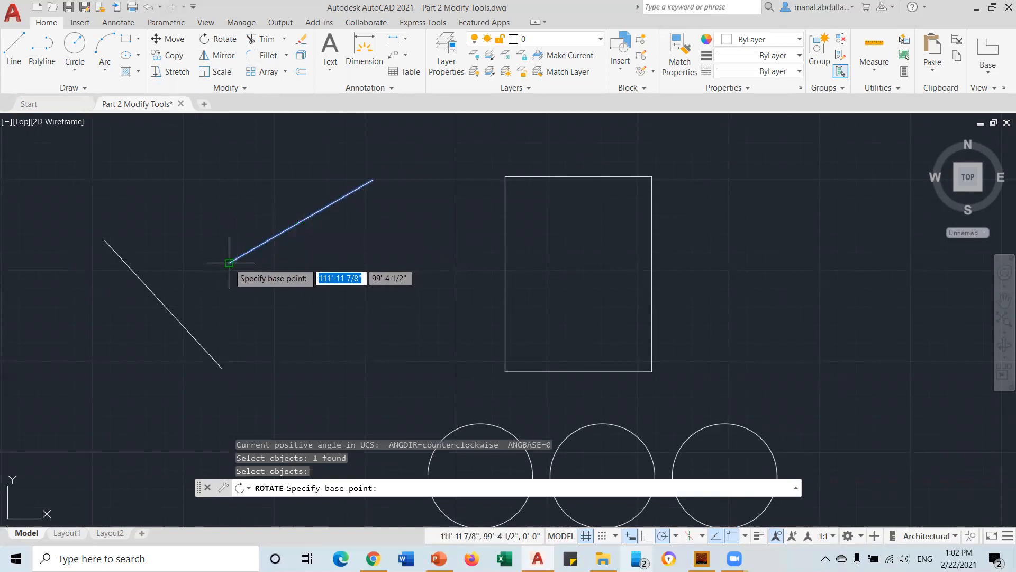
{"action": "left_click", "coordinate": [229, 263]}
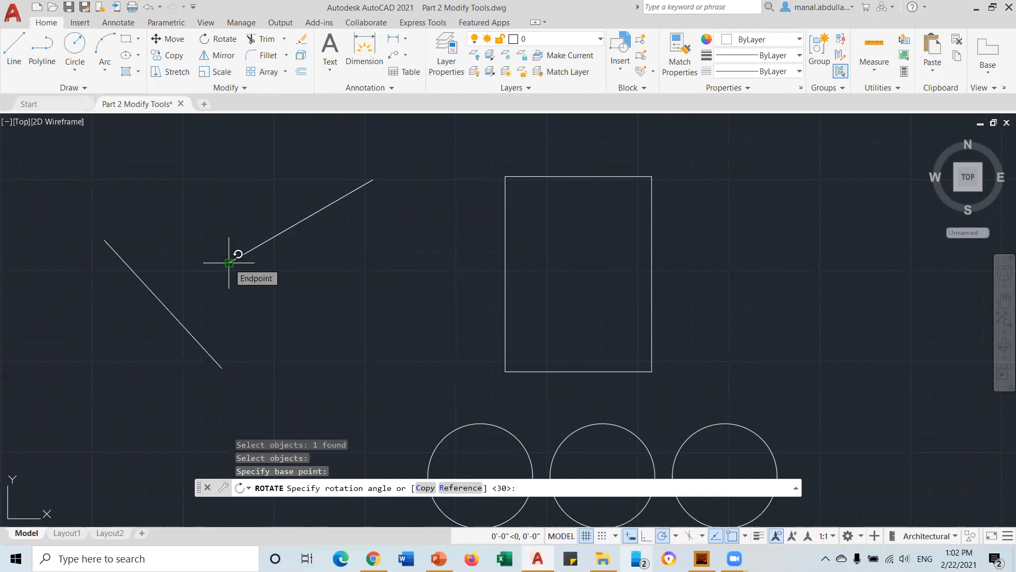
{"action": "type", "text": "-60"}
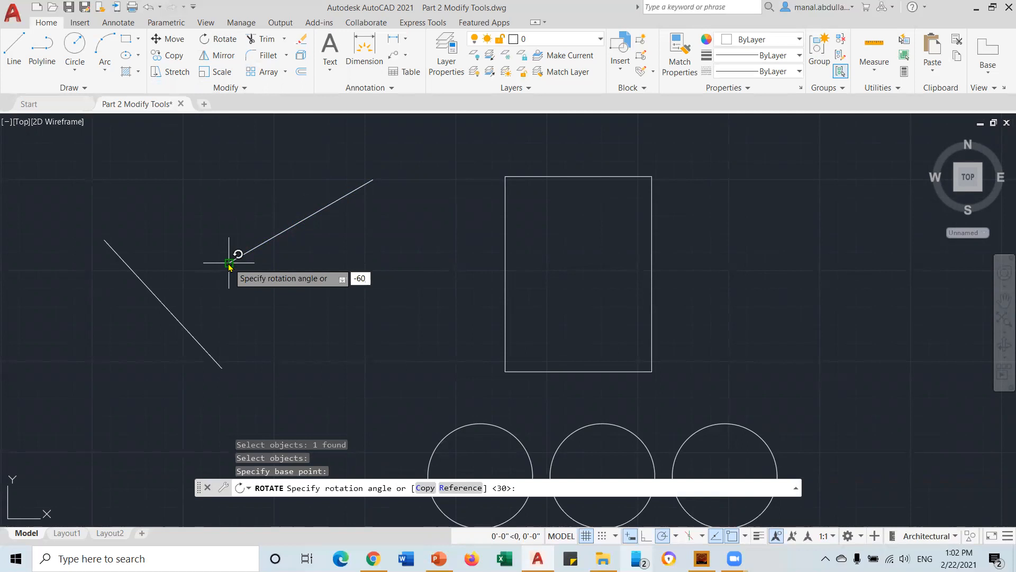
{"action": "key", "text": "Return"}
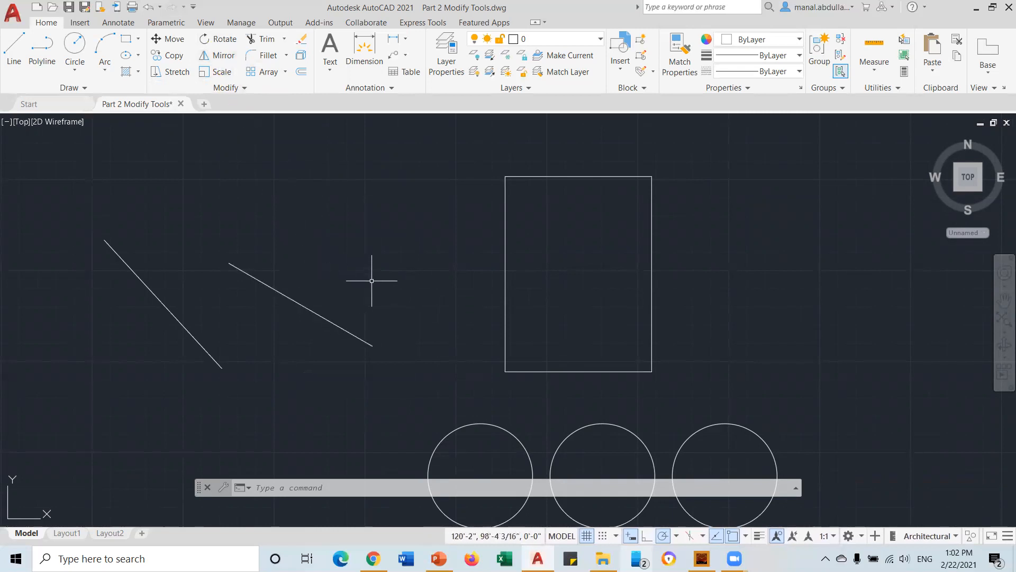
{"action": "middle_click_drag", "start_coordinate": [372, 241], "coordinate": [364, 283]}
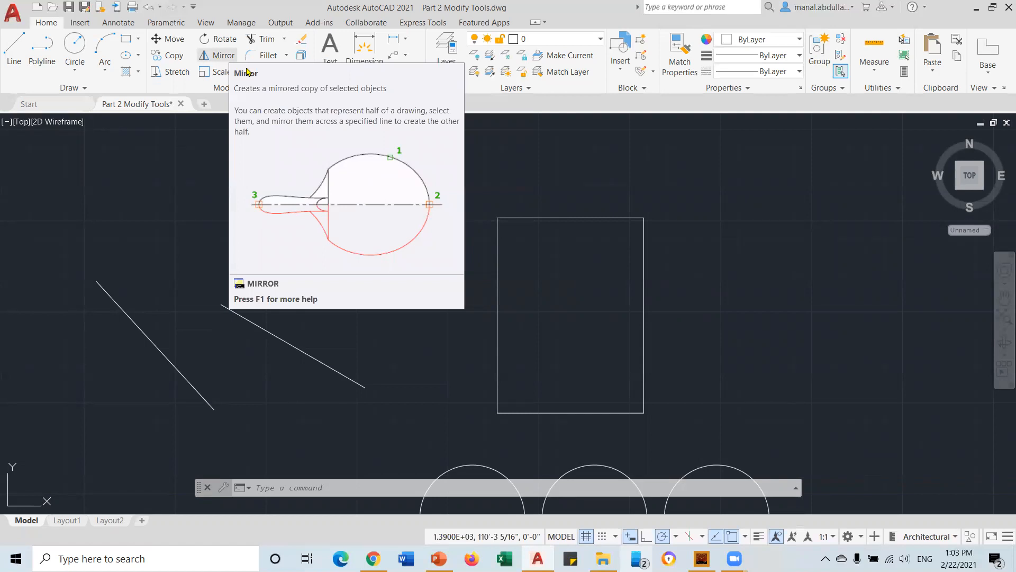
Draw the half-tree outline: three zigzag branches stepping outward, then the trunk side and base
{"action": "mouse_move", "coordinate": [419, 300]}
{"action": "middle_mouse_down"}
{"action": "mouse_move", "coordinate": [247, 243]}
{"action": "mouse_move", "coordinate": [152, 274]}
{"action": "middle_mouse_up"}
{"action": "left_click", "coordinate": [14, 53]}
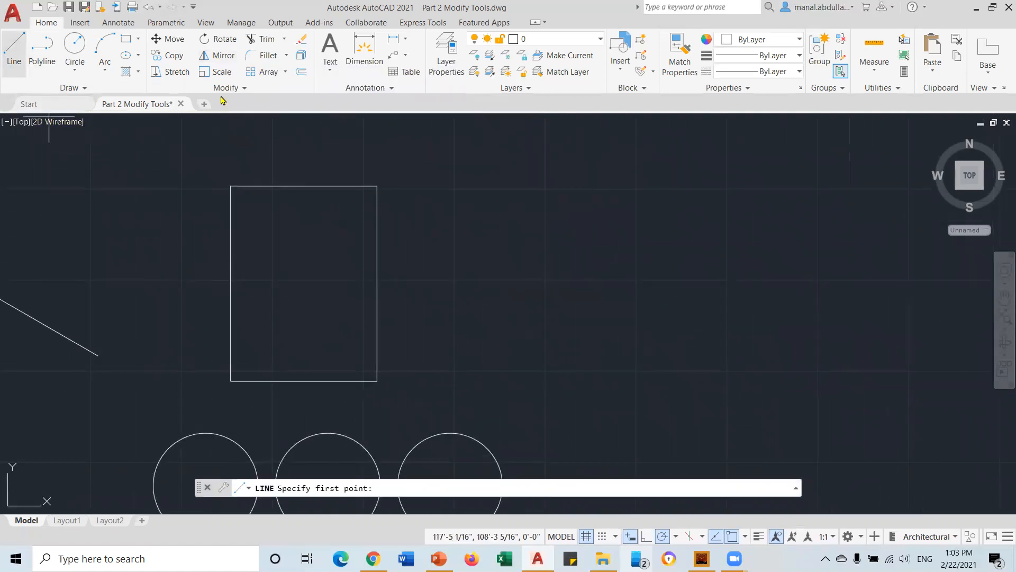
{"action": "left_click", "coordinate": [604, 156]}
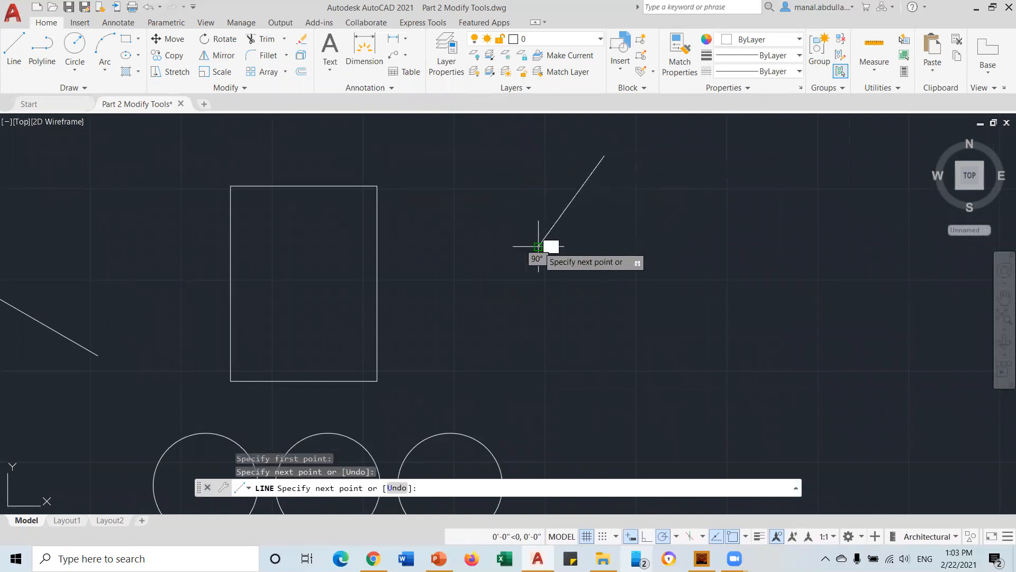
{"action": "left_click", "coordinate": [580, 246]}
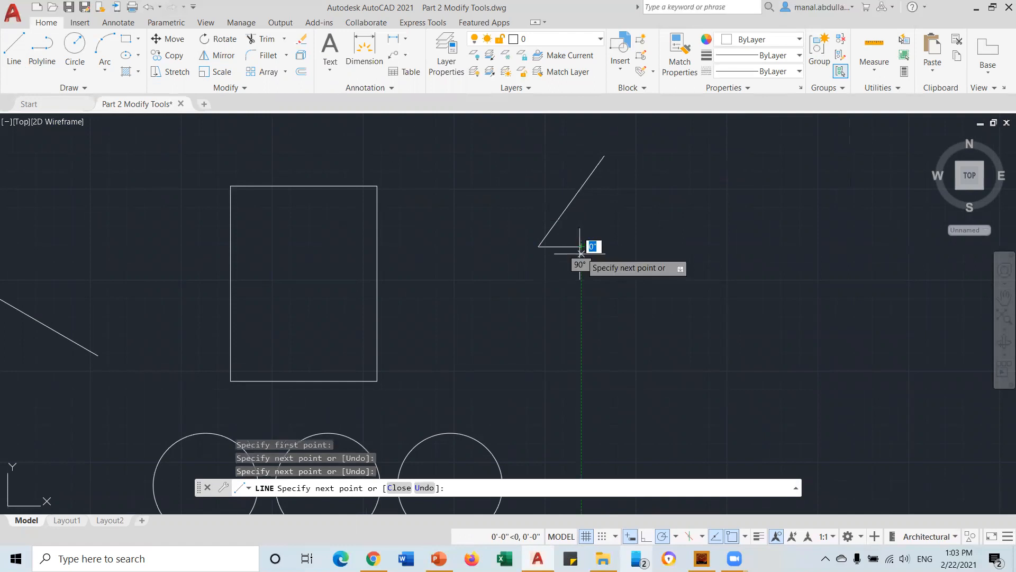
{"action": "left_click", "coordinate": [527, 332]}
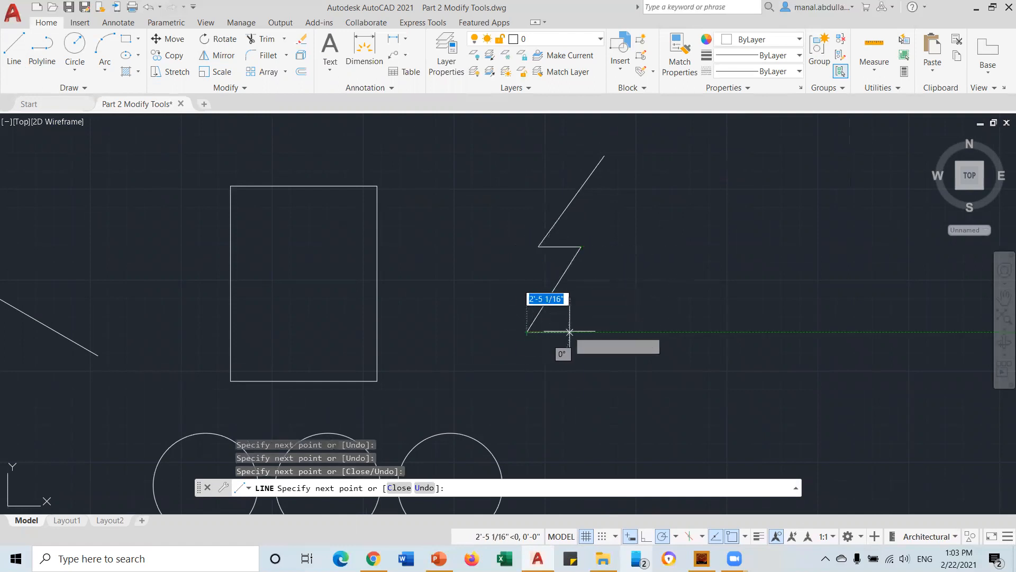
{"action": "left_click", "coordinate": [574, 332]}
{"action": "left_click", "coordinate": [497, 402]}
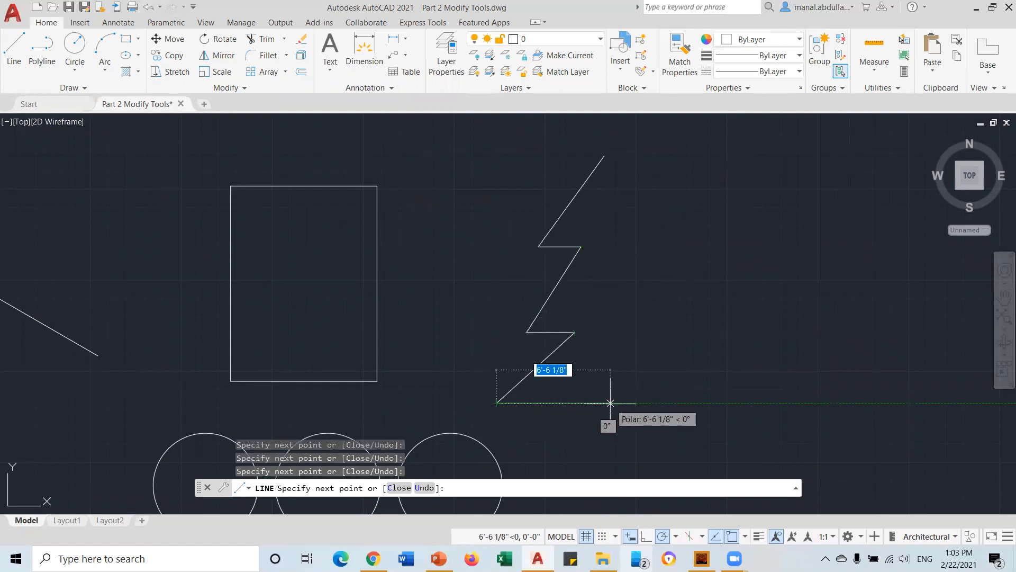
{"action": "left_click", "coordinate": [598, 403]}
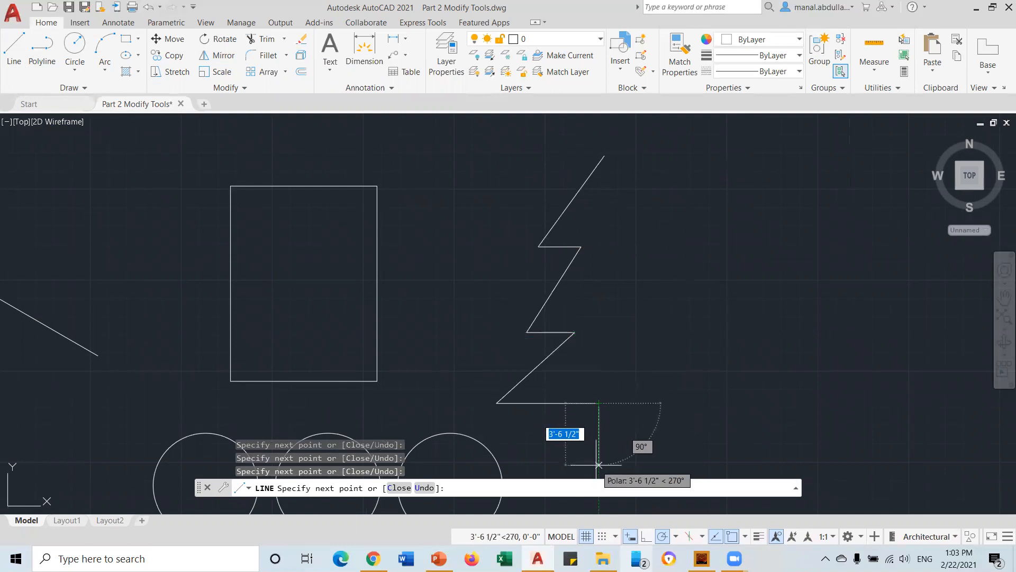
{"action": "left_click", "coordinate": [598, 464]}
{"action": "left_click", "coordinate": [614, 464]}
{"action": "key", "text": "Return"}
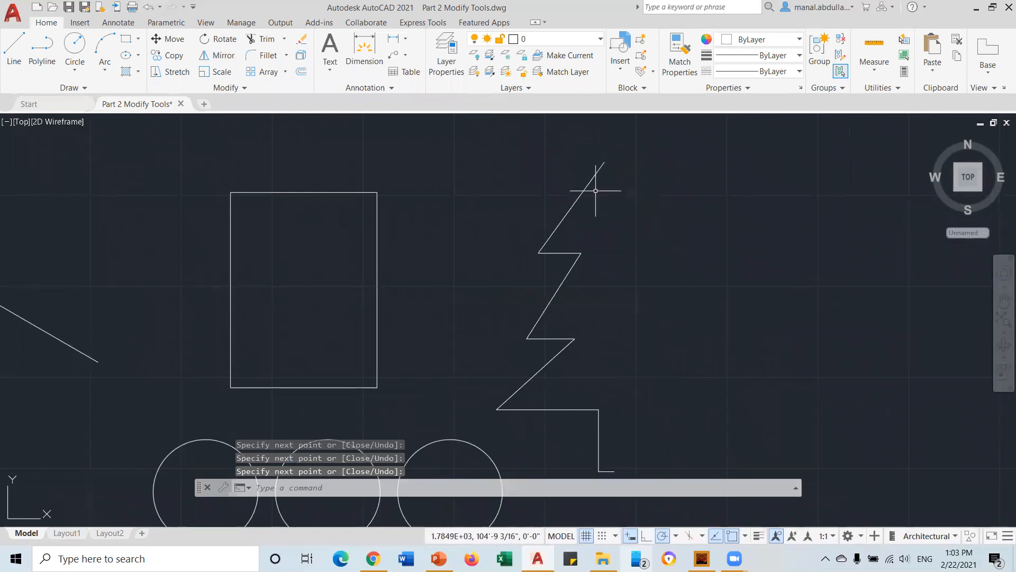
Draw a vertical centre line from the tree's top tip down to the trunk base
{"action": "left_click", "coordinate": [14, 57]}
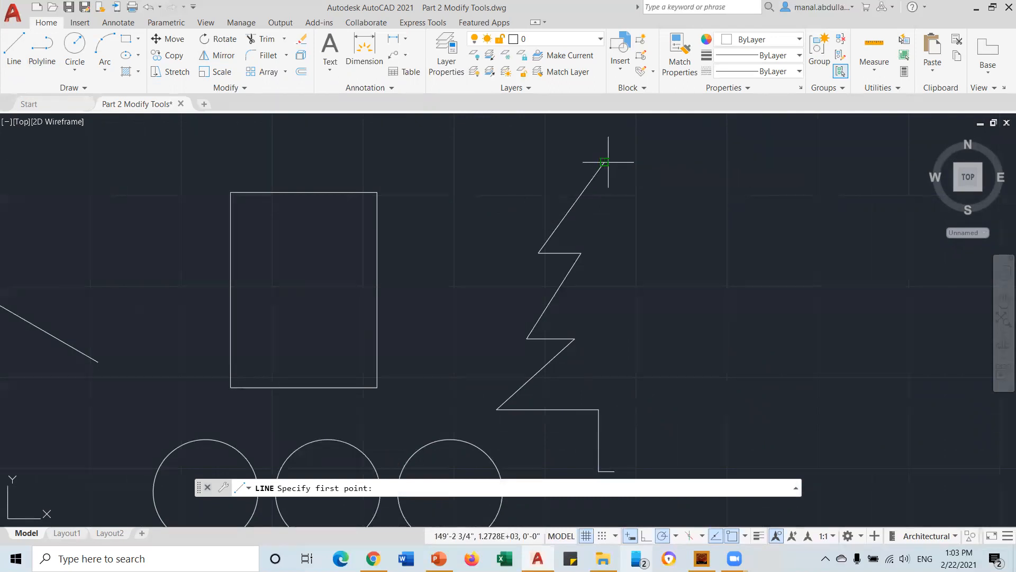
{"action": "left_click", "coordinate": [604, 162]}
{"action": "left_click", "coordinate": [606, 469]}
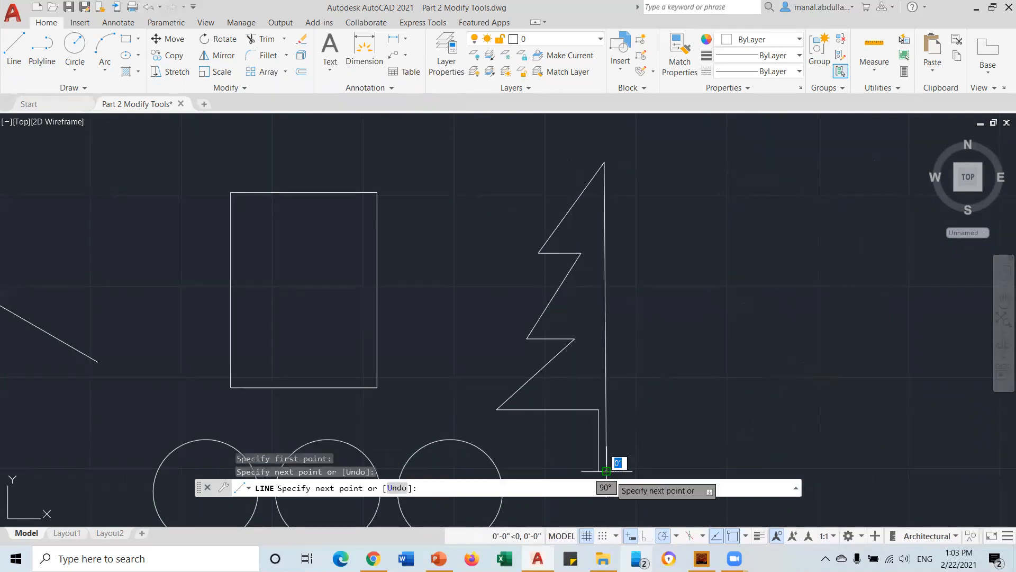
{"action": "key", "text": "Return"}
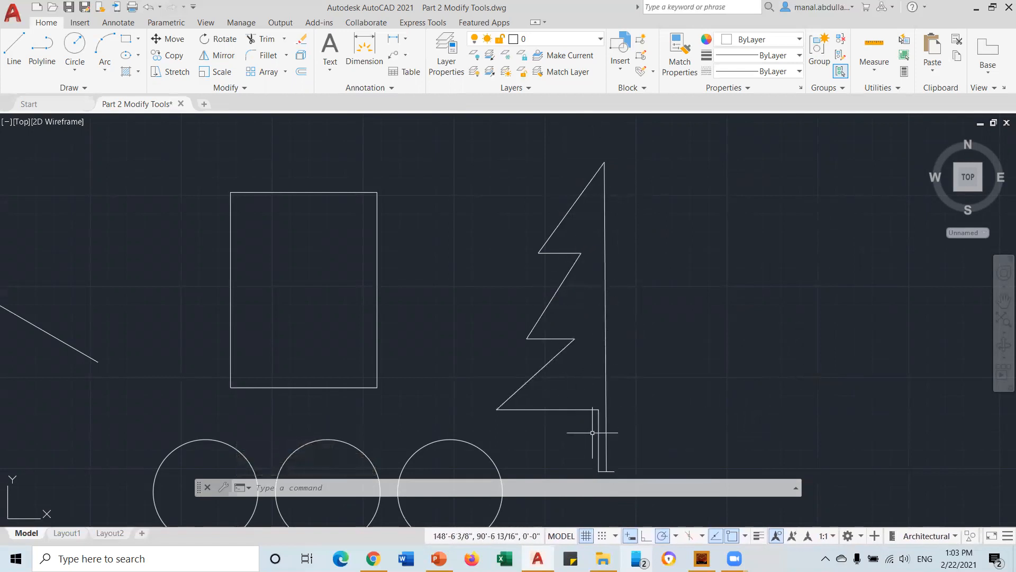
Mirror the half-tree segments across the vertical centre line, keeping the original half
{"action": "left_click", "coordinate": [218, 58]}
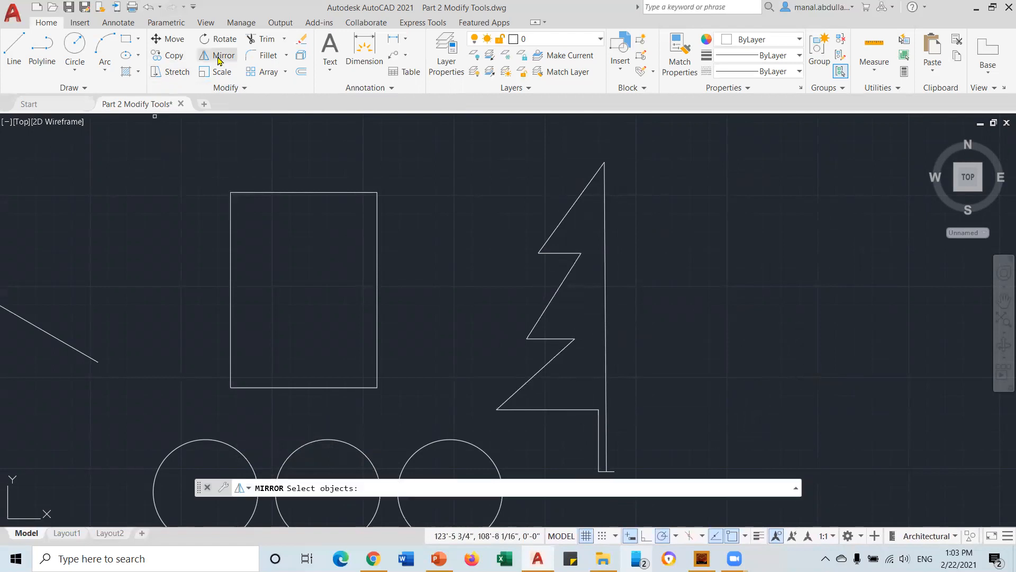
{"action": "scroll", "coordinate": [611, 240], "scroll_direction": "down", "scroll_amount": 2}
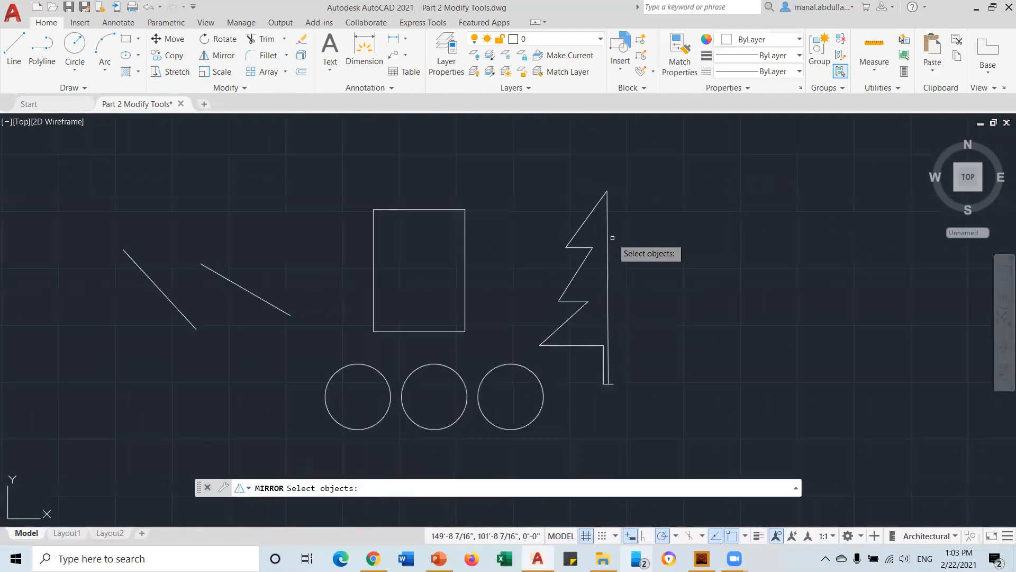
{"action": "left_click", "coordinate": [582, 226]}
{"action": "left_click", "coordinate": [579, 247]}
{"action": "left_click", "coordinate": [575, 273]}
{"action": "left_click", "coordinate": [599, 279]}
{"action": "left_click", "coordinate": [566, 369]}
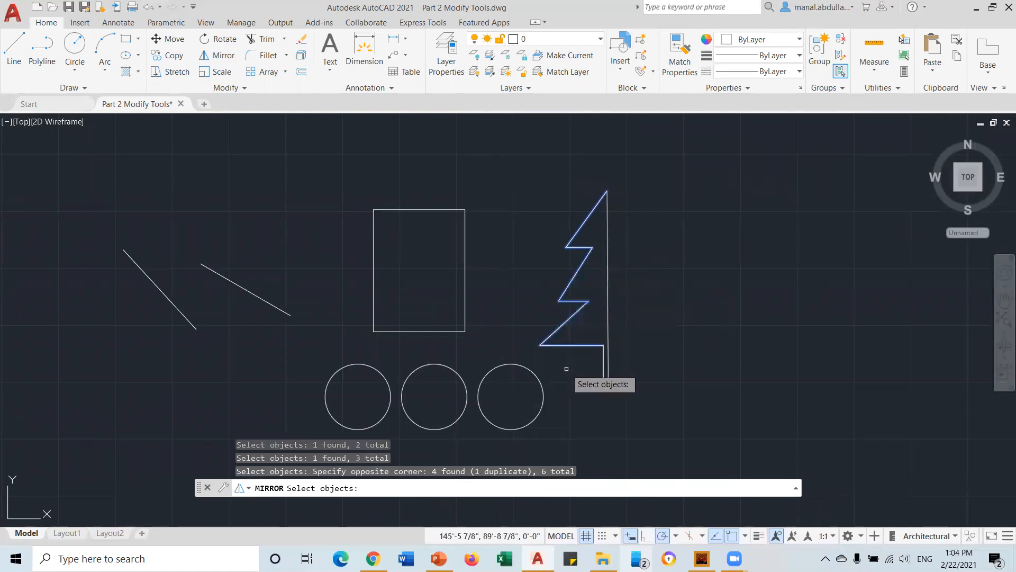
{"action": "left_click", "coordinate": [604, 377]}
{"action": "left_click", "coordinate": [606, 383]}
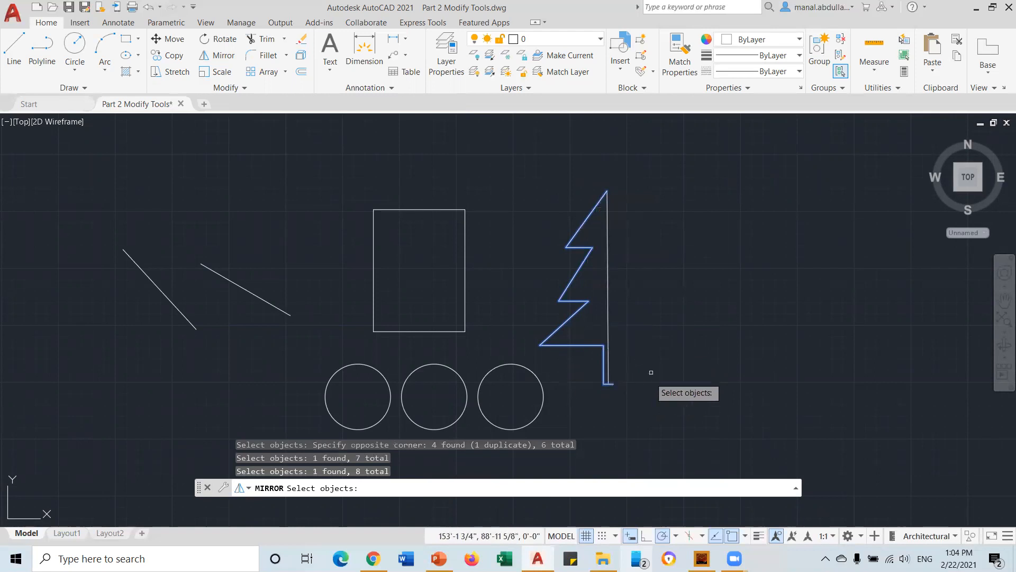
{"action": "key", "text": "Return"}
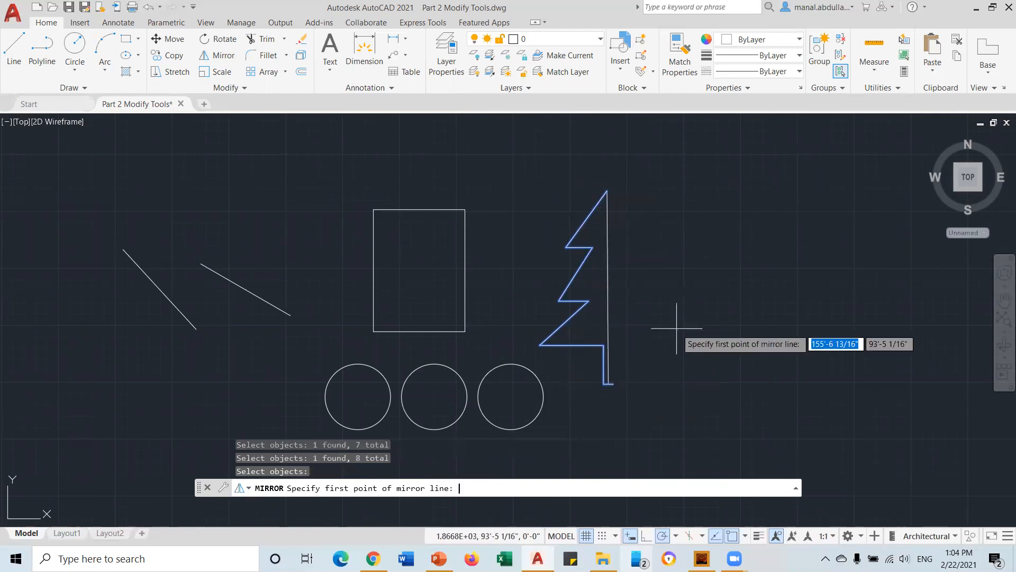
{"action": "left_click", "coordinate": [606, 190]}
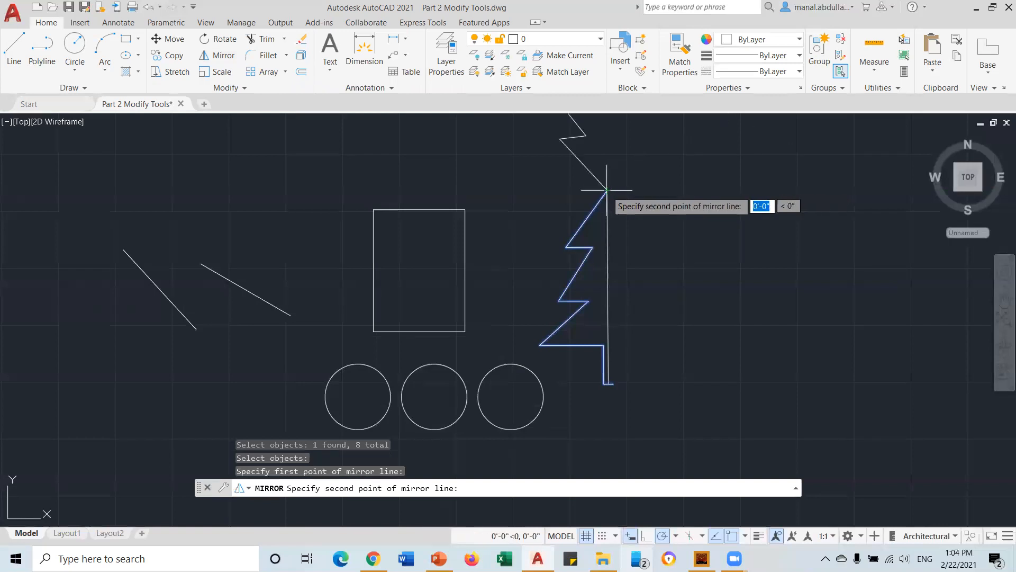
{"action": "left_click", "coordinate": [608, 384]}
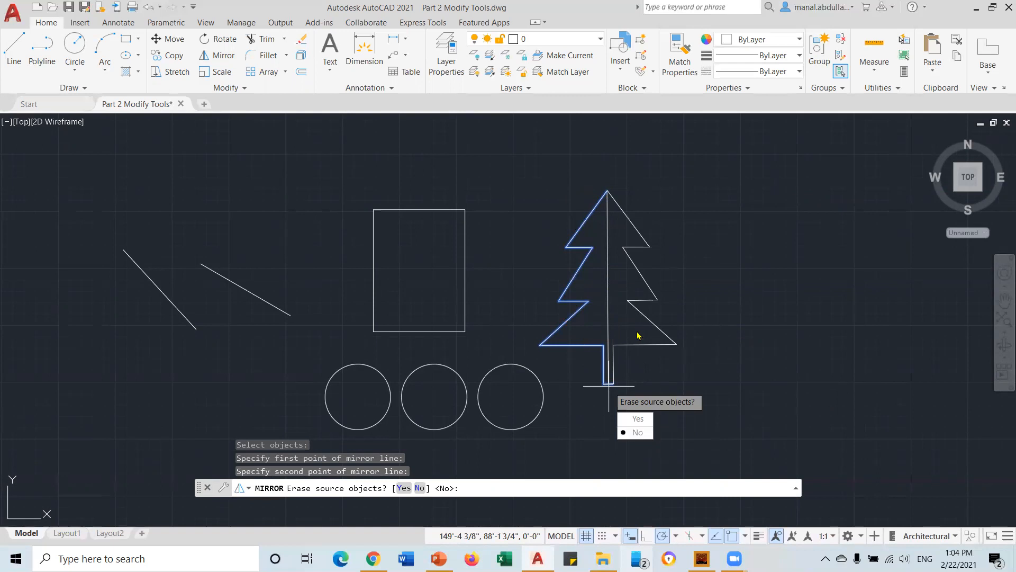
{"action": "left_click", "coordinate": [635, 432]}
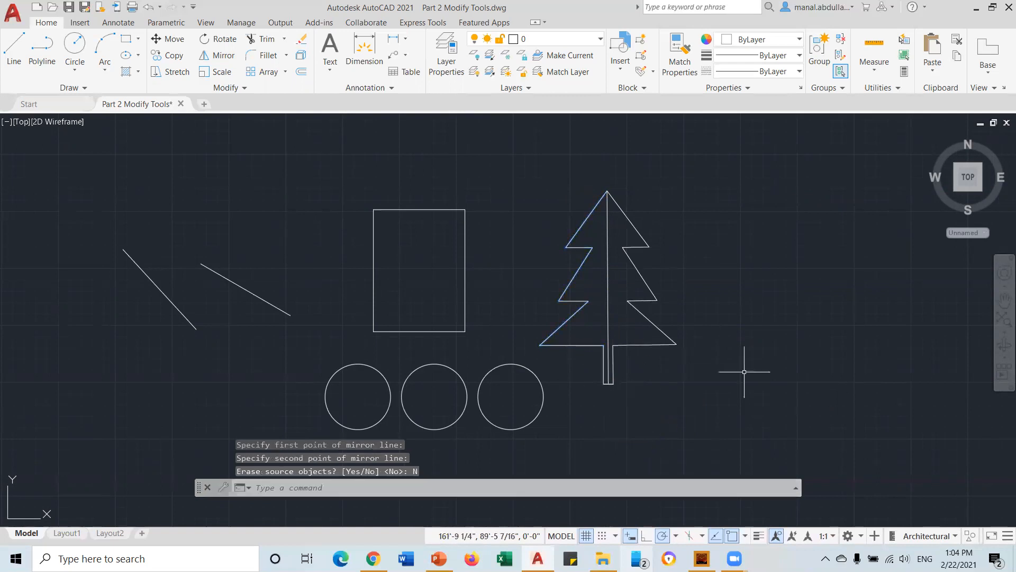
Delete the tree's vertical centre line
{"action": "key", "text": "Return"}
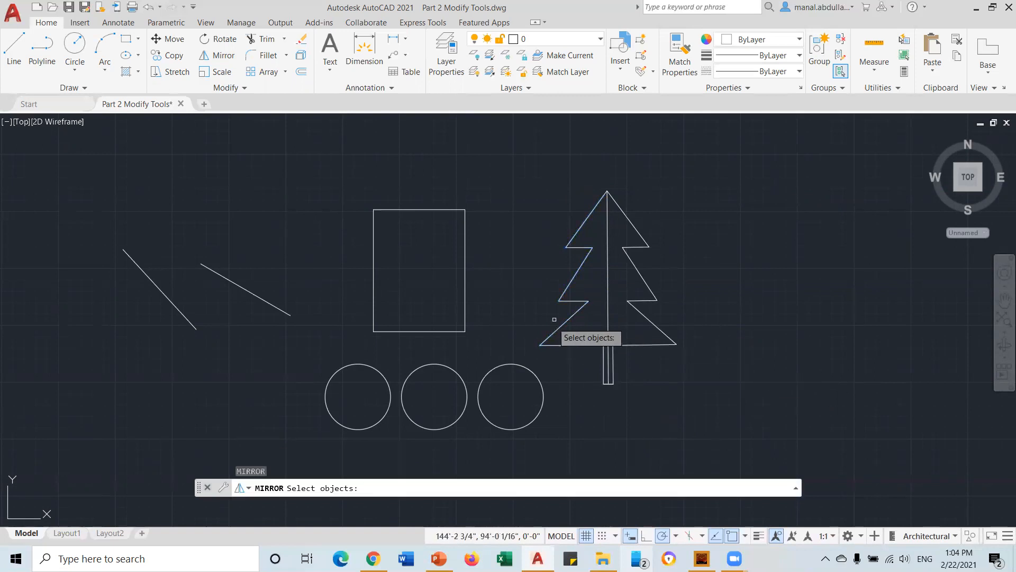
{"action": "left_click", "coordinate": [607, 267]}
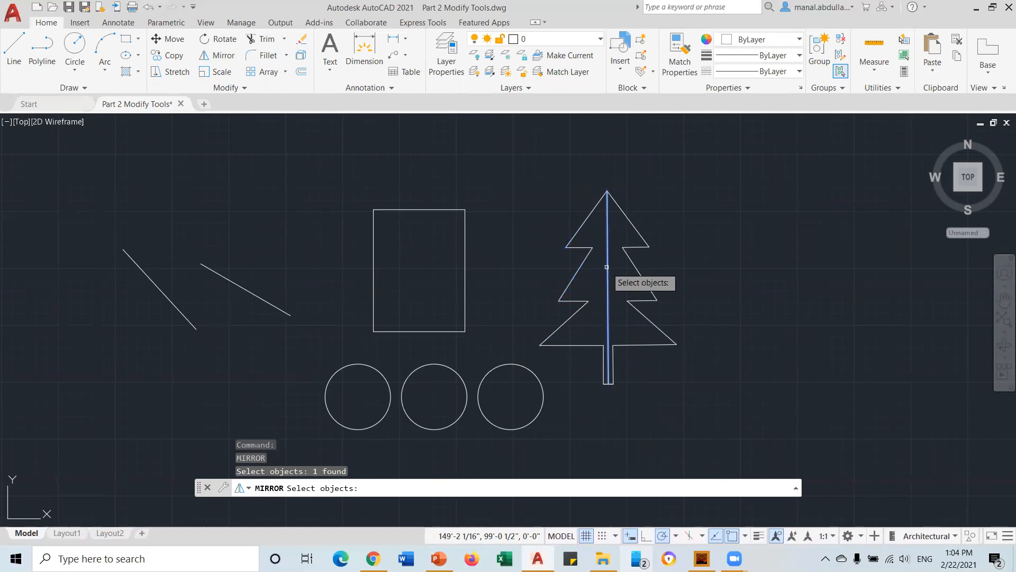
{"action": "key", "text": "Escape"}
{"action": "left_click", "coordinate": [636, 273]}
{"action": "left_click", "coordinate": [603, 290]}
{"action": "key", "text": "Delete"}
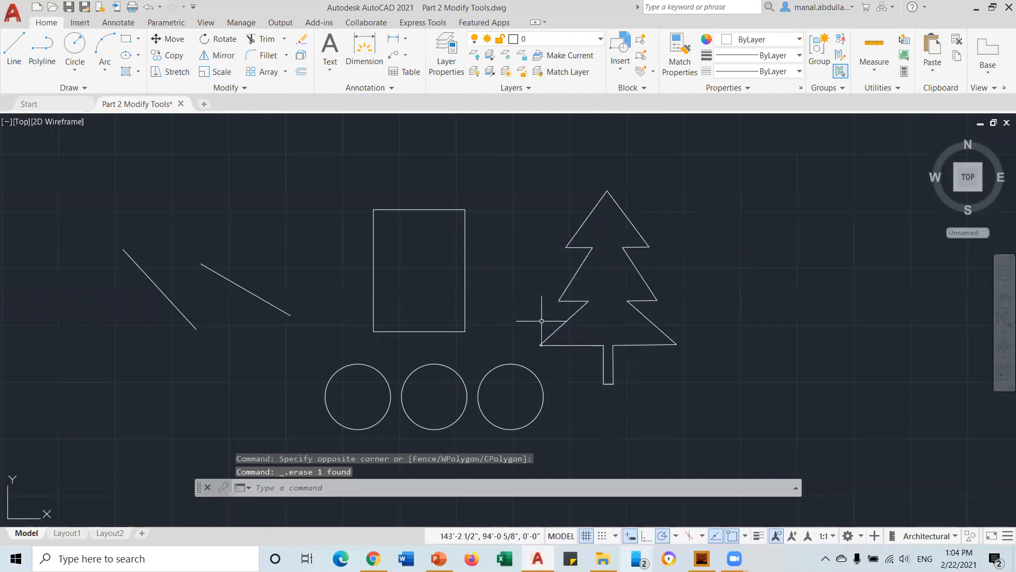
{"action": "middle_click_drag", "start_coordinate": [596, 323], "coordinate": [362, 320]}
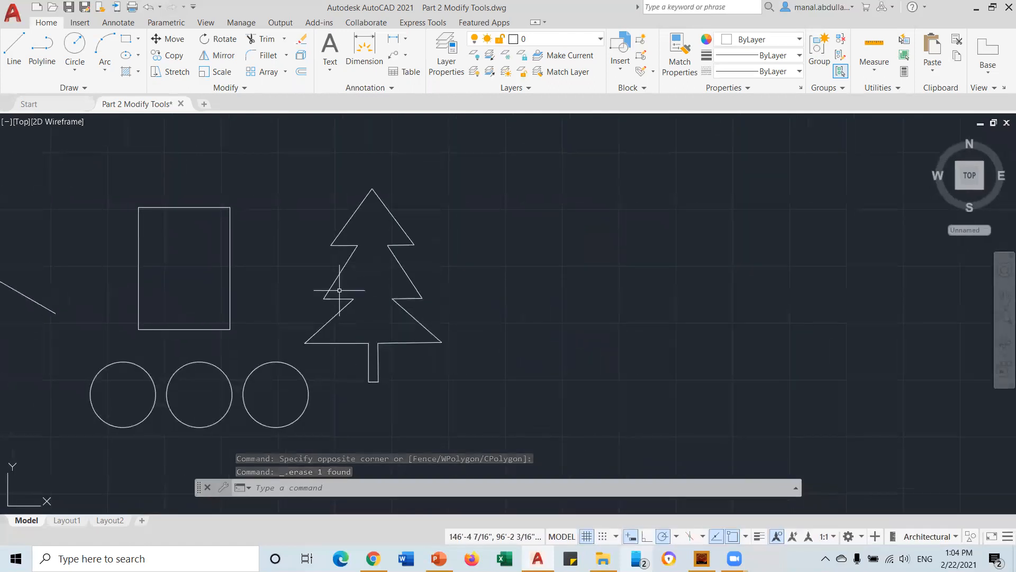
Draw a small circle to the right of the tree
{"action": "left_click", "coordinate": [75, 44]}
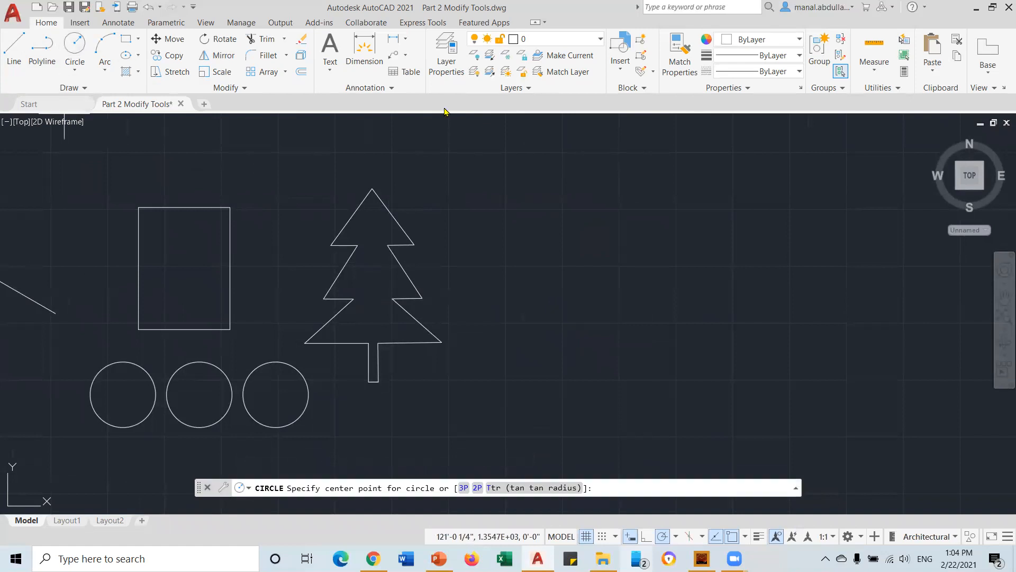
{"action": "left_click", "coordinate": [553, 209]}
{"action": "left_click", "coordinate": [568, 194]}
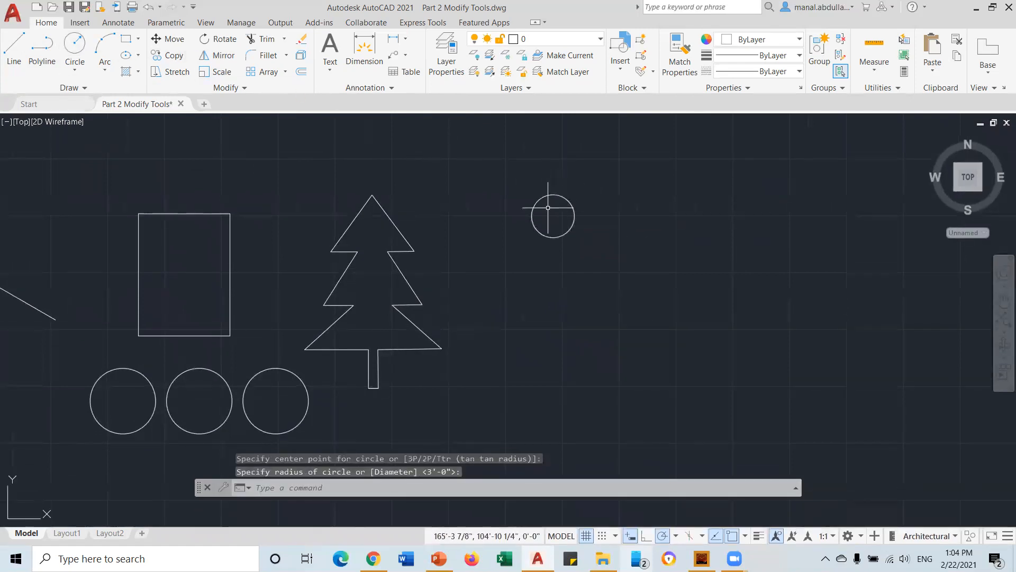
Copy the circle twice to the right and once above the middle circle
{"action": "left_click", "coordinate": [174, 56]}
{"action": "left_click", "coordinate": [573, 215]}
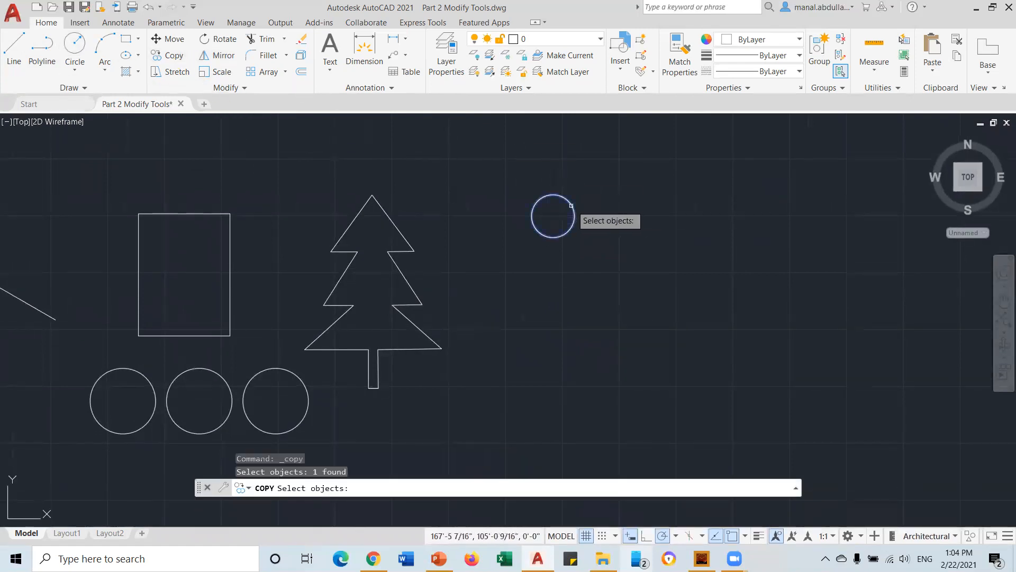
{"action": "key", "text": "Return"}
{"action": "left_click", "coordinate": [553, 215]}
{"action": "left_click", "coordinate": [618, 215]}
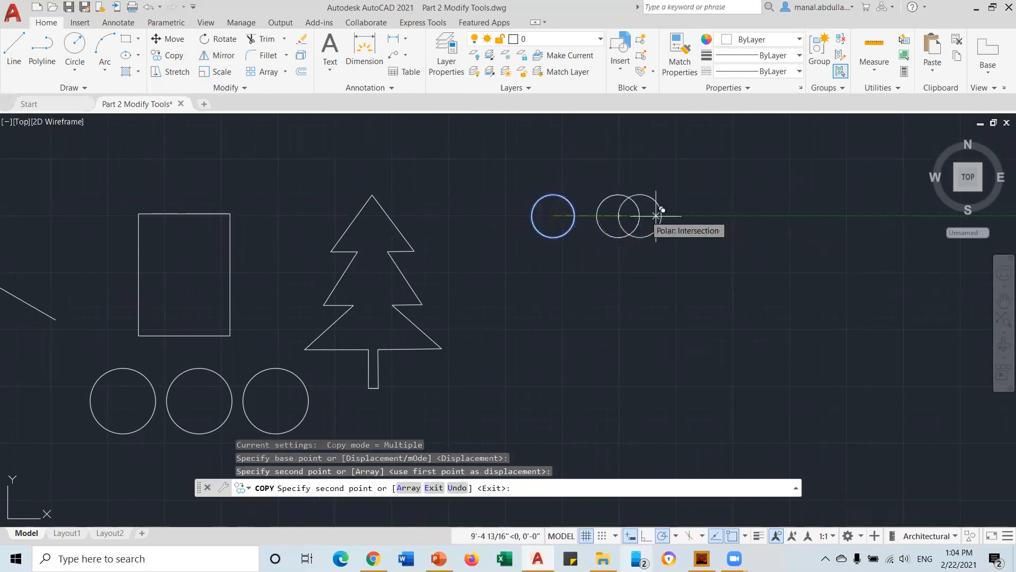
{"action": "left_click", "coordinate": [684, 215]}
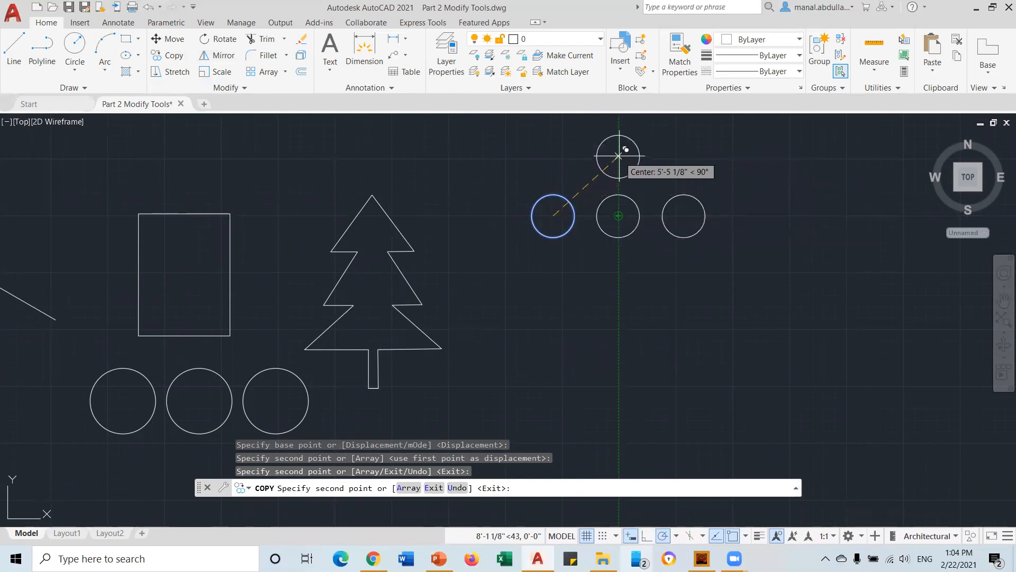
{"action": "left_click", "coordinate": [619, 152]}
{"action": "left_click", "coordinate": [625, 144]}
{"action": "key", "text": "Return"}
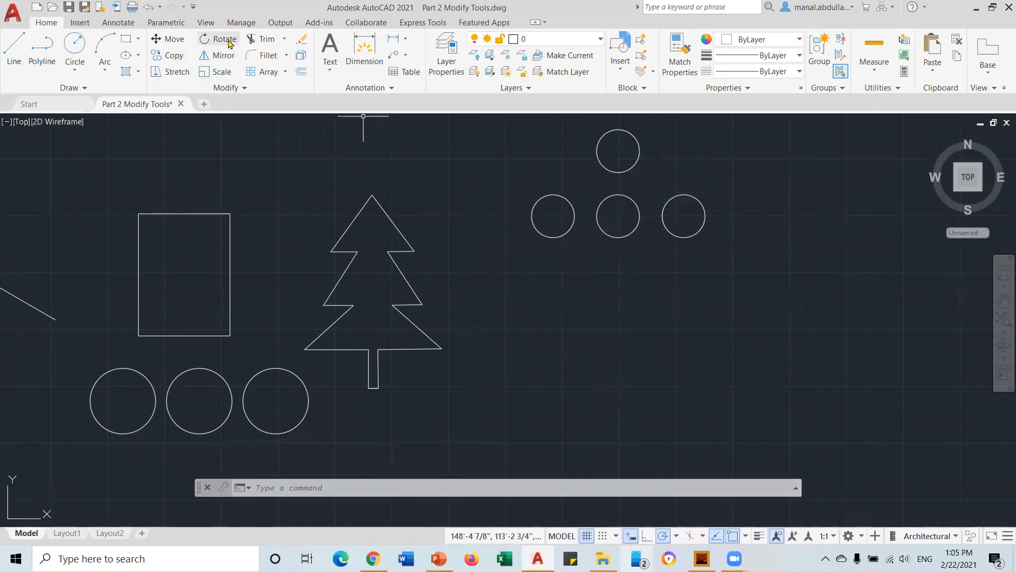
Mirror the four circles across a horizontal line below them, keeping the originals
{"action": "left_click", "coordinate": [217, 60]}
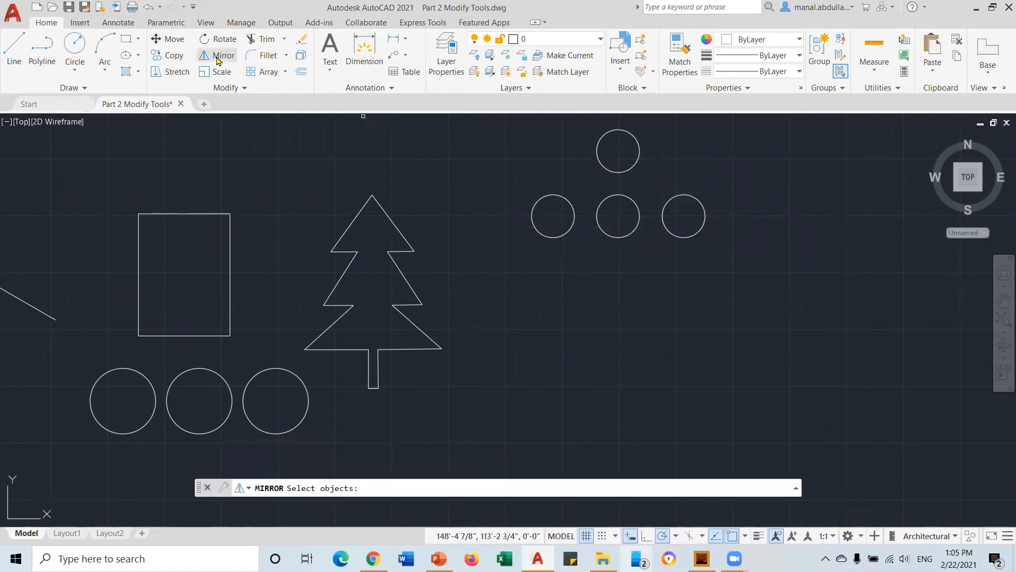
{"action": "left_click", "coordinate": [748, 126]}
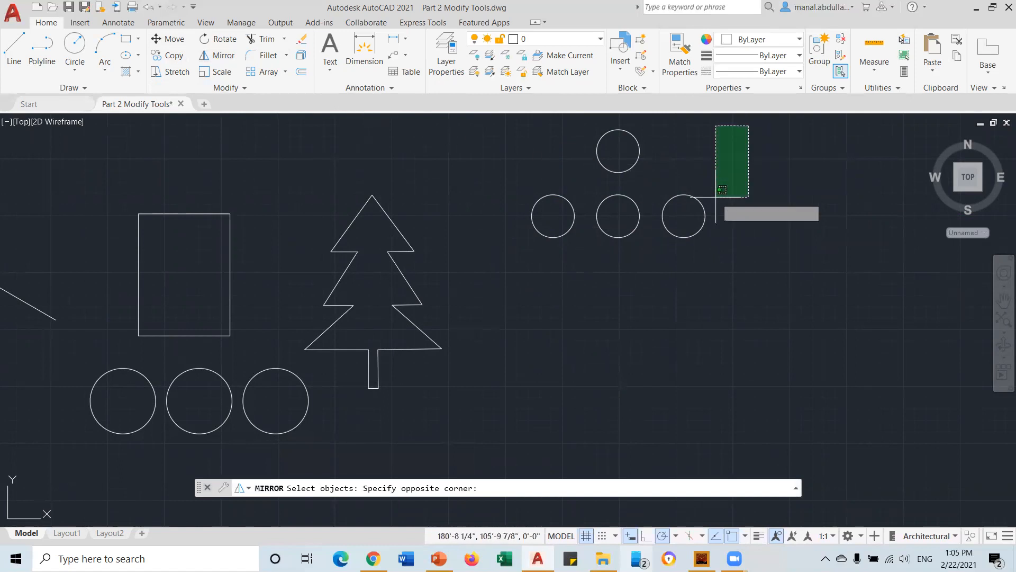
{"action": "left_click", "coordinate": [510, 237]}
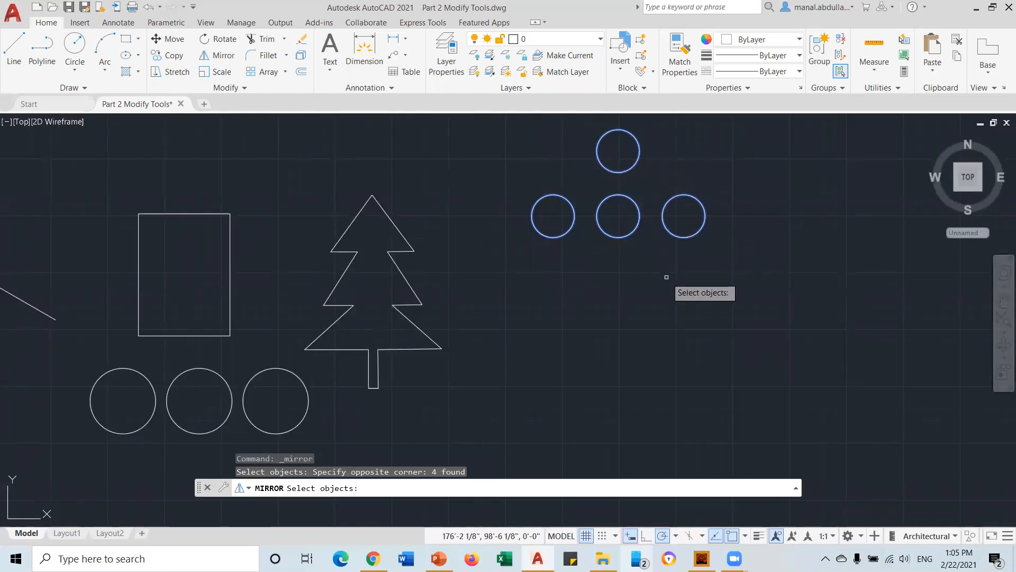
{"action": "key", "text": "Return"}
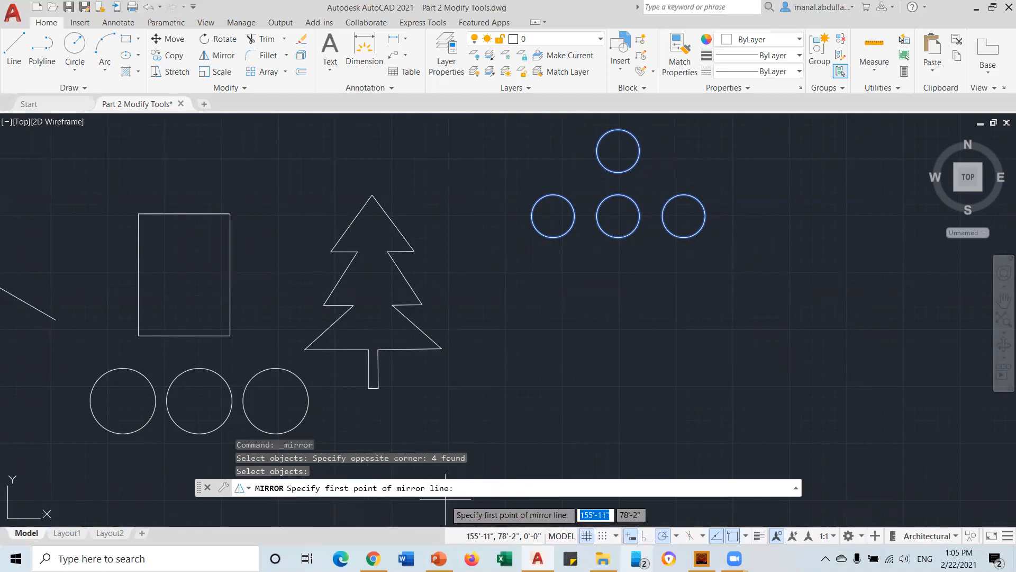
{"action": "left_click", "coordinate": [755, 256]}
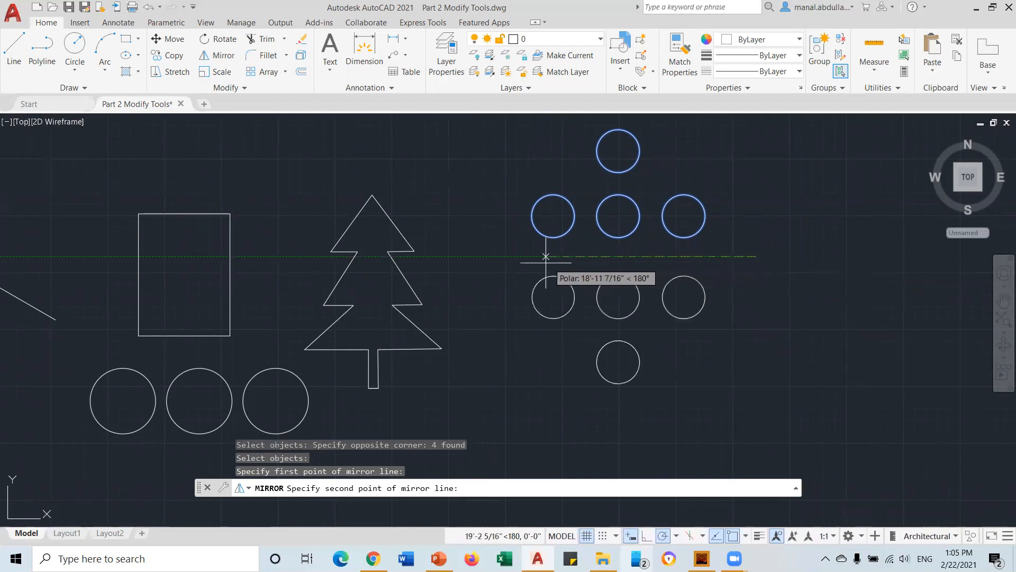
{"action": "left_click", "coordinate": [493, 256]}
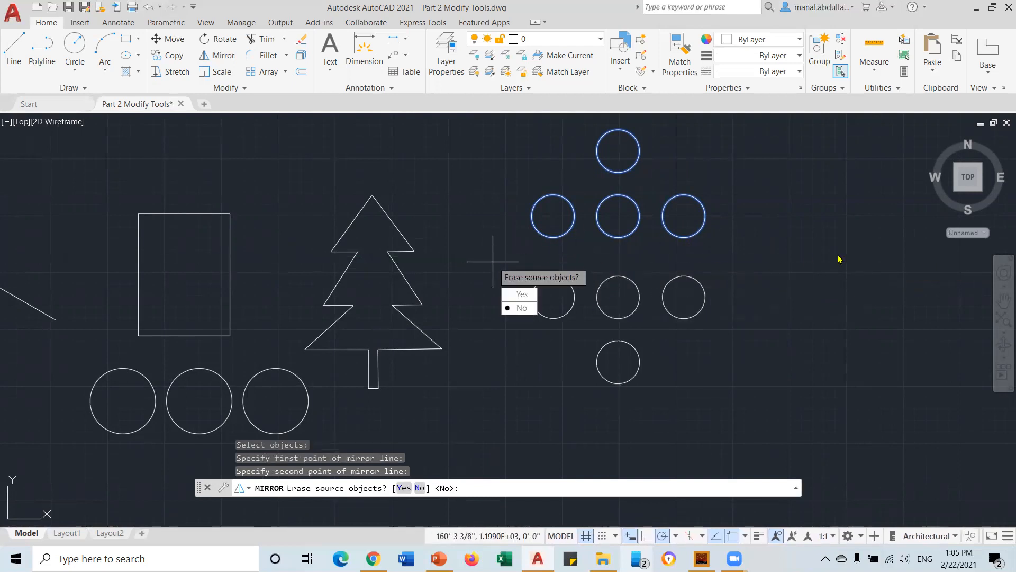
{"action": "left_click", "coordinate": [522, 307]}
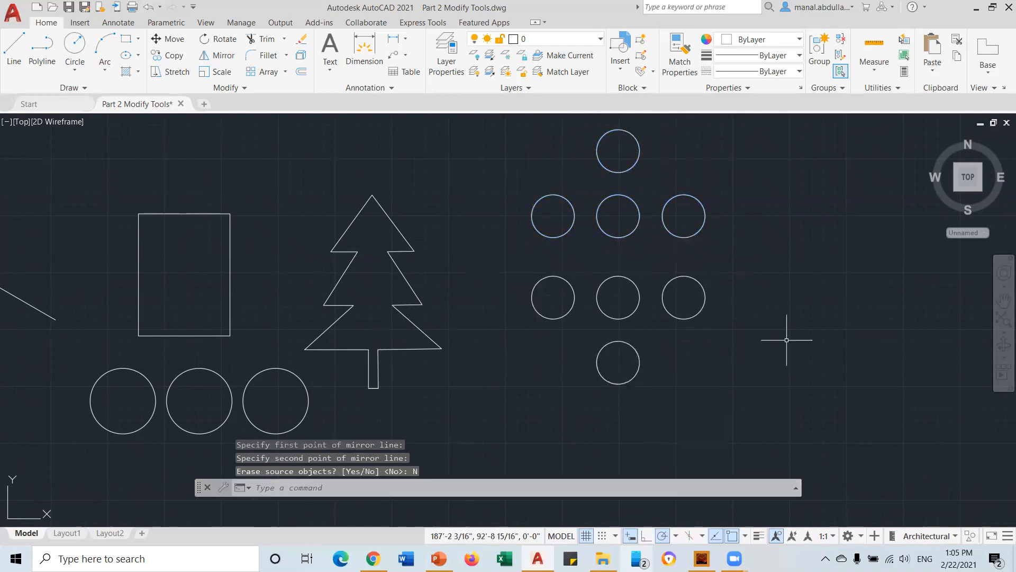
{"action": "middle_click_drag", "start_coordinate": [805, 313], "coordinate": [653, 331]}
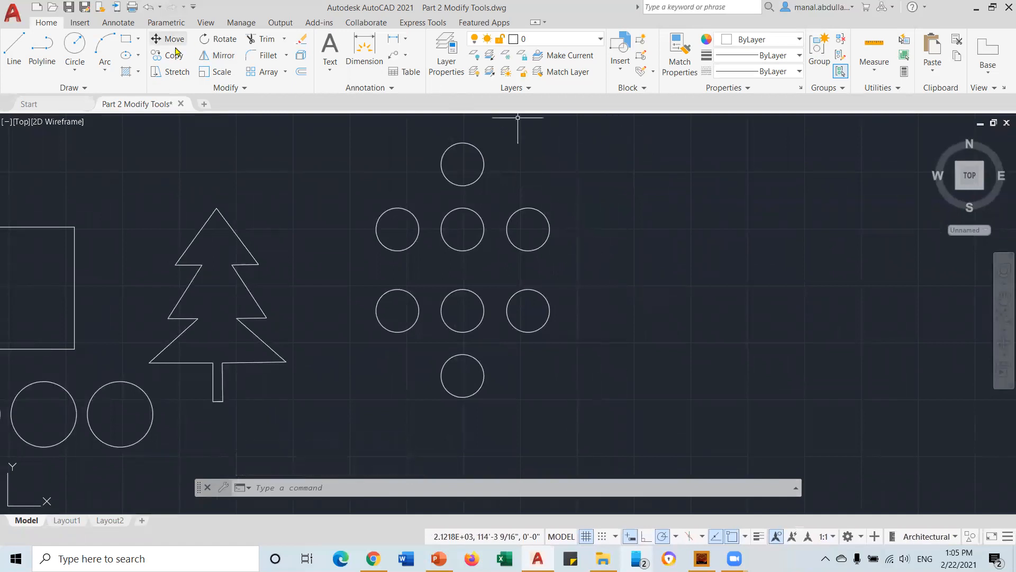
Mirror the eight circles across a vertical line to their right, keeping the originals
{"action": "left_click", "coordinate": [218, 55]}
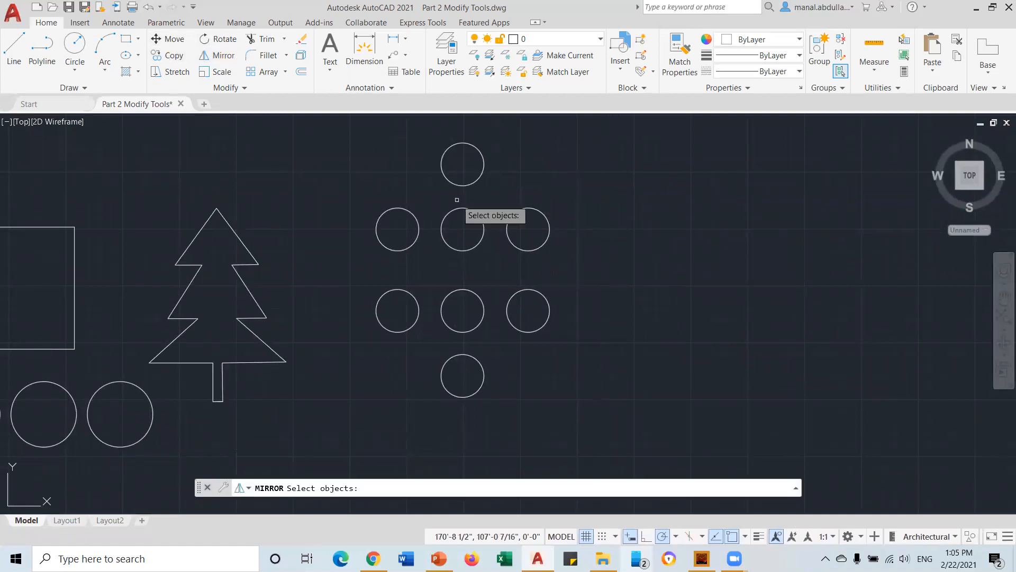
{"action": "left_click", "coordinate": [604, 130]}
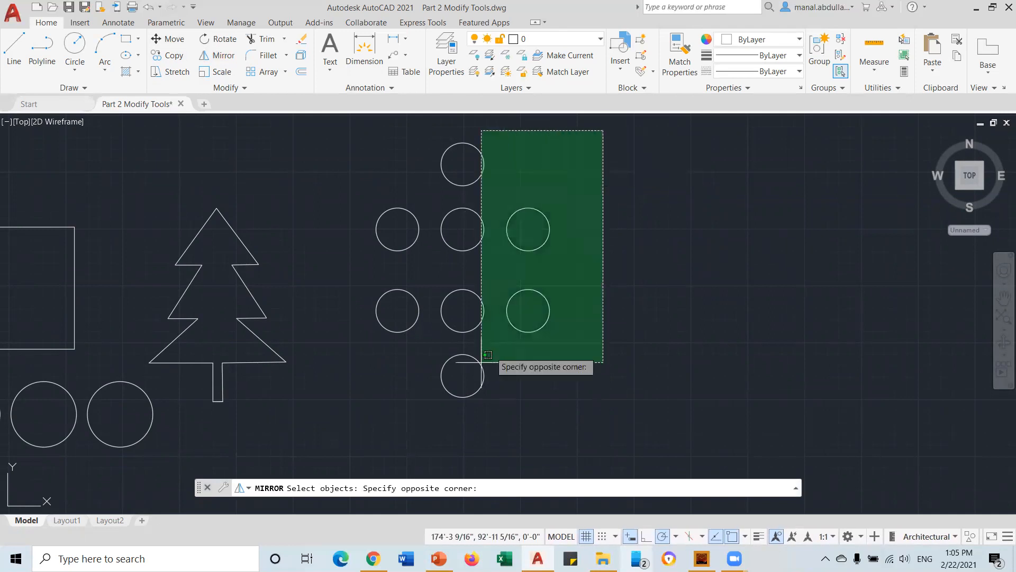
{"action": "left_click", "coordinate": [317, 450]}
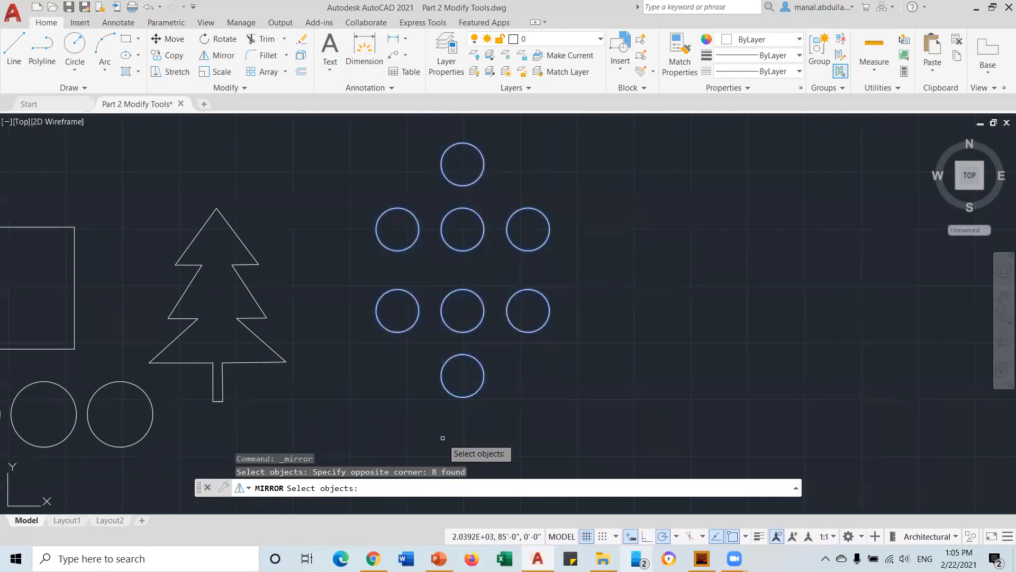
{"action": "key", "text": "Return"}
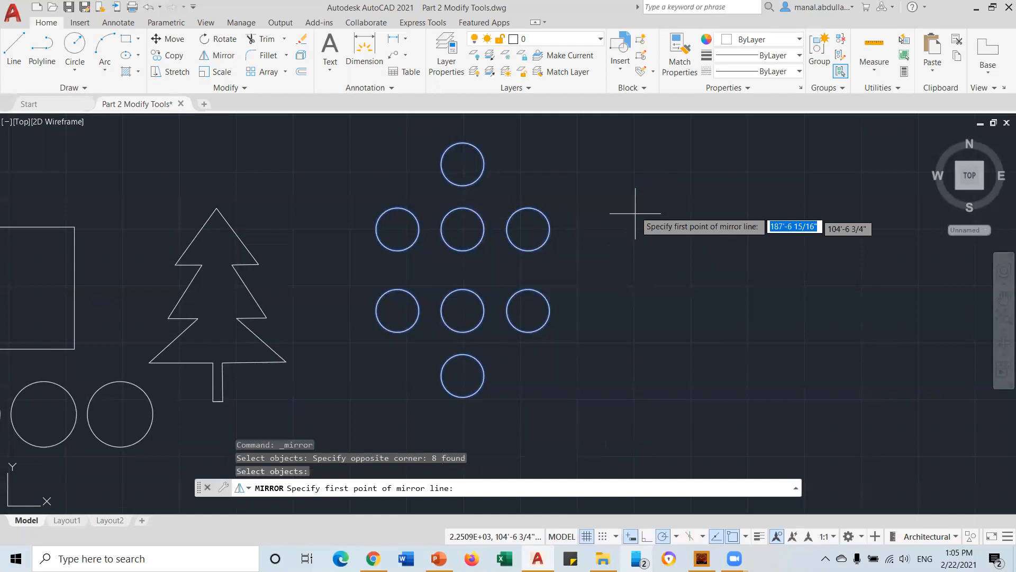
{"action": "left_click", "coordinate": [570, 139]}
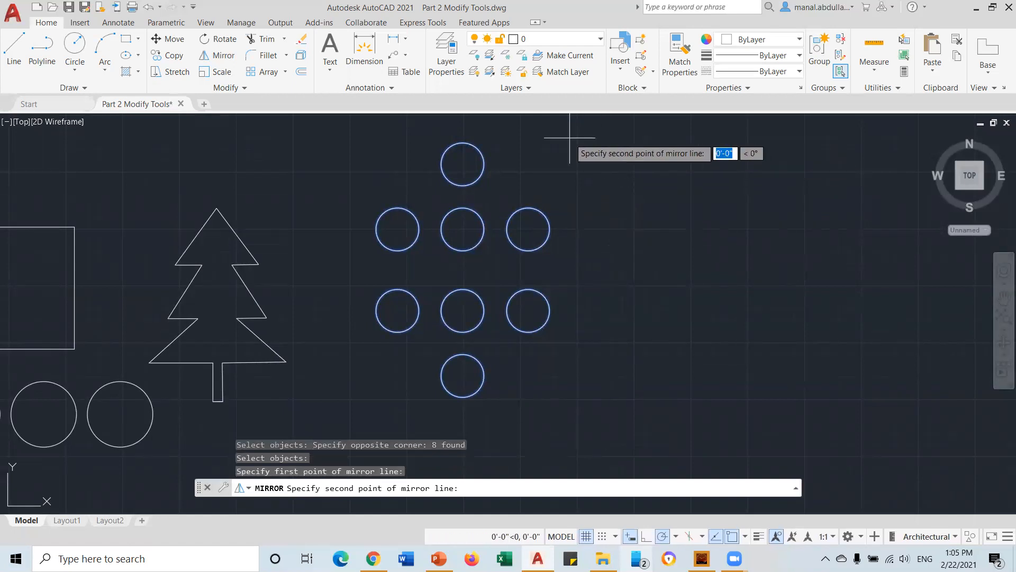
{"action": "left_click", "coordinate": [570, 417]}
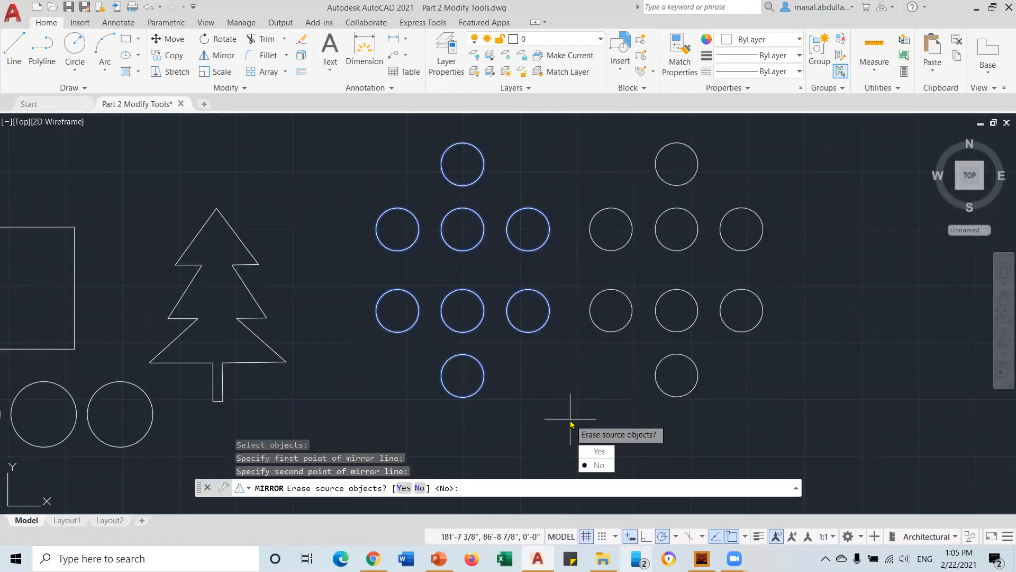
{"action": "key", "text": "Return"}
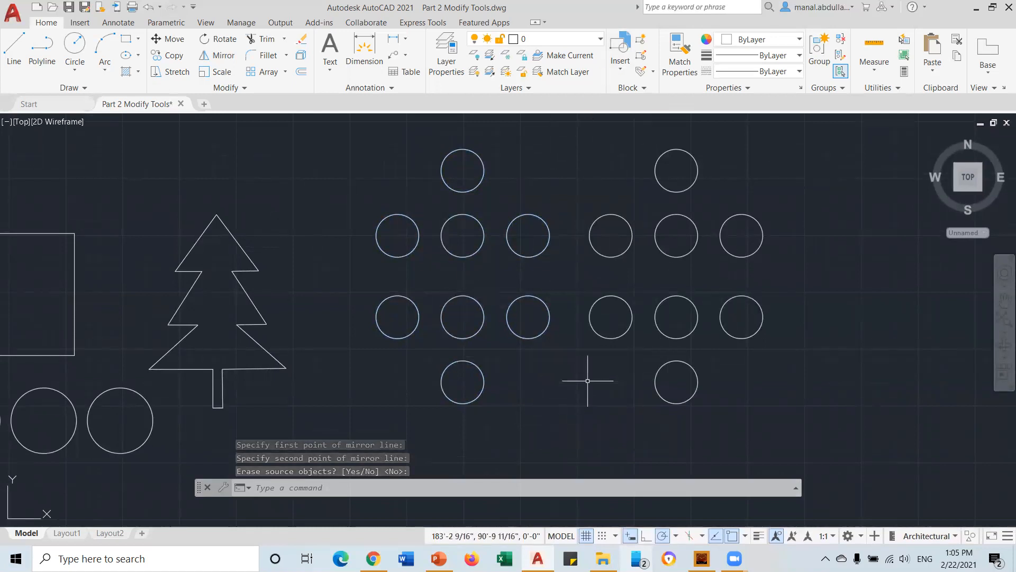
{"action": "scroll", "coordinate": [585, 381], "scroll_direction": "down", "scroll_amount": 4}
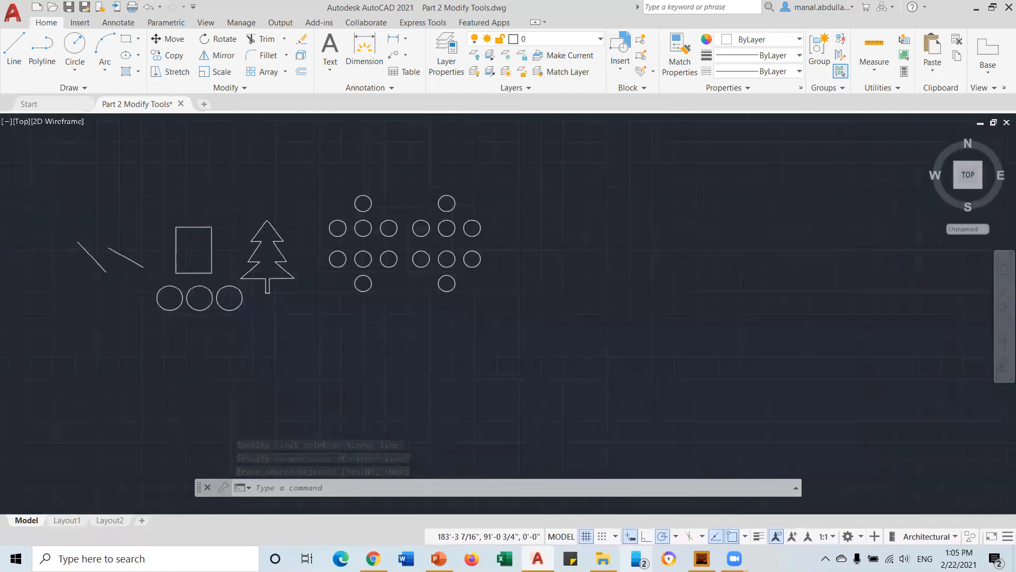
{"action": "scroll", "coordinate": [412, 286], "scroll_direction": "up", "scroll_amount": 2}
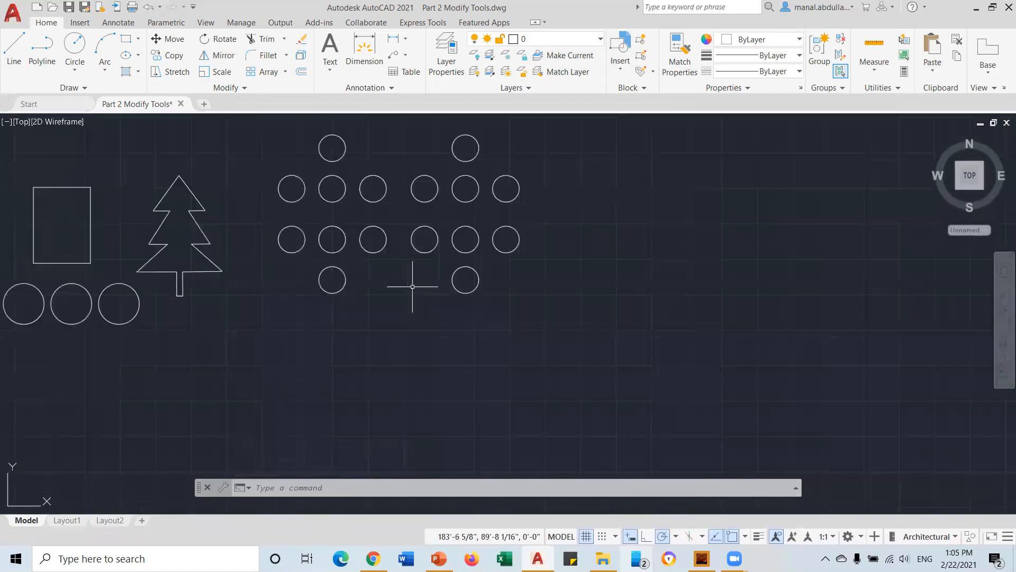
Mirror all sixteen circles across a diagonal line, keeping originals, then select the mirrored copy
{"action": "left_click", "coordinate": [215, 62]}
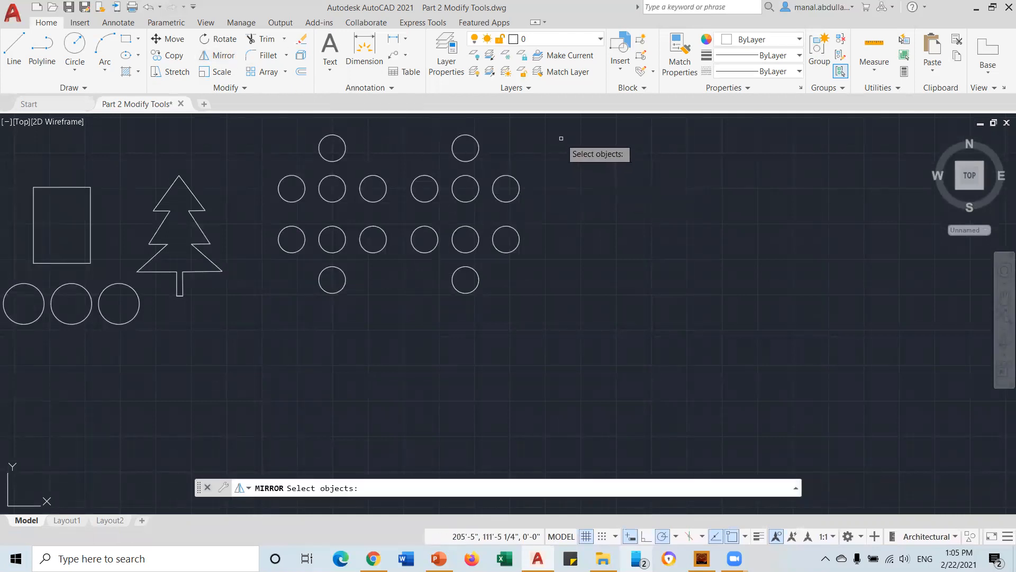
{"action": "left_click", "coordinate": [547, 127]}
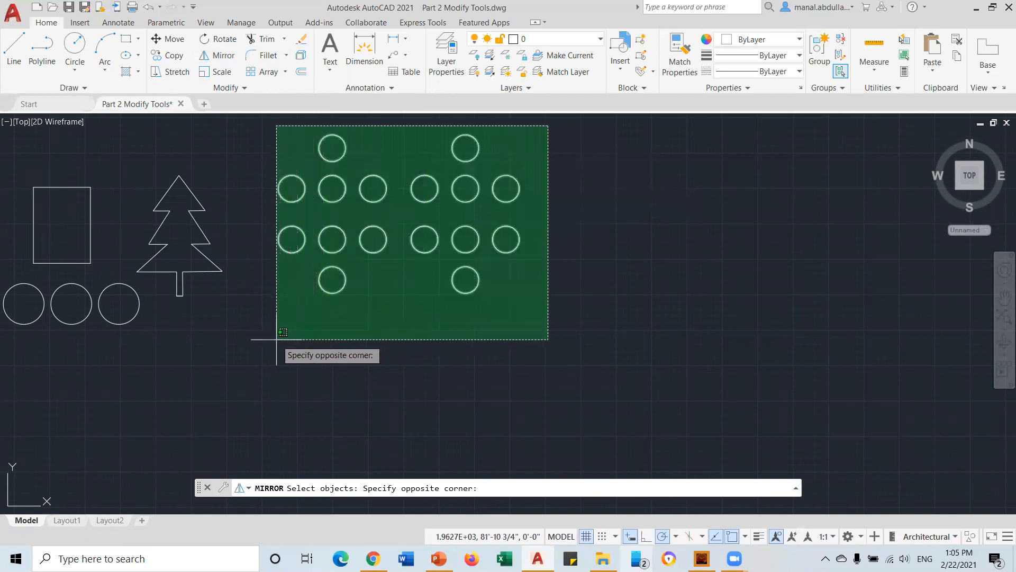
{"action": "left_click", "coordinate": [244, 344]}
{"action": "key", "text": "Return"}
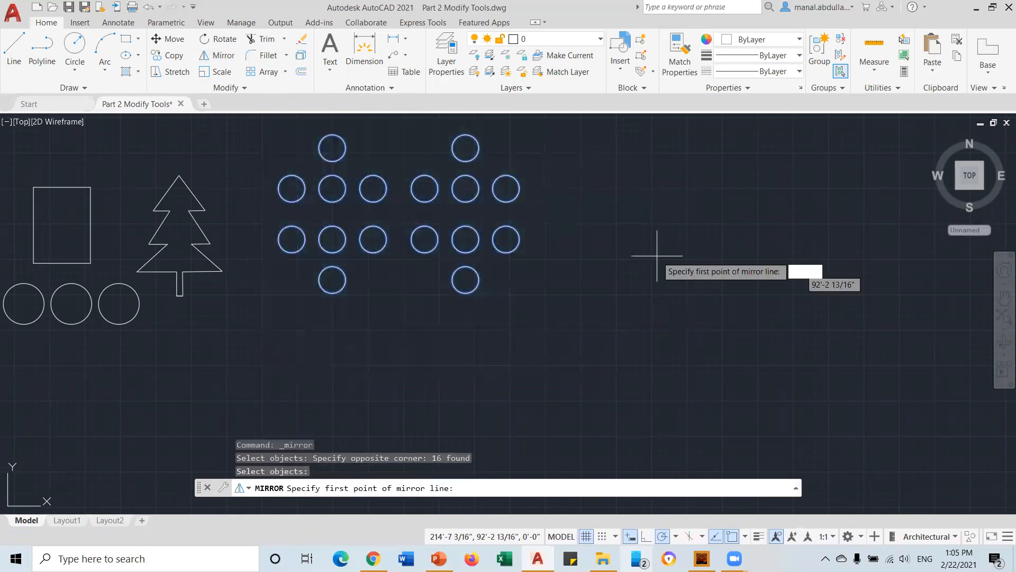
{"action": "left_click", "coordinate": [648, 165]}
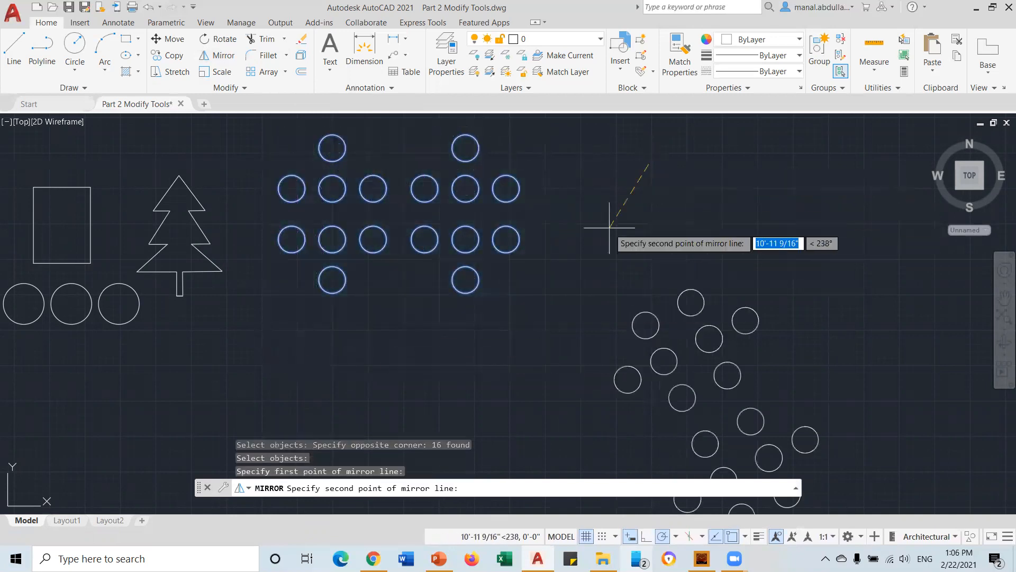
{"action": "left_click", "coordinate": [447, 403]}
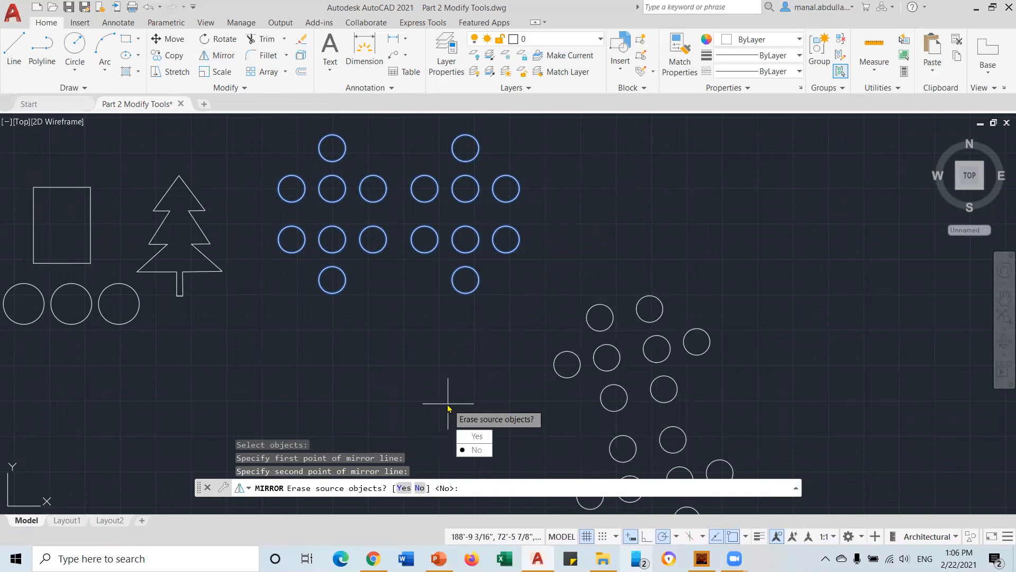
{"action": "key", "text": "Return"}
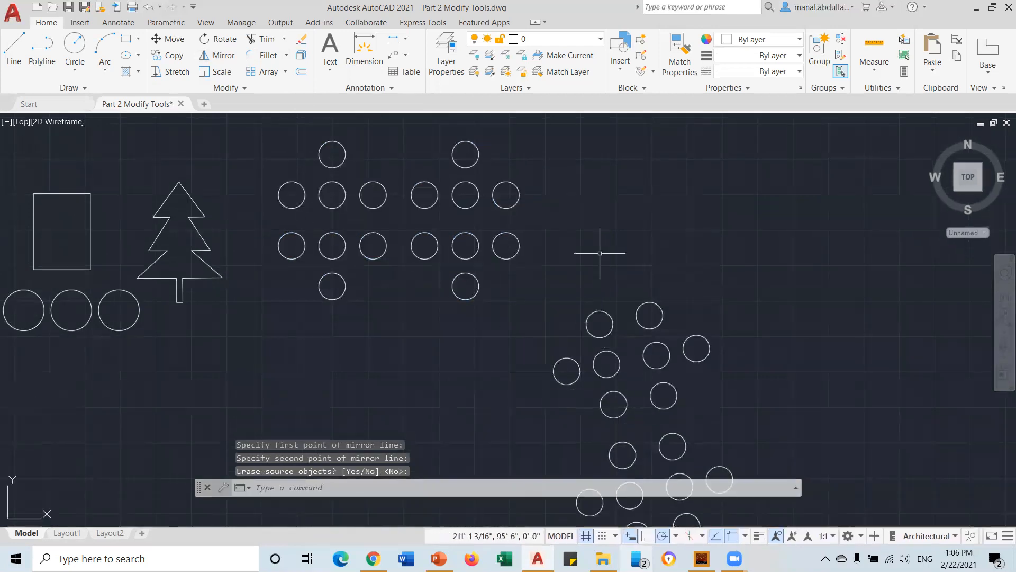
{"action": "scroll", "coordinate": [599, 252], "scroll_direction": "down", "scroll_amount": 2}
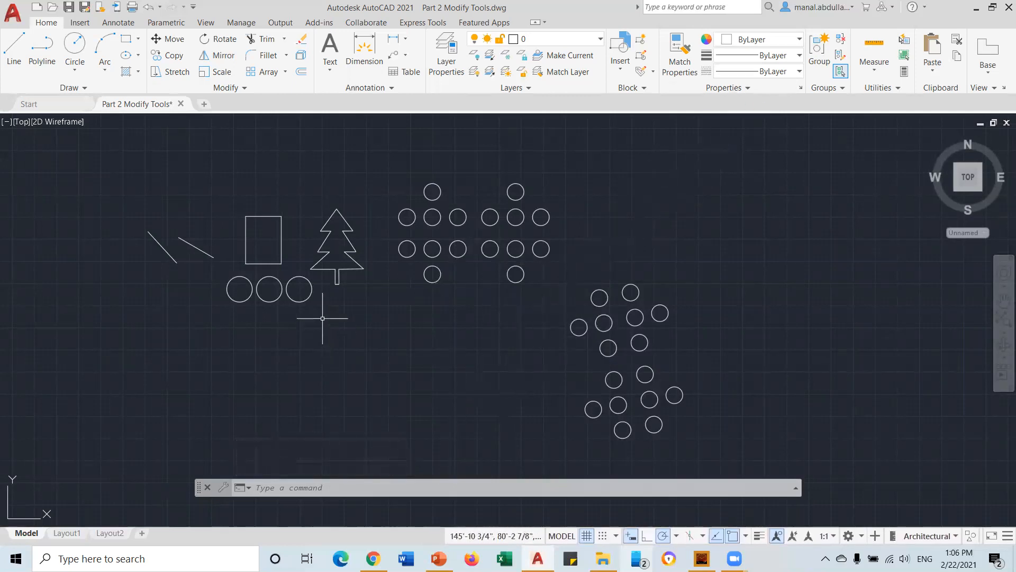
{"action": "scroll", "coordinate": [325, 312], "scroll_direction": "up", "scroll_amount": 1}
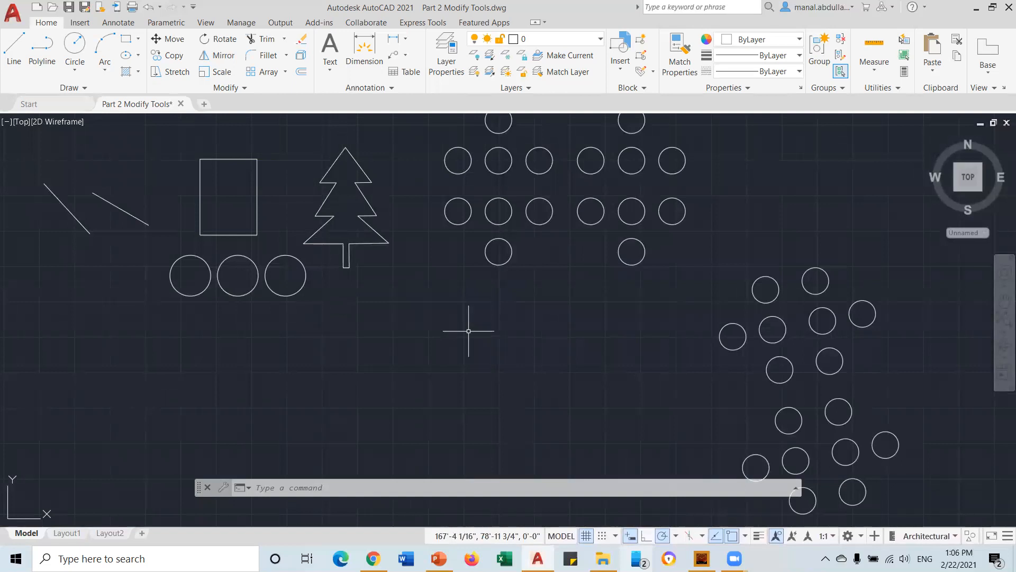
{"action": "scroll", "coordinate": [467, 327], "scroll_direction": "down", "scroll_amount": 2}
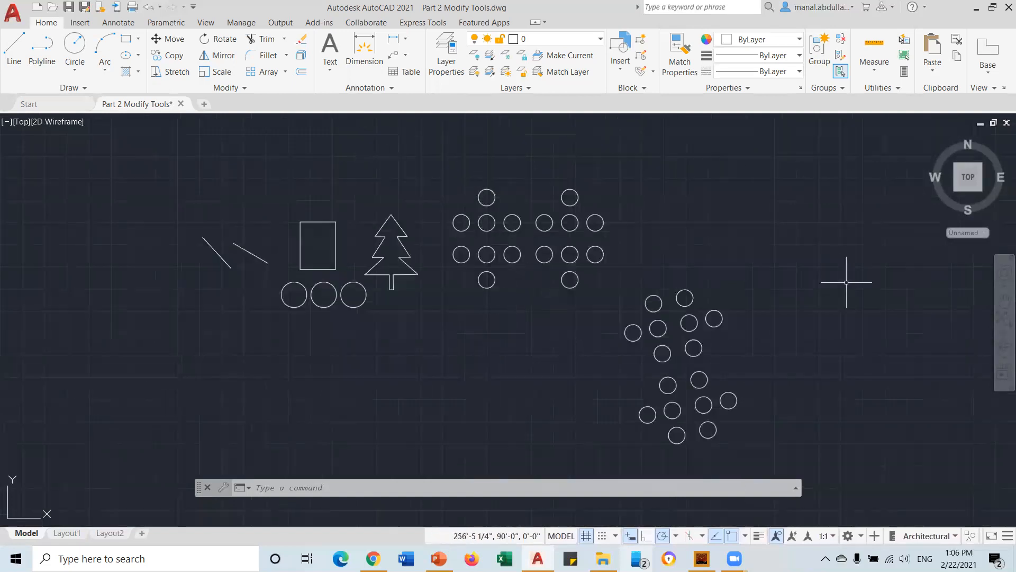
{"action": "left_click", "coordinate": [809, 255]}
{"action": "left_click", "coordinate": [623, 460]}
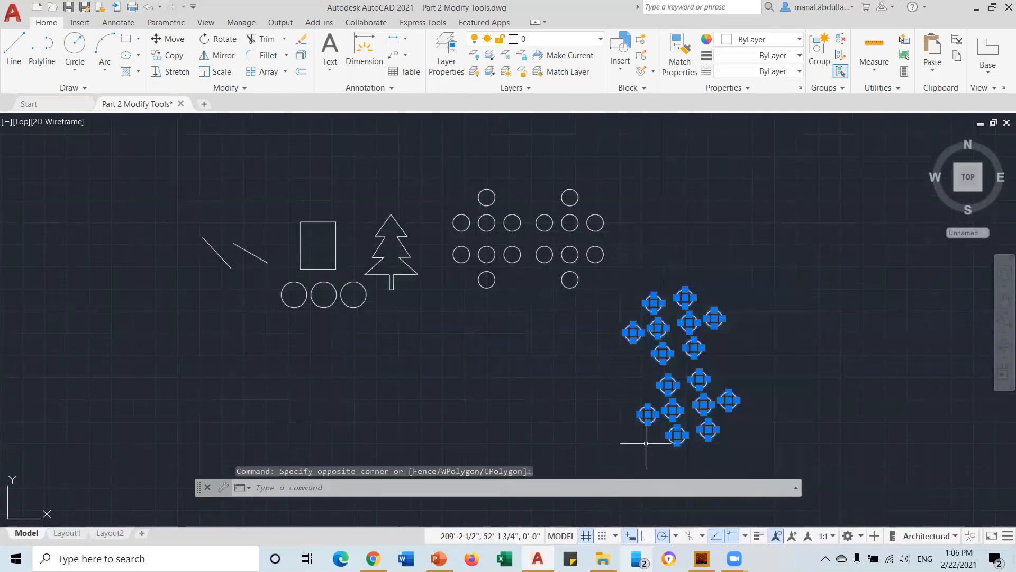
Erase the sixteen diagonally mirrored circles, keeping the two eight-circle groups beside the tree
{"action": "key", "text": "Delete"}
{"action": "scroll", "coordinate": [548, 284], "scroll_direction": "up", "scroll_amount": 2}
{"action": "middle_click_drag", "start_coordinate": [542, 278], "coordinate": [715, 383]}
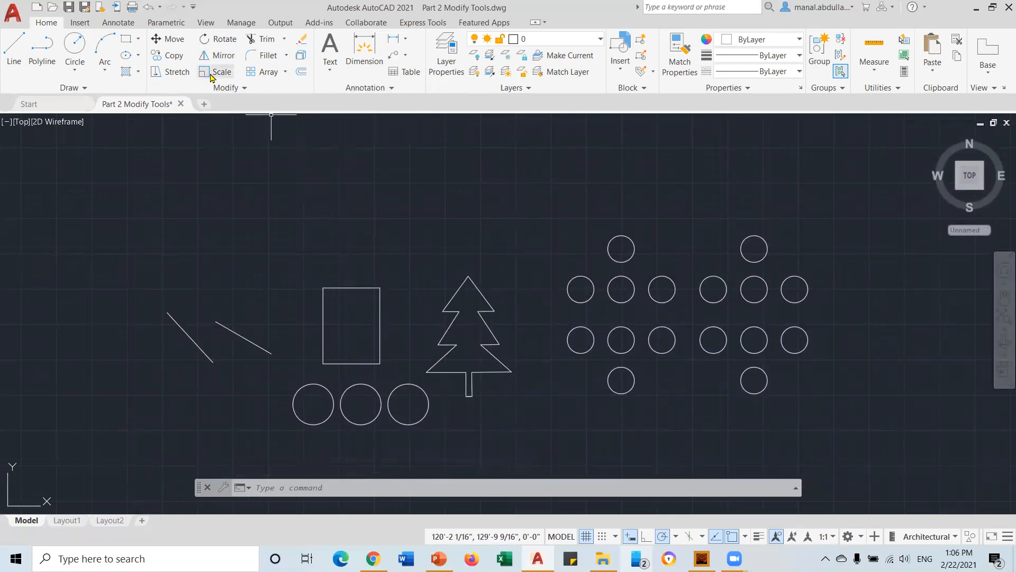
{"action": "scroll", "coordinate": [510, 398], "scroll_direction": "up", "scroll_amount": 4}
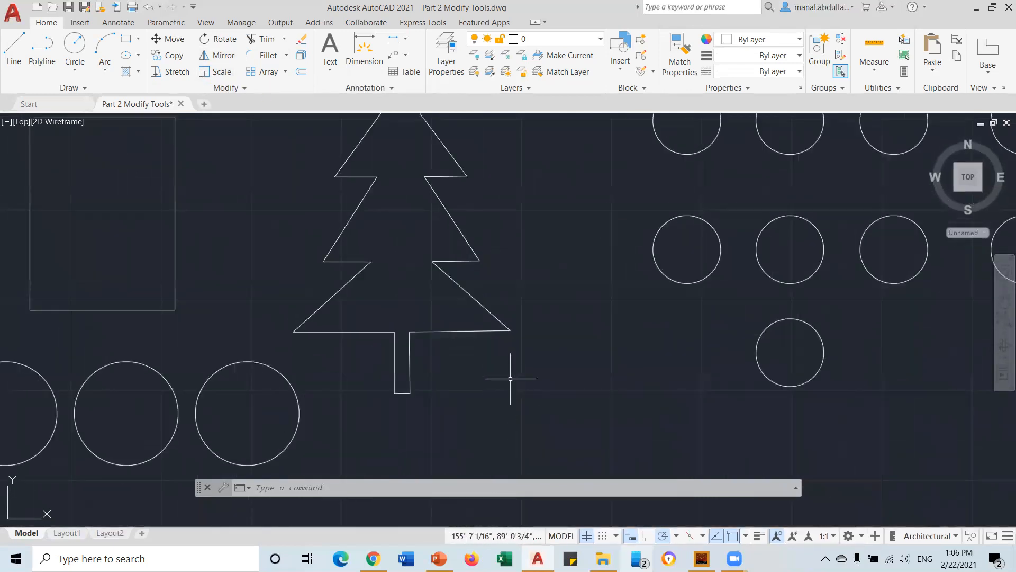
{"action": "scroll", "coordinate": [509, 369], "scroll_direction": "down", "scroll_amount": 2}
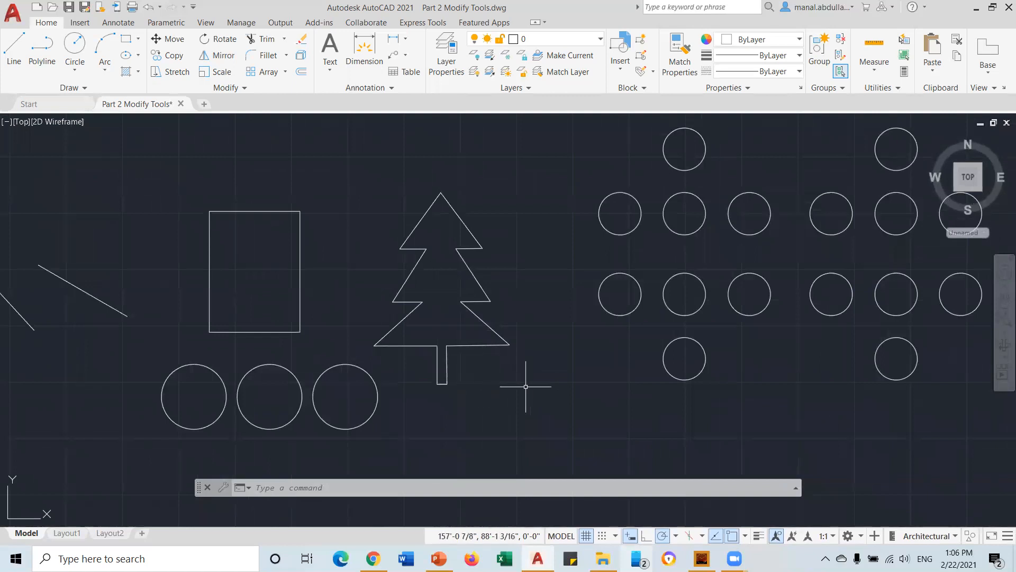
{"action": "left_click", "coordinate": [215, 73]}
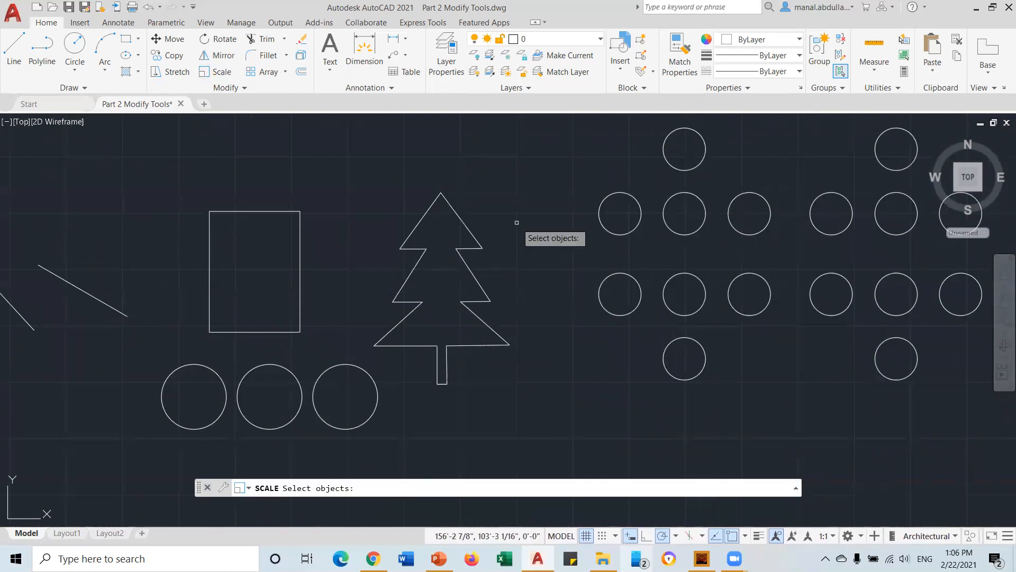
Window-select the tree and scale it by 0.5 about the bottom of its trunk
{"action": "left_click", "coordinate": [526, 162]}
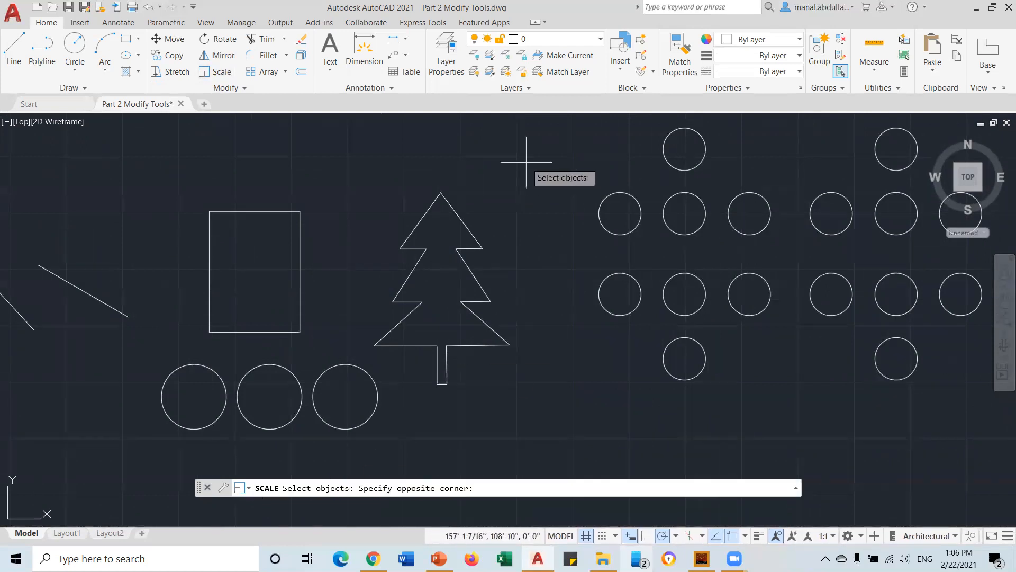
{"action": "left_click", "coordinate": [390, 395]}
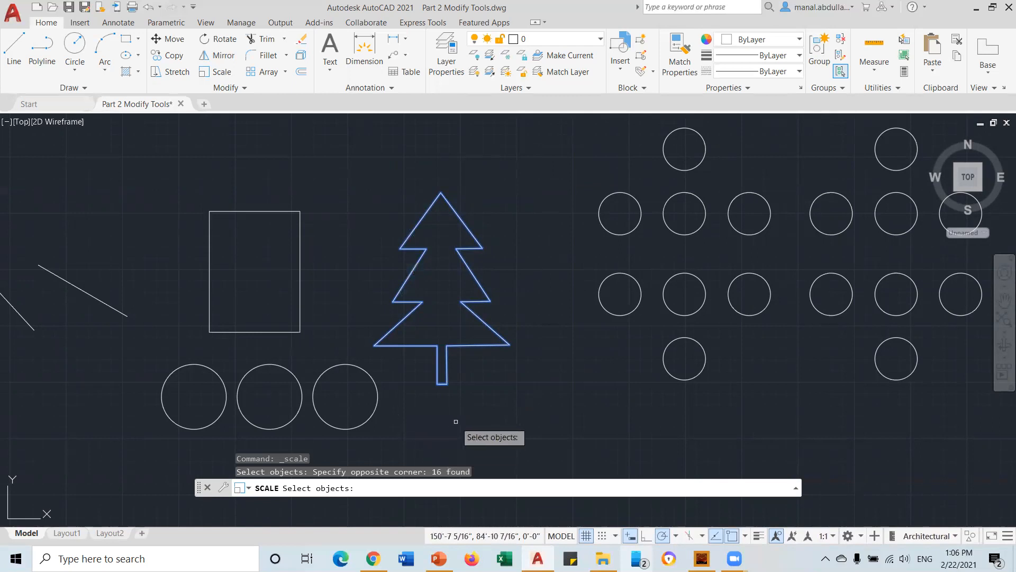
{"action": "key", "text": "Return"}
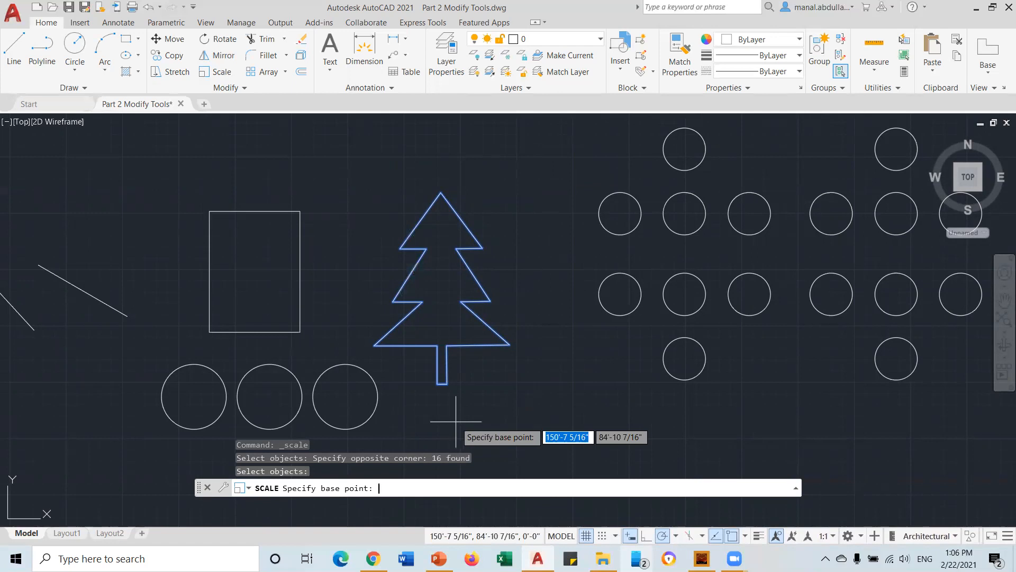
{"action": "left_click", "coordinate": [438, 384]}
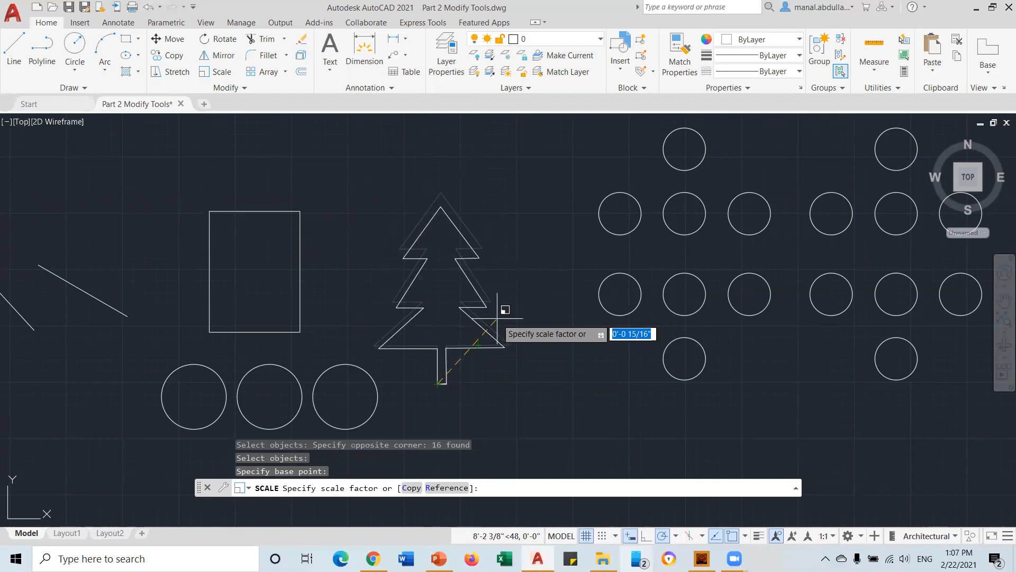
{"action": "type", "text": "0."}
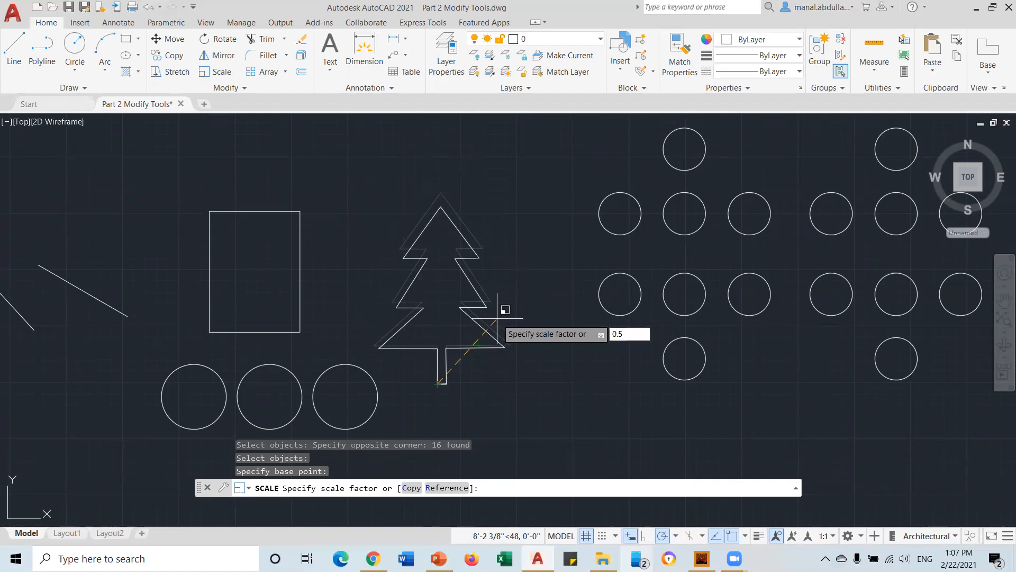
{"action": "type", "text": "5"}
{"action": "key", "text": "Return"}
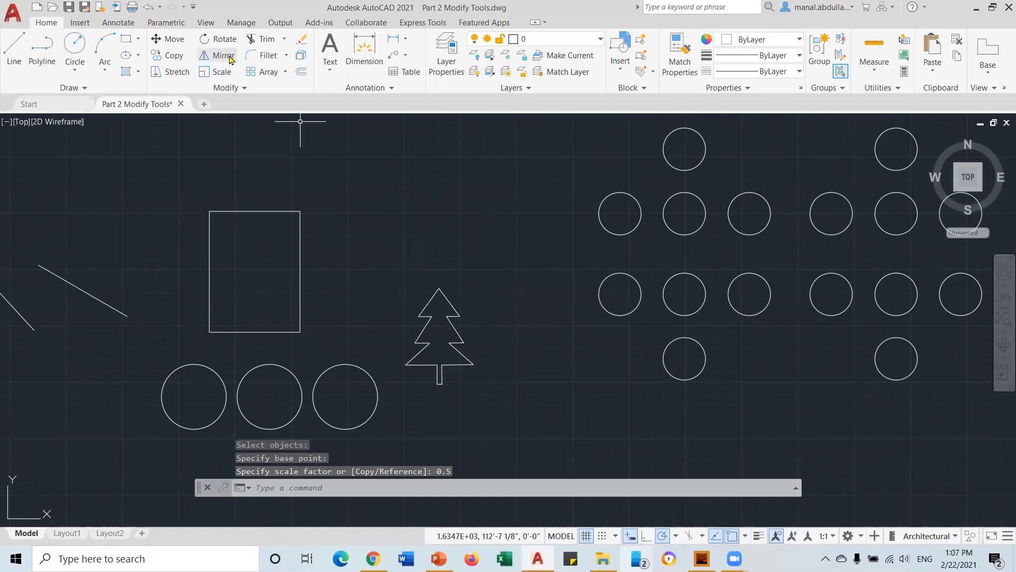
Scale the last-drawn circle about the tree's trunk base, picking the scale factor on screen
{"action": "left_click", "coordinate": [217, 72]}
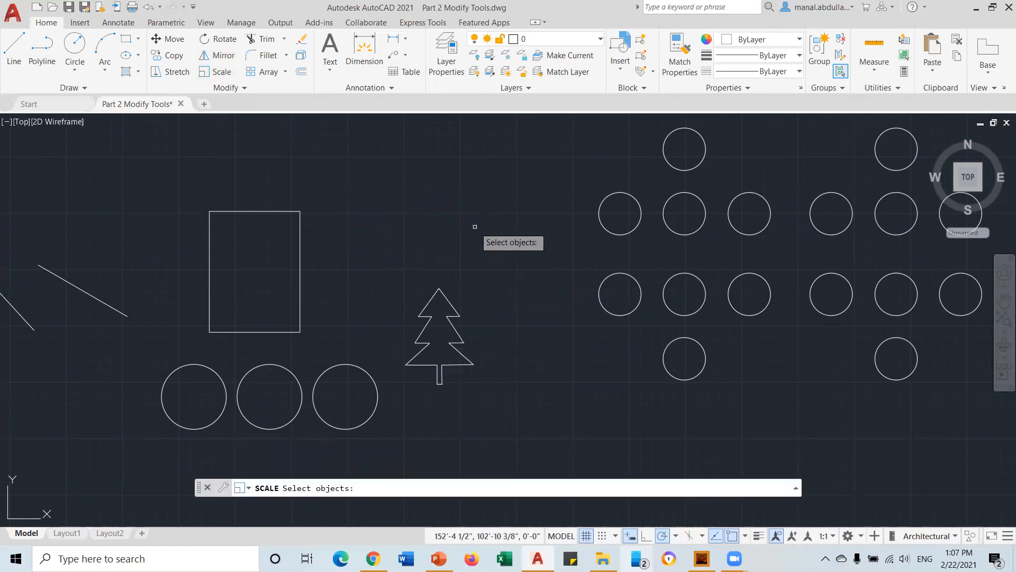
{"action": "type", "text": "l"}
{"action": "key", "text": "Return"}
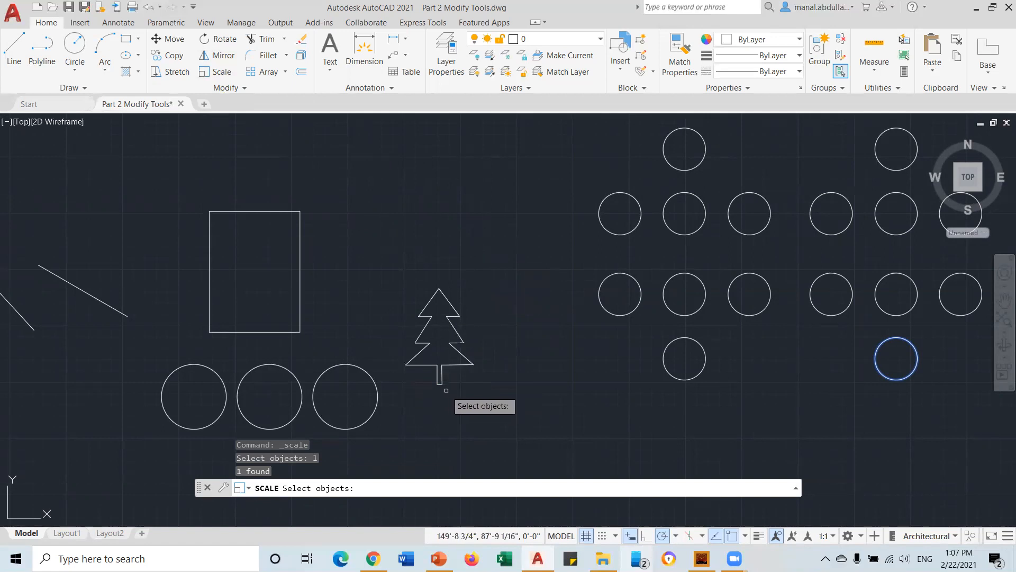
{"action": "key", "text": "Return"}
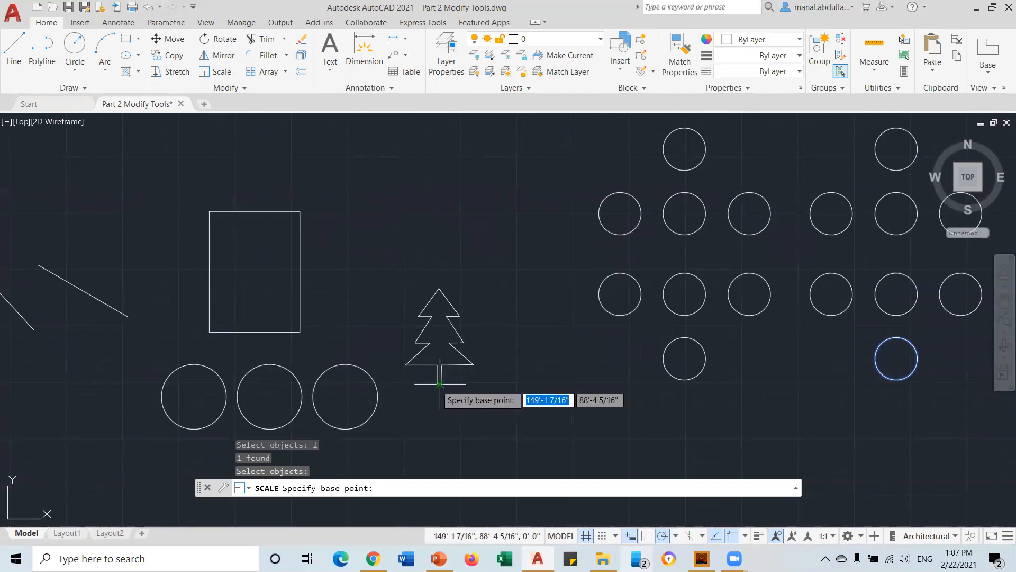
{"action": "left_click", "coordinate": [440, 383]}
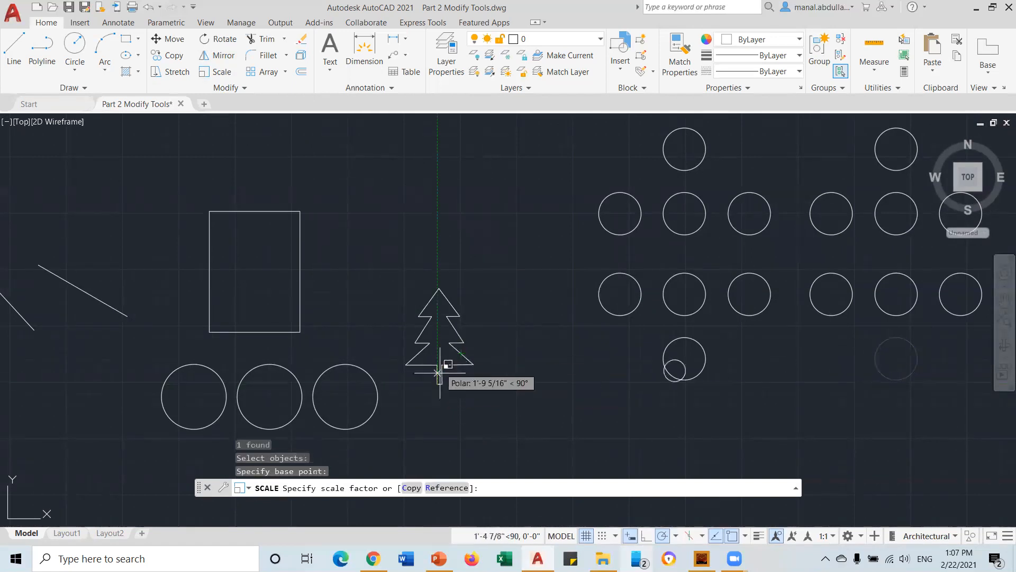
{"action": "scroll", "coordinate": [442, 371], "scroll_direction": "down", "scroll_amount": 2}
{"action": "scroll", "coordinate": [552, 381], "scroll_direction": "down", "scroll_amount": 4}
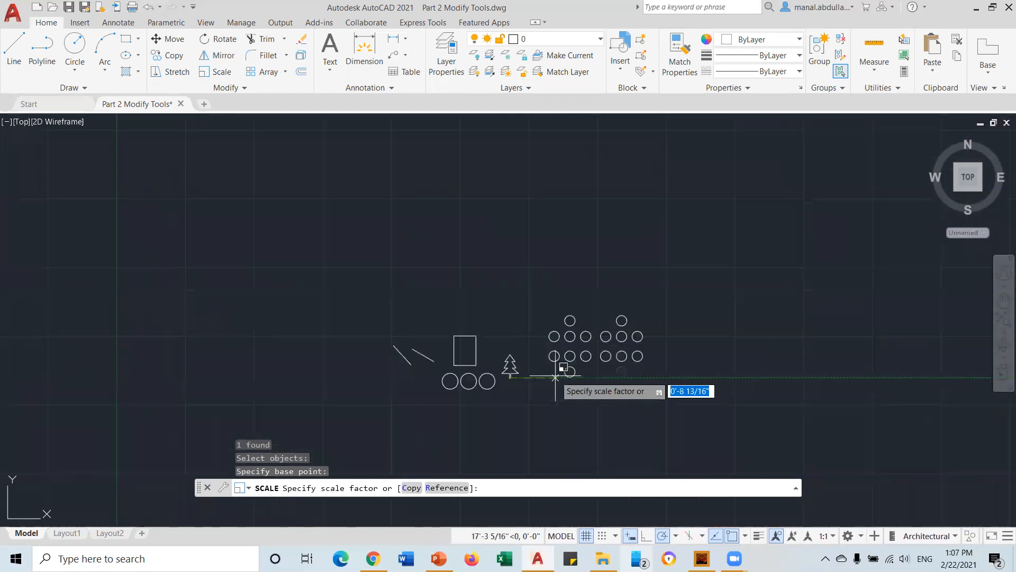
{"action": "left_click", "coordinate": [564, 288]}
{"action": "scroll", "coordinate": [513, 373], "scroll_direction": "up", "scroll_amount": 4}
{"action": "scroll", "coordinate": [512, 372], "scroll_direction": "up", "scroll_amount": 2}
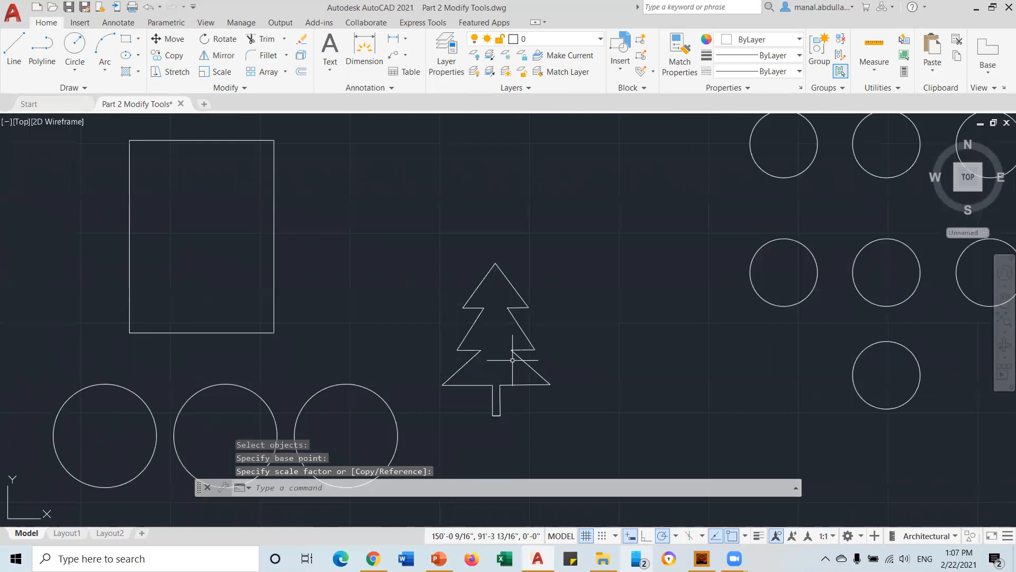
{"action": "left_click", "coordinate": [218, 72]}
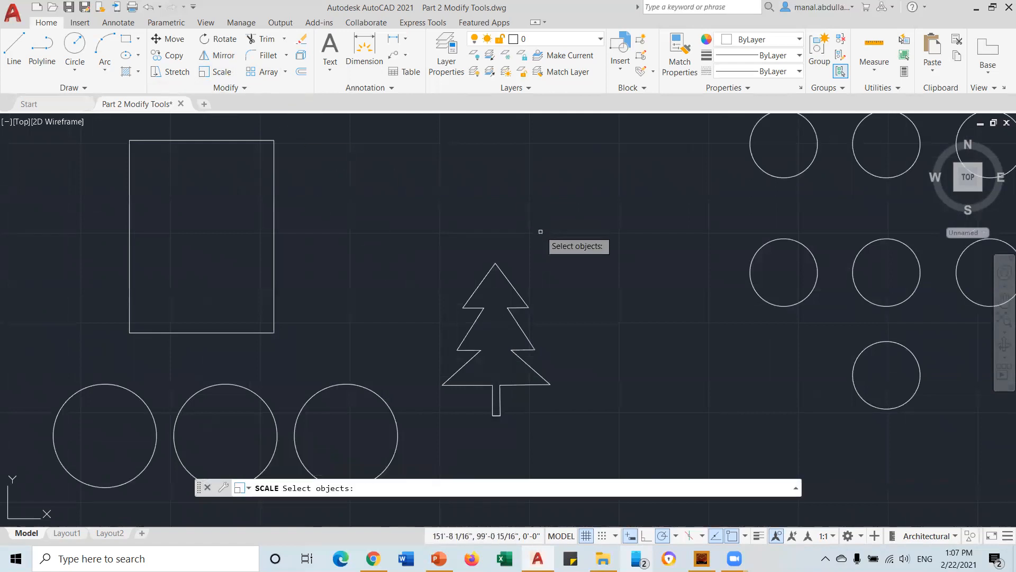
Crossing-select the tree and scale it by 2 about the bottom of its trunk
{"action": "left_click", "coordinate": [565, 243]}
{"action": "left_click", "coordinate": [432, 432]}
{"action": "key", "text": "Return"}
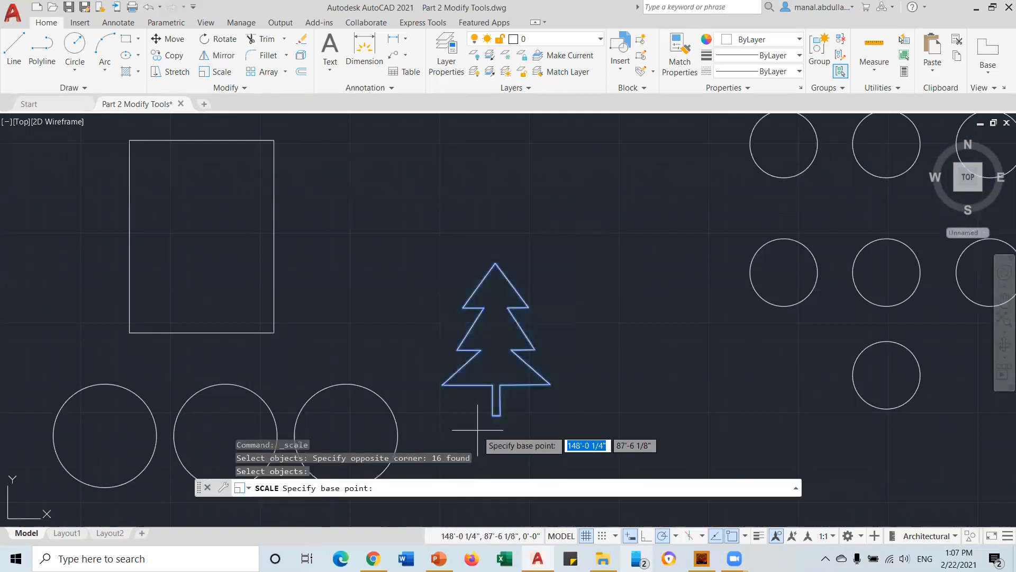
{"action": "left_click", "coordinate": [495, 415]}
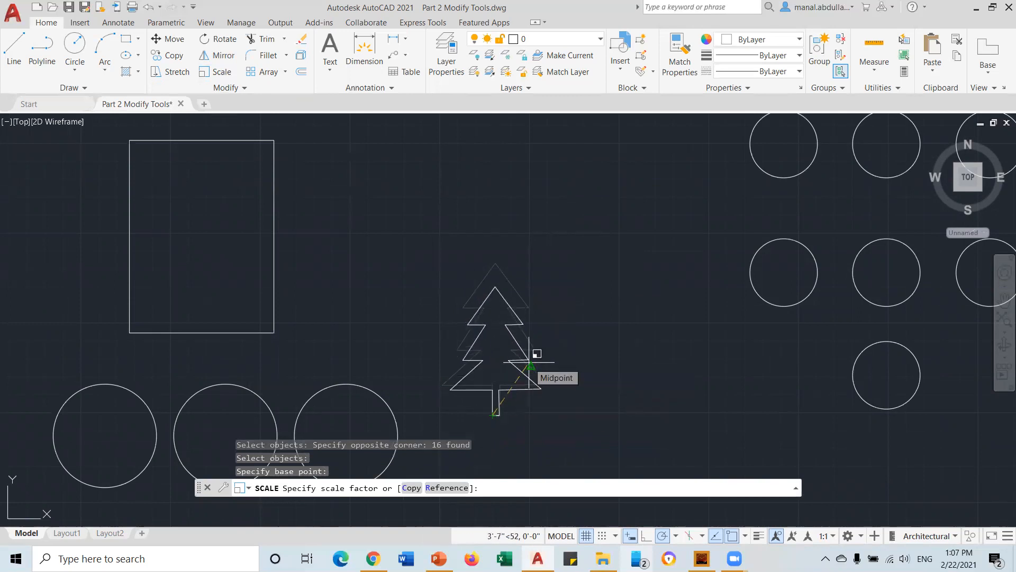
{"action": "type", "text": "2"}
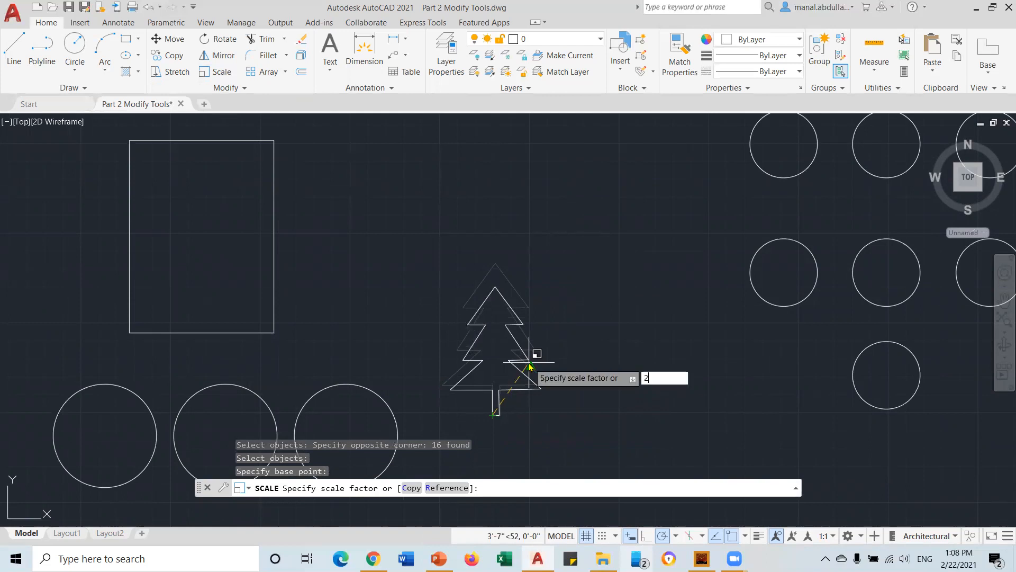
{"action": "key", "text": "Return"}
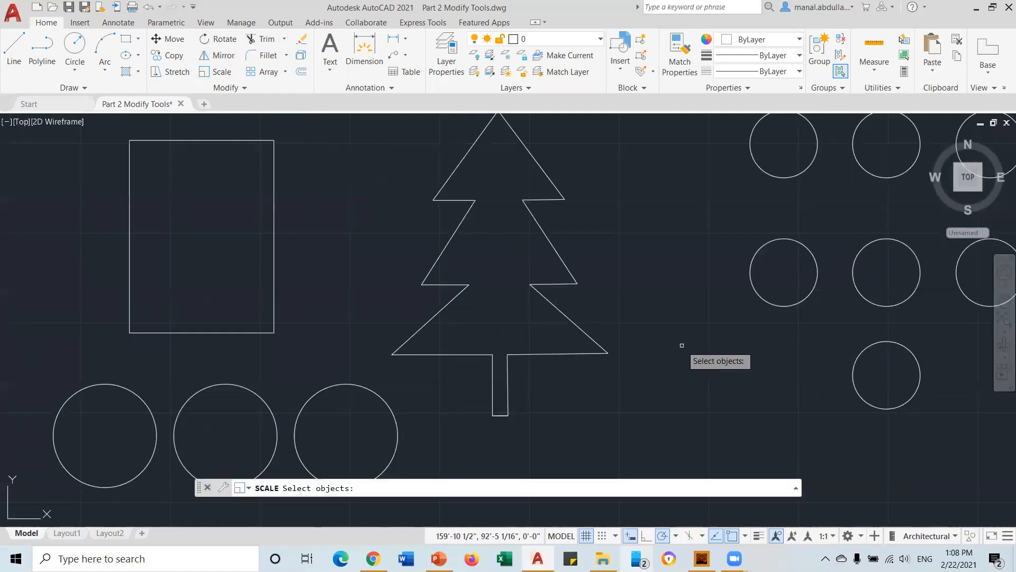
Scale the previously selected tree by 3 from the trunk's bottom-left corner, then recentre the view
{"action": "key", "text": "Return"}
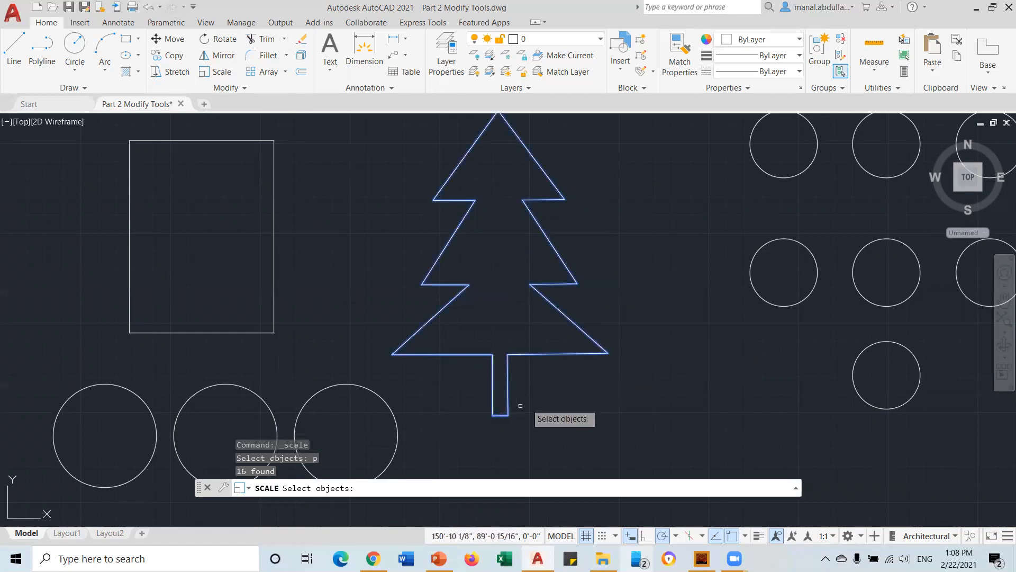
{"action": "key", "text": "Return"}
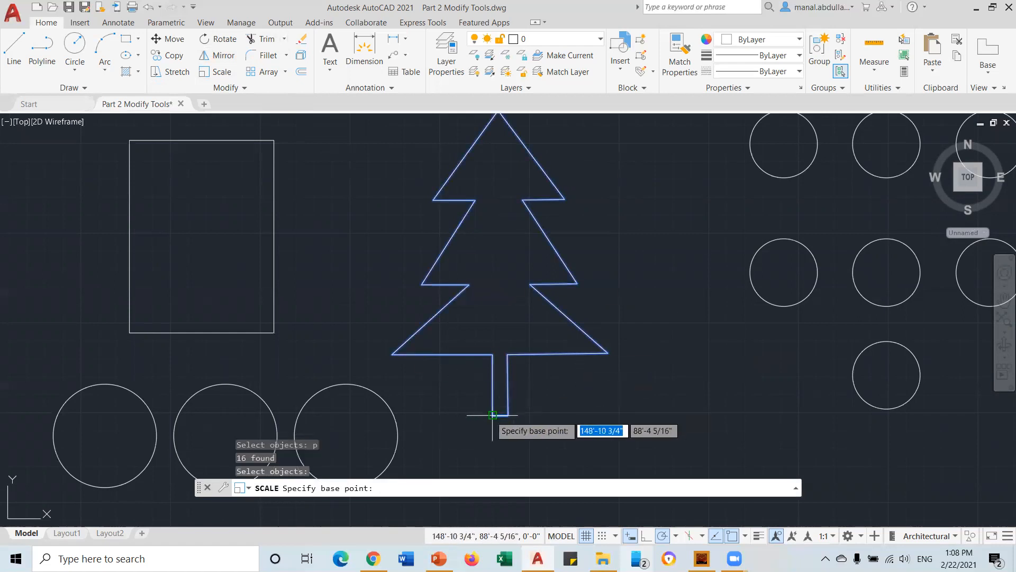
{"action": "left_click", "coordinate": [493, 415]}
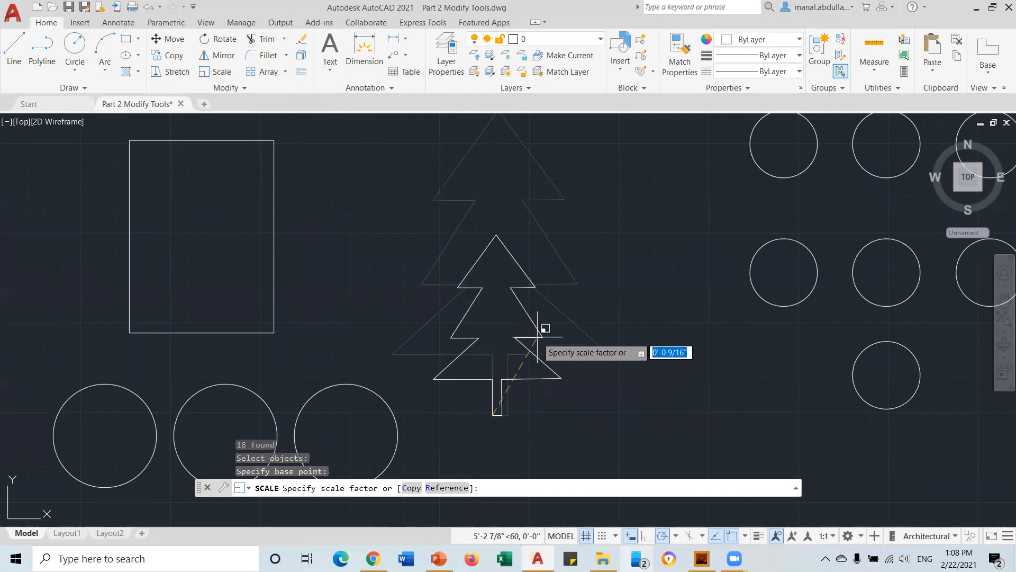
{"action": "key", "text": "Return"}
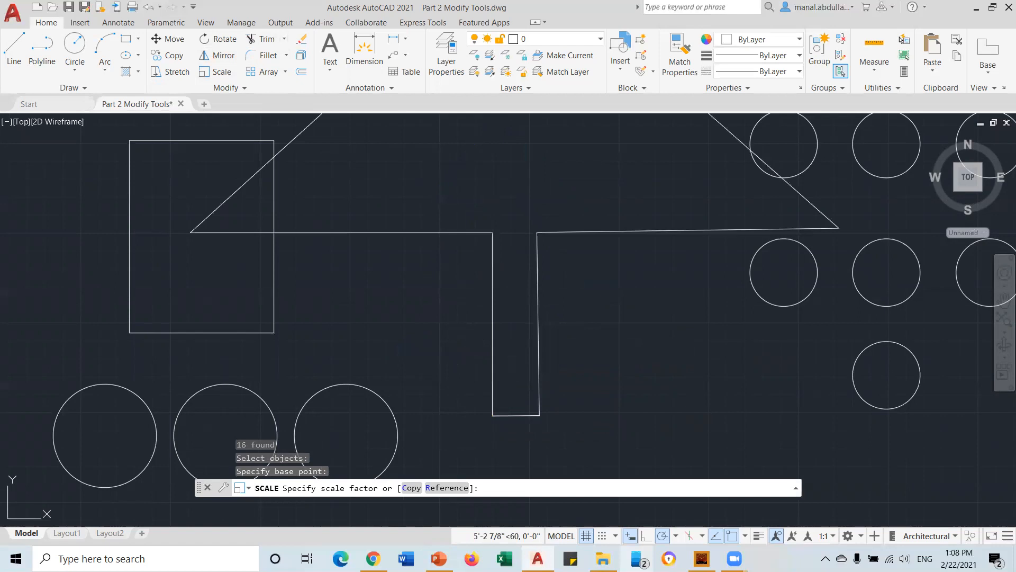
{"action": "type", "text": "3"}
{"action": "key", "text": "Return"}
{"action": "scroll", "coordinate": [664, 204], "scroll_direction": "down", "scroll_amount": 5}
{"action": "mouse_move", "coordinate": [626, 210]}
{"action": "middle_mouse_down"}
{"action": "mouse_move", "coordinate": [438, 295]}
{"action": "mouse_move", "coordinate": [418, 290]}
{"action": "middle_mouse_up"}
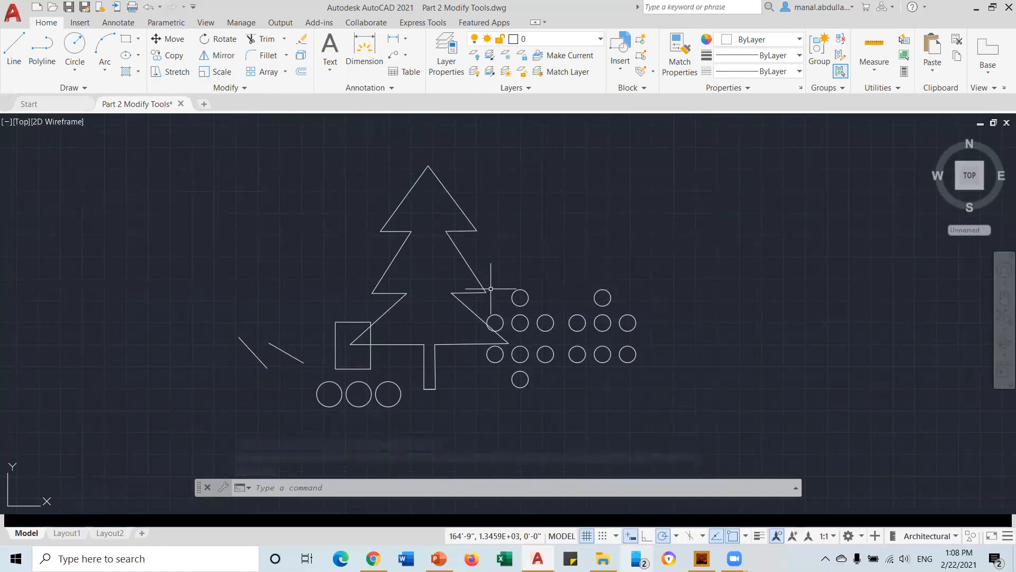
{"action": "mouse_move", "coordinate": [584, 296]}
{"action": "middle_mouse_down"}
{"action": "mouse_move", "coordinate": [306, 304]}
{"action": "mouse_move", "coordinate": [411, 304]}
{"action": "middle_mouse_up"}
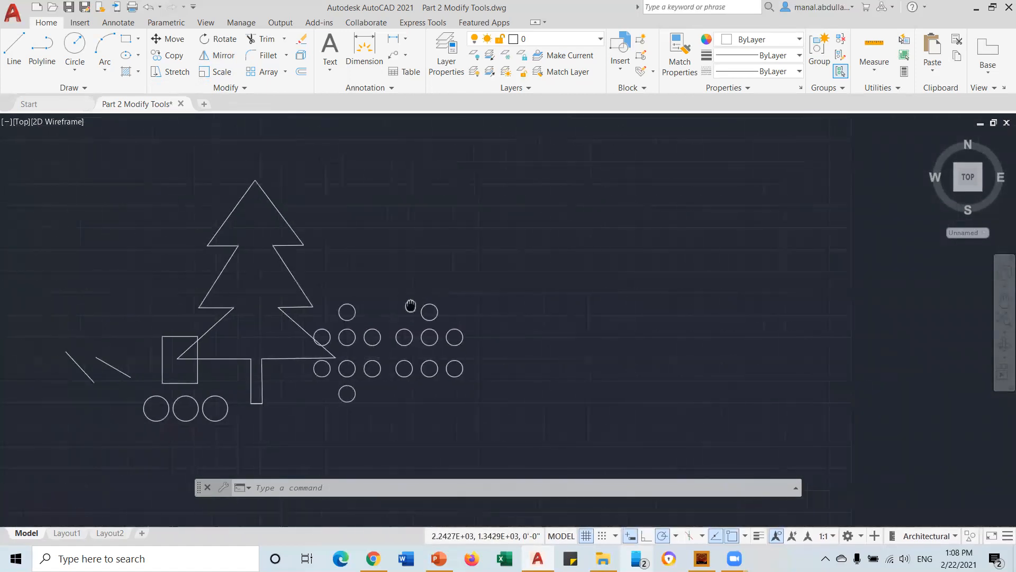
Draw a circle right of the tree and two diagonal lines crossing through it
{"action": "left_click", "coordinate": [75, 53]}
{"action": "left_click", "coordinate": [655, 280]}
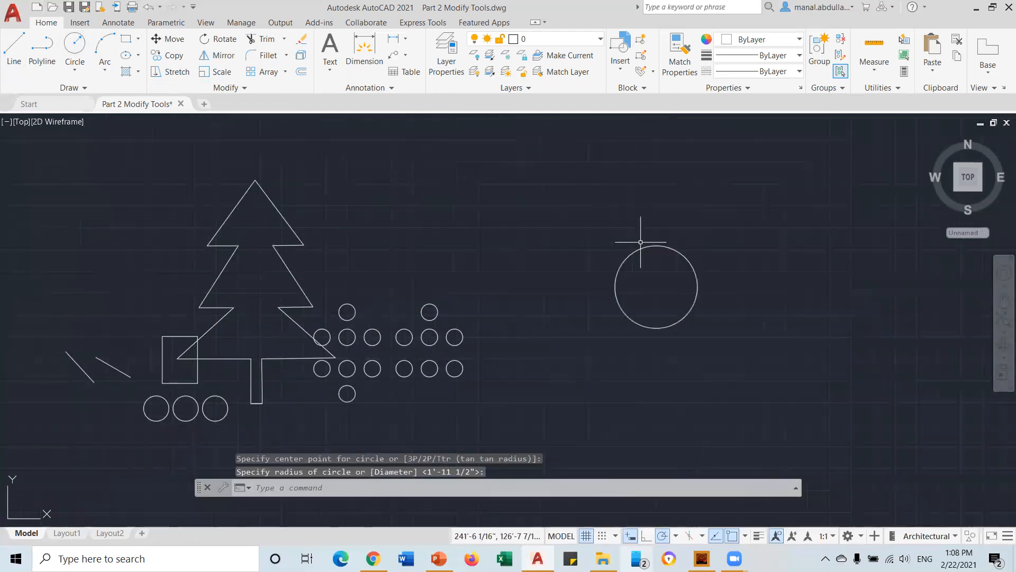
{"action": "key", "text": "space"}
{"action": "left_click", "coordinate": [14, 48]}
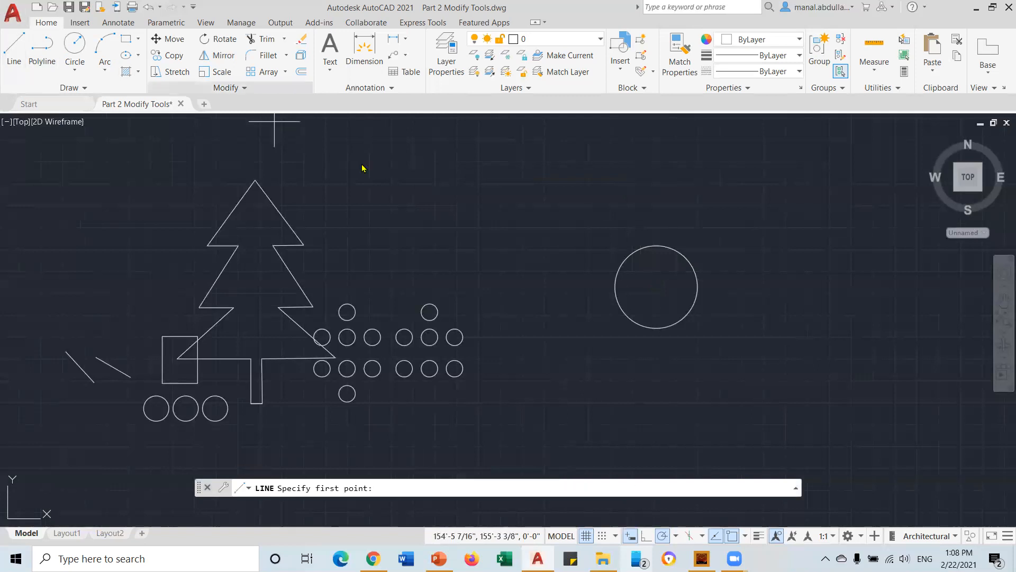
{"action": "left_click", "coordinate": [689, 231]}
{"action": "left_click", "coordinate": [615, 362]}
{"action": "key", "text": "space"}
{"action": "key", "text": "space"}
{"action": "left_click", "coordinate": [610, 203]}
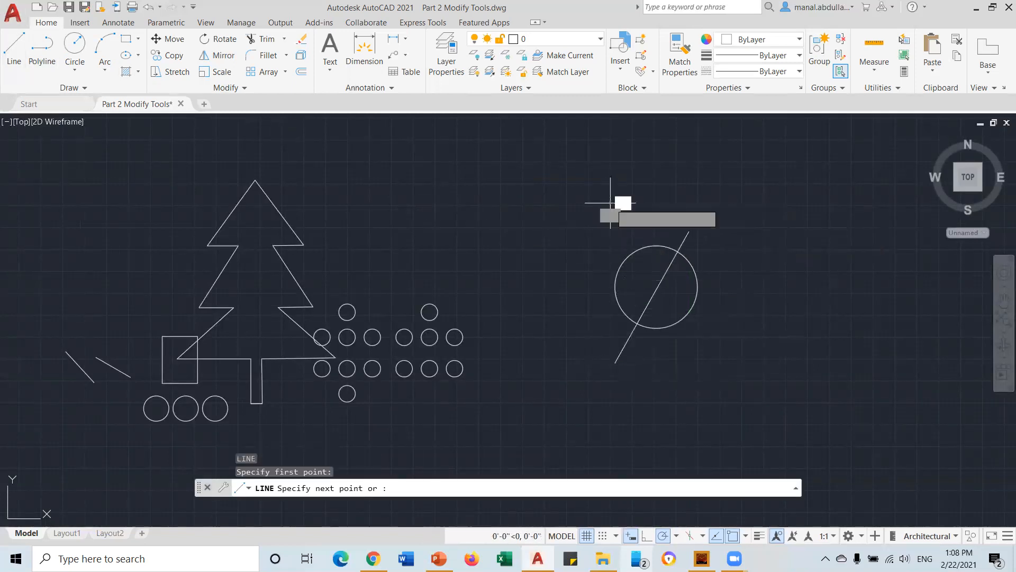
{"action": "left_click", "coordinate": [689, 365]}
Draw four more lines across and around the circle, ending with a near-vertical one at its right
{"action": "key", "text": "space"}
{"action": "key", "text": "space"}
{"action": "left_click", "coordinate": [754, 259]}
{"action": "left_click", "coordinate": [597, 300]}
{"action": "key", "text": "space"}
{"action": "key", "text": "space"}
{"action": "left_click", "coordinate": [573, 255]}
{"action": "left_click", "coordinate": [703, 186]}
{"action": "key", "text": "space"}
{"action": "key", "text": "space"}
{"action": "left_click", "coordinate": [644, 176]}
{"action": "left_click", "coordinate": [757, 249]}
{"action": "key", "text": "space"}
{"action": "key", "text": "space"}
{"action": "left_click", "coordinate": [739, 196]}
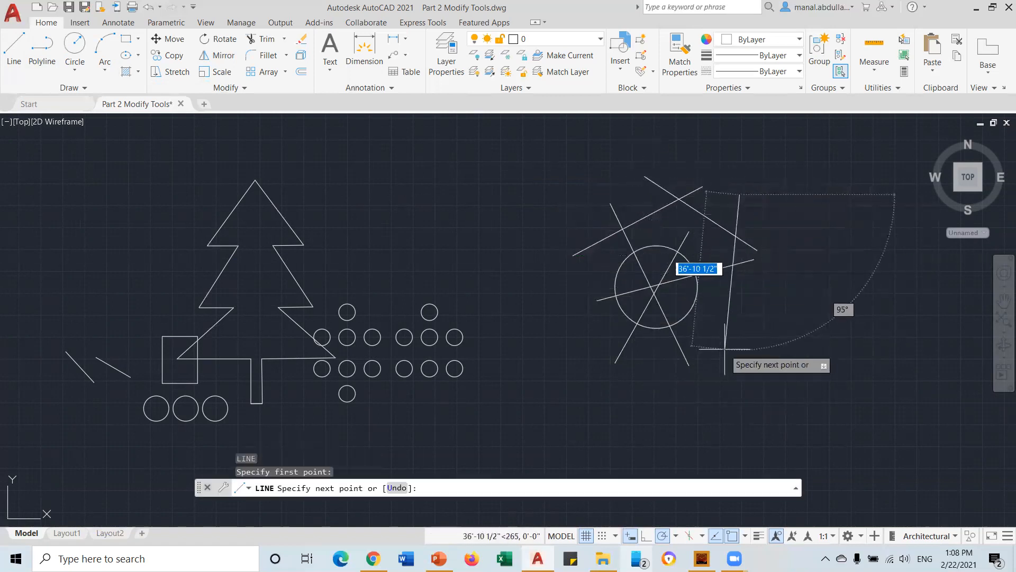
{"action": "left_click", "coordinate": [726, 353]}
{"action": "key", "text": "space"}
{"action": "key", "text": "space"}
{"action": "scroll", "coordinate": [726, 363], "scroll_direction": "up", "scroll_amount": 5}
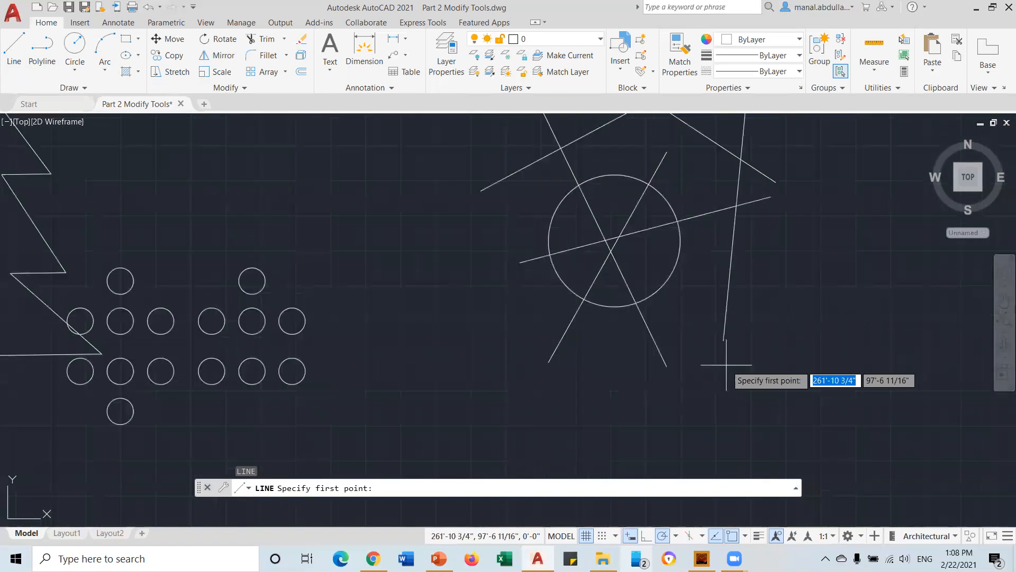
{"action": "mouse_move", "coordinate": [708, 347]}
{"action": "middle_mouse_down"}
{"action": "mouse_move", "coordinate": [645, 458]}
{"action": "mouse_move", "coordinate": [603, 471]}
{"action": "middle_mouse_up"}
{"action": "scroll", "coordinate": [606, 357], "scroll_direction": "down", "scroll_amount": 2}
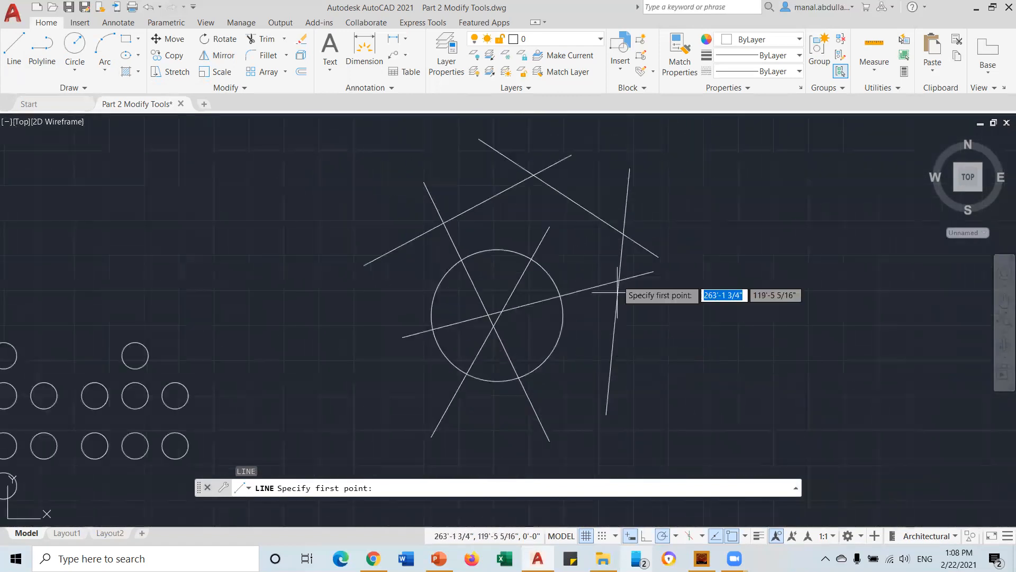
{"action": "middle_click_drag", "start_coordinate": [600, 343], "coordinate": [544, 358]}
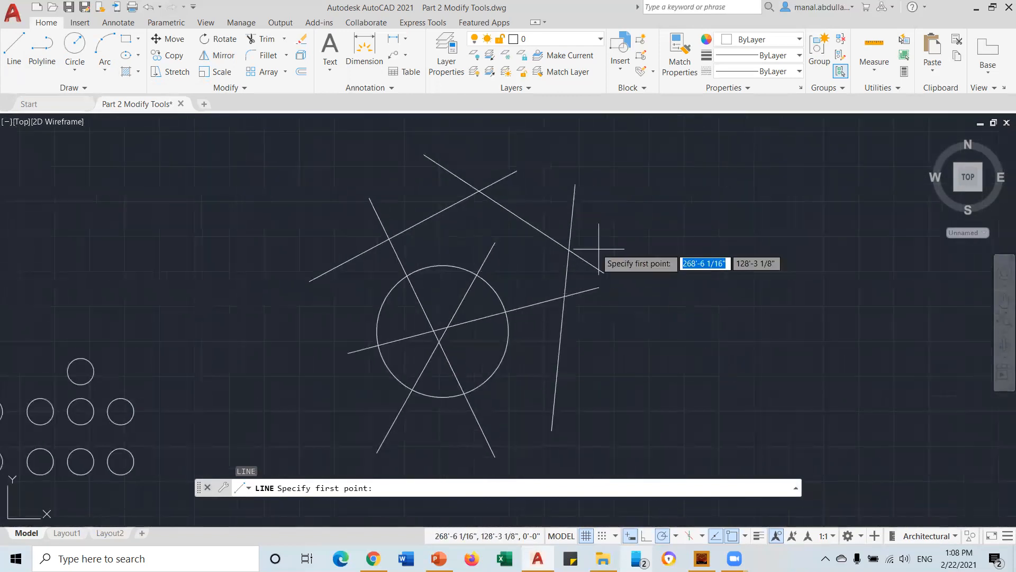
{"action": "key", "text": "Escape"}
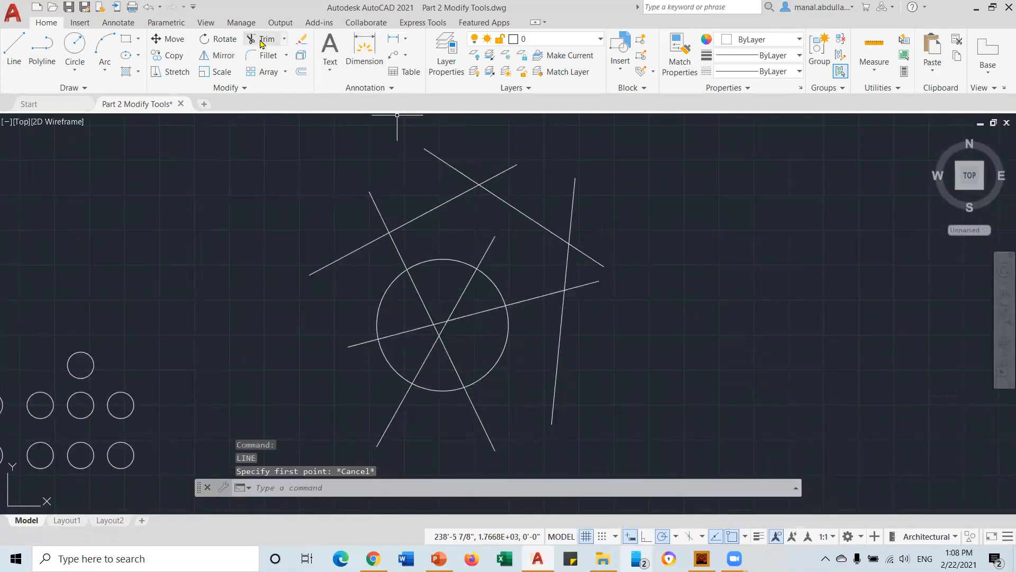
Trim both line stubs overhanging the top crossing to form a clean peak
{"action": "left_click", "coordinate": [285, 40]}
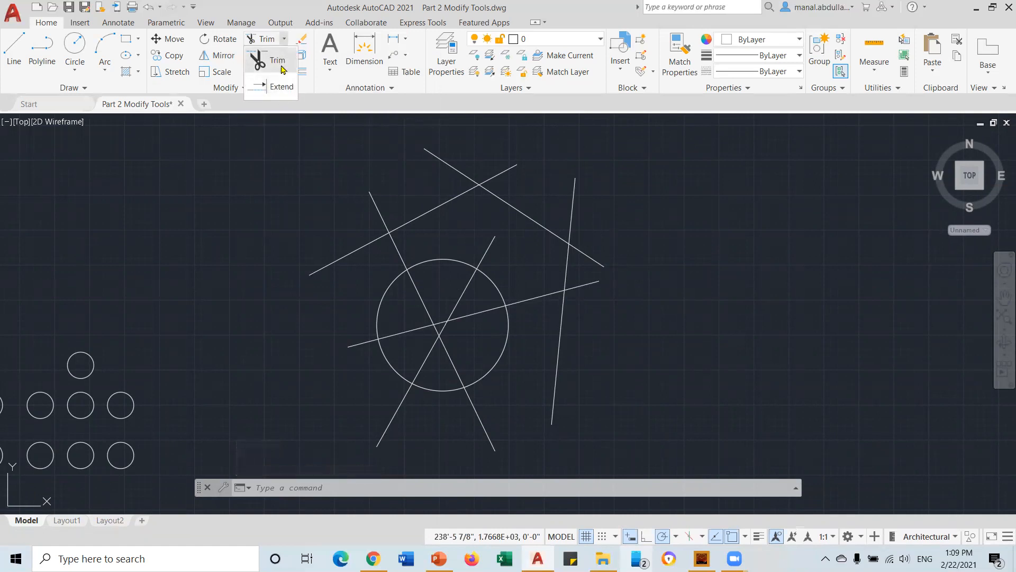
{"action": "left_click", "coordinate": [283, 65]}
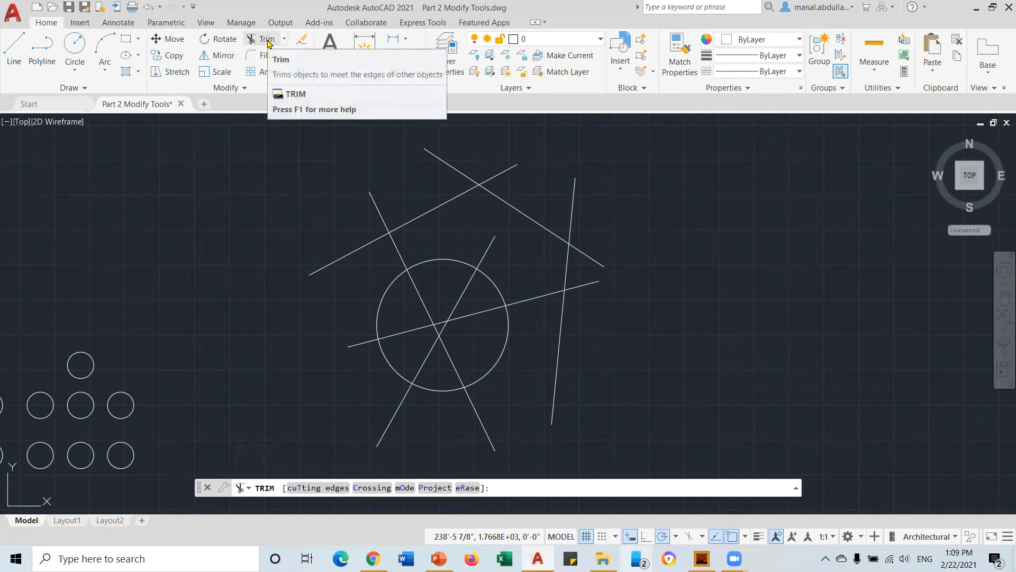
{"action": "left_click", "coordinate": [496, 176]}
{"action": "left_click", "coordinate": [465, 175]}
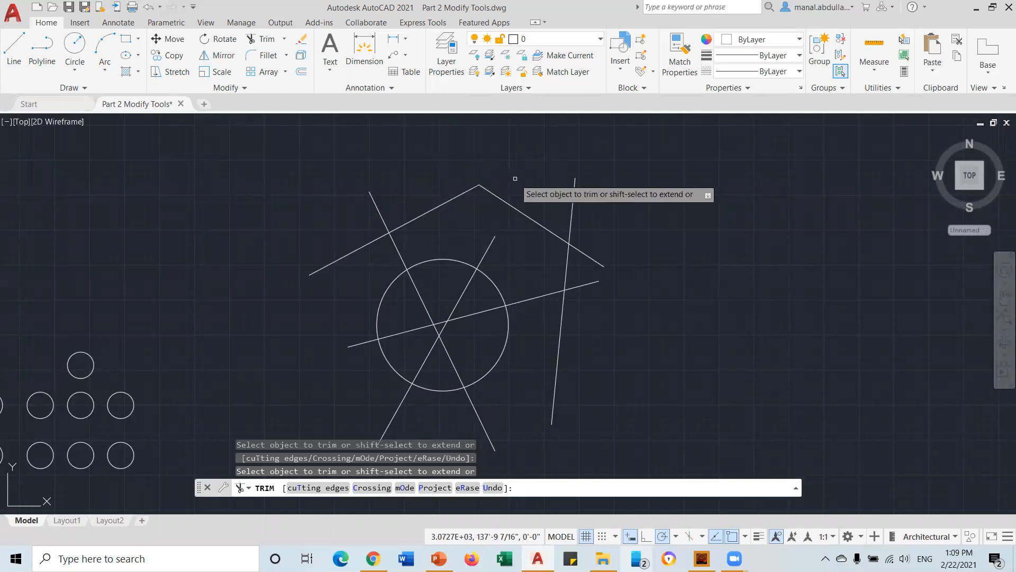
{"action": "key", "text": "Escape"}
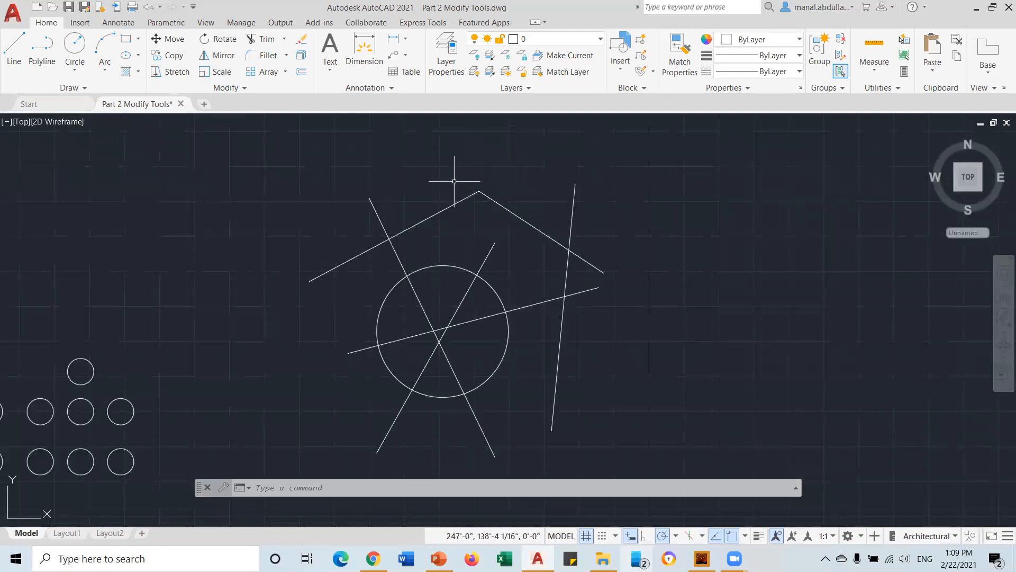
{"action": "key", "text": "Escape"}
{"action": "key", "text": "Escape"}
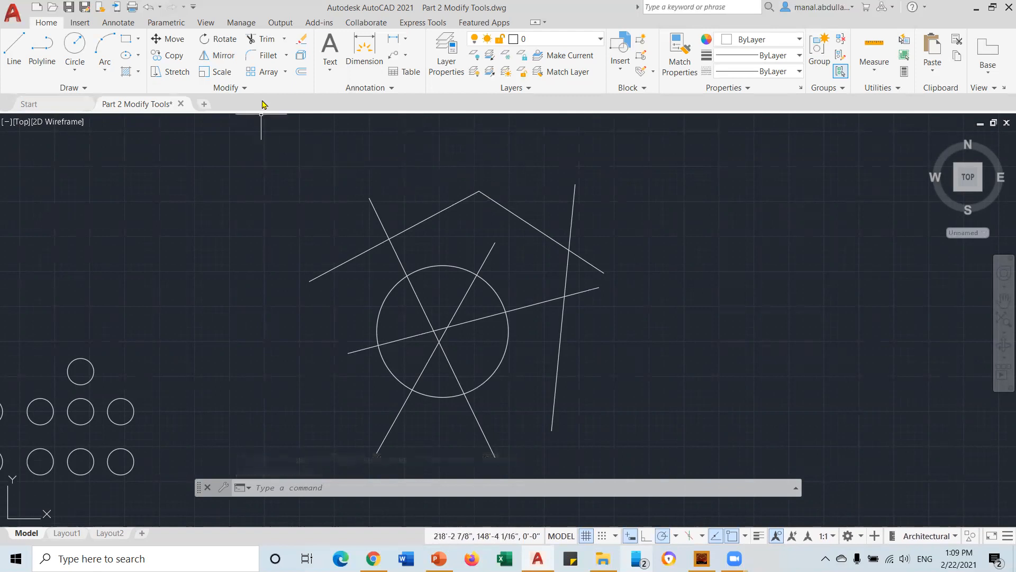
{"action": "left_click", "coordinate": [262, 39]}
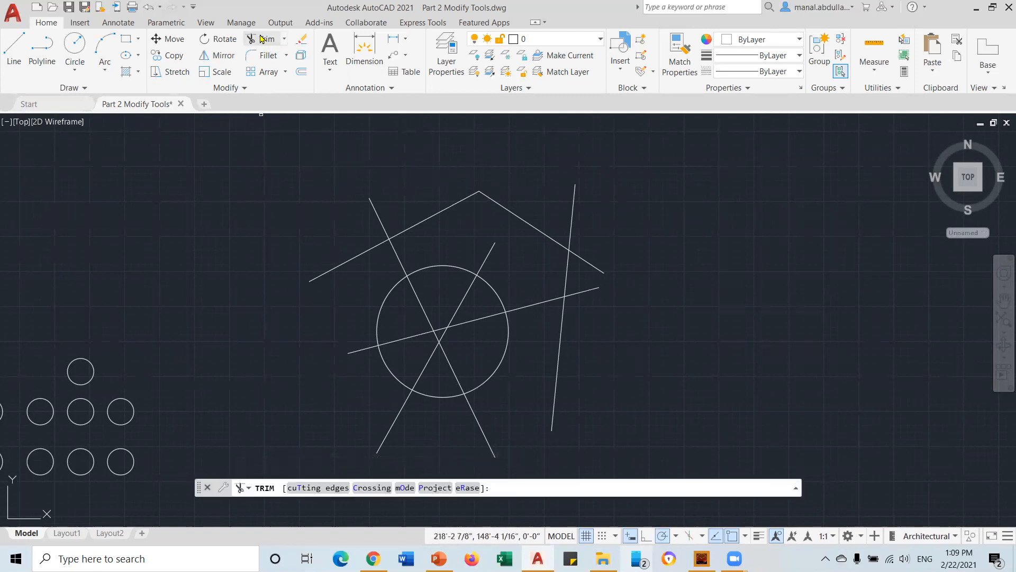
Using all objects as cutting edges, trim the diagonal, vertical and lower-diagonal overhangs
{"action": "left_click", "coordinate": [311, 488]}
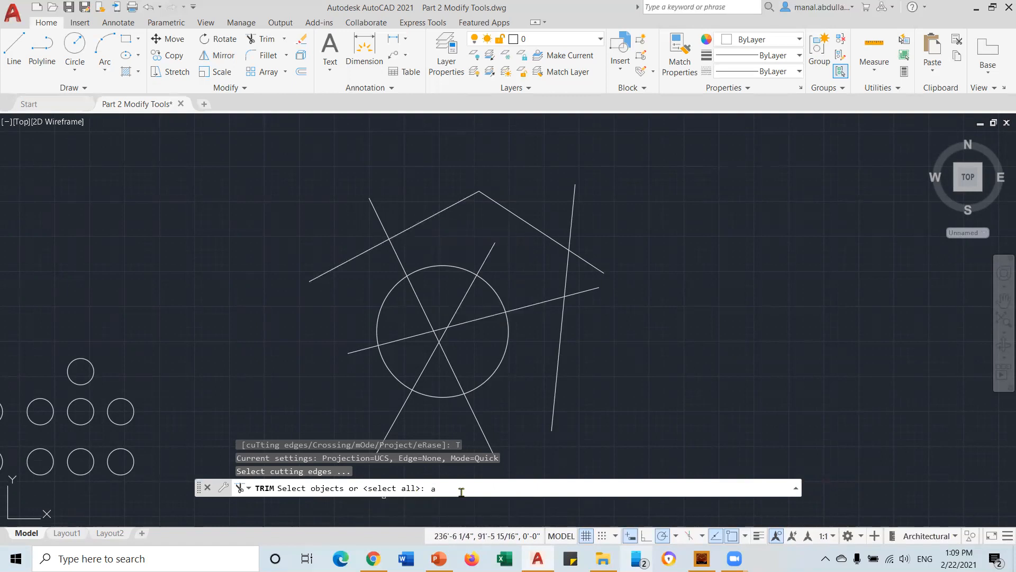
{"action": "key", "text": "Return"}
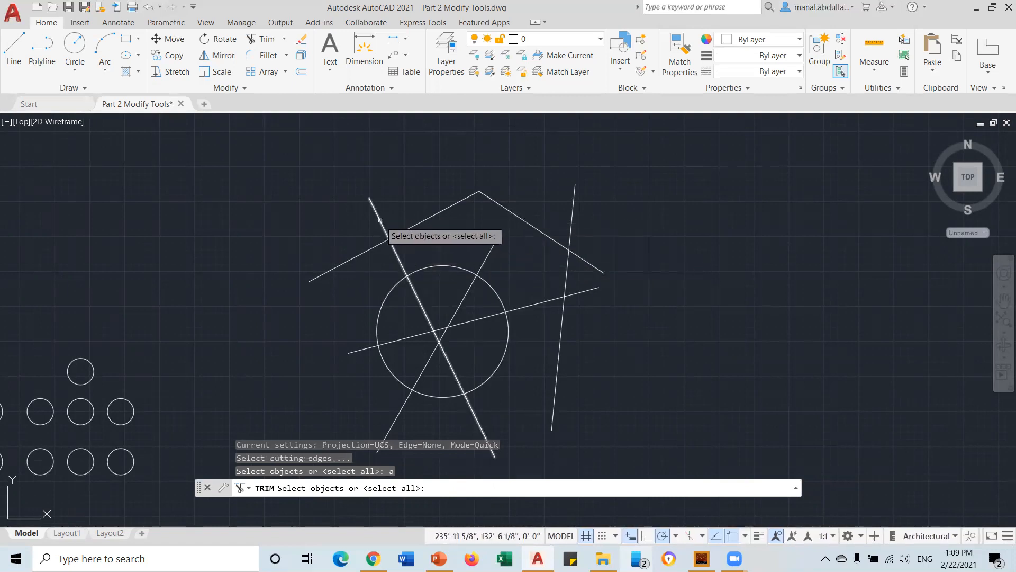
{"action": "key", "text": "Return"}
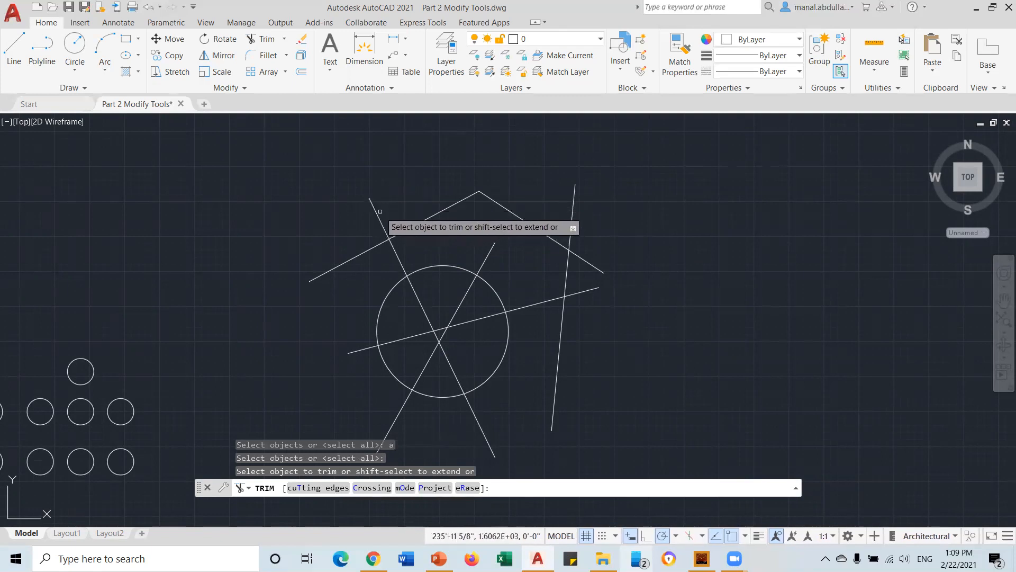
{"action": "left_click", "coordinate": [376, 211]}
{"action": "left_click", "coordinate": [487, 256]}
{"action": "left_click", "coordinate": [572, 221]}
{"action": "left_click", "coordinate": [560, 339]}
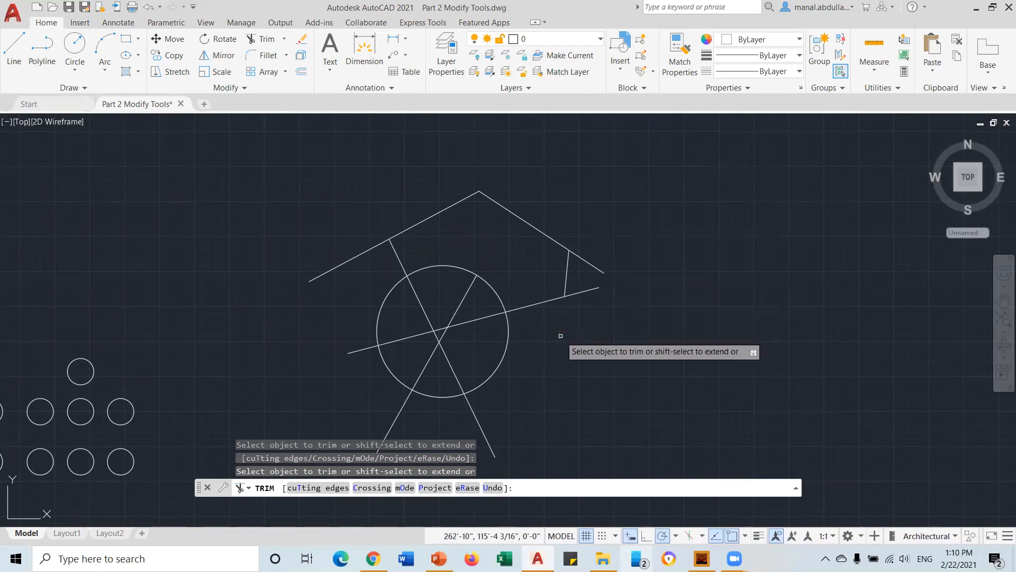
{"action": "left_click", "coordinate": [481, 429]}
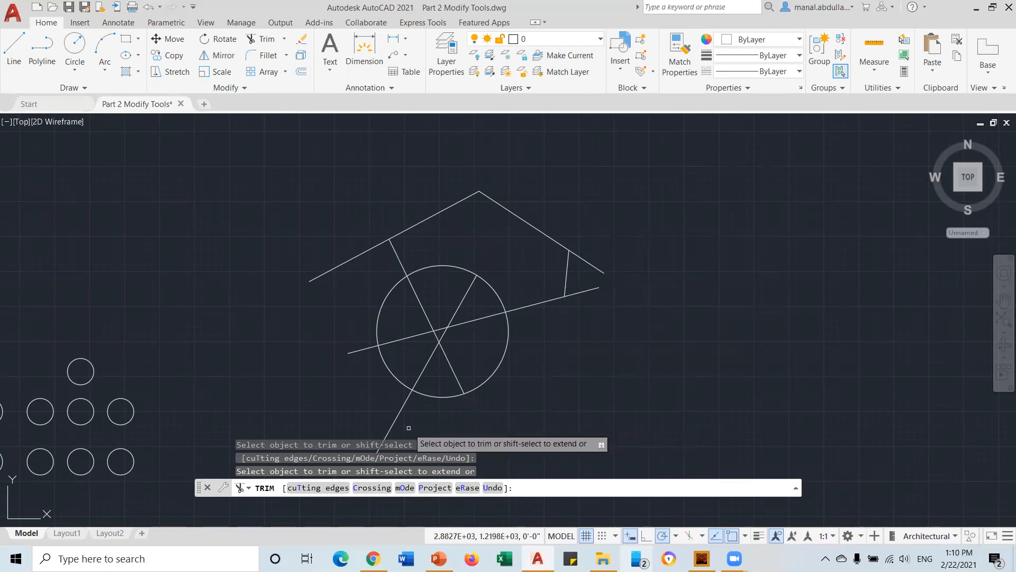
{"action": "key", "text": "Return"}
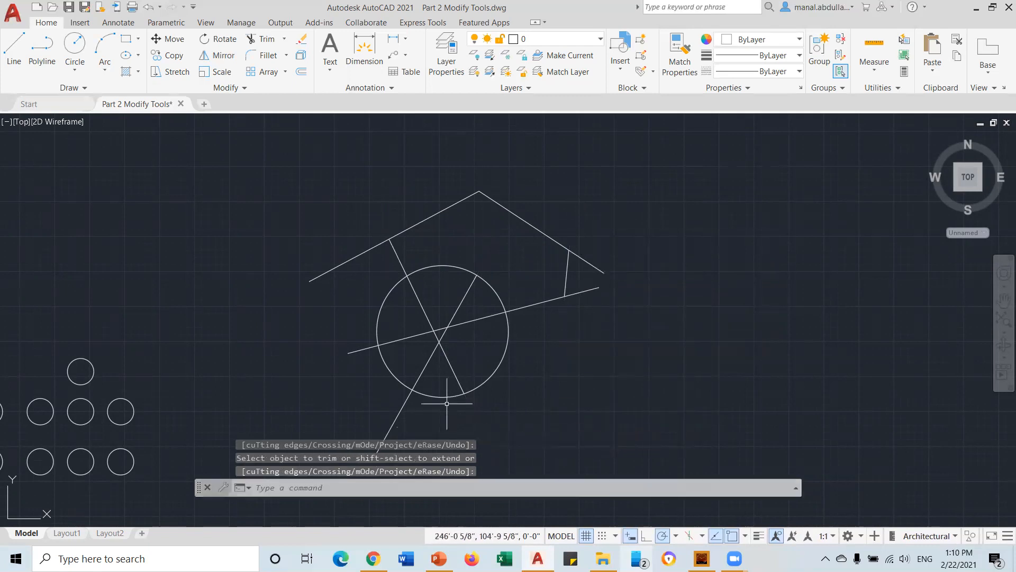
Retry Trim with the slanted line through the circle as cutting edge, ending without changes
{"action": "left_click", "coordinate": [265, 39]}
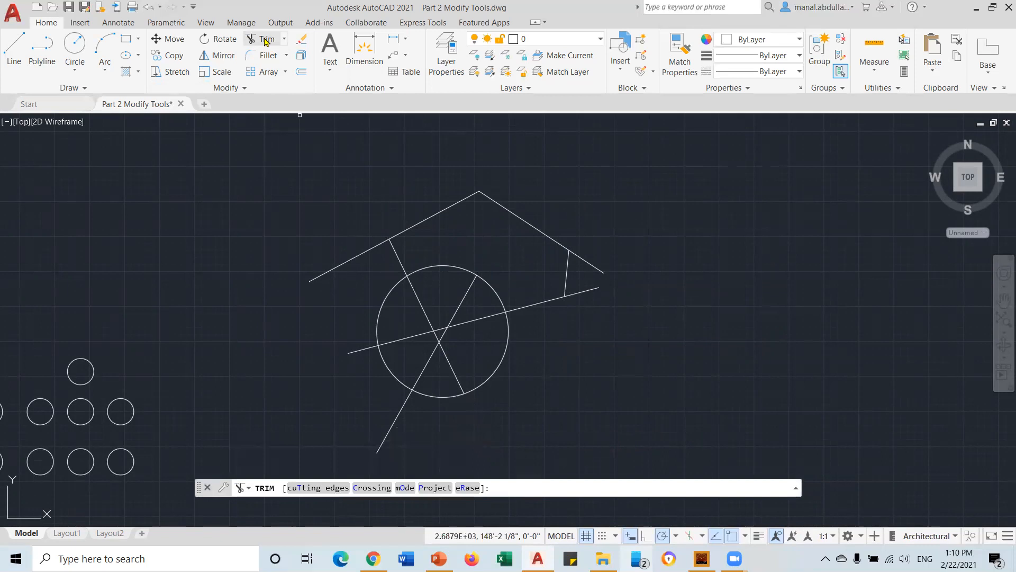
{"action": "left_click", "coordinate": [314, 487]}
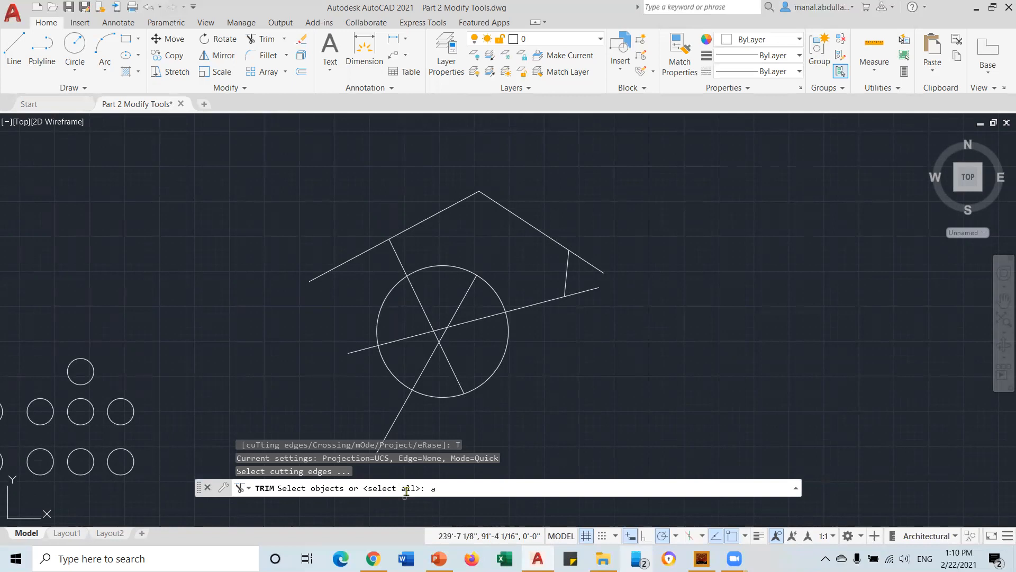
{"action": "key", "text": "Return"}
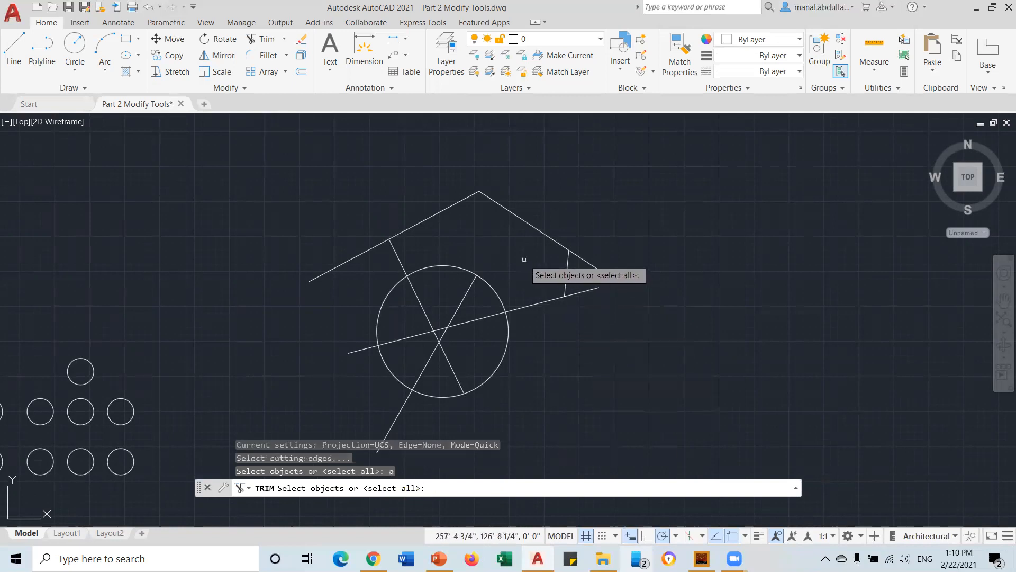
{"action": "left_click", "coordinate": [404, 265]}
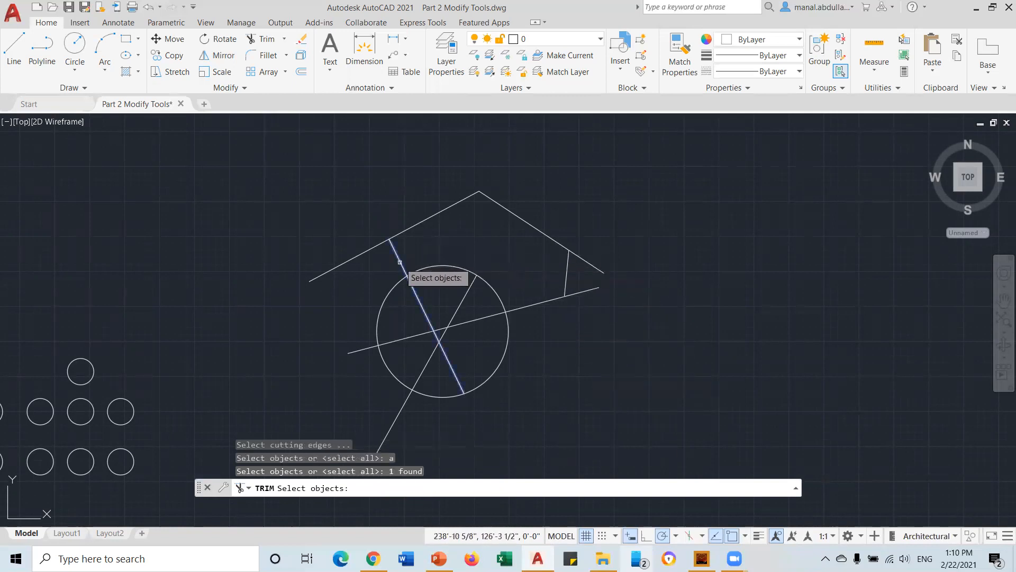
{"action": "key", "text": "Return"}
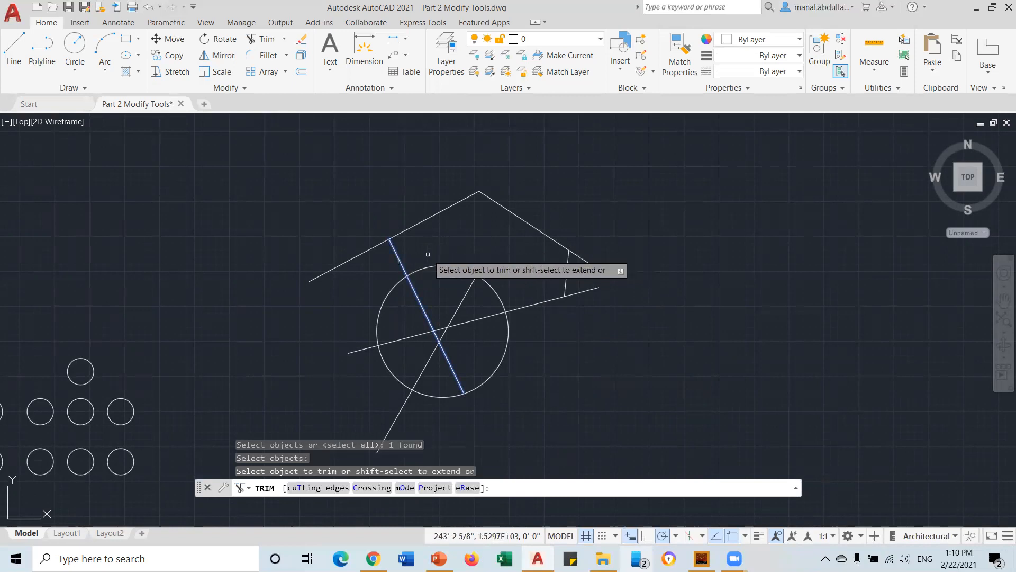
{"action": "key", "text": "Return"}
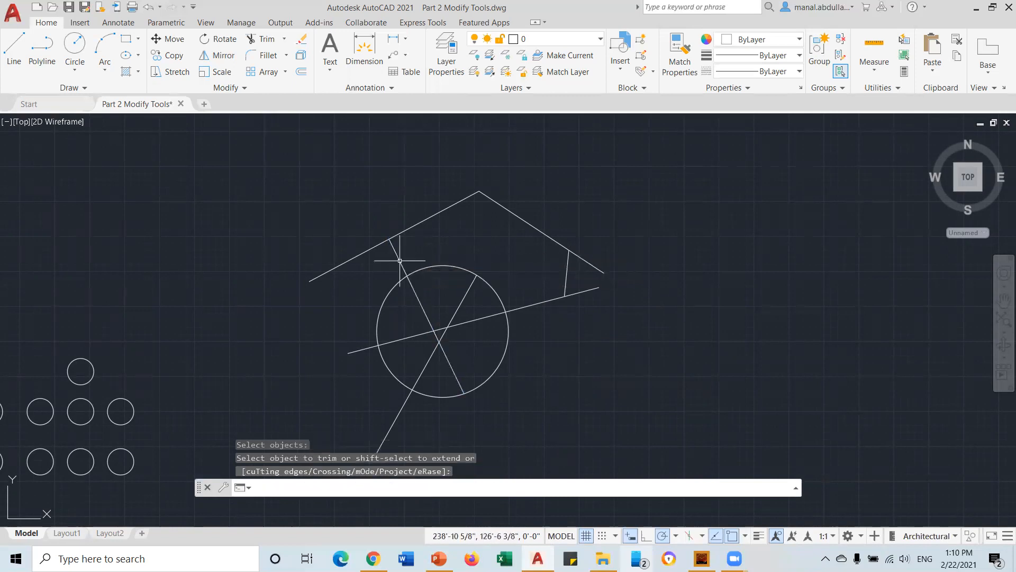
{"action": "left_click", "coordinate": [268, 42]}
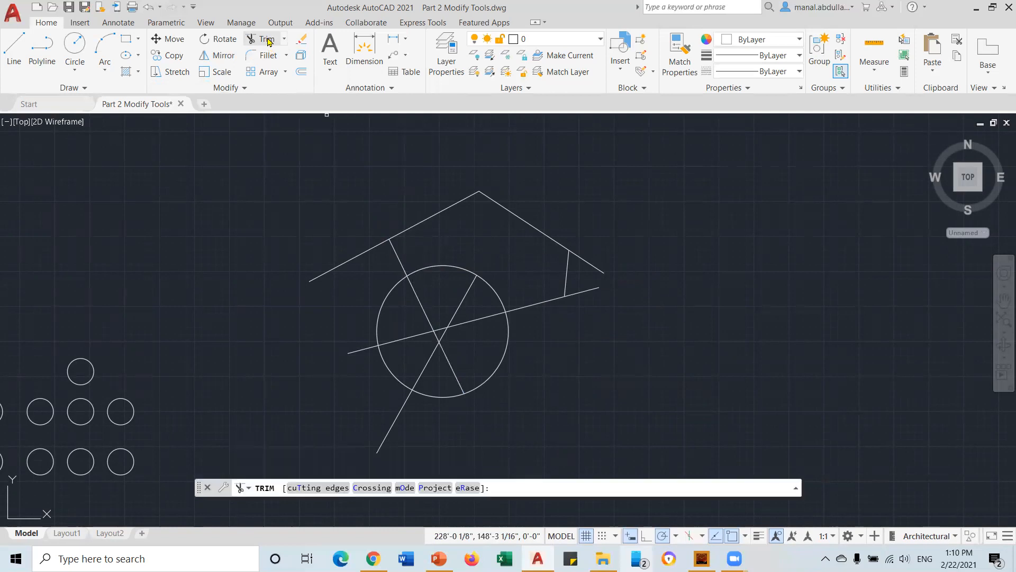
Trim the roof-to-circle piece, fence out the vertical line, and cut the lower diagonal stub
{"action": "left_click", "coordinate": [396, 251]}
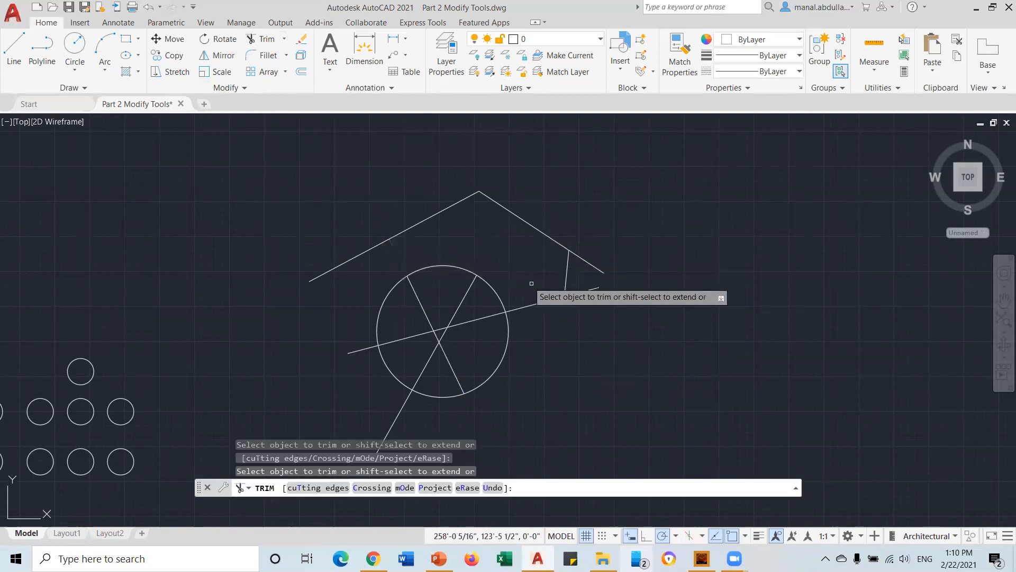
{"action": "left_click", "coordinate": [566, 272]}
{"action": "key", "text": "Return"}
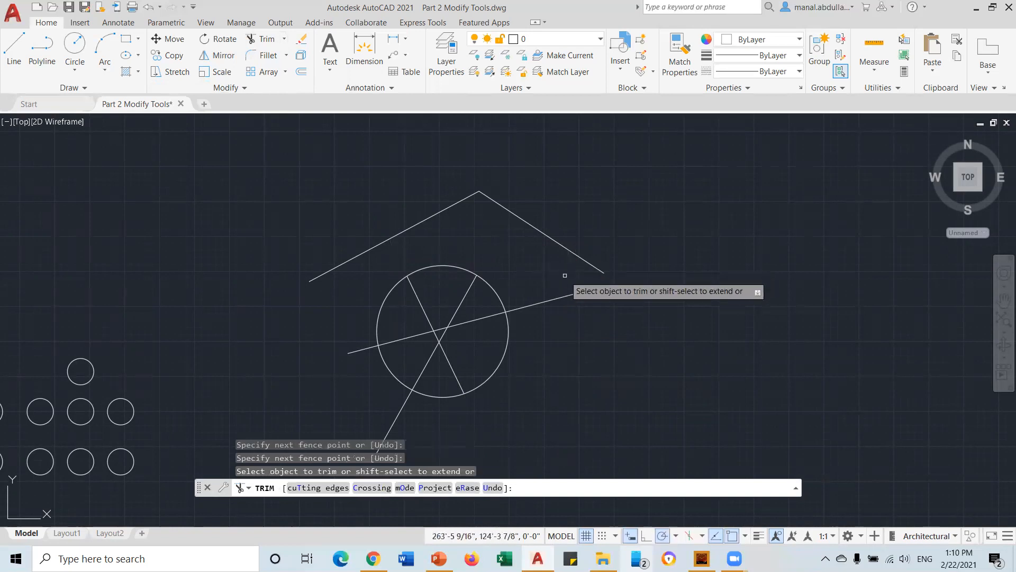
{"action": "left_click", "coordinate": [393, 418]}
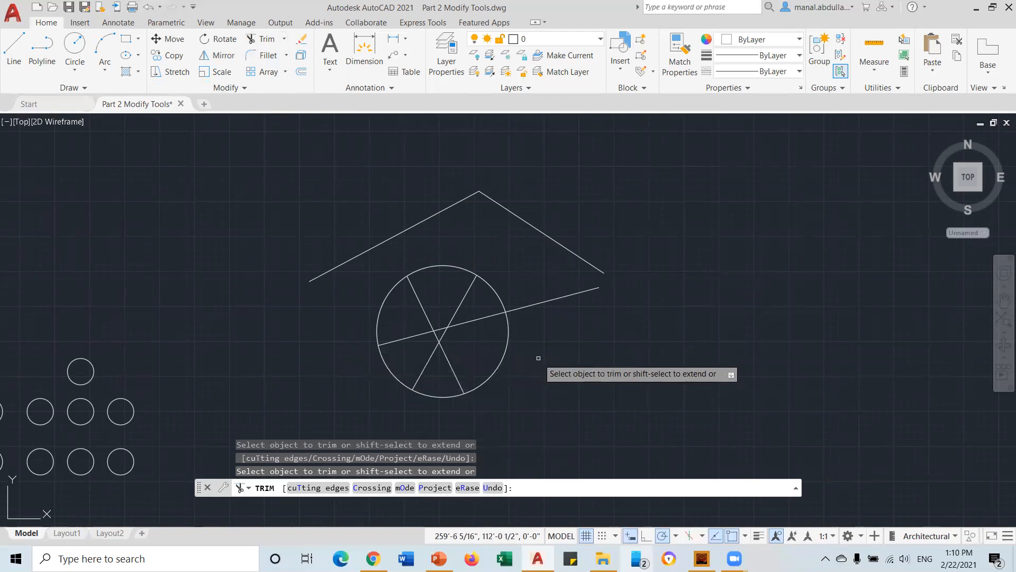
{"action": "key", "text": "Return"}
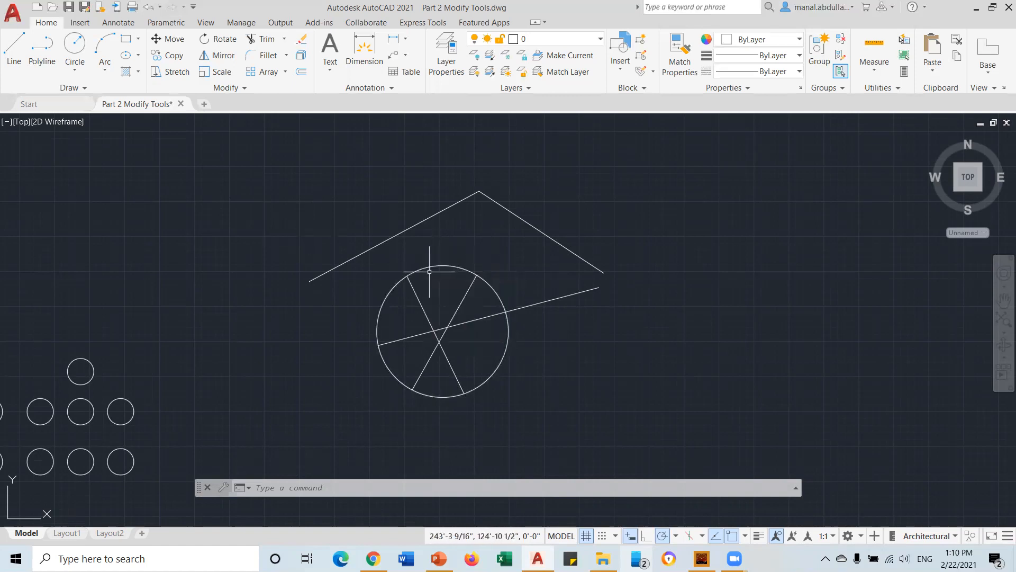
Trim the upper-left and upper-right spoke pieces inside the circle
{"action": "left_click", "coordinate": [259, 40]}
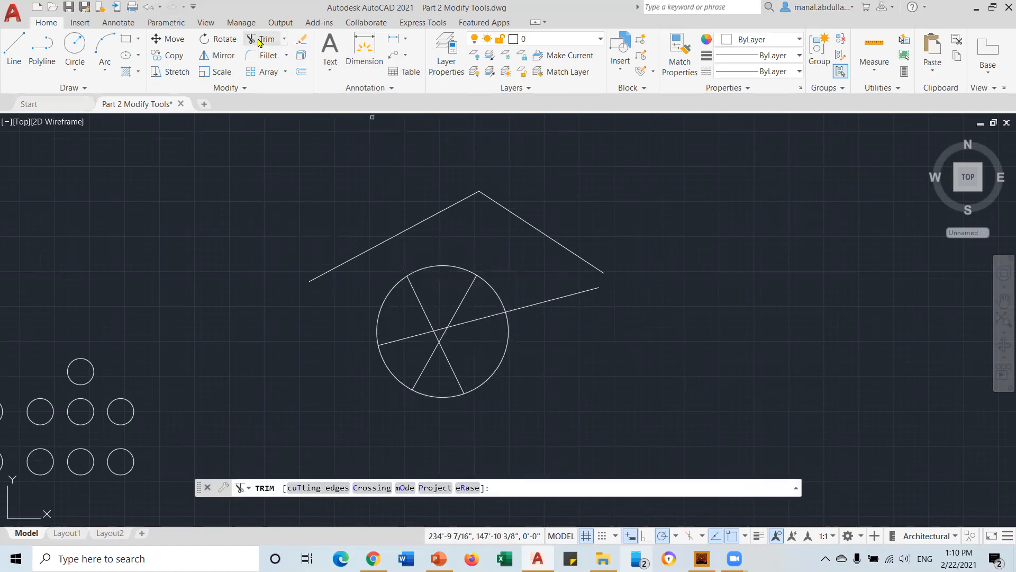
{"action": "left_click", "coordinate": [458, 303]}
{"action": "left_click", "coordinate": [425, 312]}
{"action": "key", "text": "Return"}
{"action": "scroll", "coordinate": [445, 365], "scroll_direction": "up", "scroll_amount": 2}
With all objects as cutting edges, trim the two short stubs above the crossing to leave a peak
{"action": "left_click", "coordinate": [268, 43]}
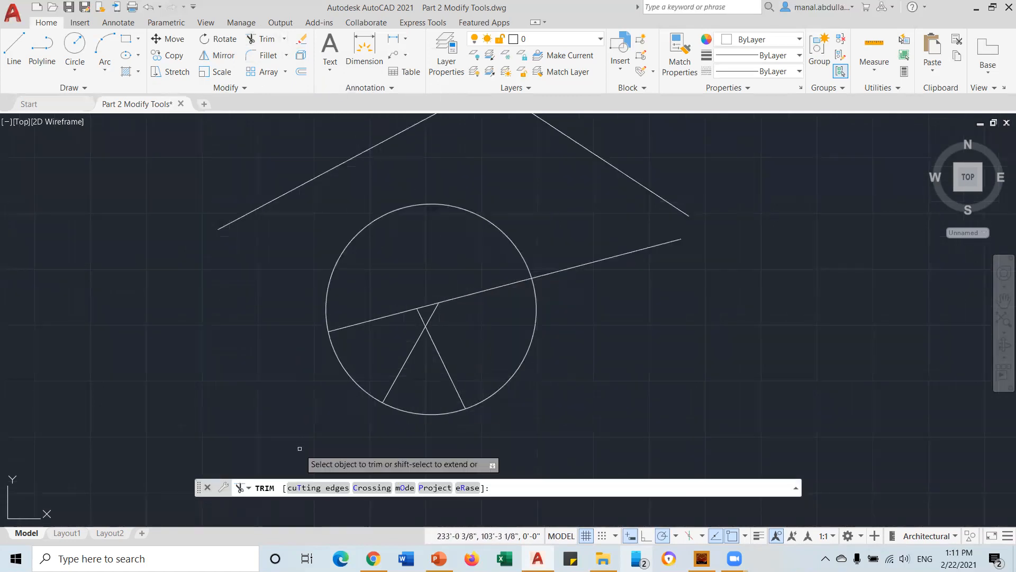
{"action": "left_click", "coordinate": [305, 488]}
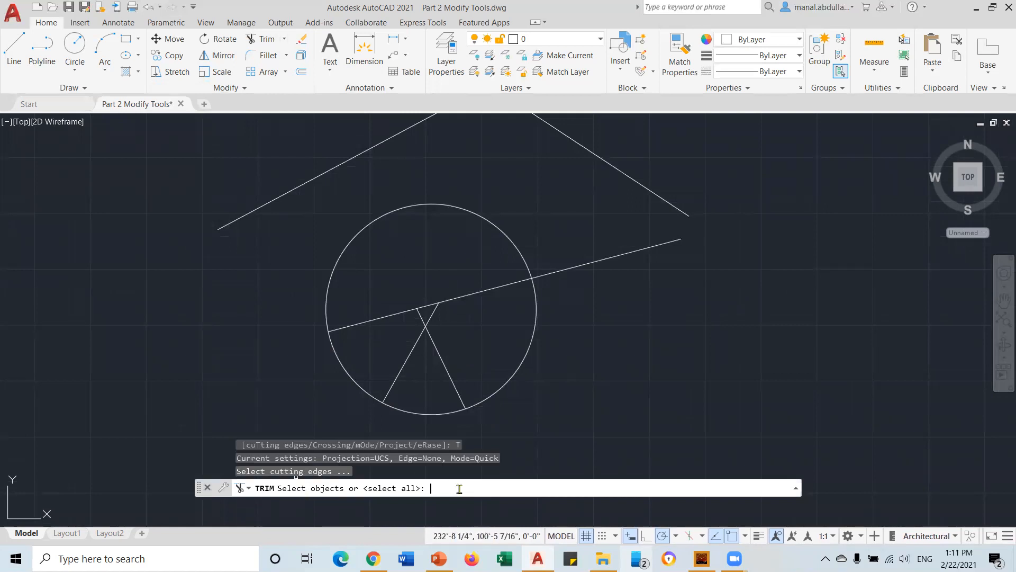
{"action": "key", "text": "Return"}
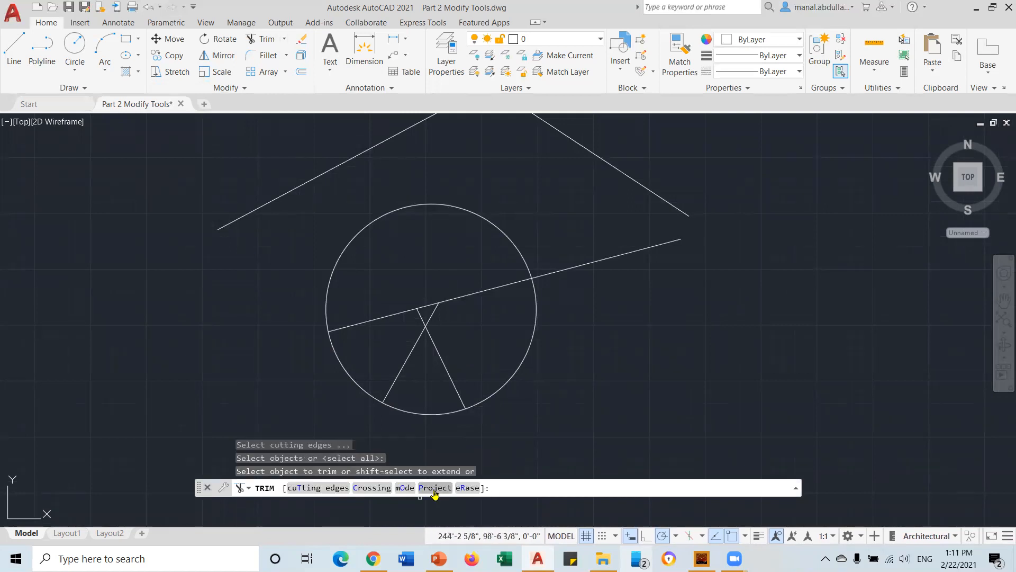
{"action": "left_click", "coordinate": [421, 318]}
{"action": "left_click", "coordinate": [429, 315]}
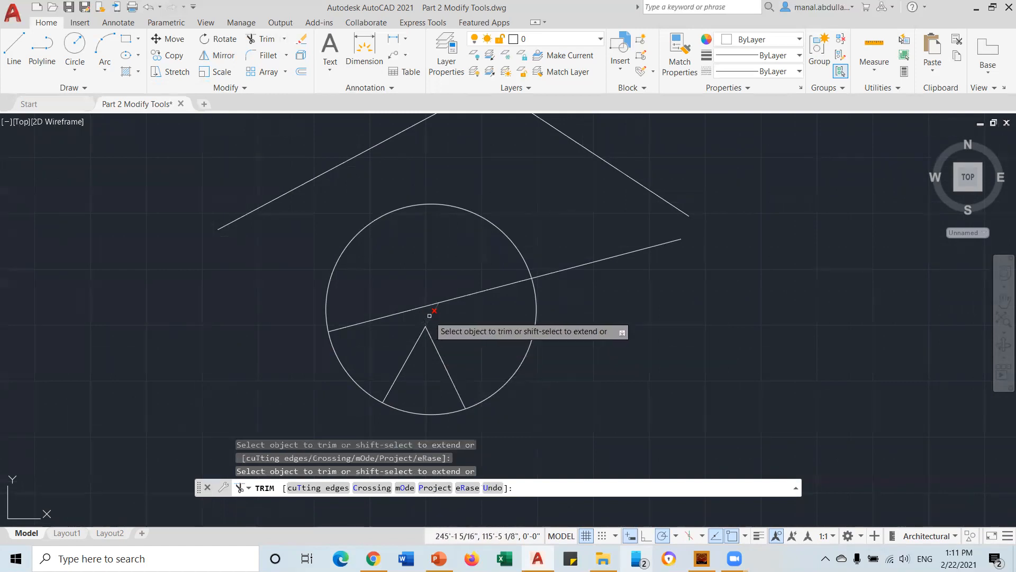
{"action": "key", "text": "Return"}
{"action": "scroll", "coordinate": [496, 329], "scroll_direction": "down", "scroll_amount": 2}
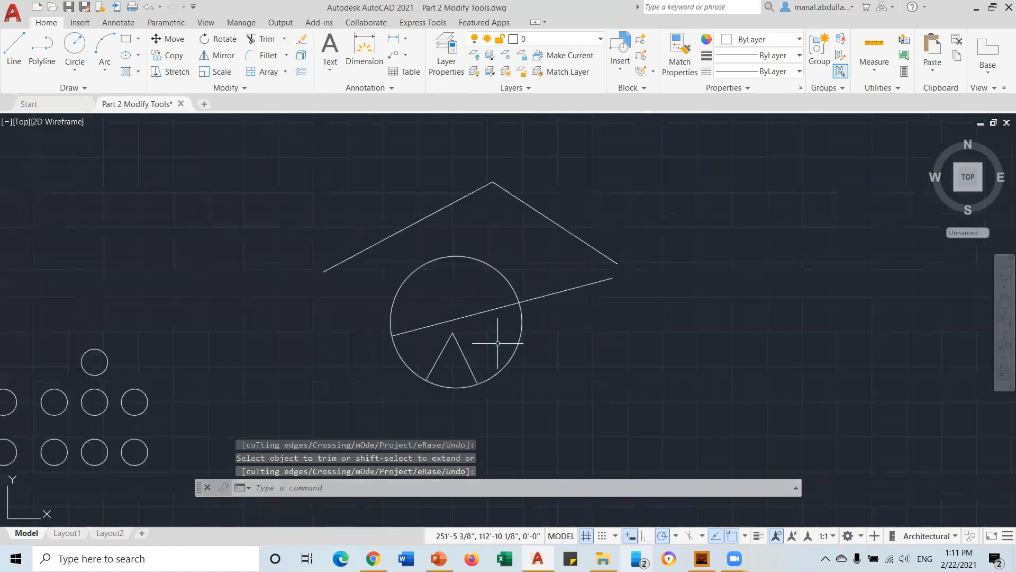
{"action": "left_click", "coordinate": [284, 39]}
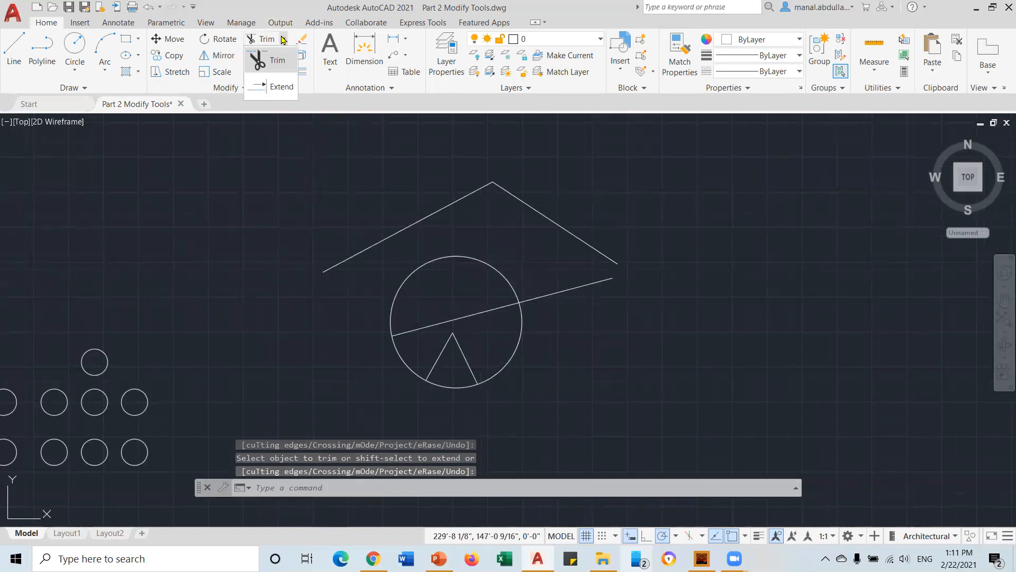
Extend the small triangle's right leg up to the upper-left roof line
{"action": "left_click", "coordinate": [273, 95]}
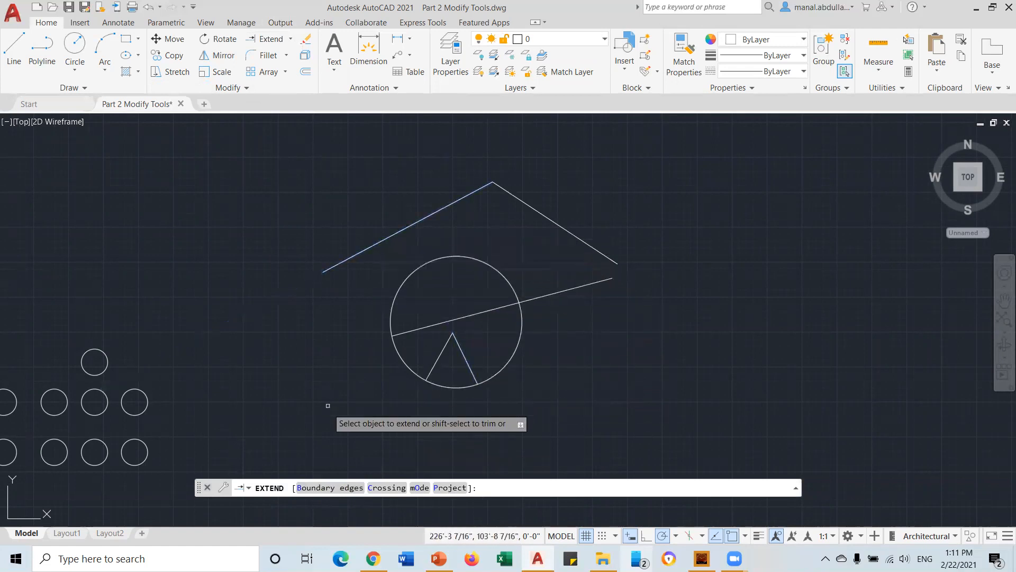
{"action": "left_click", "coordinate": [322, 487]}
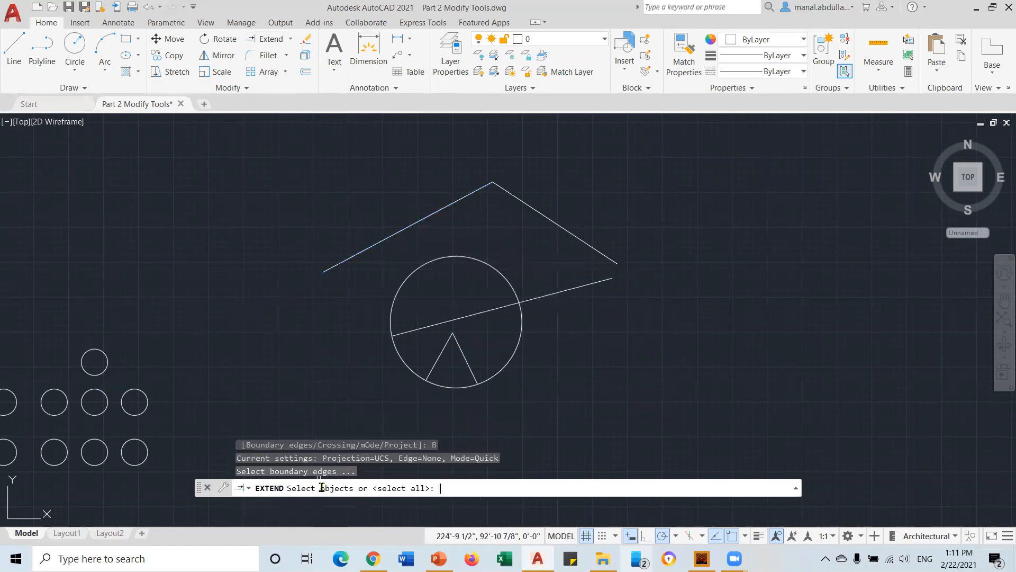
{"action": "left_click", "coordinate": [394, 234]}
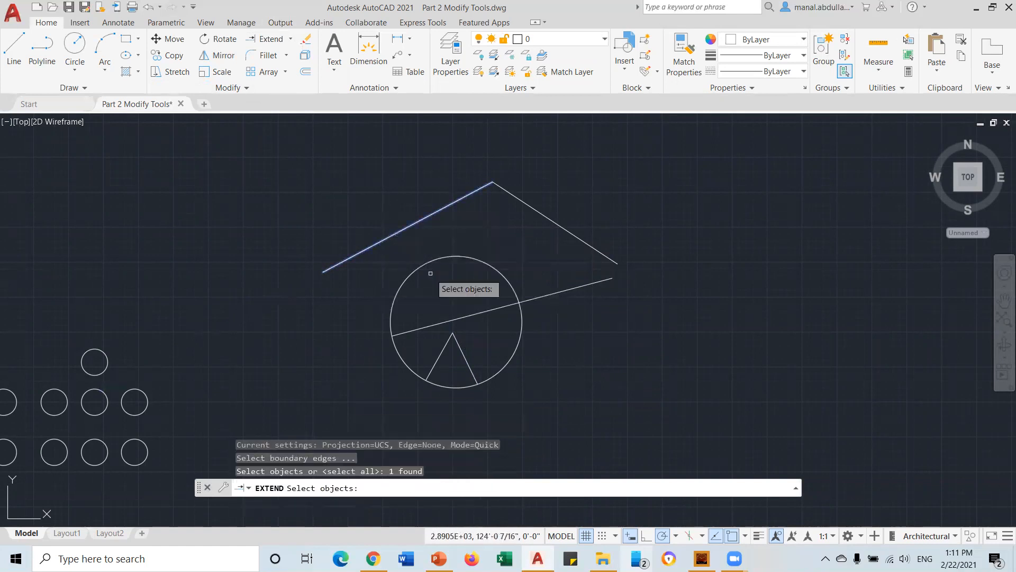
{"action": "left_click", "coordinate": [456, 340]}
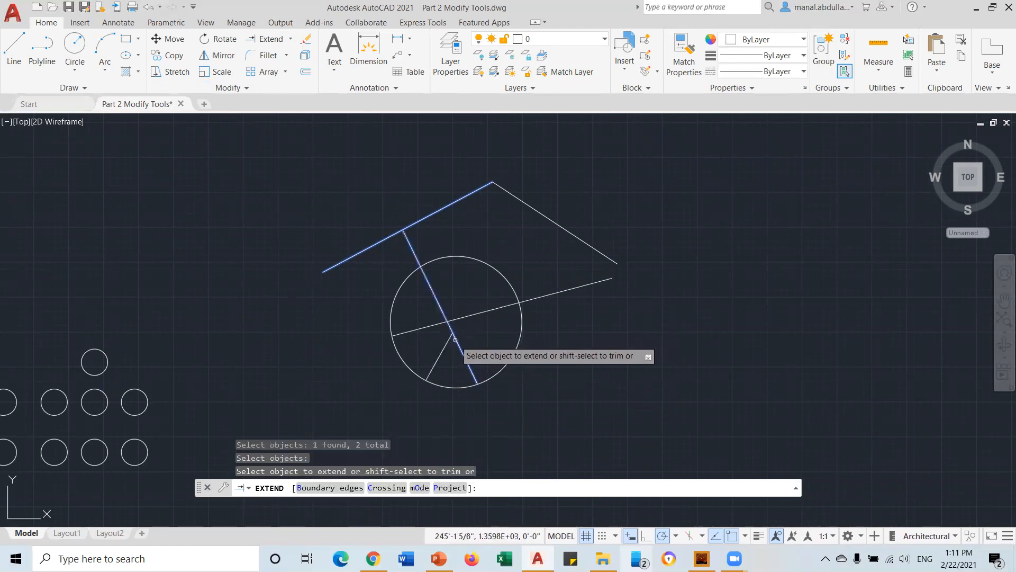
{"action": "left_click", "coordinate": [460, 338]}
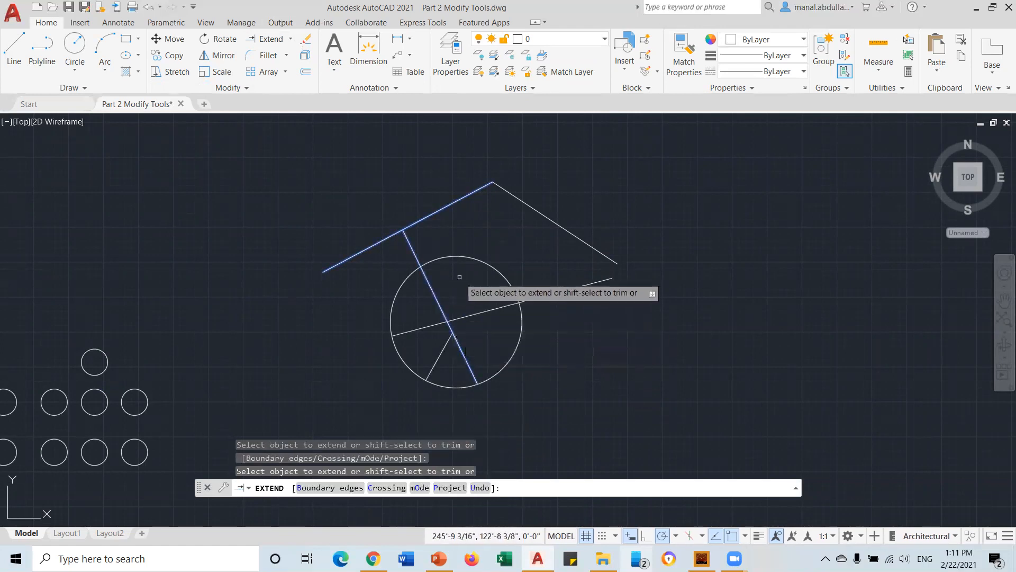
{"action": "key", "text": "Return"}
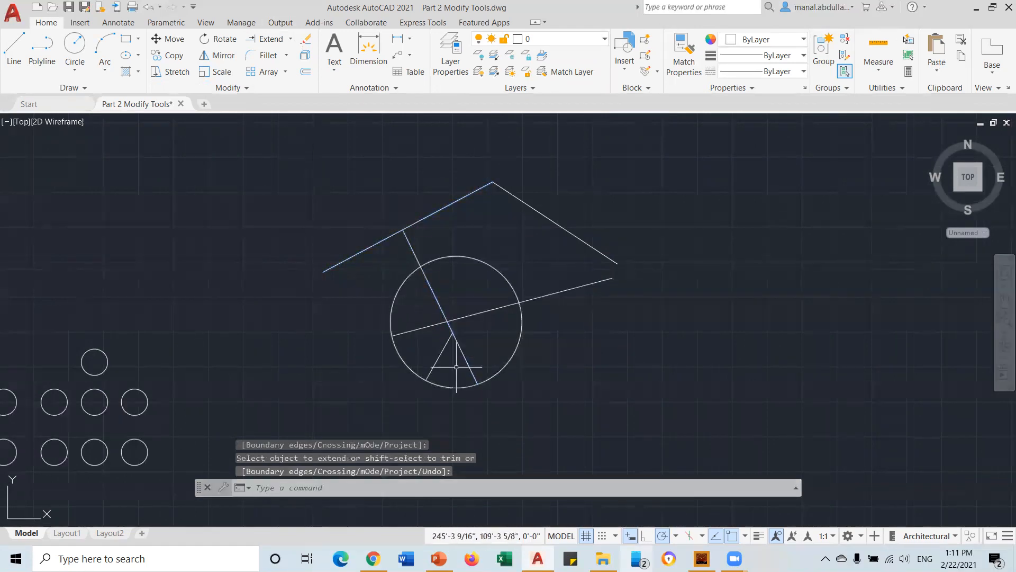
Extend the triangle's left leg past the circle edge to the right roof line
{"action": "left_click", "coordinate": [269, 40]}
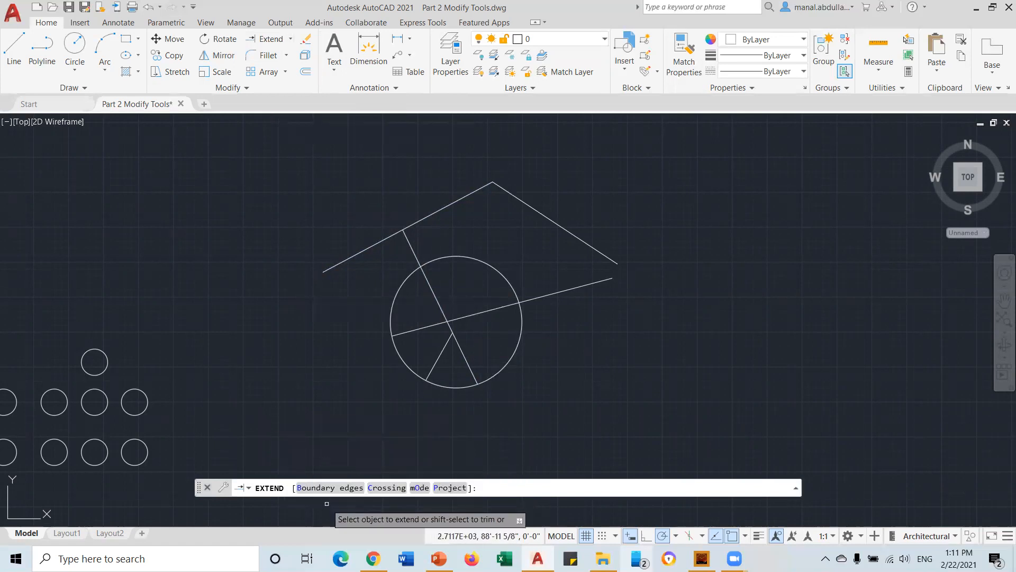
{"action": "left_click", "coordinate": [446, 340]}
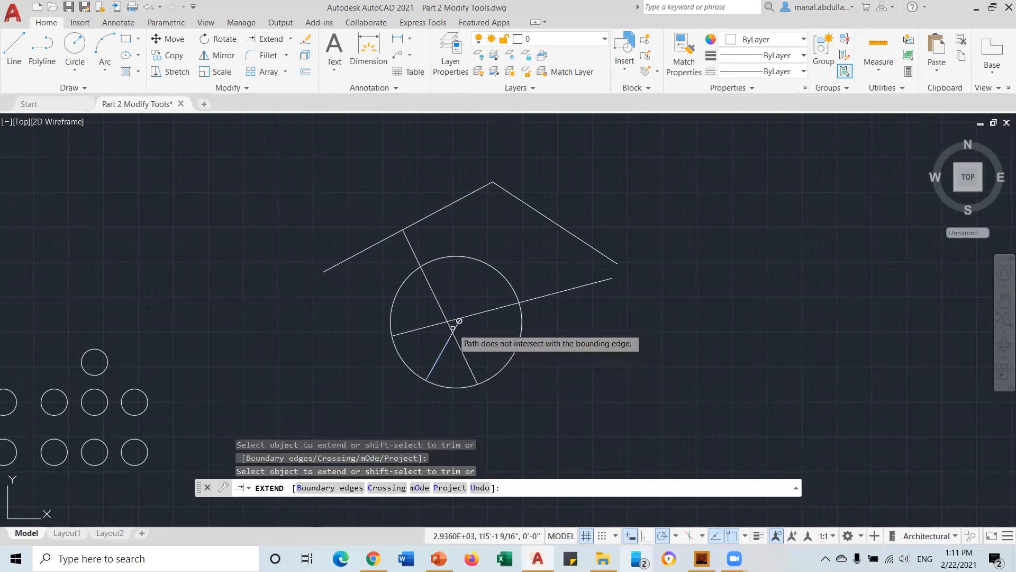
{"action": "left_click", "coordinate": [457, 325]}
{"action": "left_click", "coordinate": [483, 278]}
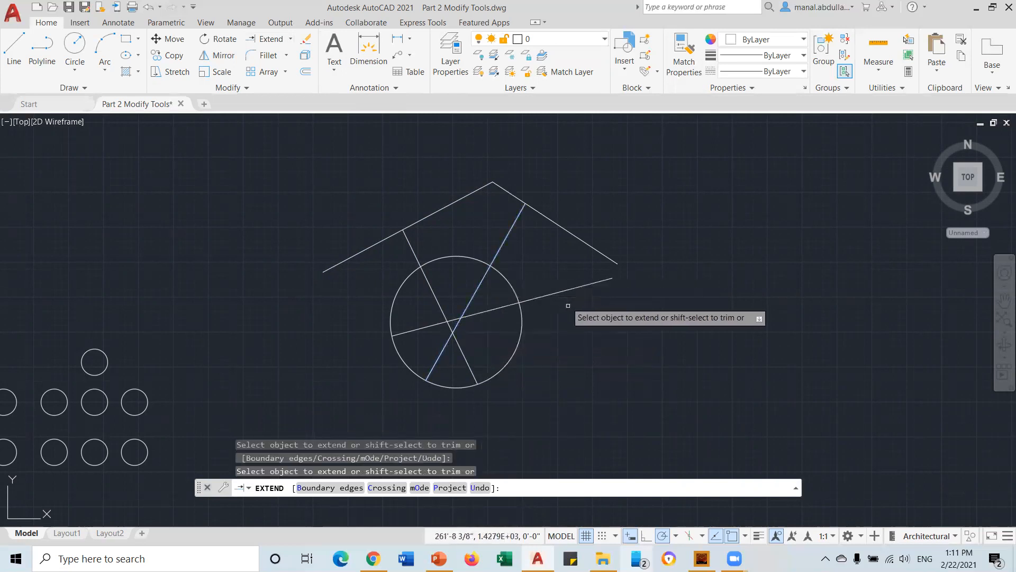
{"action": "key", "text": "Return"}
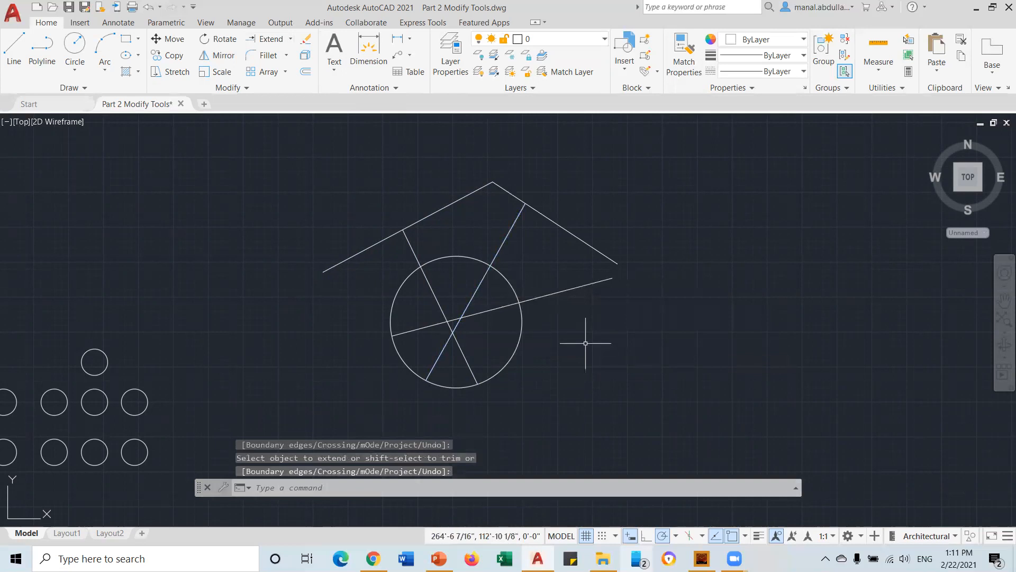
{"action": "left_click", "coordinate": [267, 38]}
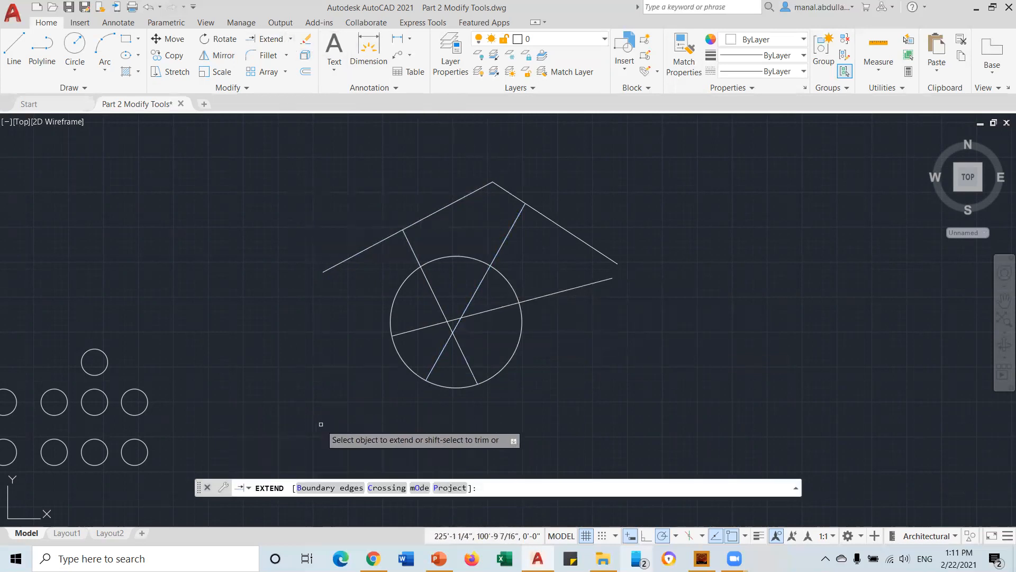
Choose the right and left roof lines as boundary edges for Extend
{"action": "left_click", "coordinate": [322, 488]}
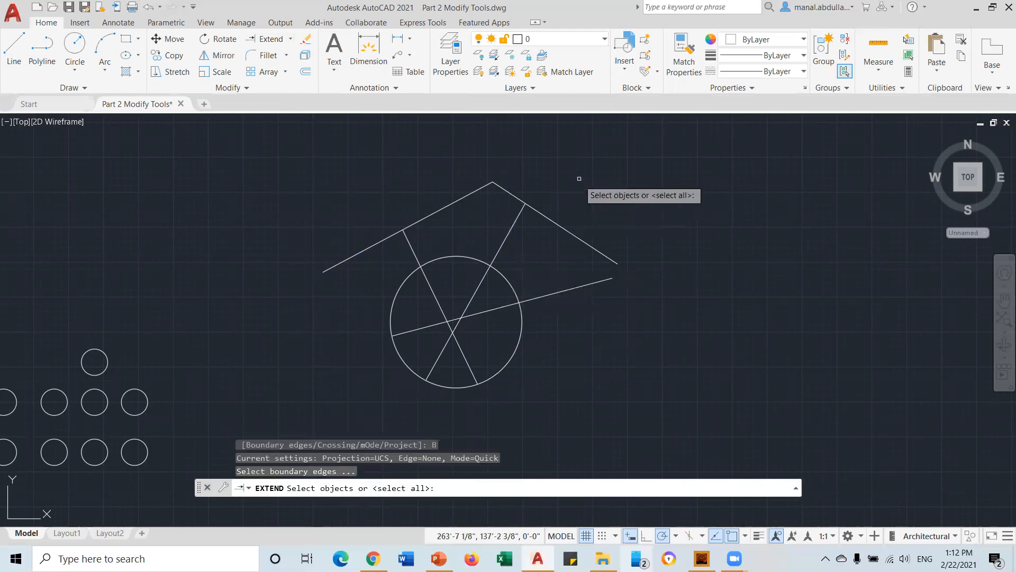
{"action": "left_click", "coordinate": [511, 195]}
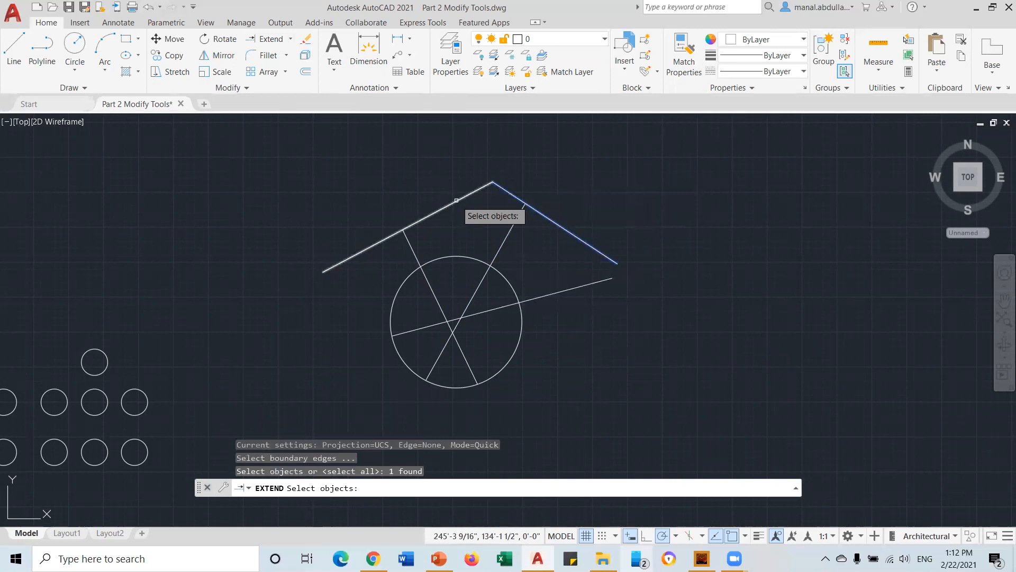
{"action": "left_click", "coordinate": [455, 201]}
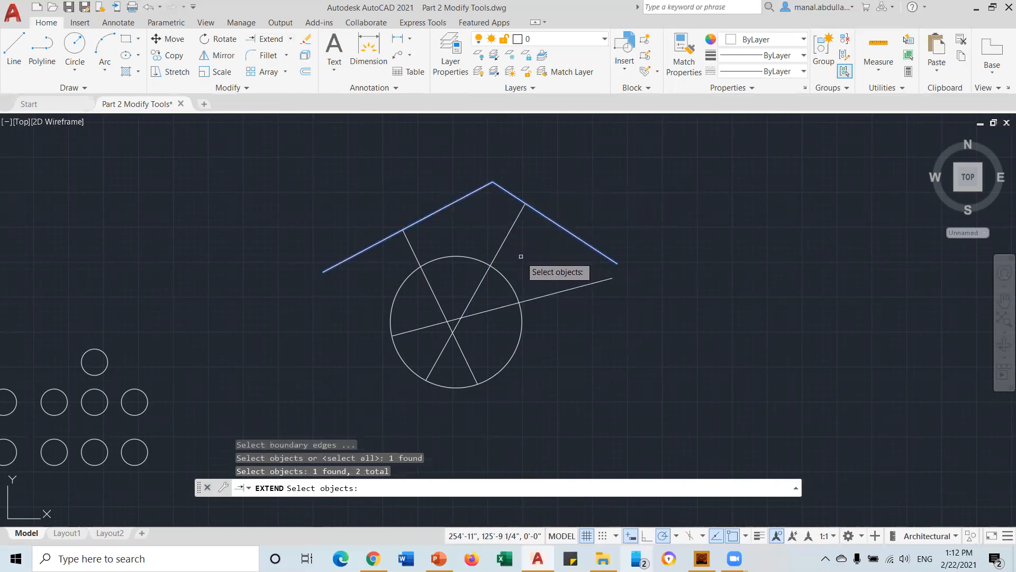
{"action": "key", "text": "Return"}
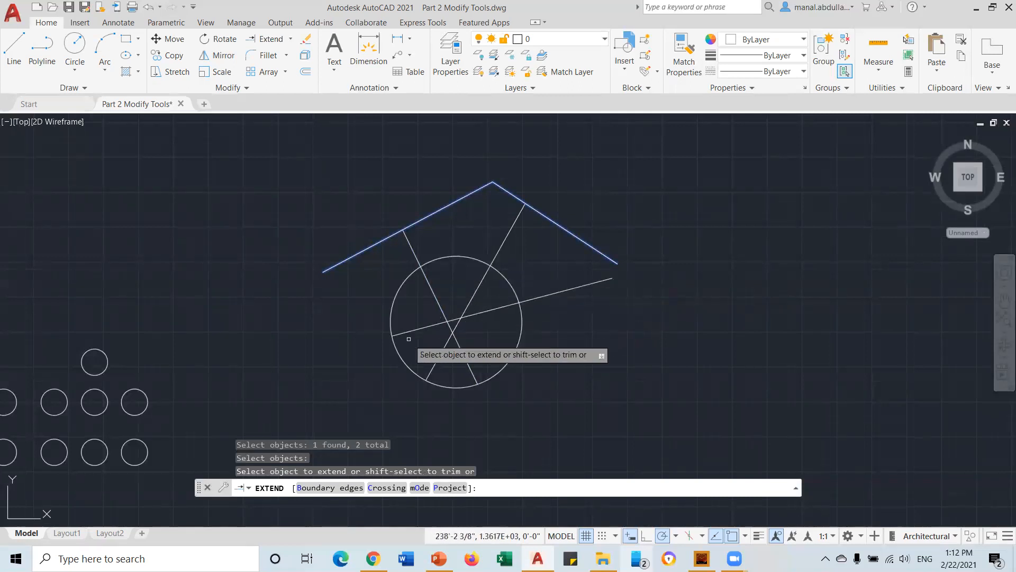
{"action": "key", "text": "Return"}
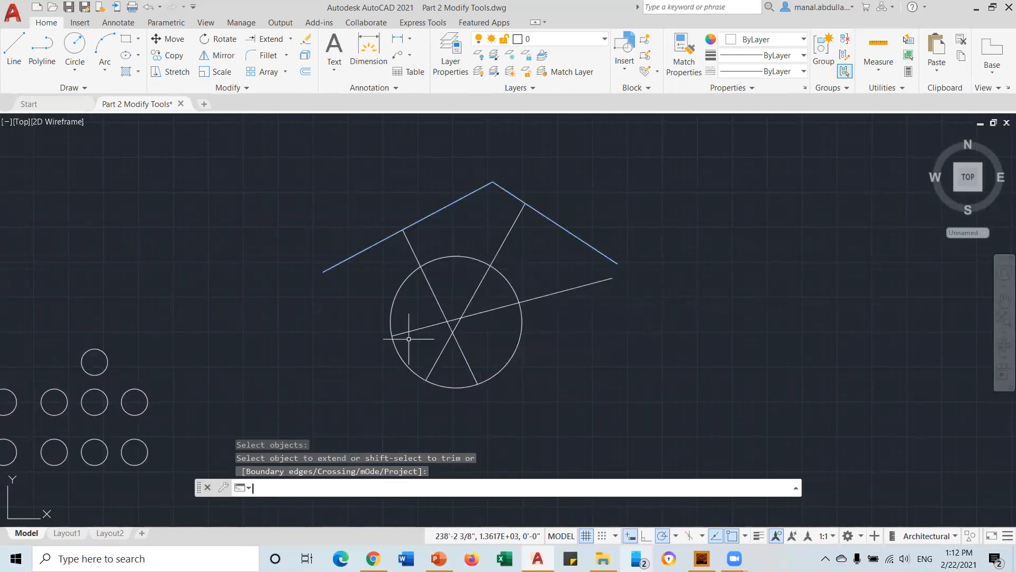
Extend the long crossing line and upper-left roof line down-left to the small circles
{"action": "left_click", "coordinate": [267, 41]}
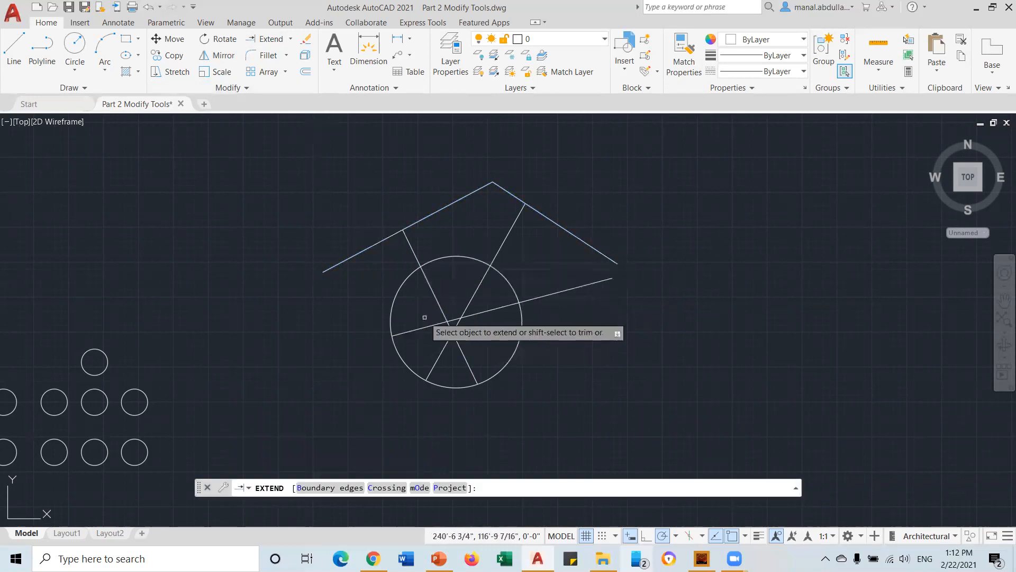
{"action": "left_click", "coordinate": [408, 333]}
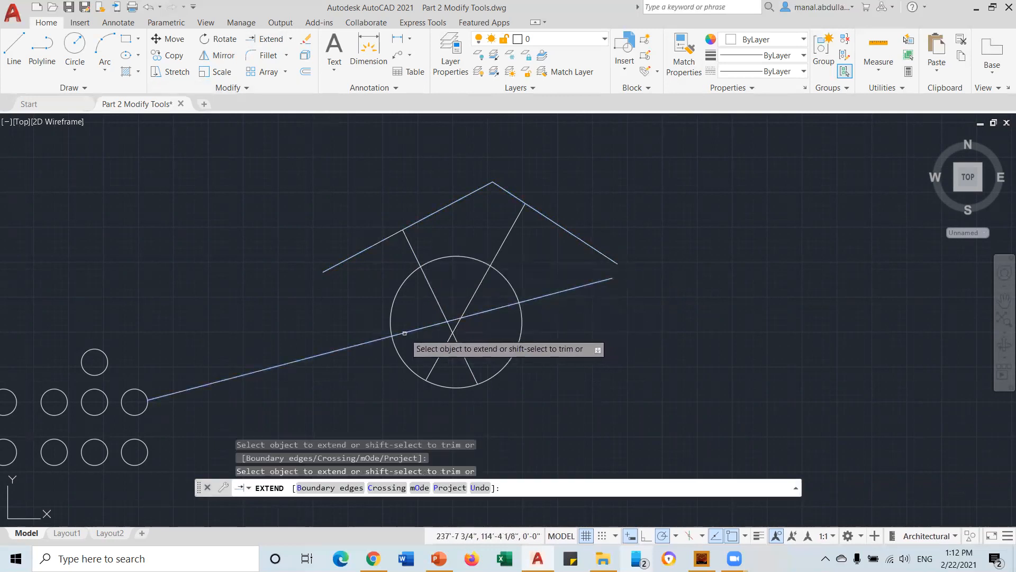
{"action": "left_click", "coordinate": [350, 257]}
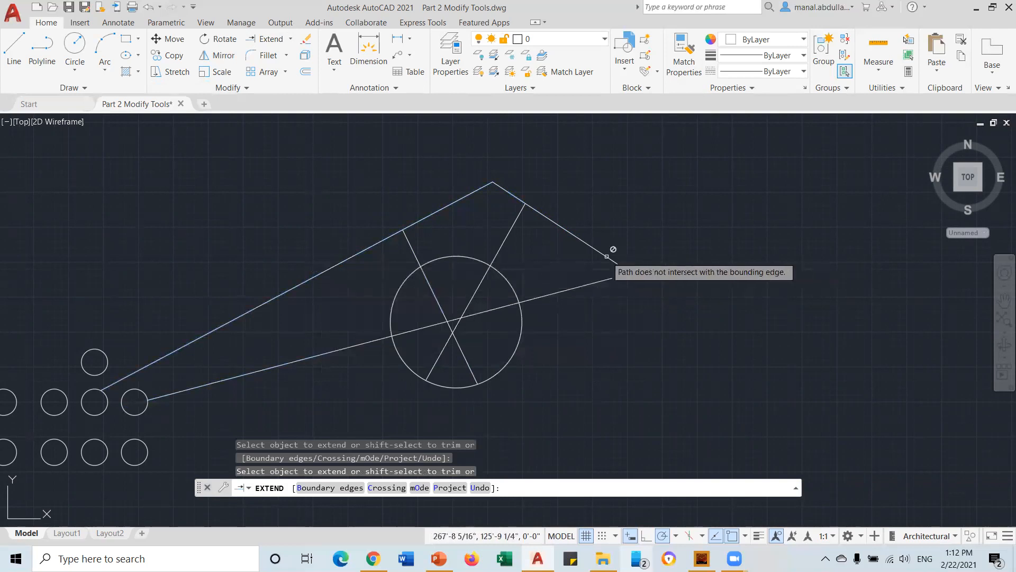
{"action": "key", "text": "Return"}
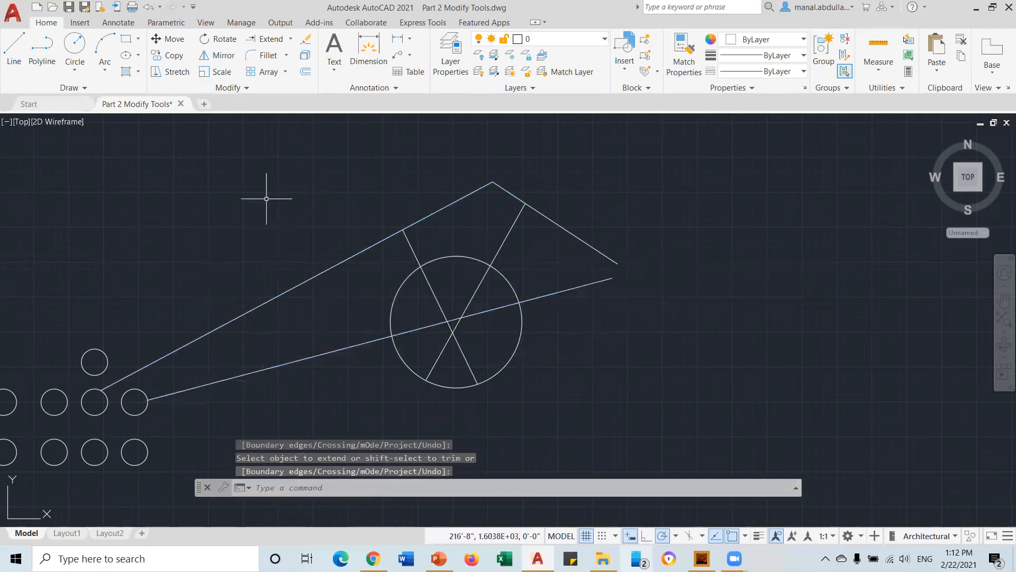
{"action": "left_click", "coordinate": [290, 39]}
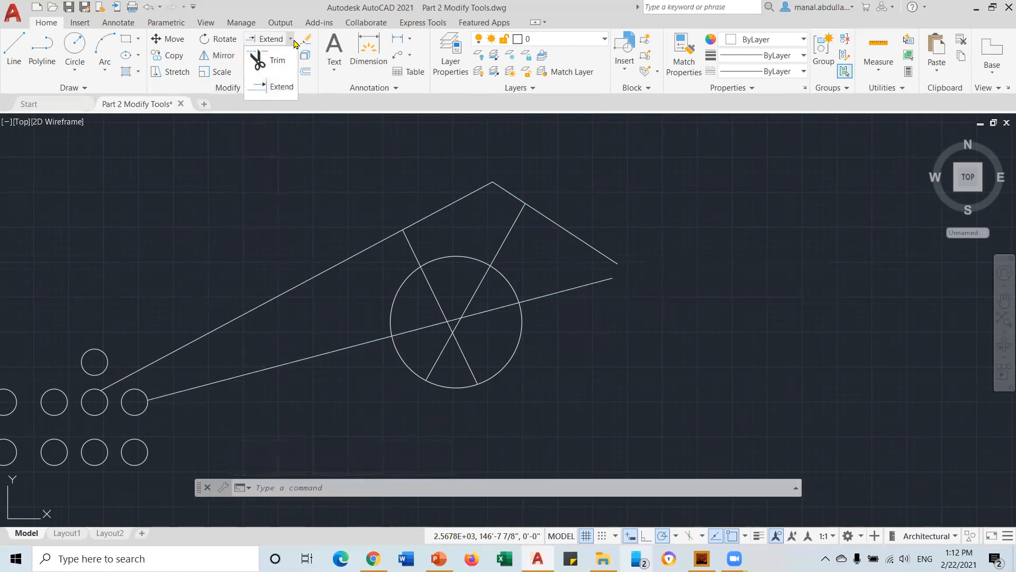
{"action": "left_click", "coordinate": [291, 42]}
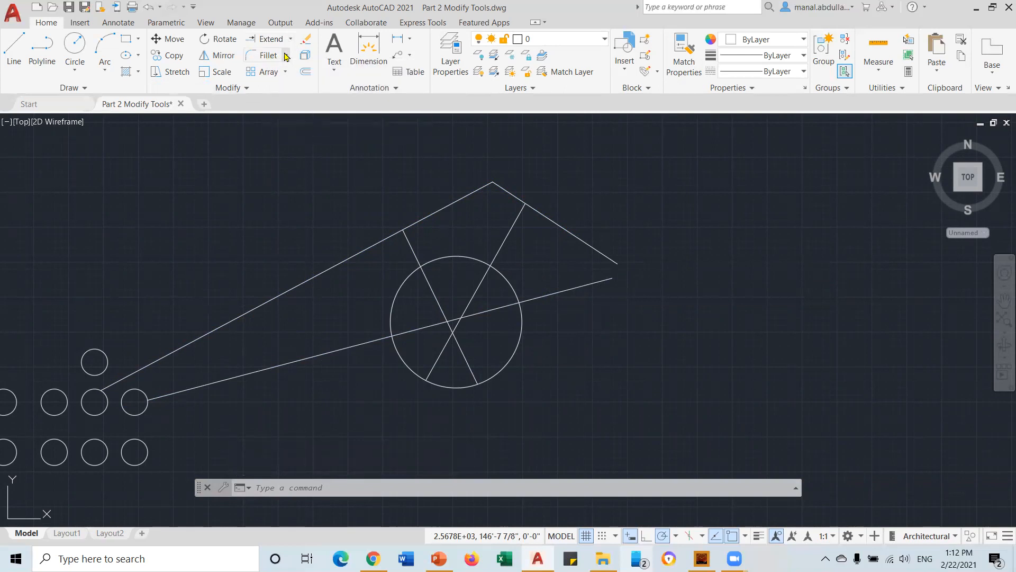
{"action": "left_click", "coordinate": [286, 56]}
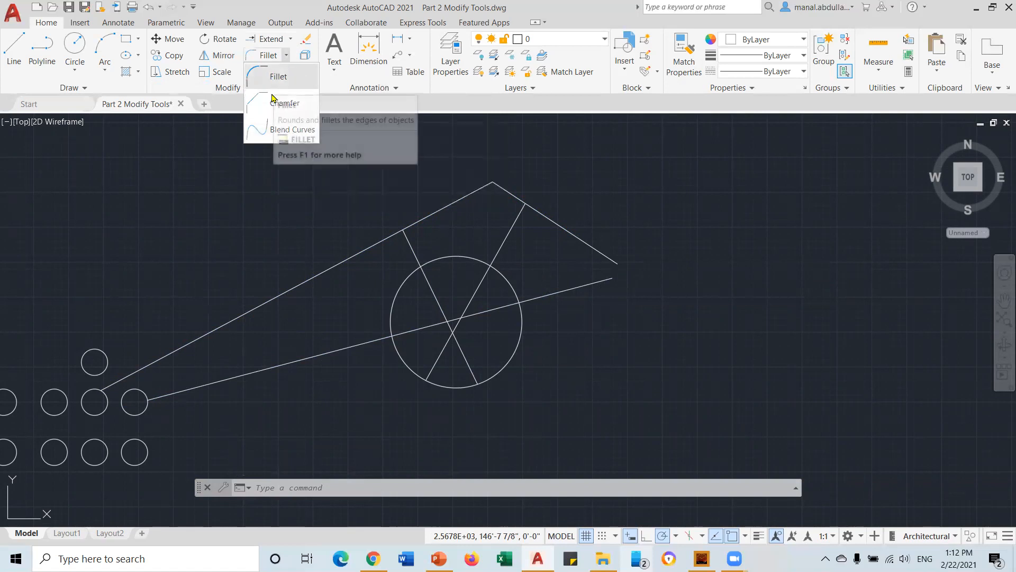
{"action": "left_click", "coordinate": [285, 56]}
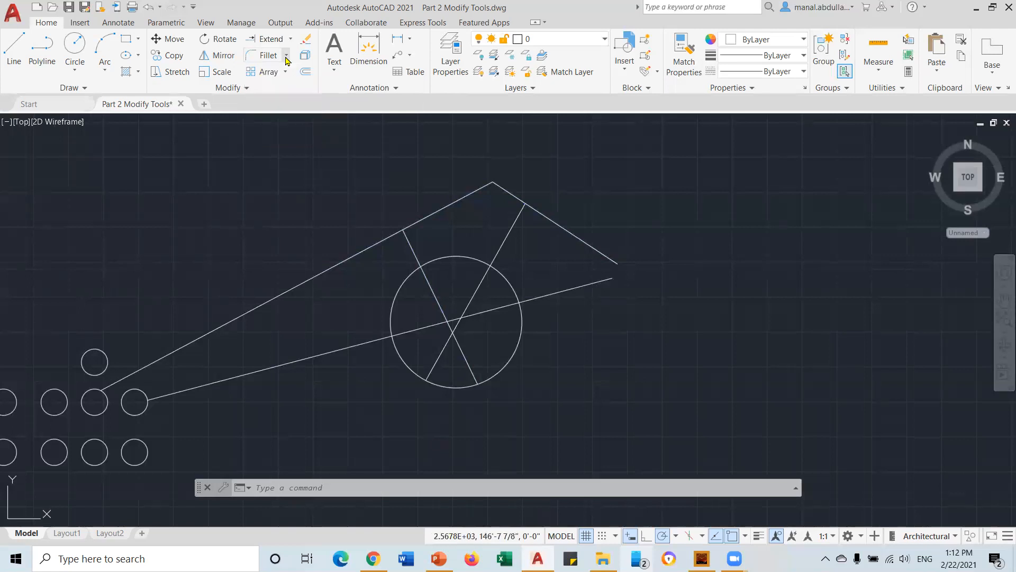
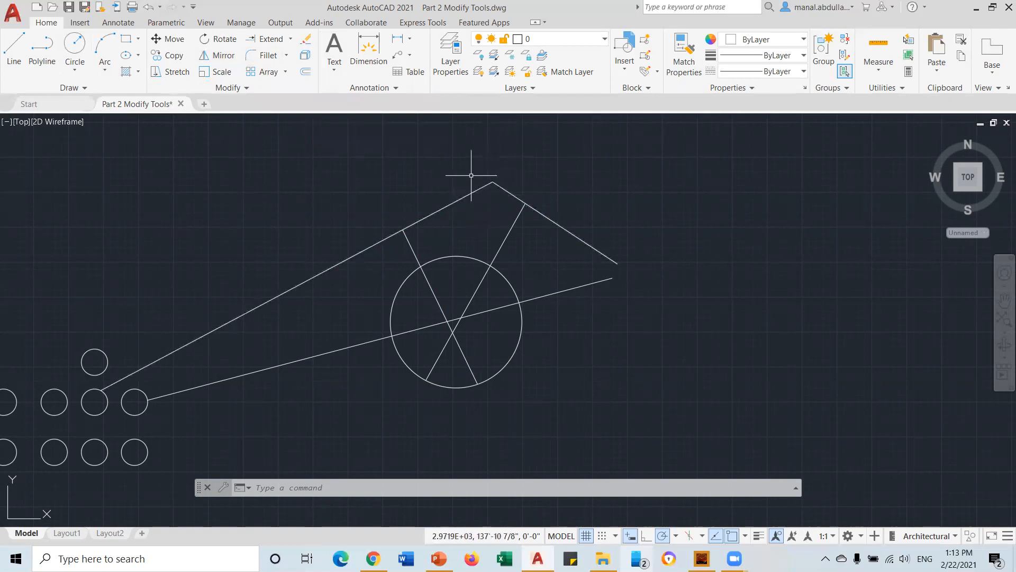
Fillet the apex where the two upper lines meet using a 3' radius
{"action": "left_click", "coordinate": [267, 55]}
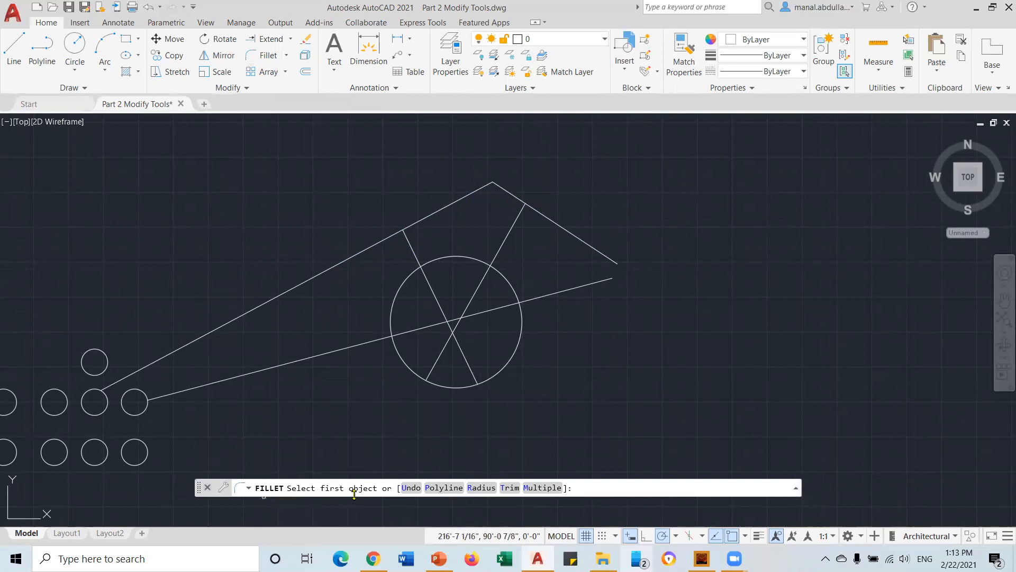
{"action": "left_click", "coordinate": [482, 488]}
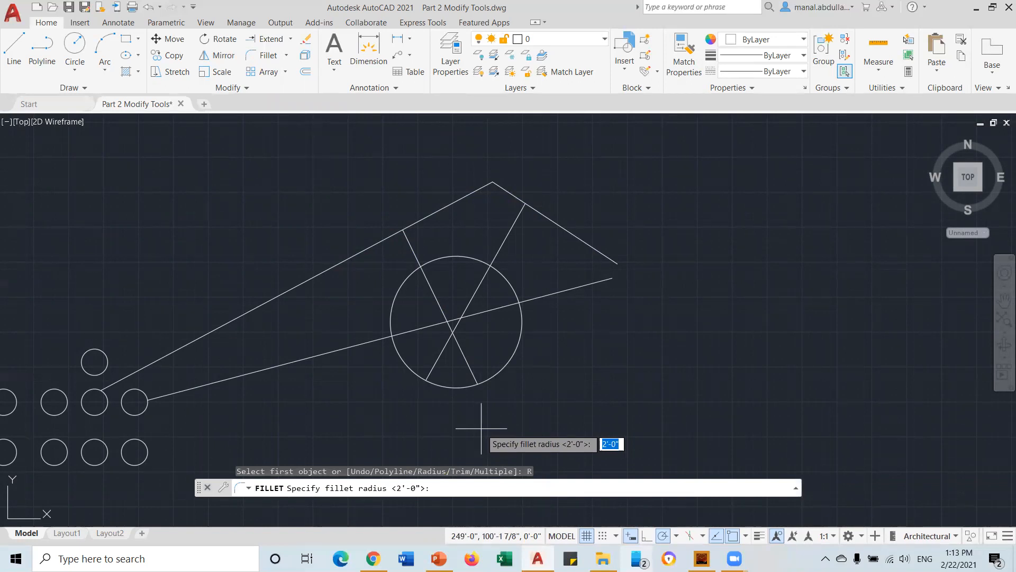
{"action": "type", "text": "3"}
{"action": "key", "text": "Return"}
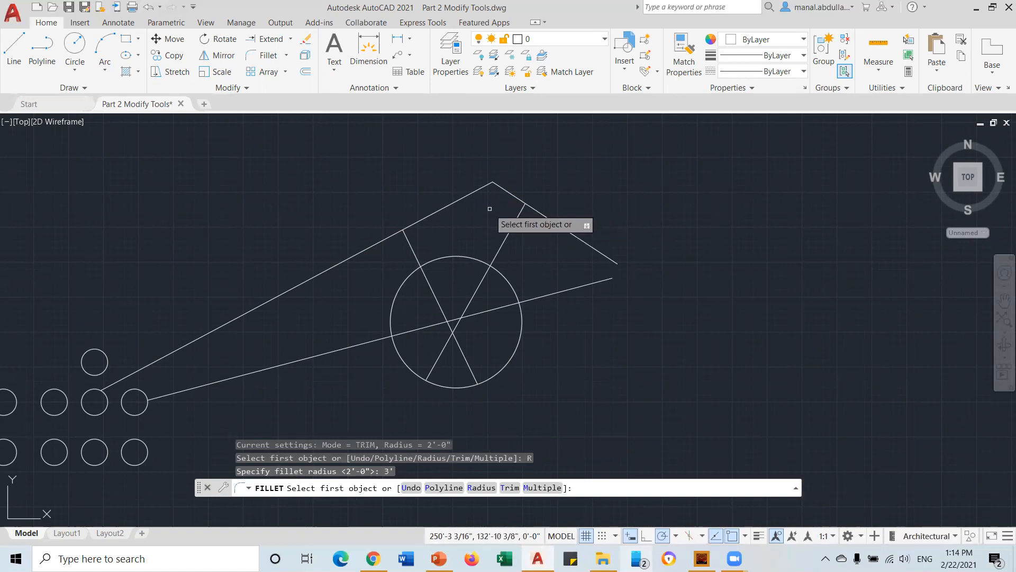
{"action": "left_click", "coordinate": [474, 189]}
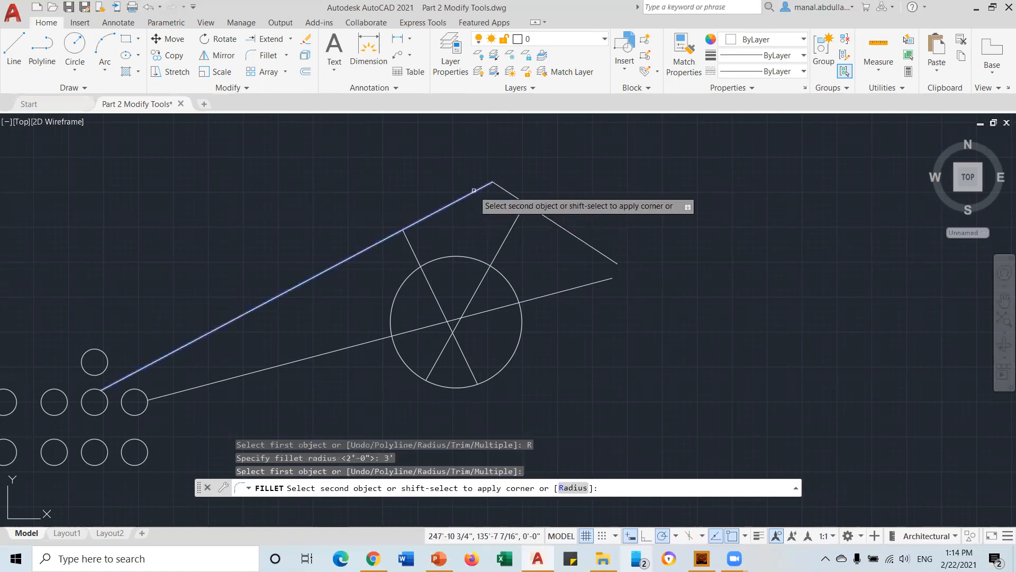
{"action": "left_click", "coordinate": [504, 190]}
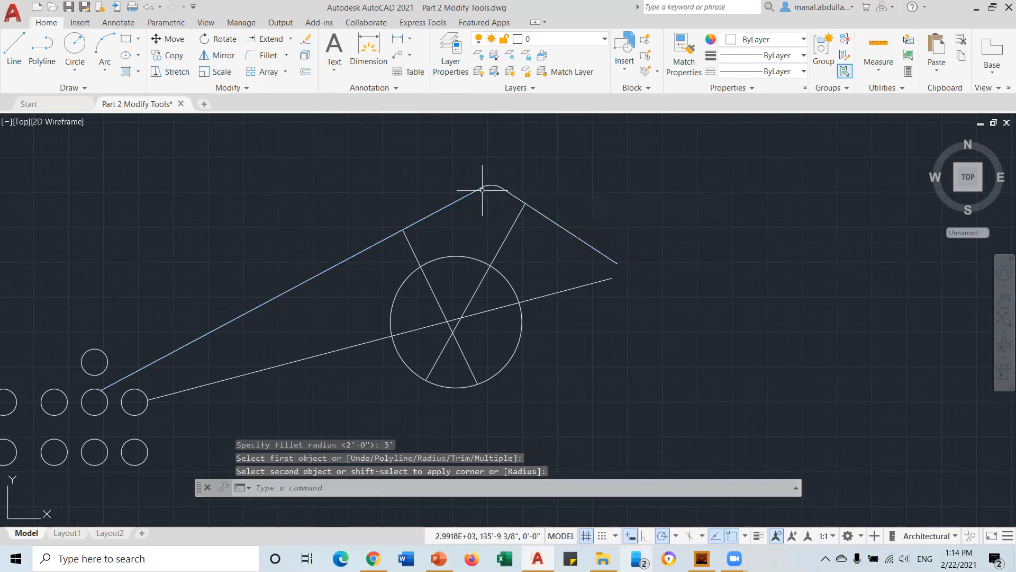
{"action": "scroll", "coordinate": [494, 196], "scroll_direction": "up", "scroll_amount": 2}
{"action": "scroll", "coordinate": [494, 195], "scroll_direction": "up", "scroll_amount": 2}
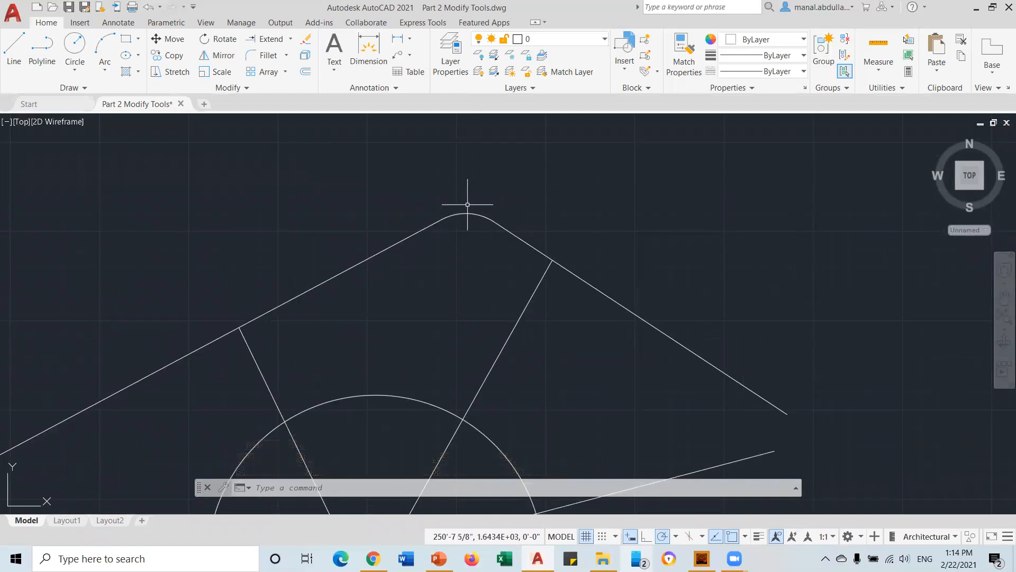
{"action": "scroll", "coordinate": [465, 216], "scroll_direction": "down", "scroll_amount": 4}
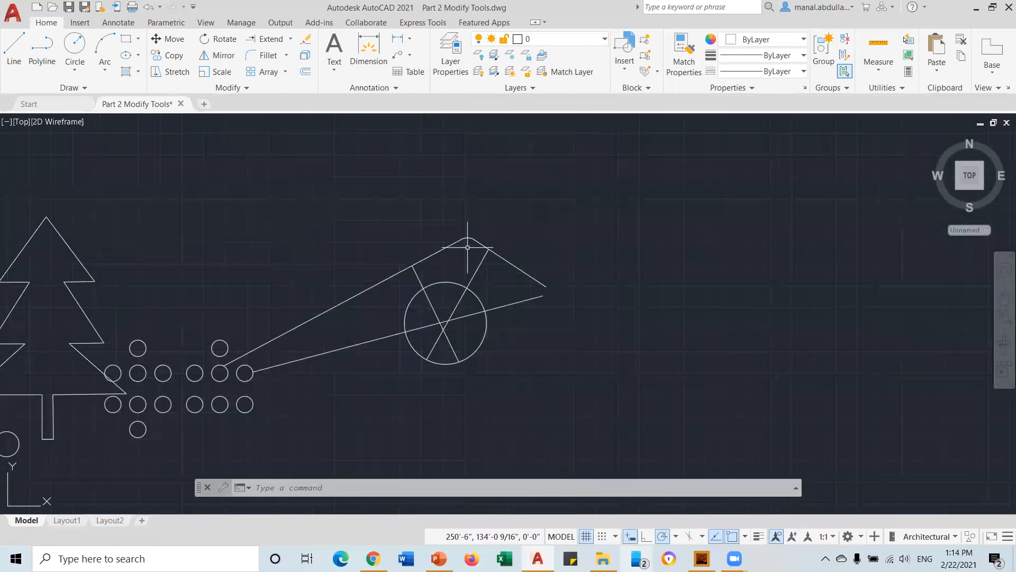
Draw a rectangle to the right of the wheel
{"action": "left_click", "coordinate": [126, 39]}
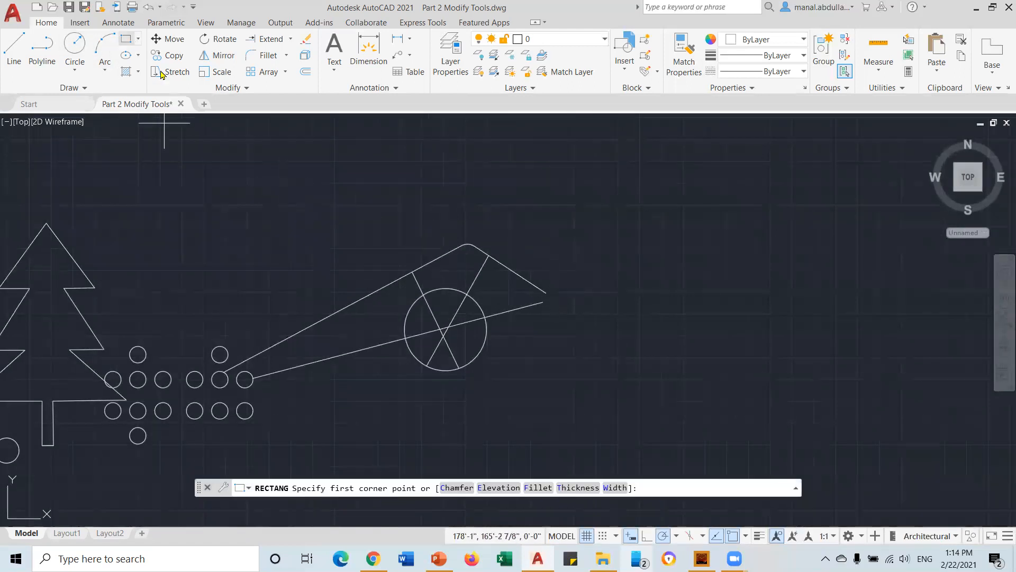
{"action": "left_click", "coordinate": [609, 333]}
{"action": "left_click", "coordinate": [693, 236]}
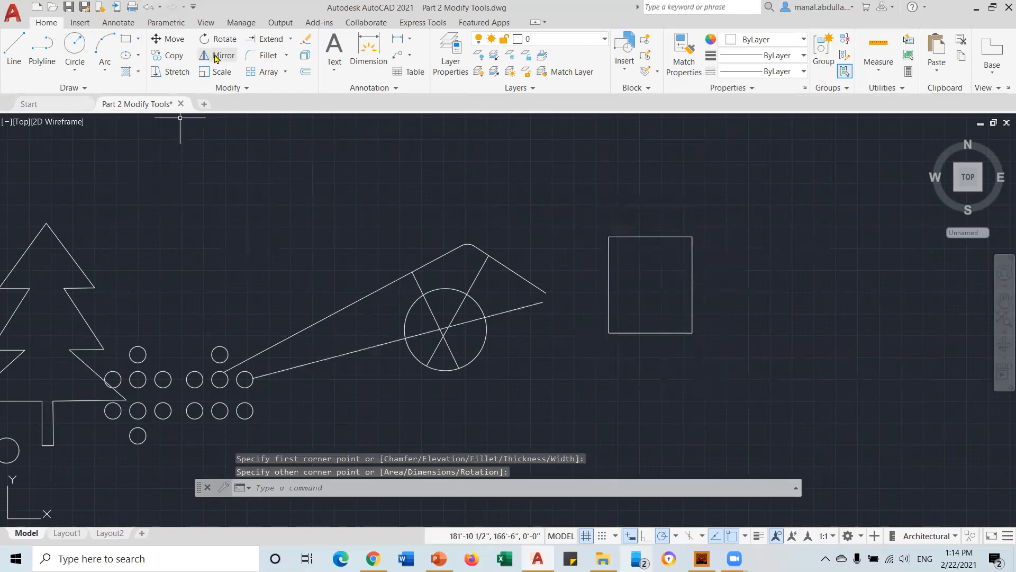
Fillet the rectangle's top-left and top-right corners with a 3' radius
{"action": "left_click", "coordinate": [267, 55]}
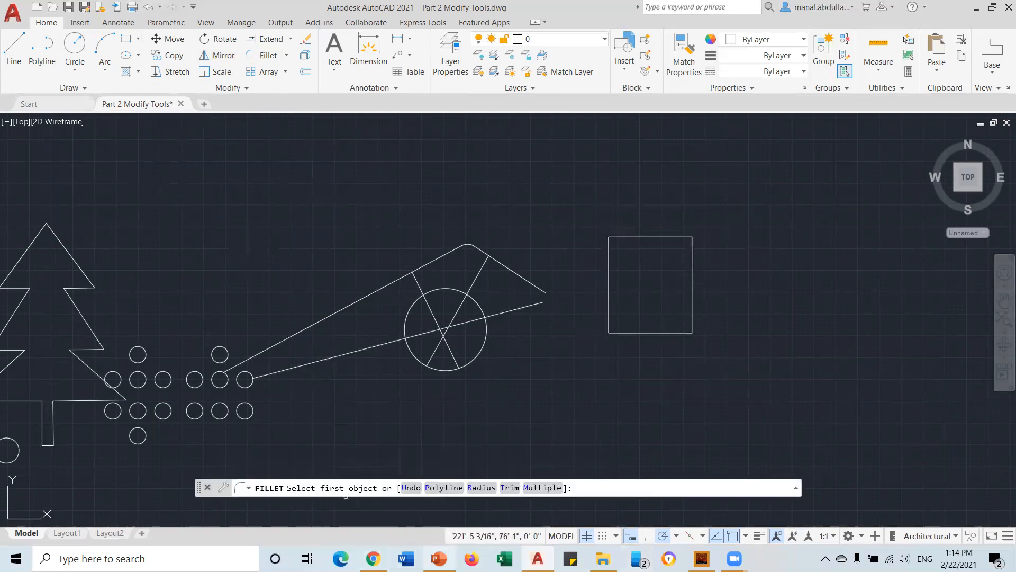
{"action": "left_click", "coordinate": [481, 488]}
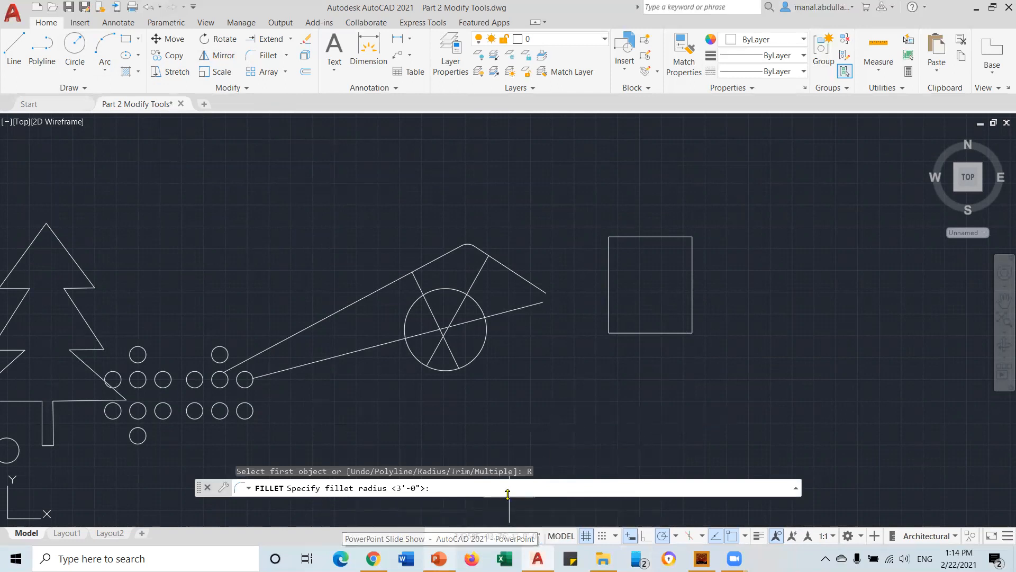
{"action": "key", "text": "Return"}
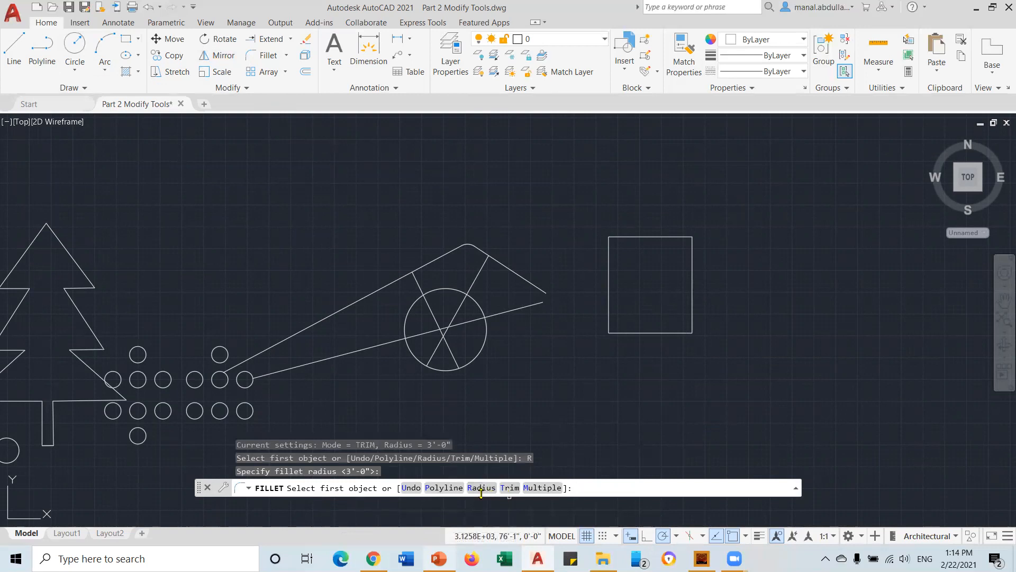
{"action": "left_click", "coordinate": [615, 236]}
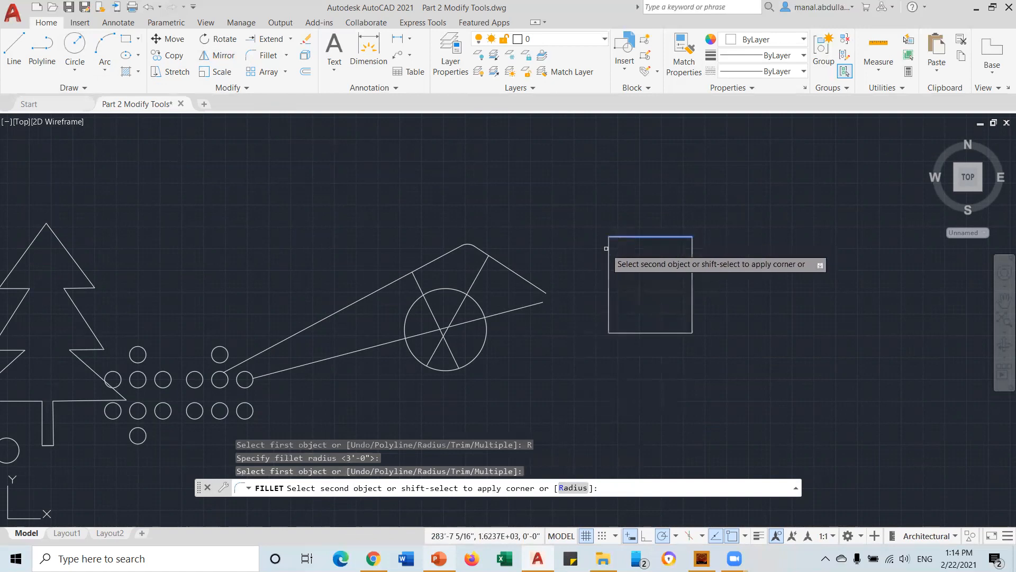
{"action": "left_click", "coordinate": [609, 258]}
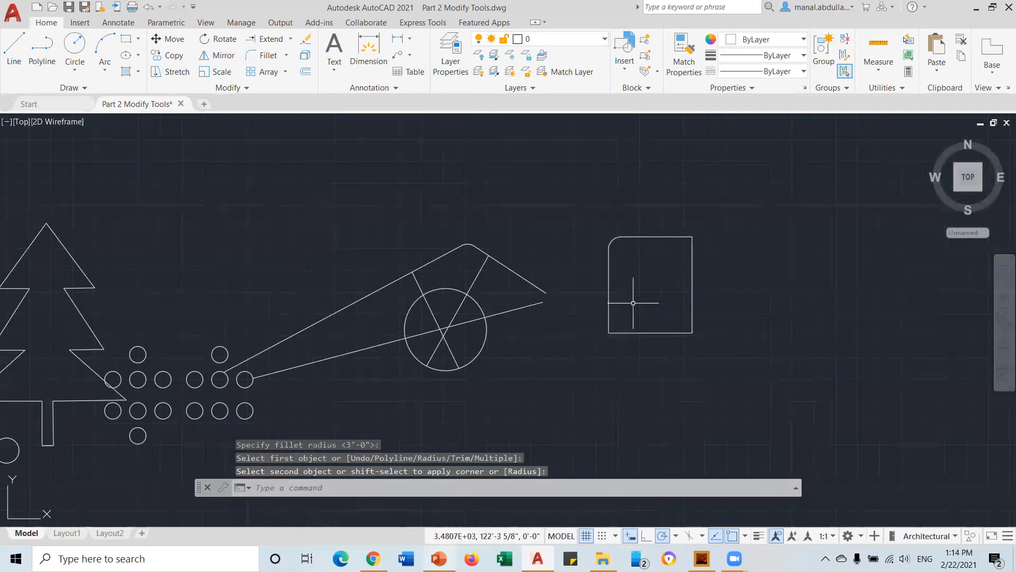
{"action": "key", "text": "Return"}
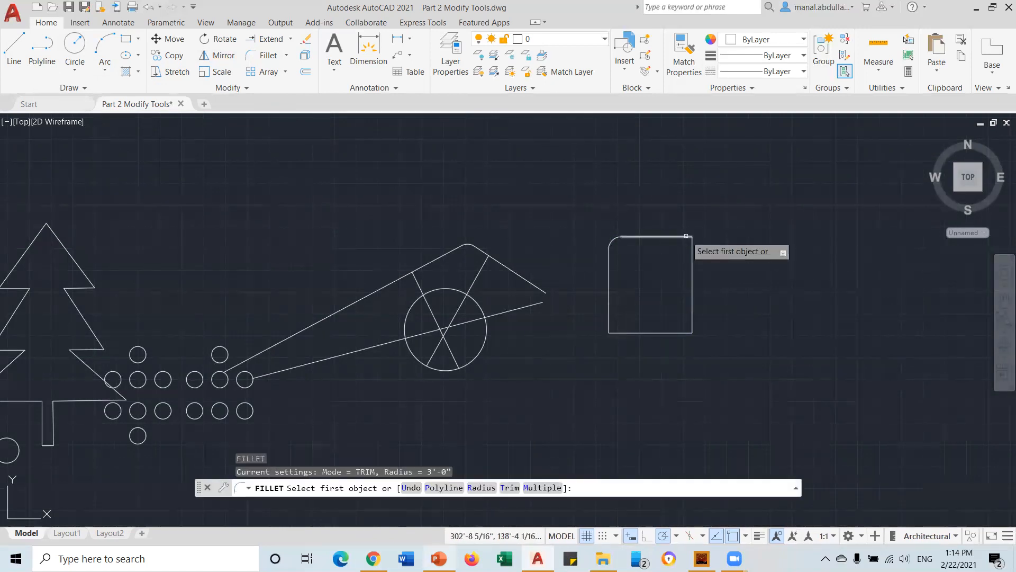
{"action": "left_click", "coordinate": [686, 236]}
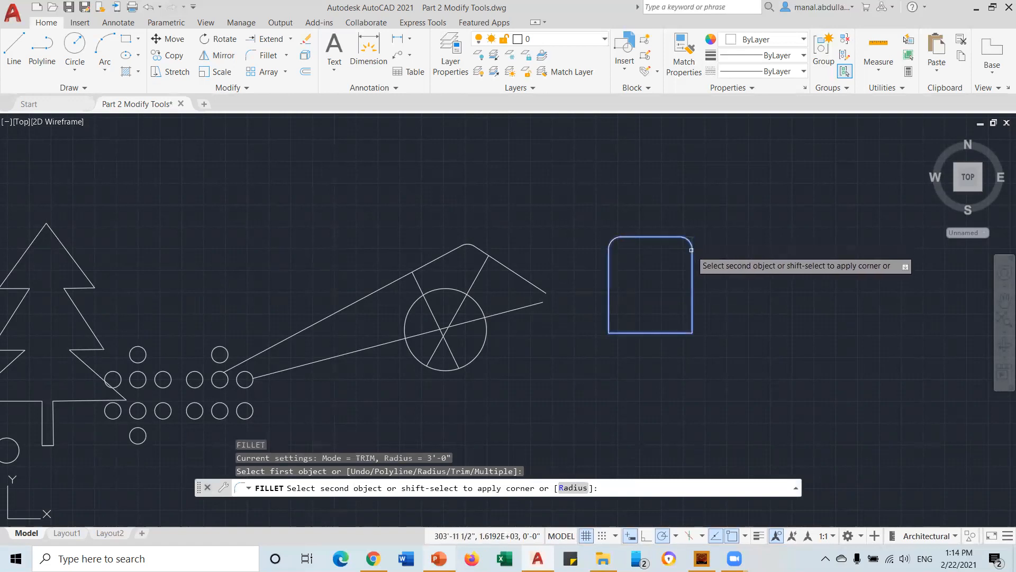
{"action": "left_click", "coordinate": [692, 253]}
{"action": "key", "text": "Return"}
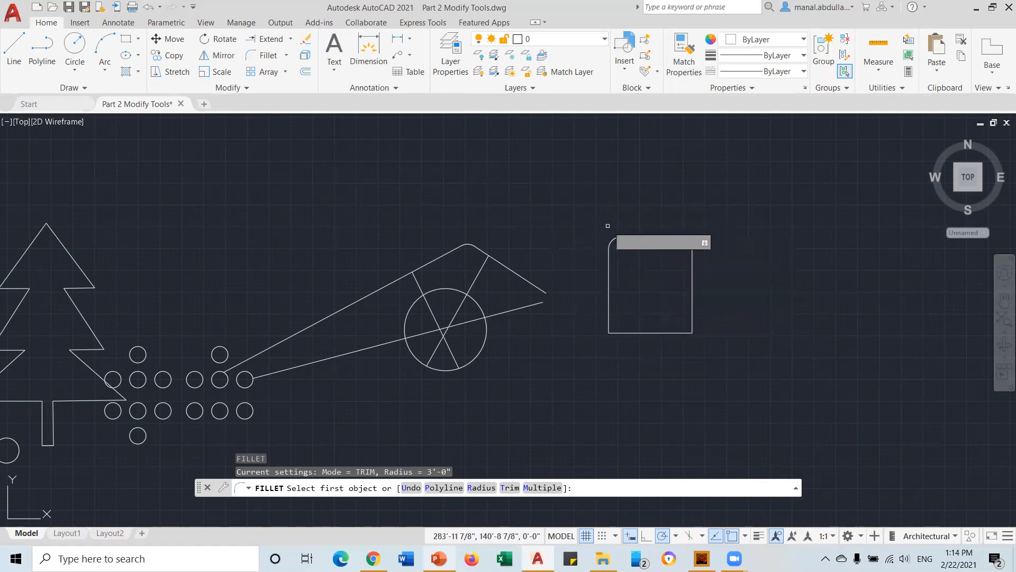
{"action": "left_click", "coordinate": [126, 39]}
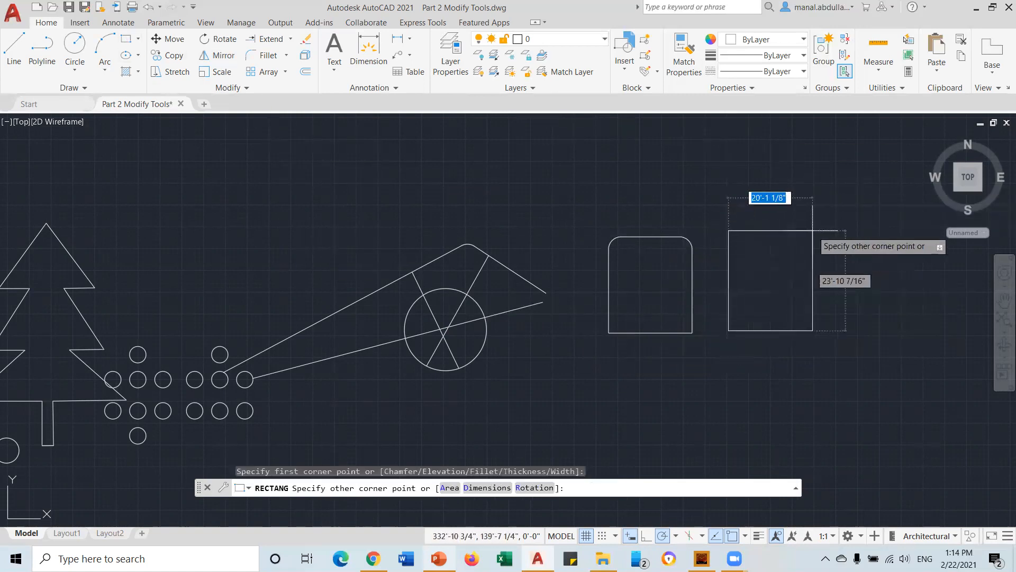
Complete the second rectangle and fillet all its corners at 3.5' with the Polyline option
{"action": "left_click", "coordinate": [812, 231]}
{"action": "left_click", "coordinate": [268, 56]}
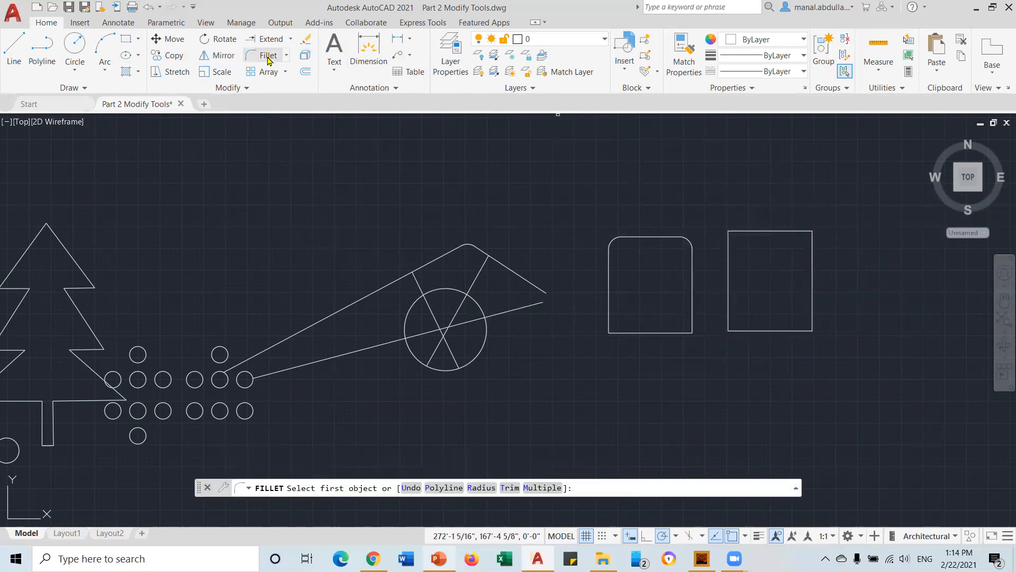
{"action": "left_click", "coordinate": [481, 487]}
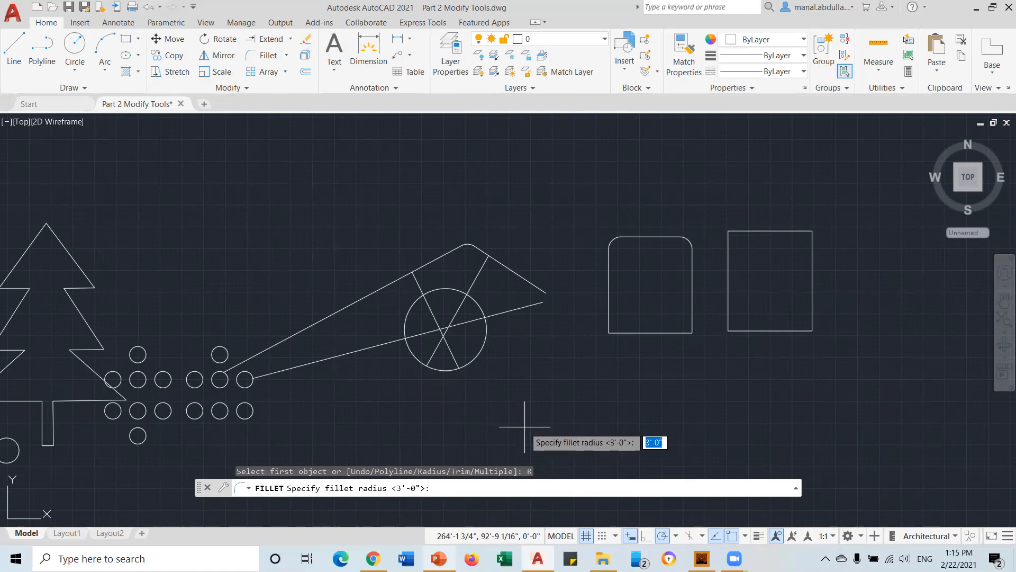
{"action": "type", "text": "3.5'"}
{"action": "key", "text": "Return"}
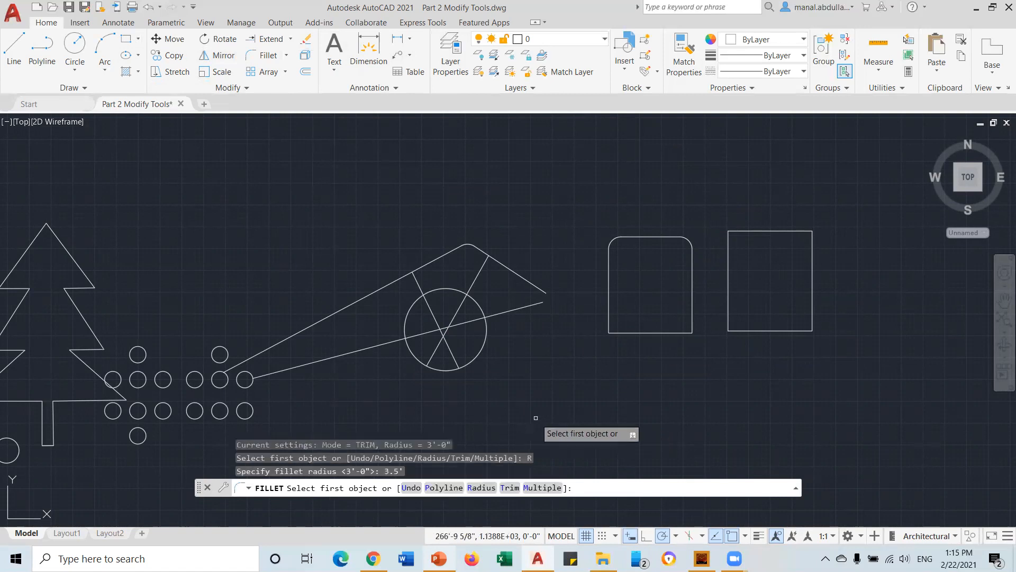
{"action": "left_click", "coordinate": [442, 487]}
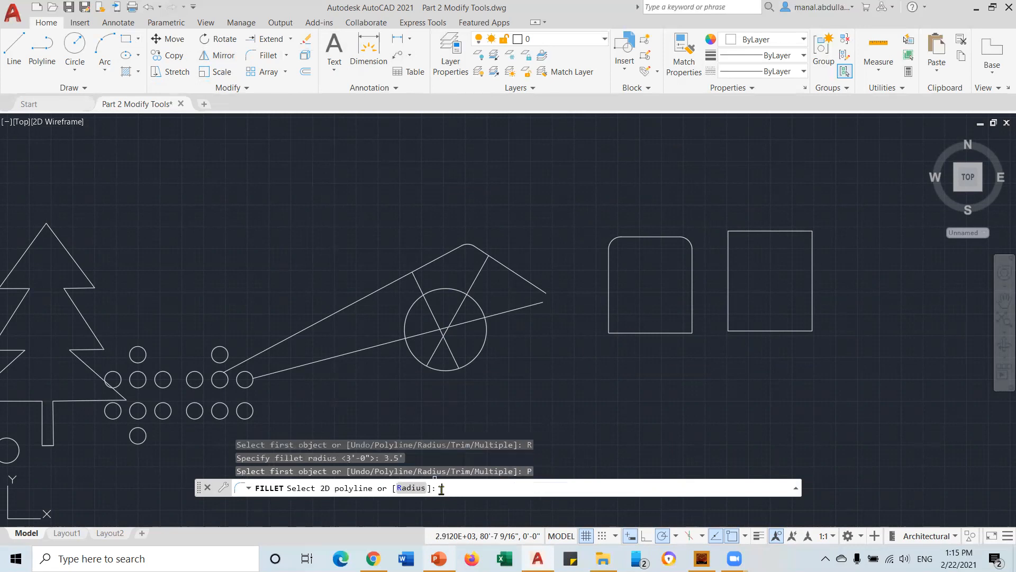
{"action": "left_click", "coordinate": [749, 229]}
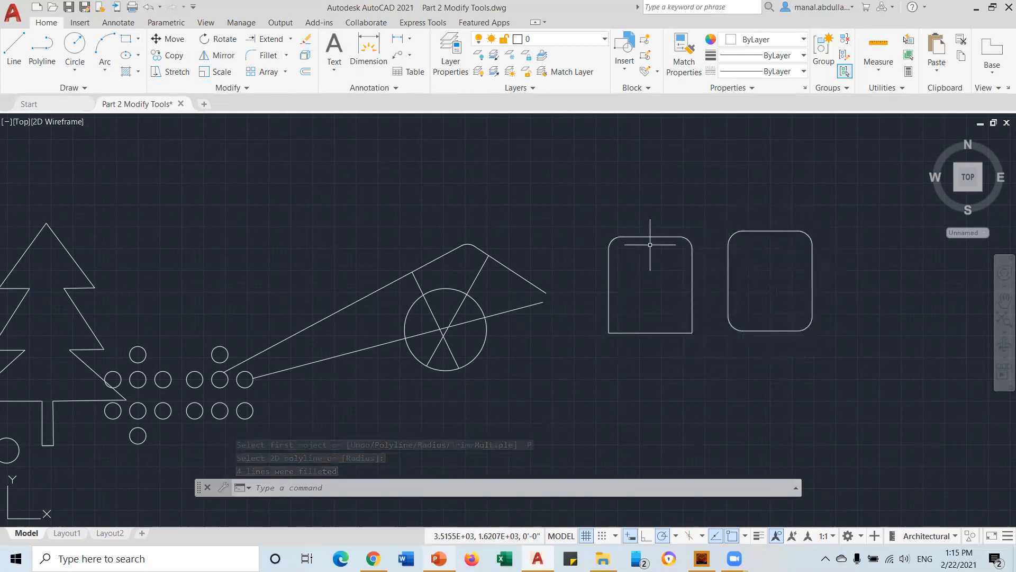
{"action": "mouse_move", "coordinate": [774, 301]}
{"action": "middle_mouse_down"}
{"action": "mouse_move", "coordinate": [746, 288]}
{"action": "mouse_move", "coordinate": [393, 323]}
{"action": "middle_mouse_up"}
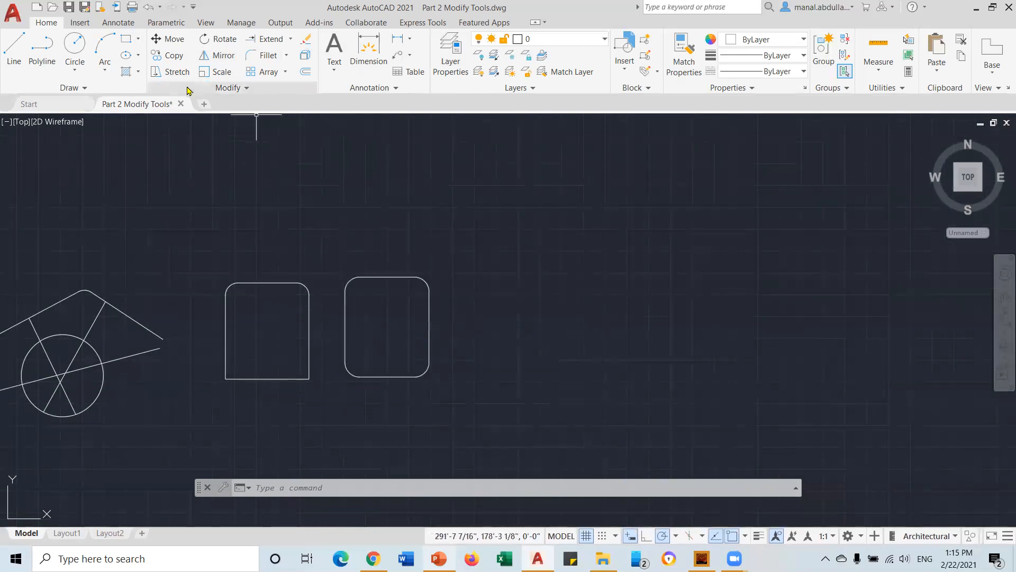
Draw a closed four-sided polyline to the right of the rounded rectangles
{"action": "left_click", "coordinate": [45, 51]}
{"action": "left_click", "coordinate": [494, 192]}
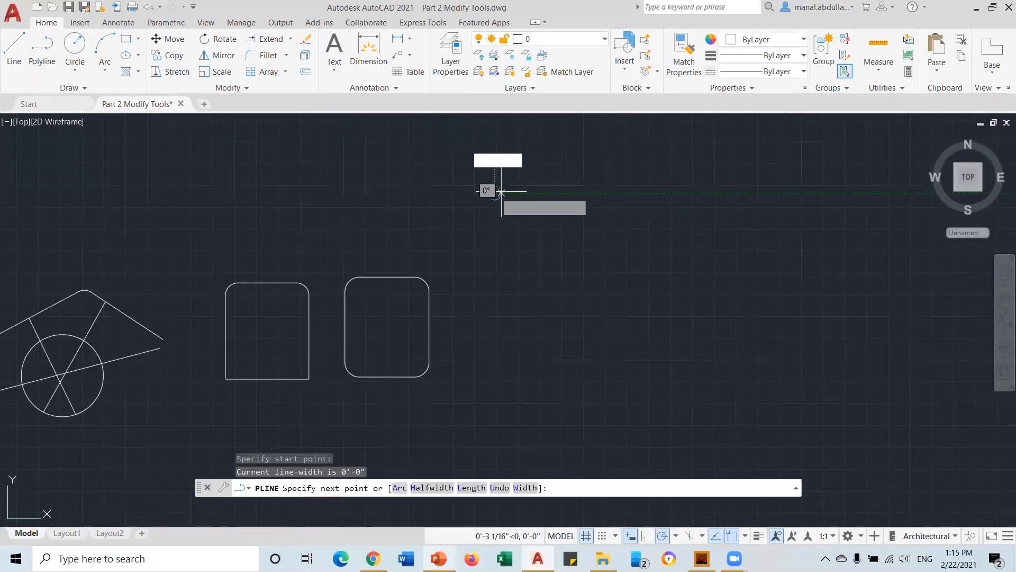
{"action": "left_click", "coordinate": [654, 192]}
{"action": "left_click", "coordinate": [672, 315]}
{"action": "left_click", "coordinate": [520, 414]}
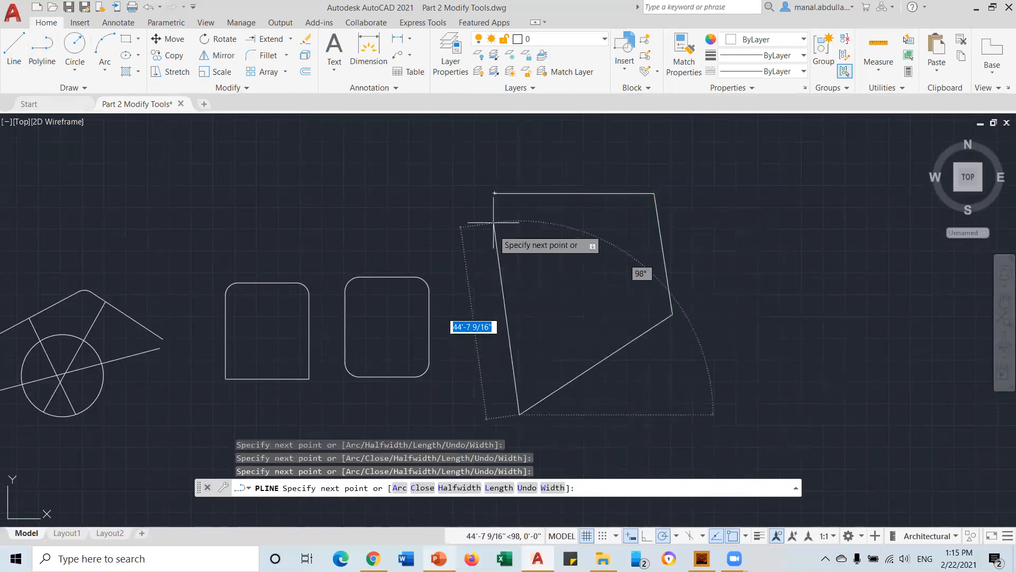
{"action": "left_click", "coordinate": [494, 193]}
{"action": "key", "text": "Return"}
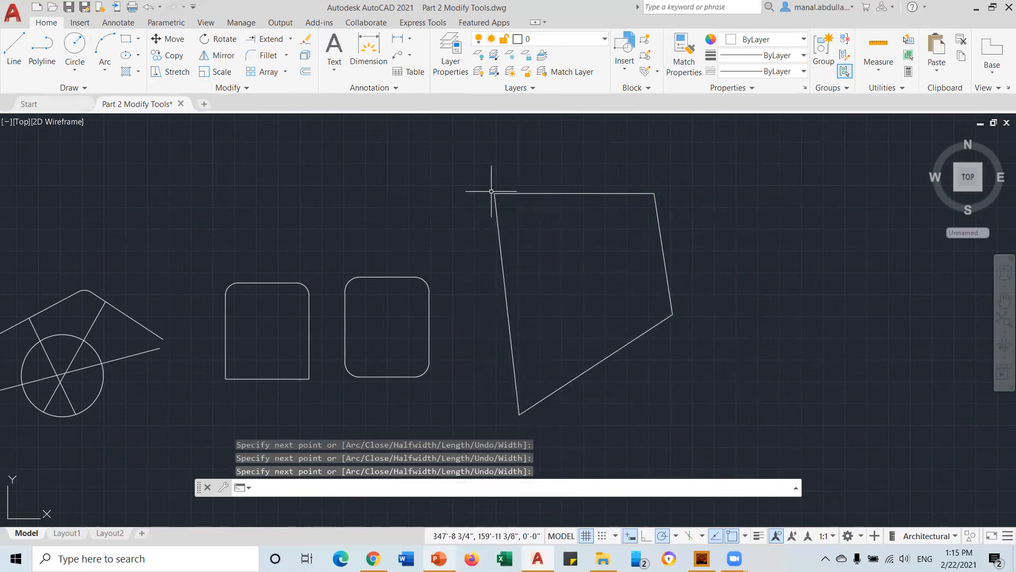
{"action": "left_click", "coordinate": [542, 192]}
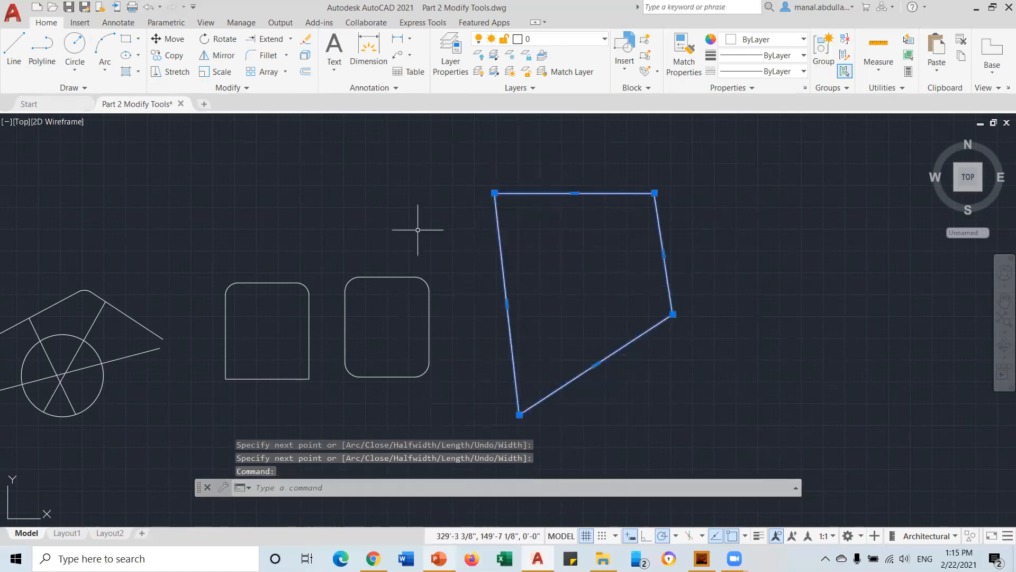
{"action": "key", "text": "Escape"}
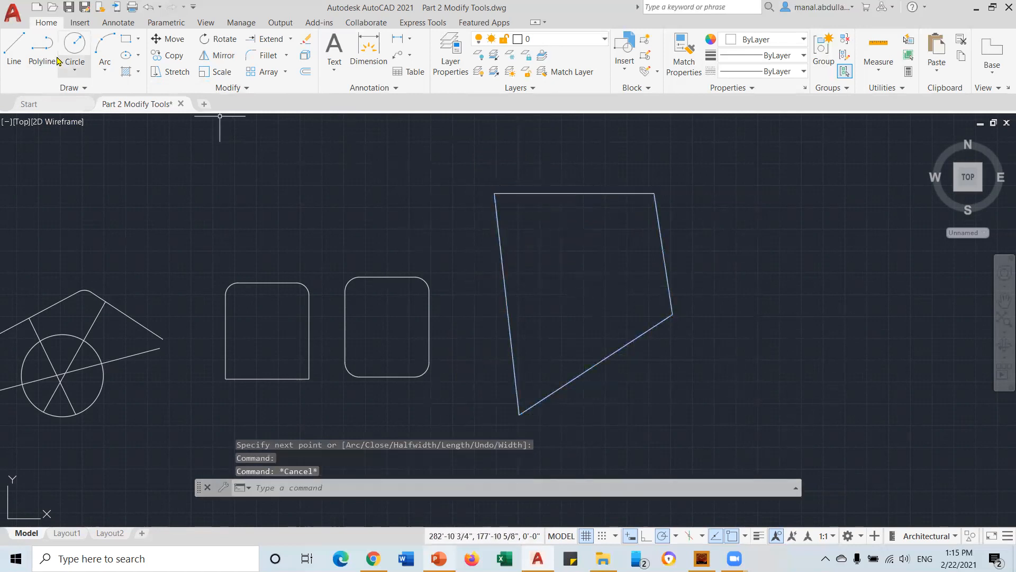
Draw a similar four-sided shape further right from separate LINE segments
{"action": "left_click", "coordinate": [14, 47]}
{"action": "left_click", "coordinate": [691, 186]}
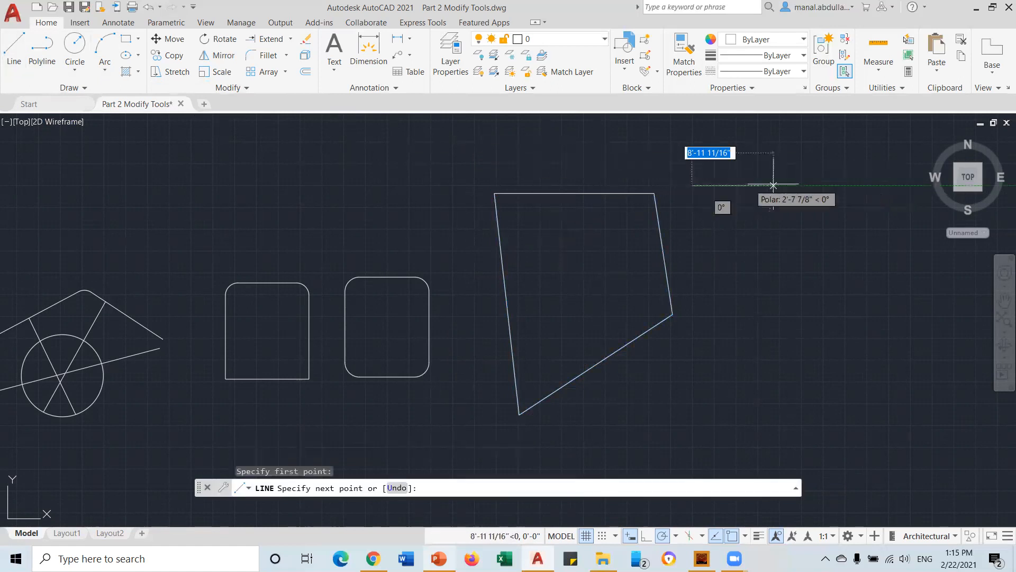
{"action": "left_click", "coordinate": [883, 186]}
{"action": "left_click", "coordinate": [914, 325]}
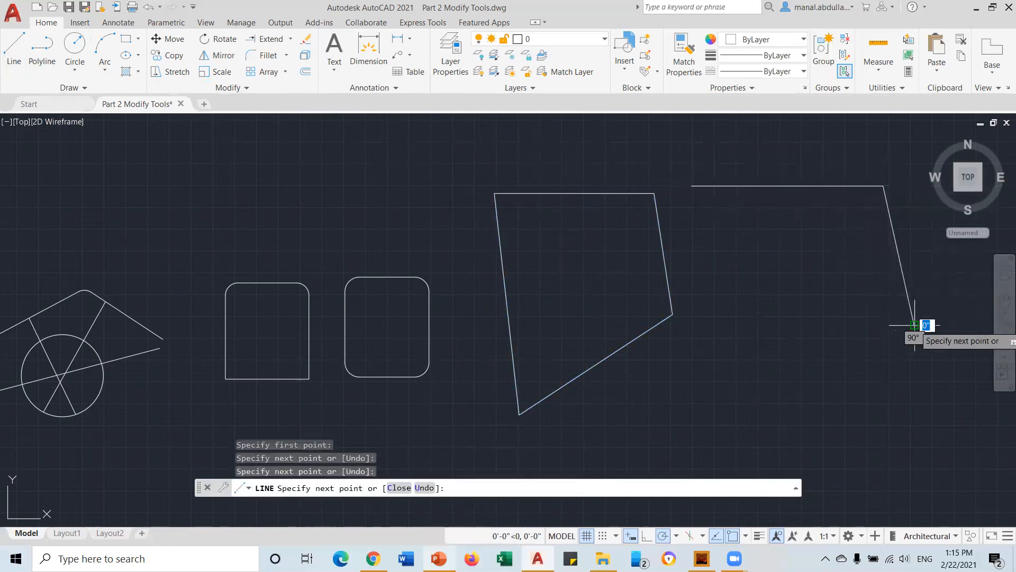
{"action": "left_click", "coordinate": [744, 439]}
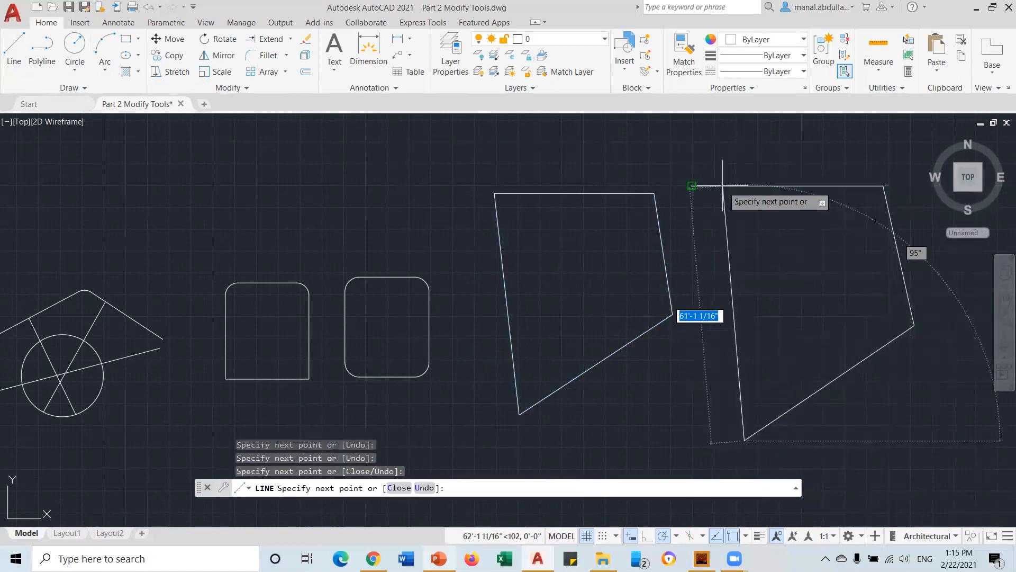
{"action": "left_click", "coordinate": [691, 186]}
{"action": "key", "text": "Return"}
{"action": "left_click", "coordinate": [765, 187]}
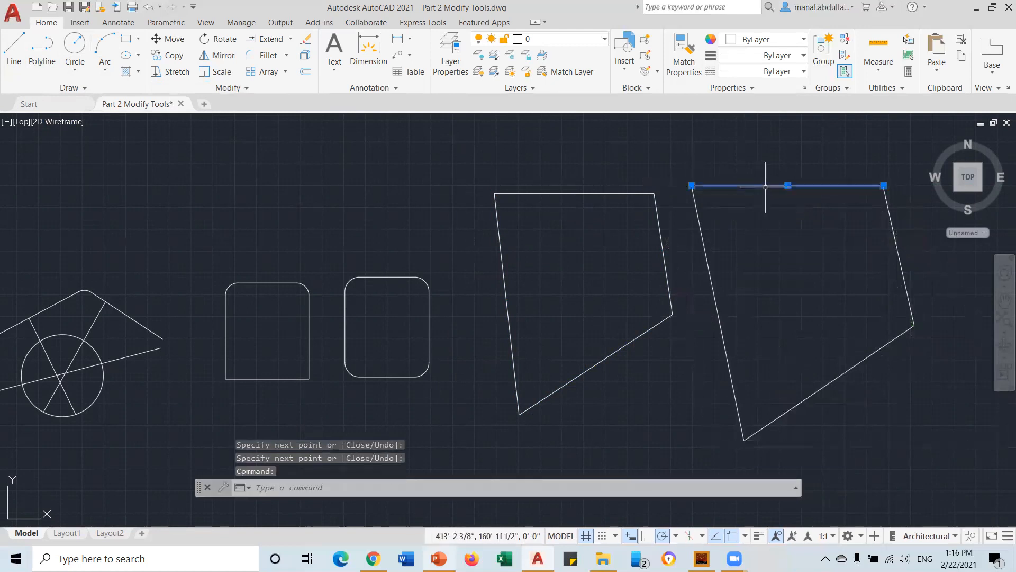
{"action": "key", "text": "Escape"}
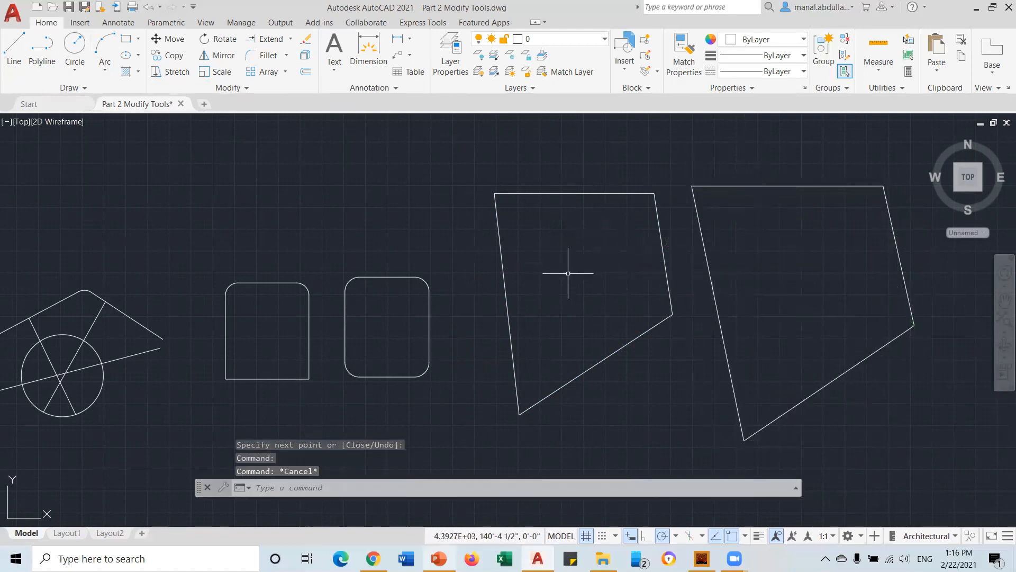
Select both shapes to confirm the left is one polyline and the right separate lines
{"action": "left_click", "coordinate": [567, 193]}
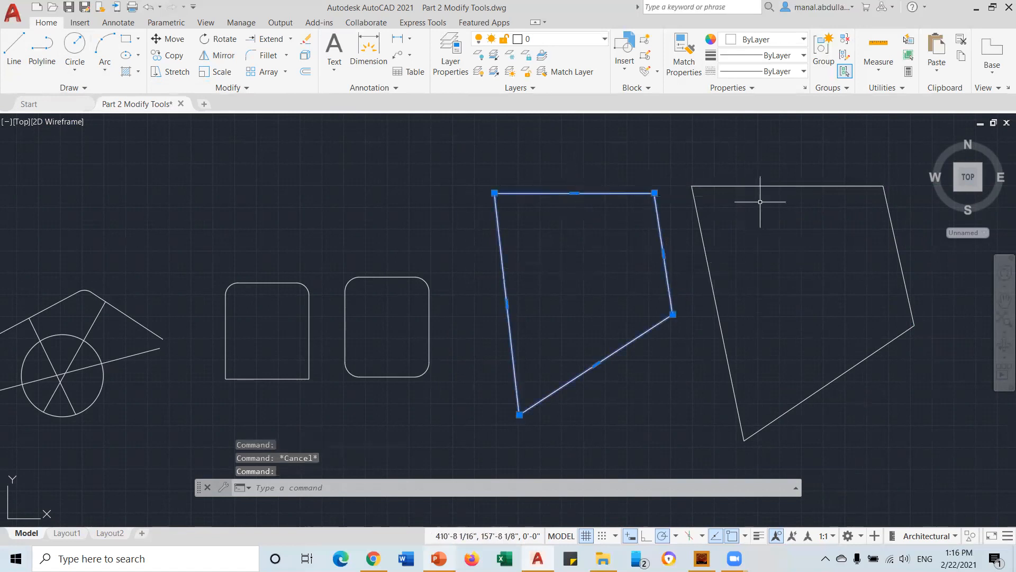
{"action": "left_click", "coordinate": [787, 186]}
{"action": "key", "text": "Escape"}
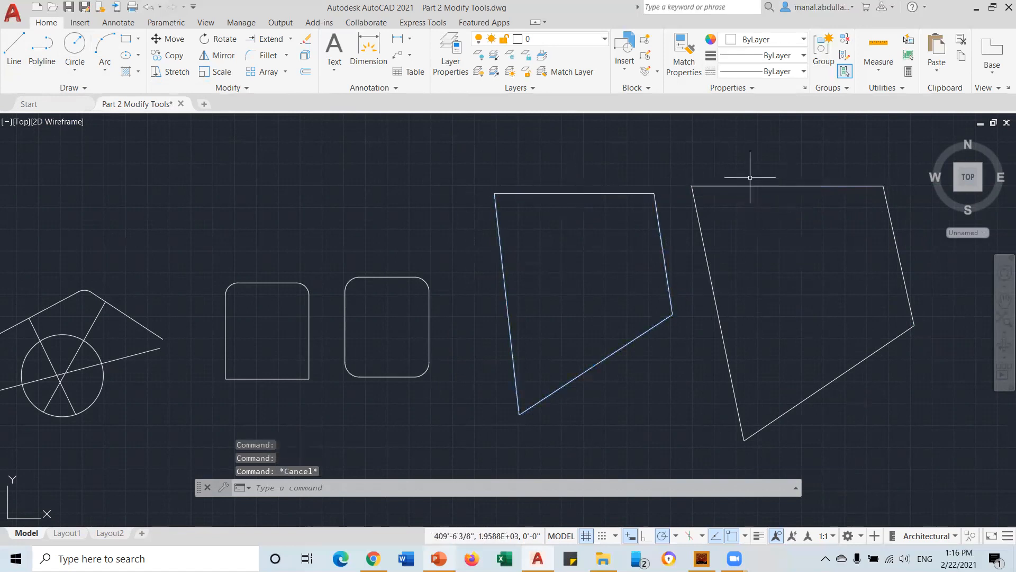
{"action": "left_click", "coordinate": [268, 55]}
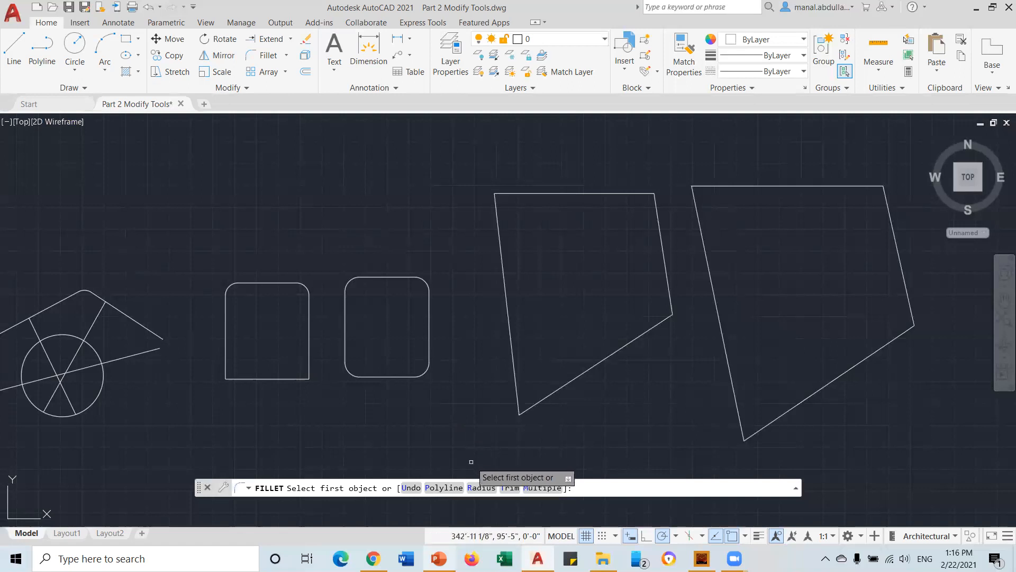
Fillet every corner of the left polyline quadrilateral at 3'-6" using Polyline
{"action": "left_click", "coordinate": [479, 488]}
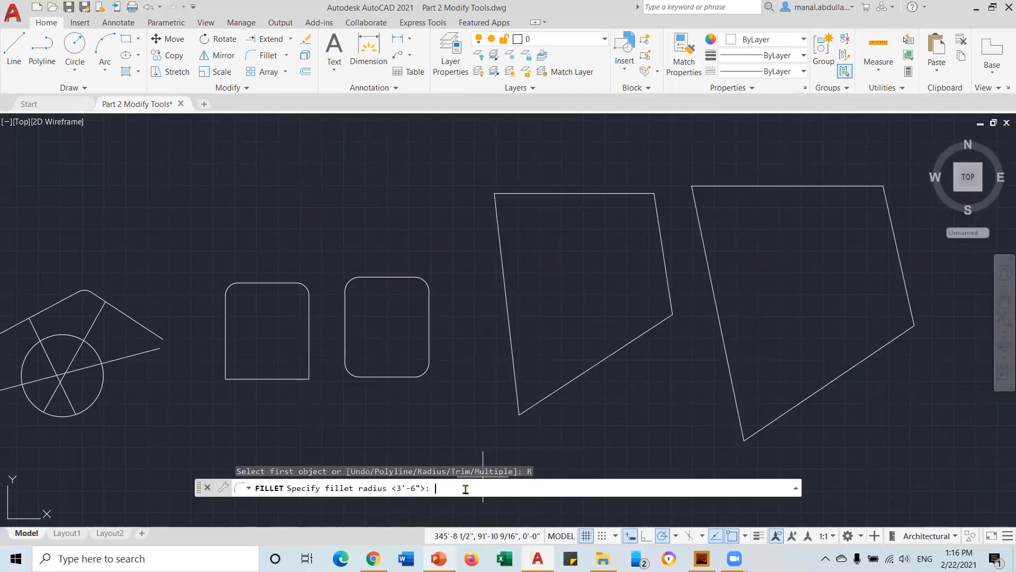
{"action": "key", "text": "Return"}
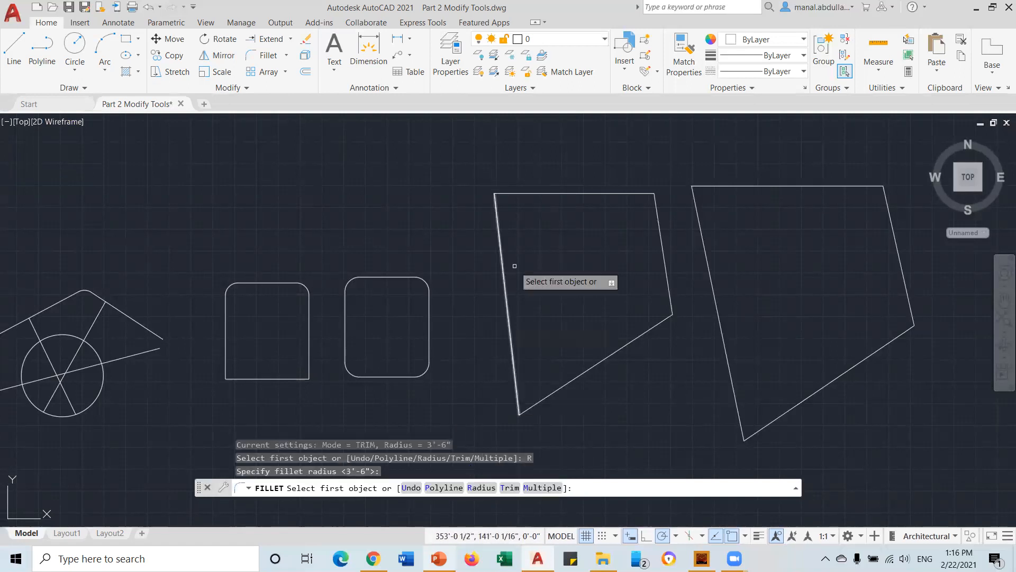
{"action": "left_click", "coordinate": [448, 488]}
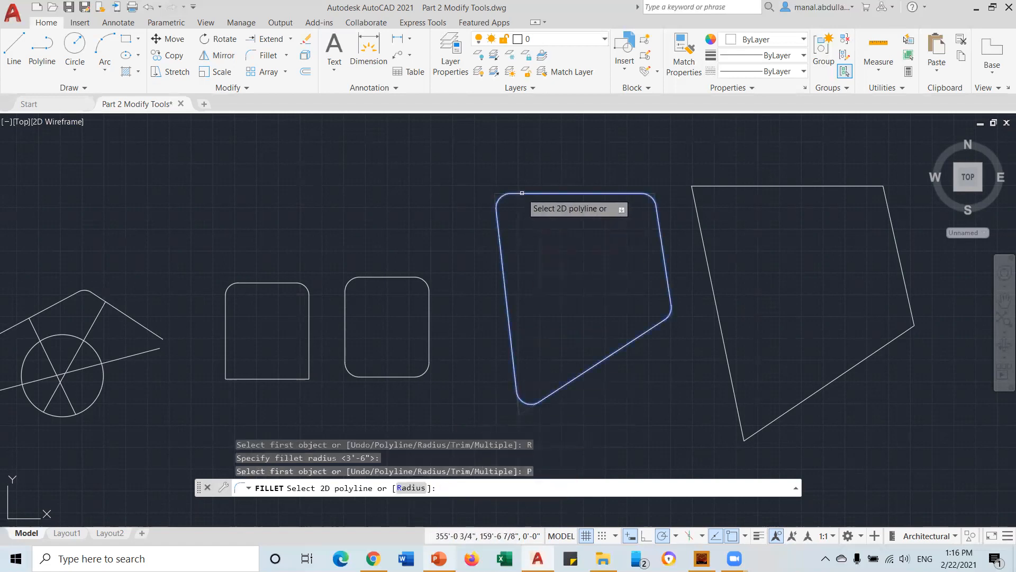
{"action": "left_click", "coordinate": [523, 195]}
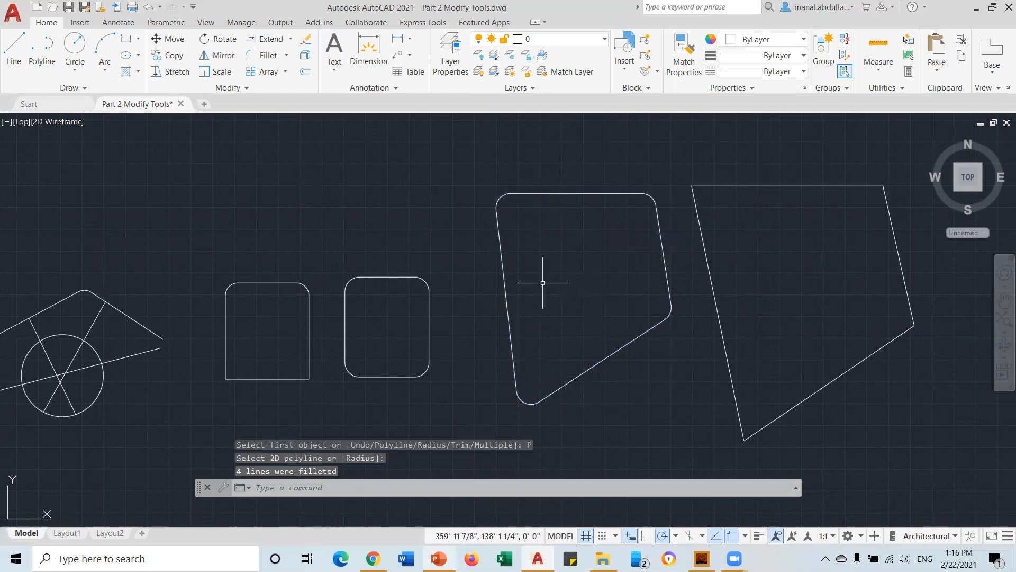
Try a Polyline fillet on the line-built right shape, then cancel it
{"action": "key", "text": "Return"}
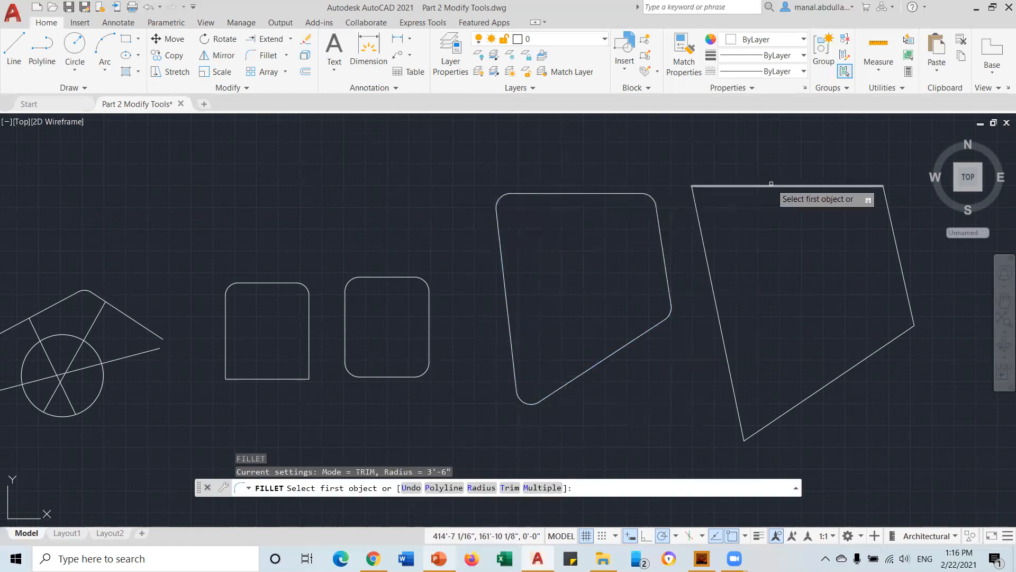
{"action": "left_click", "coordinate": [263, 55]}
{"action": "type", "text": "P"}
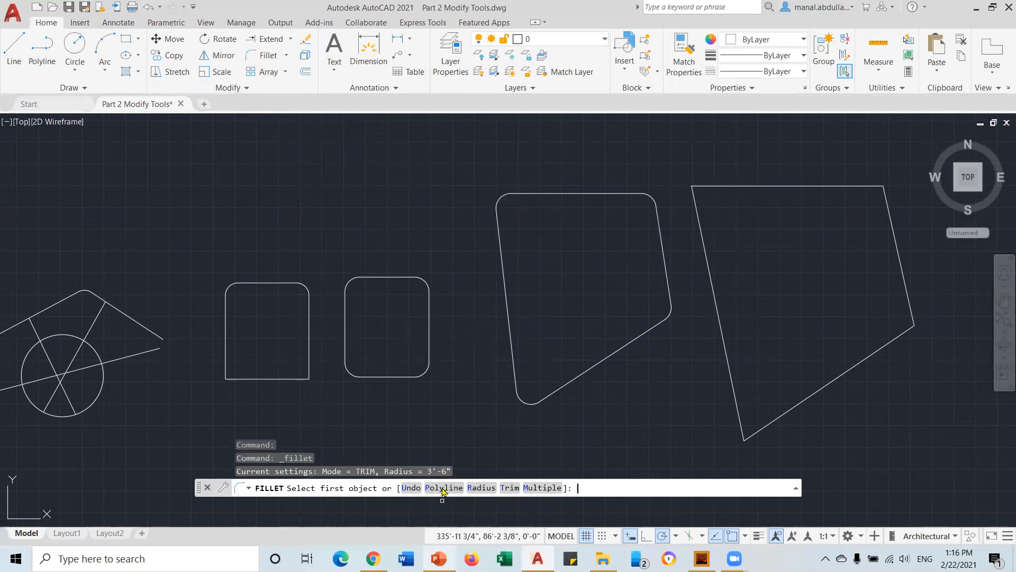
{"action": "key", "text": "Return"}
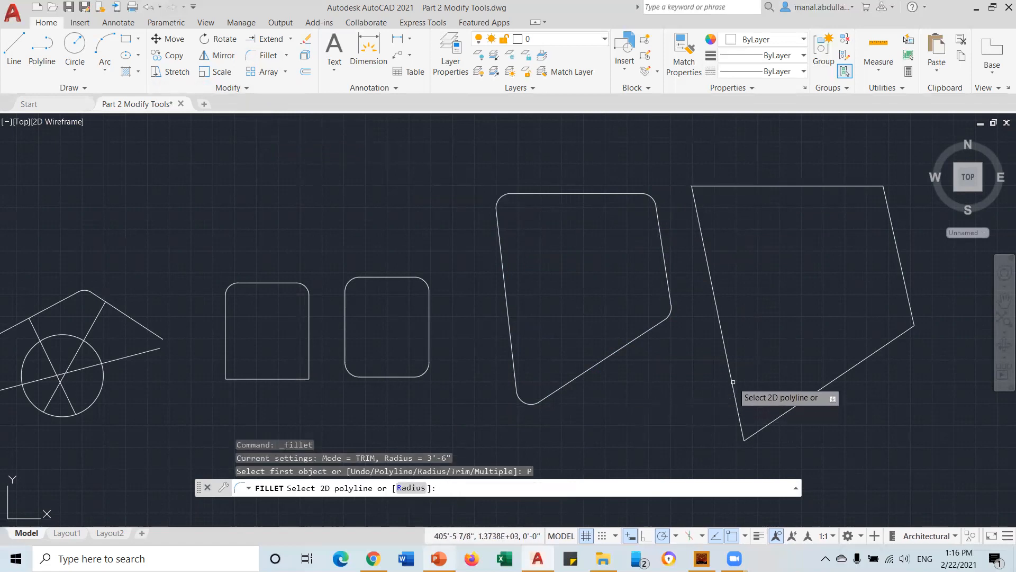
{"action": "left_click", "coordinate": [733, 381]}
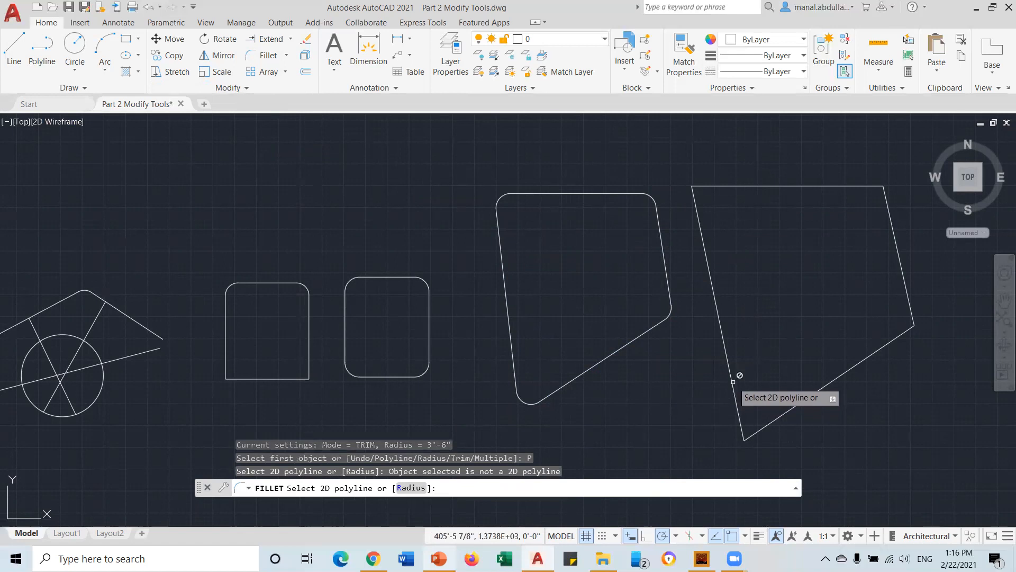
{"action": "key", "text": "Escape"}
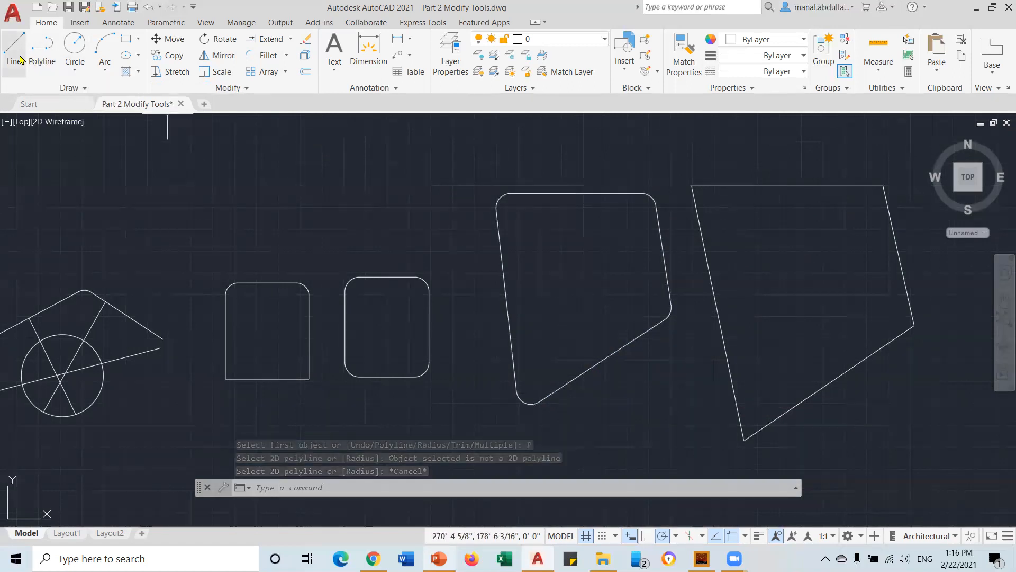
{"action": "left_click", "coordinate": [287, 55]}
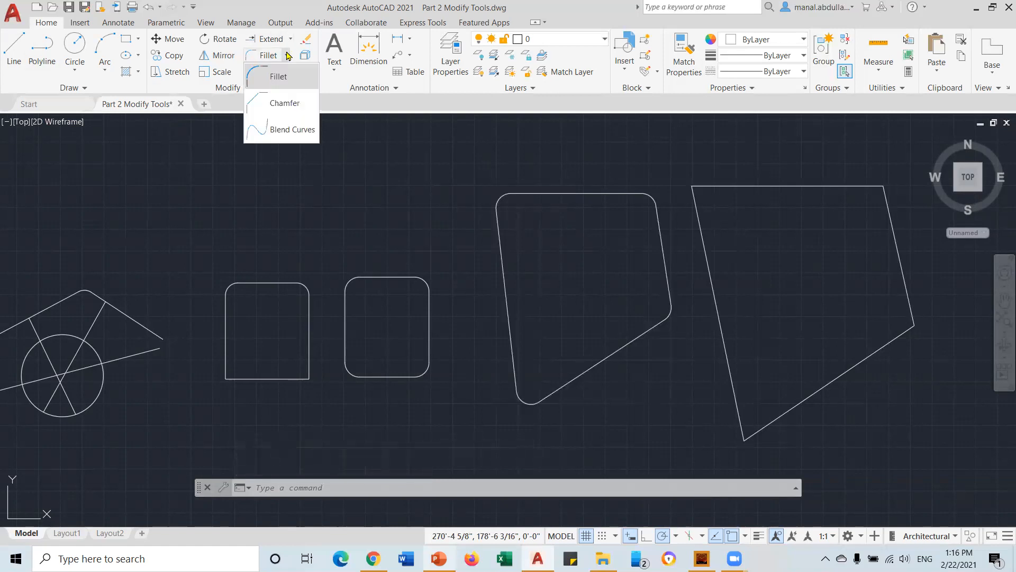
Switch to Chamfer and set the distances to 3' and 4'
{"action": "left_click", "coordinate": [280, 106]}
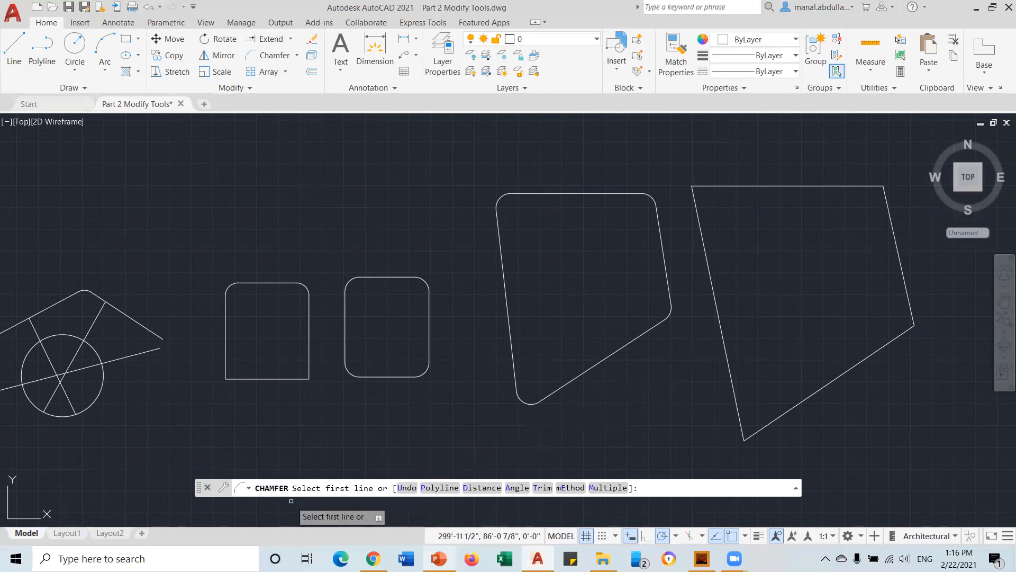
{"action": "left_click", "coordinate": [479, 488]}
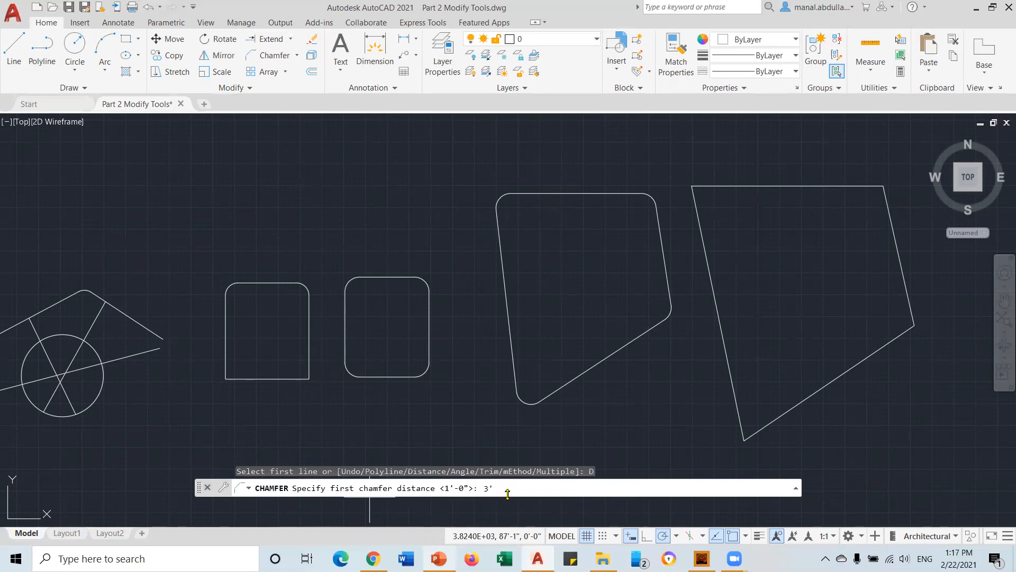
{"action": "key", "text": "Return"}
{"action": "type", "text": "4"}
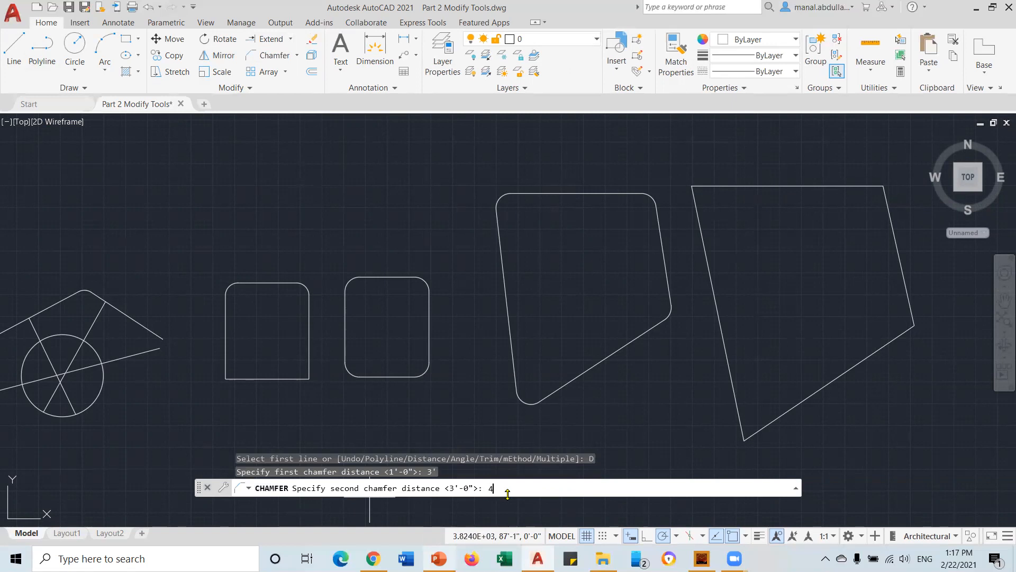
{"action": "type", "text": "'"}
{"action": "key", "text": "Return"}
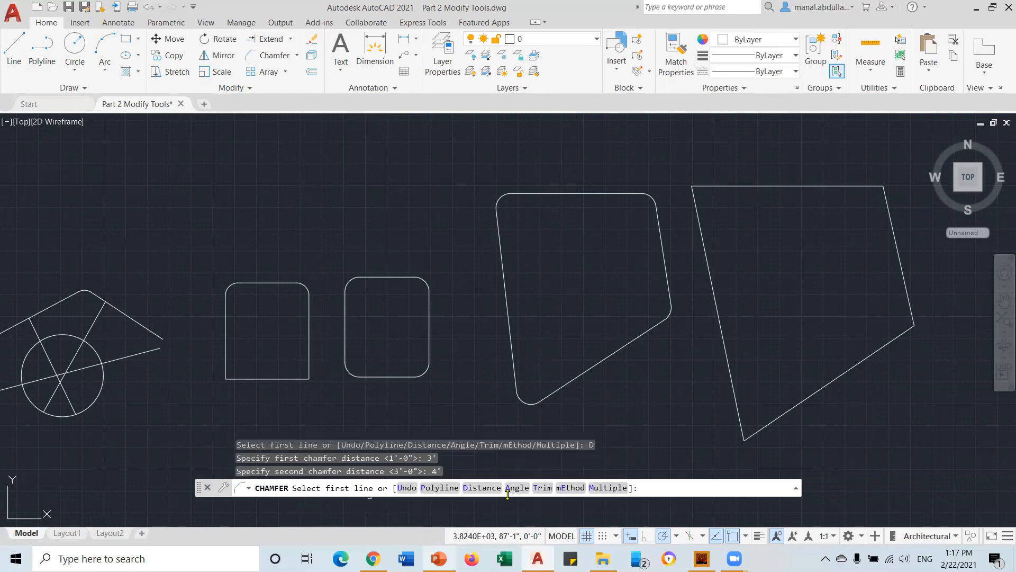
Chamfer the line-built shape's top-left and top-right corners
{"action": "left_click", "coordinate": [709, 185]}
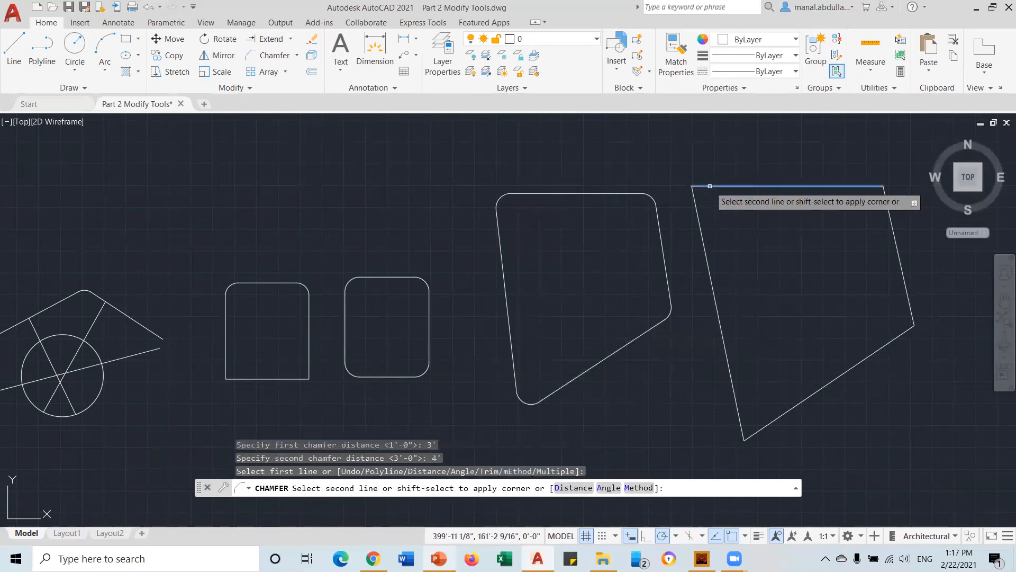
{"action": "left_click", "coordinate": [700, 210]}
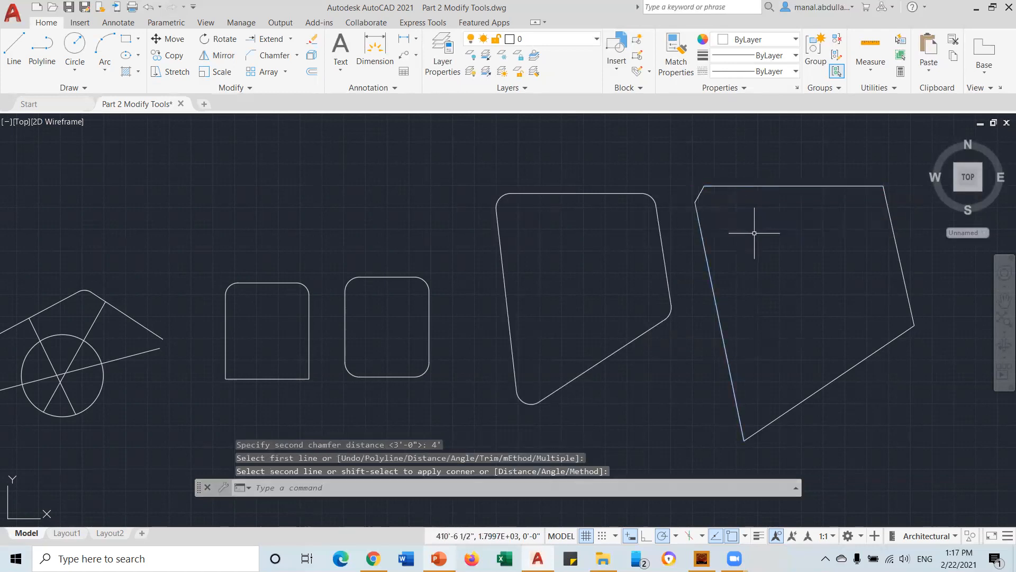
{"action": "key", "text": "Return"}
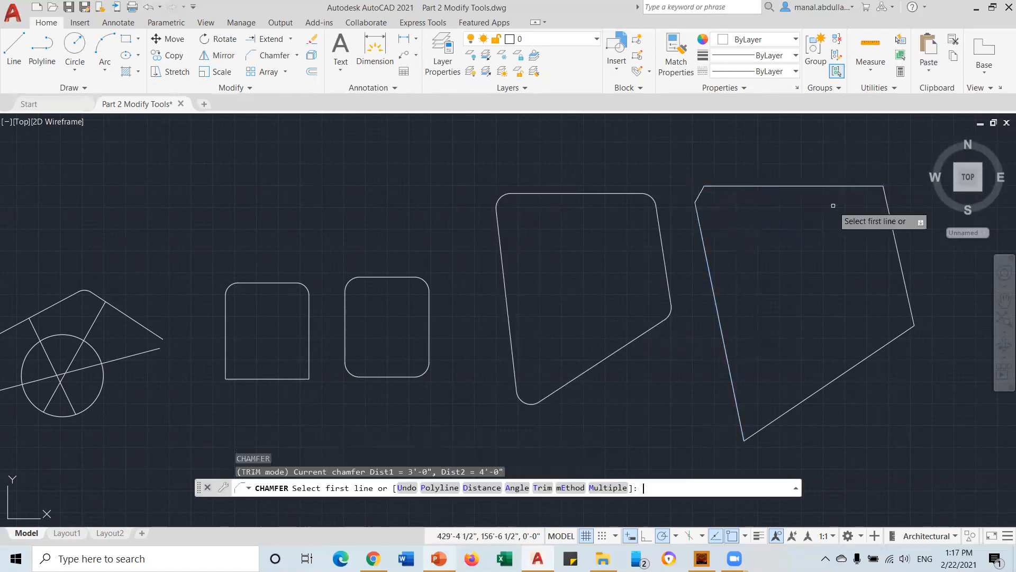
{"action": "left_click", "coordinate": [861, 186]}
{"action": "left_click", "coordinate": [883, 205]}
{"action": "key", "text": "Return"}
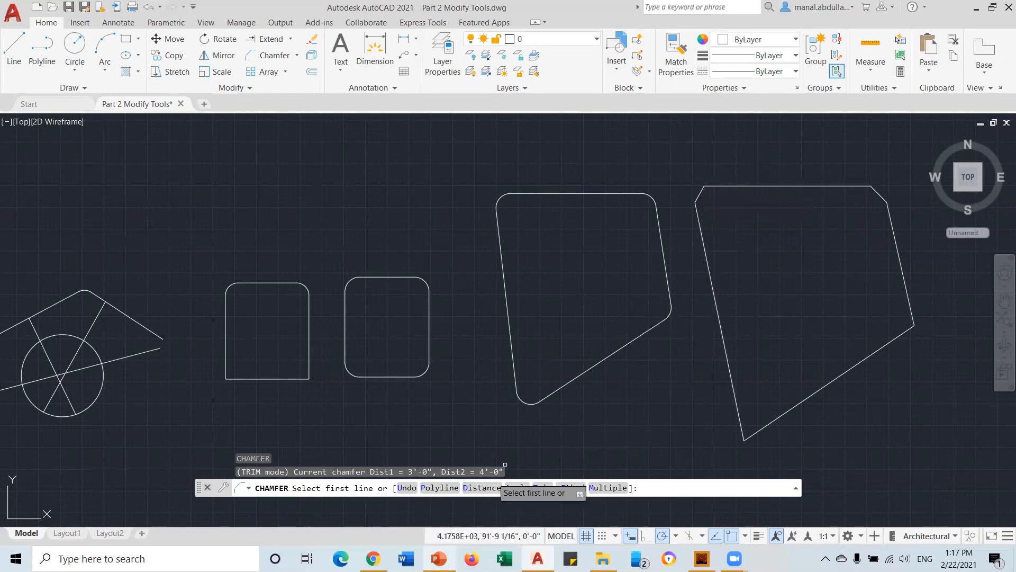
{"action": "key", "text": "Escape"}
{"action": "key", "text": "Escape"}
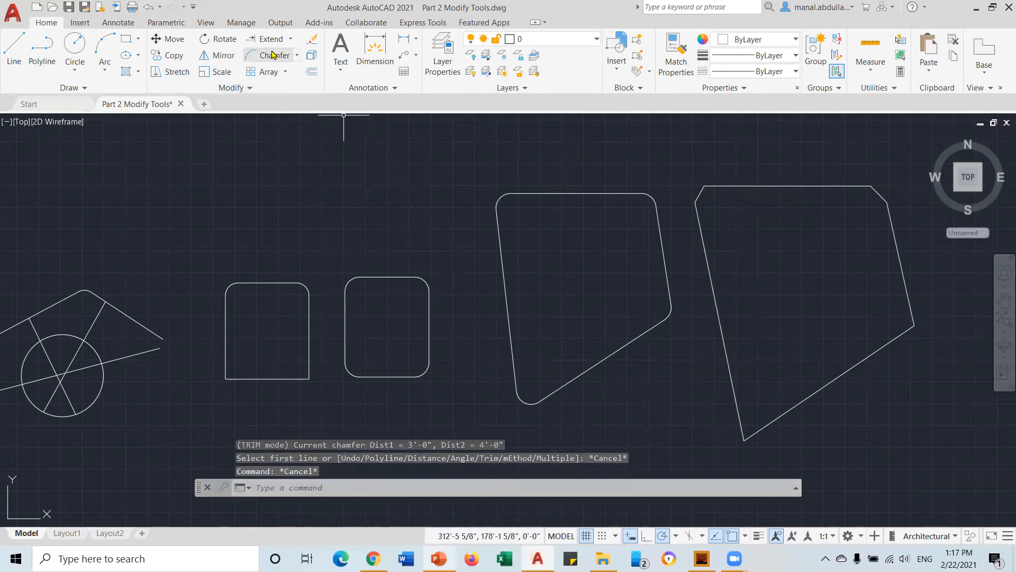
Chamfer the right shape's bottom corner by Angle with a 5' length at 45°
{"action": "left_click", "coordinate": [272, 55]}
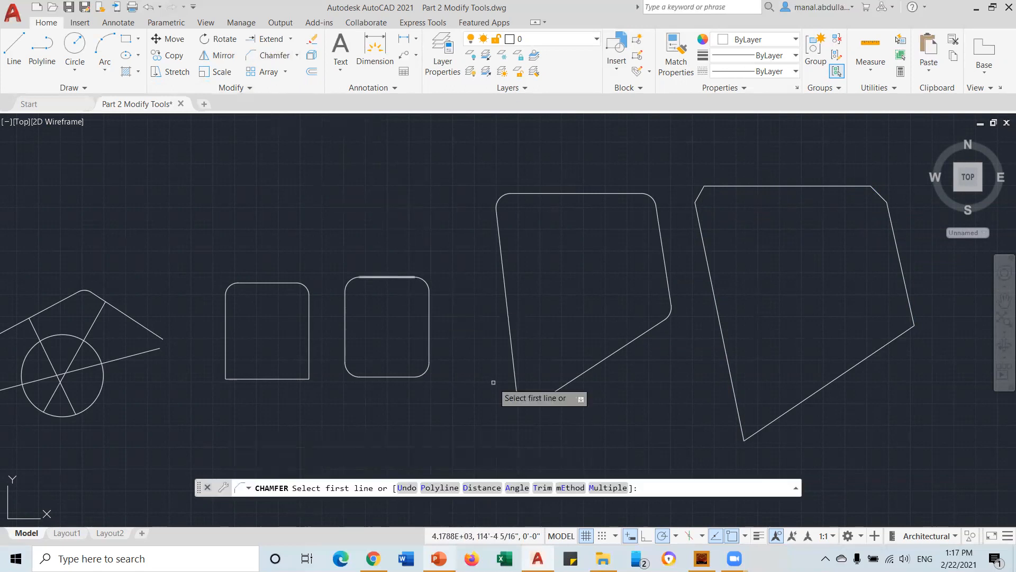
{"action": "left_click", "coordinate": [517, 488]}
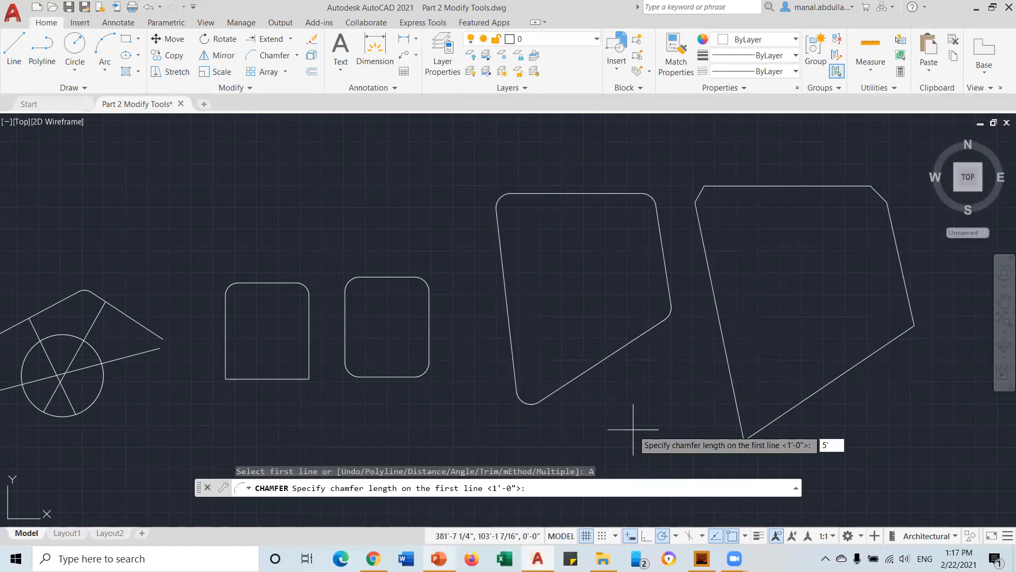
{"action": "key", "text": "Return"}
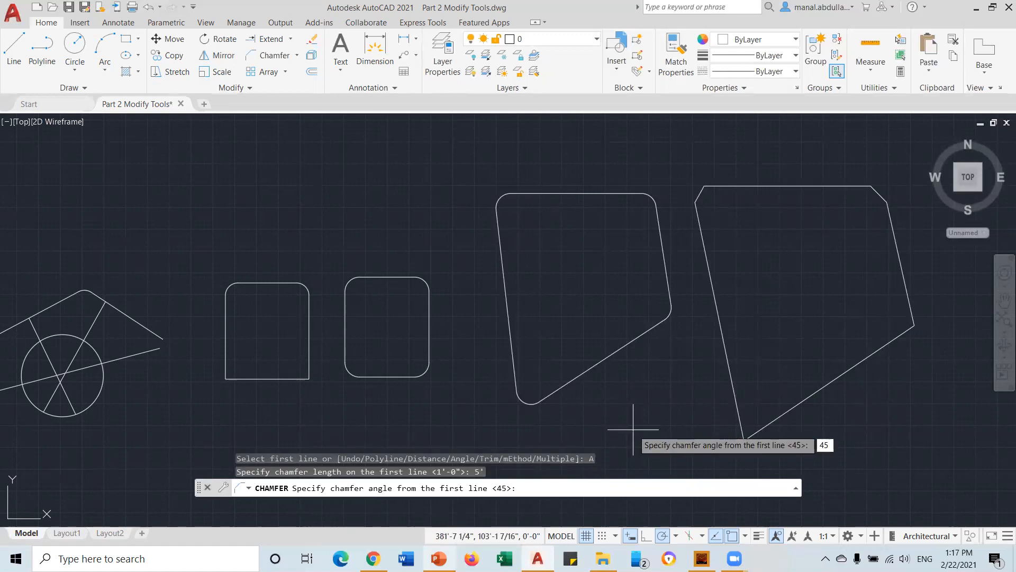
{"action": "key", "text": "Return"}
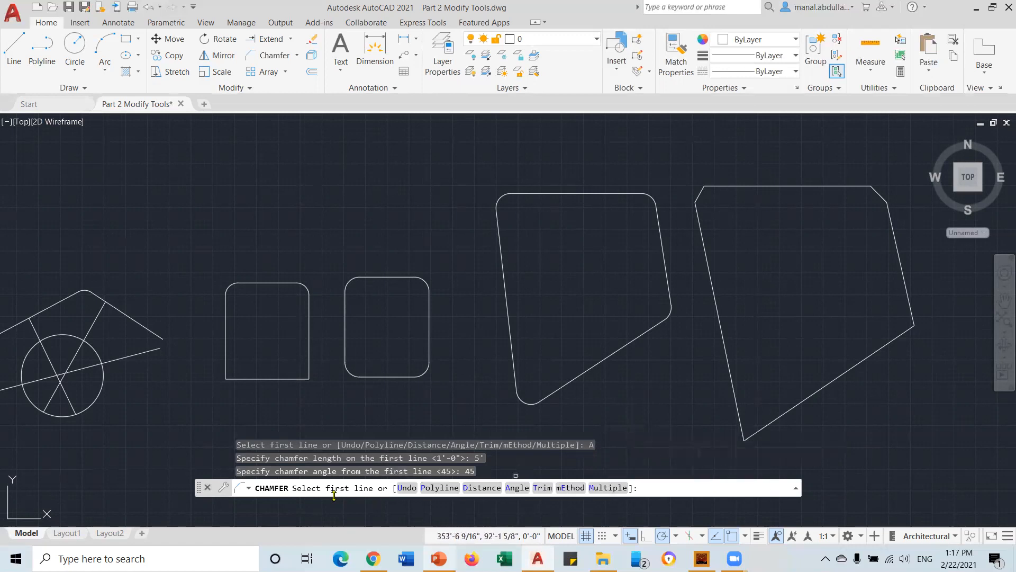
{"action": "left_click", "coordinate": [738, 418]}
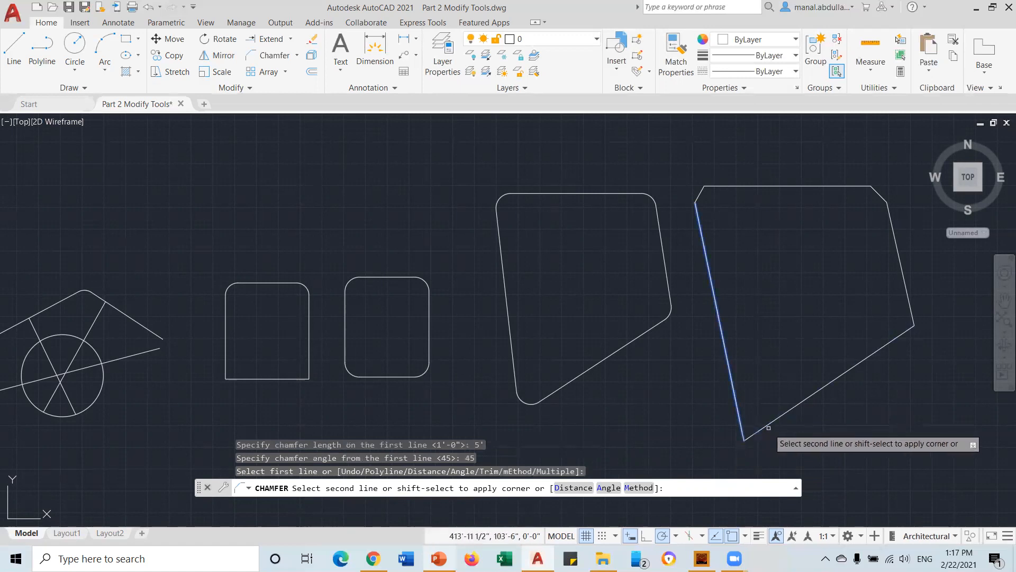
{"action": "left_click", "coordinate": [763, 427]}
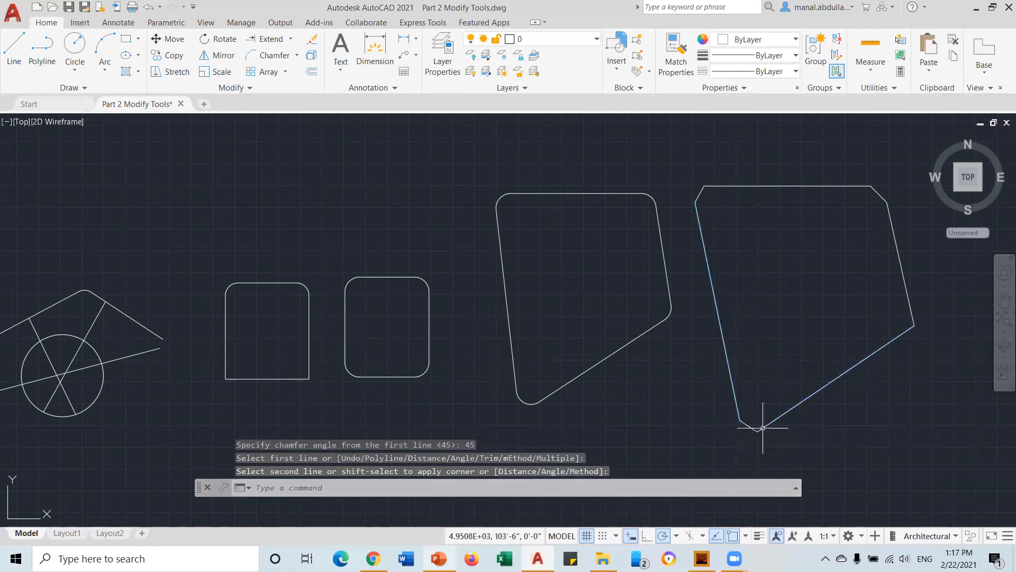
{"action": "scroll", "coordinate": [761, 433], "scroll_direction": "up", "scroll_amount": 4}
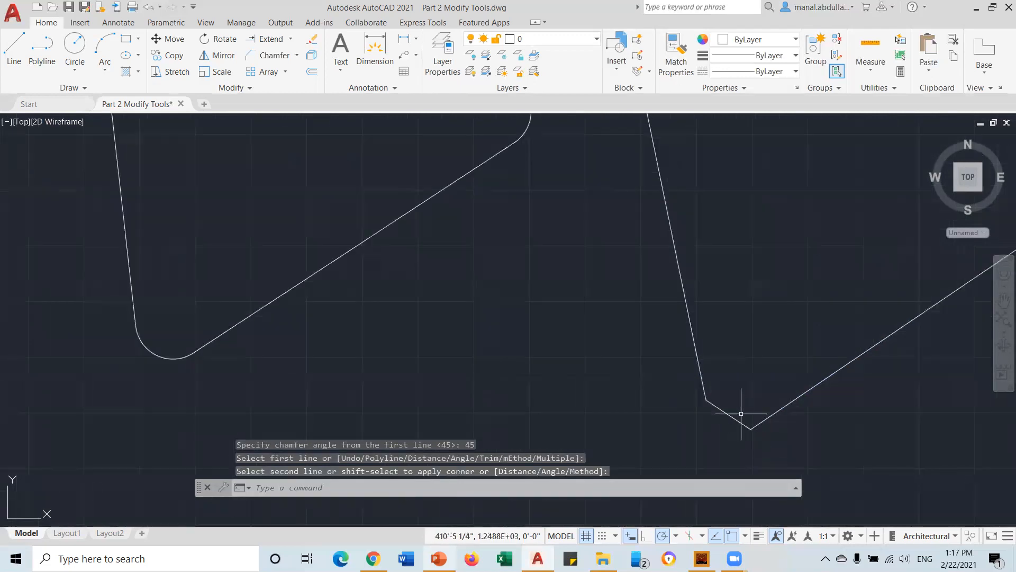
{"action": "scroll", "coordinate": [754, 428], "scroll_direction": "down", "scroll_amount": 6}
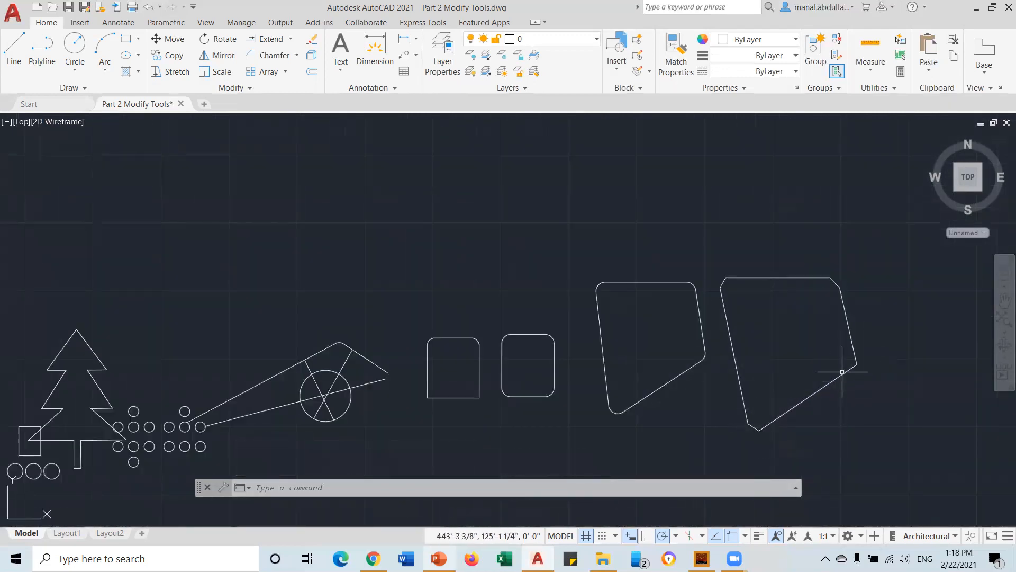
Chamfer the rightmost shape's lower-right and right edges with a 10' length at 30°
{"action": "left_click", "coordinate": [265, 55]}
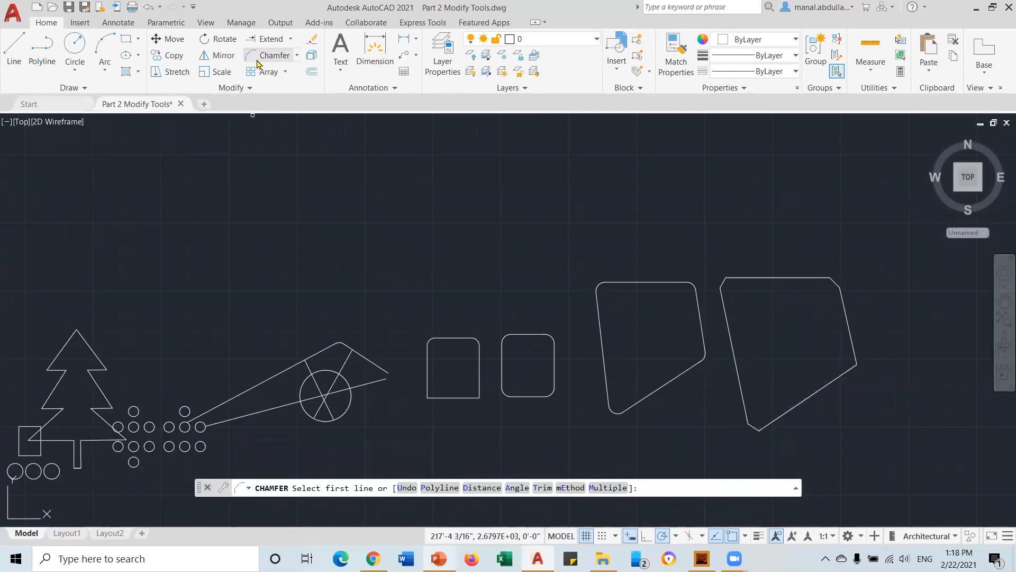
{"action": "left_click", "coordinate": [516, 487]}
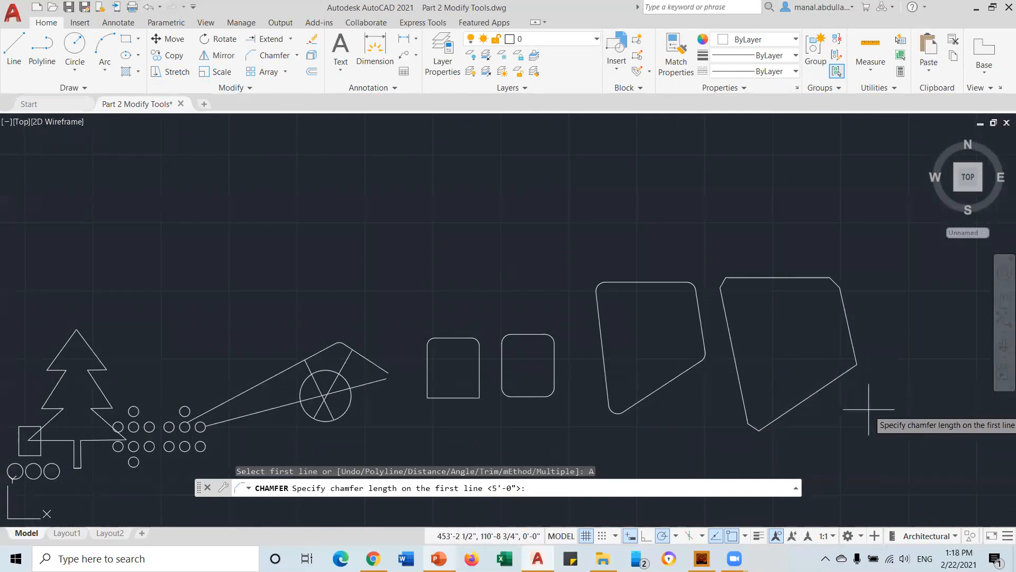
{"action": "type", "text": "10'"}
{"action": "key", "text": "Return"}
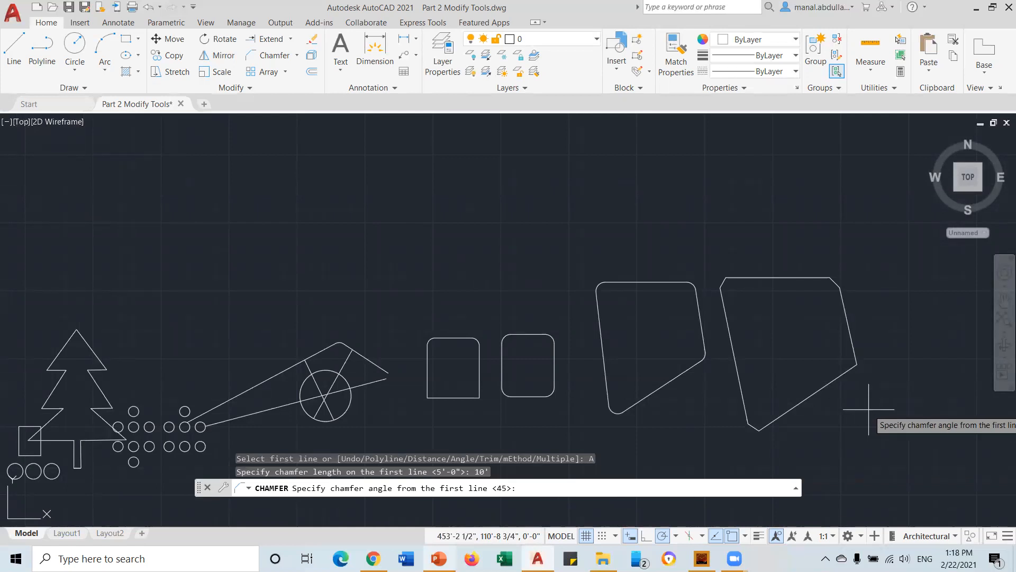
{"action": "type", "text": "30"}
{"action": "key", "text": "Return"}
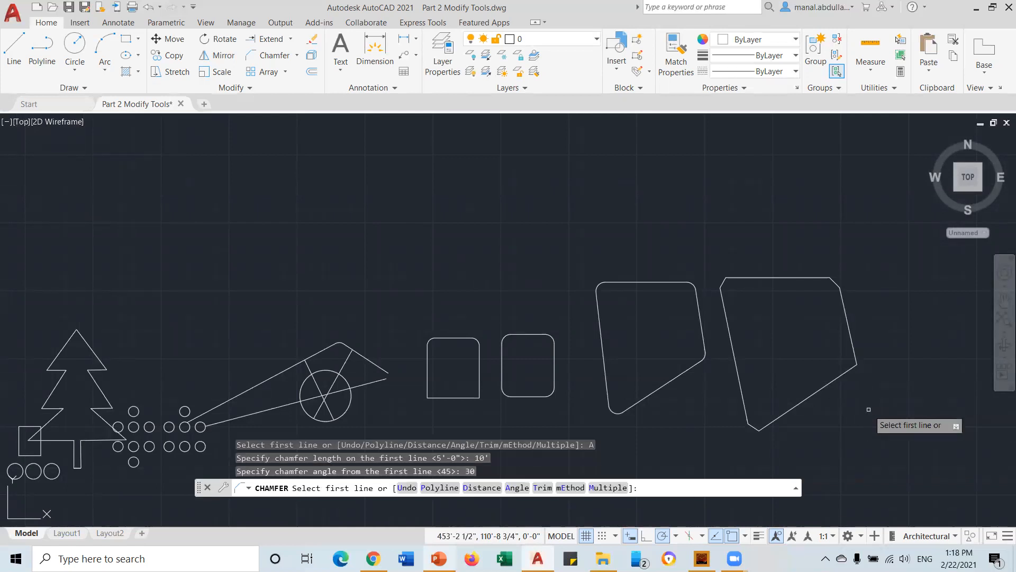
{"action": "left_click", "coordinate": [847, 369]}
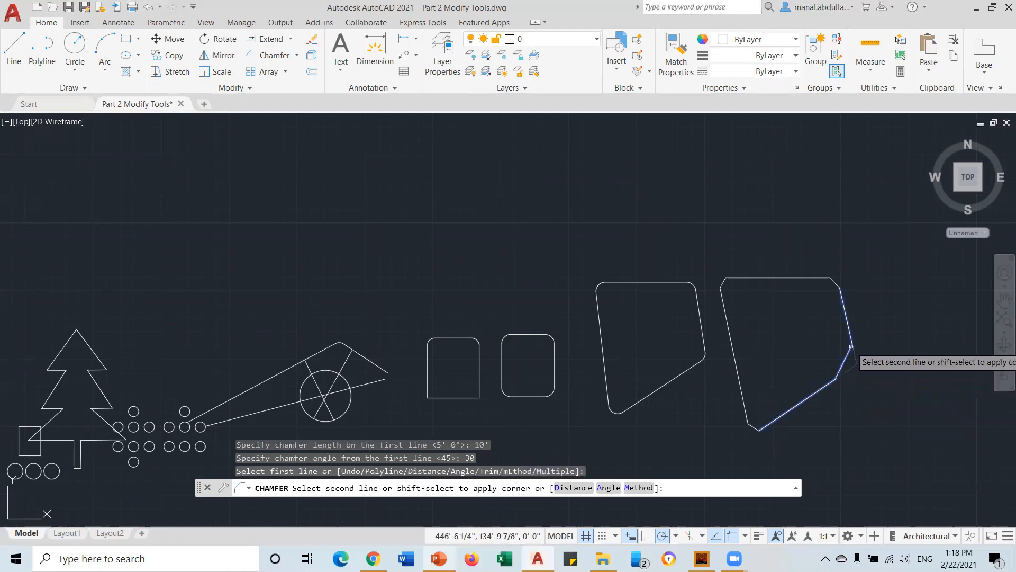
{"action": "left_click", "coordinate": [851, 346]}
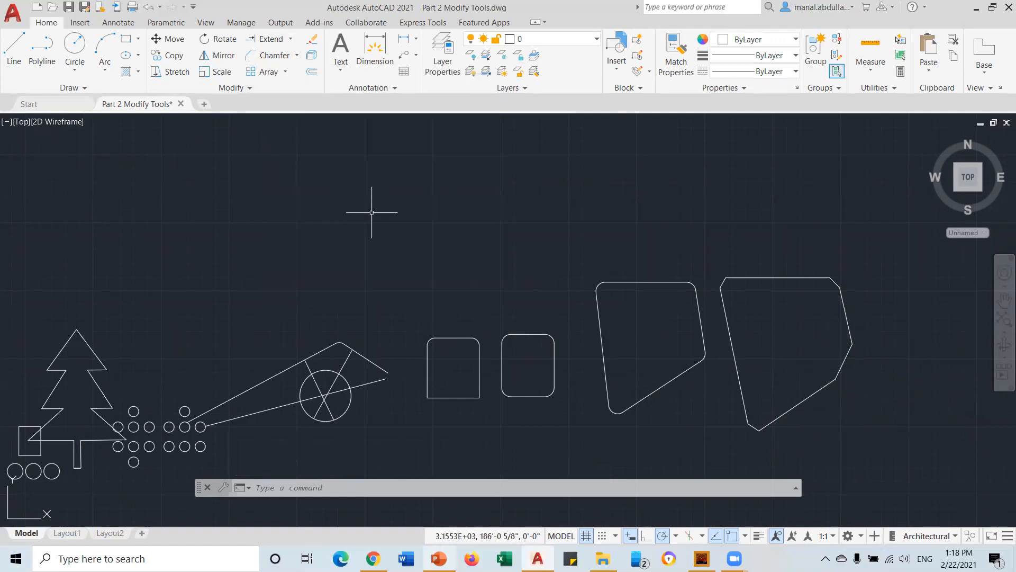
Look at the array types list, then pan to free space above the shapes
{"action": "left_click", "coordinate": [284, 73]}
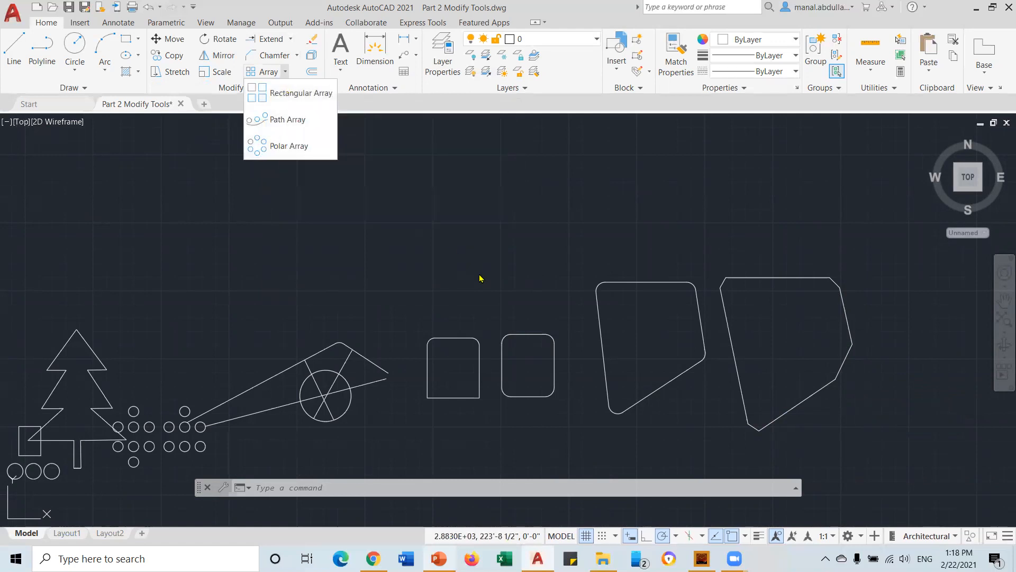
{"action": "scroll", "coordinate": [479, 274], "scroll_direction": "down", "scroll_amount": 1}
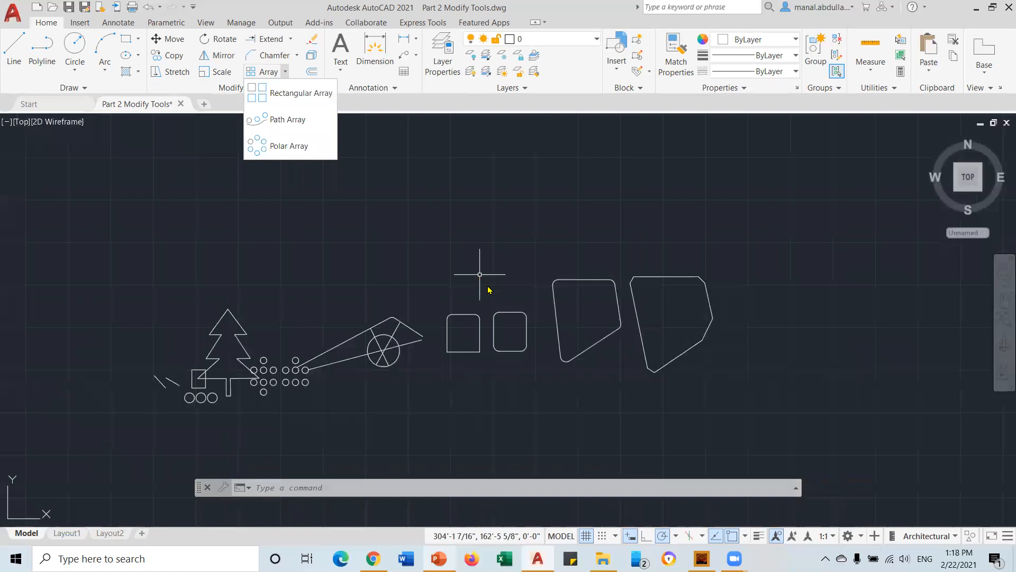
{"action": "left_click", "coordinate": [613, 364]}
{"action": "mouse_move", "coordinate": [613, 357]}
{"action": "middle_mouse_down"}
{"action": "mouse_move", "coordinate": [392, 453]}
{"action": "mouse_move", "coordinate": [658, 467]}
{"action": "middle_mouse_up"}
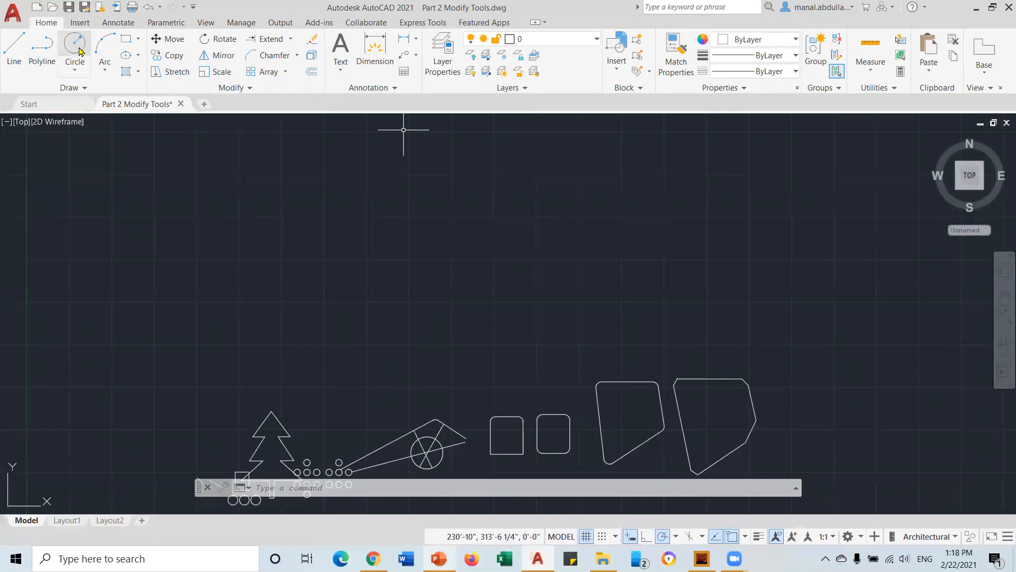
Draw a 5' by 5' square with RECTANG's Dimensions option and center it
{"action": "left_click", "coordinate": [126, 39]}
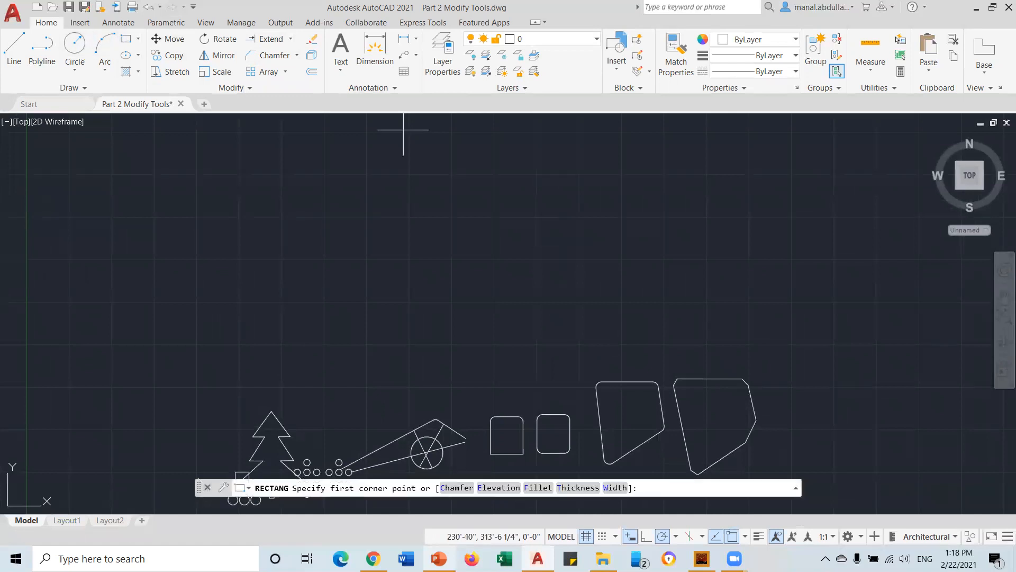
{"action": "left_click", "coordinate": [298, 333]}
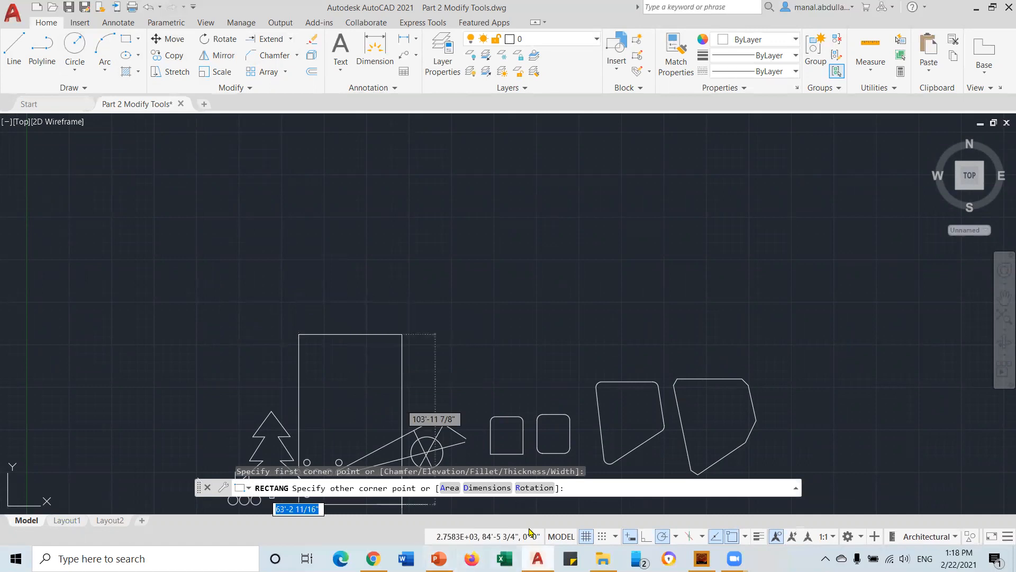
{"action": "left_click", "coordinate": [487, 487]}
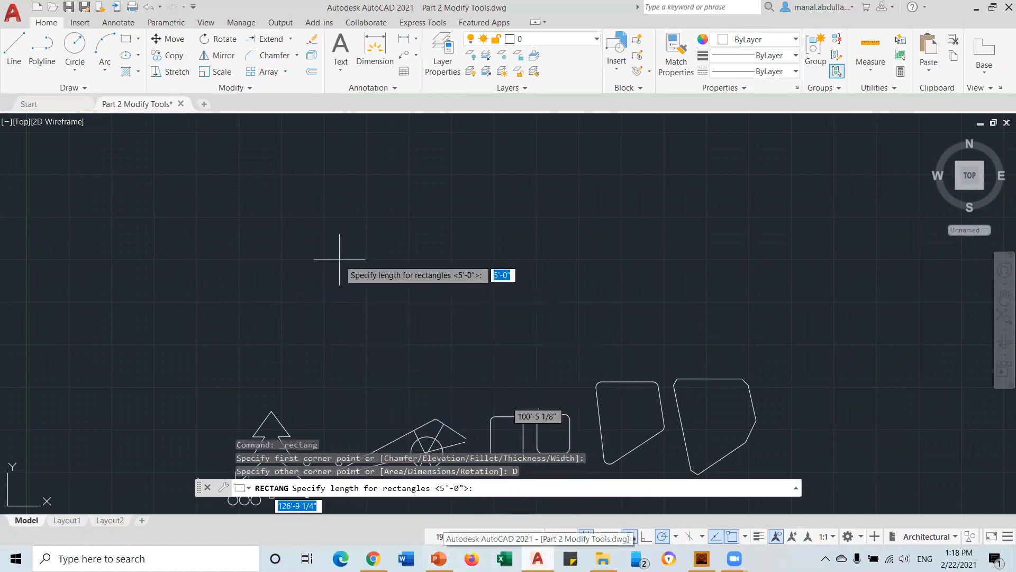
{"action": "type", "text": "5'"}
{"action": "key", "text": "Return"}
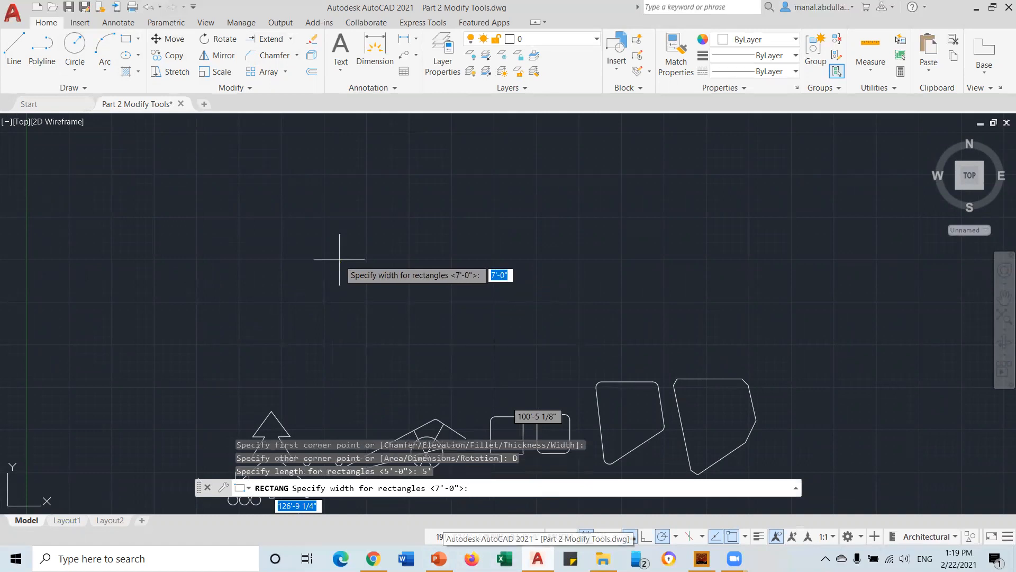
{"action": "type", "text": "5'"}
{"action": "key", "text": "Return"}
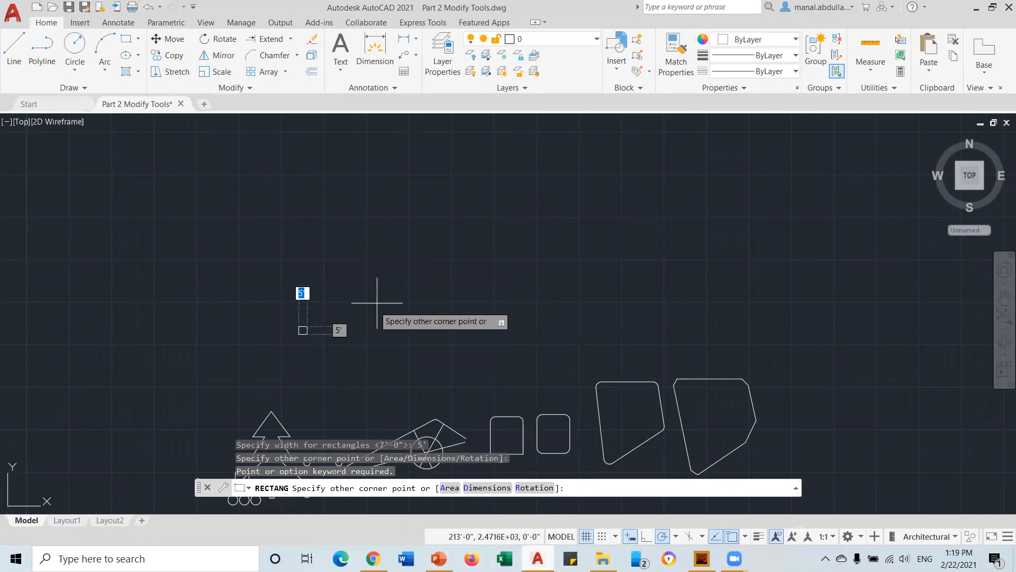
{"action": "left_click", "coordinate": [273, 309]}
{"action": "scroll", "coordinate": [311, 317], "scroll_direction": "up", "scroll_amount": 6}
{"action": "mouse_move", "coordinate": [306, 353]}
{"action": "middle_mouse_down"}
{"action": "mouse_move", "coordinate": [434, 356]}
{"action": "mouse_move", "coordinate": [429, 334]}
{"action": "middle_mouse_up"}
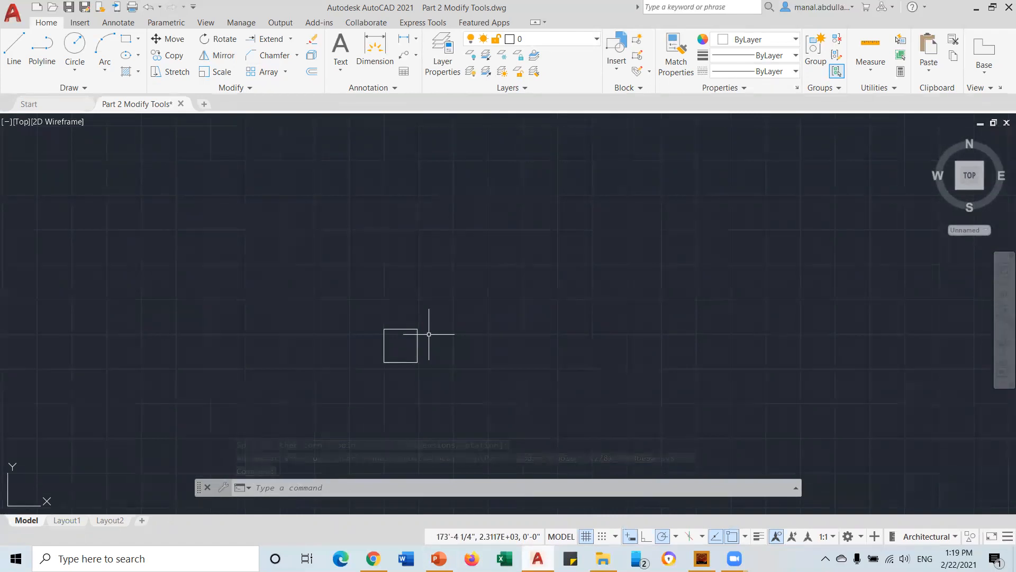
Apply Rectangular Array to the 5' square, previewing 4 columns by 3 rows
{"action": "left_click", "coordinate": [263, 71]}
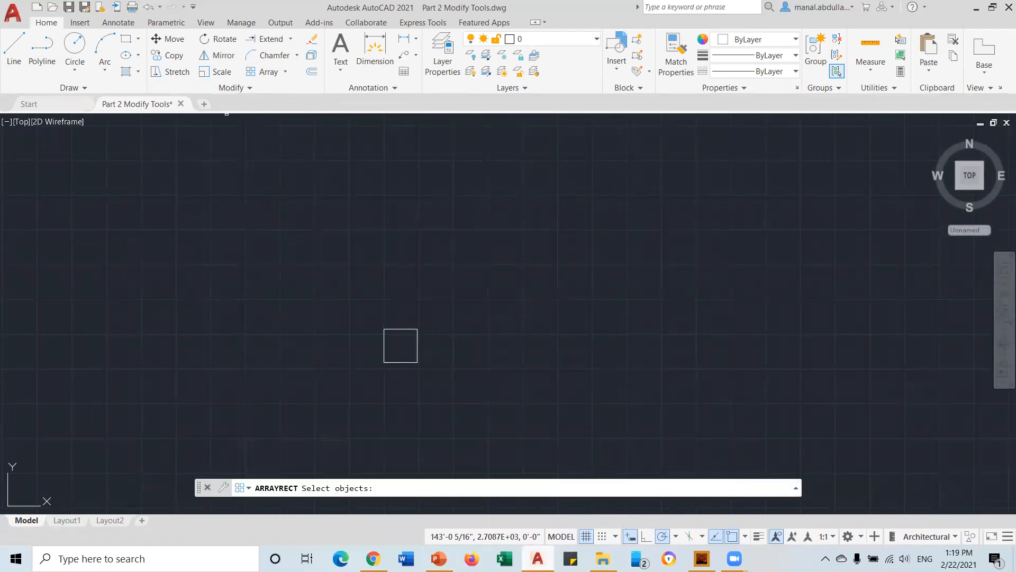
{"action": "left_click", "coordinate": [285, 78]}
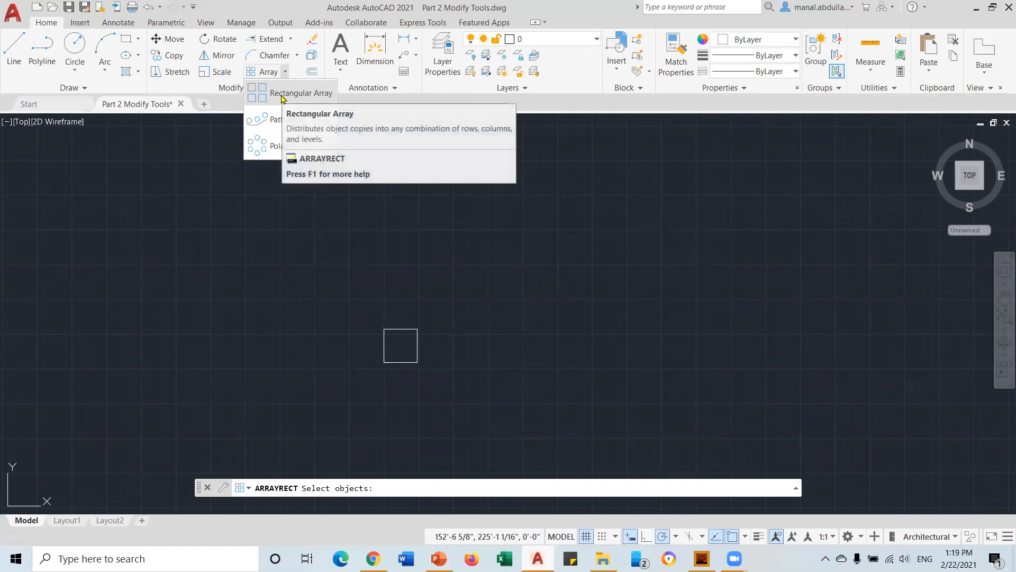
{"action": "left_click", "coordinate": [282, 96]}
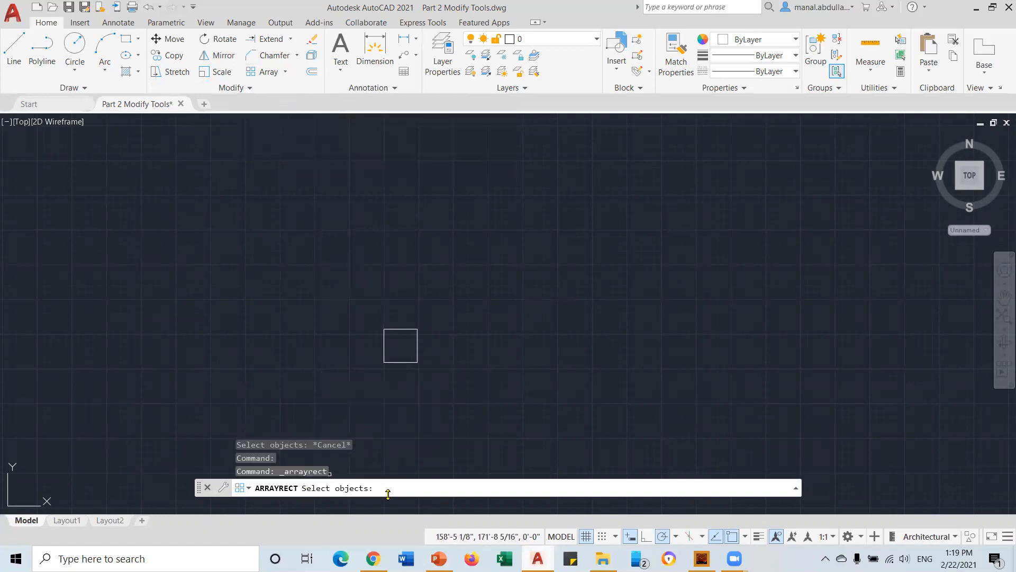
{"action": "left_click", "coordinate": [401, 360]}
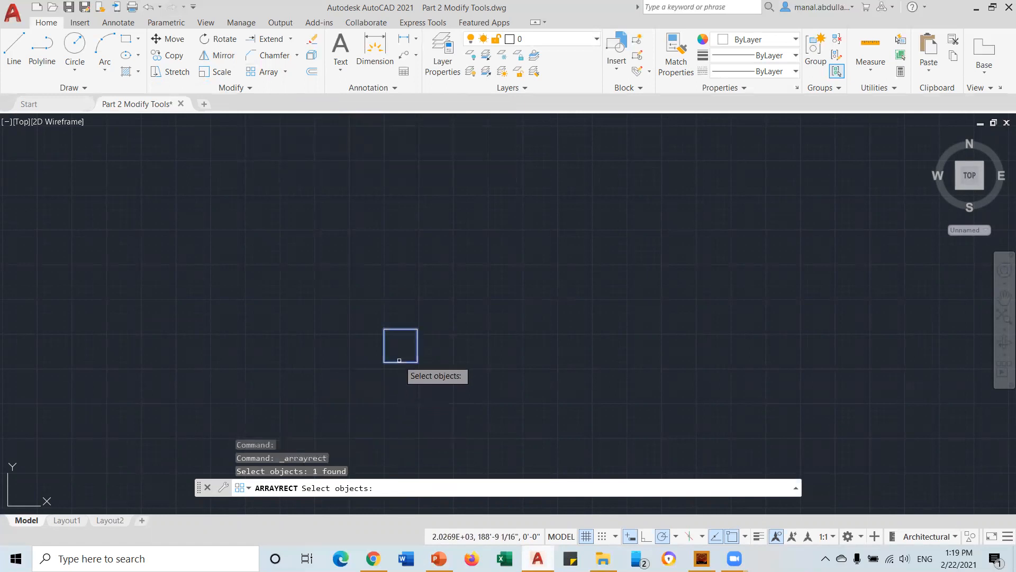
{"action": "key", "text": "Return"}
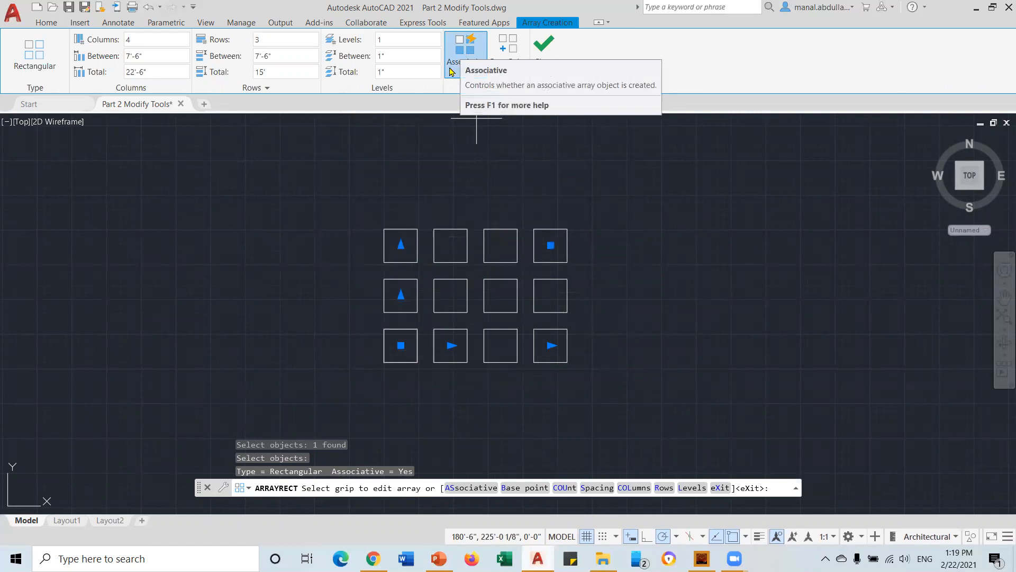
Set the previewed square array to 5 columns and 4 rows
{"action": "mouse_move", "coordinate": [596, 279]}
{"action": "middle_mouse_down"}
{"action": "mouse_move", "coordinate": [522, 311]}
{"action": "mouse_move", "coordinate": [405, 311]}
{"action": "middle_mouse_up"}
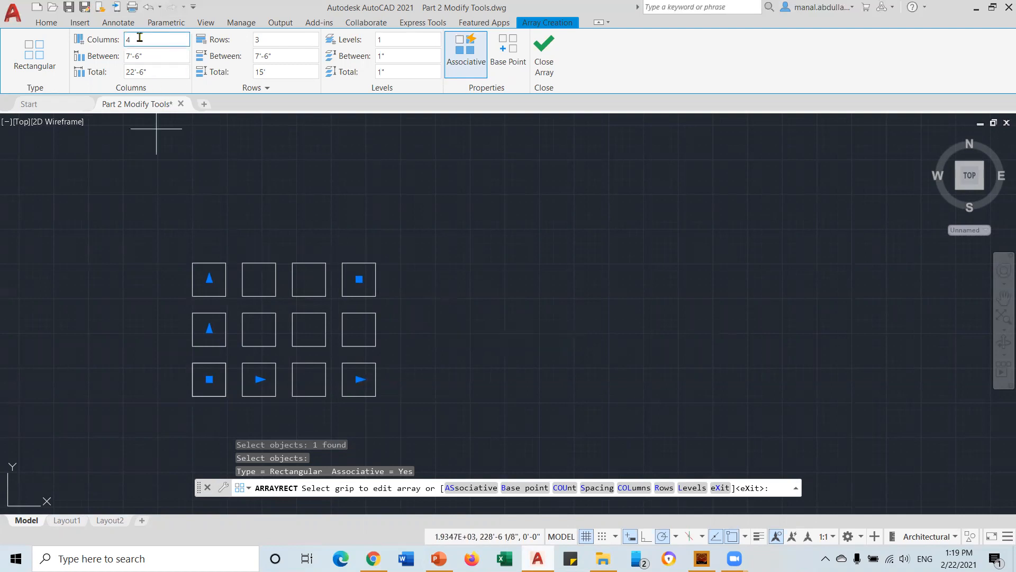
{"action": "left_click", "coordinate": [170, 44]}
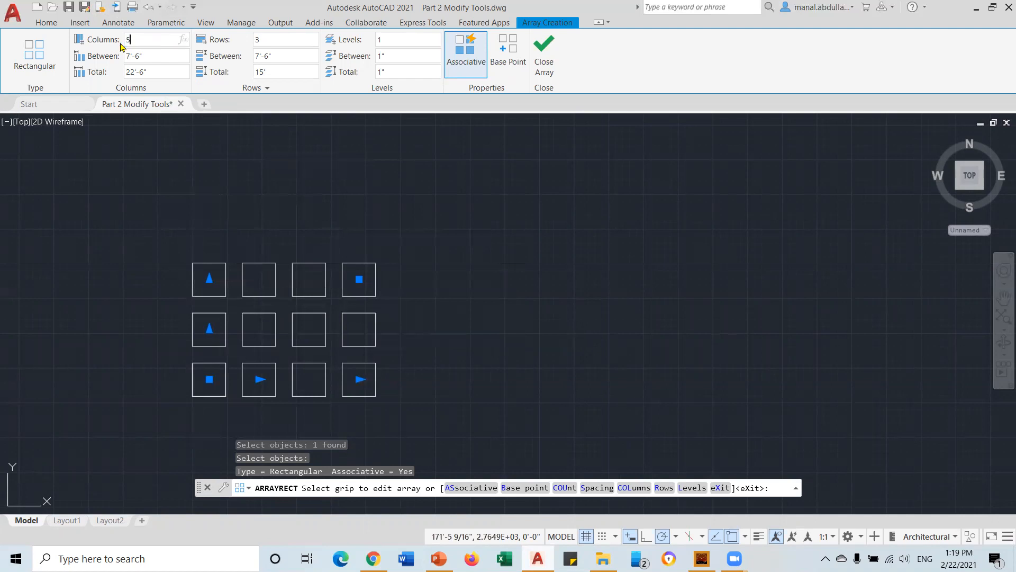
{"action": "key", "text": "Return"}
{"action": "left_click", "coordinate": [151, 55]}
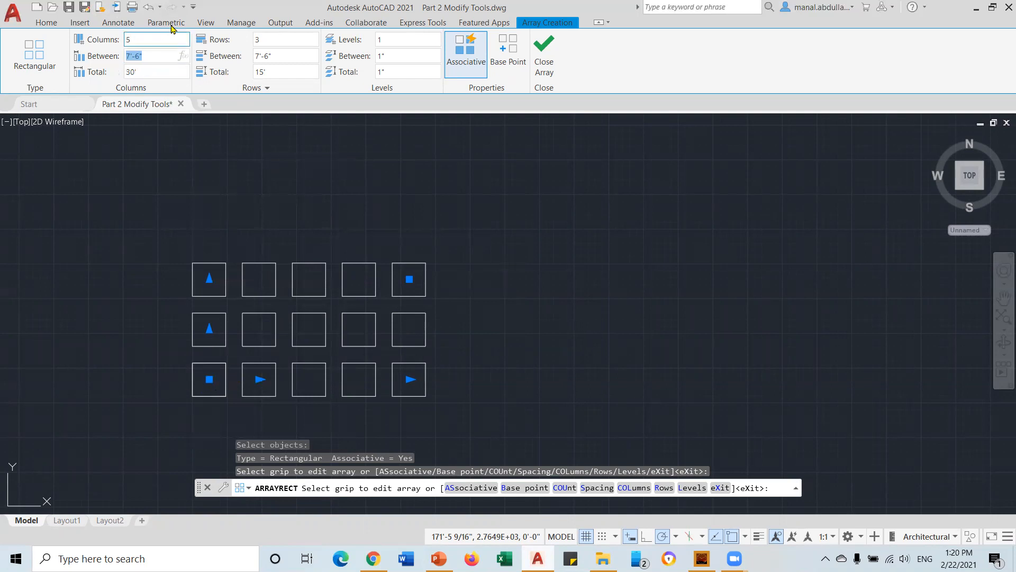
{"action": "type", "text": "10"}
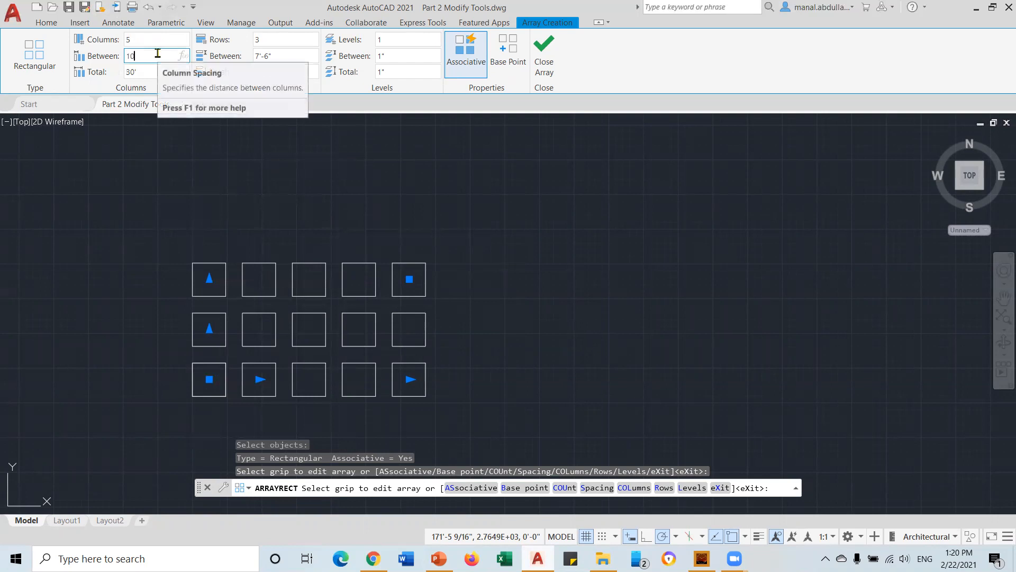
{"action": "key", "text": "Return"}
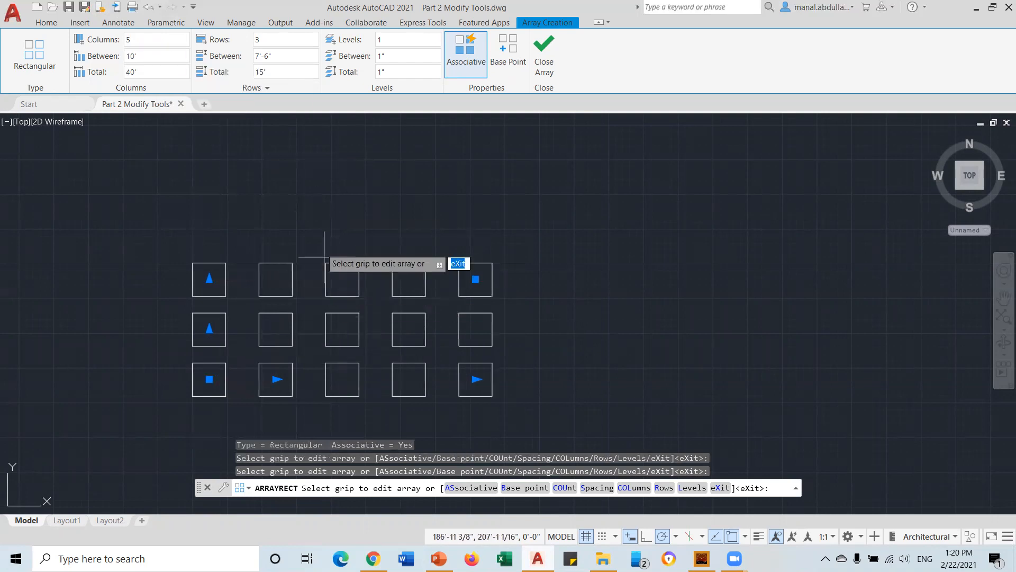
{"action": "left_click", "coordinate": [265, 40]}
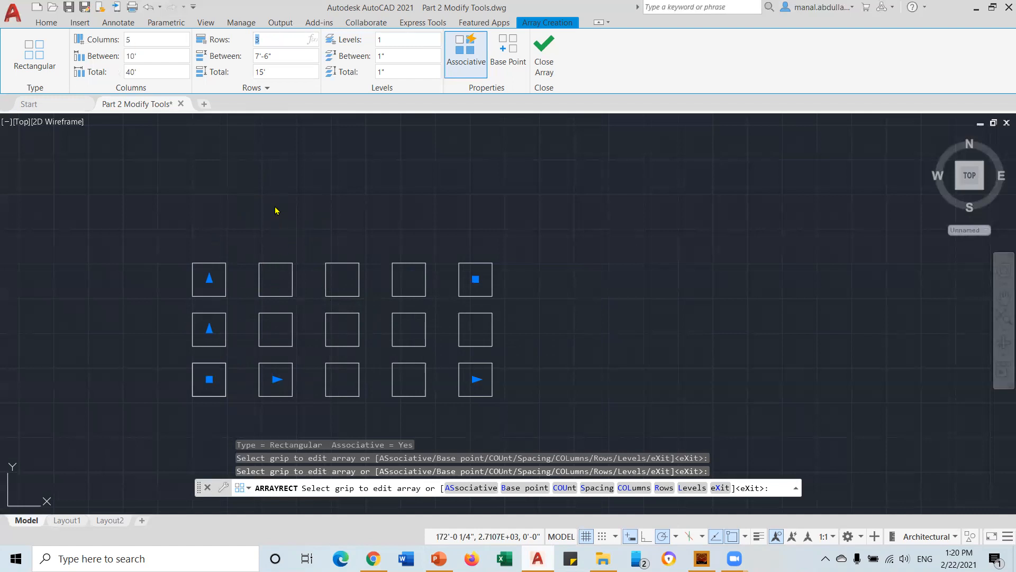
{"action": "key", "text": "Return"}
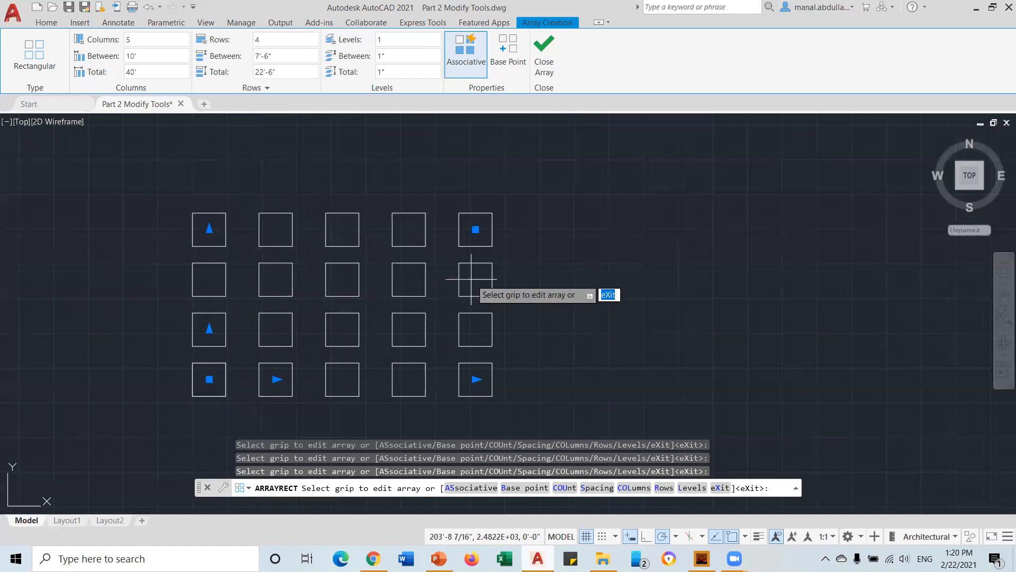
Space the rows and columns 6' apart and close the array
{"action": "left_click", "coordinate": [278, 55]}
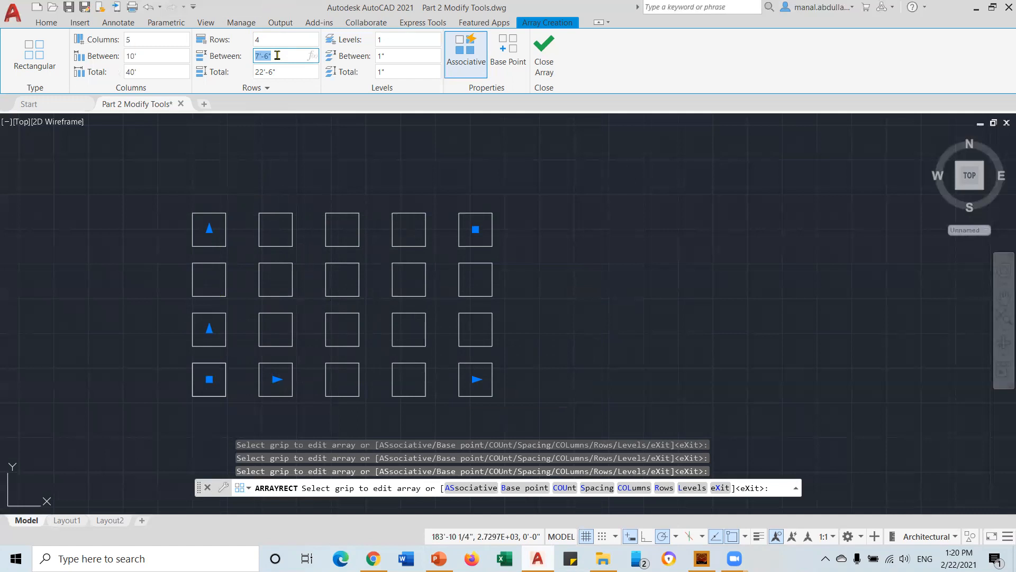
{"action": "type", "text": "6"}
{"action": "key", "text": "Return"}
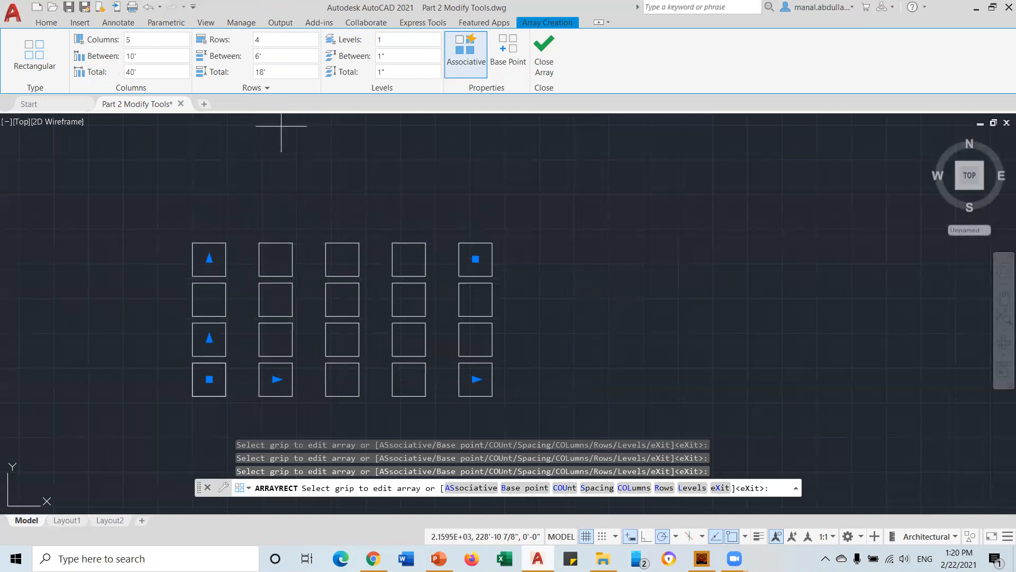
{"action": "left_click", "coordinate": [144, 50]}
{"action": "type", "text": "6"}
{"action": "key", "text": "Return"}
{"action": "left_click", "coordinate": [154, 67]}
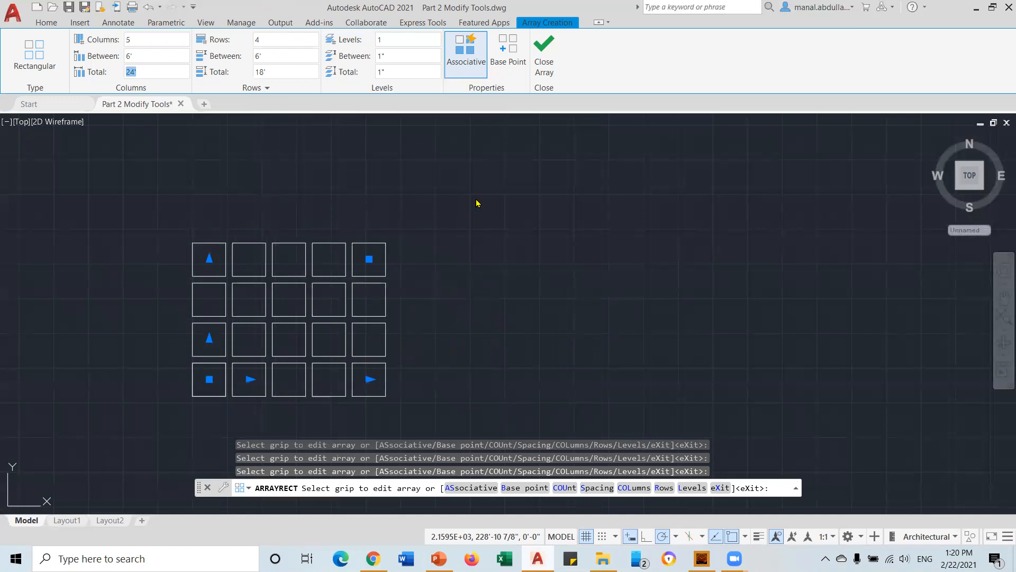
{"action": "left_click", "coordinate": [545, 59]}
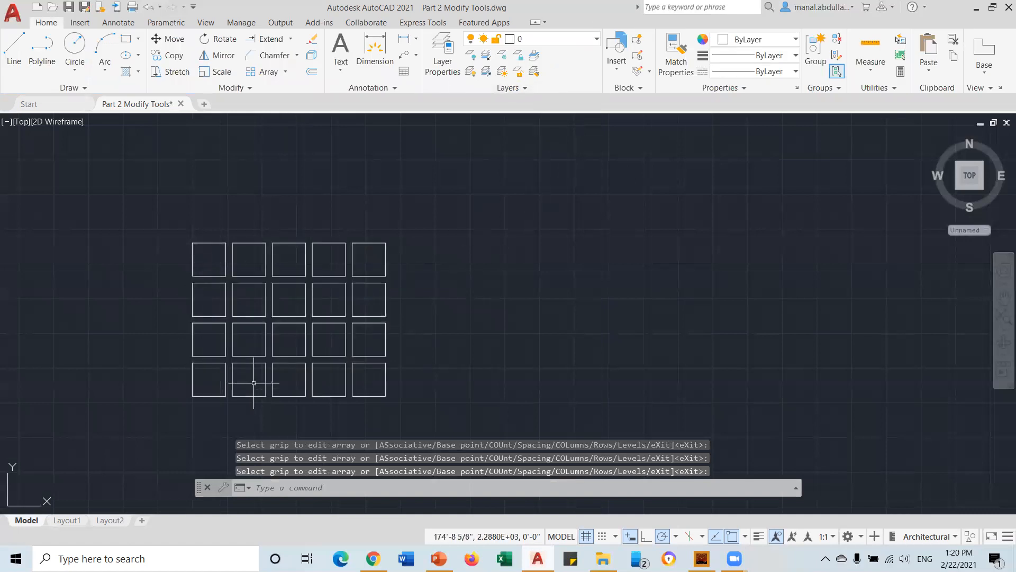
{"action": "left_click", "coordinate": [353, 276]}
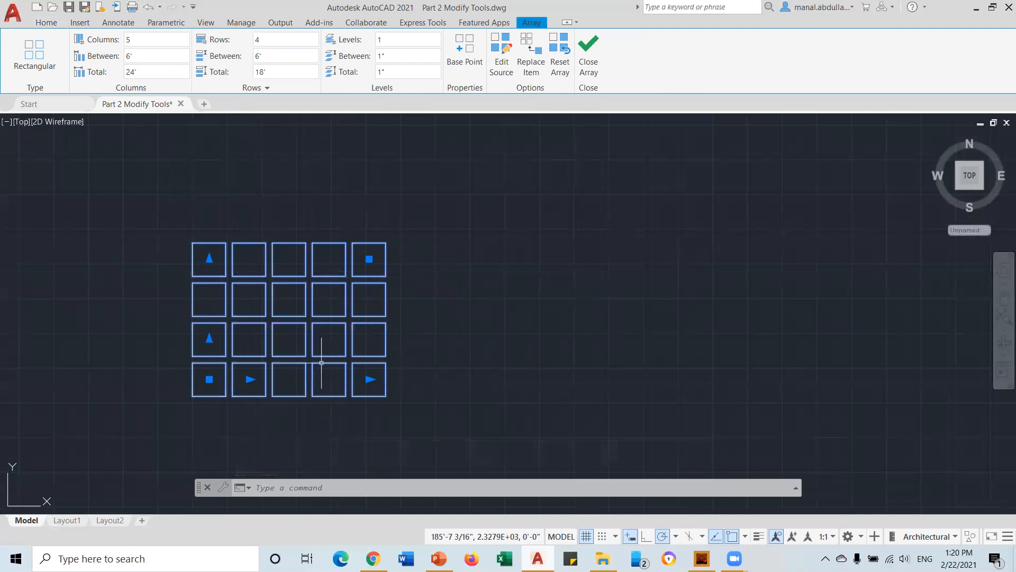
Drag the array grips out to 9 columns and 6 rows
{"action": "left_click", "coordinate": [369, 379]}
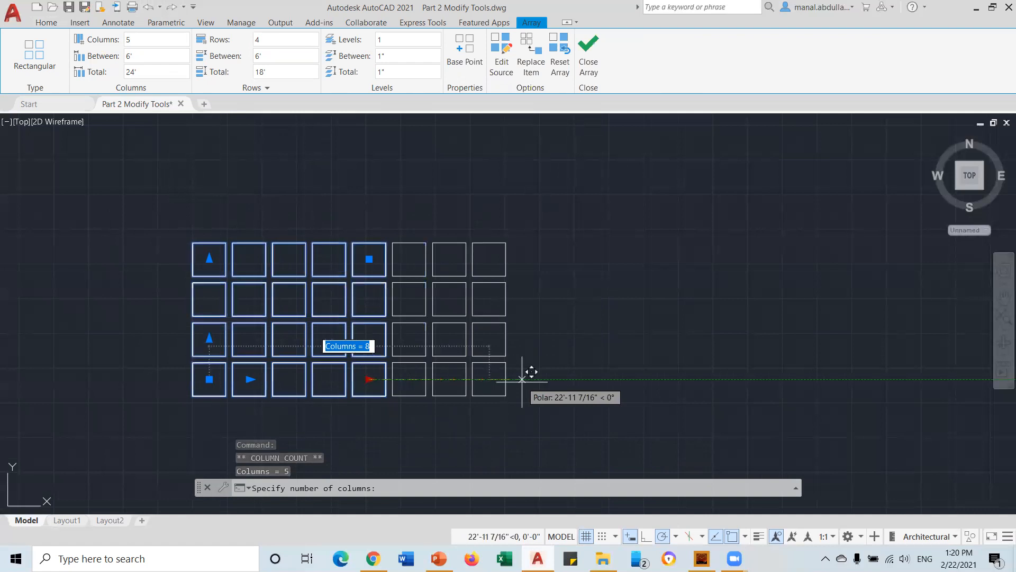
{"action": "left_click", "coordinate": [522, 379]}
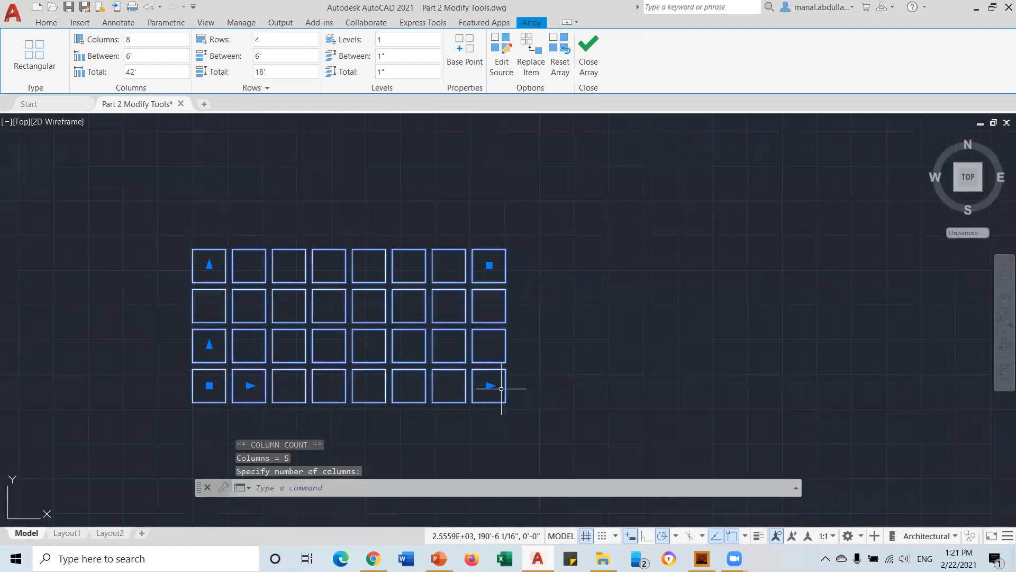
{"action": "left_click", "coordinate": [501, 389]}
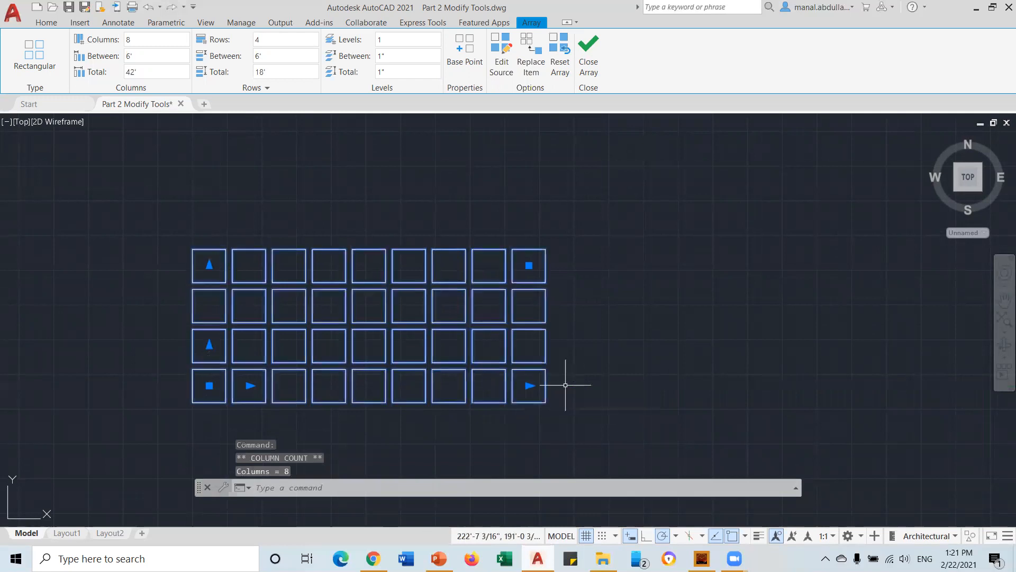
{"action": "left_click", "coordinate": [565, 384]}
{"action": "left_click", "coordinate": [210, 265]}
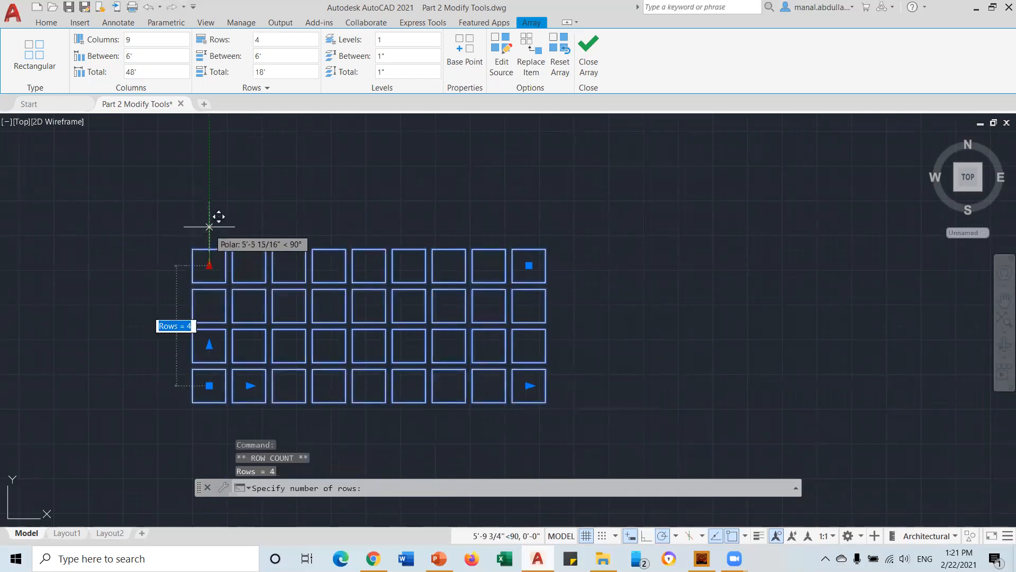
{"action": "left_click", "coordinate": [210, 154]}
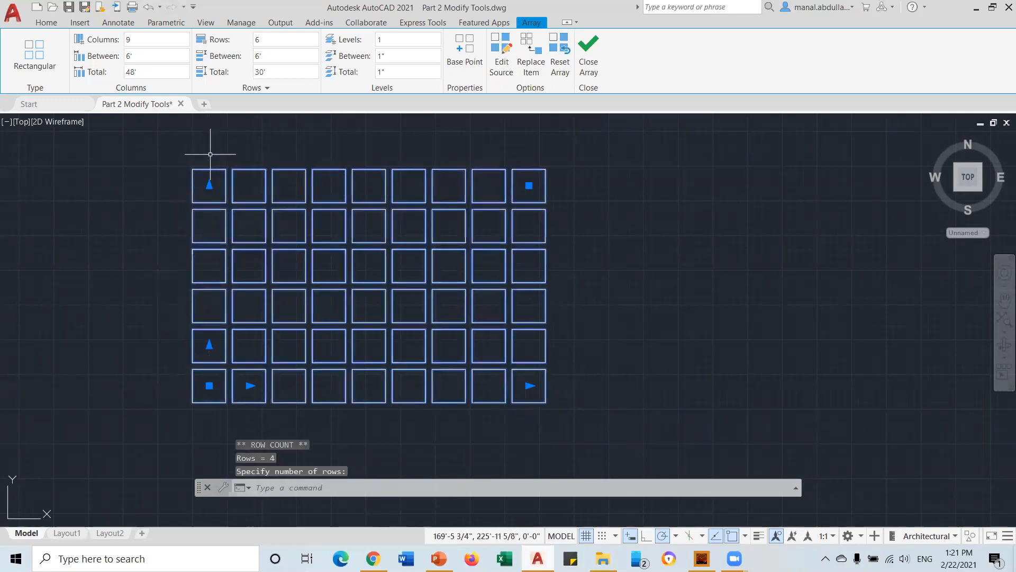
Set 7' spacing between both columns and rows, then close the array
{"action": "left_click", "coordinate": [146, 56]}
{"action": "type", "text": "7"}
{"action": "key", "text": "Return"}
{"action": "left_click", "coordinate": [295, 55]}
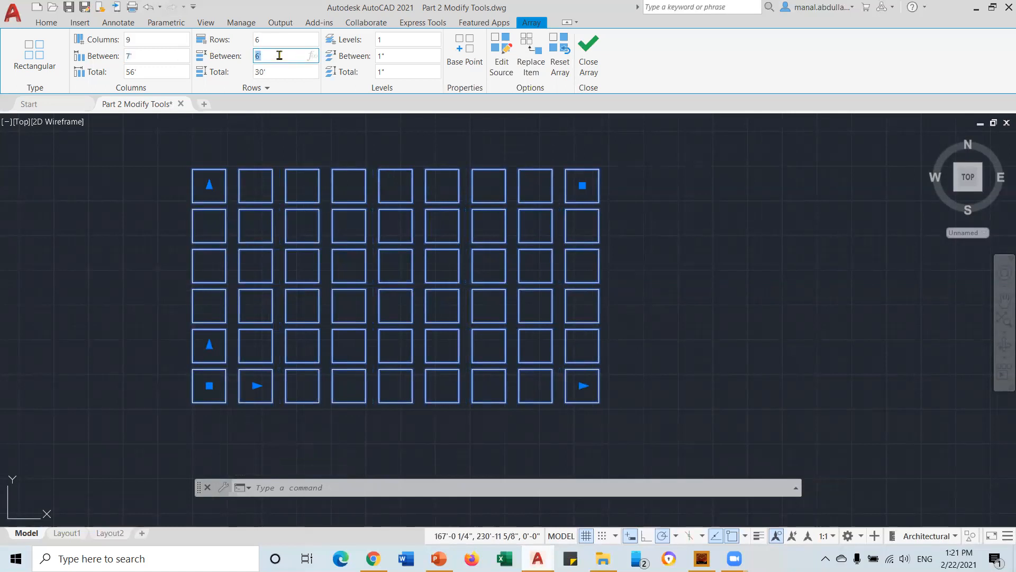
{"action": "type", "text": "7"}
{"action": "key", "text": "Return"}
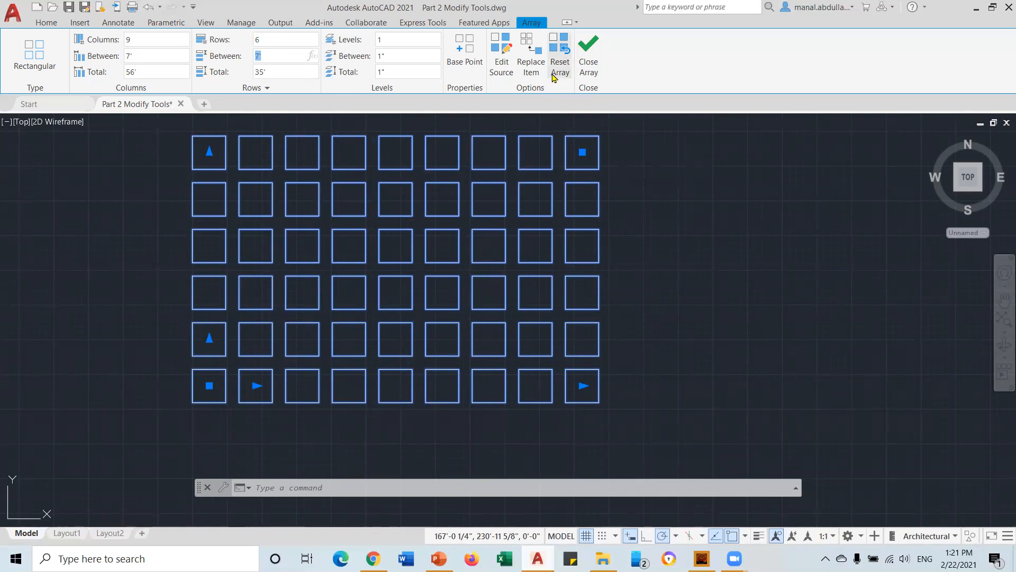
{"action": "left_click", "coordinate": [588, 62]}
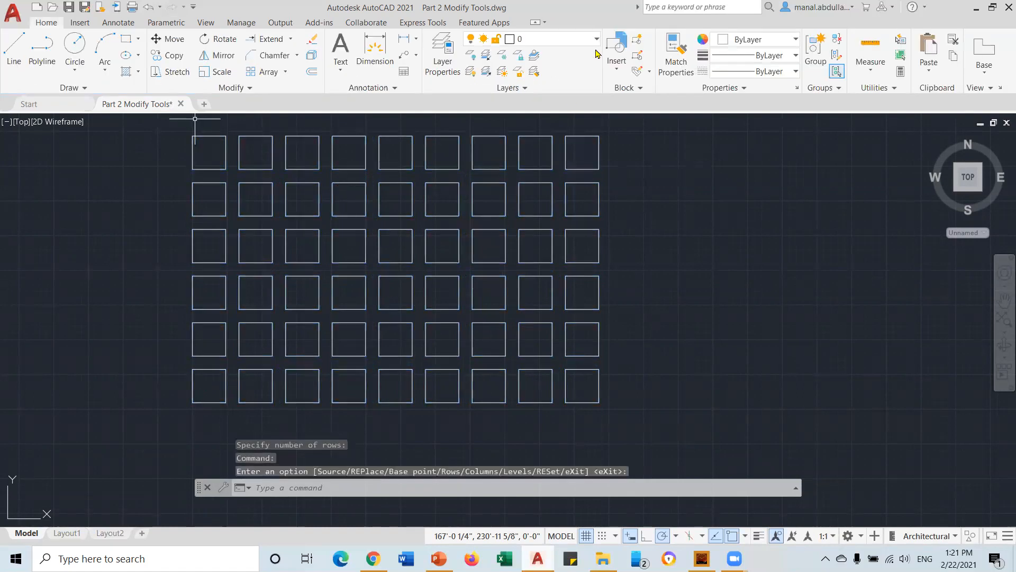
{"action": "left_click", "coordinate": [487, 230]}
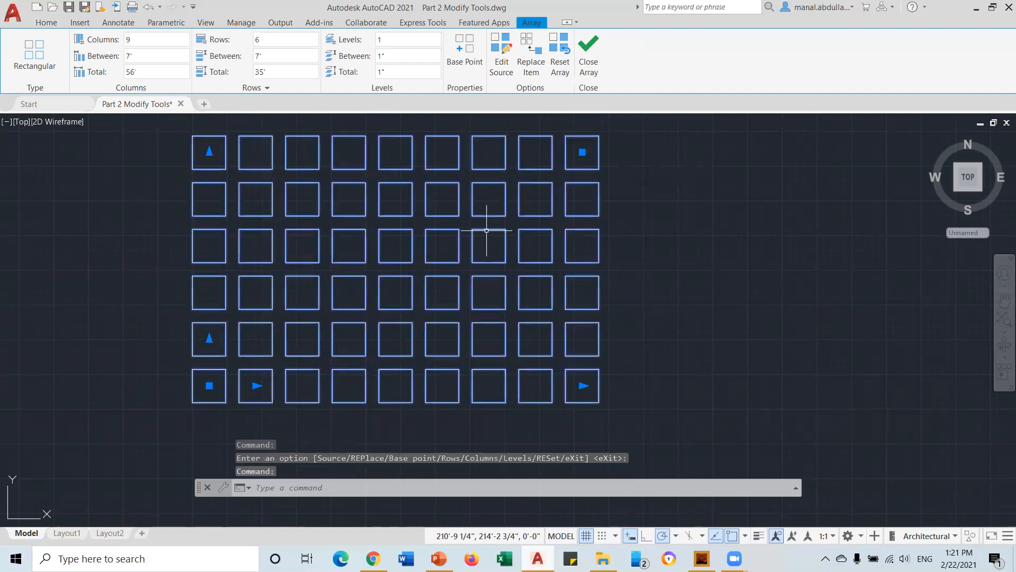
{"action": "key", "text": "Escape"}
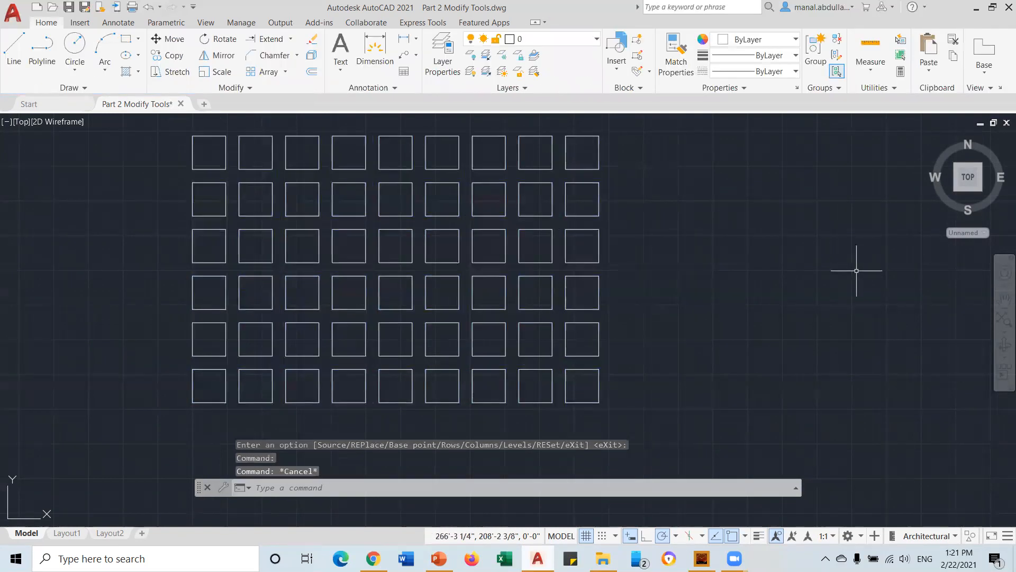
{"action": "mouse_move", "coordinate": [748, 295]}
{"action": "middle_mouse_down"}
{"action": "mouse_move", "coordinate": [384, 370]}
{"action": "mouse_move", "coordinate": [594, 329]}
{"action": "middle_mouse_up"}
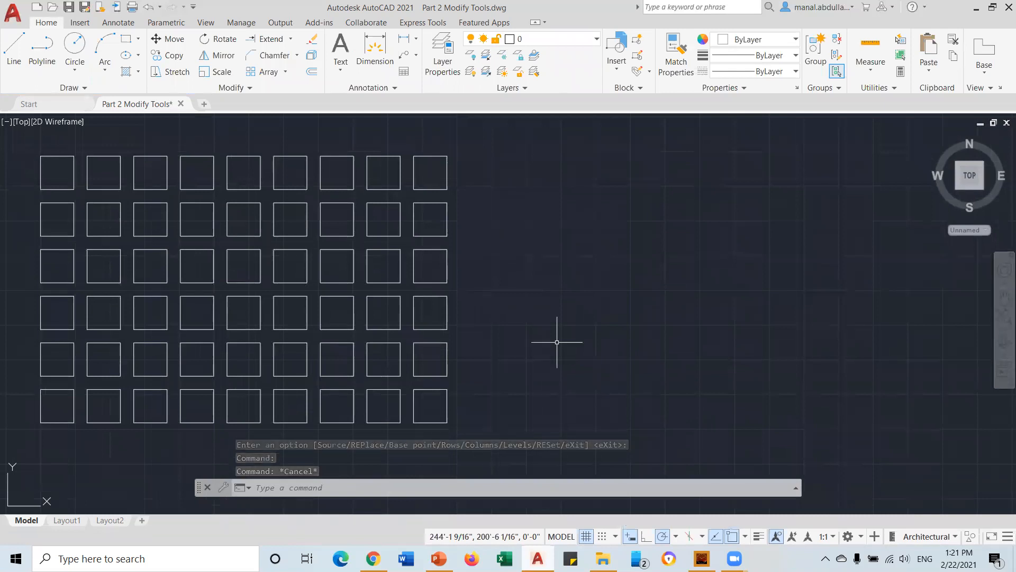
Draw a small square with RECTANG to the right of the grid
{"action": "left_click", "coordinate": [126, 40]}
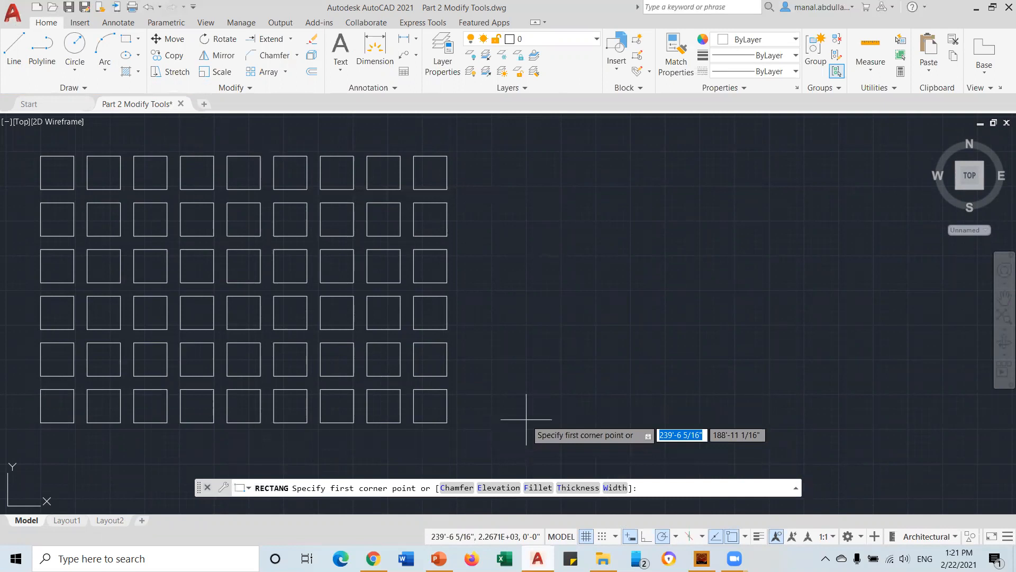
{"action": "left_click", "coordinate": [559, 420]}
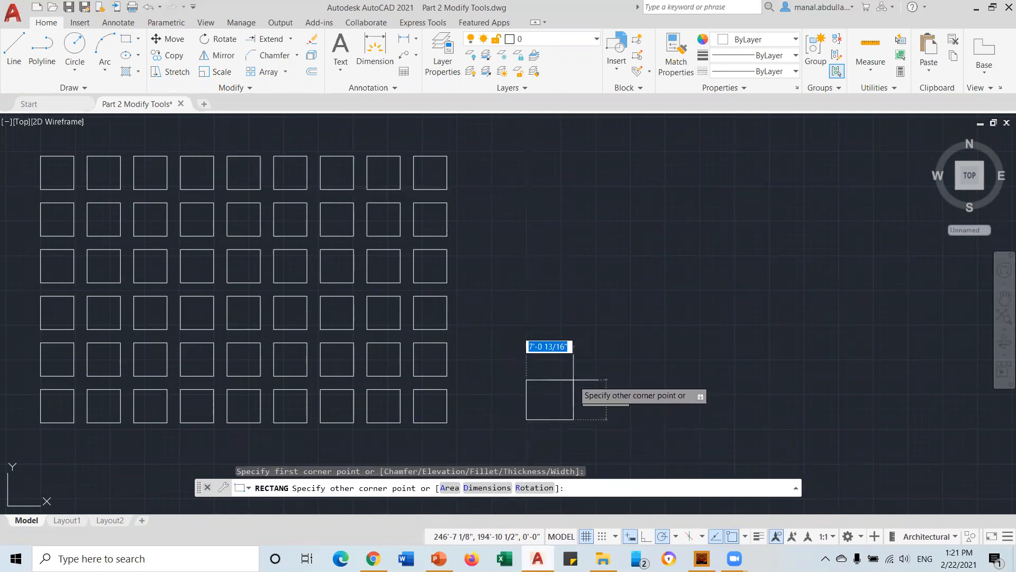
{"action": "left_click", "coordinate": [568, 382]}
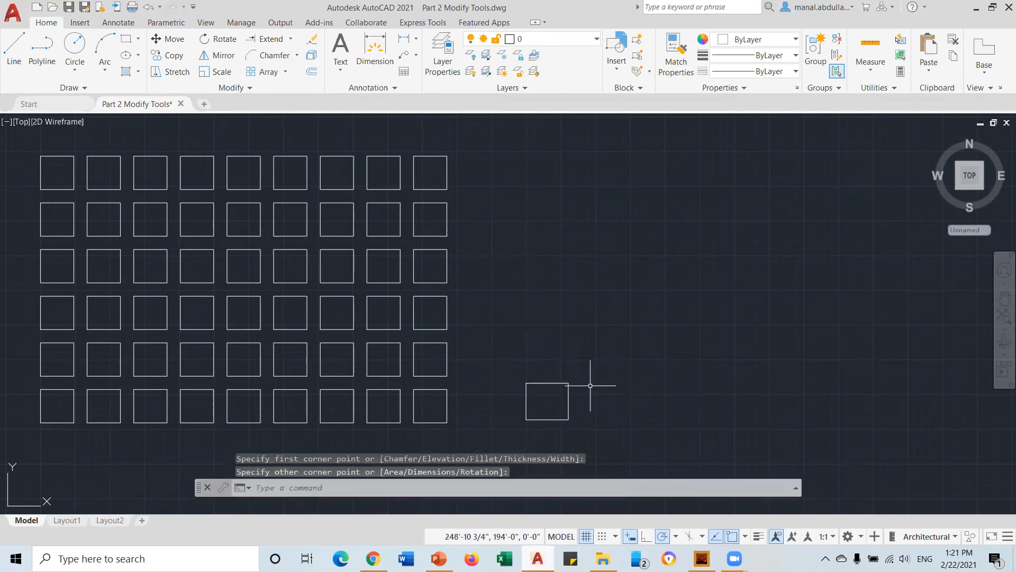
Make the new square a rectangular array of 5 columns by 5 rows
{"action": "left_click", "coordinate": [285, 73]}
{"action": "left_click", "coordinate": [279, 95]}
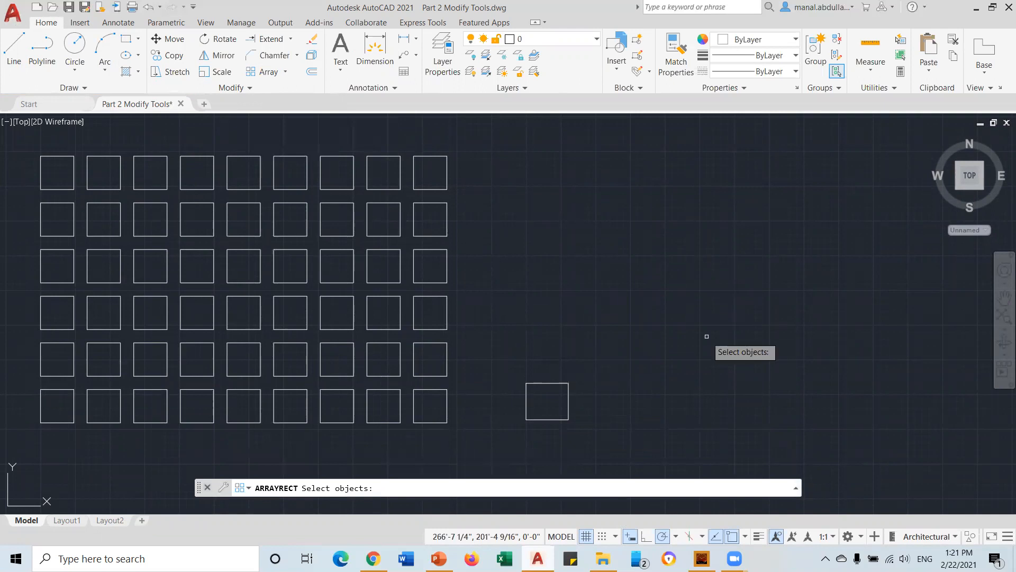
{"action": "left_click", "coordinate": [544, 382]}
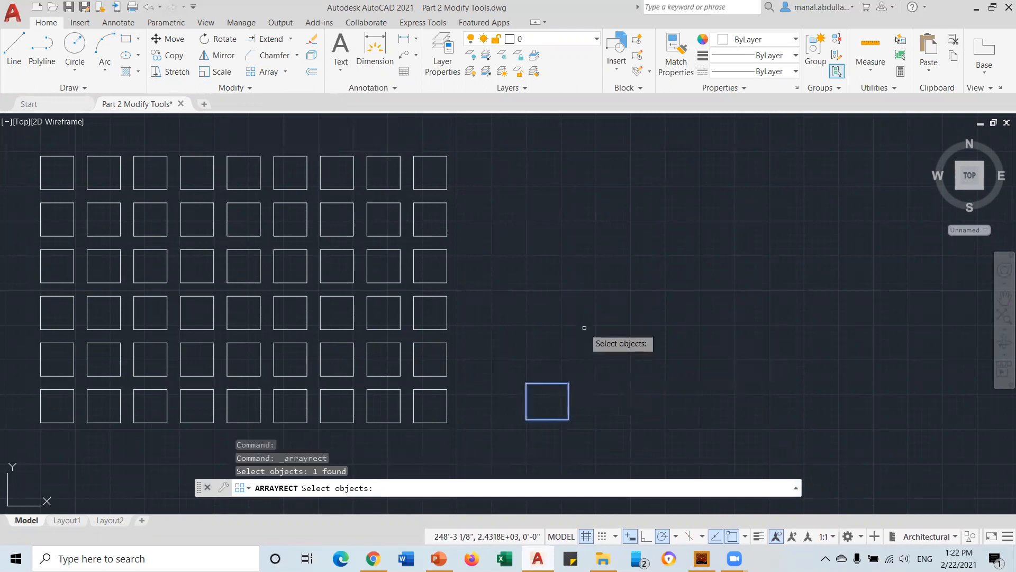
{"action": "key", "text": "Return"}
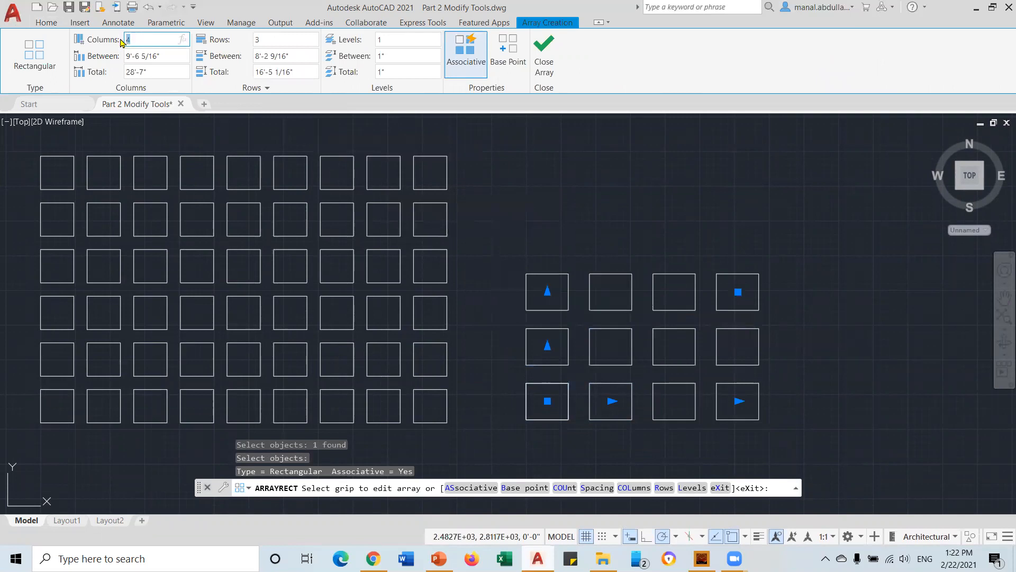
{"action": "type", "text": "5"}
{"action": "left_click", "coordinate": [265, 38]}
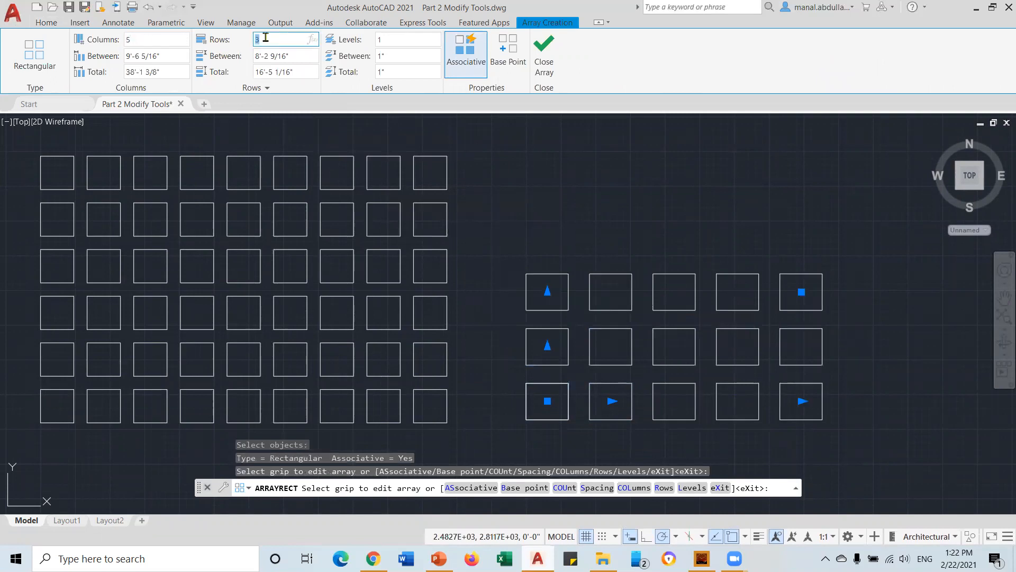
{"action": "key", "text": "Return"}
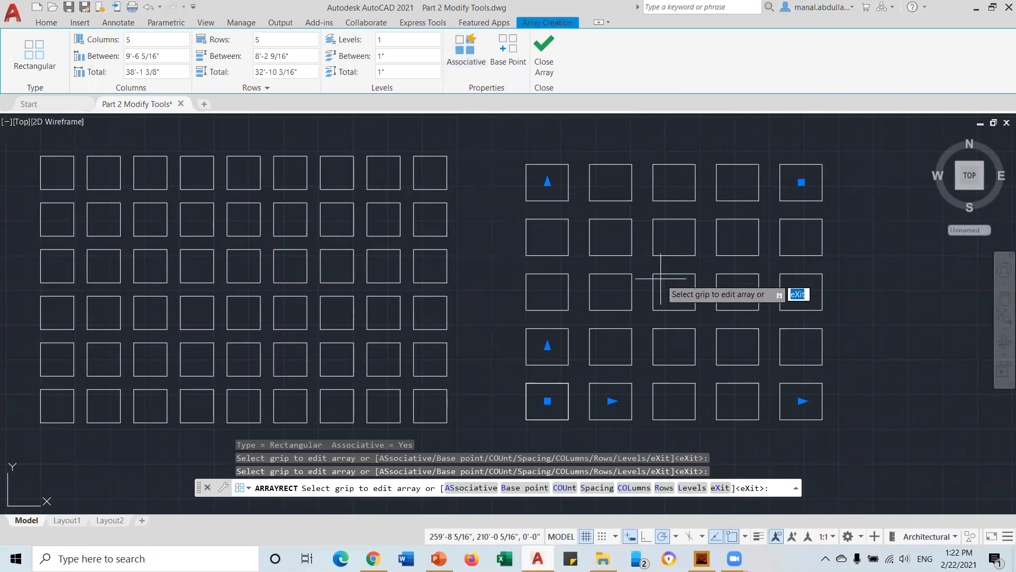
{"action": "left_click", "coordinate": [544, 59]}
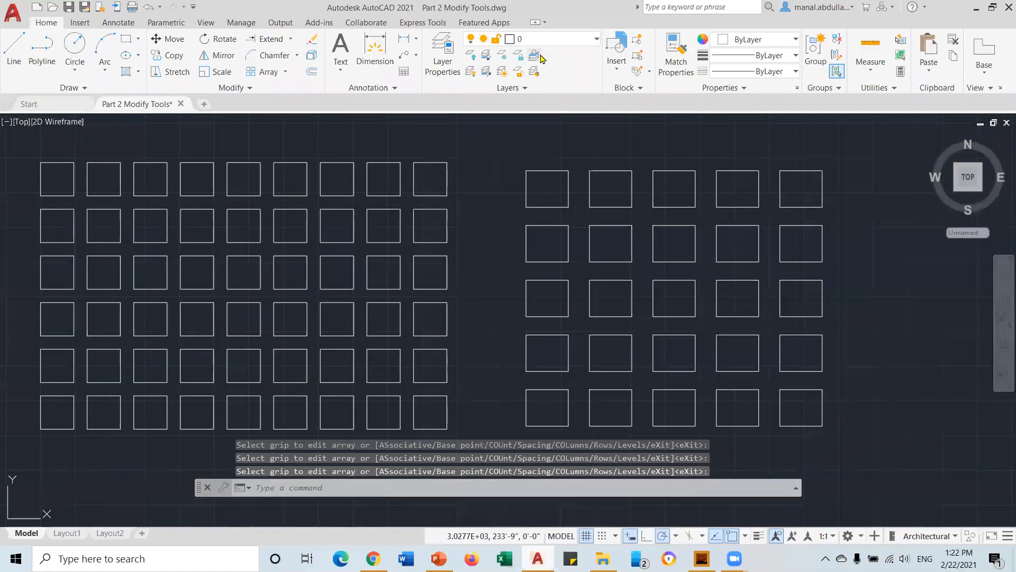
Delete the top-left square of the right-hand 5-by-5 group and recenter both groups
{"action": "left_click", "coordinate": [601, 171]}
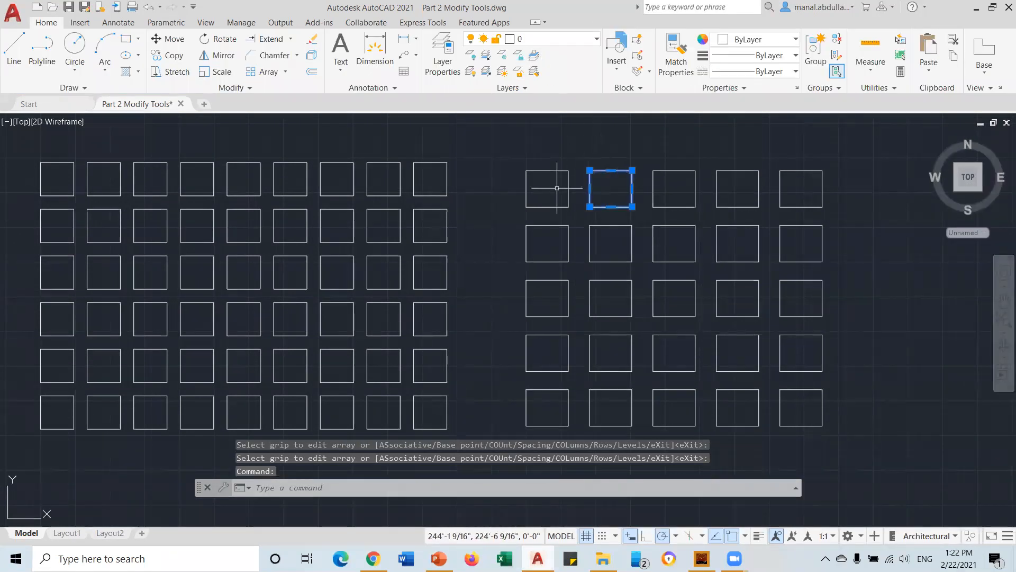
{"action": "left_click", "coordinate": [539, 169]}
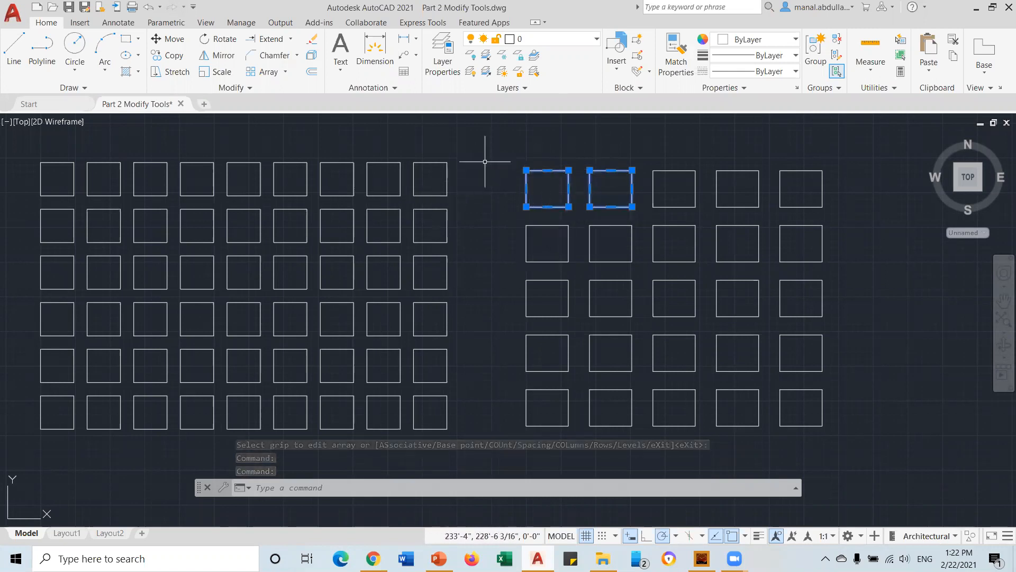
{"action": "key", "text": "Escape"}
{"action": "left_click", "coordinate": [434, 177]}
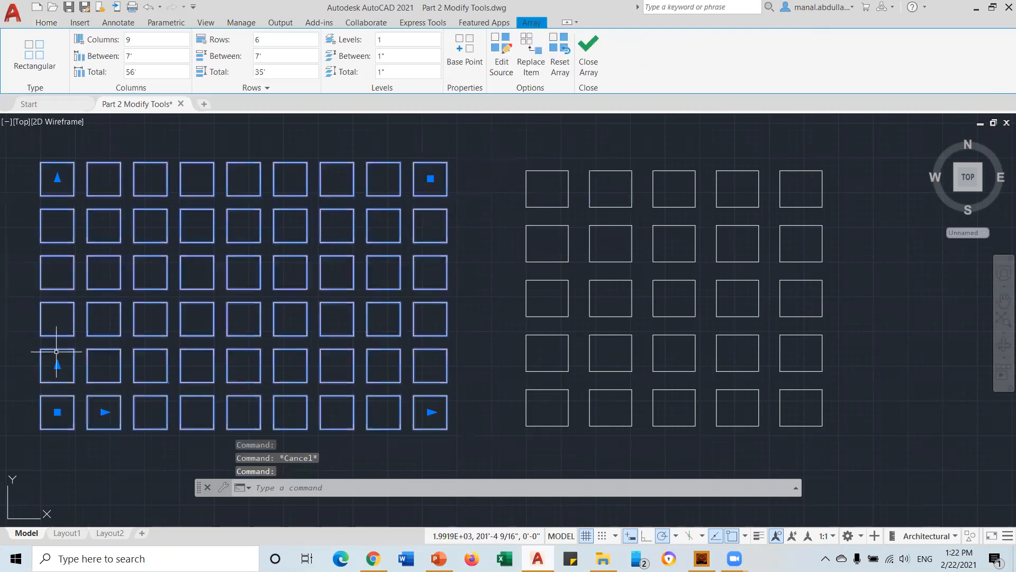
{"action": "key", "text": "Escape"}
{"action": "left_click", "coordinate": [544, 170]}
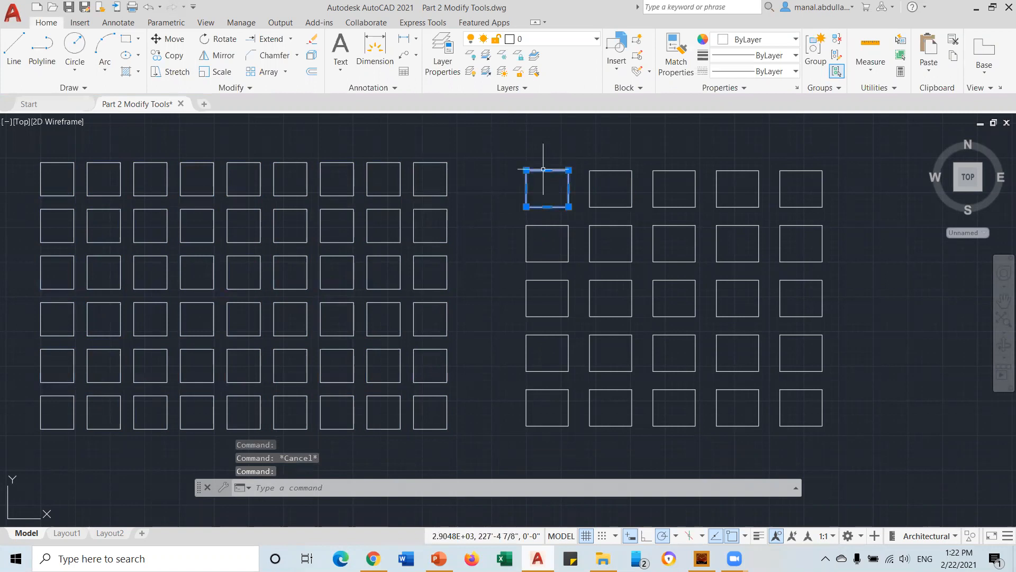
{"action": "key", "text": "Delete"}
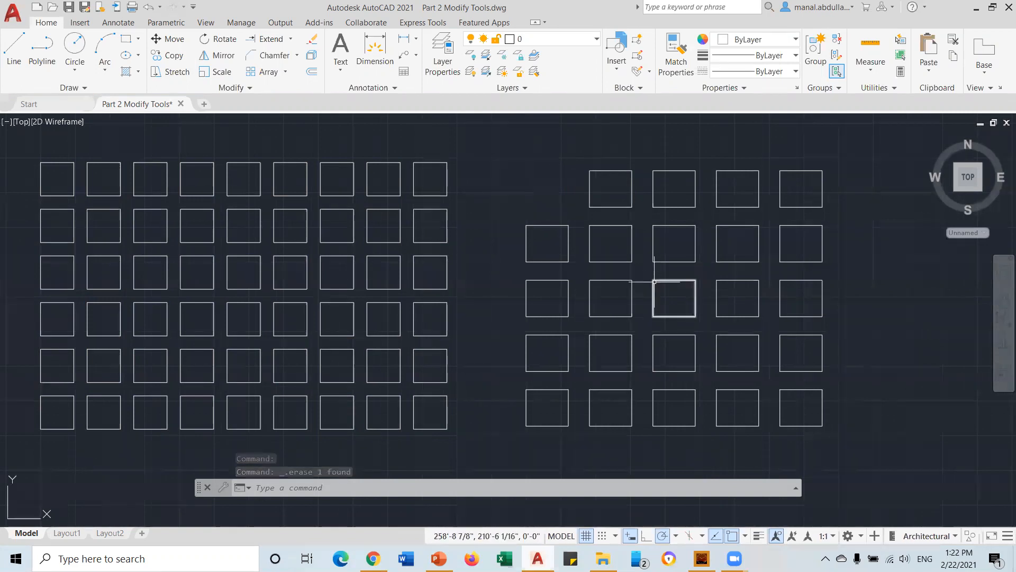
{"action": "scroll", "coordinate": [609, 286], "scroll_direction": "down", "scroll_amount": 2}
{"action": "middle_click_drag", "start_coordinate": [609, 286], "coordinate": [495, 307]}
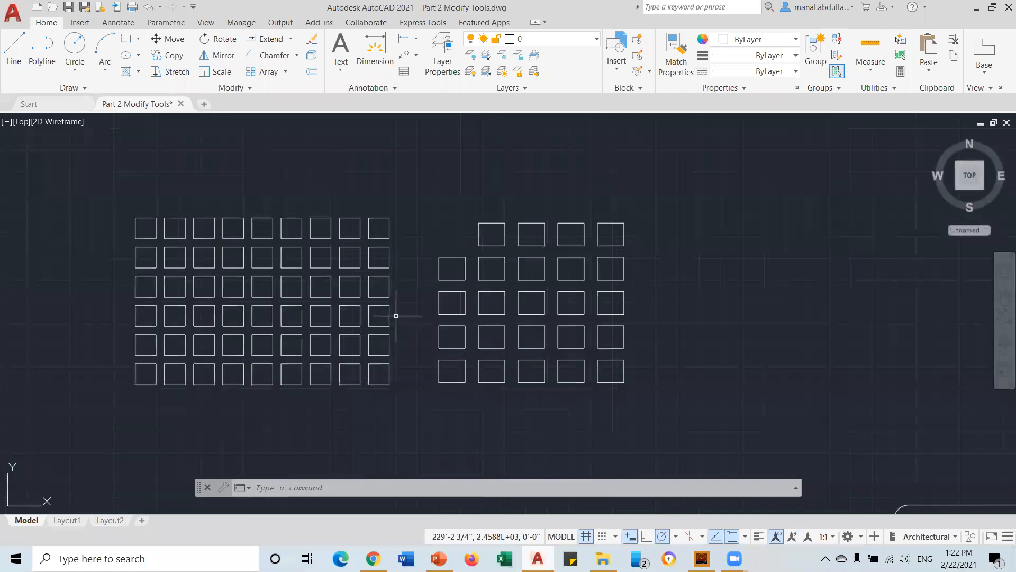
{"action": "left_click", "coordinate": [310, 275]}
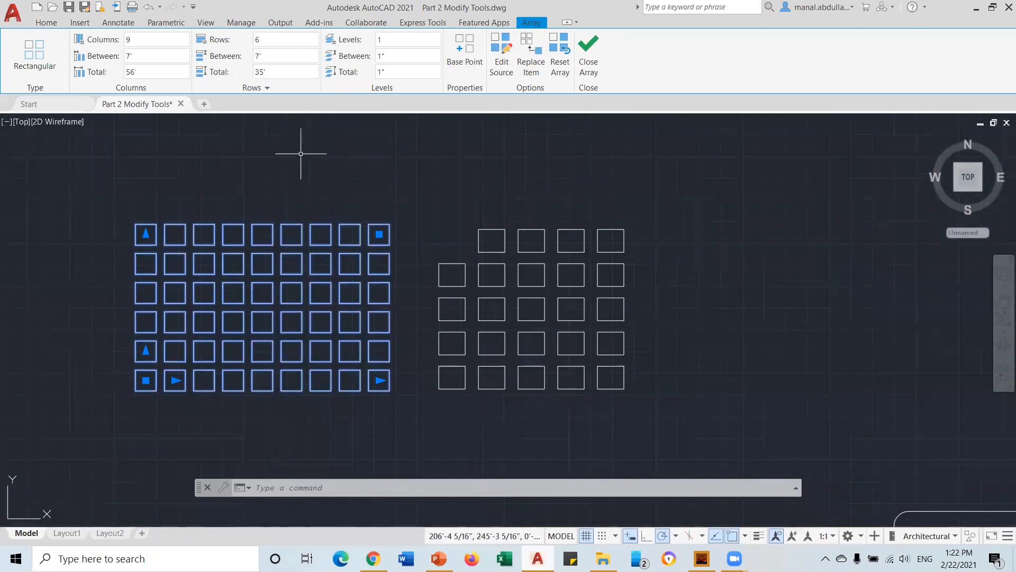
{"action": "key", "text": "Escape"}
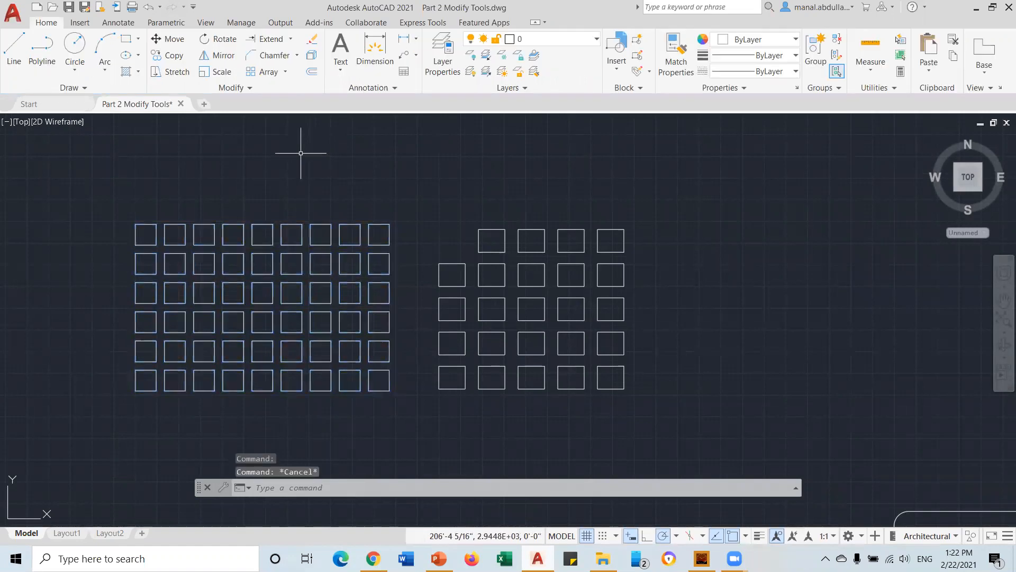
{"action": "left_click", "coordinate": [313, 56]}
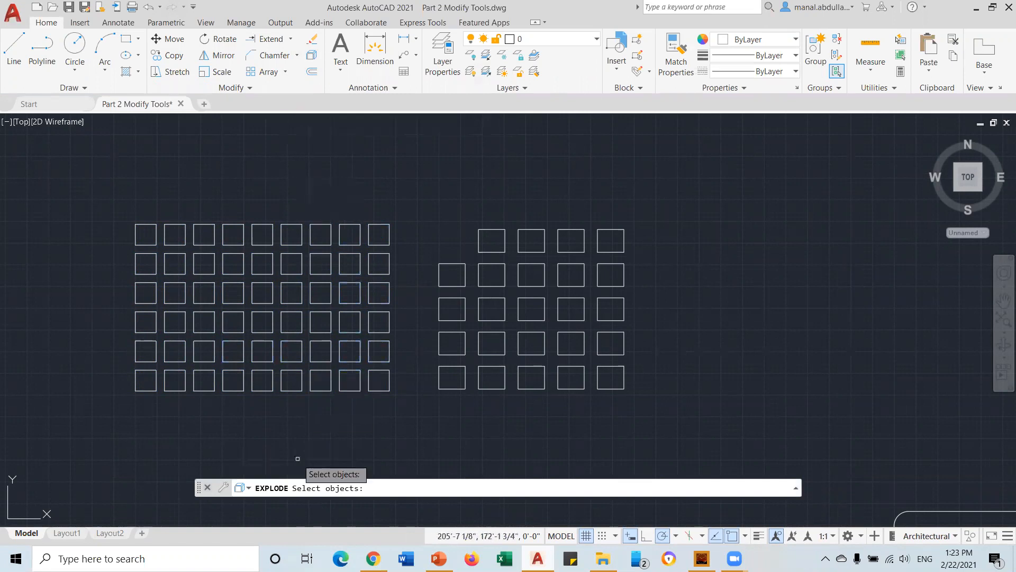
{"action": "left_click", "coordinate": [313, 390]}
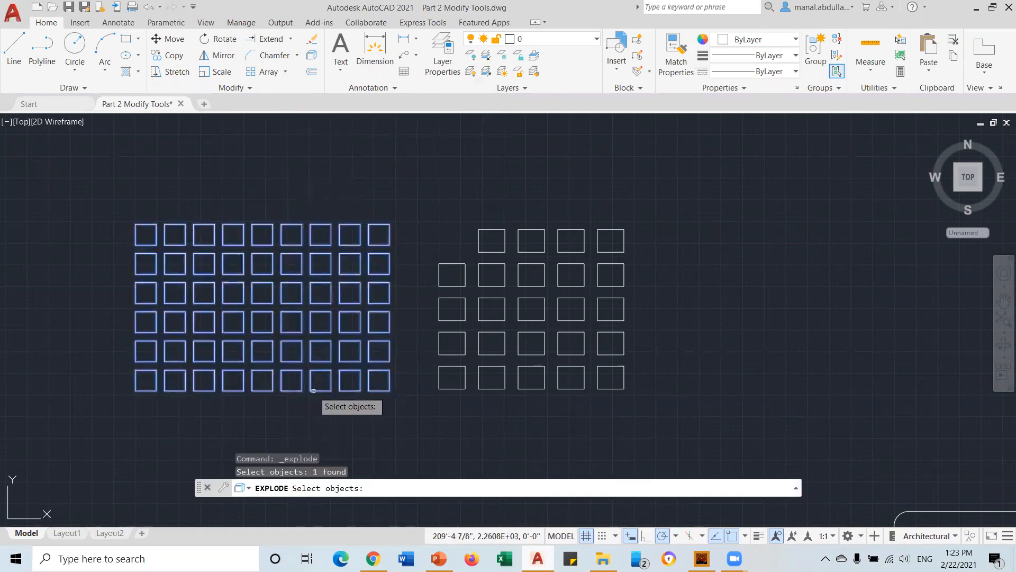
{"action": "key", "text": "Return"}
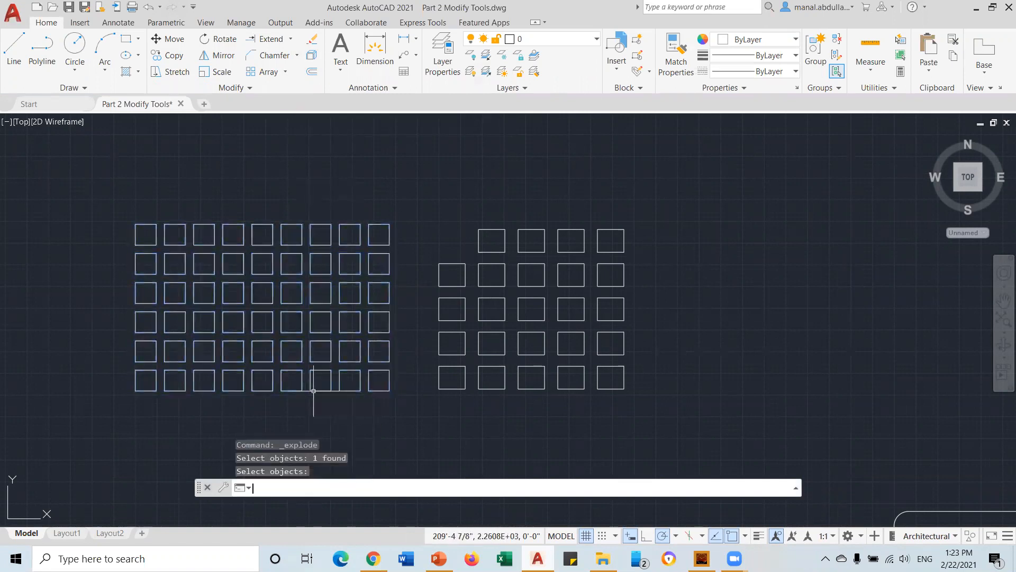
{"action": "left_click", "coordinate": [319, 392]}
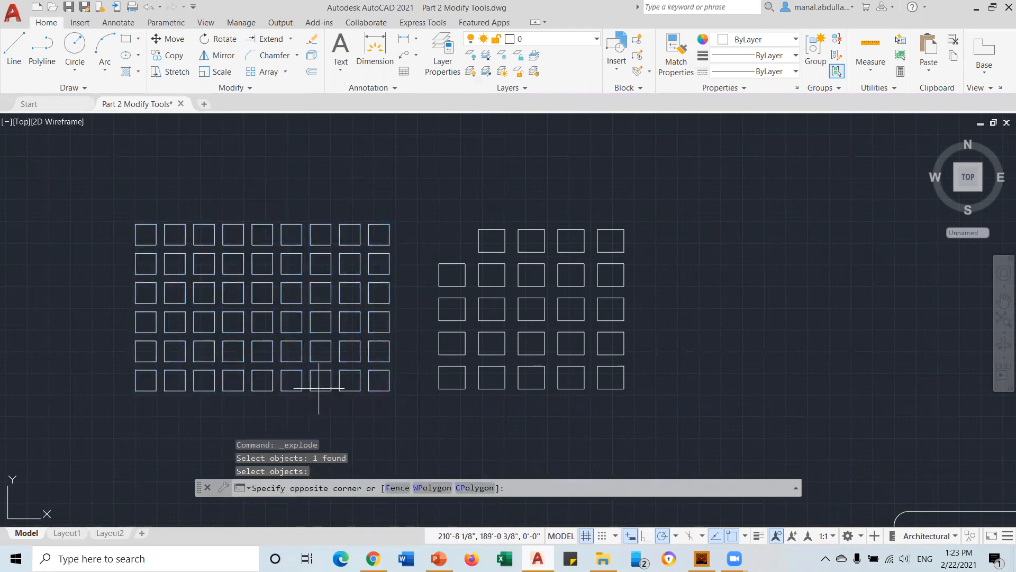
{"action": "left_click", "coordinate": [311, 424]}
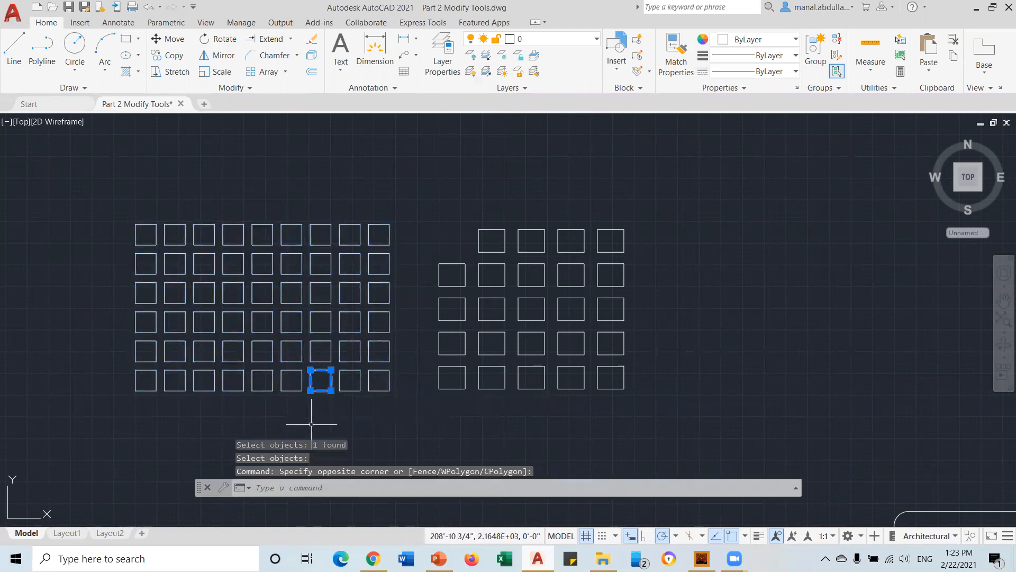
{"action": "key", "text": "Escape"}
Explode the rounded four-sided outline into separate lines and arcs
{"action": "scroll", "coordinate": [508, 272], "scroll_direction": "up", "scroll_amount": 5}
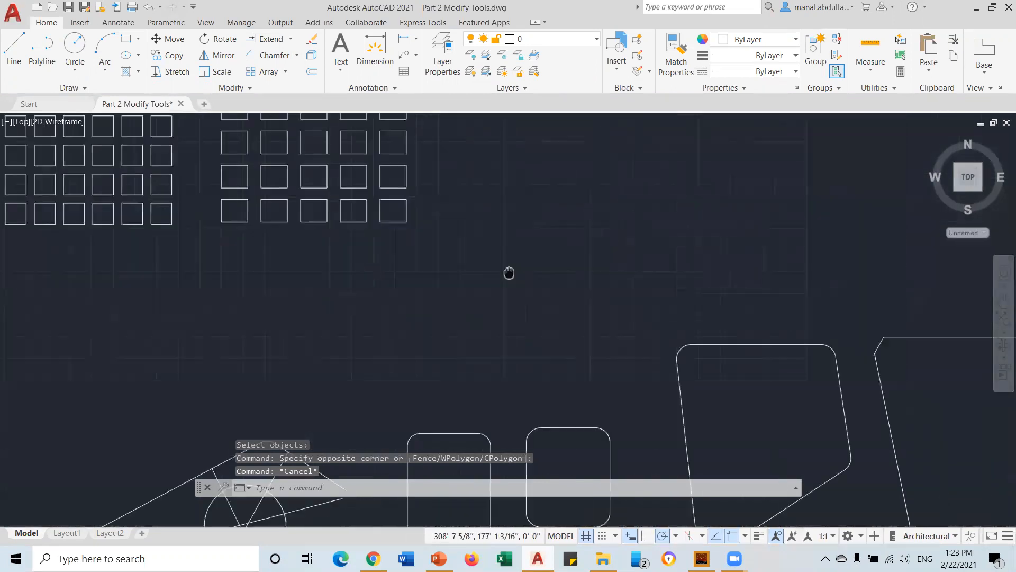
{"action": "scroll", "coordinate": [518, 309], "scroll_direction": "down", "scroll_amount": 5}
{"action": "scroll", "coordinate": [518, 369], "scroll_direction": "up", "scroll_amount": 3}
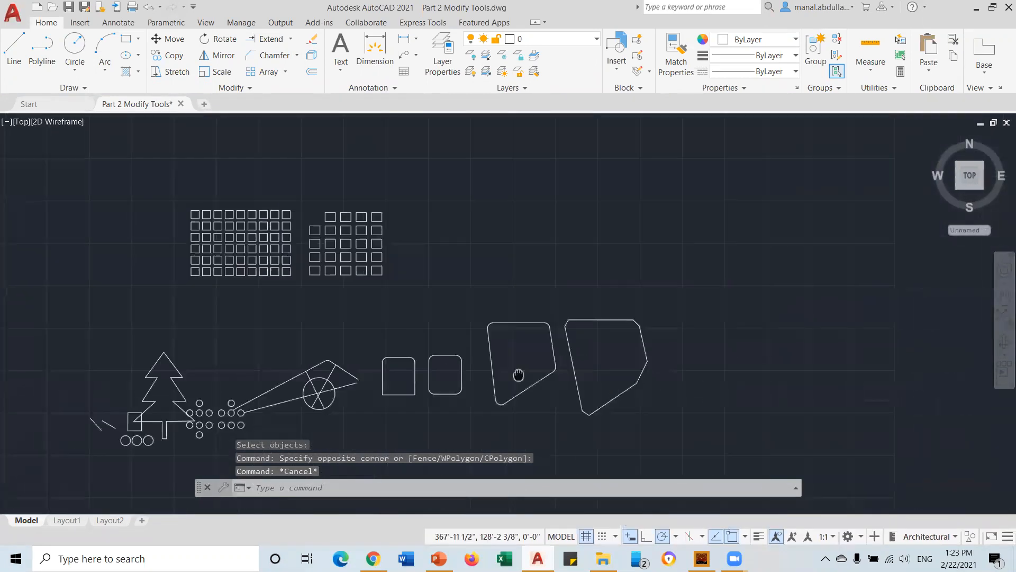
{"action": "scroll", "coordinate": [518, 369], "scroll_direction": "up", "scroll_amount": 2}
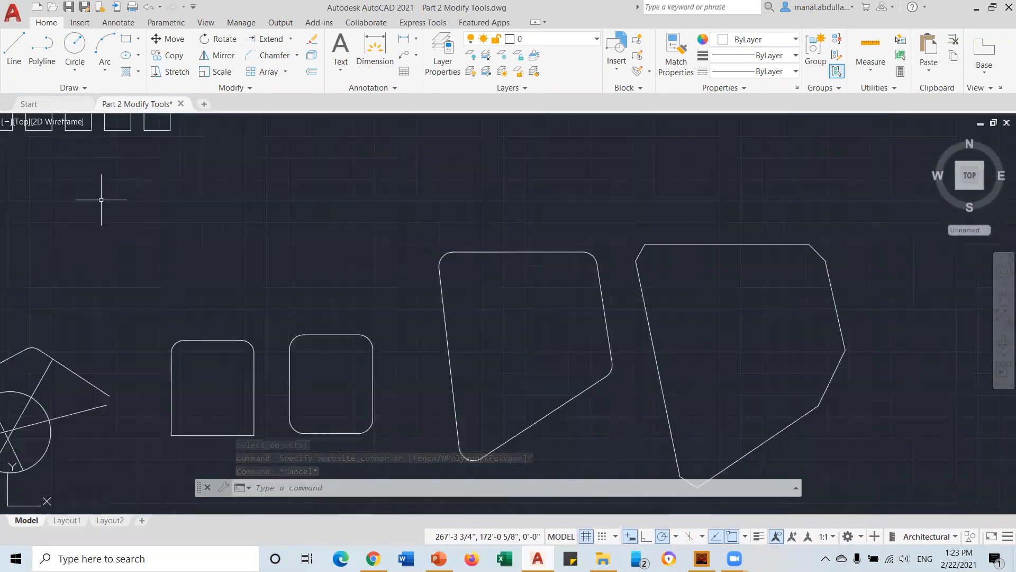
{"action": "left_click", "coordinate": [523, 249]}
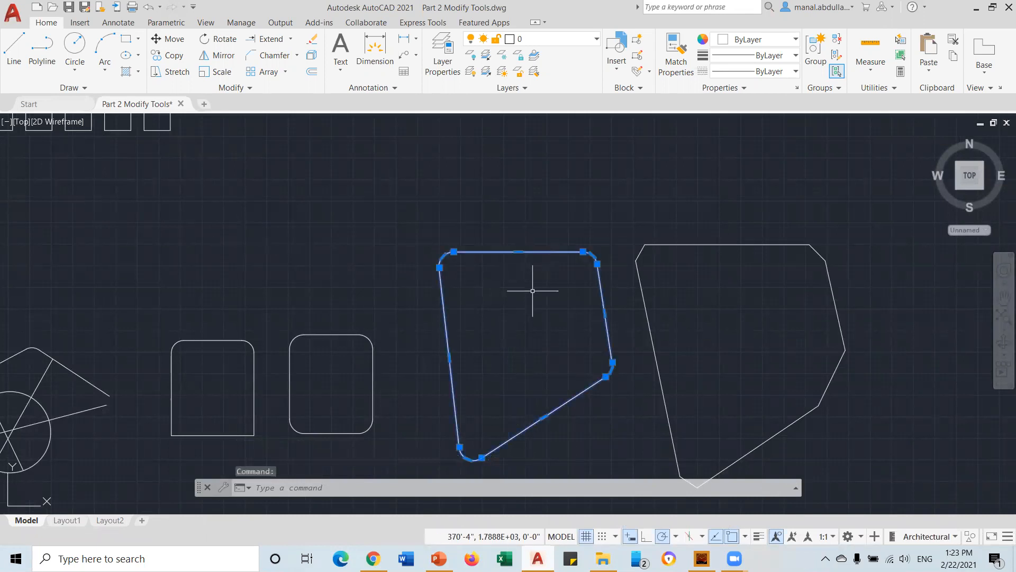
{"action": "key", "text": "Escape"}
{"action": "key", "text": "Escape"}
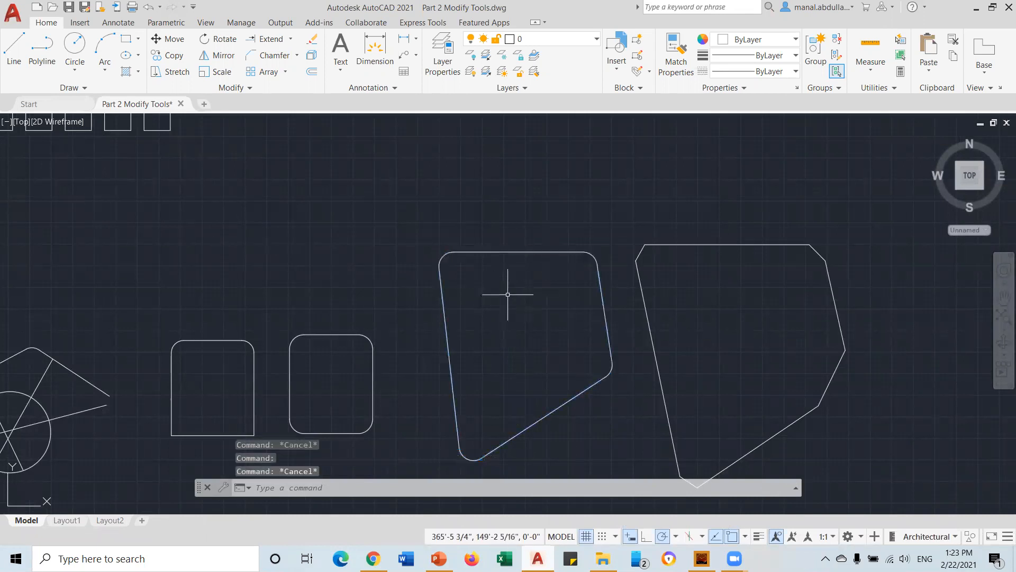
{"action": "left_click", "coordinate": [502, 252]}
{"action": "left_click", "coordinate": [321, 329]}
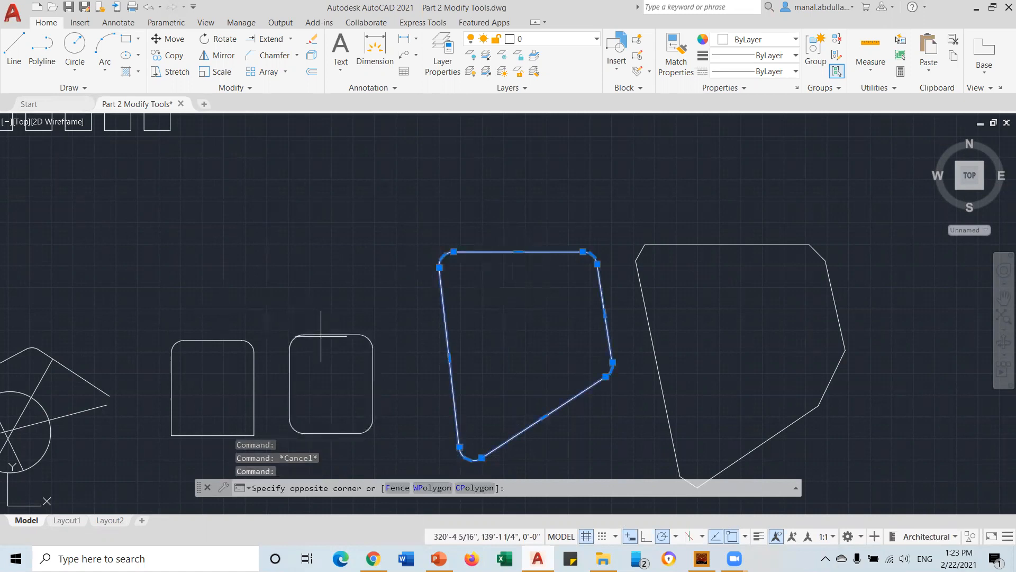
{"action": "key", "text": "Escape"}
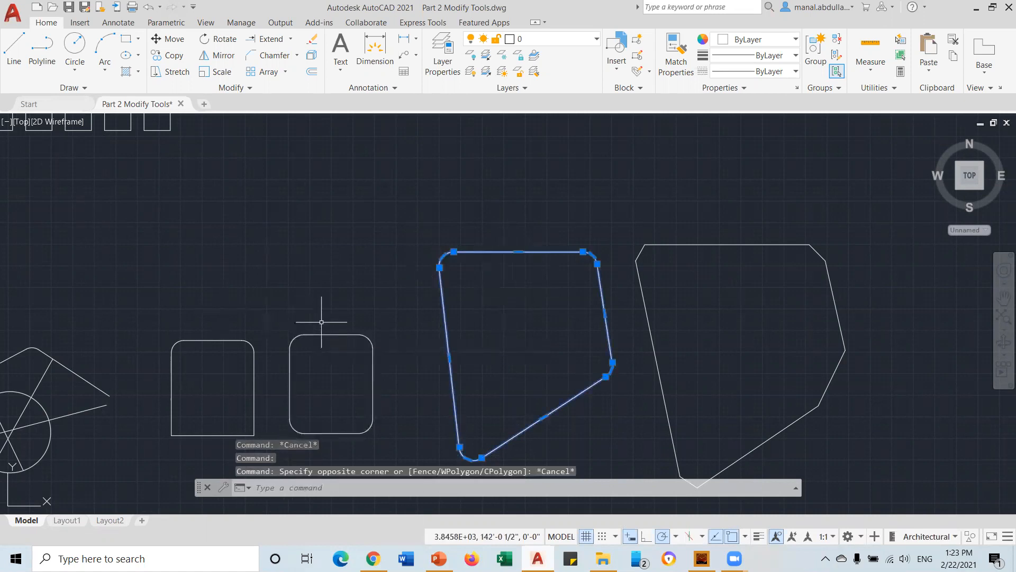
{"action": "left_click", "coordinate": [311, 56]}
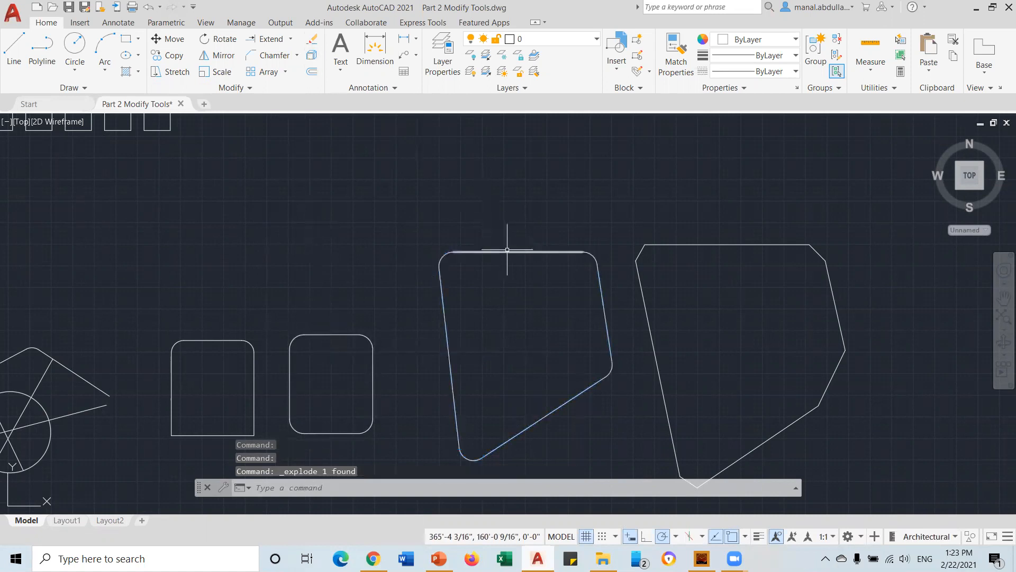
{"action": "key", "text": "Escape"}
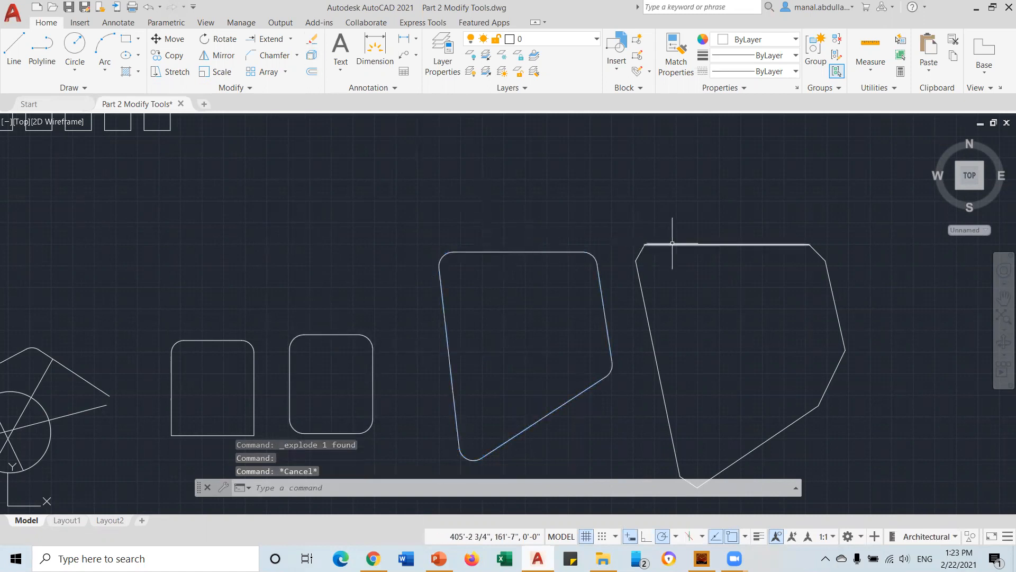
Explode the second rounded rectangle and confirm its top line selects on its own
{"action": "left_click", "coordinate": [315, 334]}
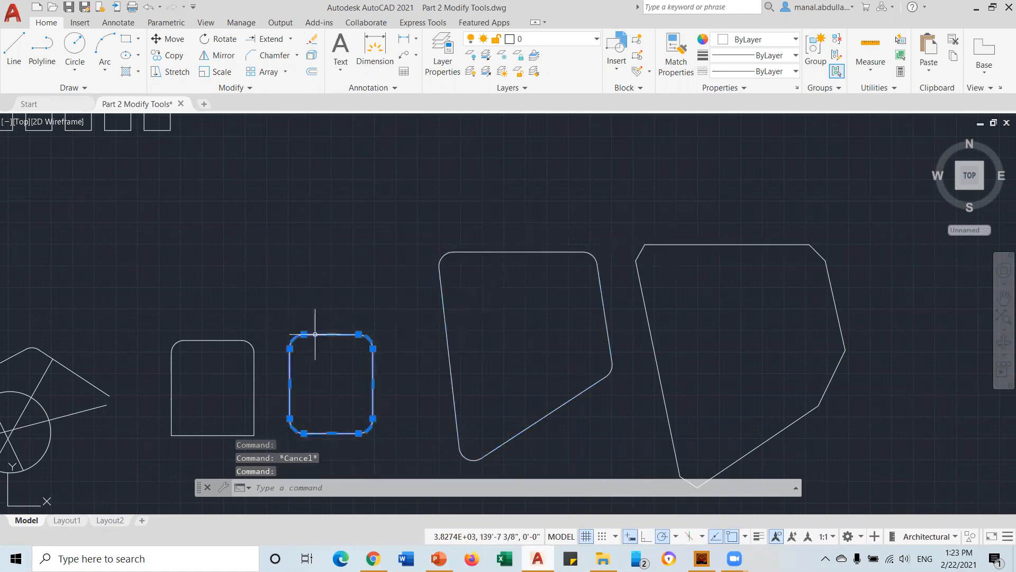
{"action": "key", "text": "Escape"}
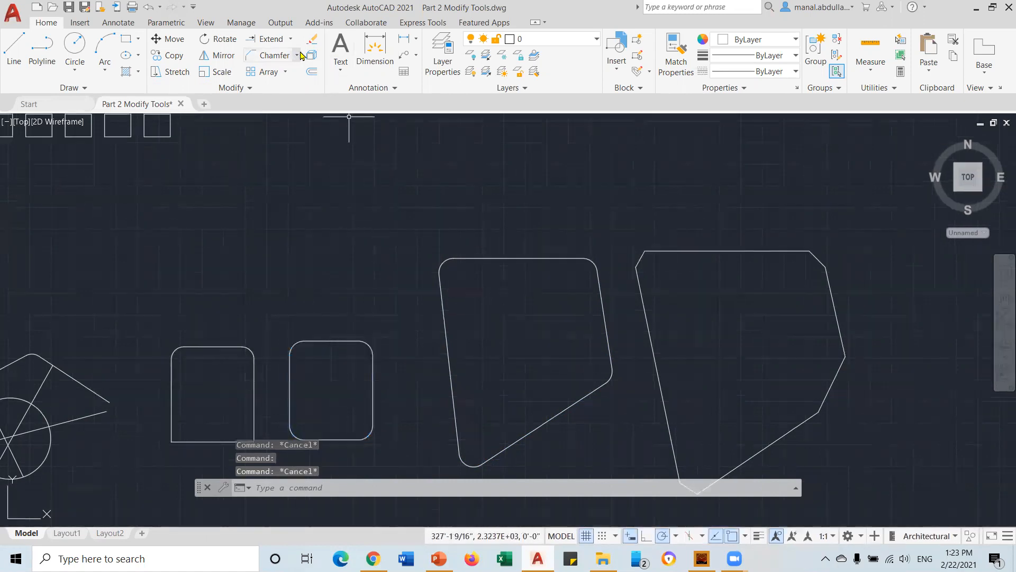
{"action": "left_click", "coordinate": [311, 56]}
{"action": "left_click", "coordinate": [328, 341]}
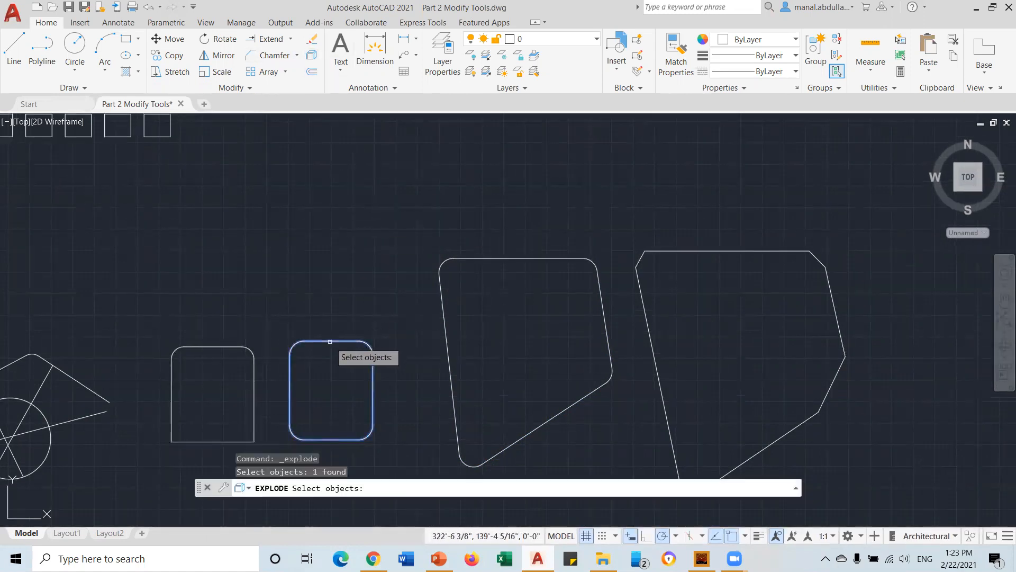
{"action": "key", "text": "Return"}
{"action": "left_click", "coordinate": [332, 347]}
{"action": "left_click", "coordinate": [335, 346]}
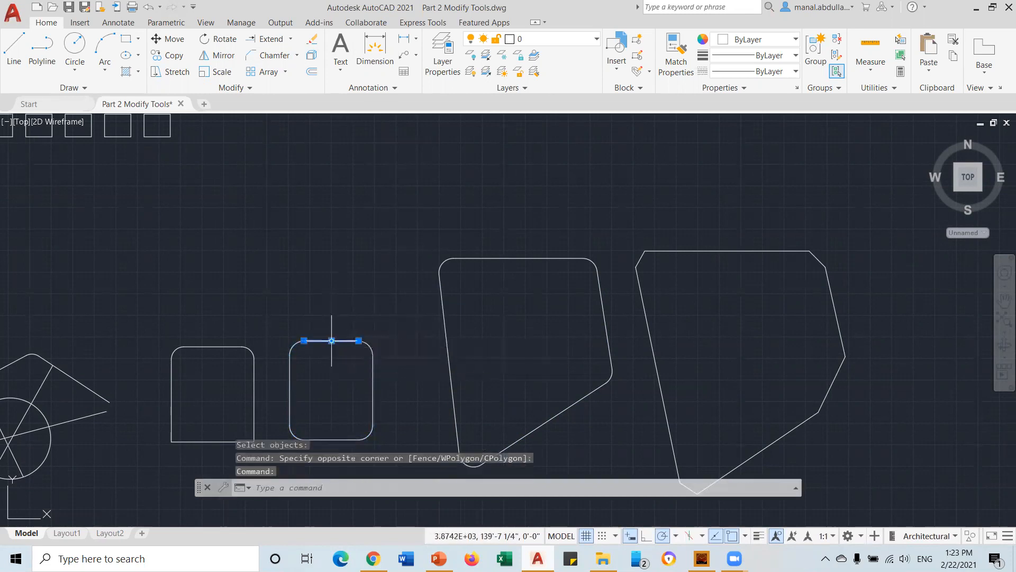
{"action": "key", "text": "Escape"}
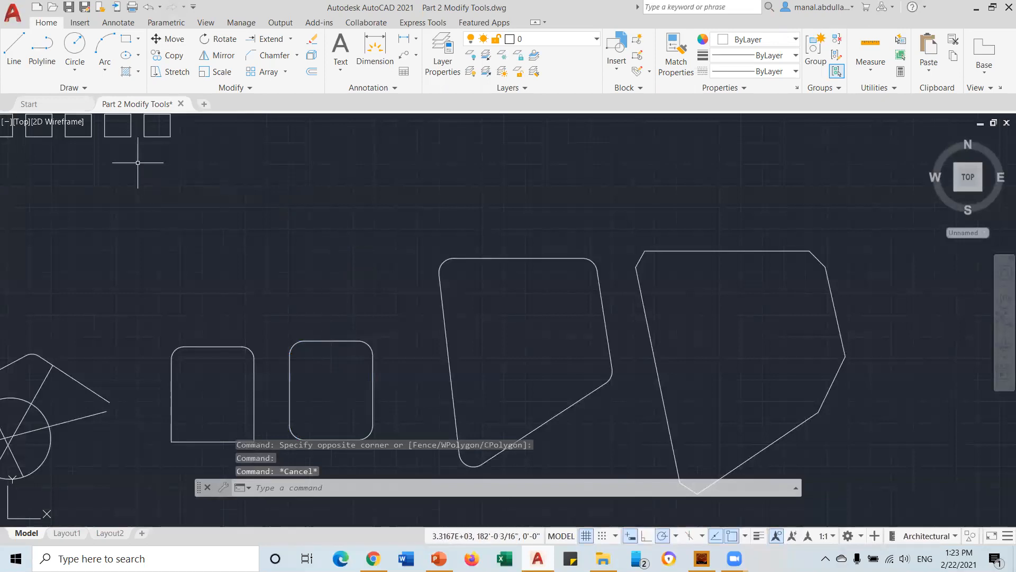
Pan to see the whole drawing and look over the array type list
{"action": "scroll", "coordinate": [373, 227], "scroll_direction": "down", "scroll_amount": 4}
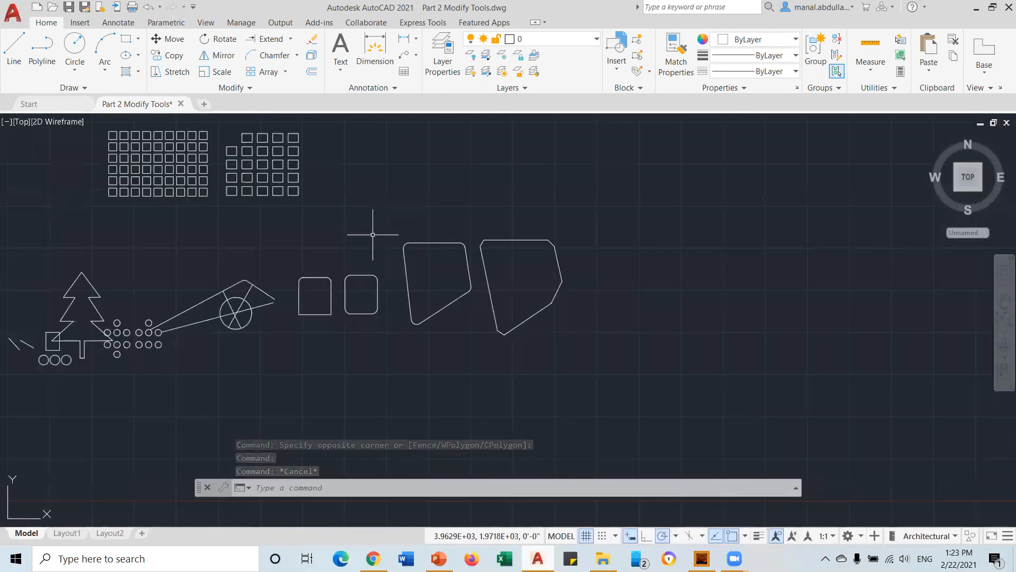
{"action": "middle_click_drag", "start_coordinate": [306, 226], "coordinate": [385, 292]}
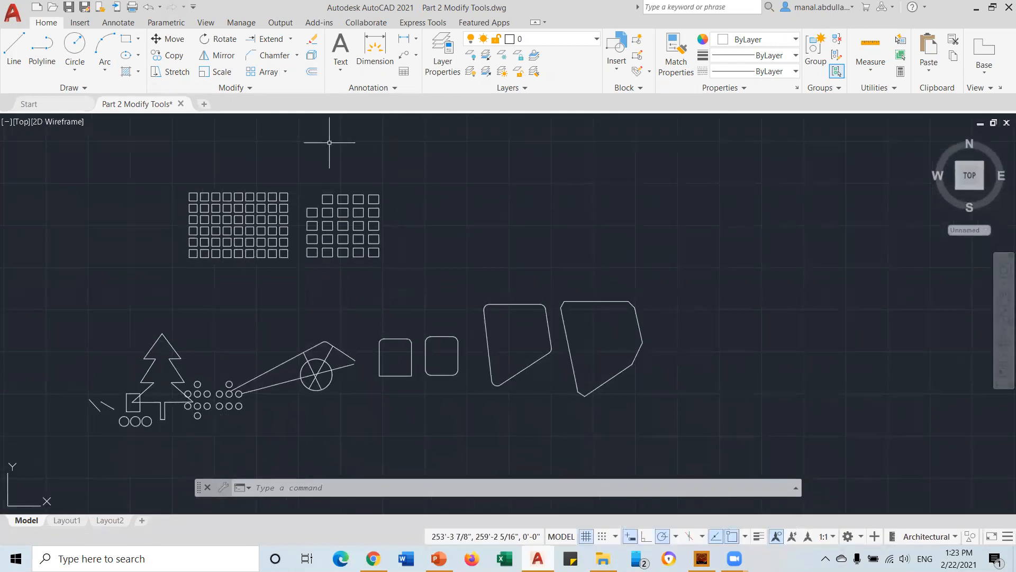
{"action": "left_click", "coordinate": [283, 74]}
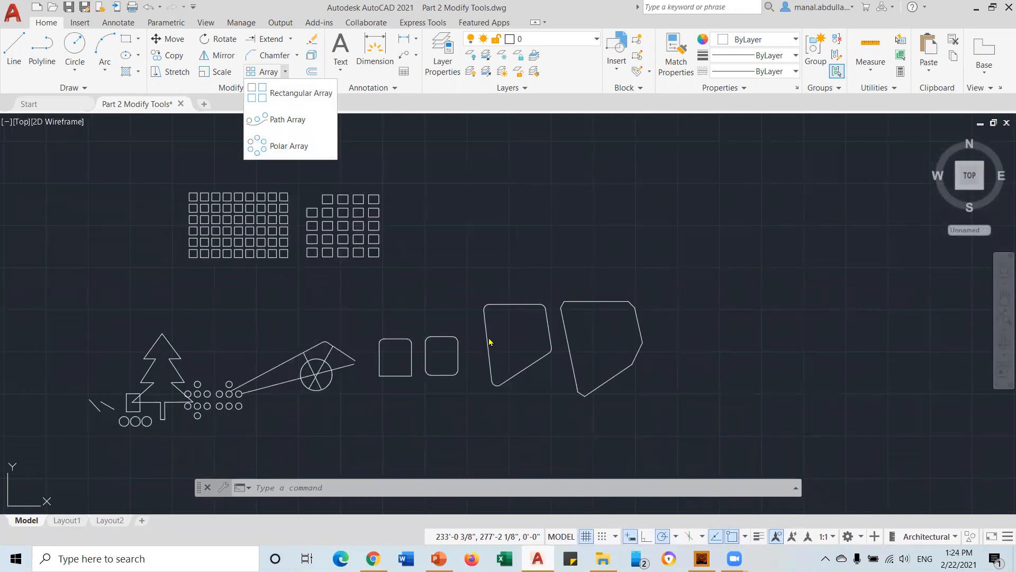
{"action": "left_click", "coordinate": [423, 260]}
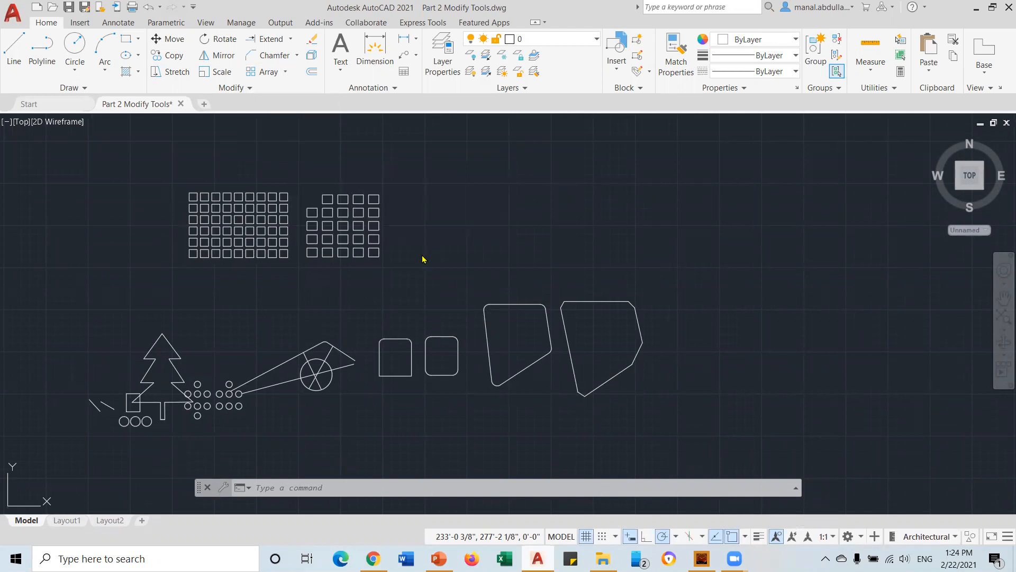
{"action": "mouse_move", "coordinate": [422, 238]}
{"action": "middle_mouse_down"}
{"action": "mouse_move", "coordinate": [374, 309]}
{"action": "mouse_move", "coordinate": [339, 328]}
{"action": "middle_mouse_up"}
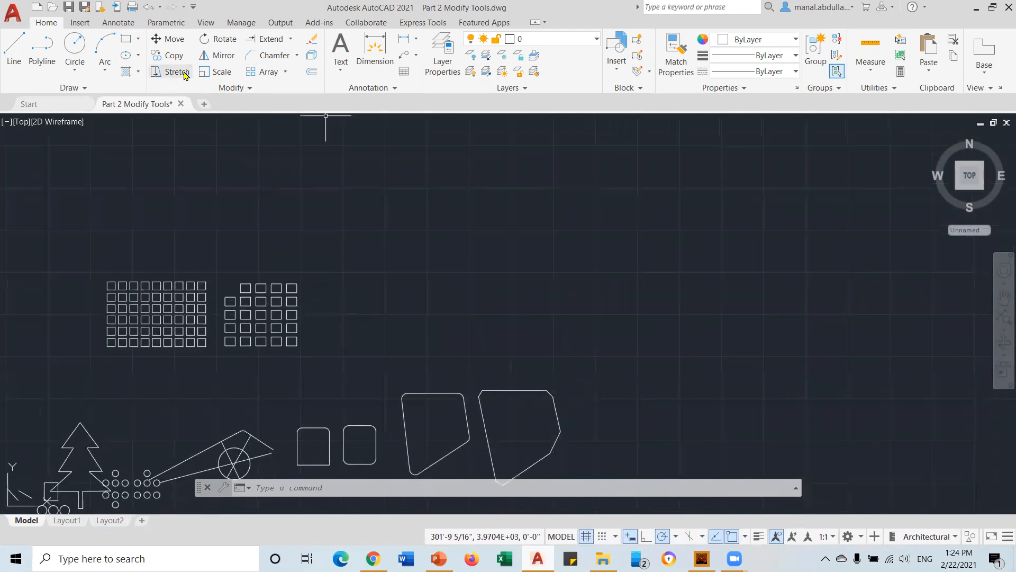
Draw a small circle right of the grids and polar-array it around a centre to its left
{"action": "left_click", "coordinate": [653, 265]}
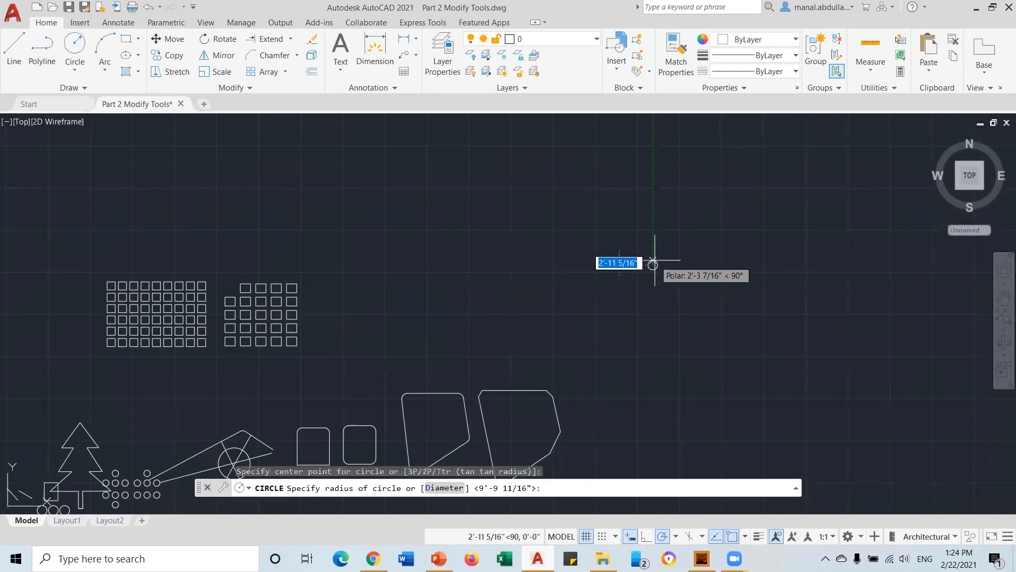
{"action": "left_click", "coordinate": [660, 255]}
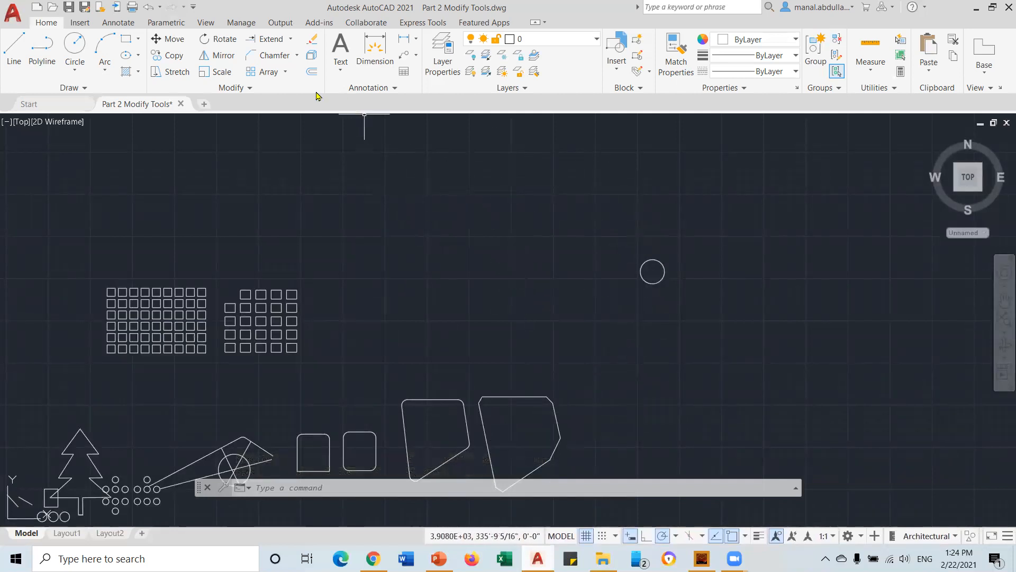
{"action": "left_click", "coordinate": [286, 72]}
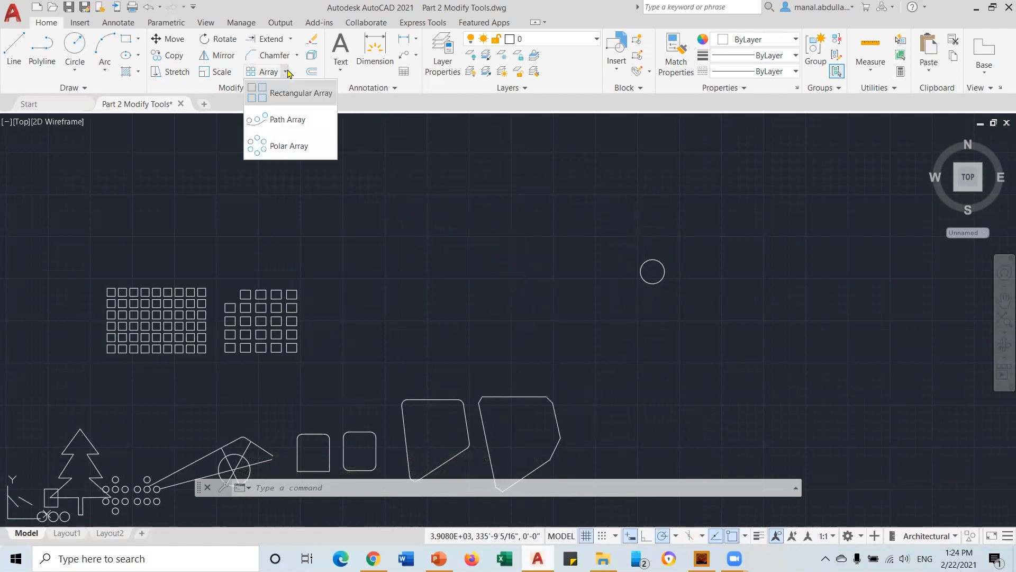
{"action": "left_click", "coordinate": [283, 150]}
{"action": "left_click", "coordinate": [646, 262]}
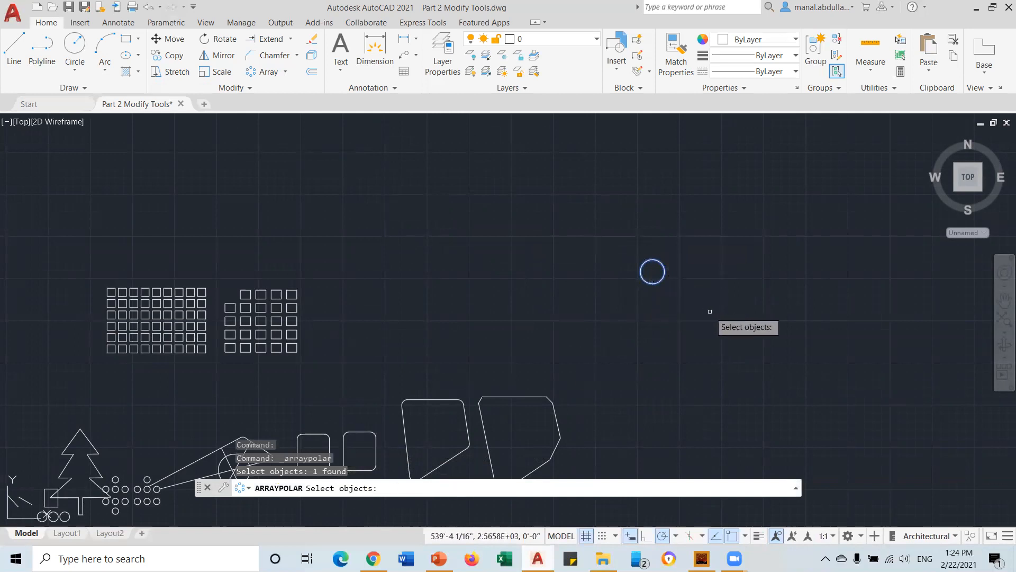
{"action": "key", "text": "Return"}
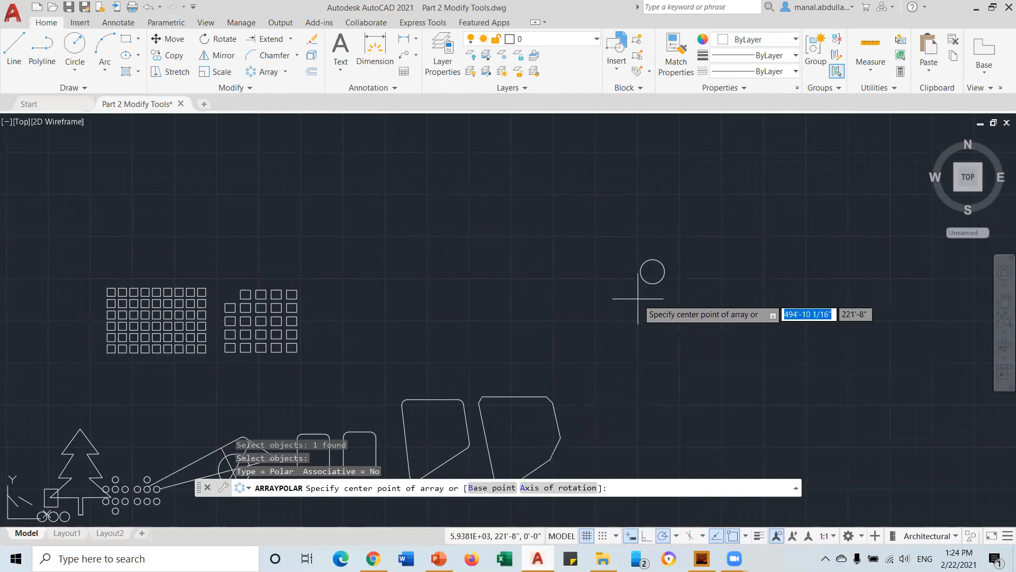
{"action": "left_click", "coordinate": [592, 271]}
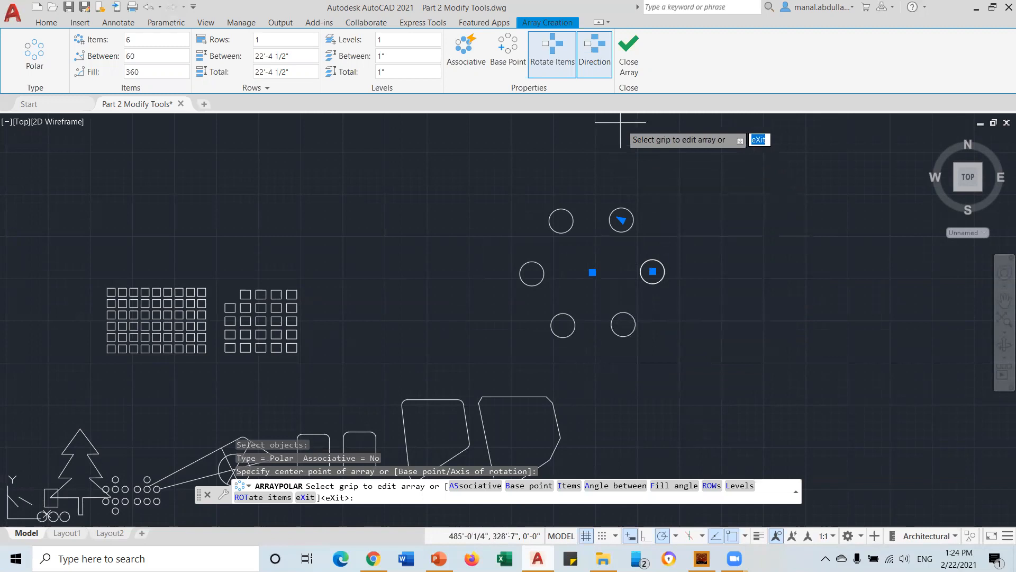
Set a 180° fill angle and toggle the polar array's direction
{"action": "left_click", "coordinate": [171, 42]}
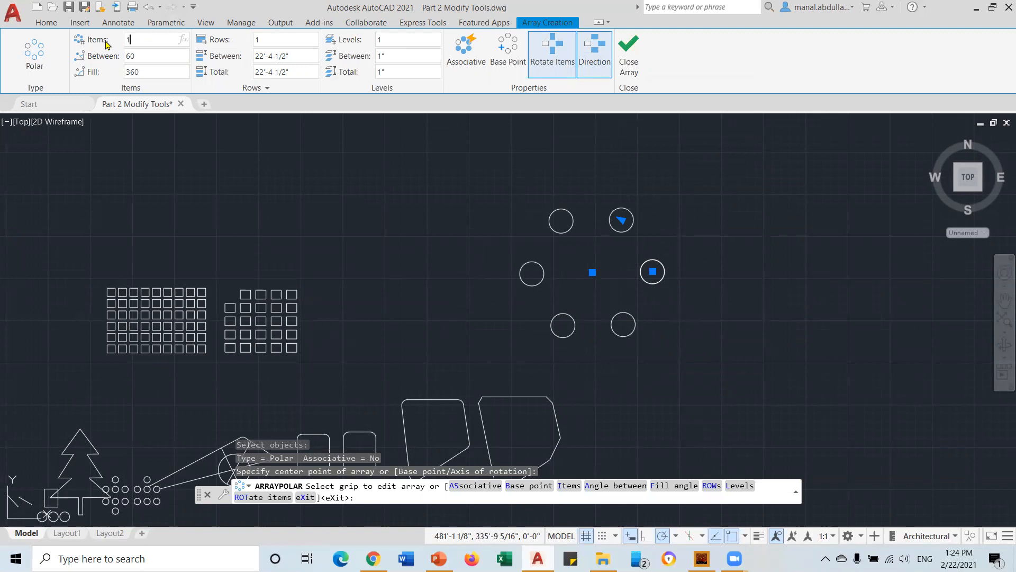
{"action": "key", "text": "Return"}
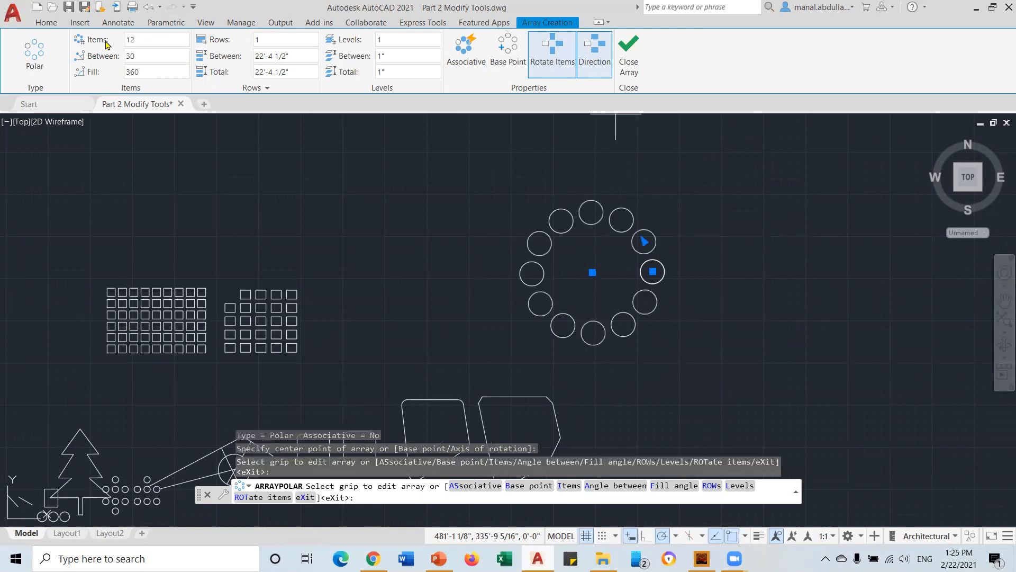
{"action": "left_click", "coordinate": [146, 70]}
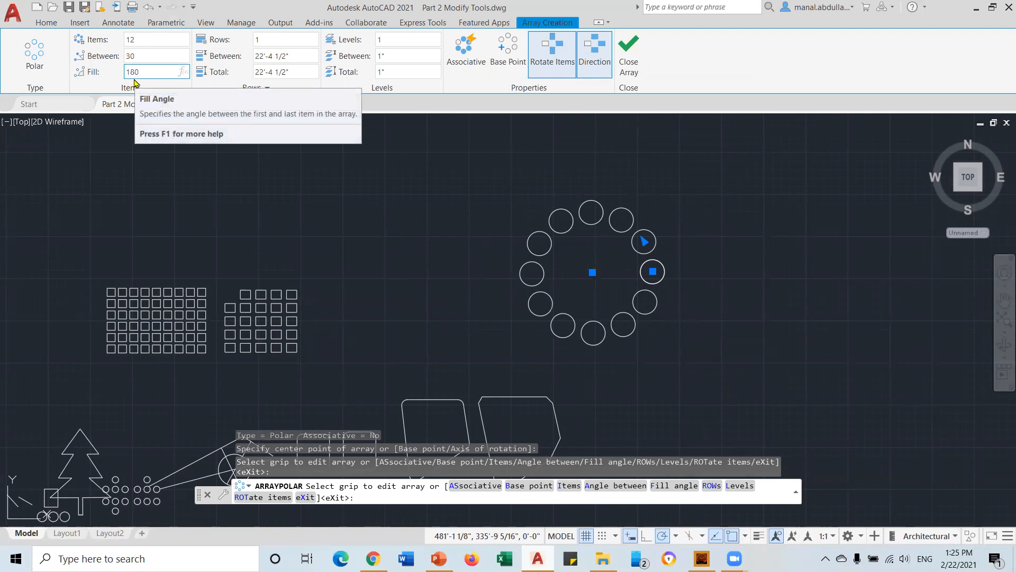
{"action": "key", "text": "Return"}
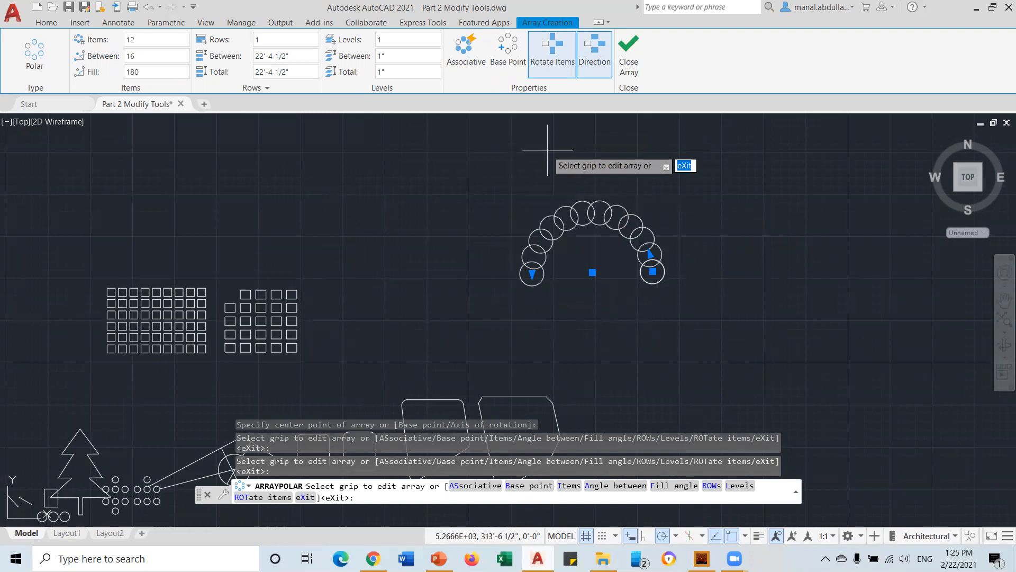
{"action": "left_click", "coordinate": [606, 75]}
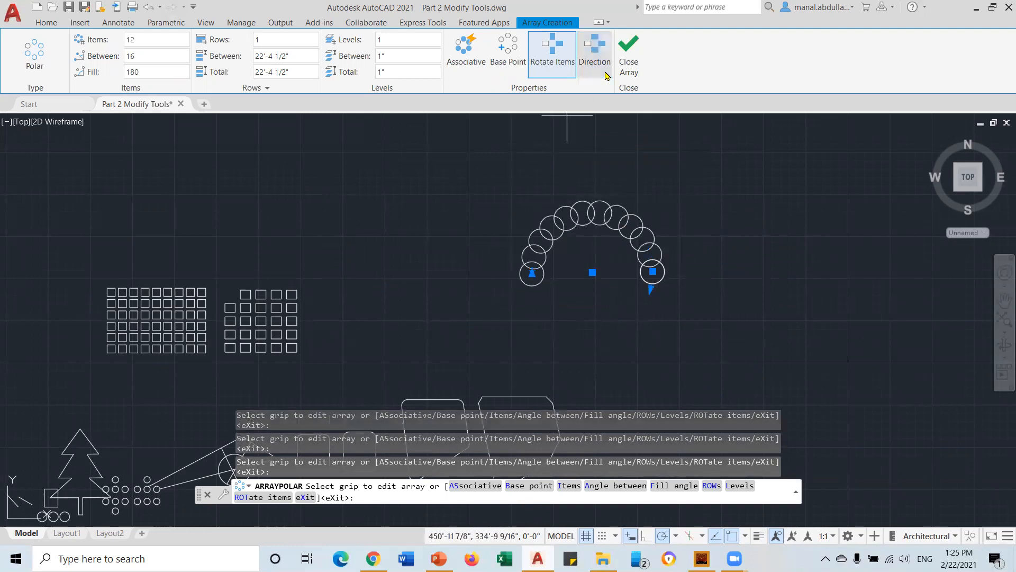
{"action": "left_click", "coordinate": [606, 76]}
{"action": "left_click", "coordinate": [606, 75]}
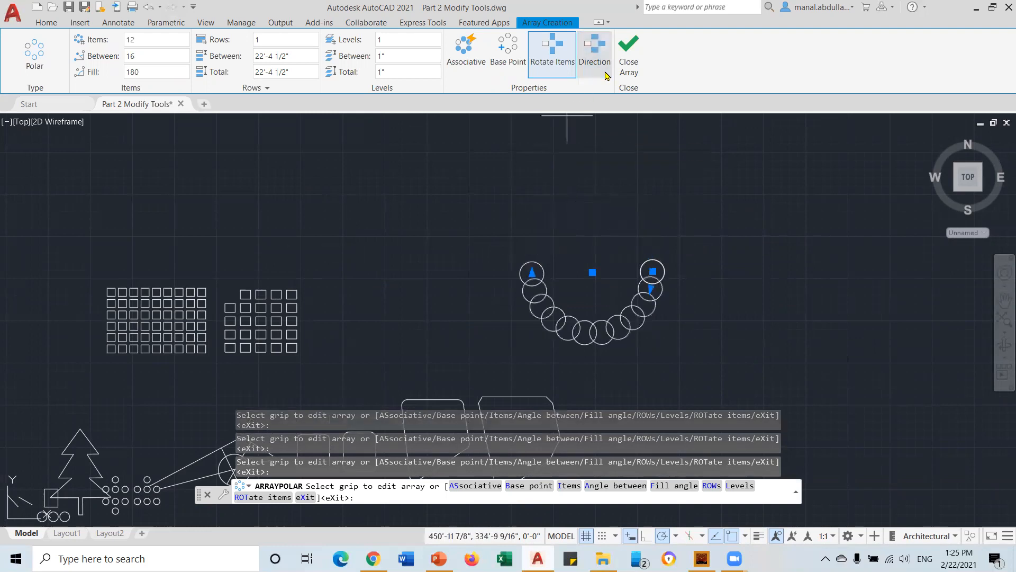
{"action": "left_click", "coordinate": [606, 76]}
{"action": "left_click", "coordinate": [607, 76]}
{"action": "left_click", "coordinate": [607, 76]}
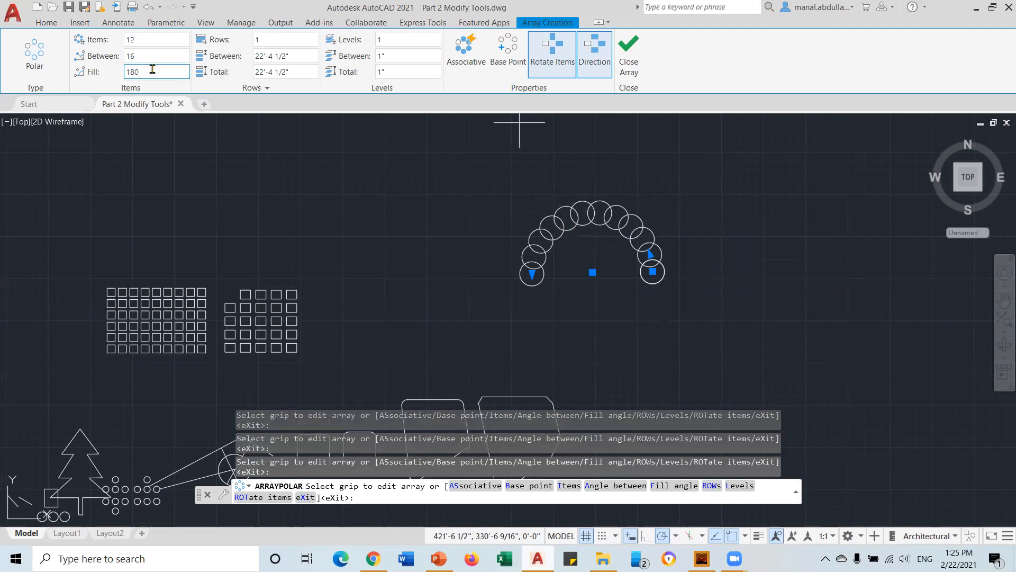
Reduce the polar array to 5 items and close it
{"action": "left_click", "coordinate": [146, 40]}
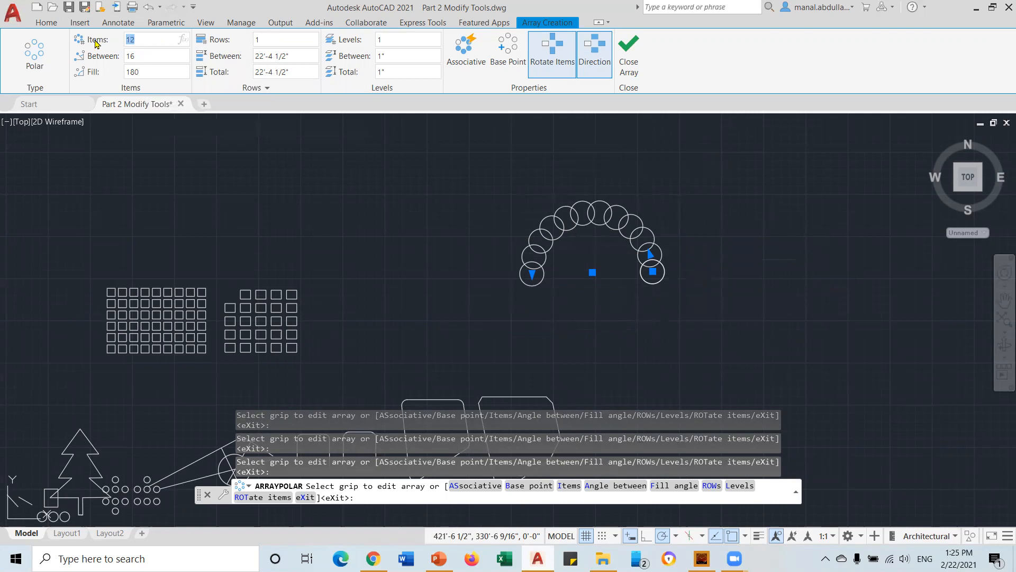
{"action": "type", "text": "5"}
{"action": "key", "text": "Return"}
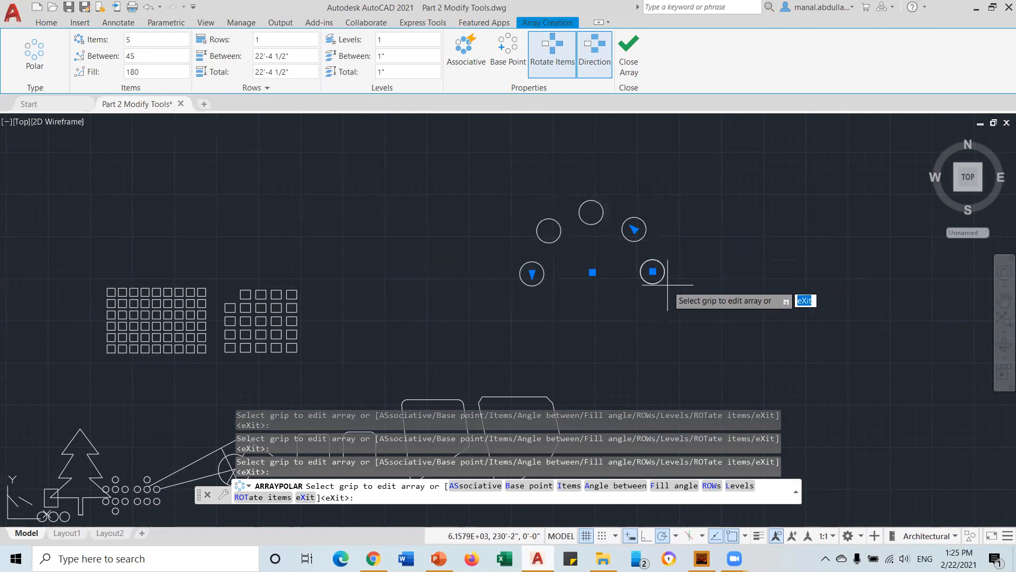
{"action": "left_click", "coordinate": [638, 63]}
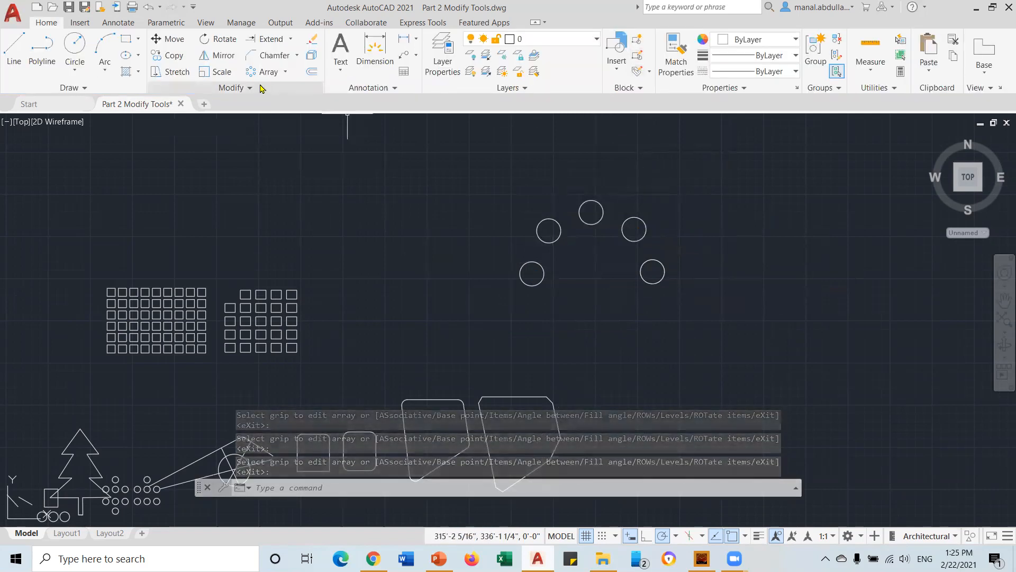
Draw a wavy five-point fit spline across the upper drawing
{"action": "left_click", "coordinate": [284, 73]}
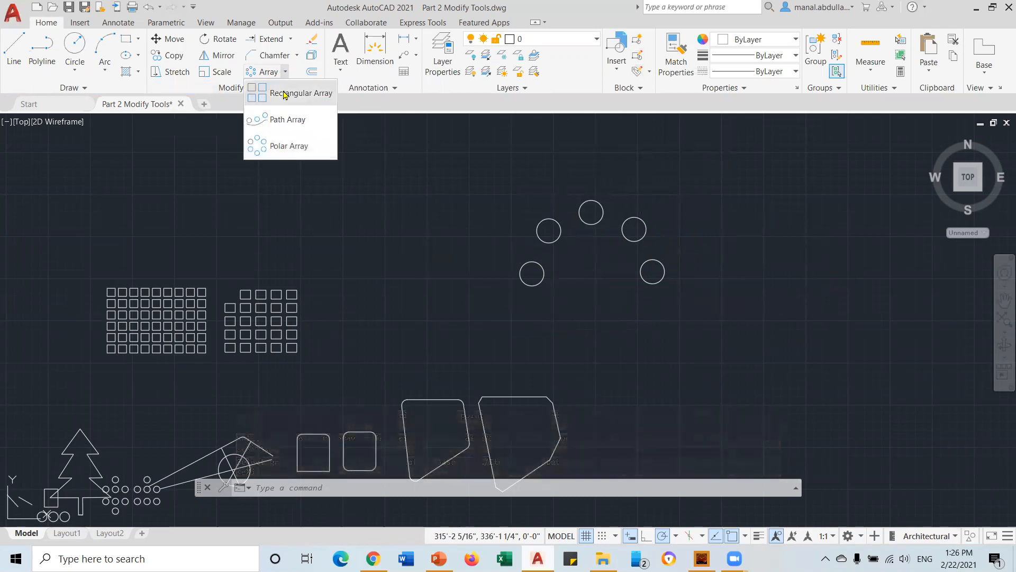
{"action": "left_click", "coordinate": [284, 121]}
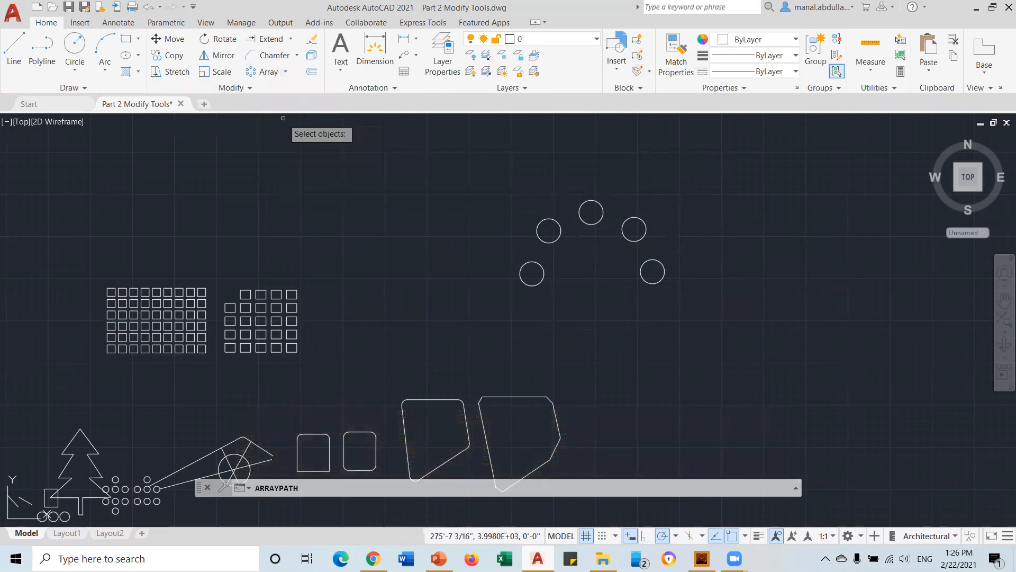
{"action": "key", "text": "Escape"}
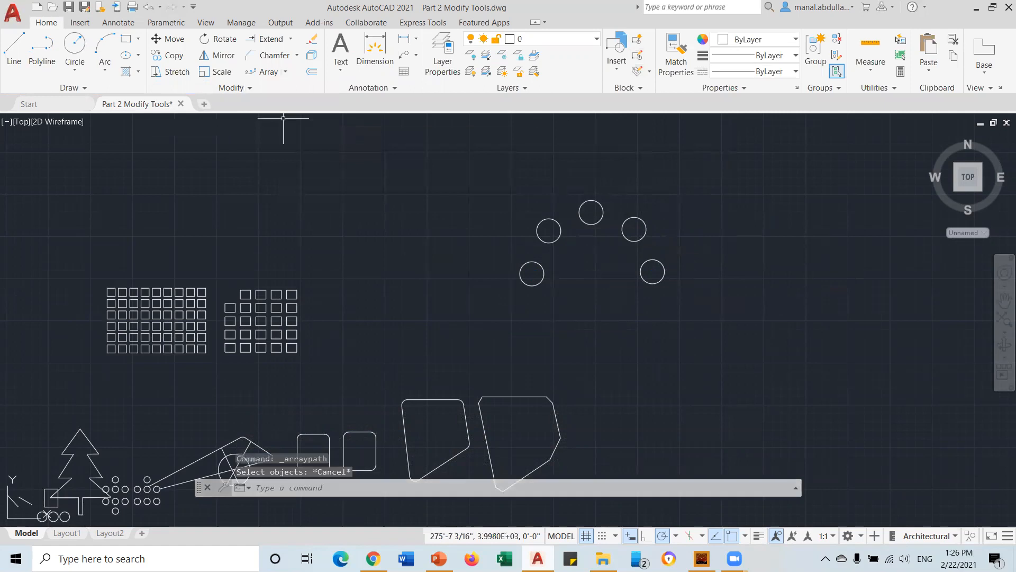
{"action": "left_click", "coordinate": [87, 89]}
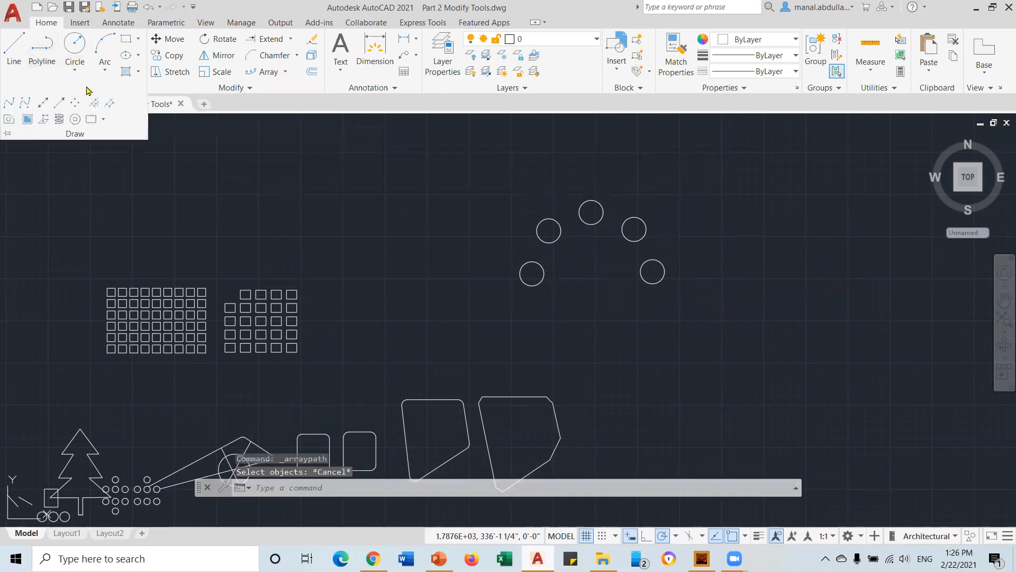
{"action": "left_click", "coordinate": [6, 102]}
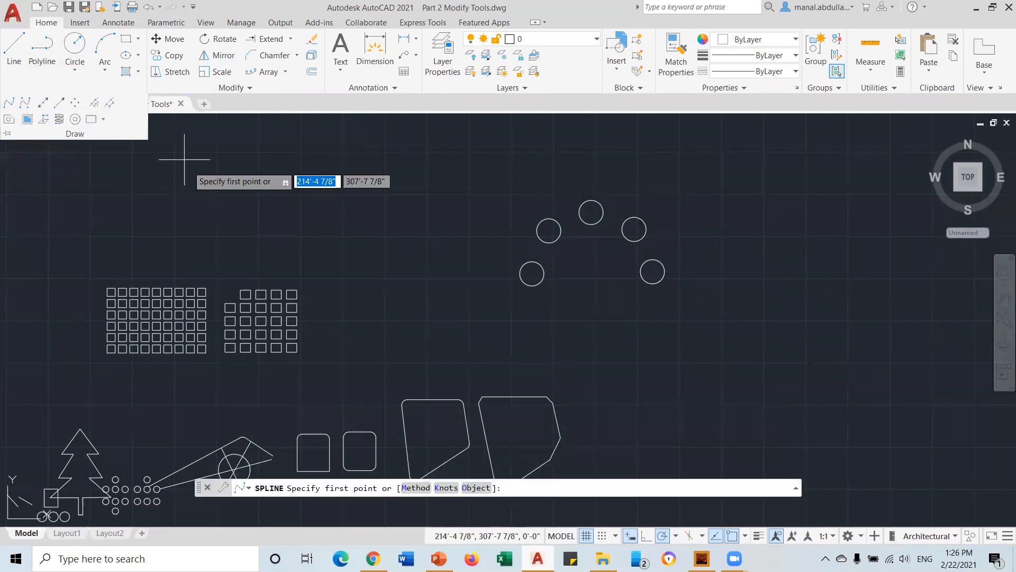
{"action": "left_click", "coordinate": [271, 226]}
{"action": "left_click", "coordinate": [315, 193]}
{"action": "left_click", "coordinate": [393, 217]}
{"action": "left_click", "coordinate": [448, 198]}
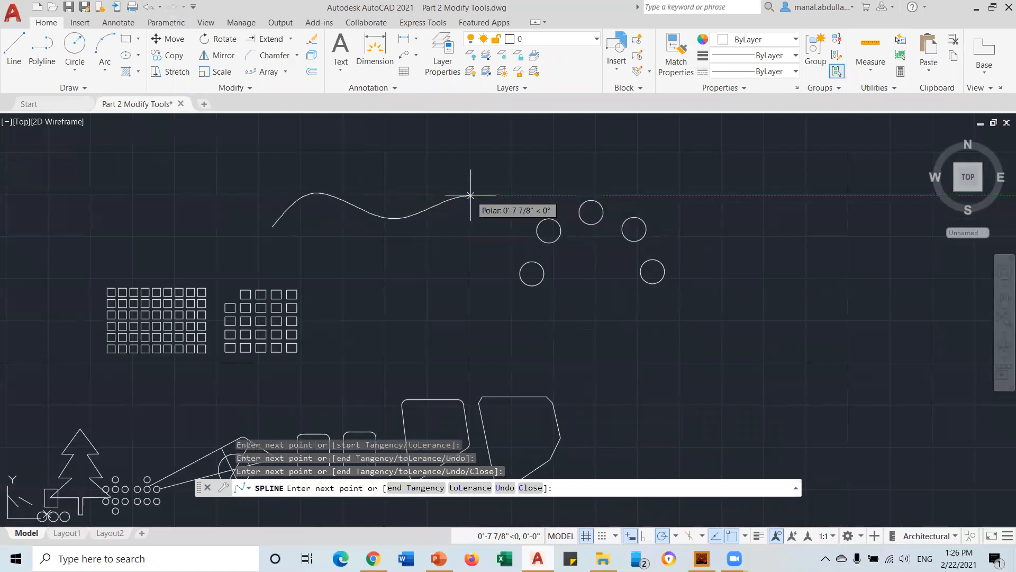
{"action": "left_click", "coordinate": [470, 195]}
{"action": "key", "text": "Return"}
Draw a small center-radius circle at the spline's left end
{"action": "left_click", "coordinate": [76, 74]}
{"action": "left_click", "coordinate": [98, 95]}
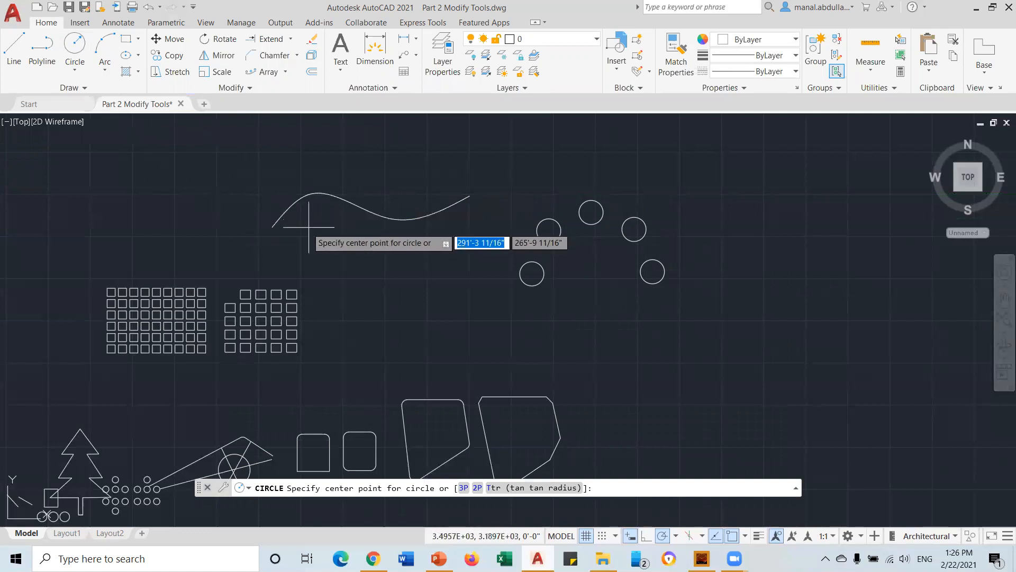
{"action": "left_click", "coordinate": [272, 226]}
{"action": "left_click", "coordinate": [275, 214]}
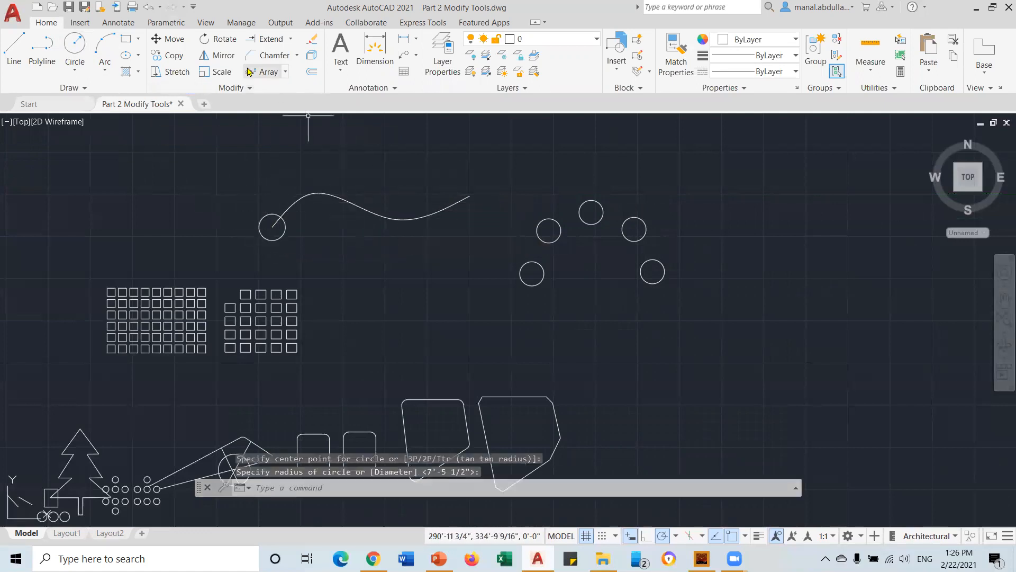
{"action": "left_click", "coordinate": [268, 72]}
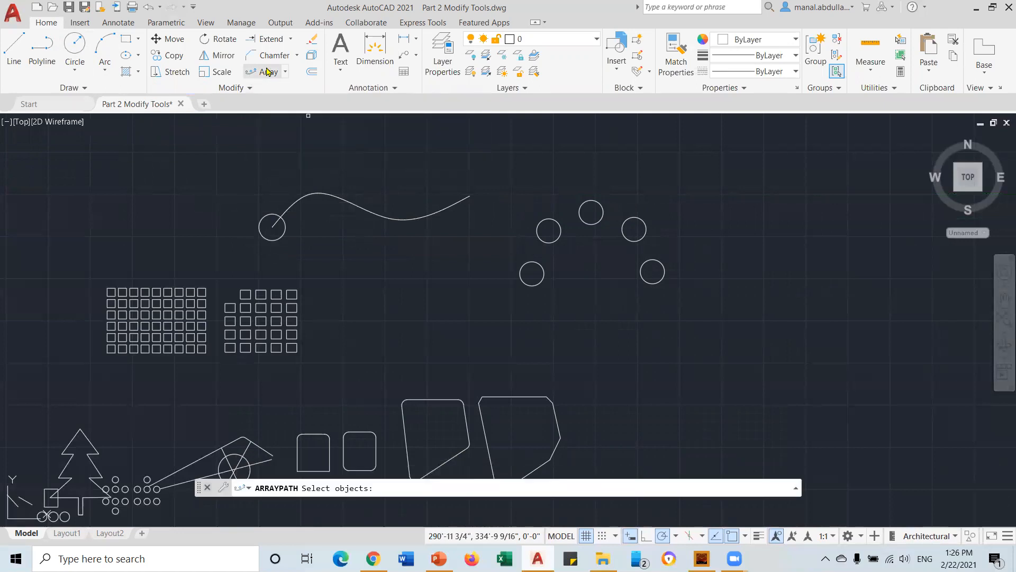
Start a path array of the small circle along the wavy spline
{"action": "left_click", "coordinate": [285, 71]}
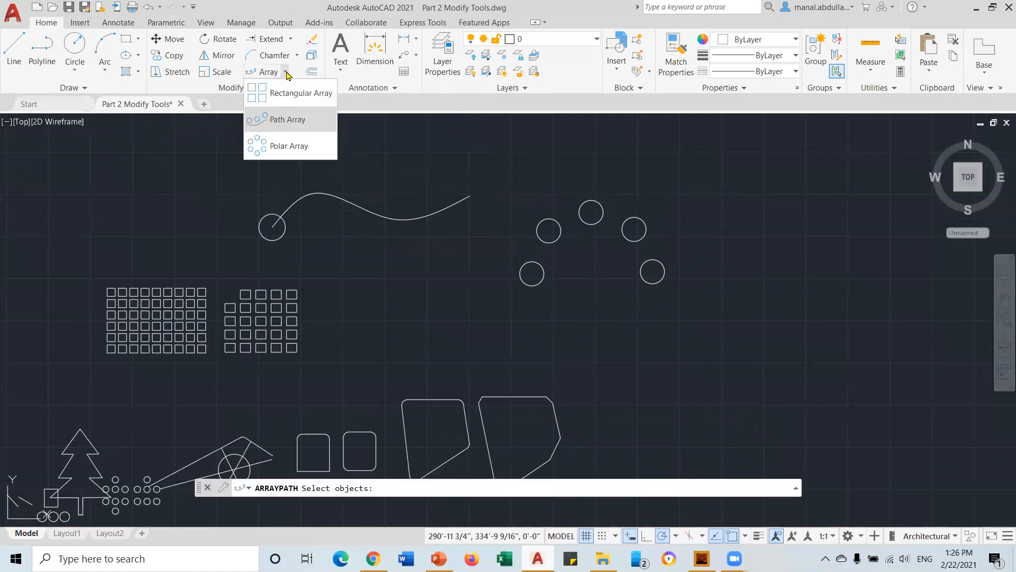
{"action": "left_click", "coordinate": [297, 120]}
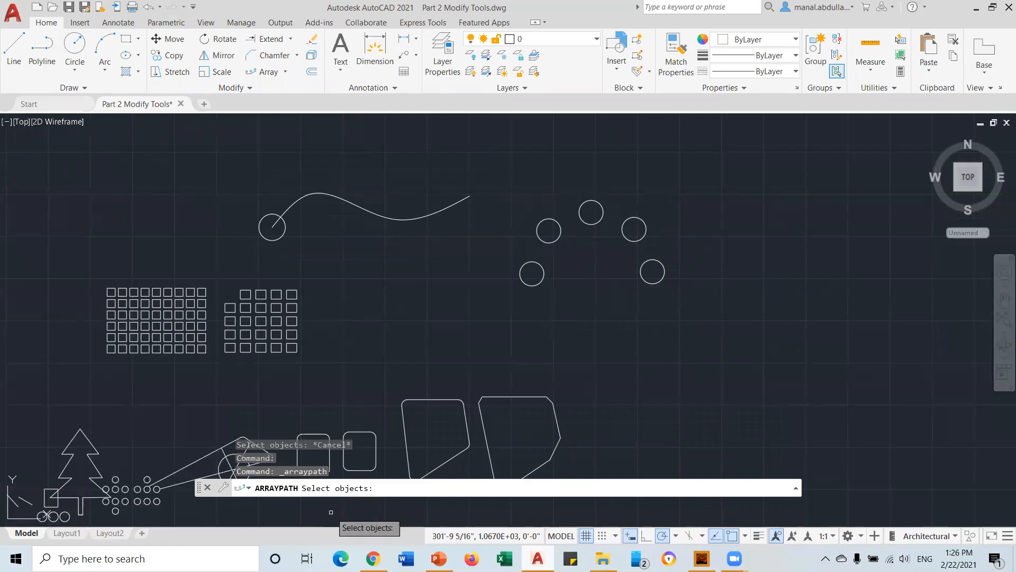
{"action": "left_click", "coordinate": [259, 237]}
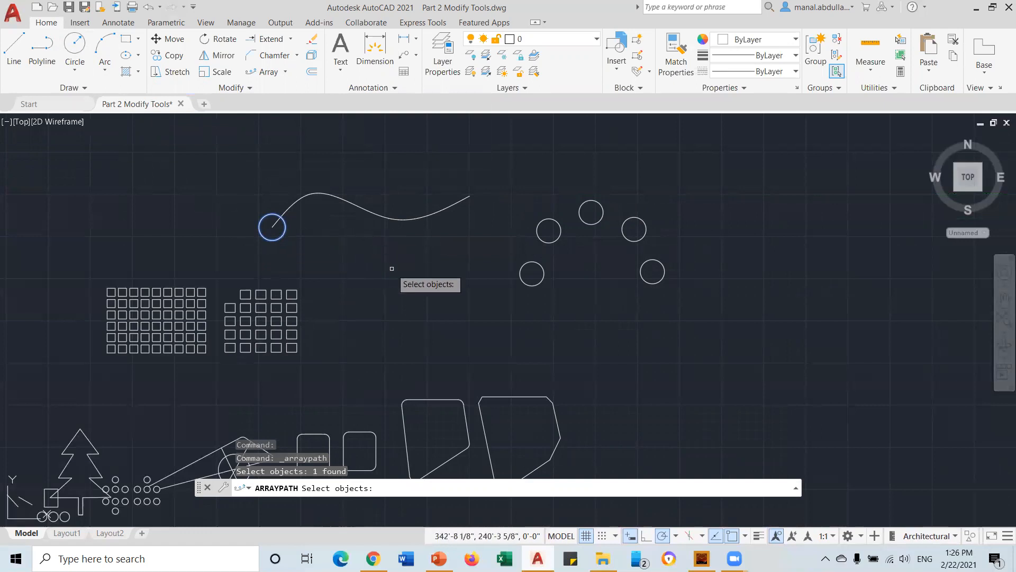
{"action": "key", "text": "Return"}
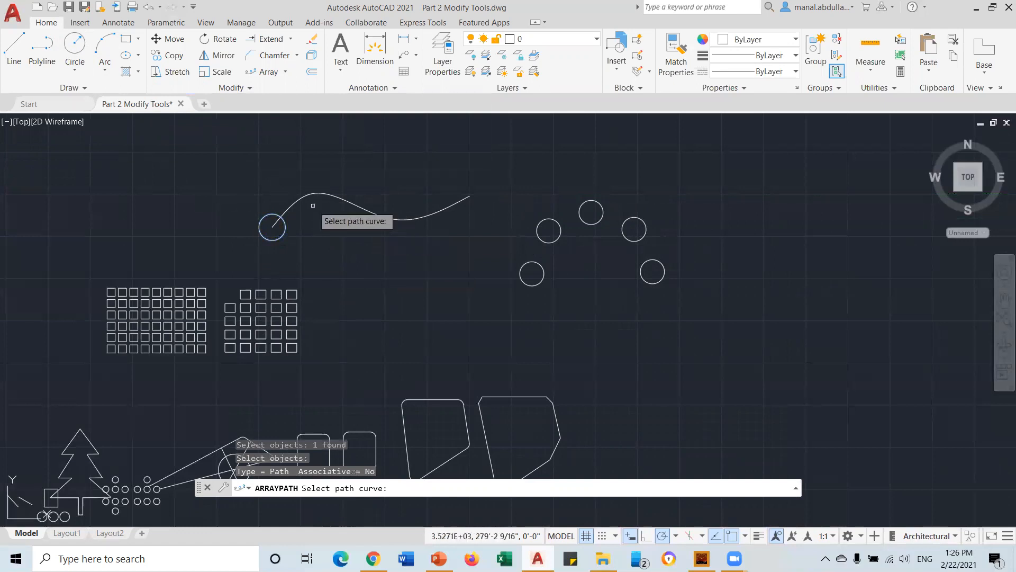
{"action": "left_click", "coordinate": [277, 221]}
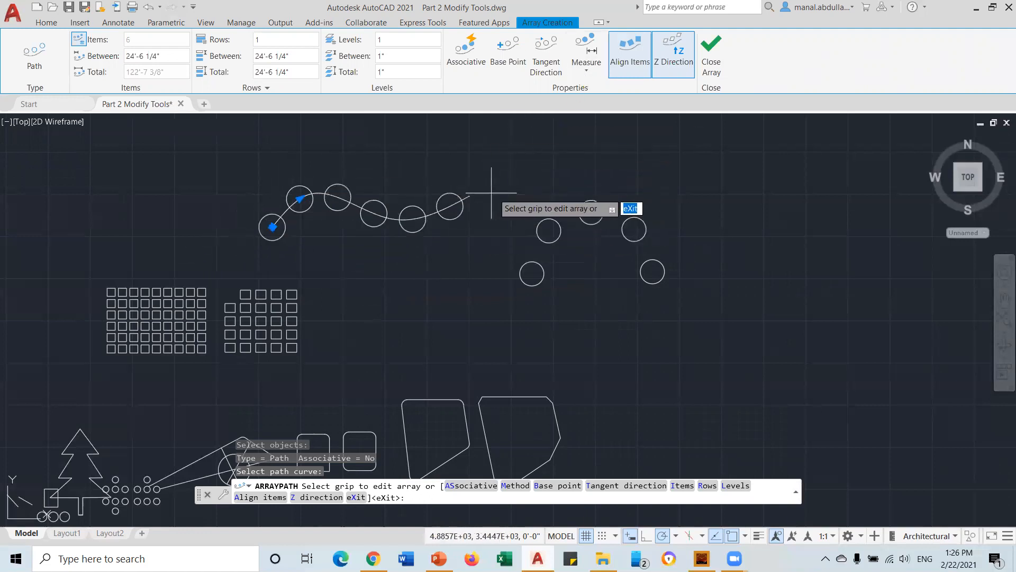
Divide the path evenly into 8 items and close the path array
{"action": "left_click", "coordinate": [579, 77]}
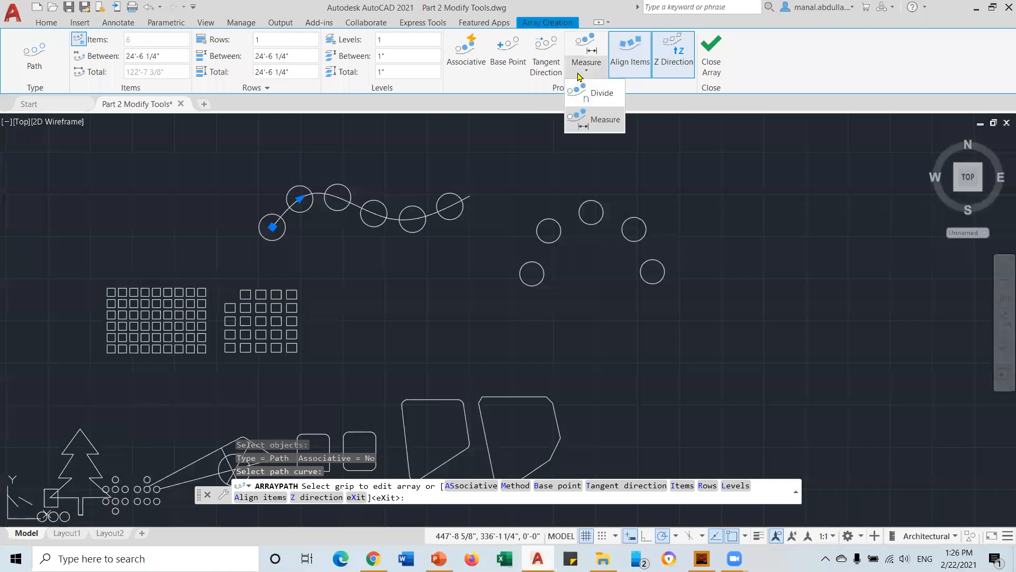
{"action": "left_click", "coordinate": [600, 94]}
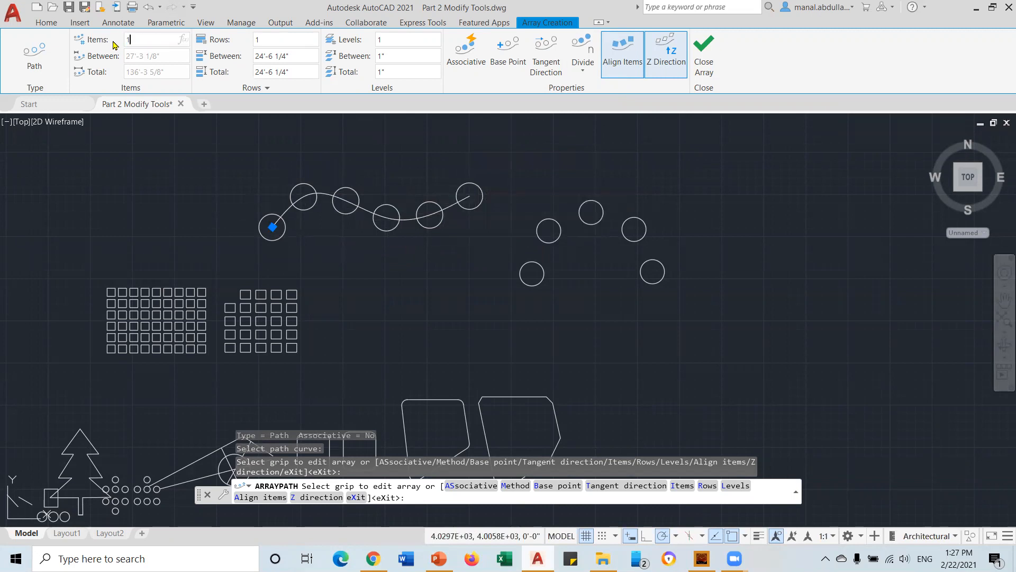
{"action": "key", "text": "Return"}
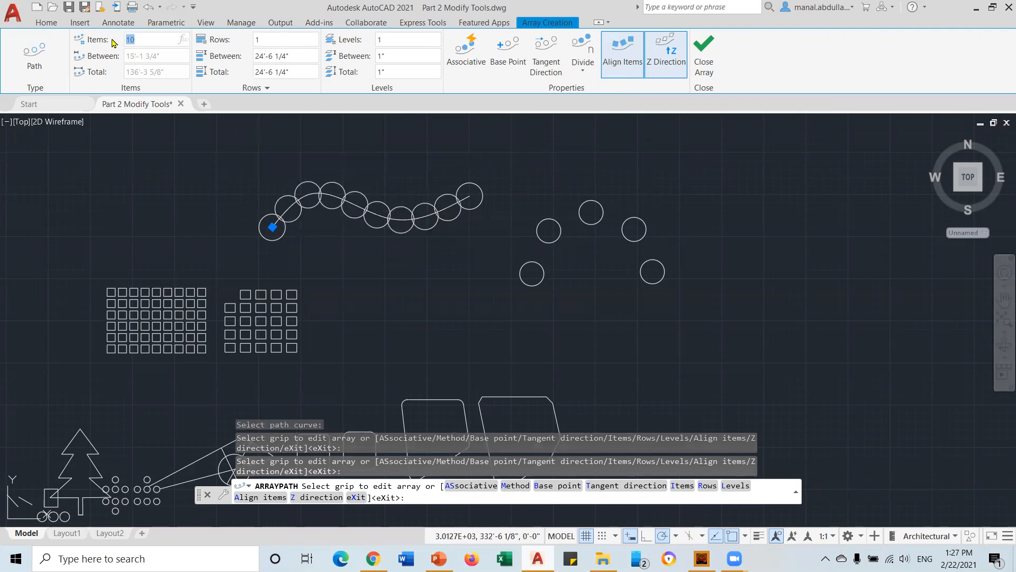
{"action": "key", "text": "Return"}
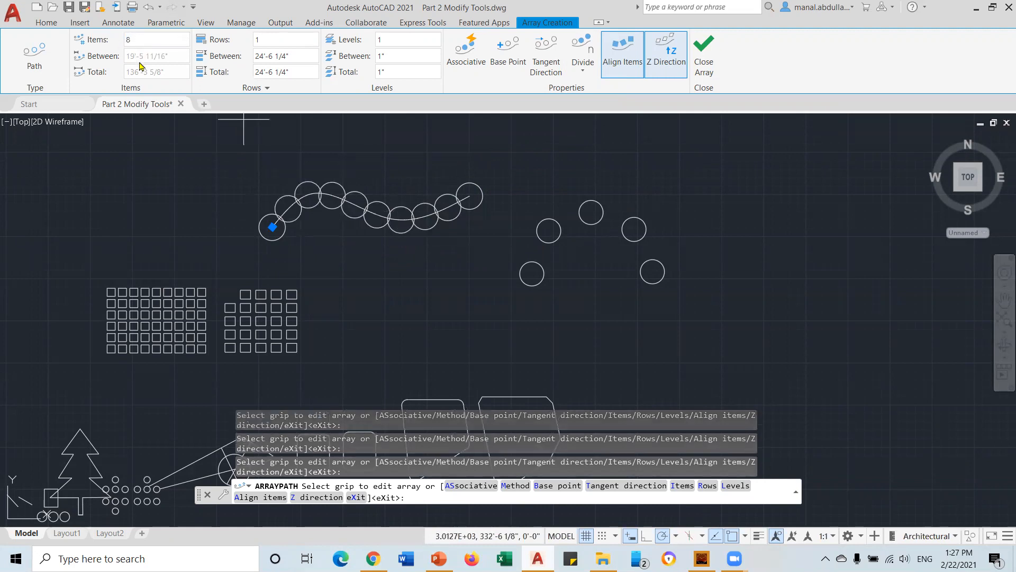
{"action": "left_click", "coordinate": [302, 38]}
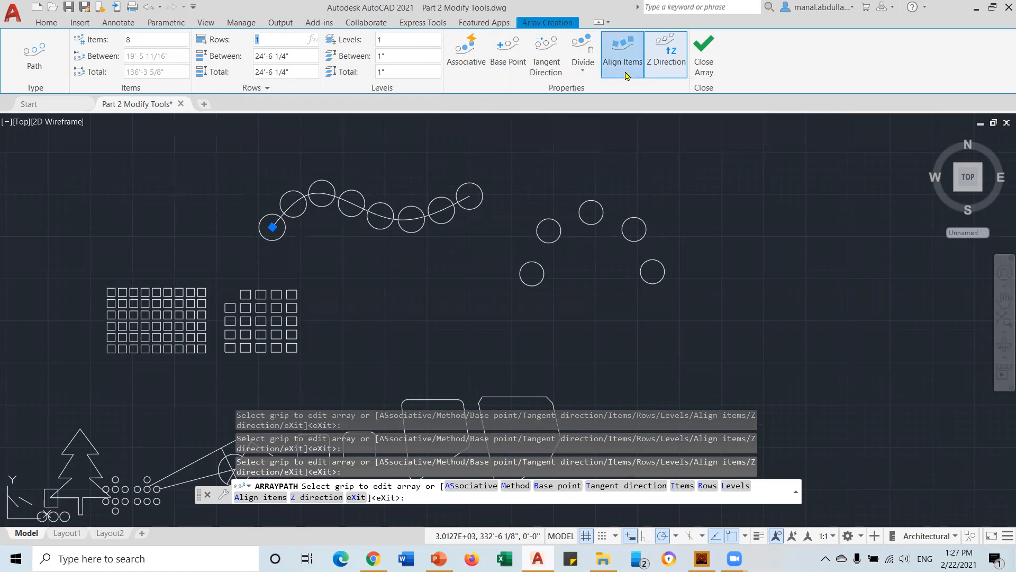
{"action": "left_click", "coordinate": [662, 70]}
{"action": "left_click", "coordinate": [663, 71]}
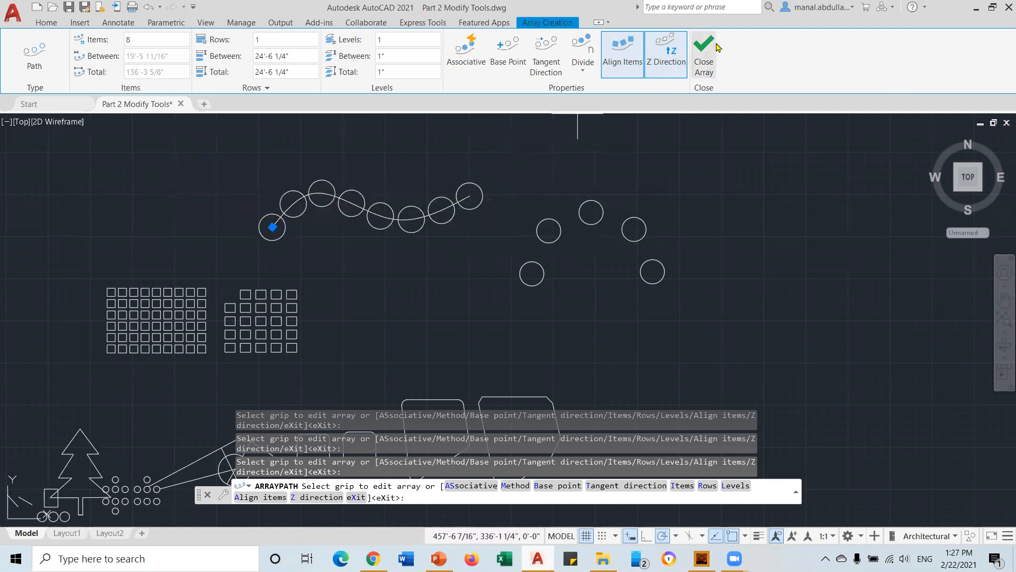
{"action": "left_click", "coordinate": [699, 70]}
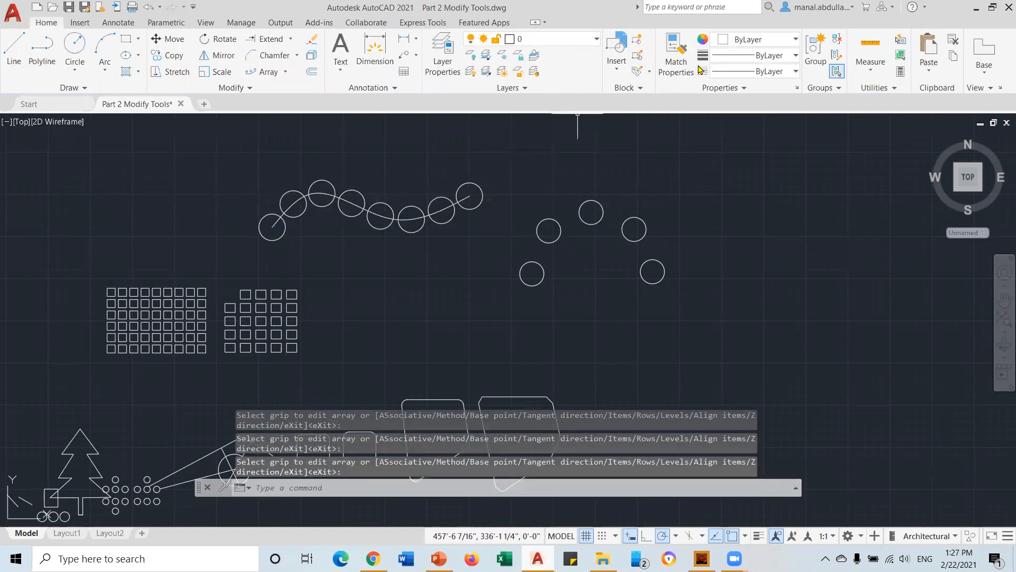
{"action": "left_click", "coordinate": [421, 218]}
{"action": "left_click", "coordinate": [469, 196]}
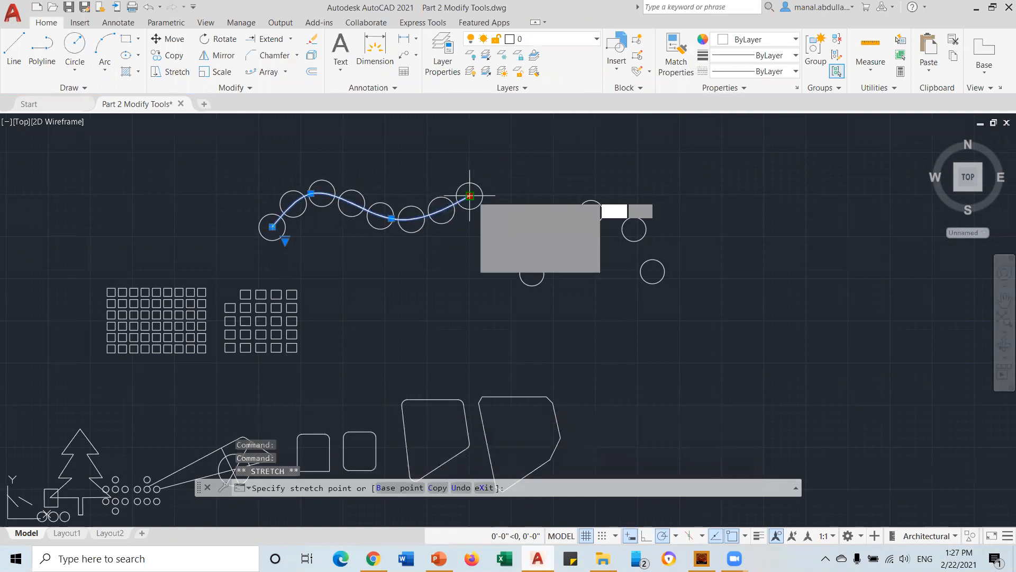
{"action": "left_click", "coordinate": [591, 148]}
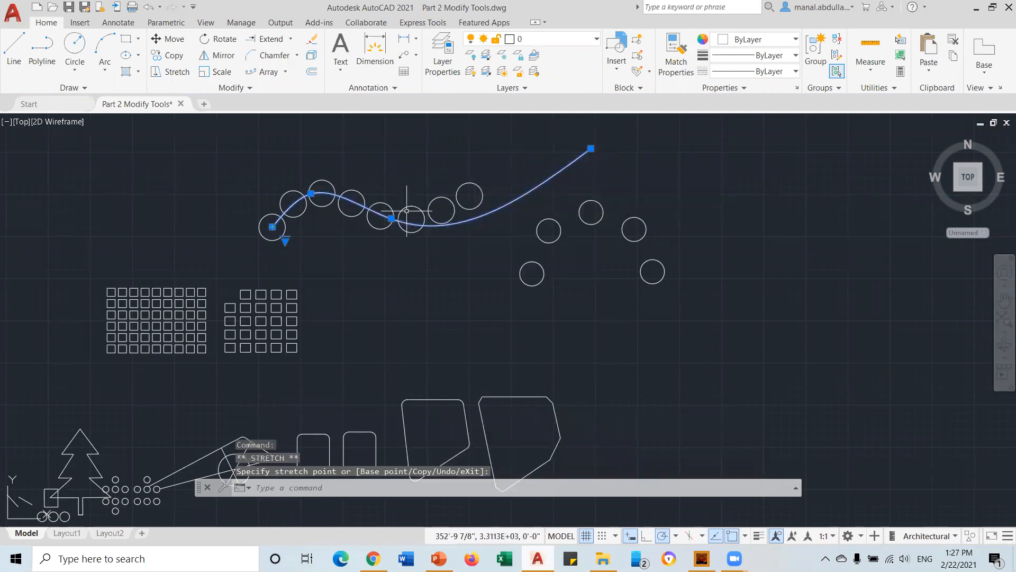
{"action": "left_click", "coordinate": [273, 226]}
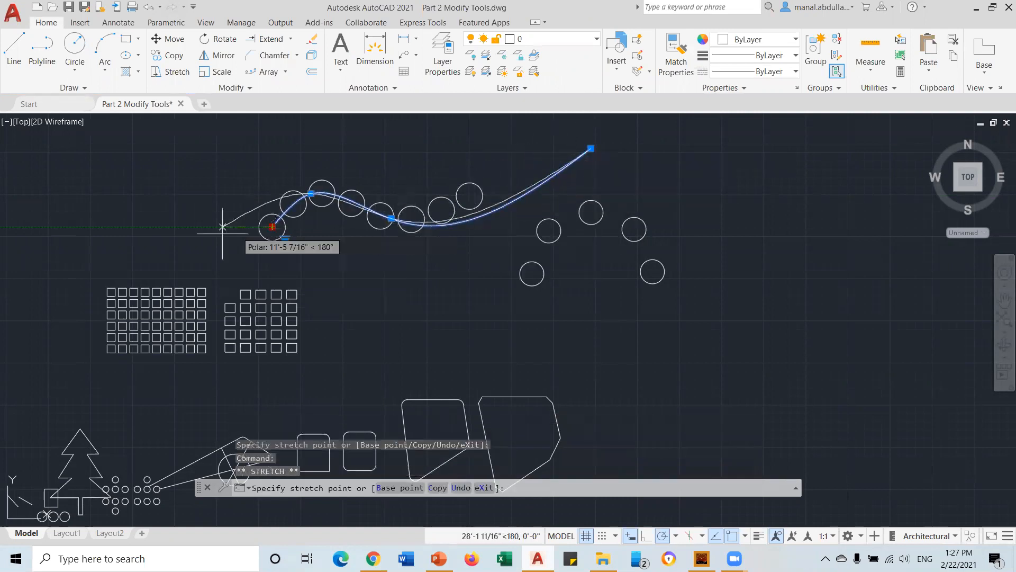
{"action": "left_click", "coordinate": [162, 207]}
{"action": "mouse_move", "coordinate": [174, 220]}
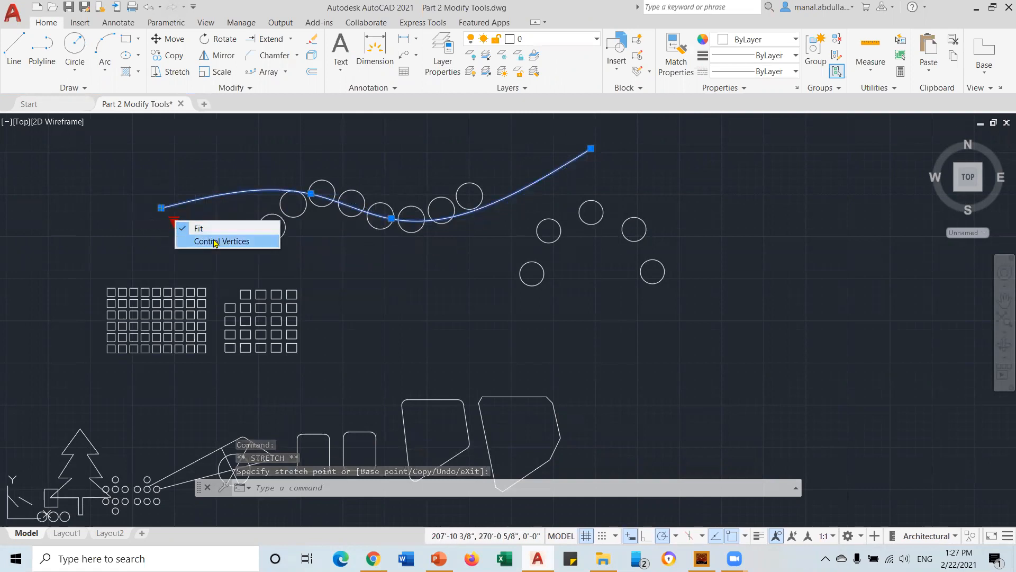
{"action": "left_click", "coordinate": [212, 241]}
{"action": "left_click", "coordinate": [431, 246]}
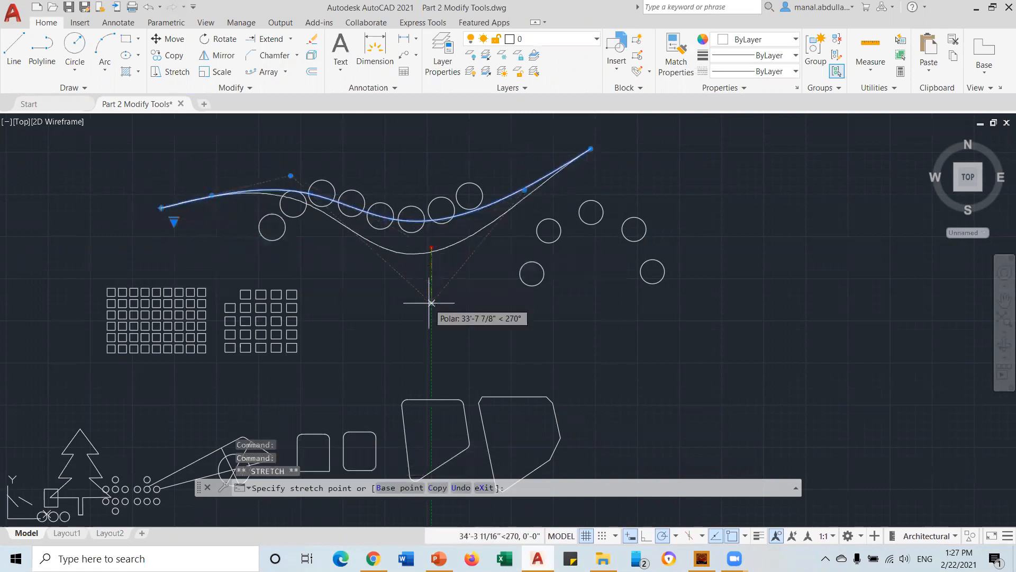
{"action": "left_click", "coordinate": [431, 303]}
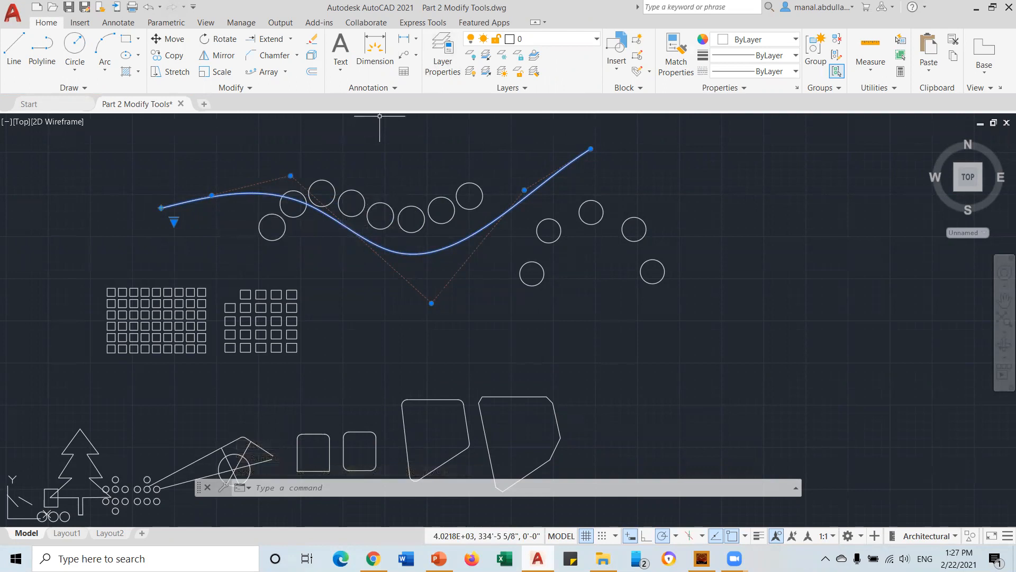
{"action": "key", "text": "Escape"}
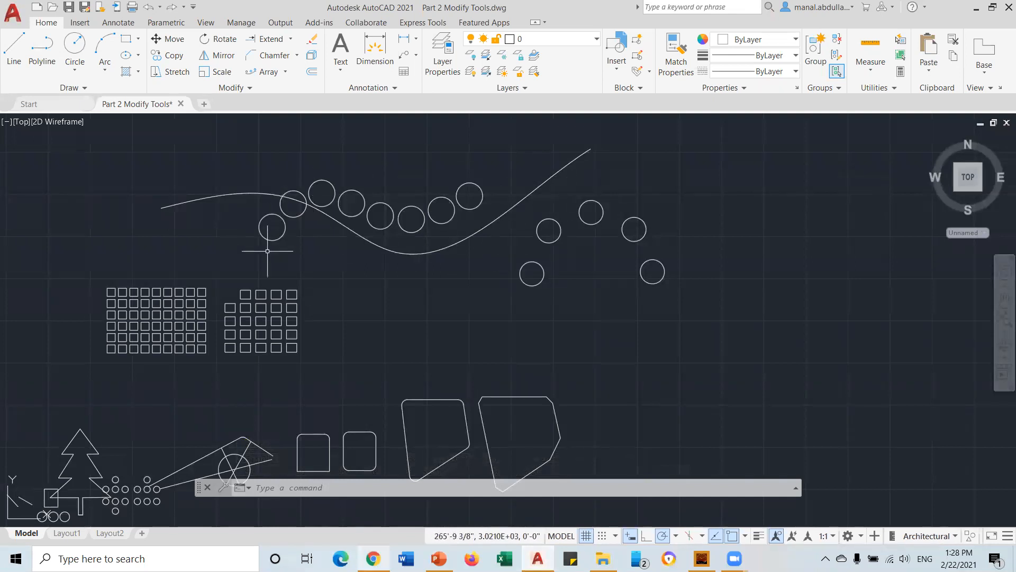
{"action": "left_click", "coordinate": [349, 229]}
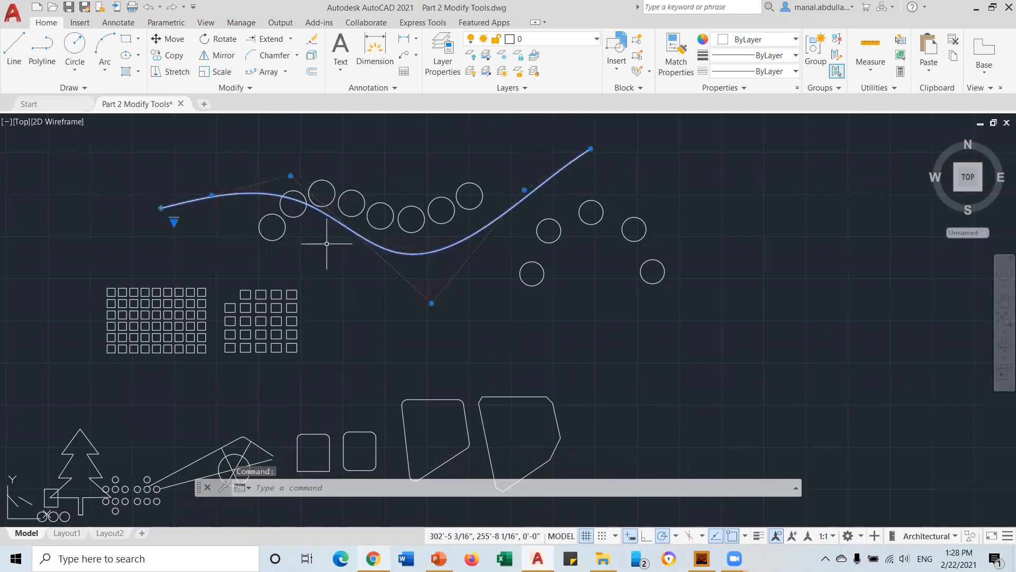
{"action": "key", "text": "Escape"}
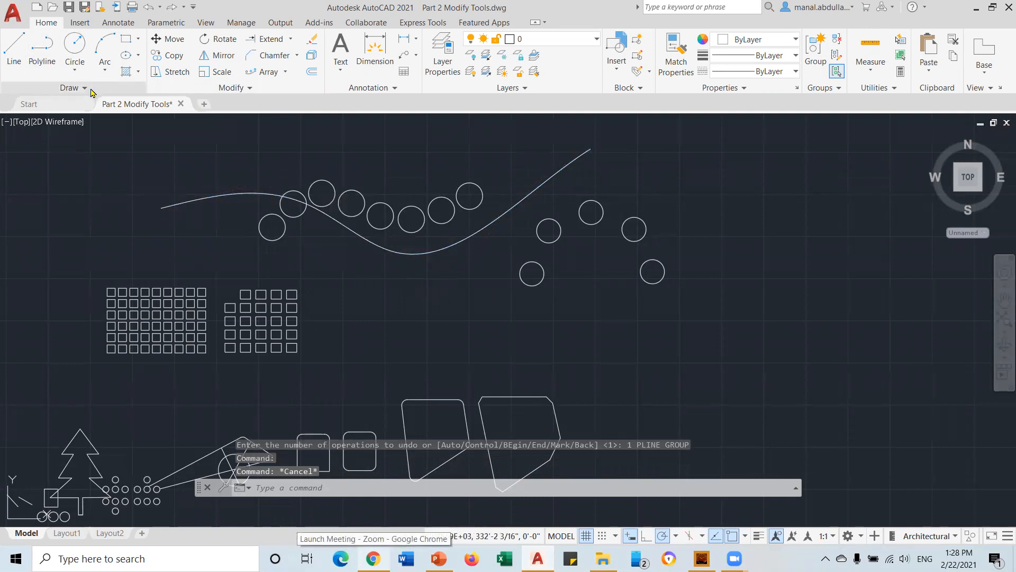
Draw a four-point zigzag polyline to the right of the circles
{"action": "left_click", "coordinate": [41, 87]}
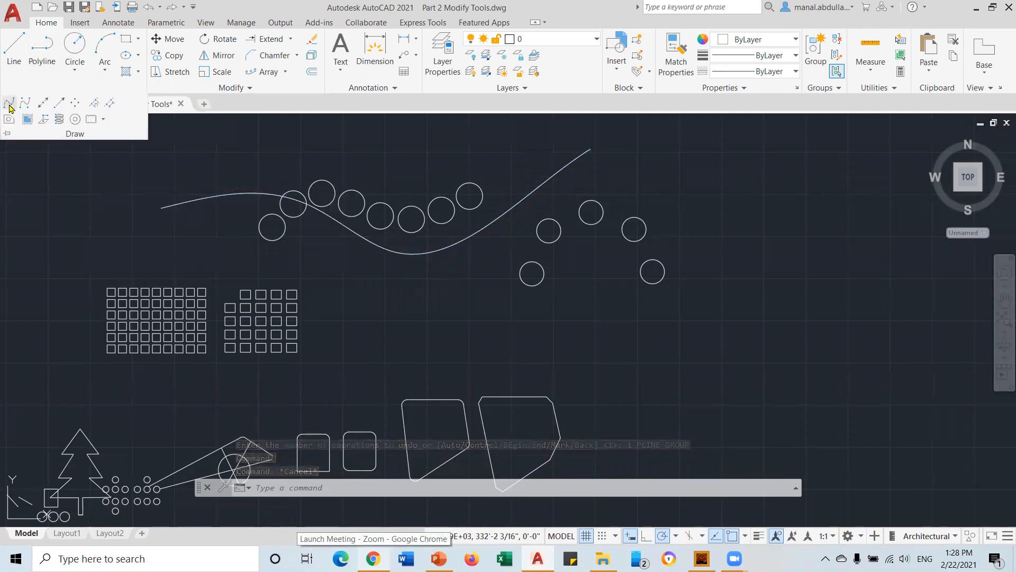
{"action": "left_click", "coordinate": [42, 48]}
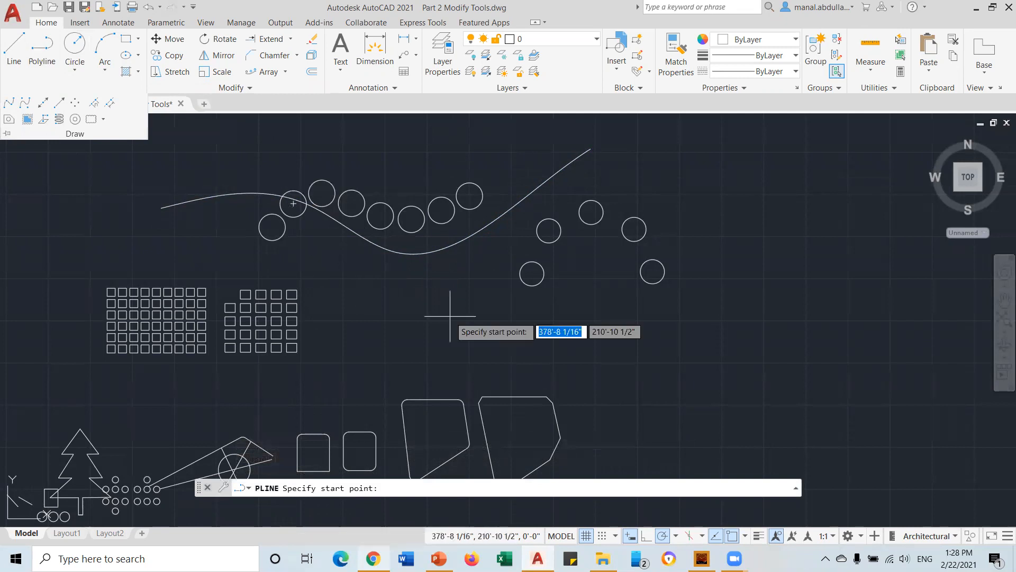
{"action": "left_click", "coordinate": [627, 363]}
{"action": "left_click", "coordinate": [669, 325]}
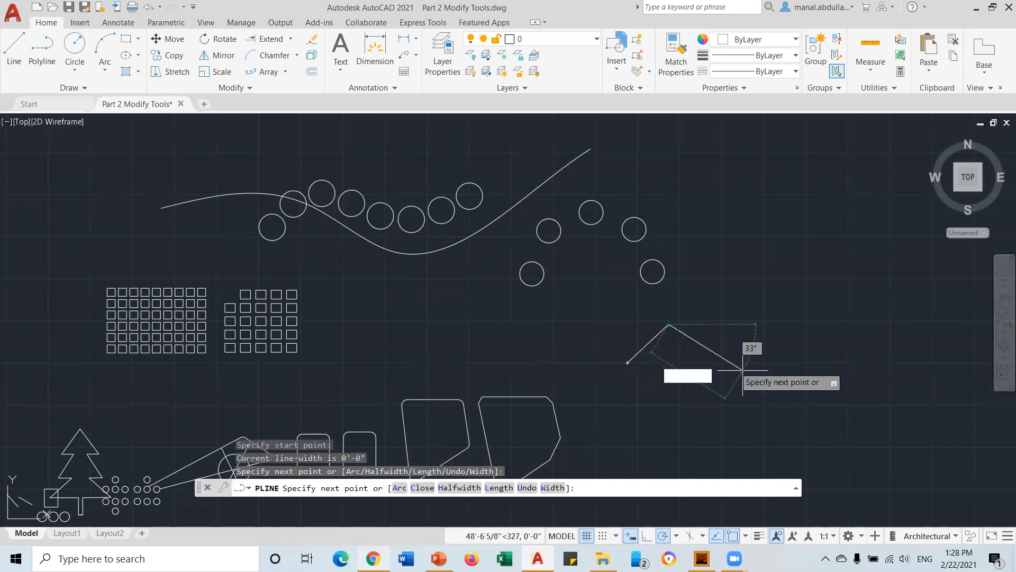
{"action": "left_click", "coordinate": [787, 386]}
{"action": "left_click", "coordinate": [853, 326]}
{"action": "key", "text": "Return"}
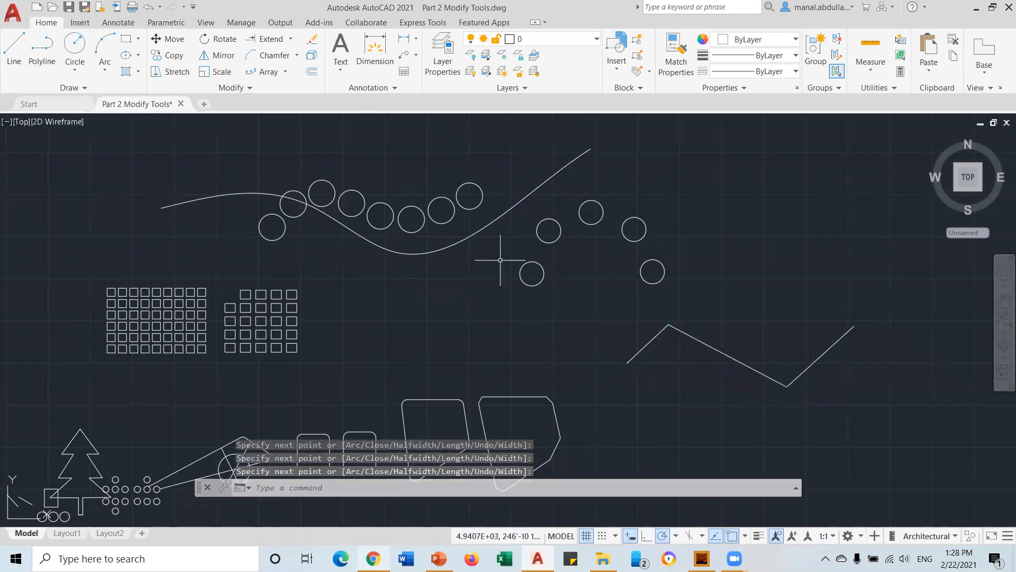
Draw a center-radius circle centred on the polyline's left endpoint
{"action": "left_click", "coordinate": [74, 71]}
{"action": "left_click", "coordinate": [97, 96]}
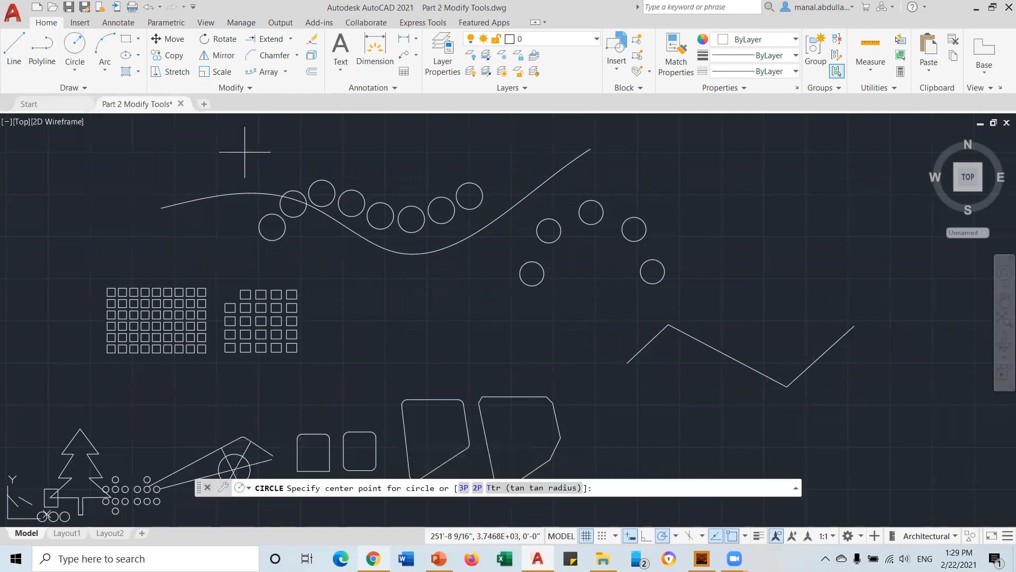
{"action": "left_click", "coordinate": [627, 363]}
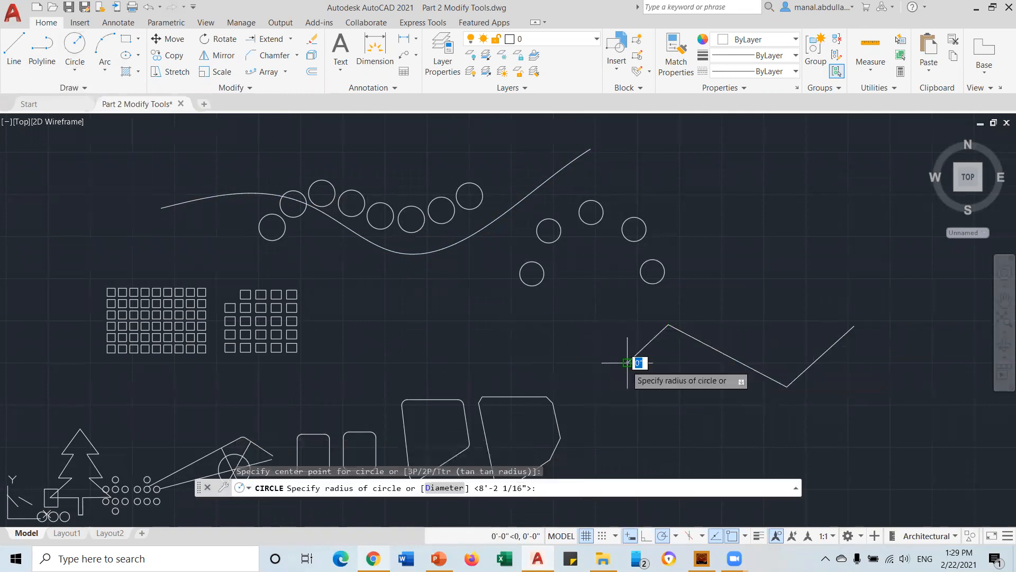
{"action": "left_click", "coordinate": [634, 336]}
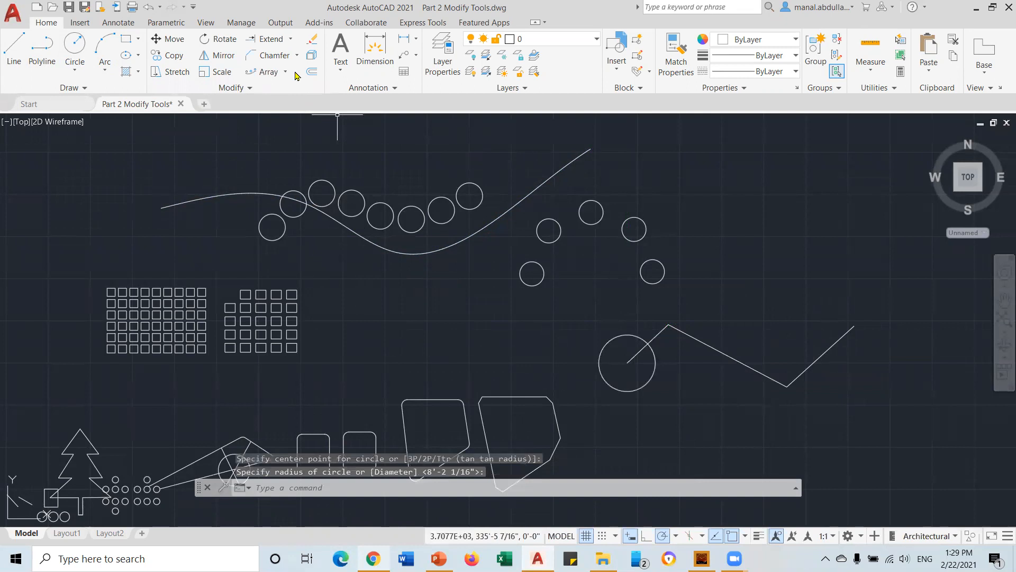
{"action": "left_click", "coordinate": [267, 71]}
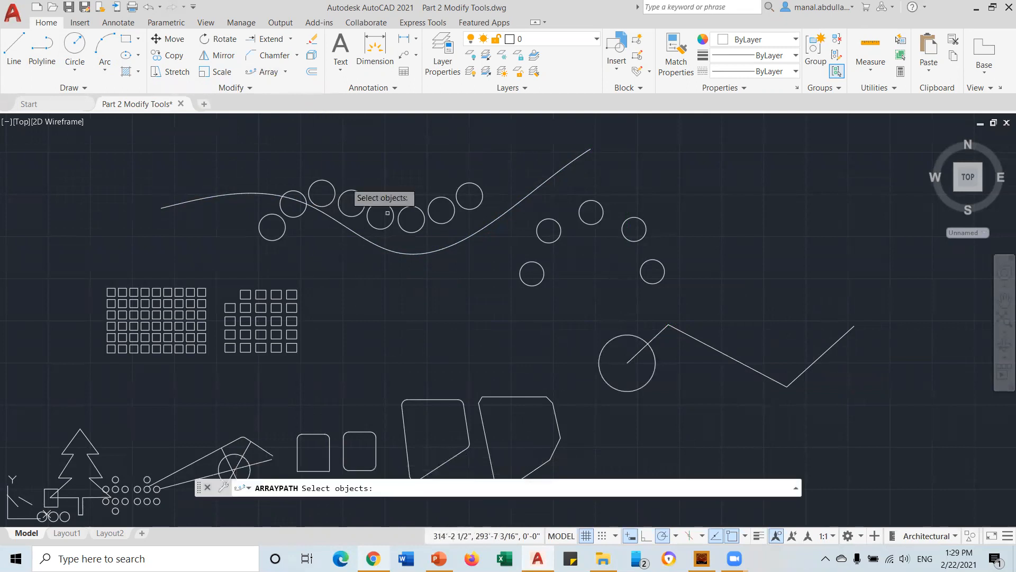
Path-array the circle along the zigzag polyline, associative, with Divide spacing
{"action": "left_click", "coordinate": [604, 347]}
{"action": "key", "text": "Return"}
{"action": "left_click", "coordinate": [662, 334]}
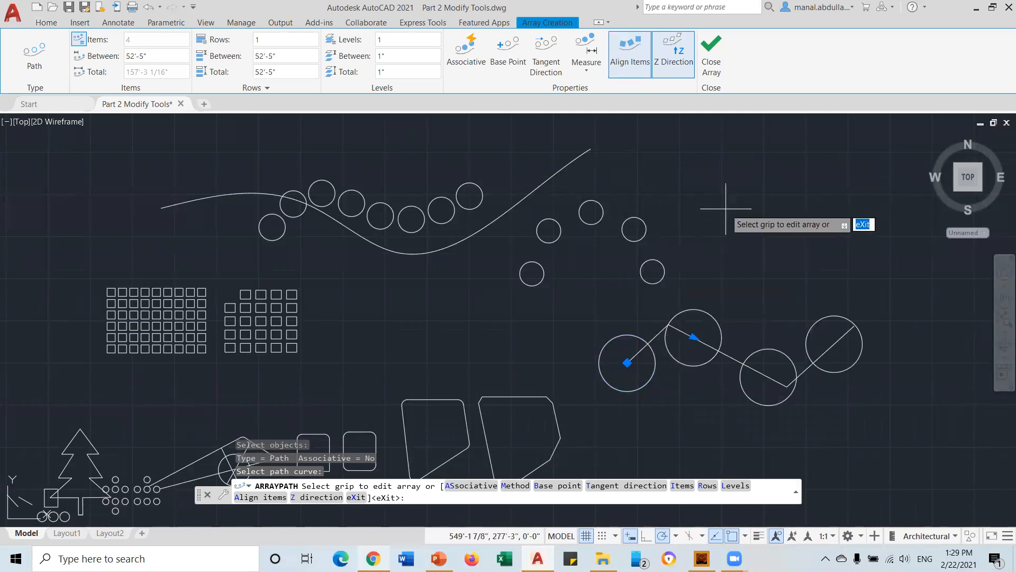
{"action": "left_click", "coordinate": [477, 53]}
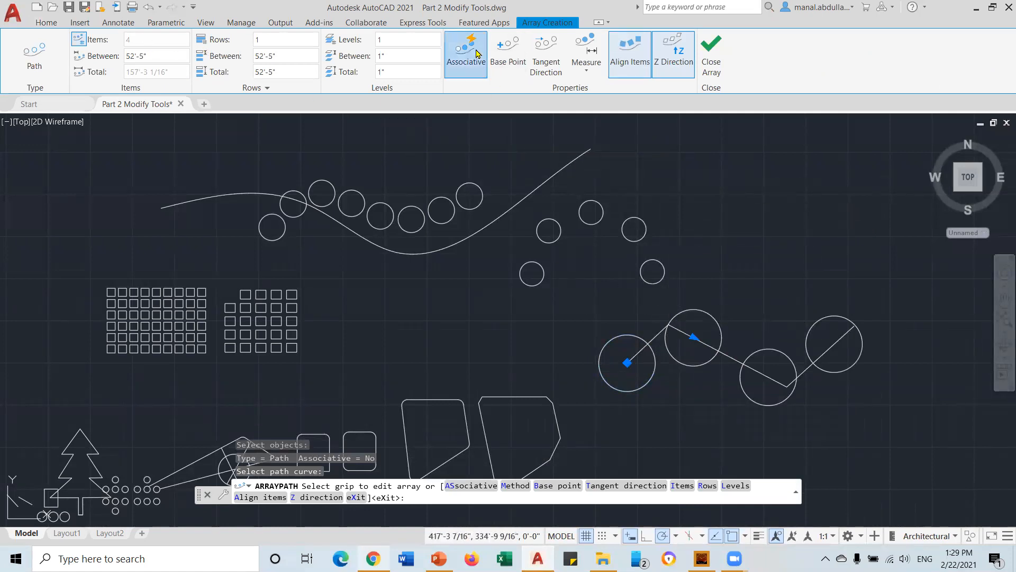
{"action": "left_click", "coordinate": [598, 69]}
{"action": "left_click", "coordinate": [597, 95]}
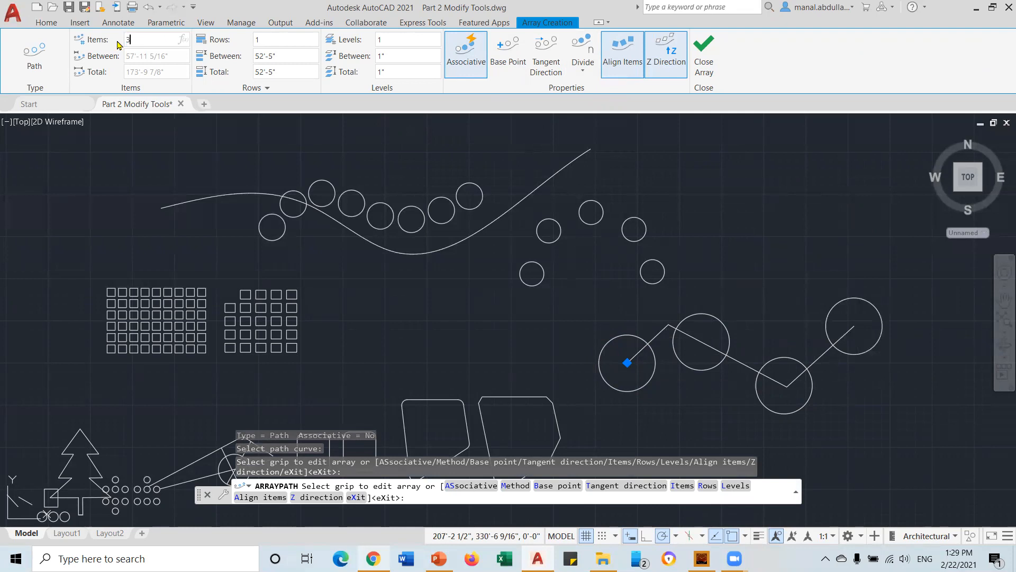
Set the path array to 3 items, close it, and grab the polyline's right-end grip
{"action": "type", "text": "3"}
{"action": "key", "text": "Return"}
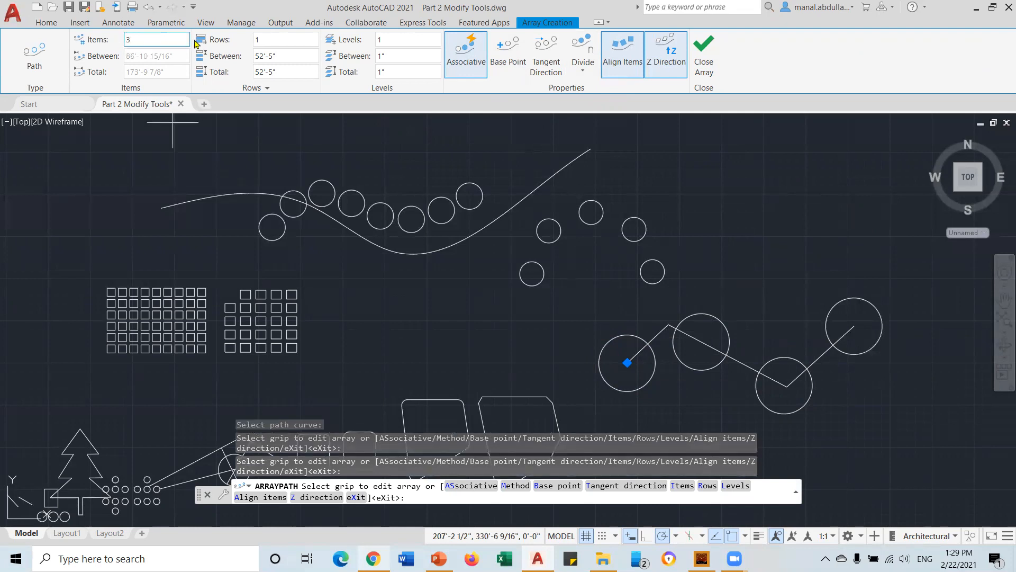
{"action": "left_click", "coordinate": [266, 36]}
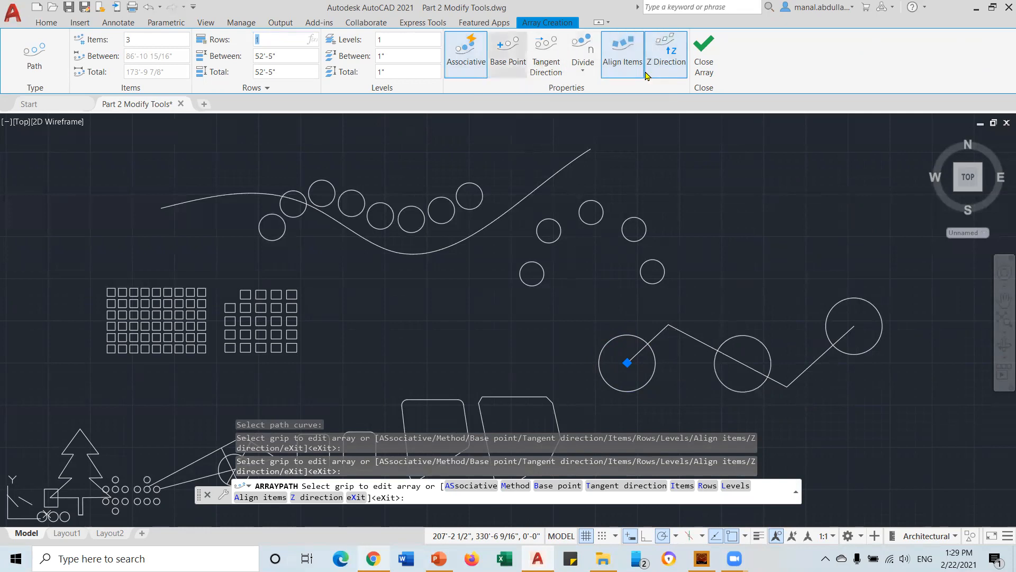
{"action": "left_click", "coordinate": [710, 67]}
{"action": "left_click", "coordinate": [826, 352]}
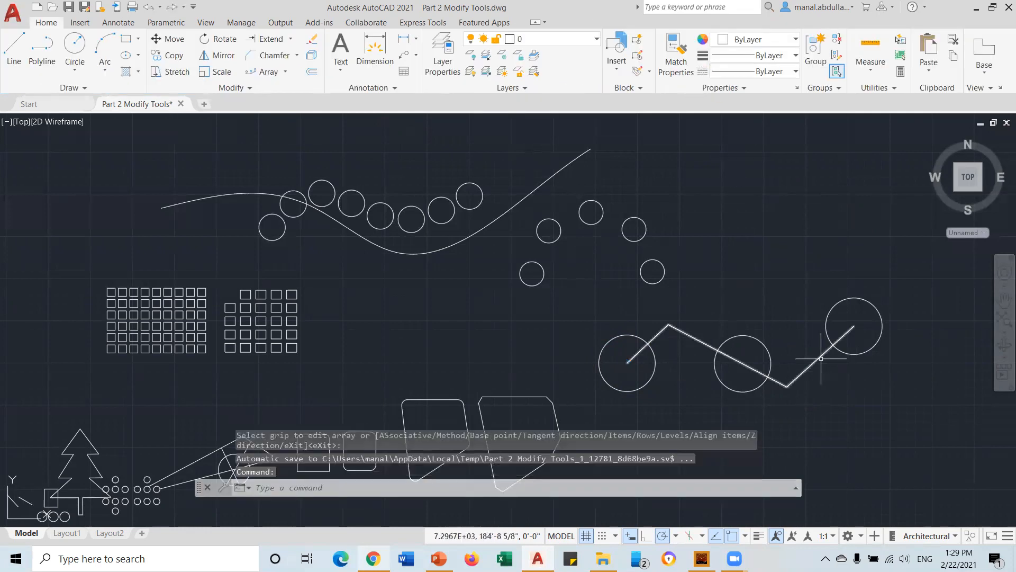
{"action": "left_click", "coordinate": [854, 326]}
Stretch the path's right end up into a vertical last segment and drag its start point far left
{"action": "left_click", "coordinate": [853, 233]}
{"action": "left_click", "coordinate": [854, 233]}
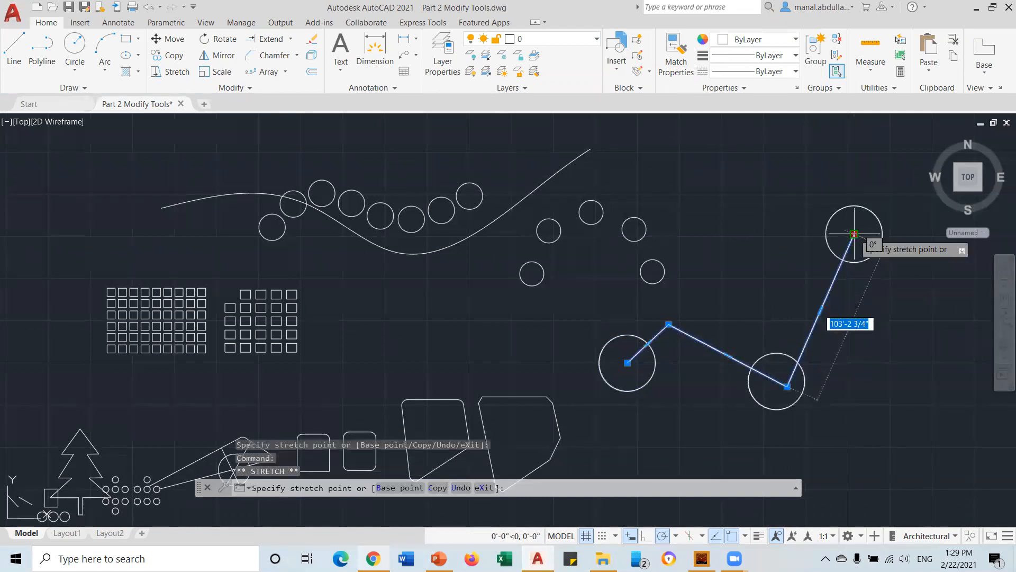
{"action": "left_click", "coordinate": [791, 201]}
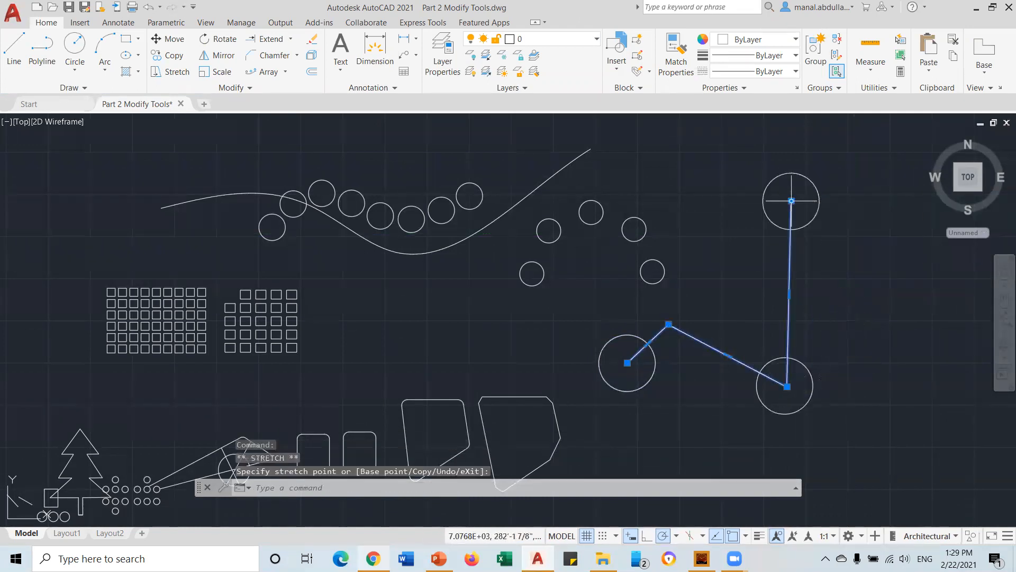
{"action": "left_click", "coordinate": [627, 362]}
{"action": "left_click", "coordinate": [702, 447]}
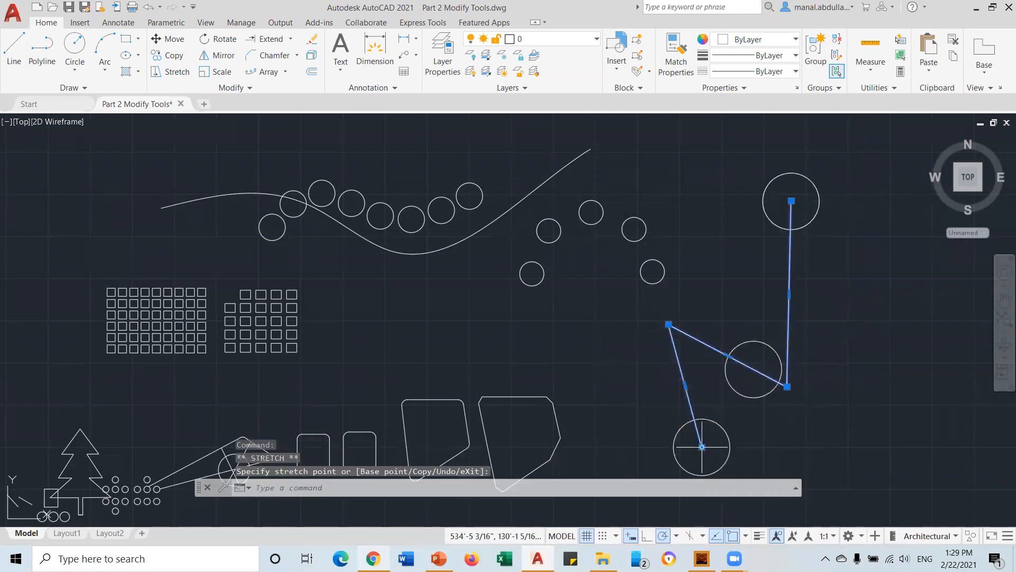
{"action": "left_click", "coordinate": [436, 354]}
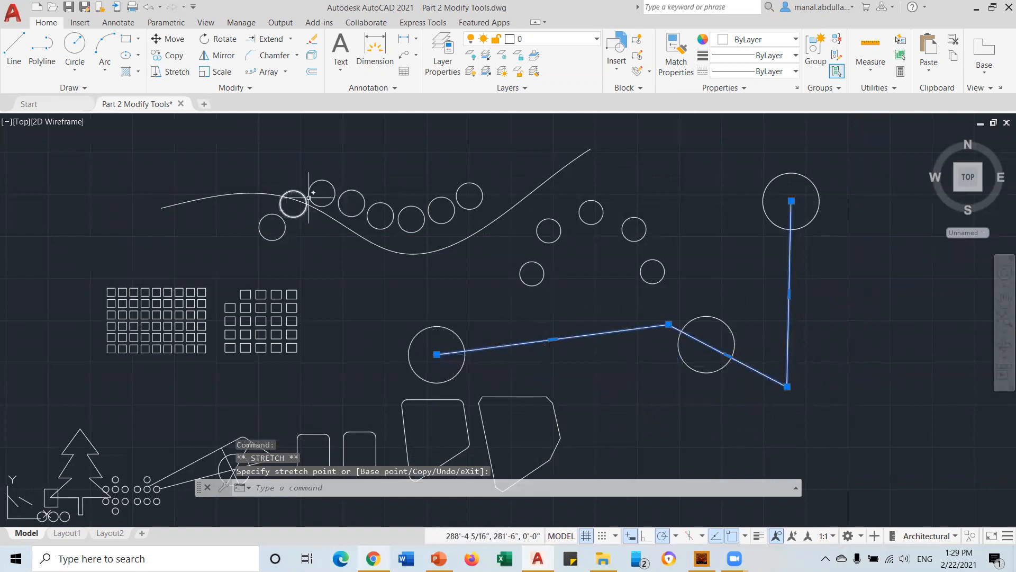
Select a circle on the wavy spline, clear the selection, then select the path array
{"action": "left_click", "coordinate": [401, 225]}
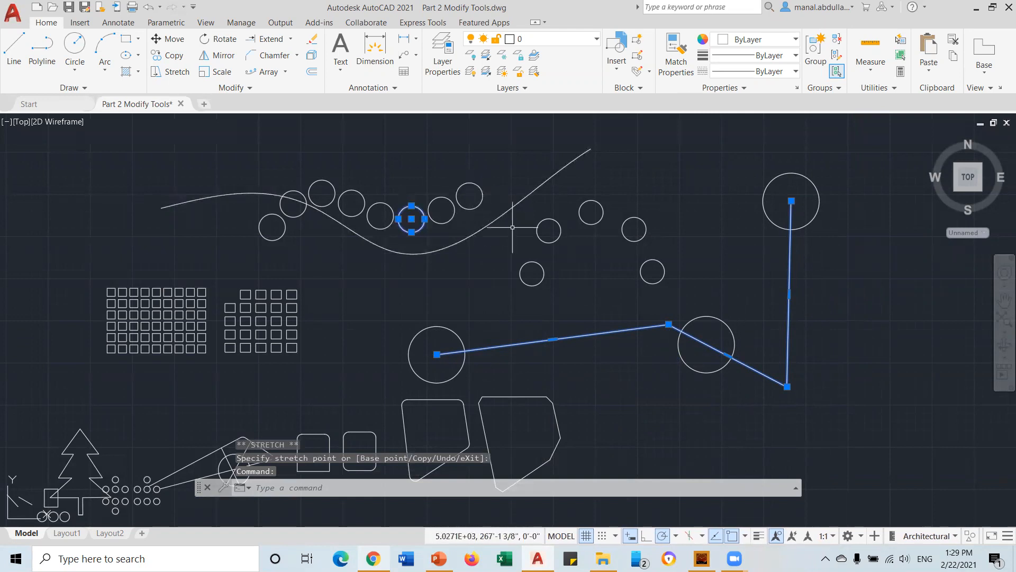
{"action": "key", "text": "Escape"}
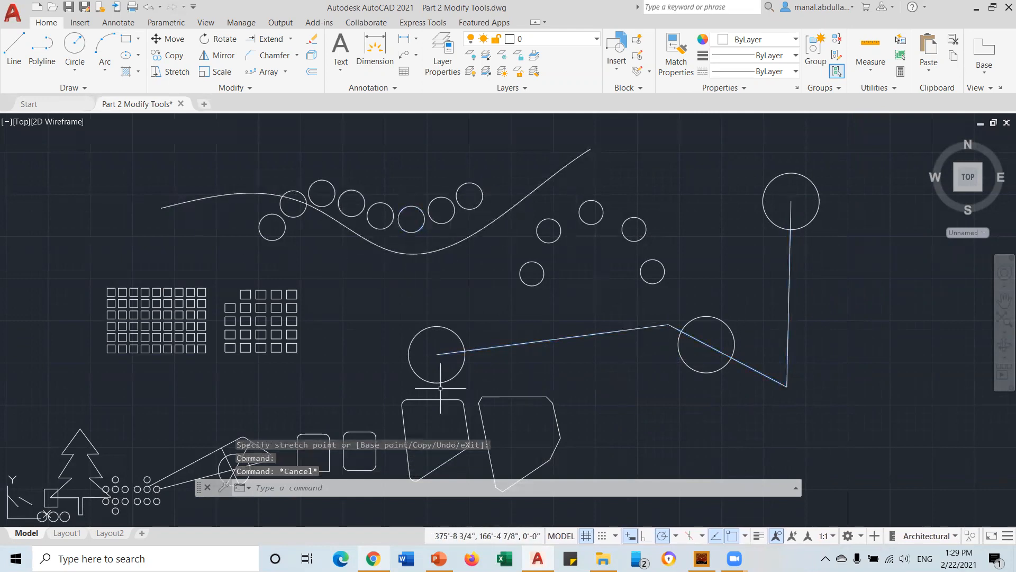
{"action": "left_click", "coordinate": [436, 355]}
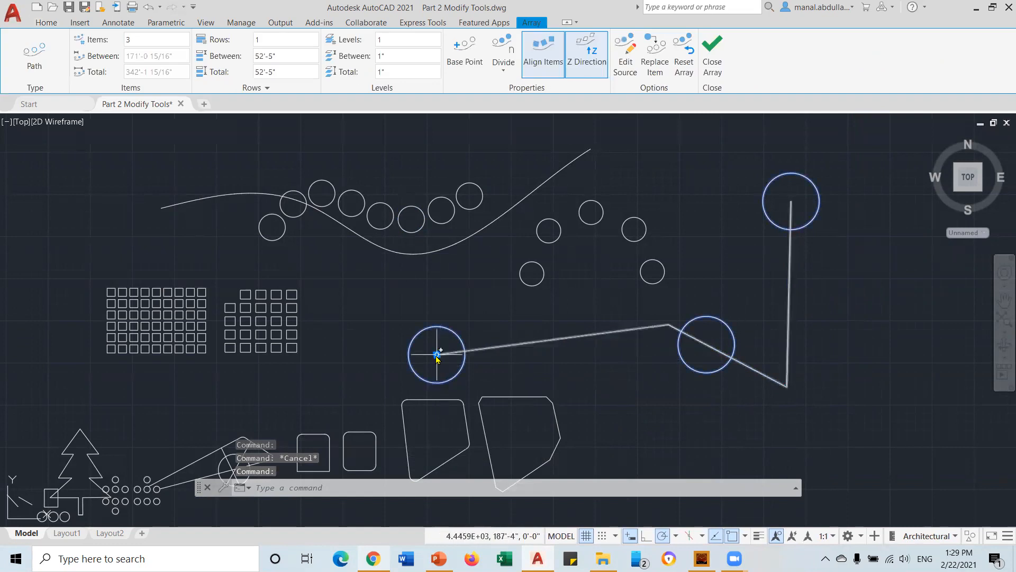
Change the path array's item count from 3 to 5 and close the array editor
{"action": "left_click", "coordinate": [438, 354]}
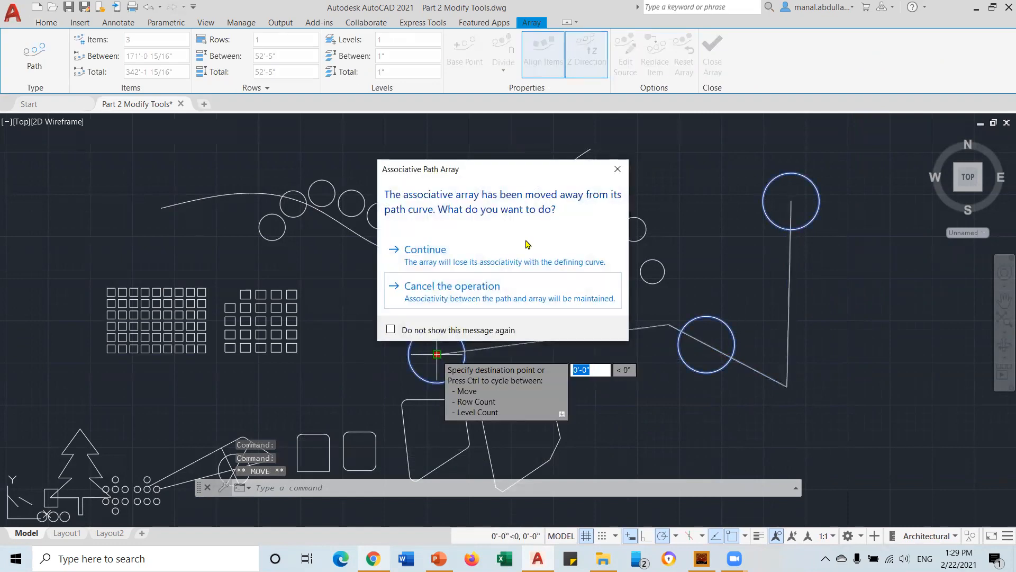
{"action": "left_click", "coordinate": [616, 169]}
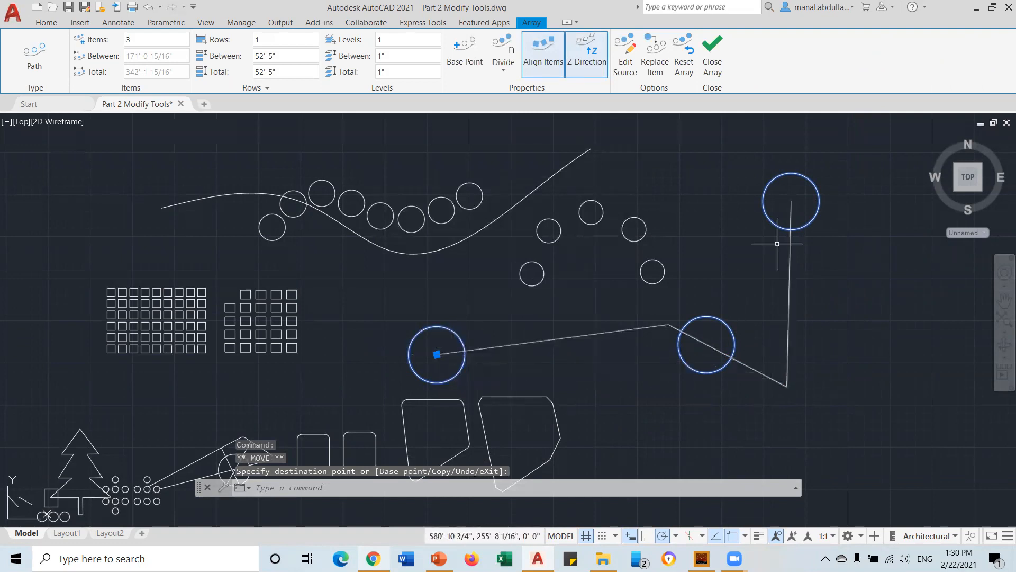
{"action": "left_click", "coordinate": [129, 40]}
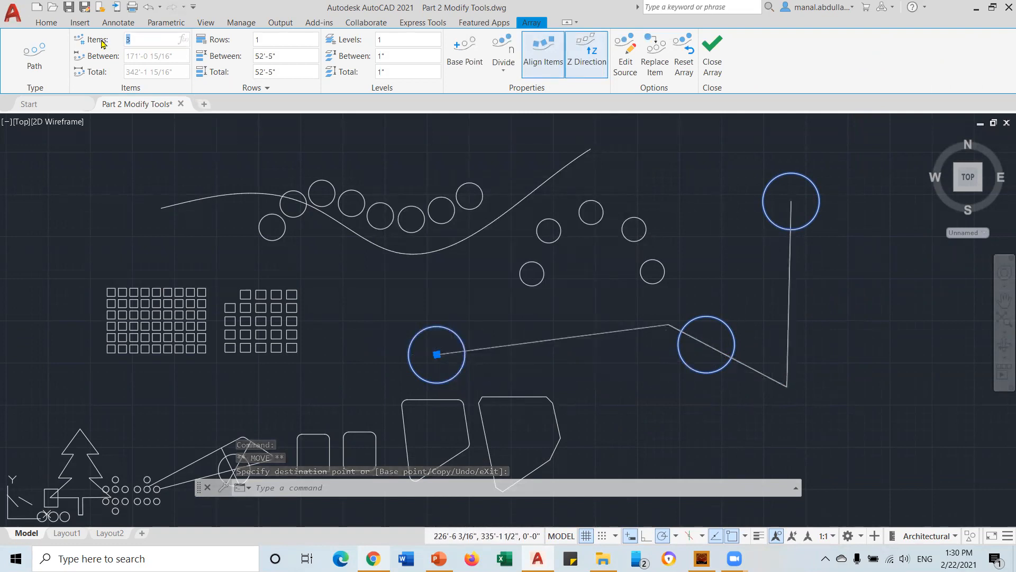
{"action": "type", "text": "5"}
{"action": "key", "text": "Return"}
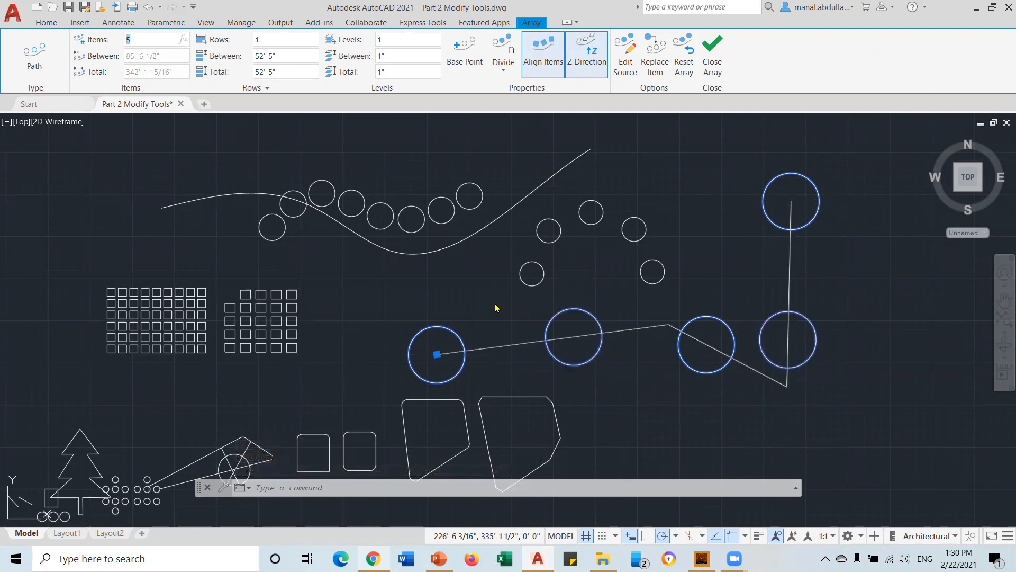
{"action": "left_click", "coordinate": [710, 57]}
Grip-stretch the polyline's start point right and down and its top end up and right
{"action": "left_click", "coordinate": [429, 358]}
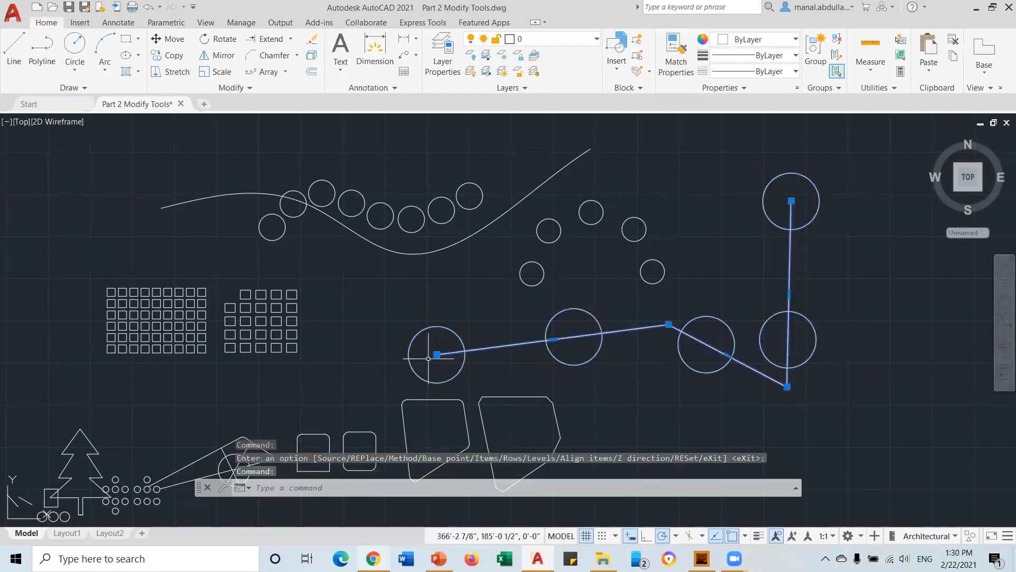
{"action": "left_click", "coordinate": [437, 354]}
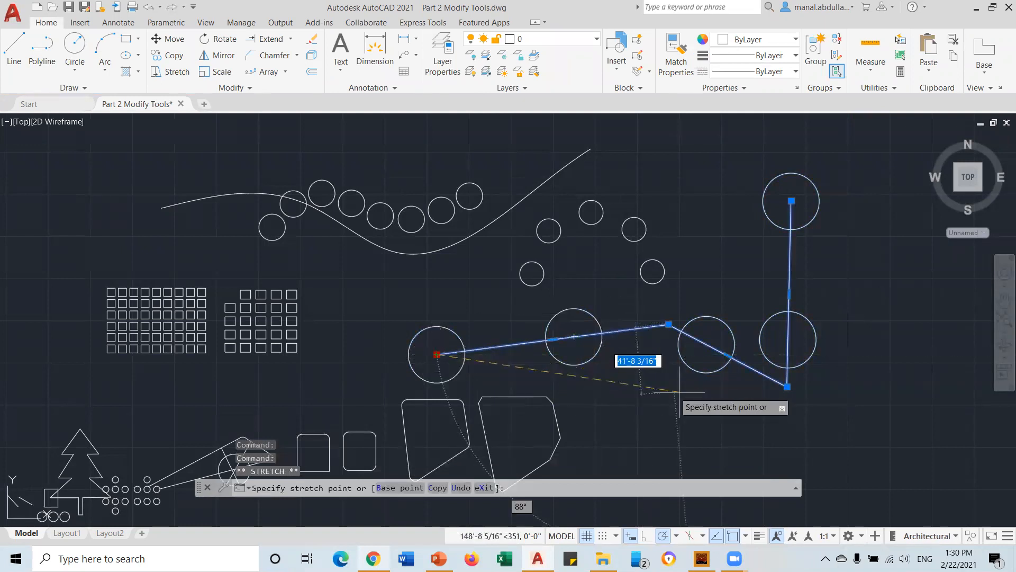
{"action": "left_click", "coordinate": [494, 367]}
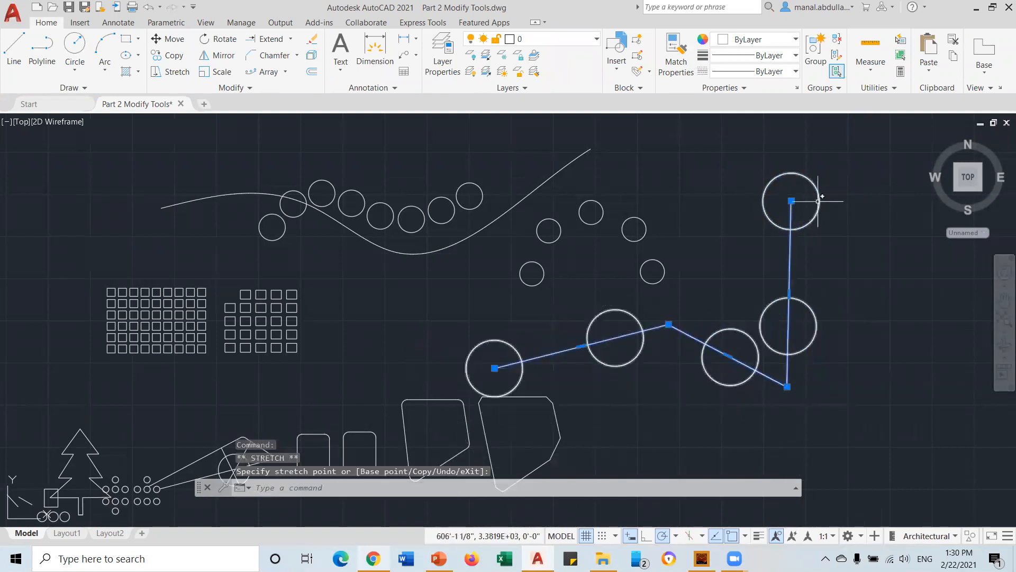
{"action": "left_click", "coordinate": [791, 201]}
{"action": "left_click", "coordinate": [877, 176]}
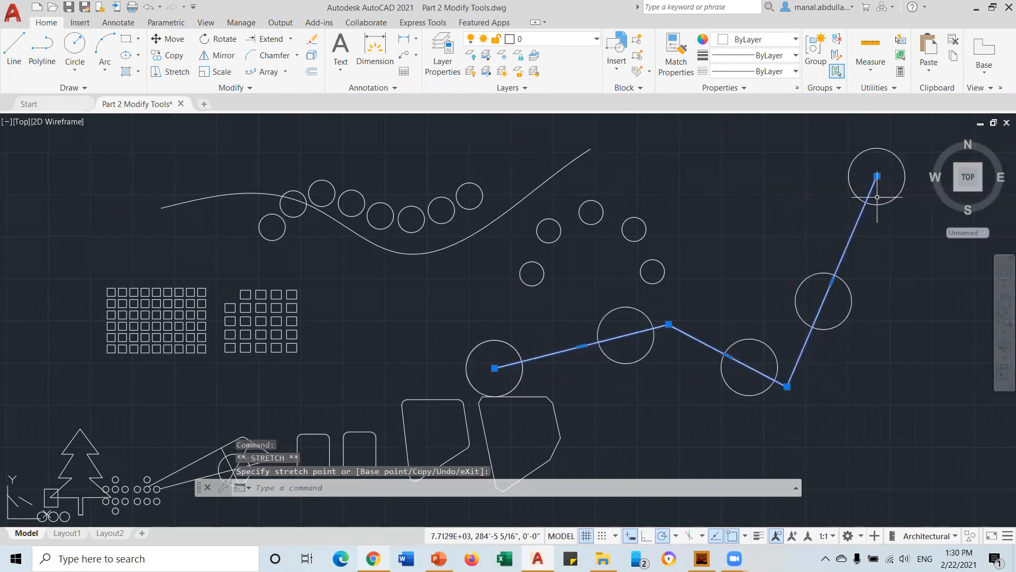
{"action": "key", "text": "Return"}
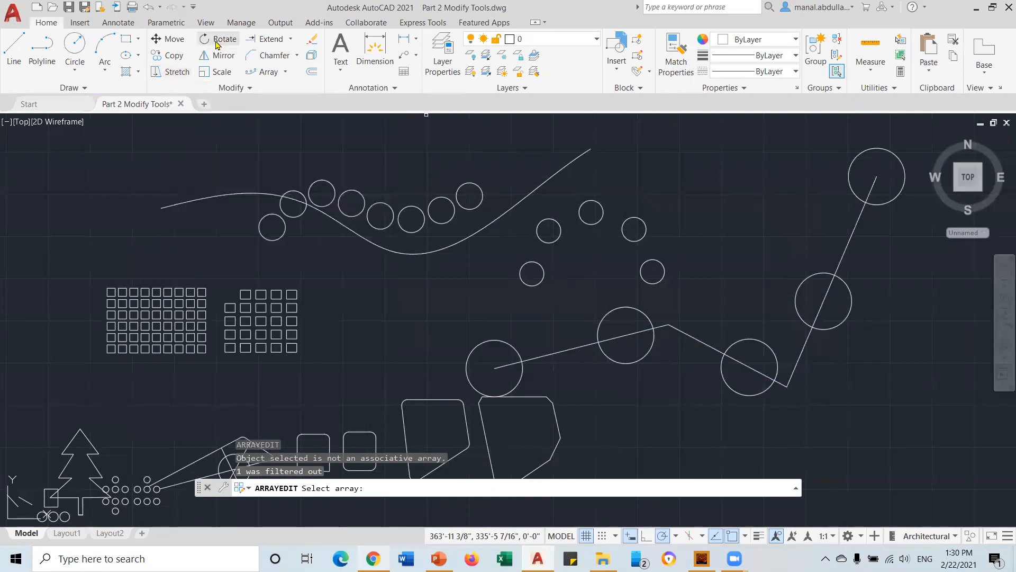
Browse the Trim/Extend, Fillet/Chamfer and Array variants on the Modify panel
{"action": "left_click", "coordinate": [291, 40]}
{"action": "left_click", "coordinate": [290, 40]}
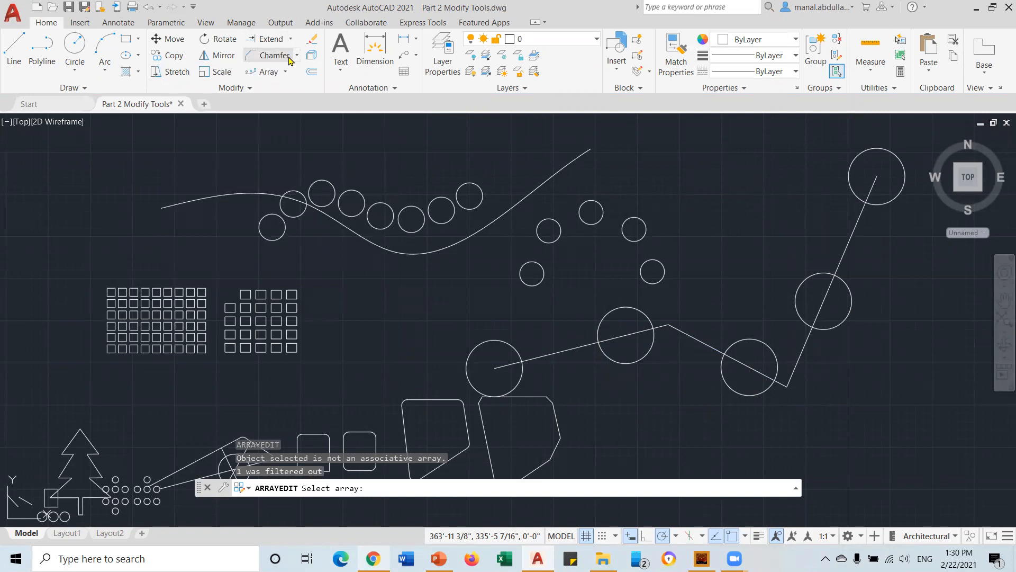
{"action": "left_click", "coordinate": [298, 56]}
{"action": "left_click", "coordinate": [297, 56]}
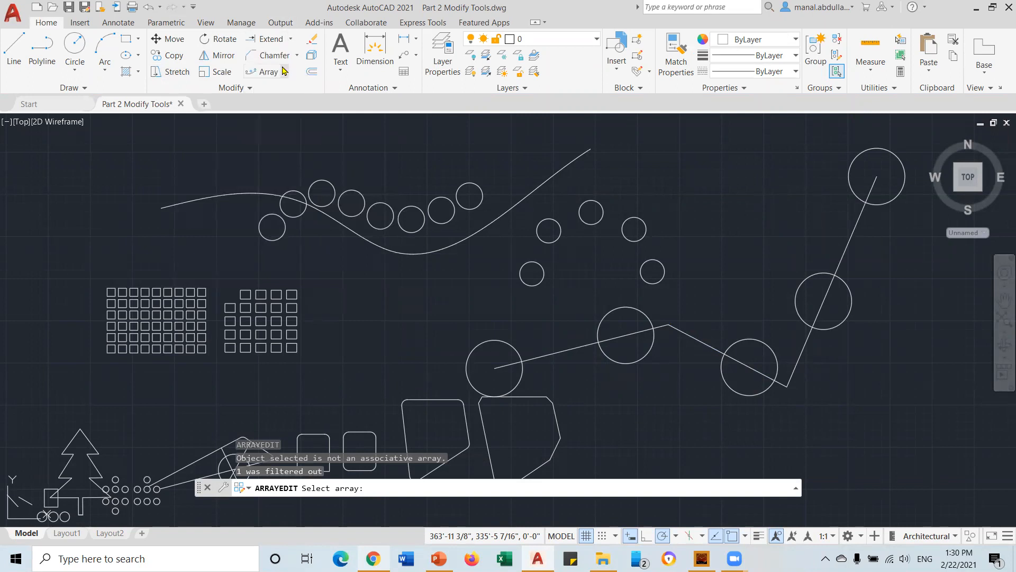
{"action": "left_click", "coordinate": [286, 73]}
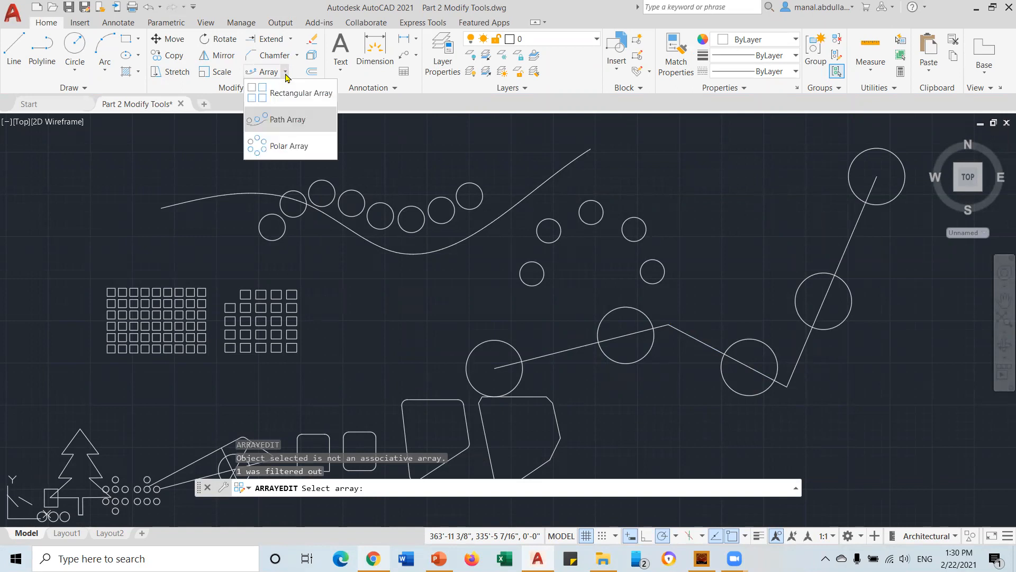
{"action": "left_click", "coordinate": [285, 73]}
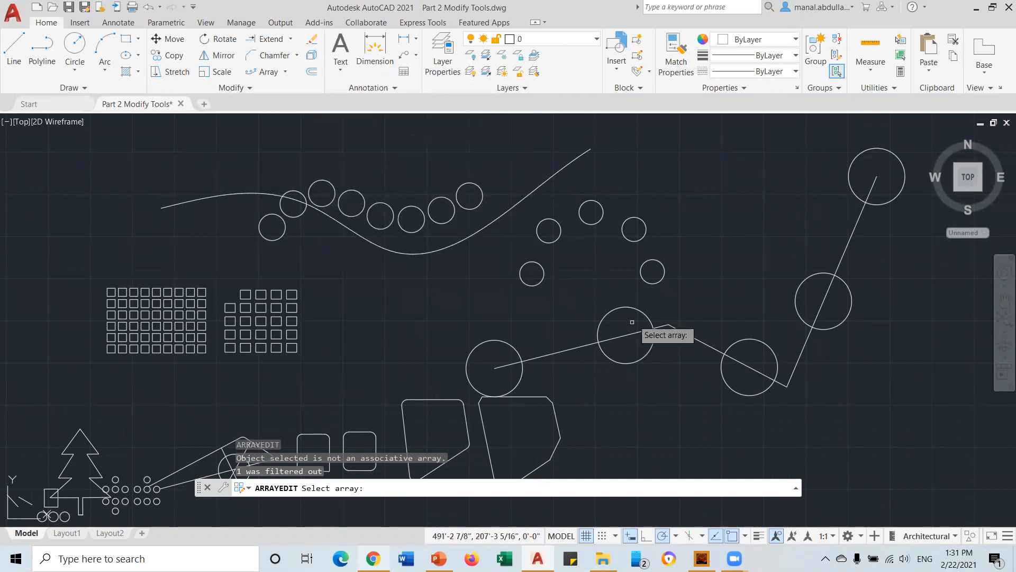
Zoom and pan over the shapes, then cancel the pending ARRAYEDIT
{"action": "scroll", "coordinate": [638, 307], "scroll_direction": "down", "scroll_amount": 2}
{"action": "middle_click_drag", "start_coordinate": [638, 308], "coordinate": [553, 282]}
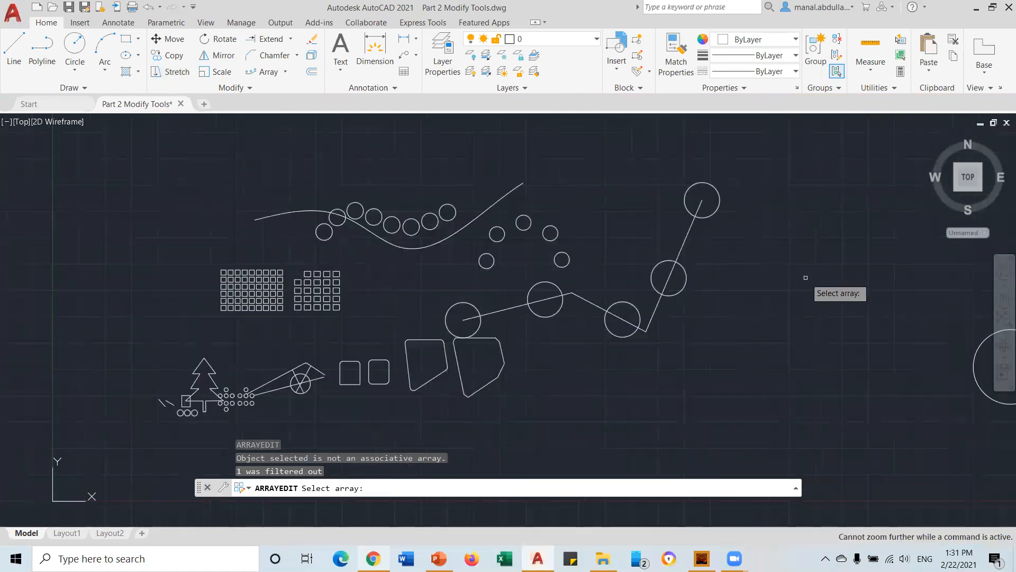
{"action": "scroll", "coordinate": [812, 323], "scroll_direction": "up", "scroll_amount": 6}
{"action": "scroll", "coordinate": [813, 322], "scroll_direction": "down", "scroll_amount": 4}
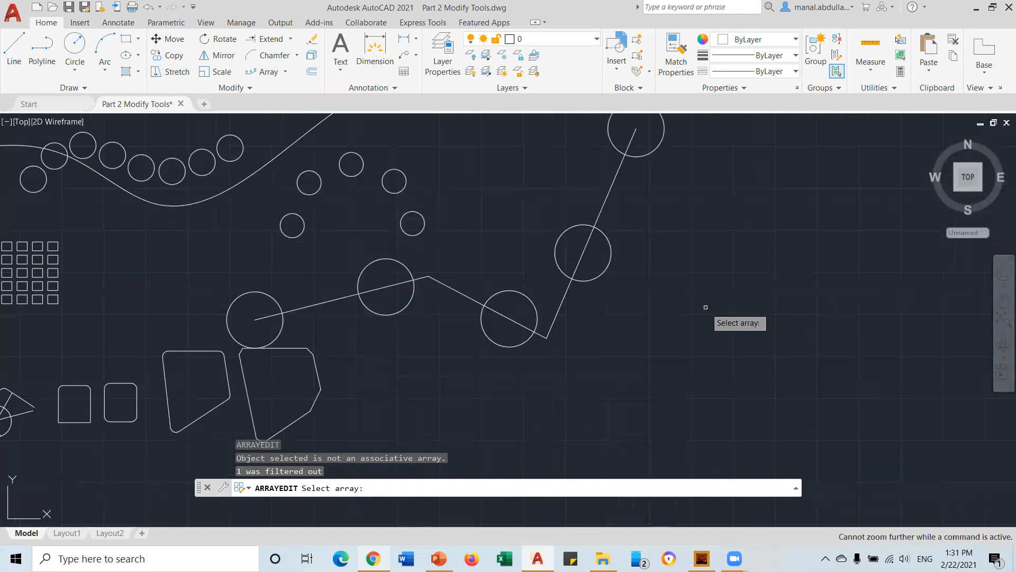
{"action": "key", "text": "Escape"}
{"action": "scroll", "coordinate": [704, 277], "scroll_direction": "down", "scroll_amount": 5}
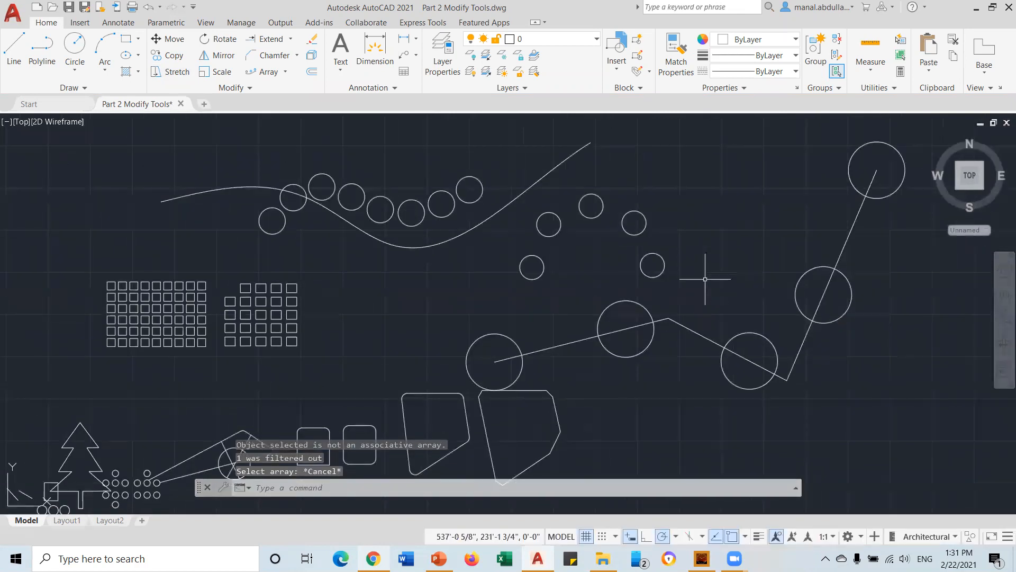
Erase the lone circle with a selection window
{"action": "mouse_move", "coordinate": [708, 333]}
{"action": "middle_mouse_down"}
{"action": "mouse_move", "coordinate": [676, 315]}
{"action": "mouse_move", "coordinate": [316, 312]}
{"action": "middle_mouse_up"}
{"action": "left_click", "coordinate": [669, 292]}
{"action": "left_click", "coordinate": [569, 377]}
{"action": "key", "text": "Delete"}
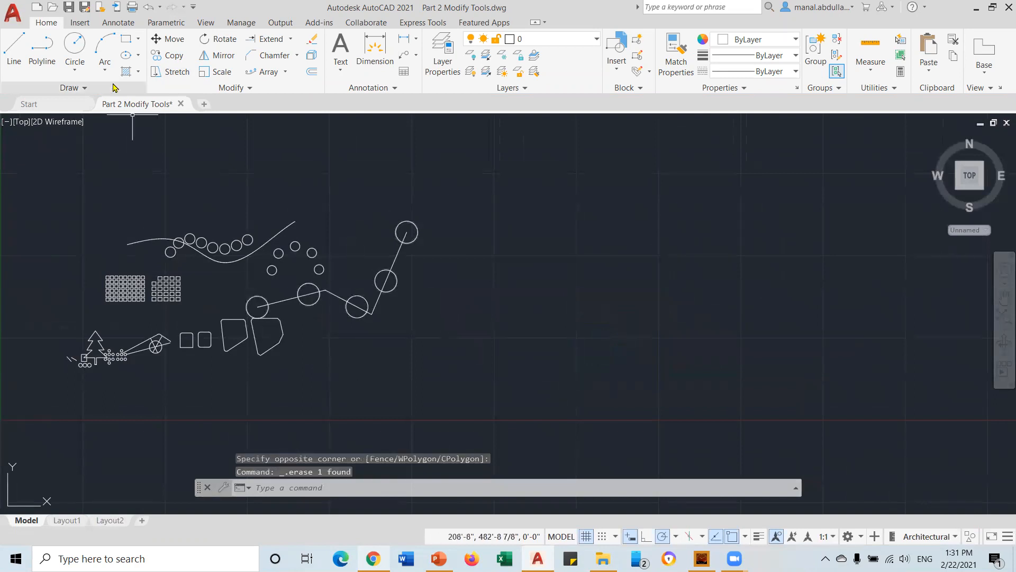
Draw a trial line in empty space, then delete it
{"action": "left_click", "coordinate": [21, 62]}
{"action": "left_click", "coordinate": [786, 201]}
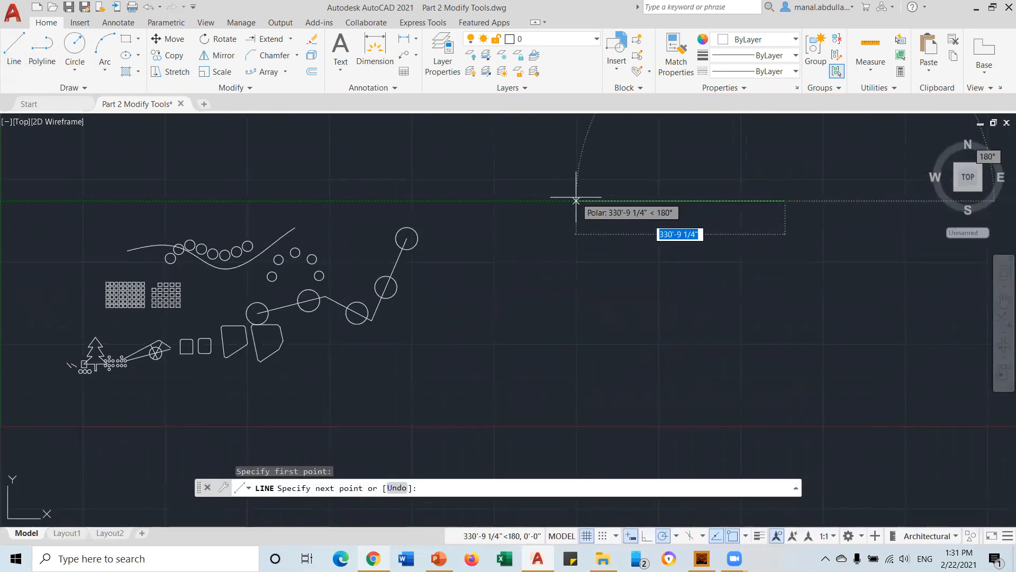
{"action": "type", "text": "1"}
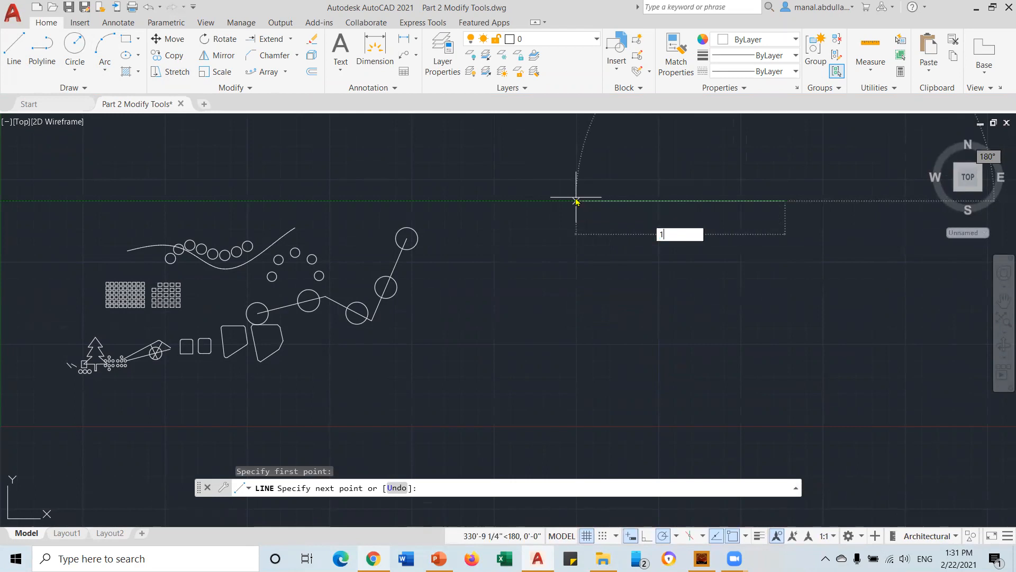
{"action": "key", "text": "Return"}
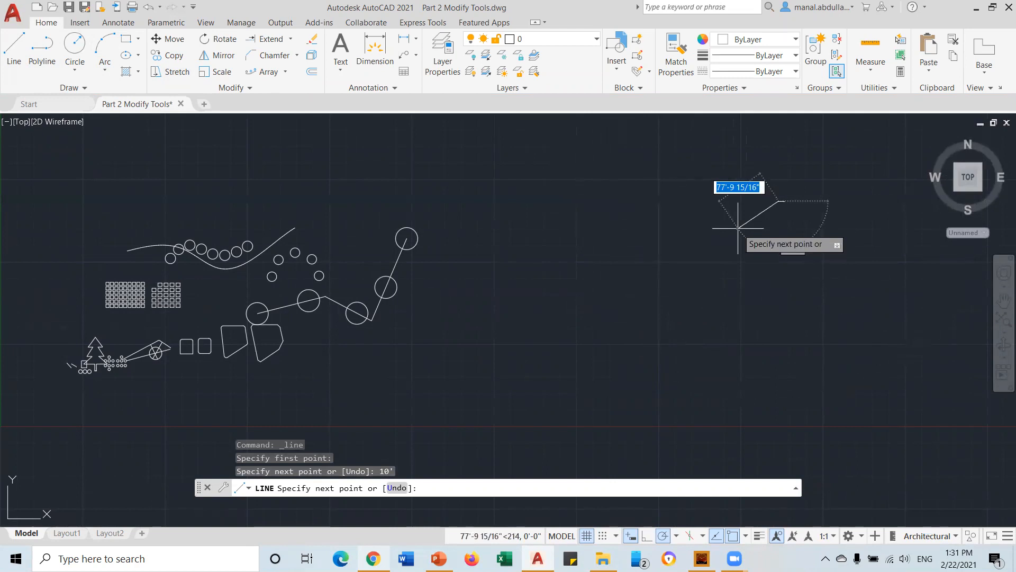
{"action": "key", "text": "Escape"}
{"action": "left_click", "coordinate": [827, 178]}
{"action": "left_click", "coordinate": [769, 229]}
{"action": "key", "text": "Delete"}
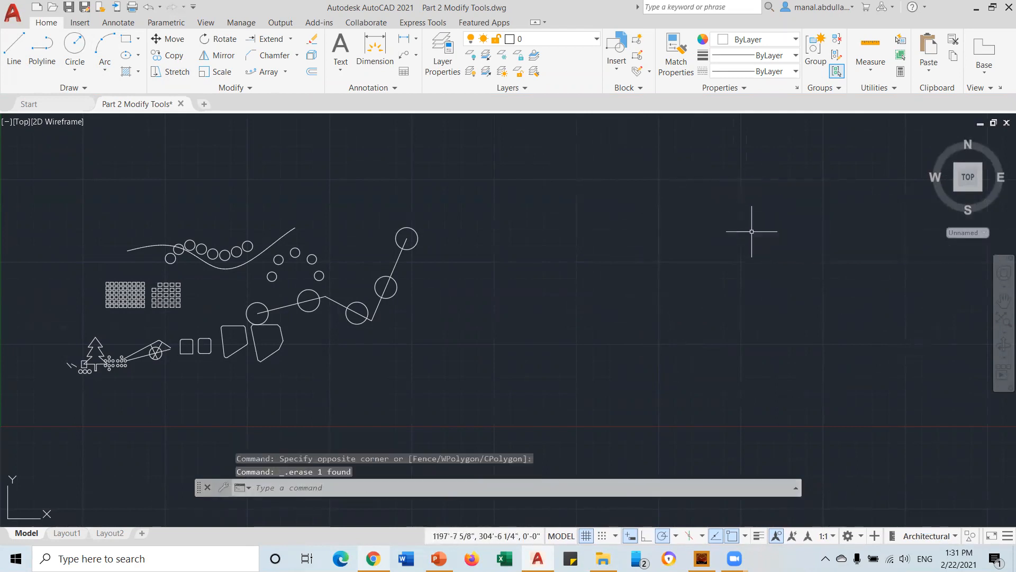
Draw a closed square from 10' line segments and centre it in the view
{"action": "left_click", "coordinate": [13, 48]}
{"action": "left_click", "coordinate": [495, 229]}
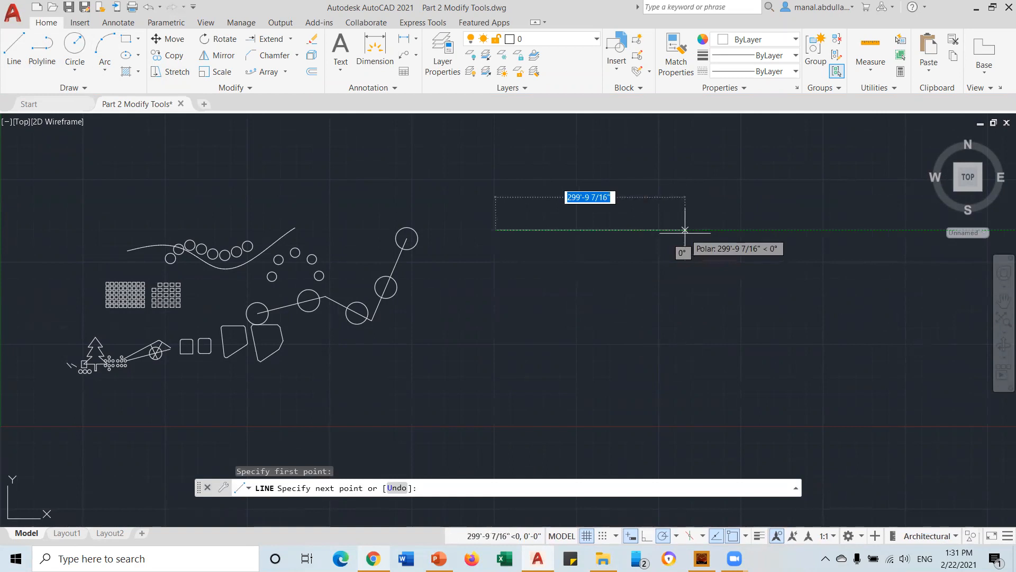
{"action": "type", "text": "10"}
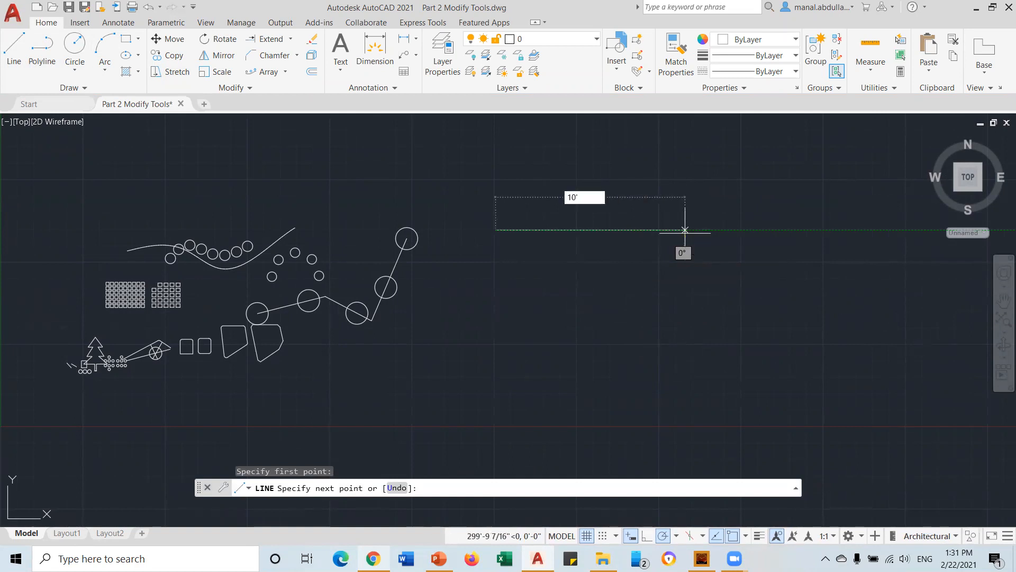
{"action": "key", "text": "Return"}
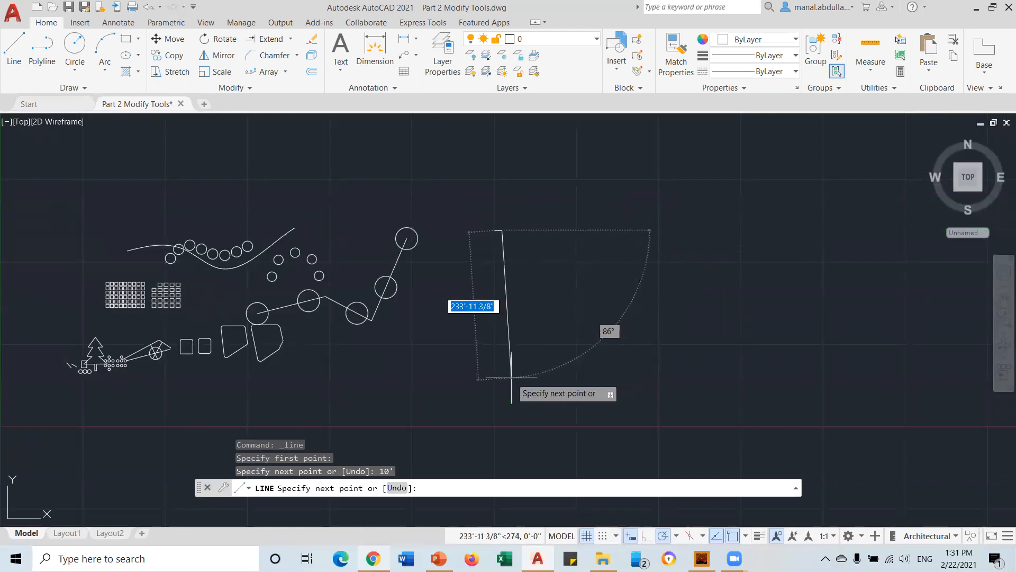
{"action": "scroll", "coordinate": [505, 377], "scroll_direction": "up", "scroll_amount": 4}
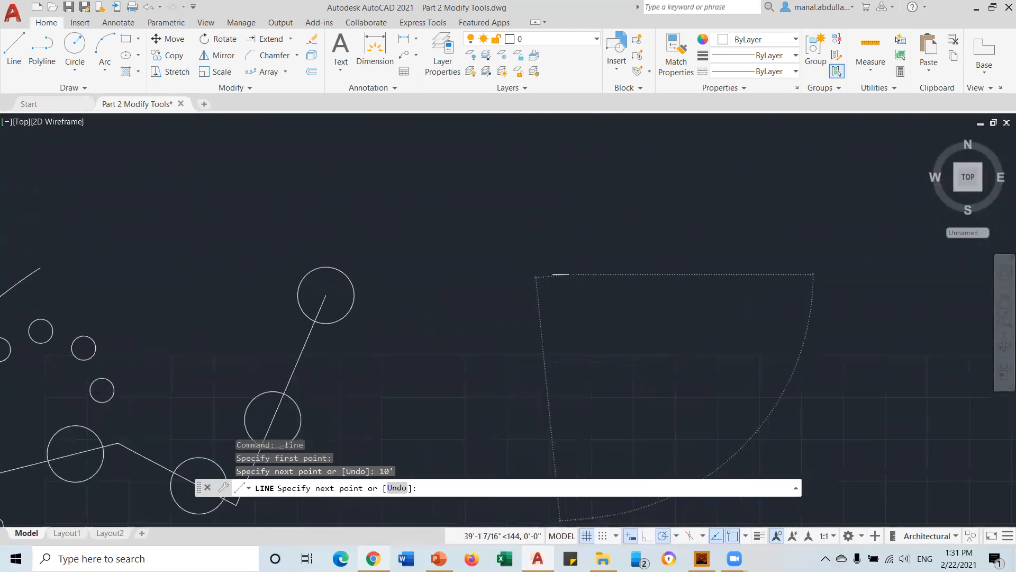
{"action": "type", "text": "10"}
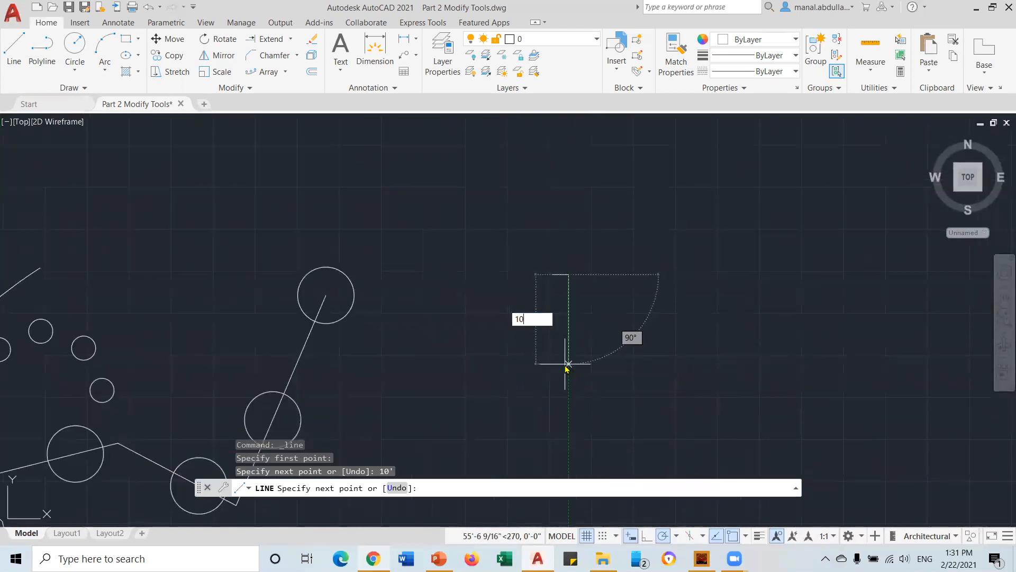
{"action": "type", "text": "'"}
{"action": "key", "text": "Return"}
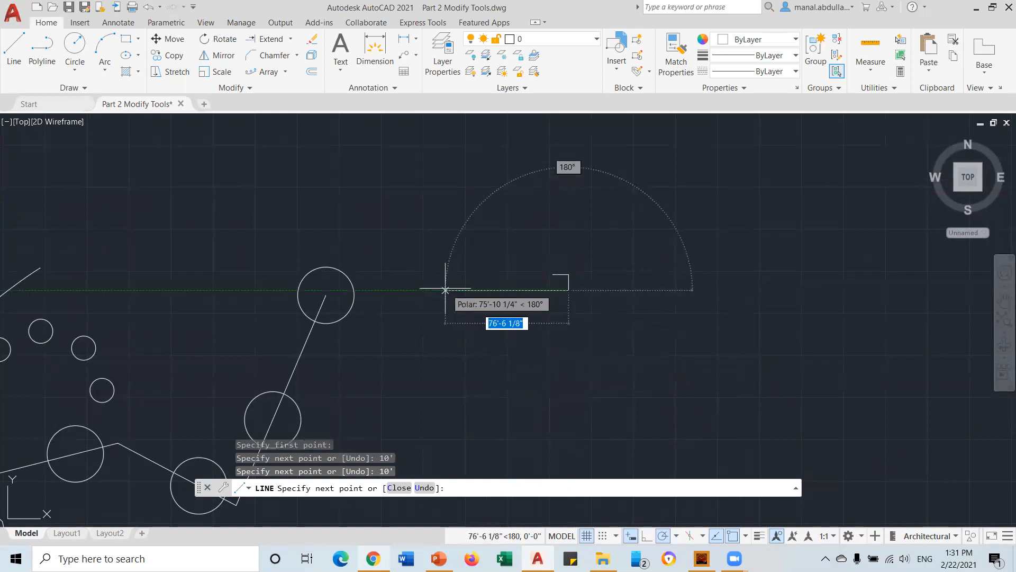
{"action": "type", "text": "10'"}
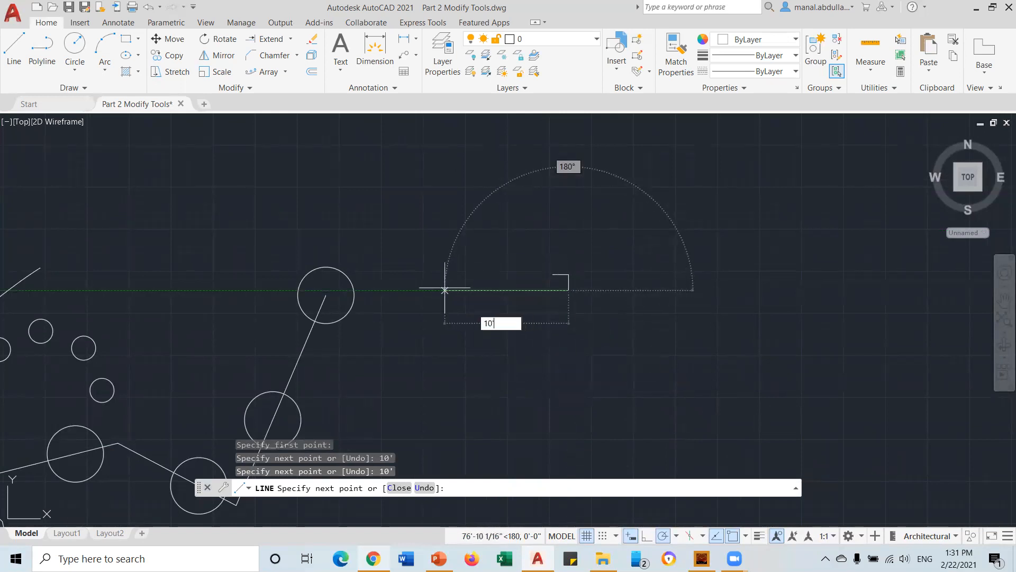
{"action": "key", "text": "Return"}
{"action": "type", "text": "c"}
{"action": "key", "text": "Return"}
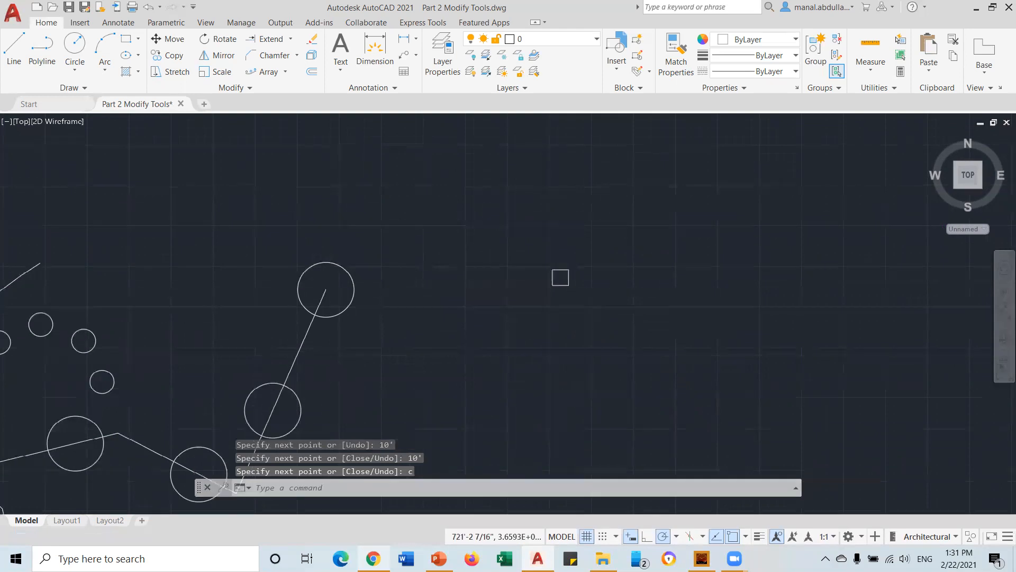
{"action": "scroll", "coordinate": [624, 277], "scroll_direction": "up", "scroll_amount": 5}
{"action": "scroll", "coordinate": [402, 247], "scroll_direction": "up", "scroll_amount": 5}
{"action": "middle_click_drag", "start_coordinate": [399, 247], "coordinate": [558, 277]}
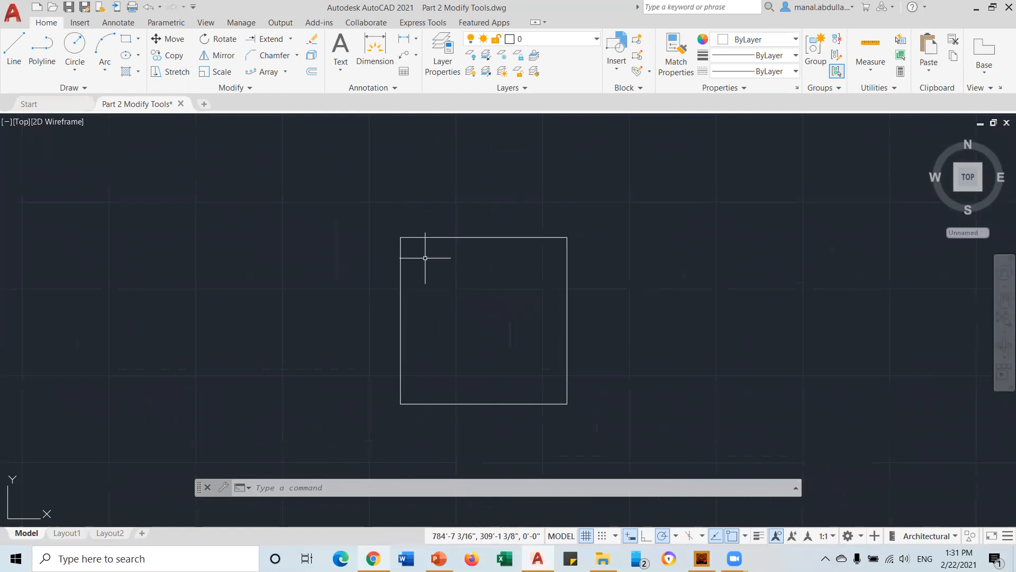
Offset the square's top, left, bottom and right edges 5" inward
{"action": "left_click", "coordinate": [313, 78]}
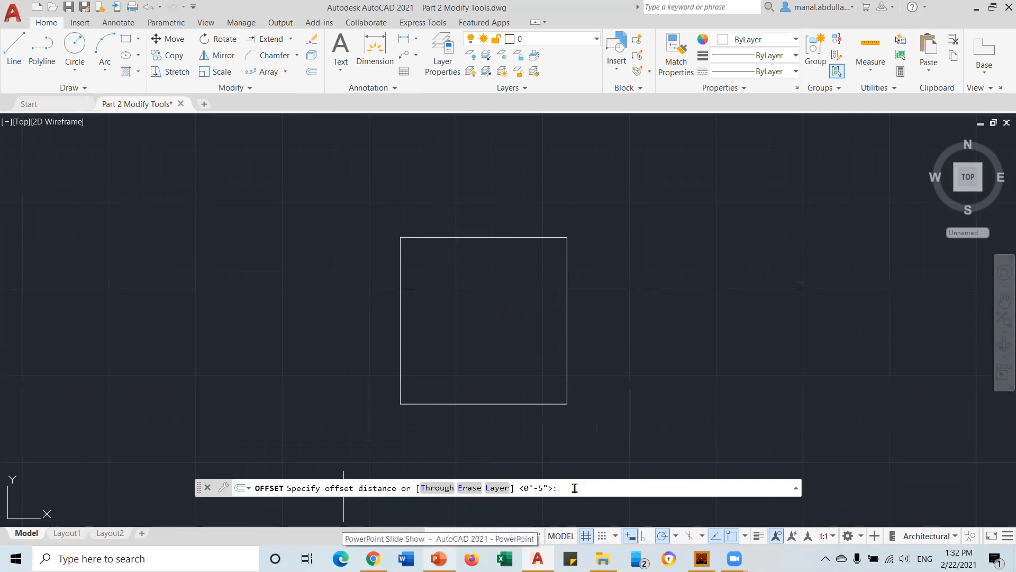
{"action": "type", "text": "5"}
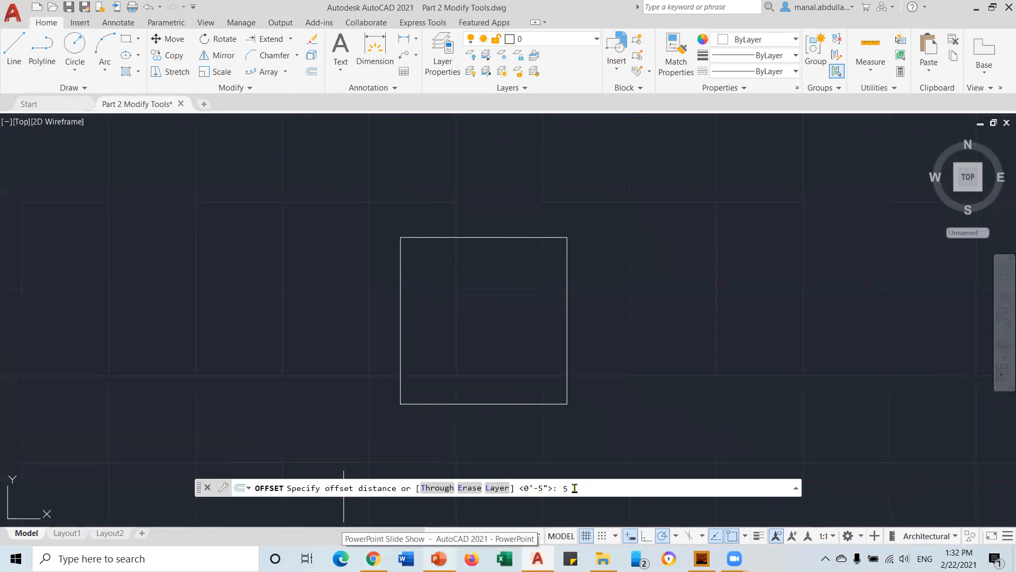
{"action": "key", "text": "Return"}
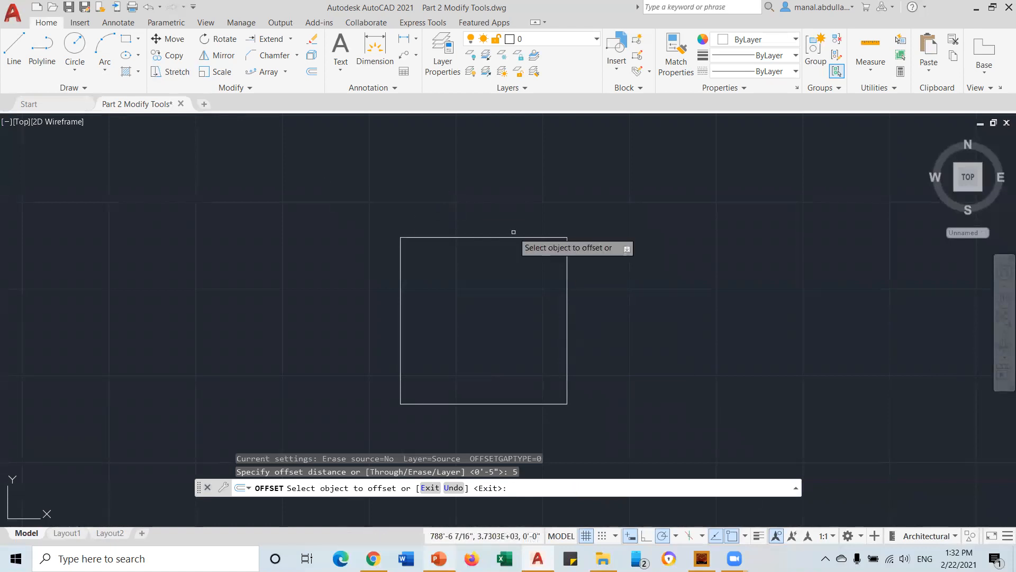
{"action": "left_click", "coordinate": [464, 237]}
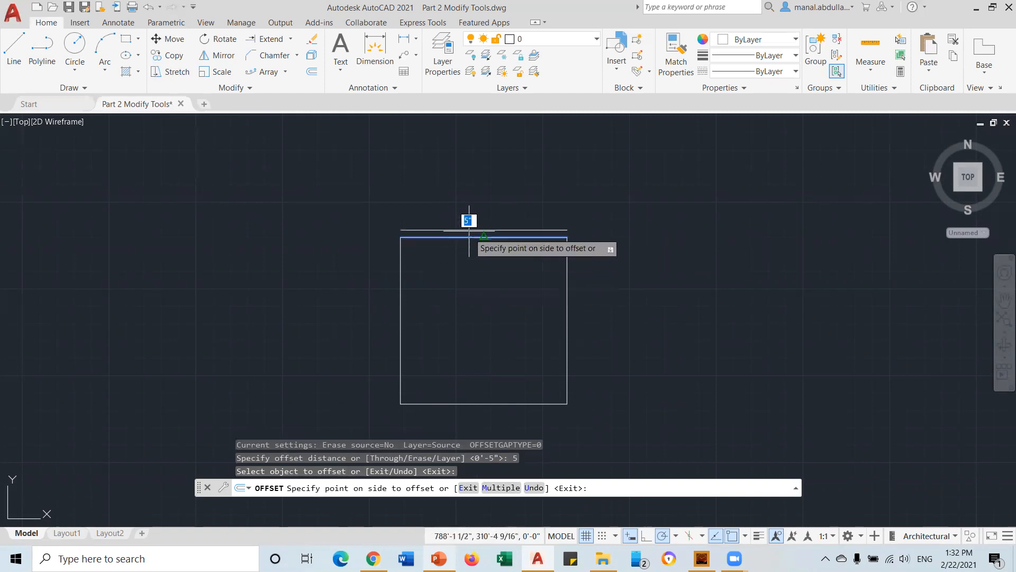
{"action": "left_click", "coordinate": [469, 297]}
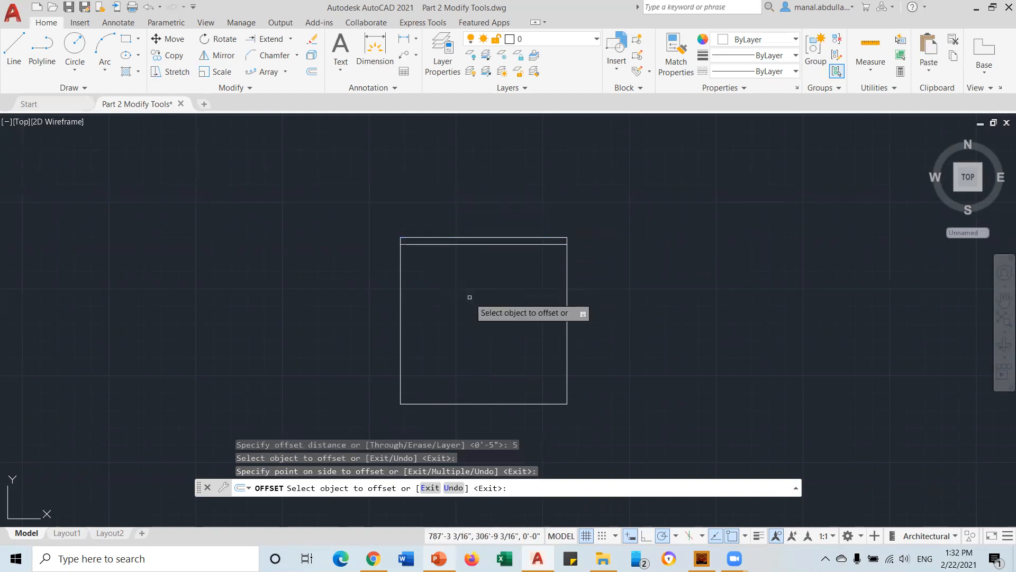
{"action": "left_click", "coordinate": [401, 328]}
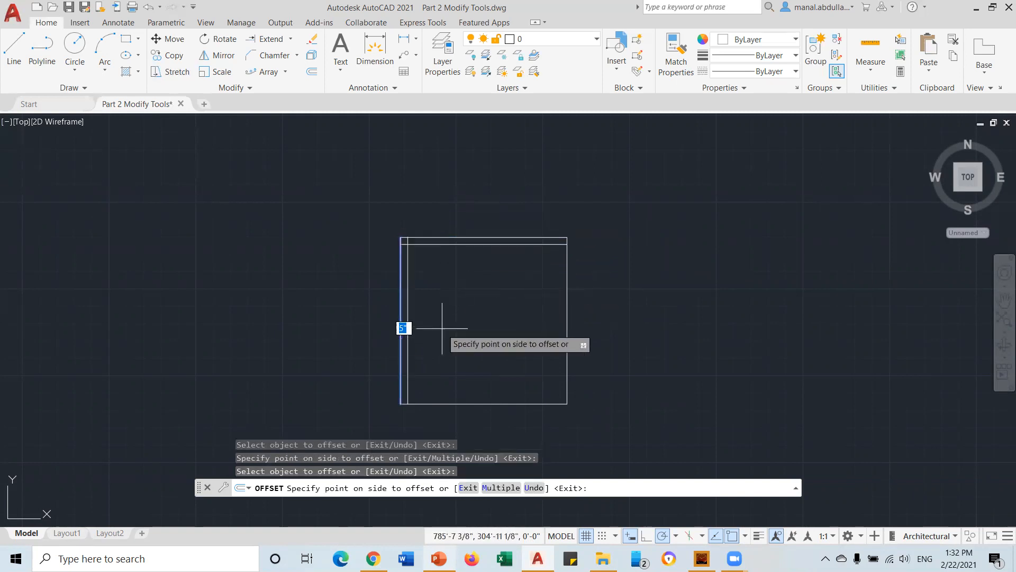
{"action": "left_click", "coordinate": [460, 329]}
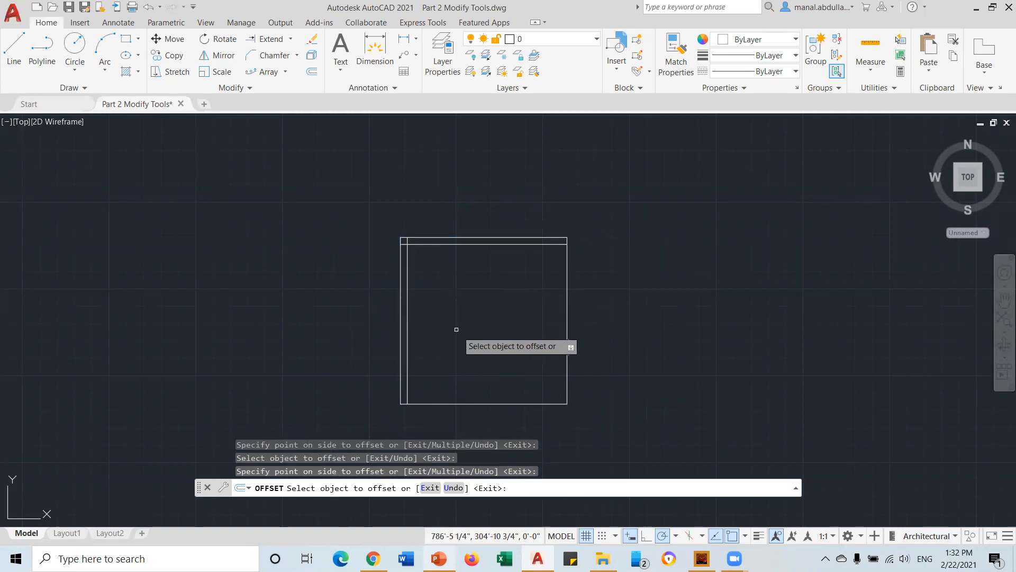
{"action": "left_click", "coordinate": [472, 404]}
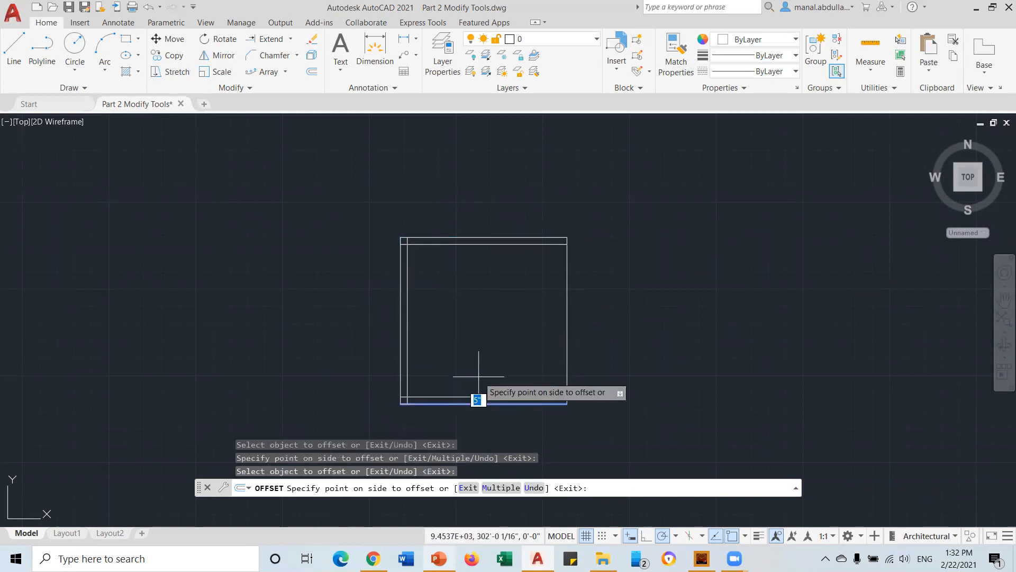
{"action": "left_click", "coordinate": [478, 376]}
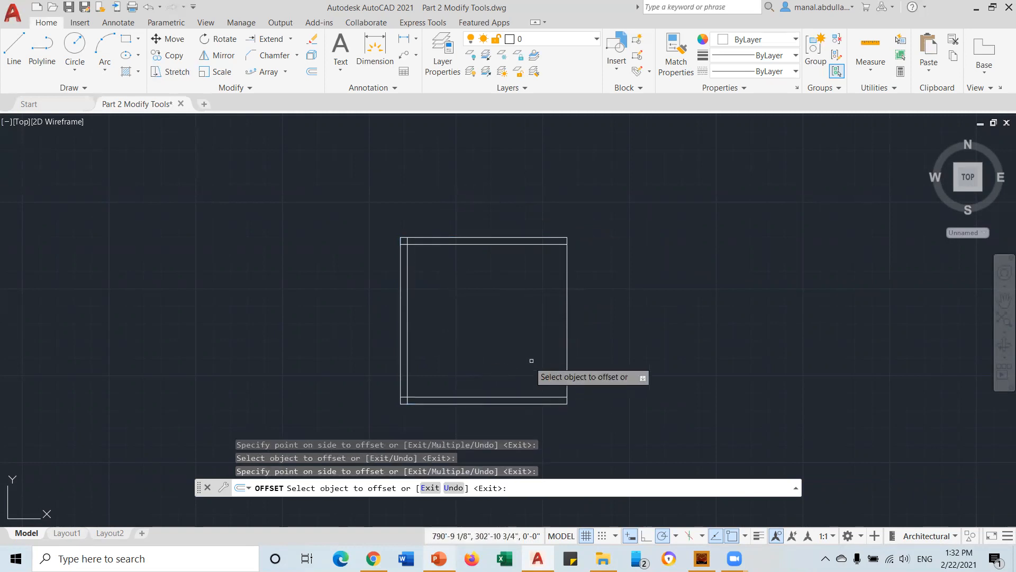
{"action": "left_click", "coordinate": [567, 346]}
{"action": "left_click", "coordinate": [526, 342]}
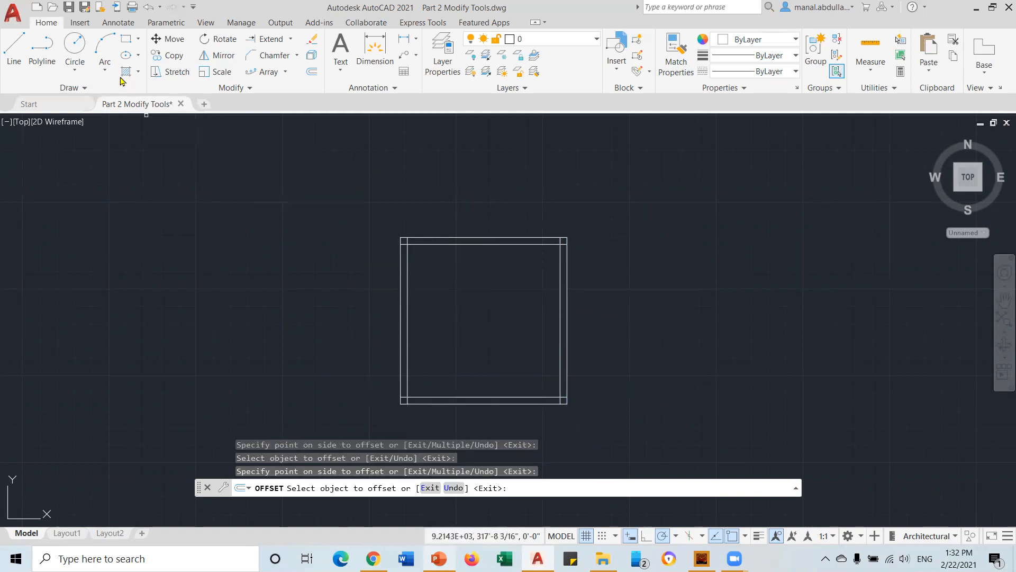
{"action": "left_click", "coordinate": [130, 40]}
Draw a rectangle left of the square and offset it 5" outward three times
{"action": "left_click", "coordinate": [170, 326]}
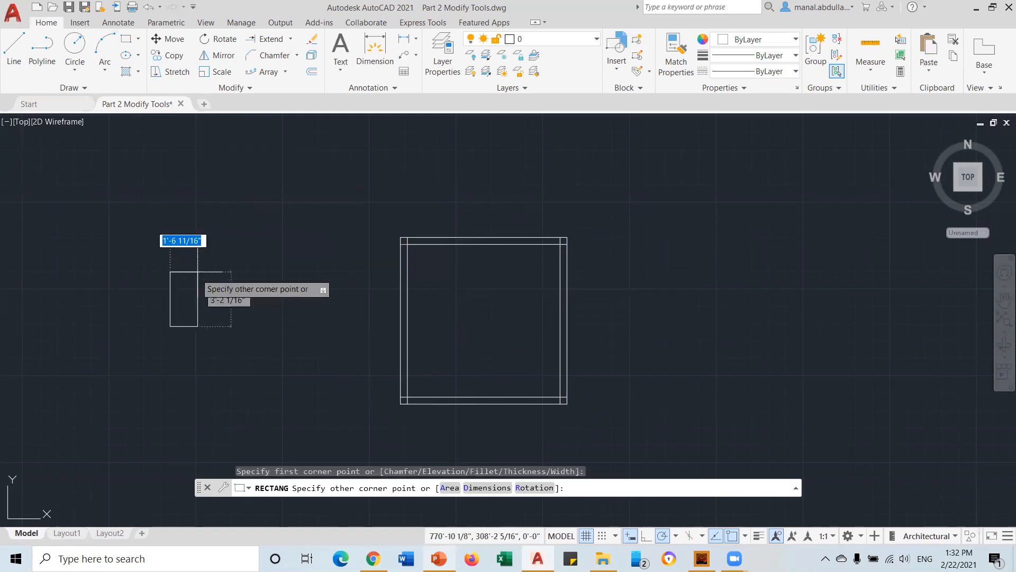
{"action": "left_click", "coordinate": [264, 265]}
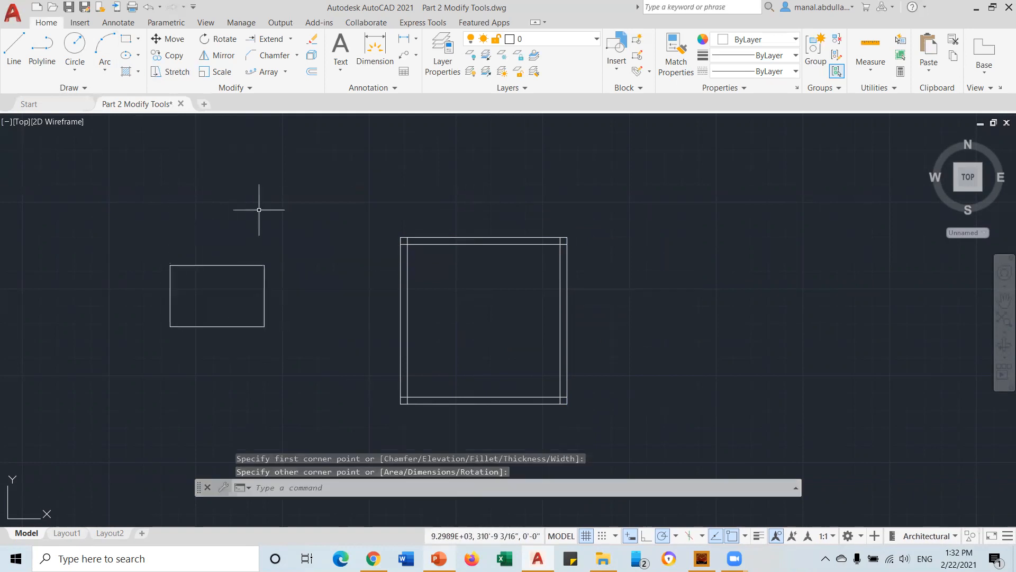
{"action": "left_click", "coordinate": [312, 72]}
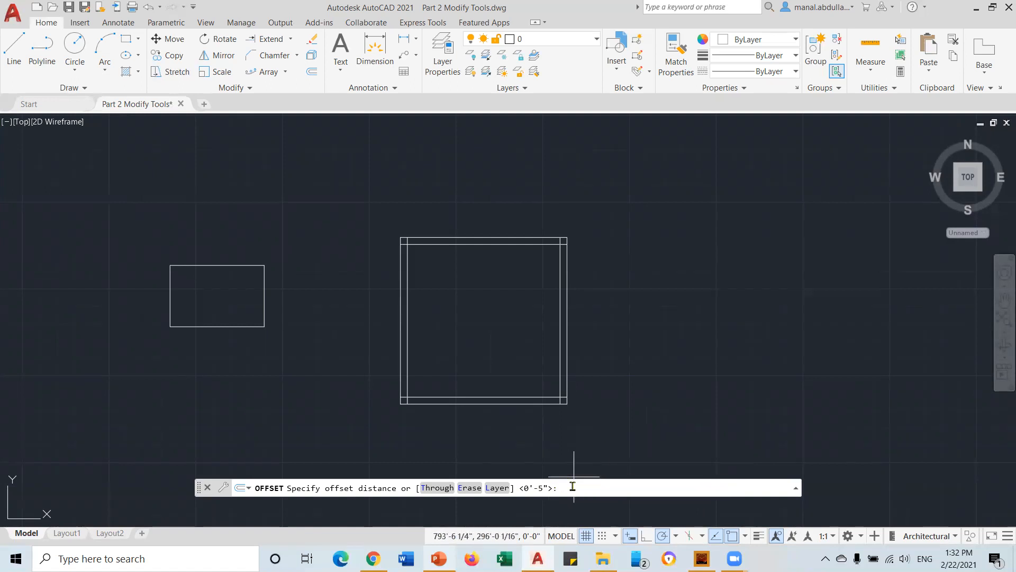
{"action": "key", "text": "Return"}
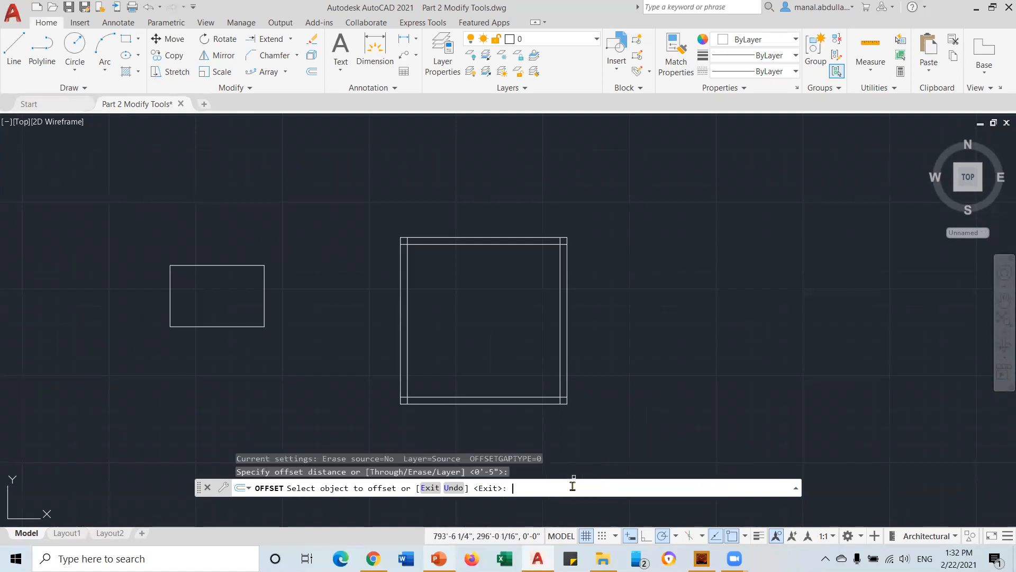
{"action": "left_click", "coordinate": [199, 265]}
{"action": "left_click", "coordinate": [199, 252]}
{"action": "left_click", "coordinate": [198, 258]}
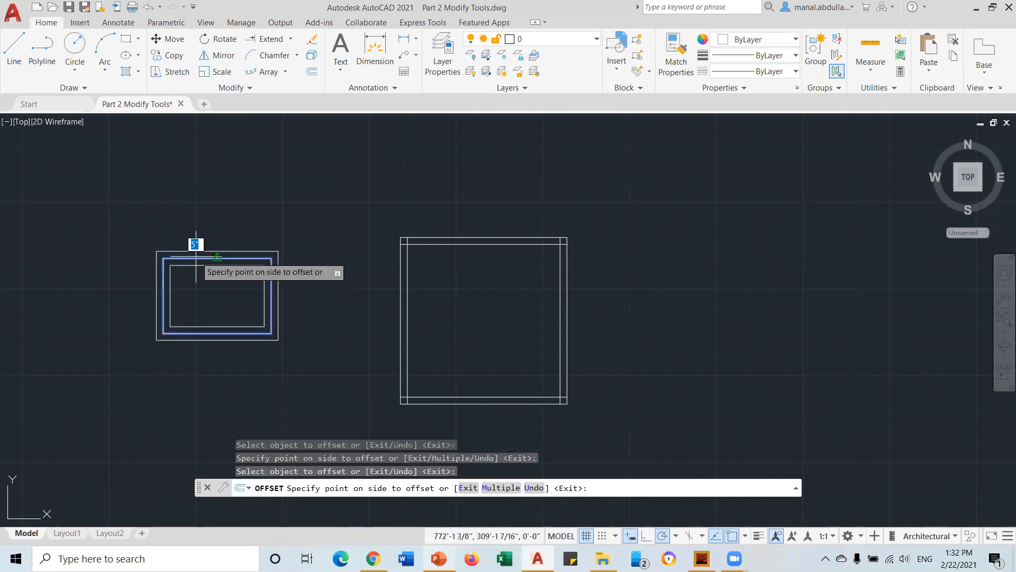
{"action": "left_click", "coordinate": [199, 251]}
{"action": "left_click", "coordinate": [199, 252]}
{"action": "left_click", "coordinate": [200, 243]}
Offset three successively smaller rectangles 5" inside the original rectangle
{"action": "left_click", "coordinate": [211, 265]}
{"action": "left_click", "coordinate": [211, 286]}
{"action": "left_click", "coordinate": [211, 272]}
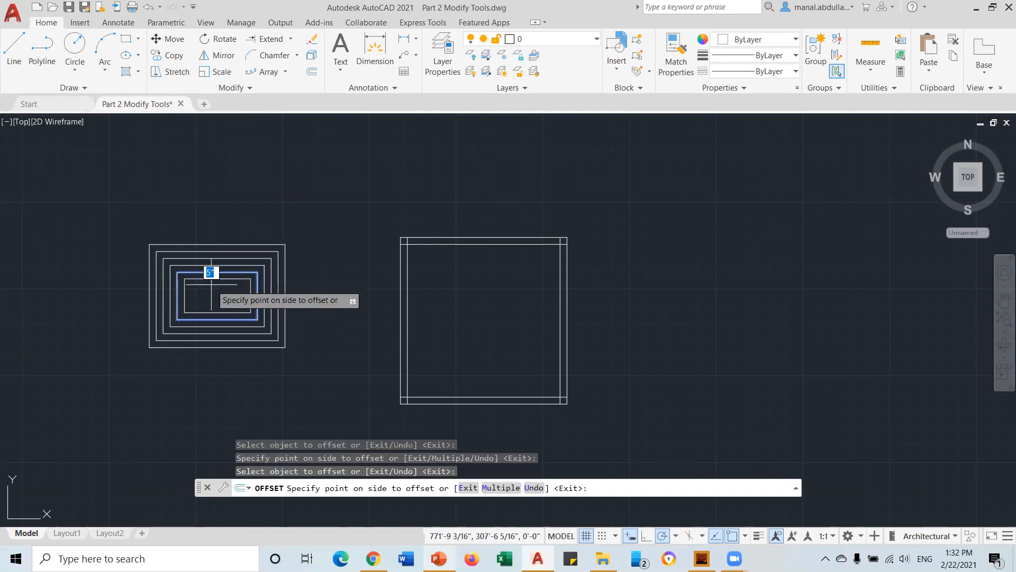
{"action": "left_click", "coordinate": [214, 282]}
{"action": "left_click", "coordinate": [214, 280]}
{"action": "left_click", "coordinate": [212, 290]}
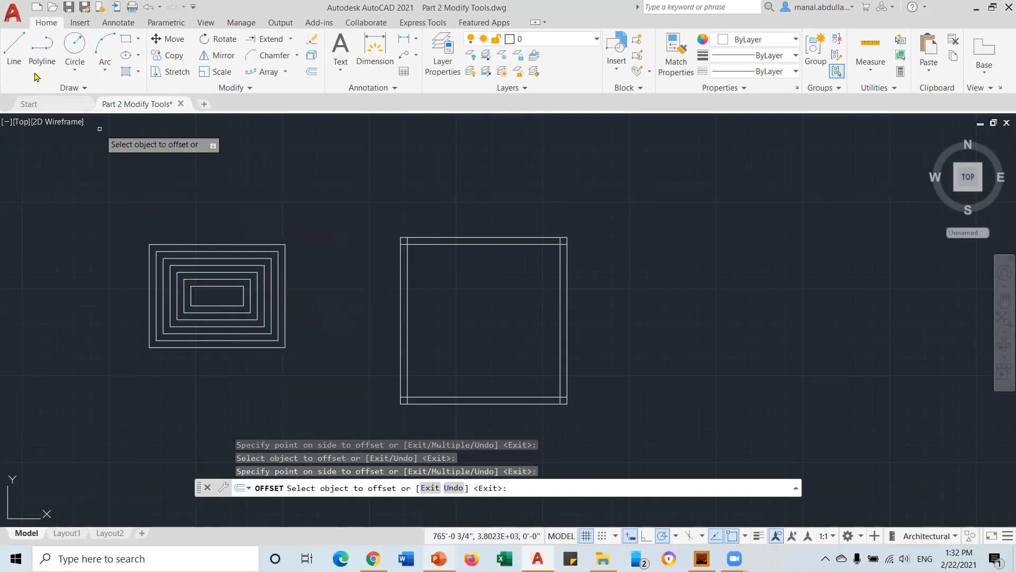
{"action": "left_click", "coordinate": [75, 45]}
Draw a circle right of the square and offset a copy 10 inside it
{"action": "left_click", "coordinate": [675, 315]}
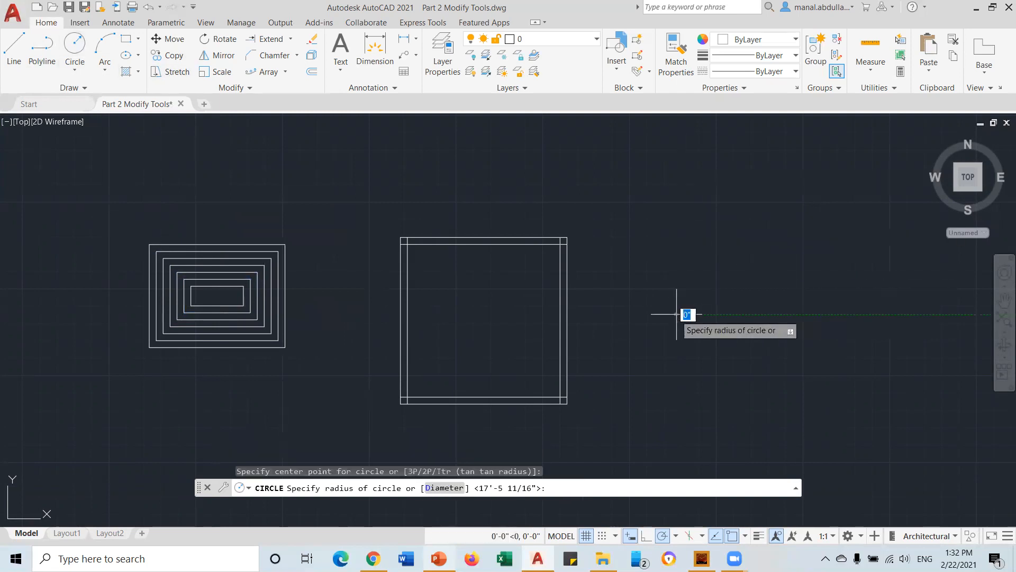
{"action": "left_click", "coordinate": [742, 276]}
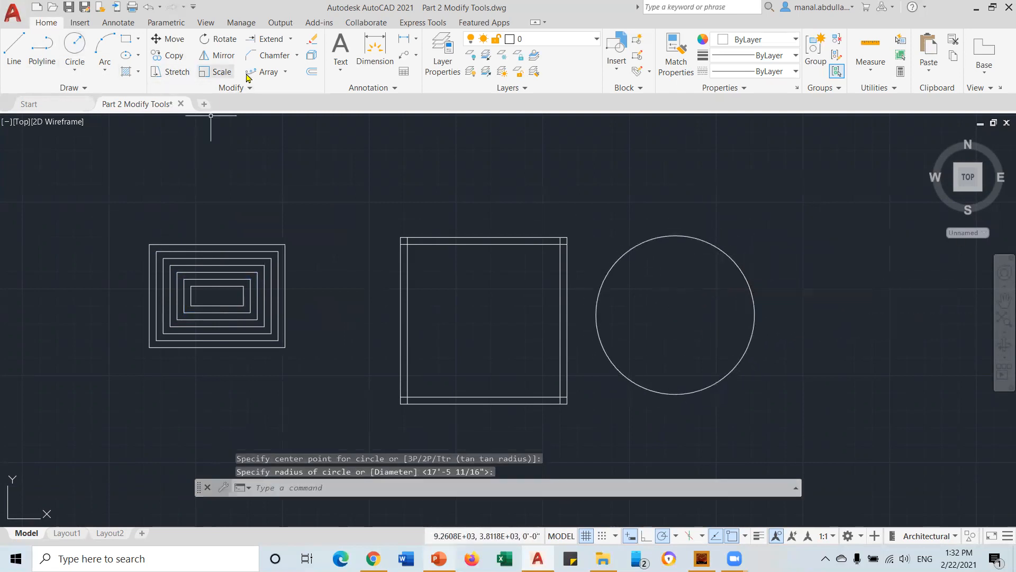
{"action": "left_click", "coordinate": [312, 72]}
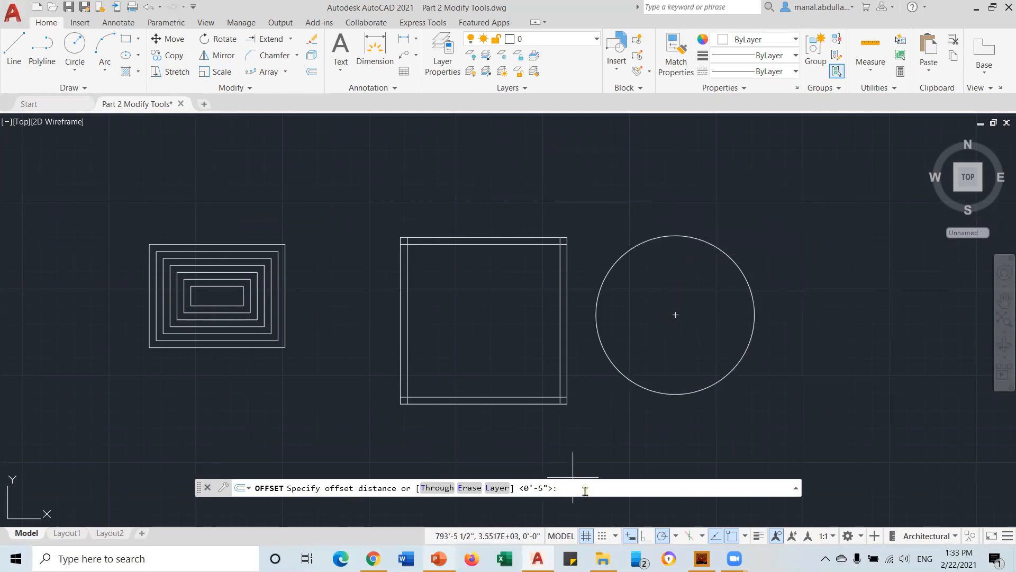
{"action": "key", "text": "Return"}
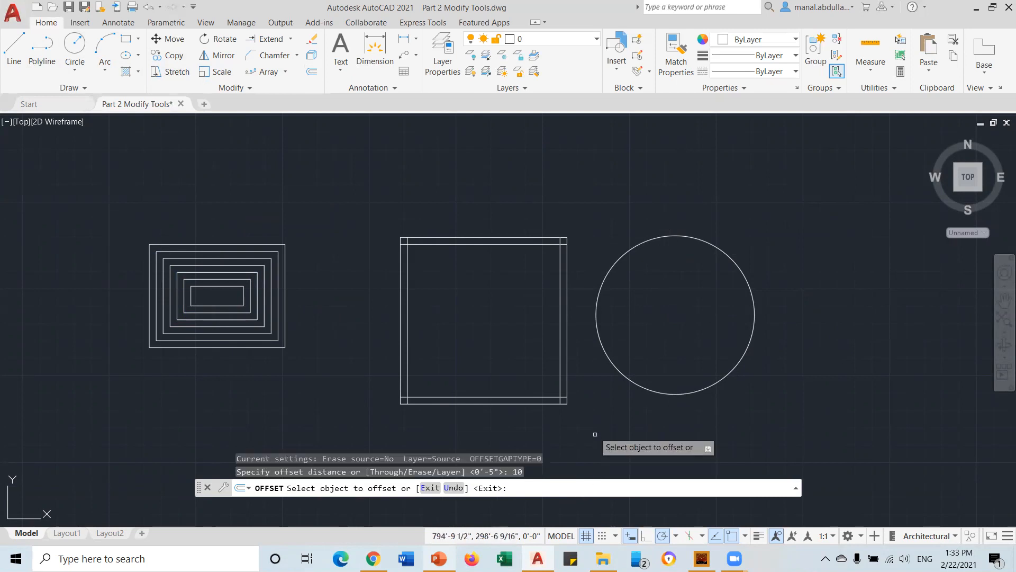
{"action": "left_click", "coordinate": [702, 240]}
{"action": "left_click", "coordinate": [703, 244]}
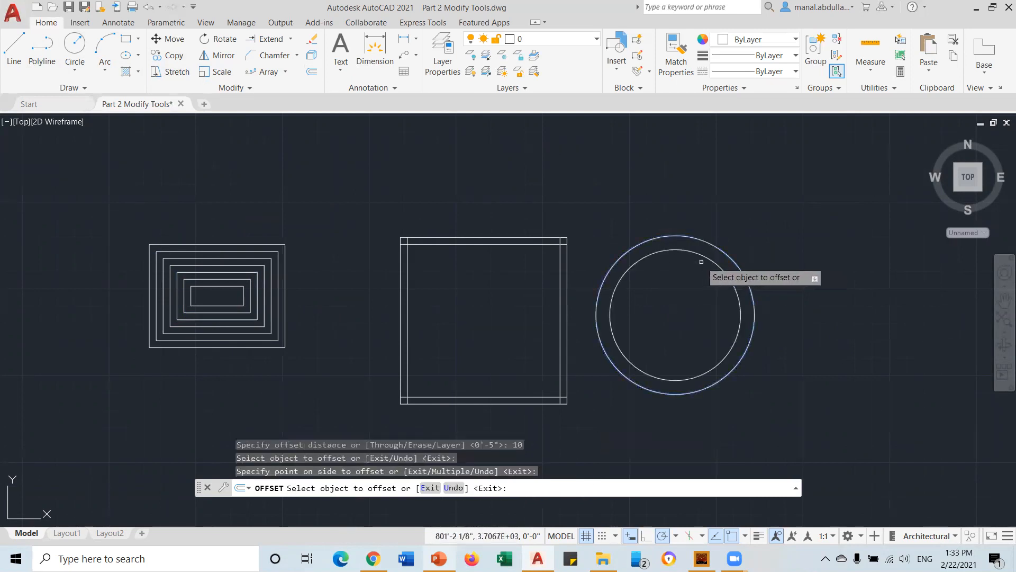
Offset two more circles further inside and one larger circle outside, each by 10
{"action": "left_click", "coordinate": [705, 271]}
{"action": "left_click", "coordinate": [696, 284]}
{"action": "left_click", "coordinate": [696, 284]}
{"action": "left_click", "coordinate": [685, 294]}
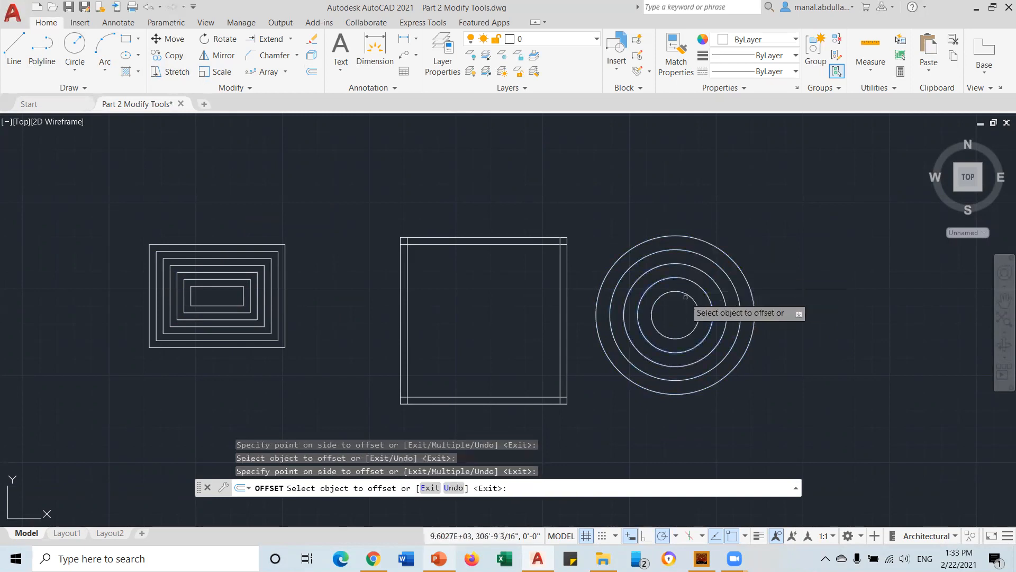
{"action": "left_click", "coordinate": [733, 264]}
{"action": "left_click", "coordinate": [742, 249]}
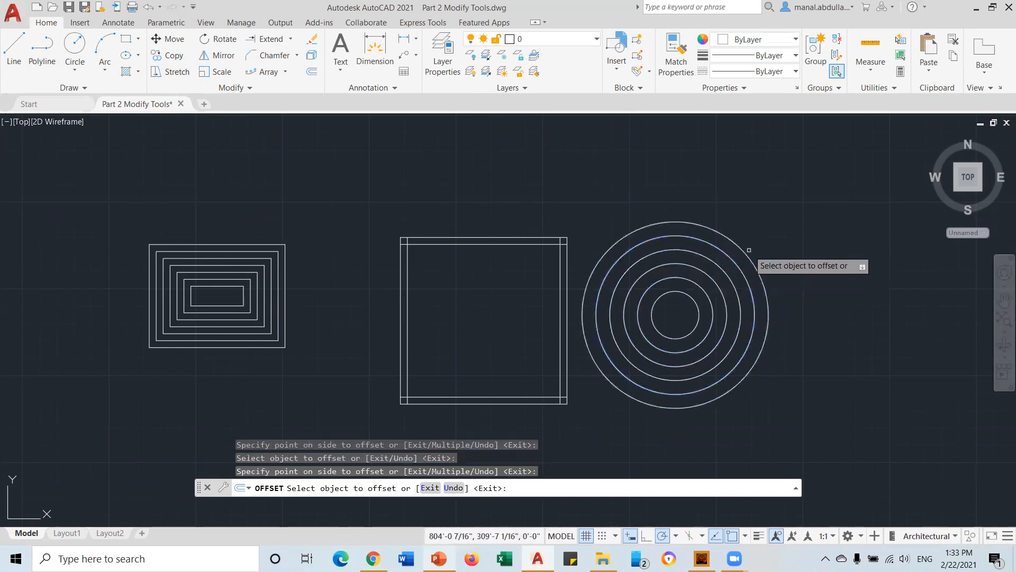
End the offset and start Trim using all objects as cutting edges
{"action": "key", "text": "Escape"}
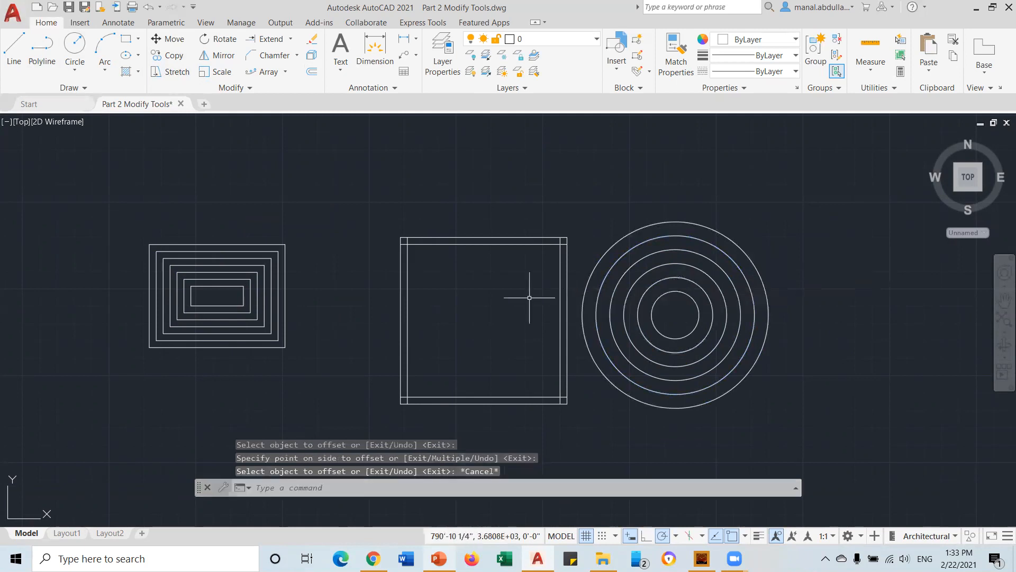
{"action": "scroll", "coordinate": [549, 277], "scroll_direction": "up", "scroll_amount": 2}
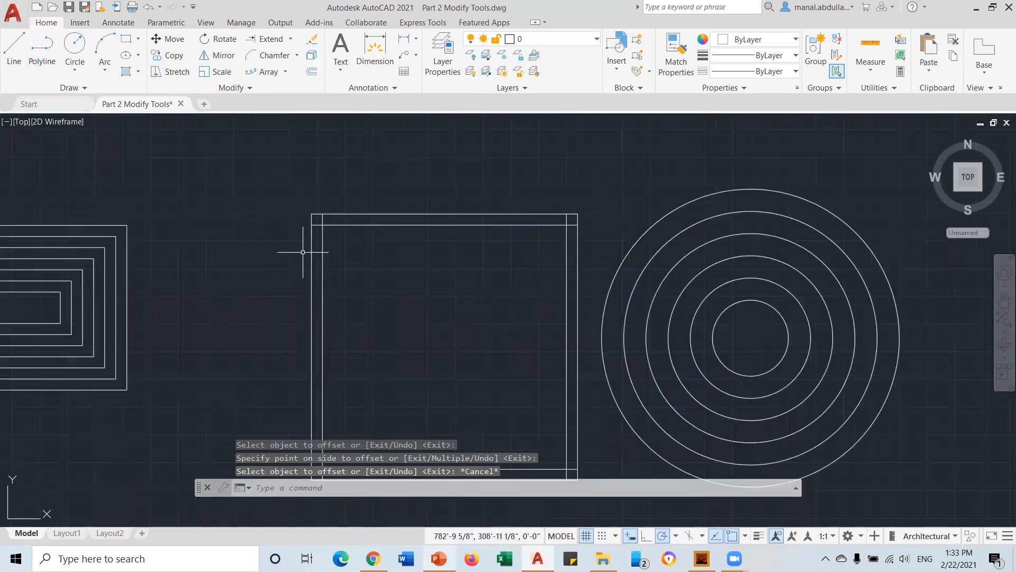
{"action": "scroll", "coordinate": [317, 238], "scroll_direction": "up", "scroll_amount": 3}
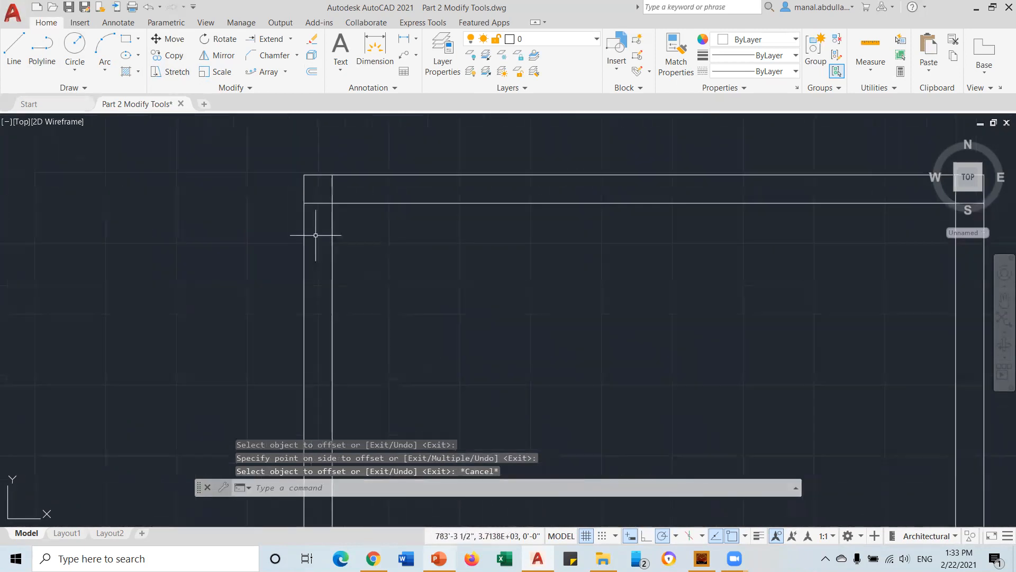
{"action": "left_click", "coordinate": [291, 40]}
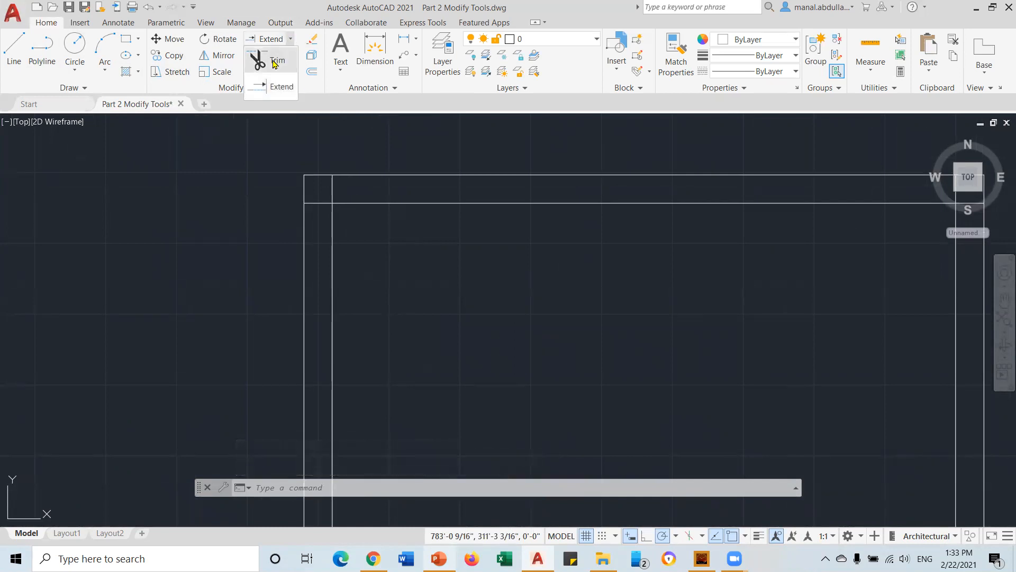
{"action": "left_click", "coordinate": [273, 61]}
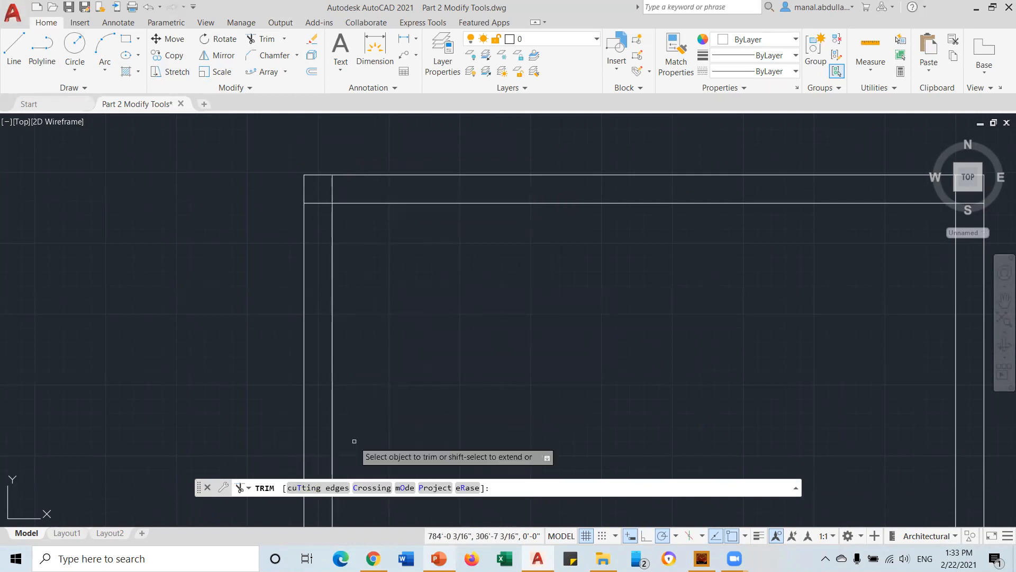
{"action": "left_click", "coordinate": [313, 487]}
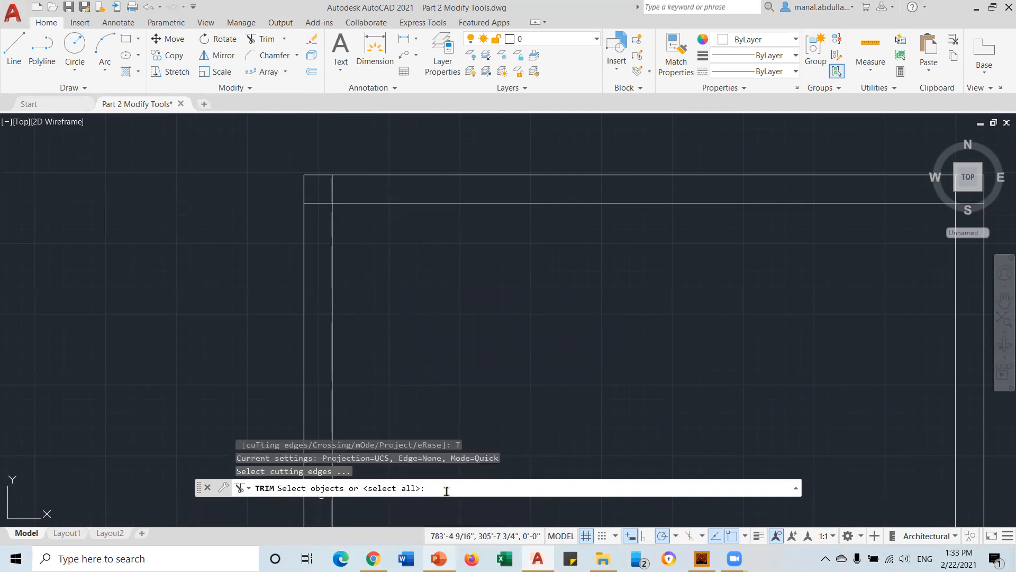
{"action": "key", "text": "Return"}
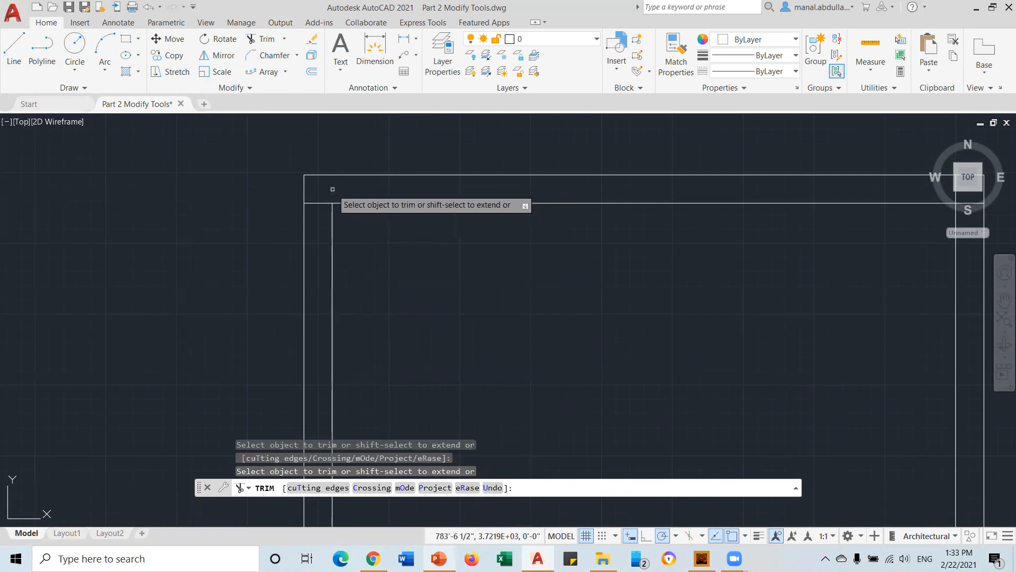
Trim the inner wall line stubs at the top-left, bottom-left, bottom-right and top-right corners
{"action": "left_click", "coordinate": [321, 202]}
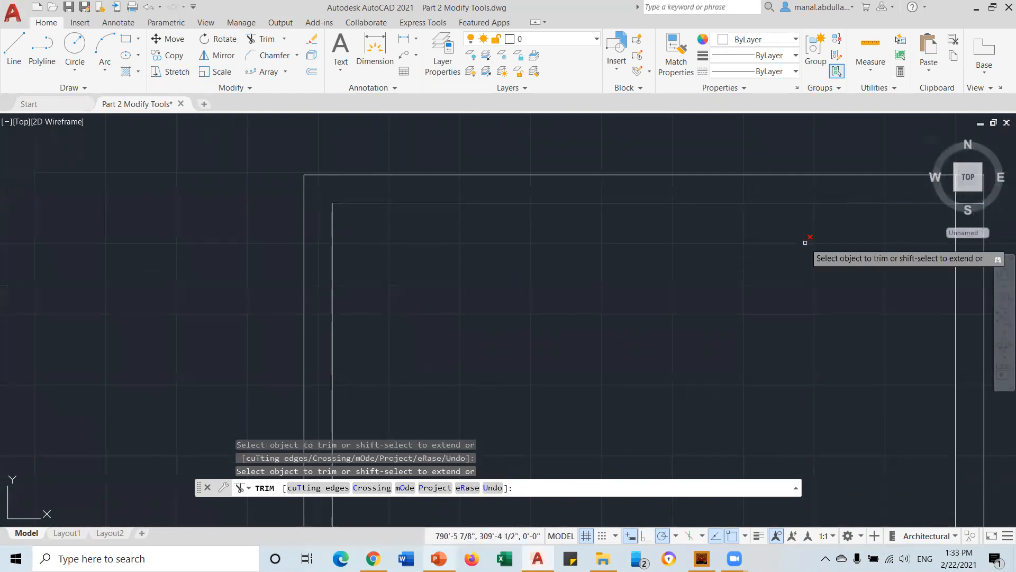
{"action": "scroll", "coordinate": [792, 250], "scroll_direction": "down", "scroll_amount": 2}
{"action": "middle_click_drag", "start_coordinate": [777, 301], "coordinate": [552, 152]}
{"action": "scroll", "coordinate": [381, 377], "scroll_direction": "up", "scroll_amount": 1}
{"action": "left_click", "coordinate": [391, 299]}
{"action": "left_click", "coordinate": [385, 289]}
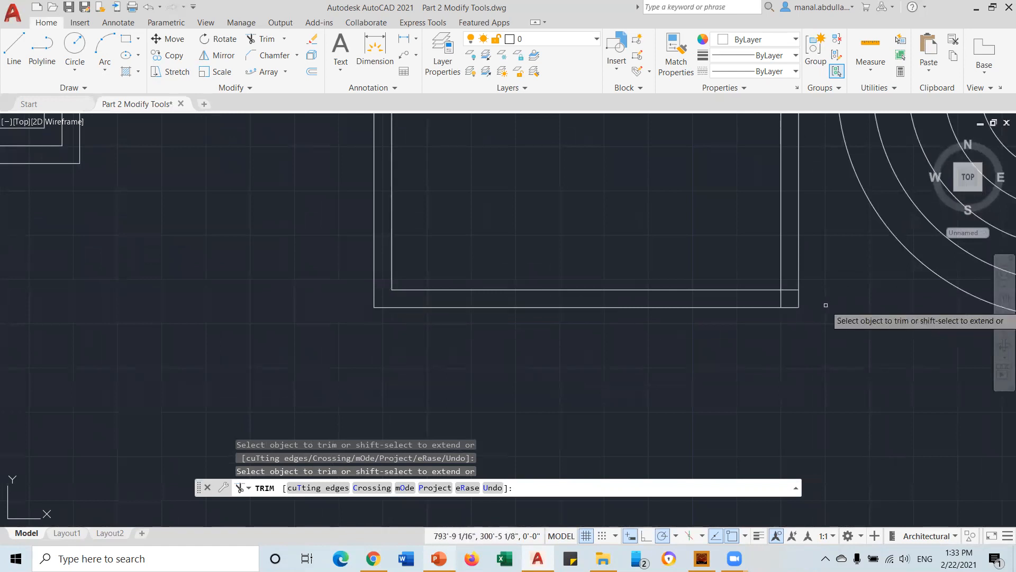
{"action": "left_click_drag", "start_coordinate": [792, 276], "coordinate": [782, 294]}
{"action": "middle_click_drag", "start_coordinate": [745, 238], "coordinate": [493, 505]}
{"action": "mouse_move", "coordinate": [537, 202]}
{"action": "left_mouse_down"}
{"action": "mouse_move", "coordinate": [540, 158]}
{"action": "mouse_move", "coordinate": [522, 163]}
{"action": "mouse_move", "coordinate": [539, 160]}
{"action": "left_mouse_up"}
{"action": "key", "text": "Return"}
{"action": "scroll", "coordinate": [585, 205], "scroll_direction": "down", "scroll_amount": 4}
{"action": "scroll", "coordinate": [417, 401], "scroll_direction": "down", "scroll_amount": 10}
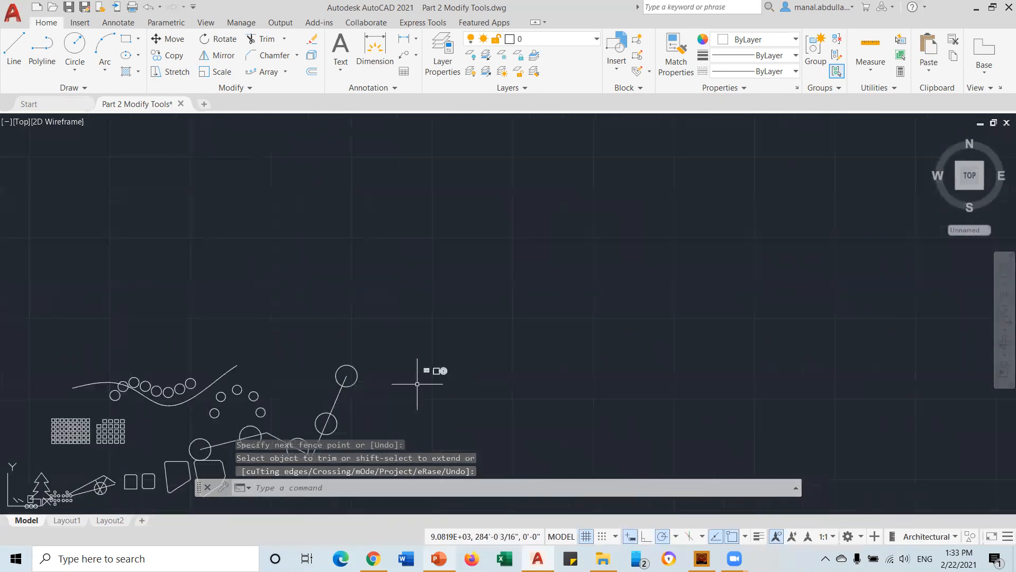
{"action": "middle_click_drag", "start_coordinate": [417, 384], "coordinate": [627, 278]}
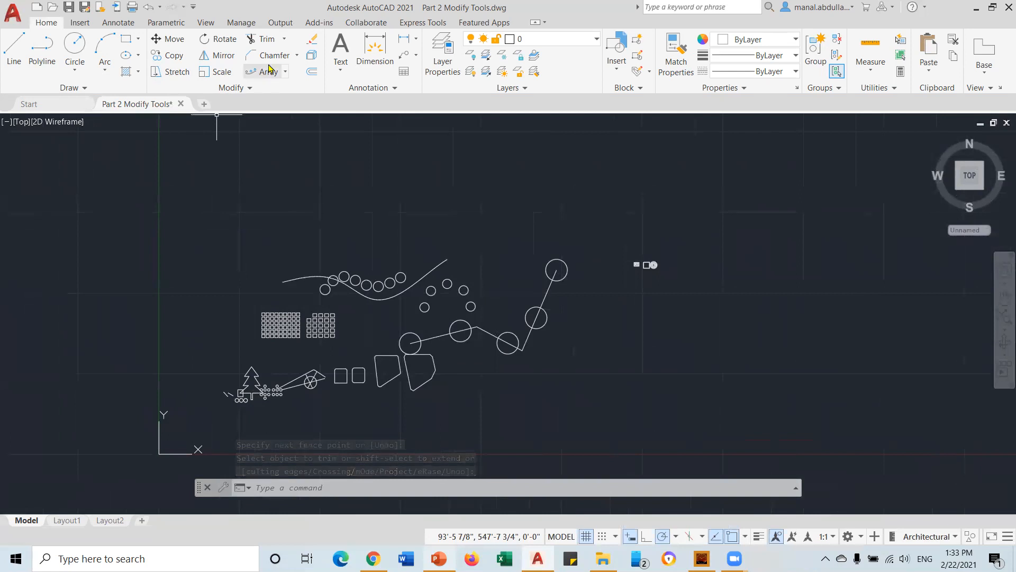
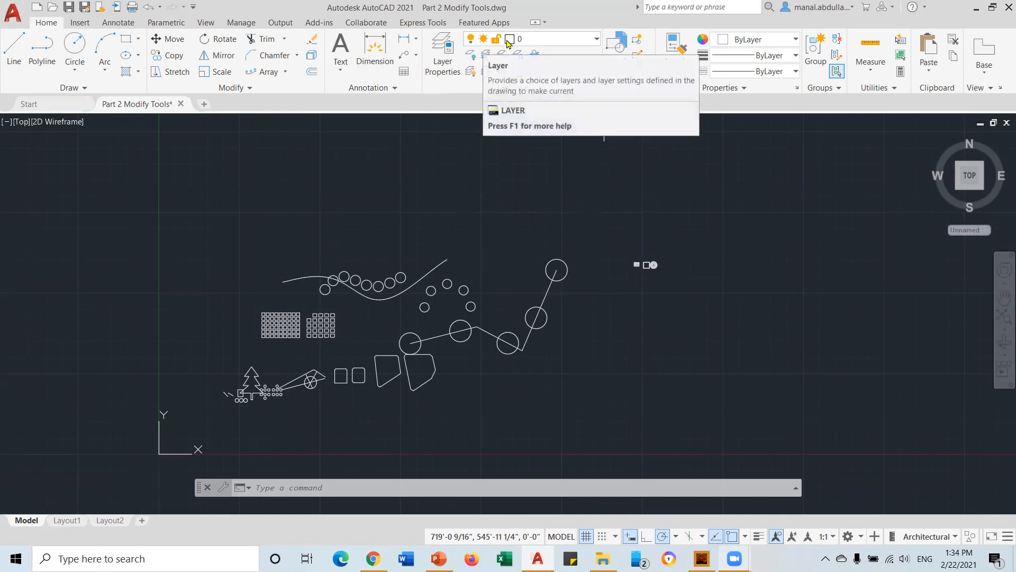
Check the layer list, which holds only layer 0, then open the Layer Properties Manager
{"action": "left_click", "coordinate": [595, 41]}
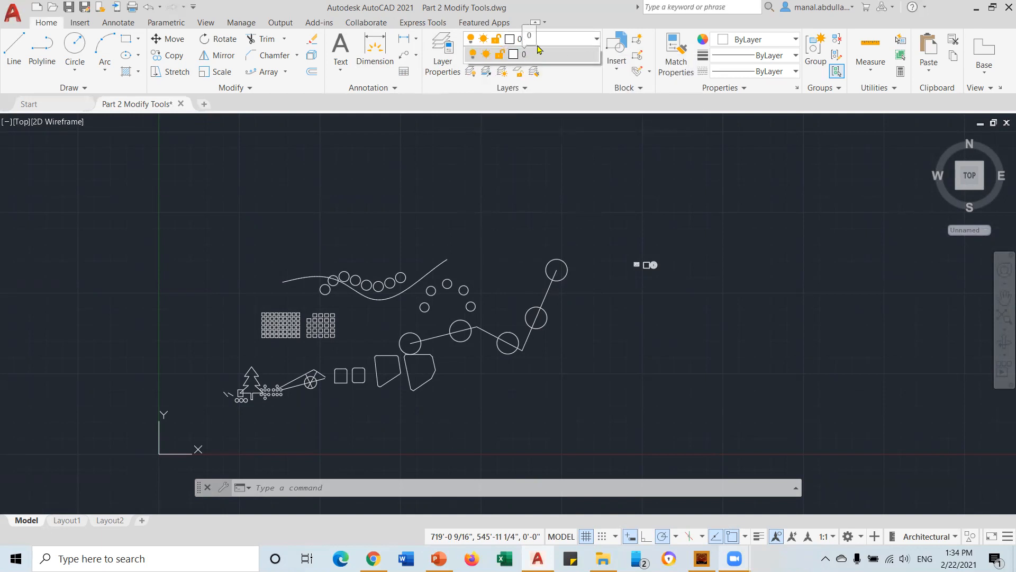
{"action": "left_click", "coordinate": [566, 41]}
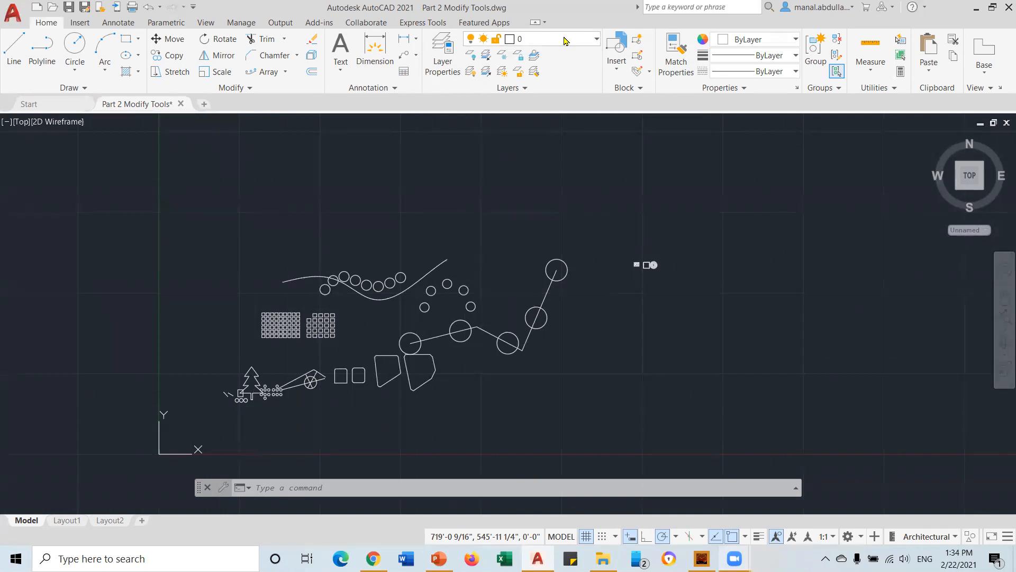
{"action": "left_click", "coordinate": [442, 66]}
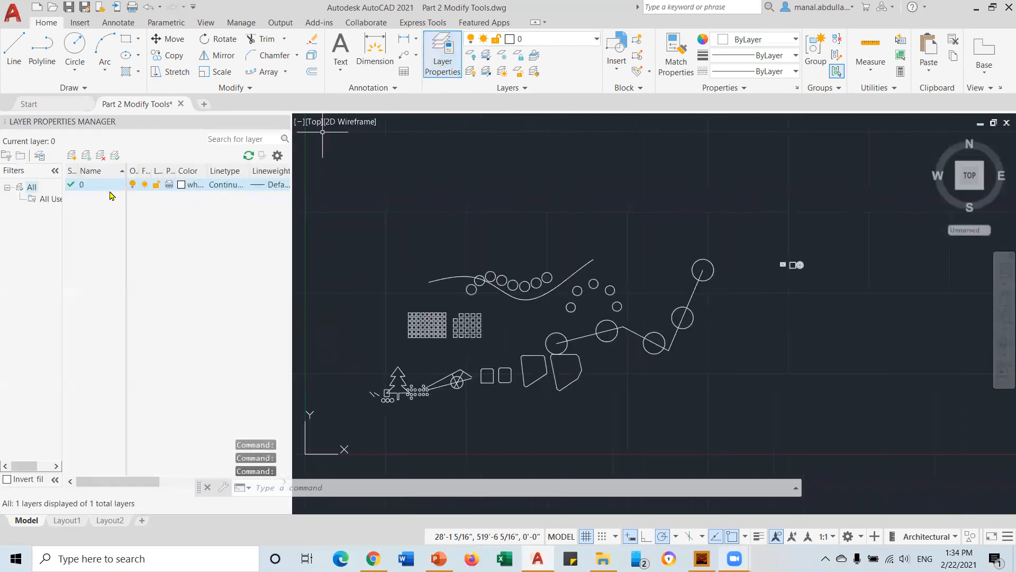
Create a red layer named Circles, then add another new layer
{"action": "left_click", "coordinate": [71, 155]}
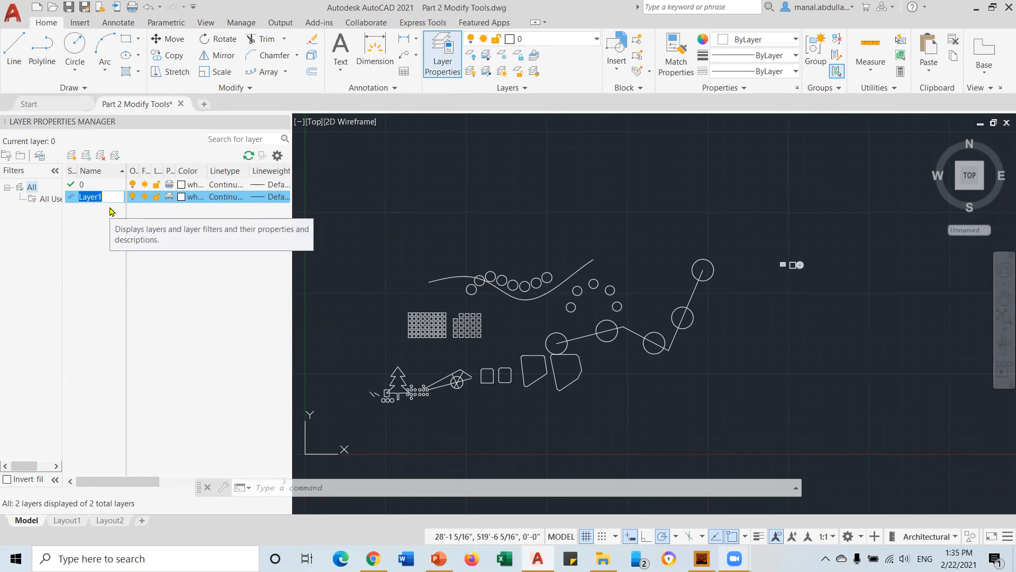
{"action": "type", "text": "Circles"}
{"action": "left_click", "coordinate": [180, 197]}
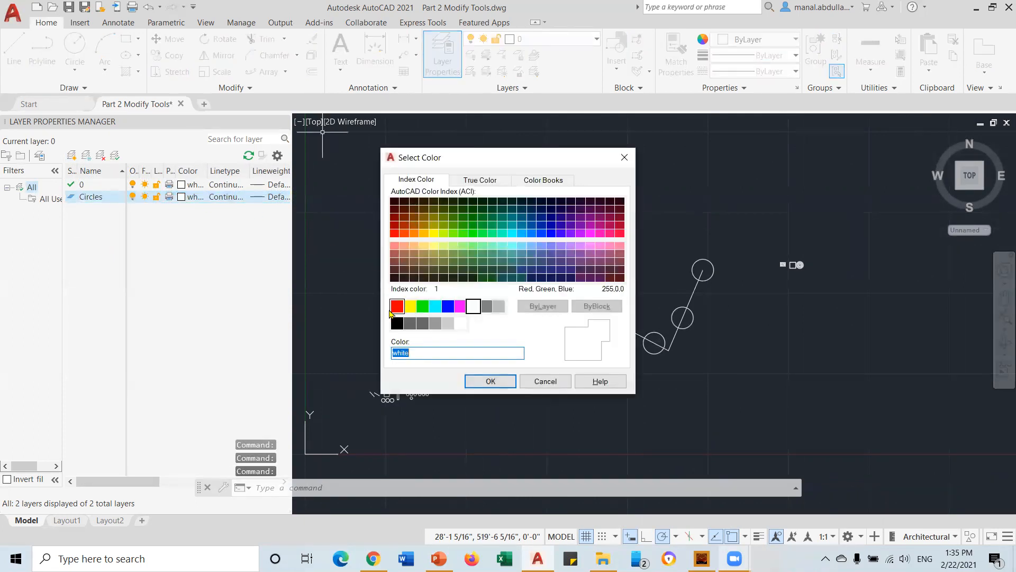
{"action": "left_click", "coordinate": [397, 306]}
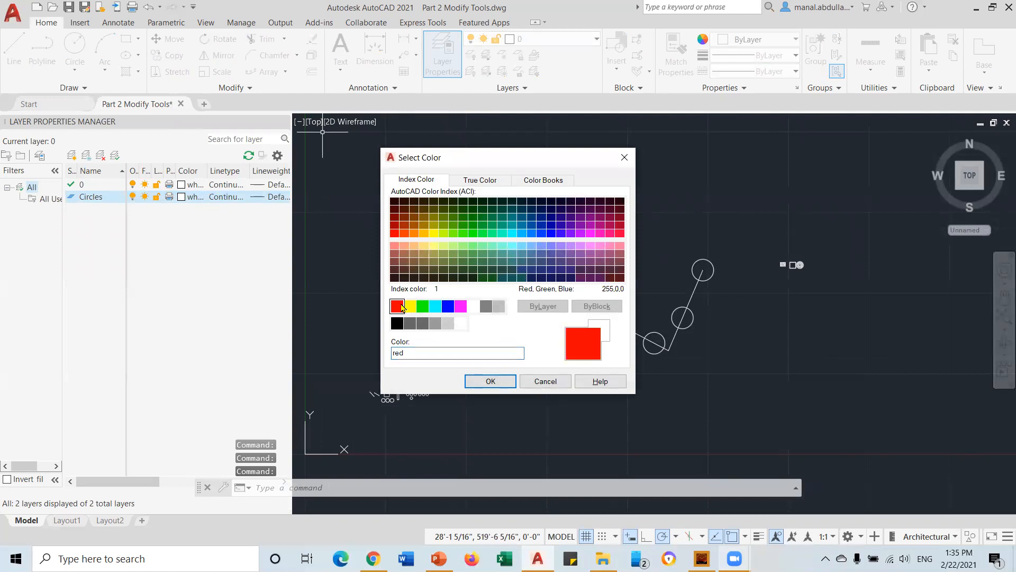
{"action": "left_click", "coordinate": [490, 381]}
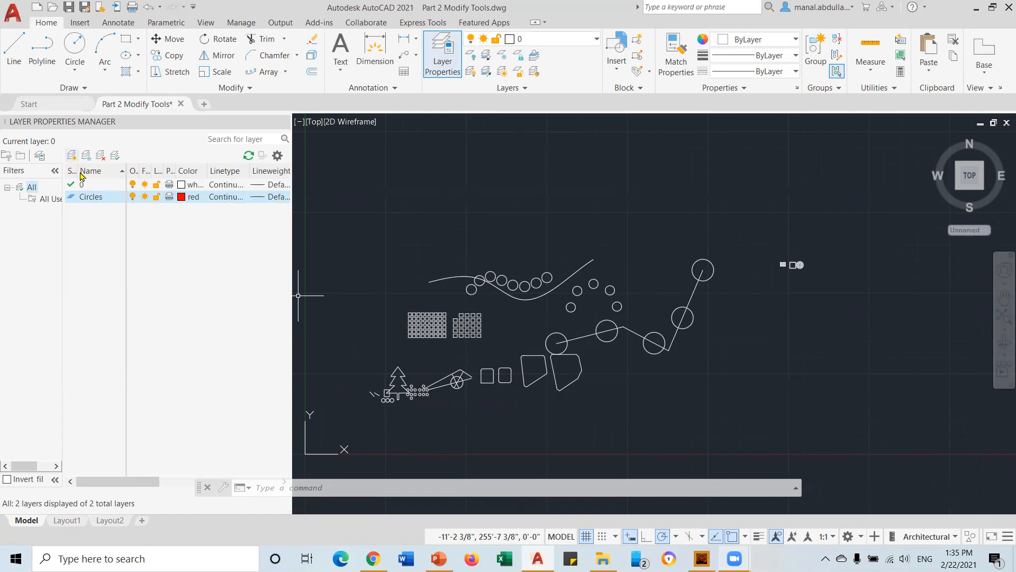
{"action": "left_click", "coordinate": [72, 156]}
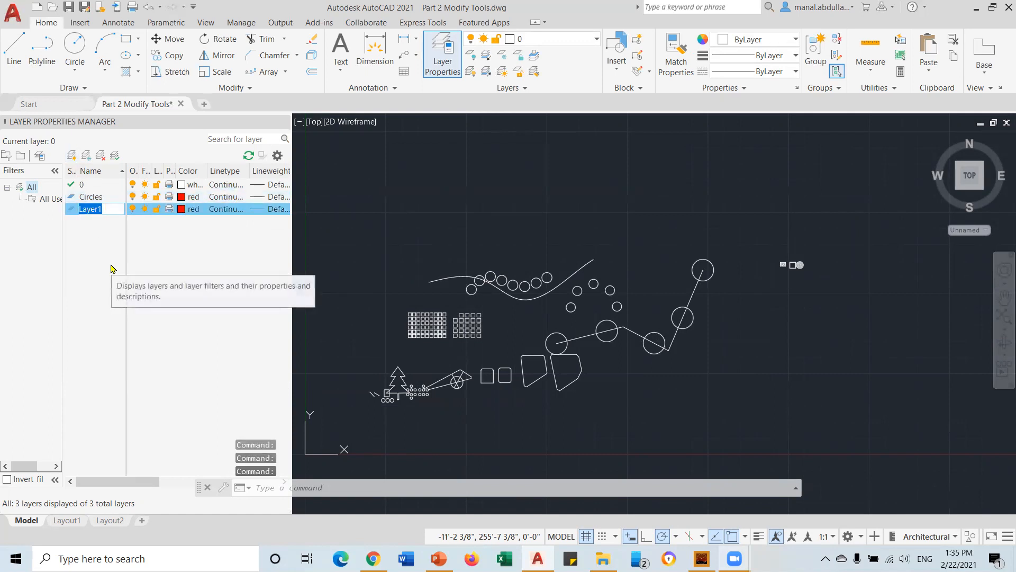
Name the new layer shapes and make its colour green
{"action": "type", "text": "Pol"}
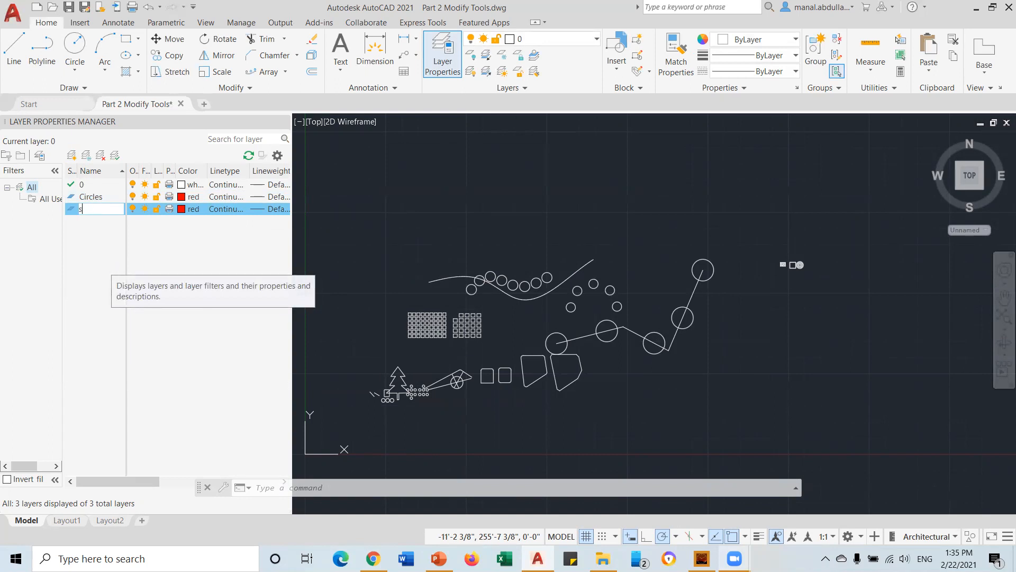
{"action": "left_click", "coordinate": [183, 209]}
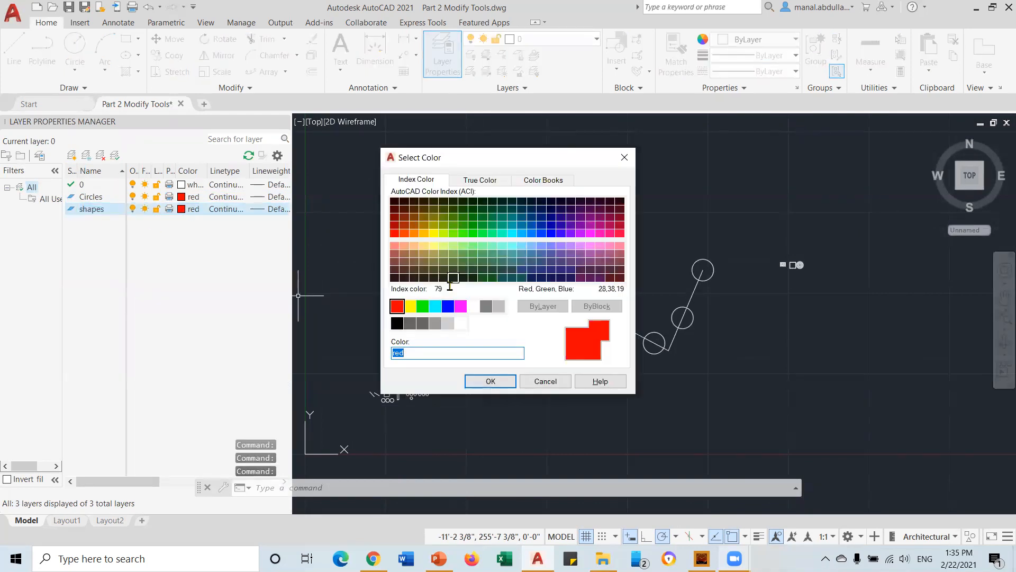
{"action": "left_click", "coordinate": [422, 306]}
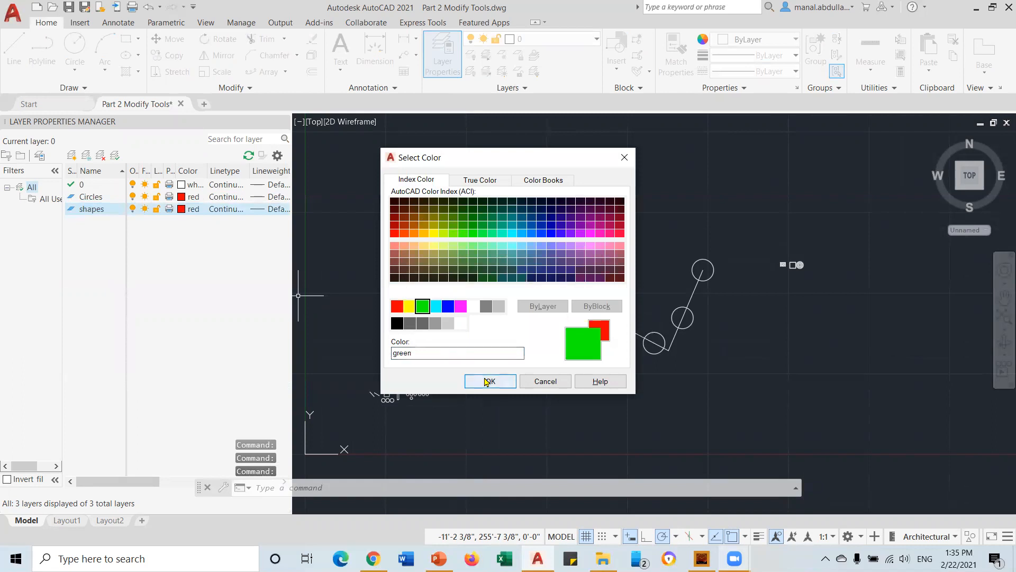
{"action": "left_click", "coordinate": [491, 381]}
Load the HIDDEN linetype, assign it to shapes, and close the layer manager
{"action": "left_click", "coordinate": [224, 209]}
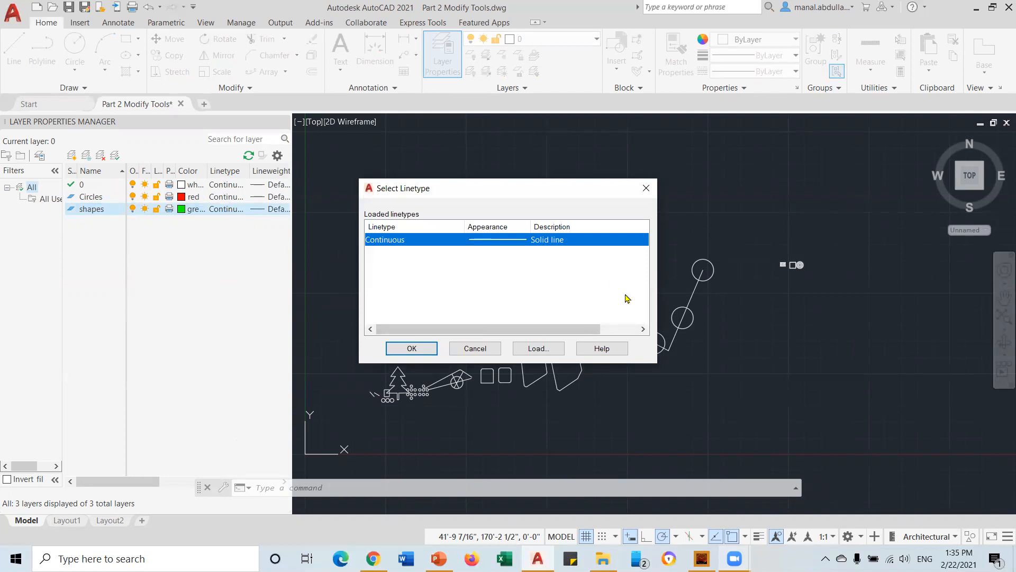
{"action": "left_click", "coordinate": [545, 347]}
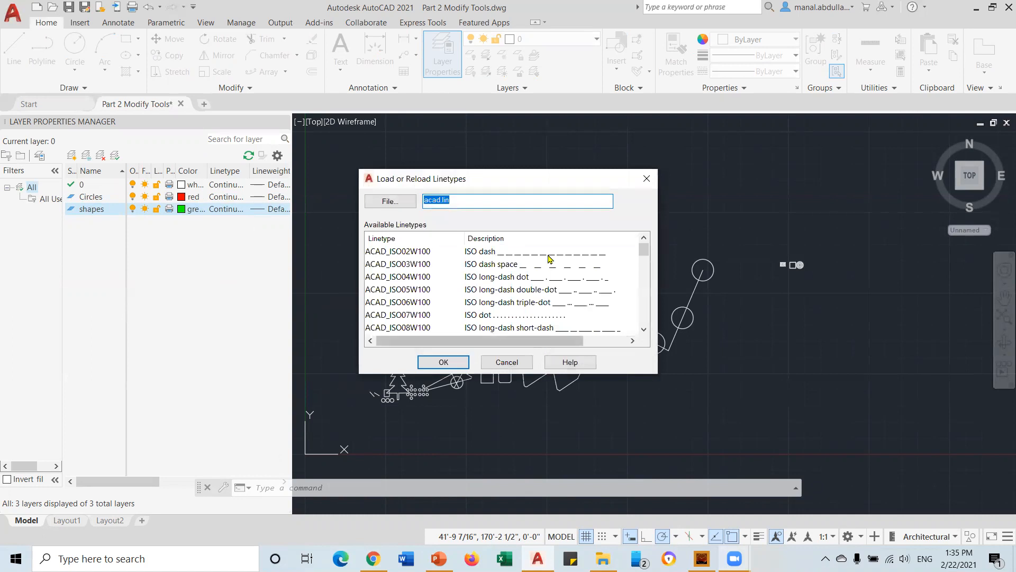
{"action": "left_click", "coordinate": [541, 277]}
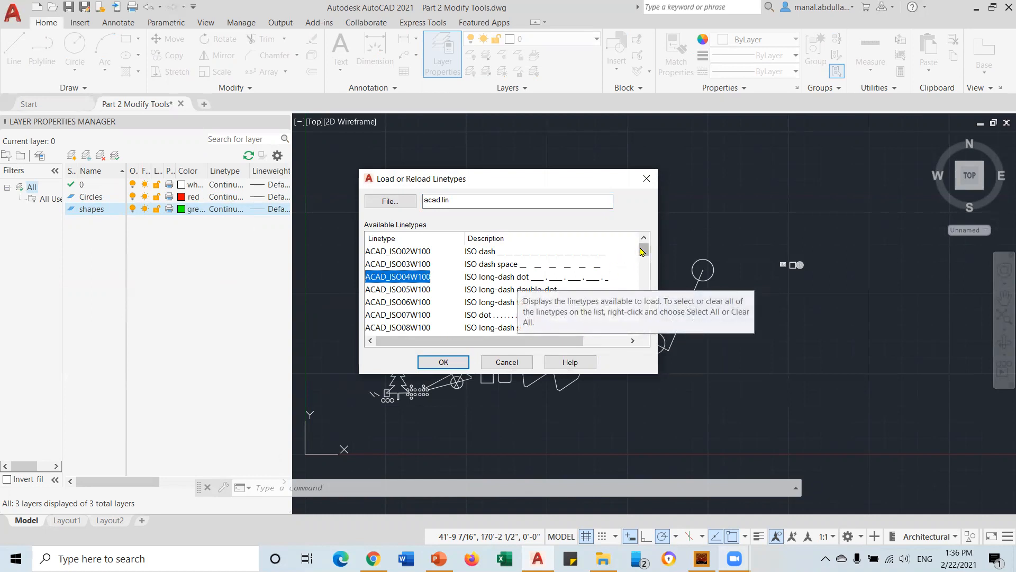
{"action": "left_click_drag", "start_coordinate": [642, 251], "coordinate": [642, 255]}
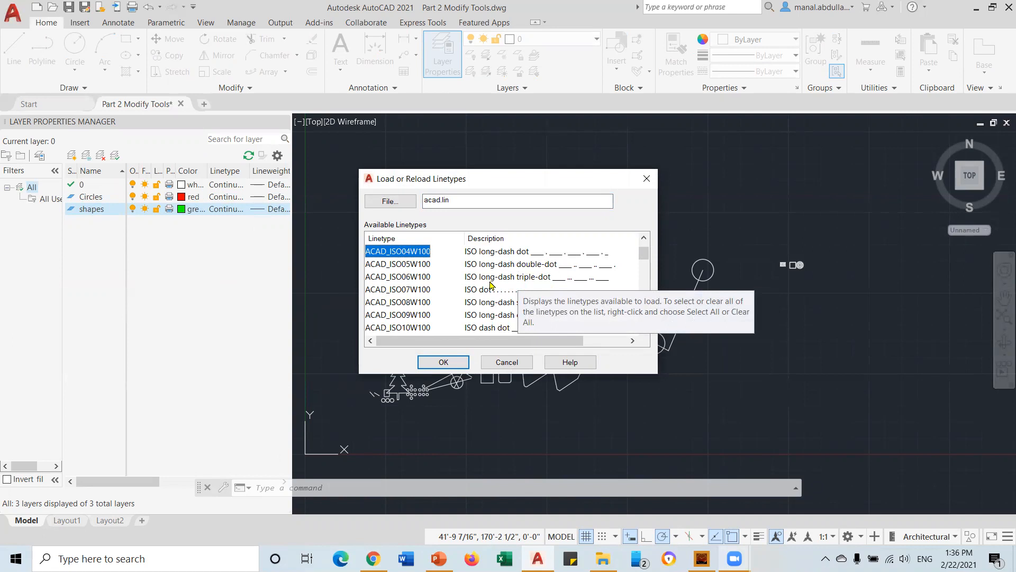
{"action": "scroll", "coordinate": [490, 296], "scroll_direction": "down", "scroll_amount": 2}
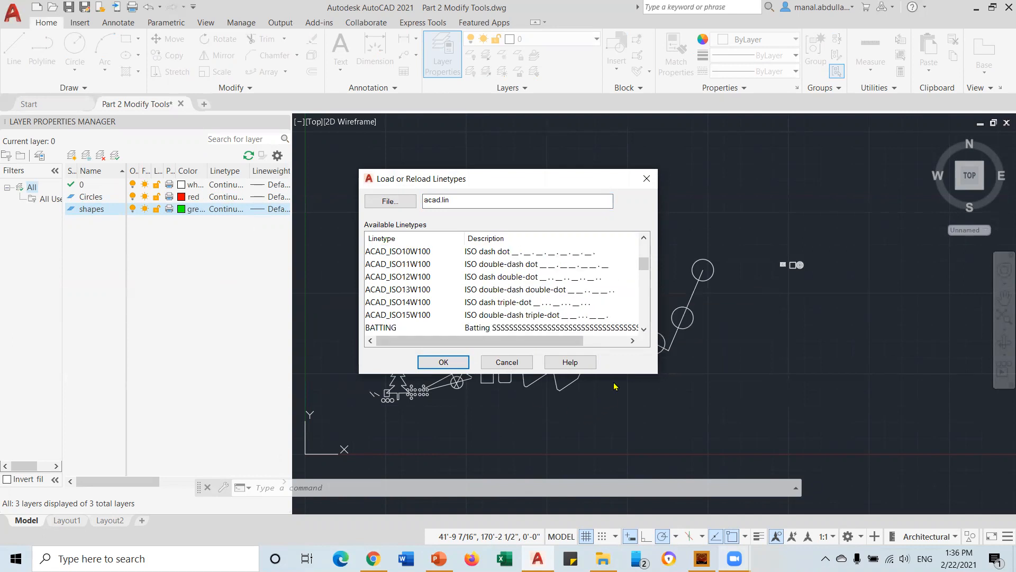
{"action": "left_click_drag", "start_coordinate": [642, 264], "coordinate": [638, 313]}
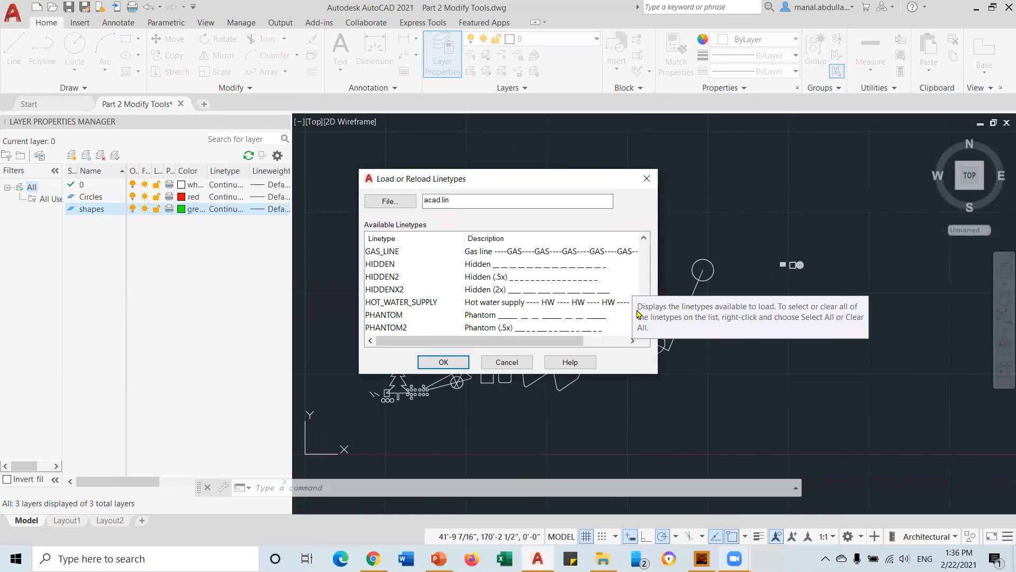
{"action": "left_click", "coordinate": [466, 266]}
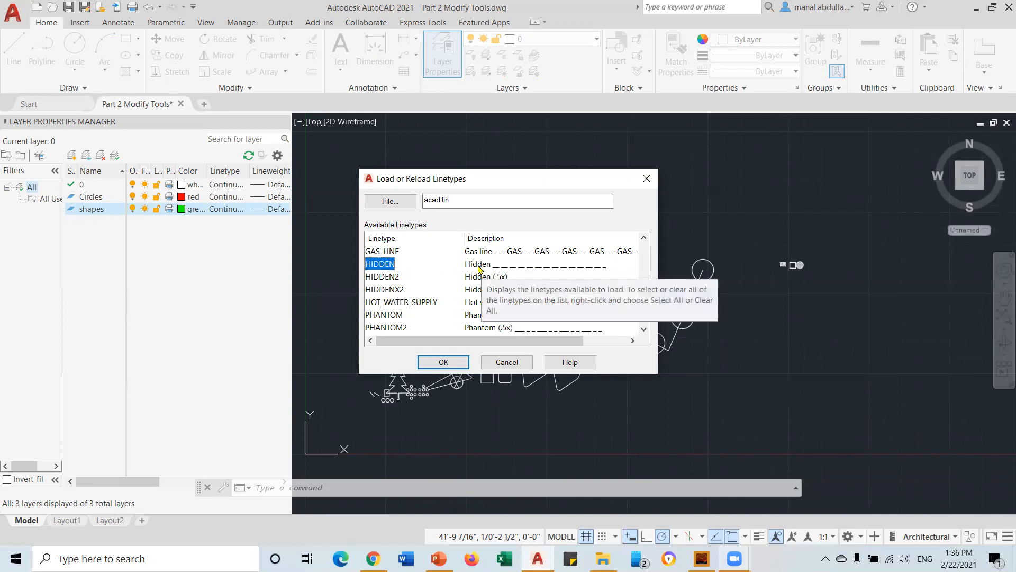
{"action": "left_click", "coordinate": [443, 364]}
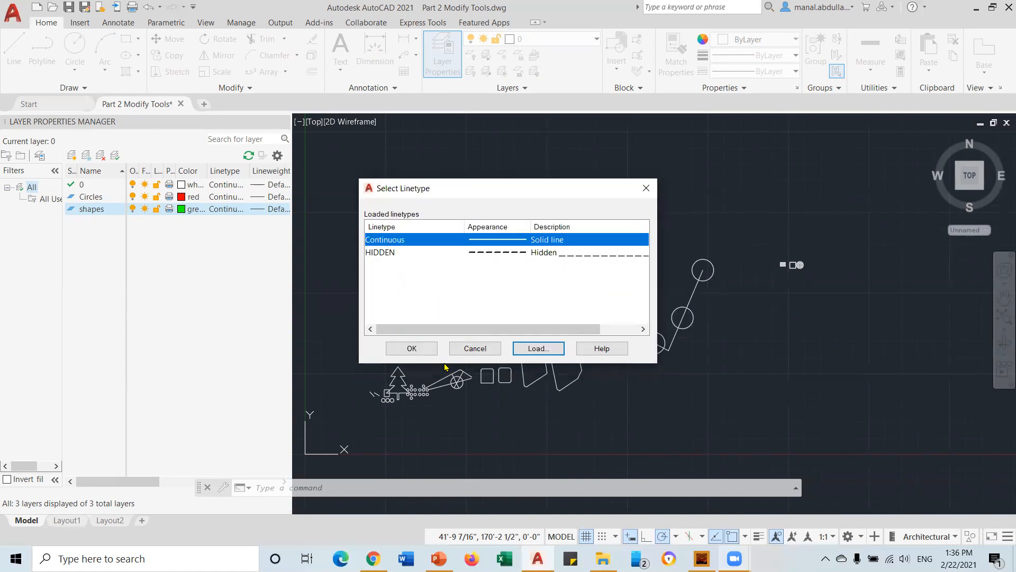
{"action": "left_click", "coordinate": [517, 253]}
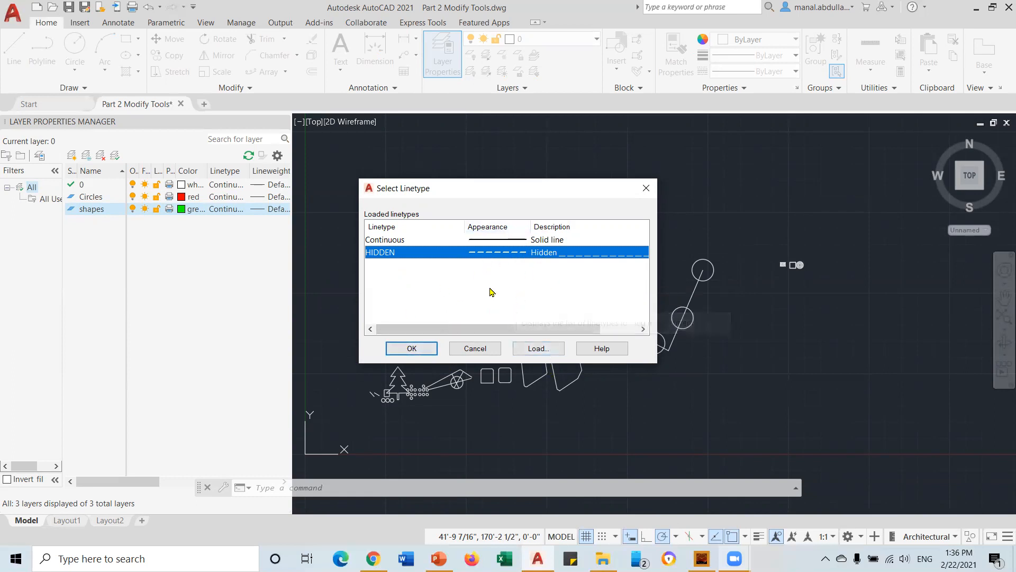
{"action": "left_click", "coordinate": [411, 348]}
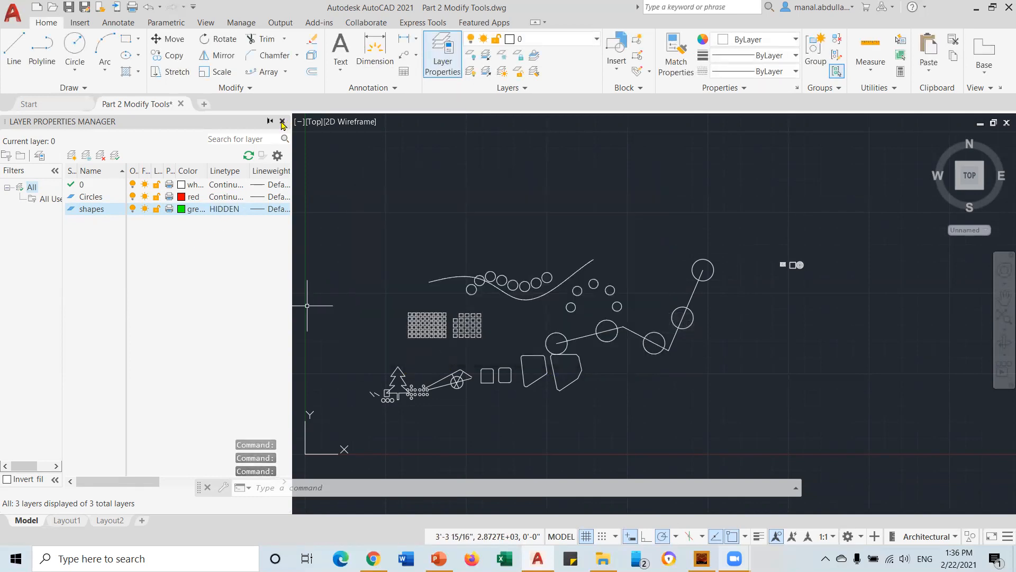
{"action": "left_click", "coordinate": [282, 121]}
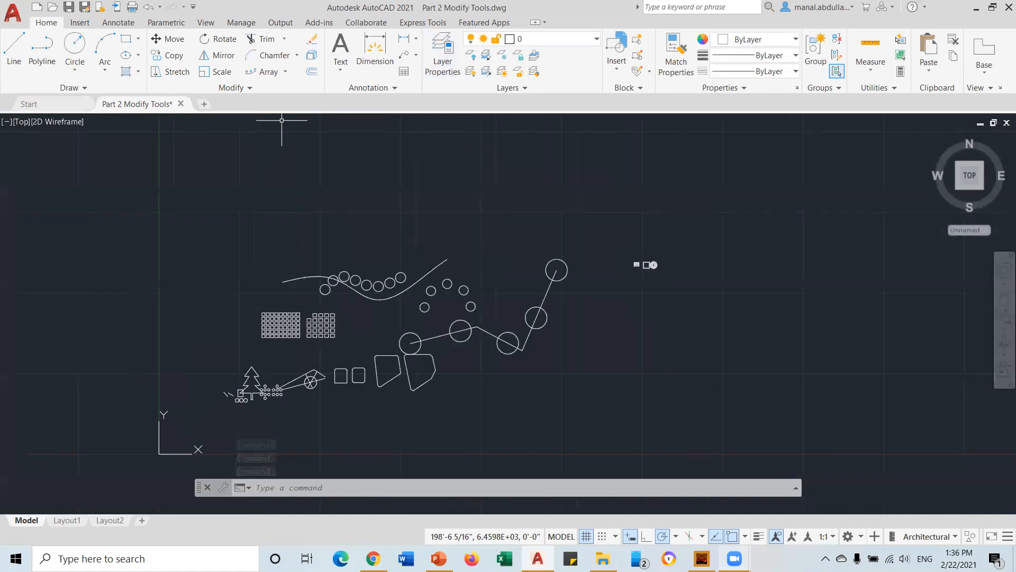
Make Circles the current layer and draw a red circle above the drawing
{"action": "left_click", "coordinate": [535, 42]}
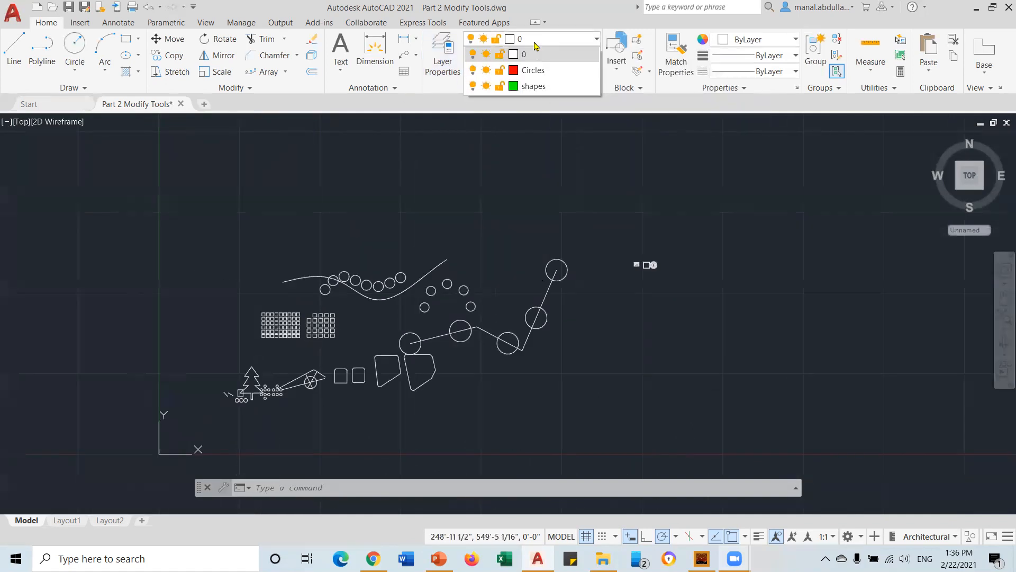
{"action": "left_click", "coordinate": [534, 71]}
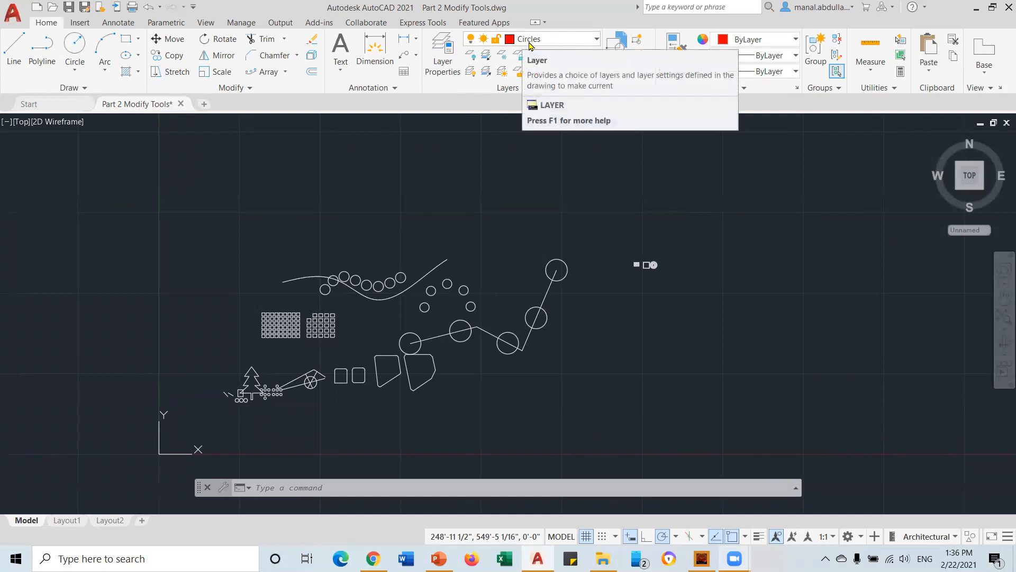
{"action": "left_click", "coordinate": [75, 46]}
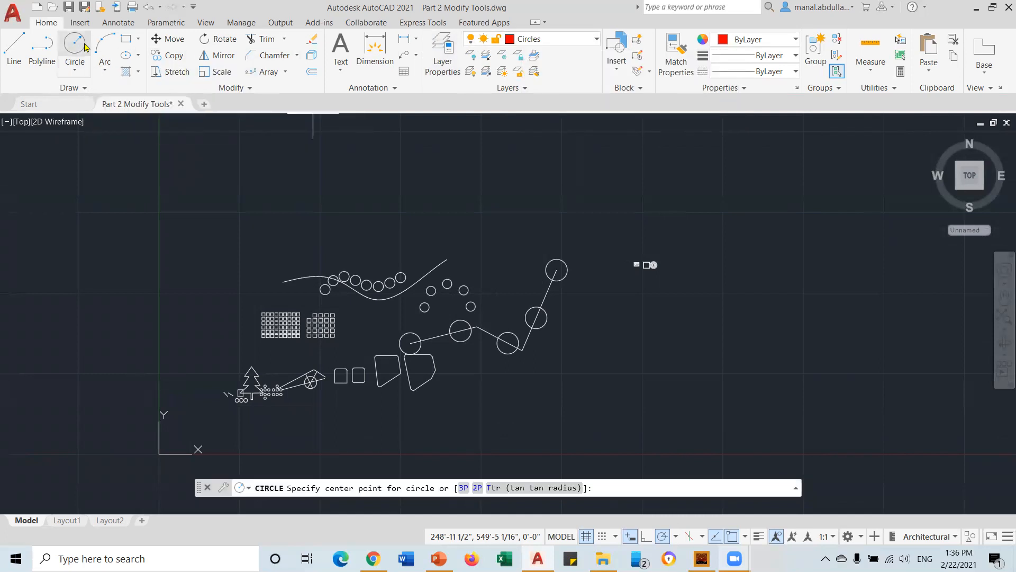
{"action": "left_click", "coordinate": [553, 205]}
{"action": "left_click", "coordinate": [574, 186]}
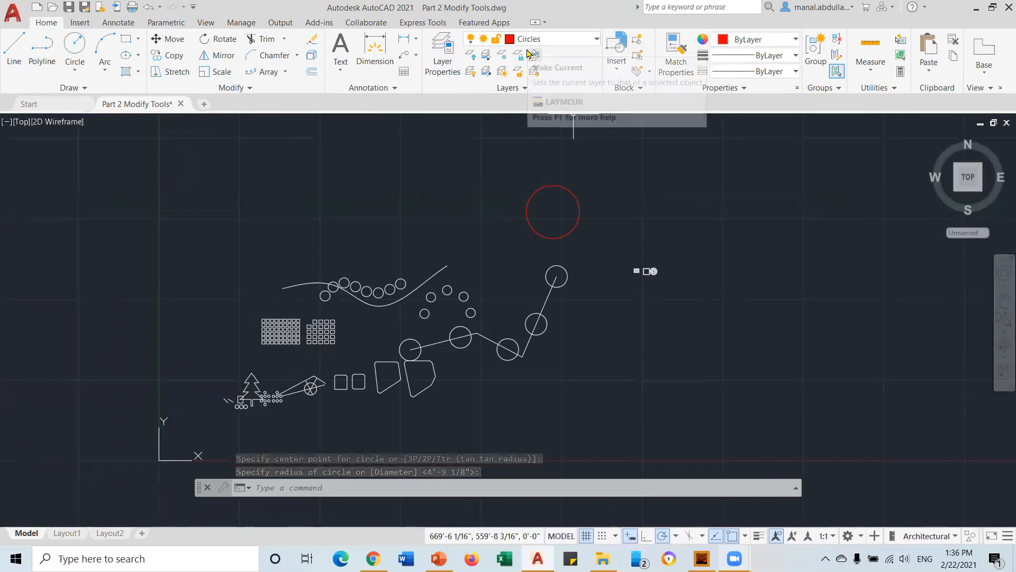
Make shapes the current layer and draw a large rectangle plus a smaller one at upper right
{"action": "left_click", "coordinate": [125, 40]}
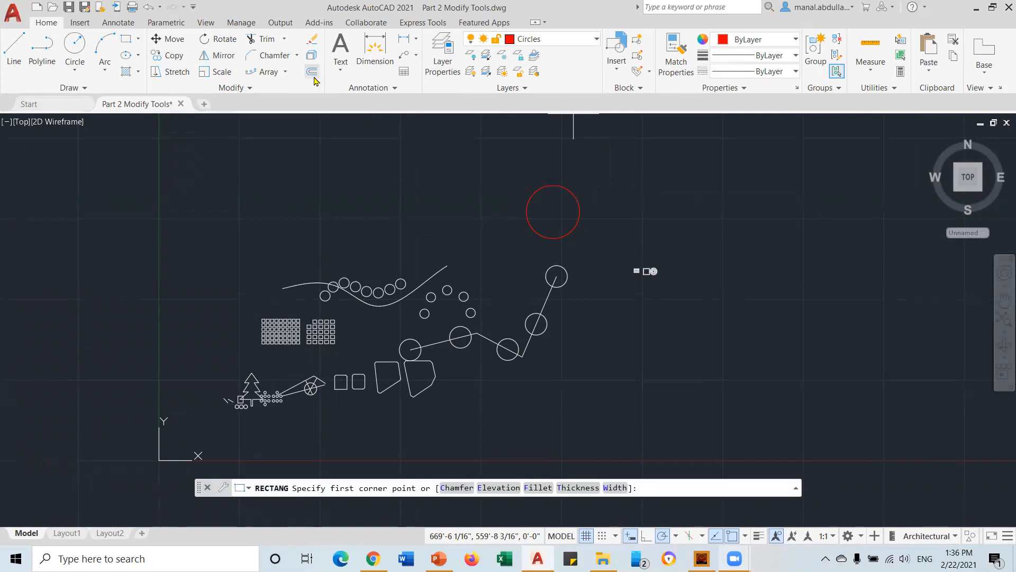
{"action": "left_click", "coordinate": [586, 41]}
{"action": "left_click", "coordinate": [531, 86]}
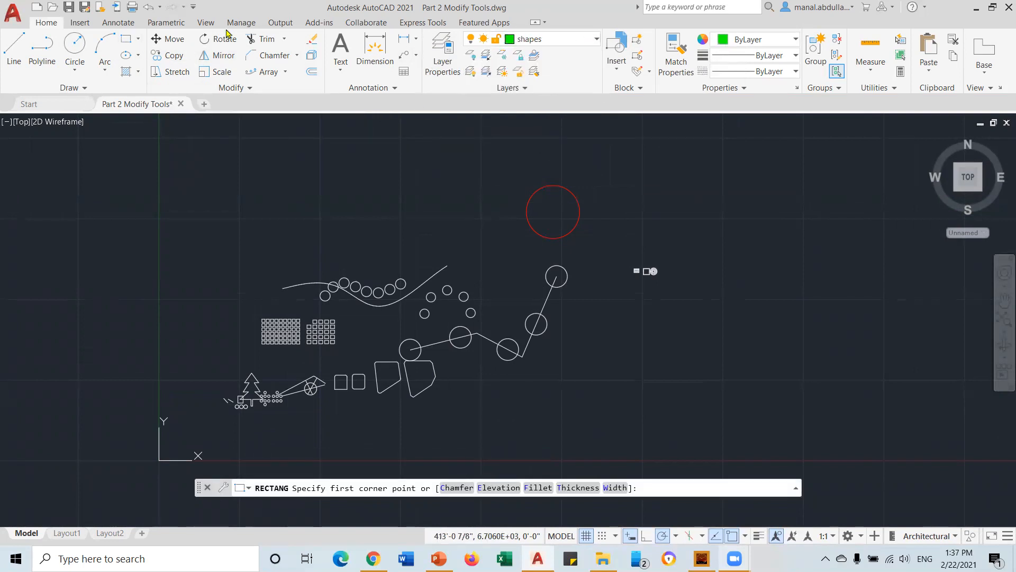
{"action": "left_click", "coordinate": [455, 149]}
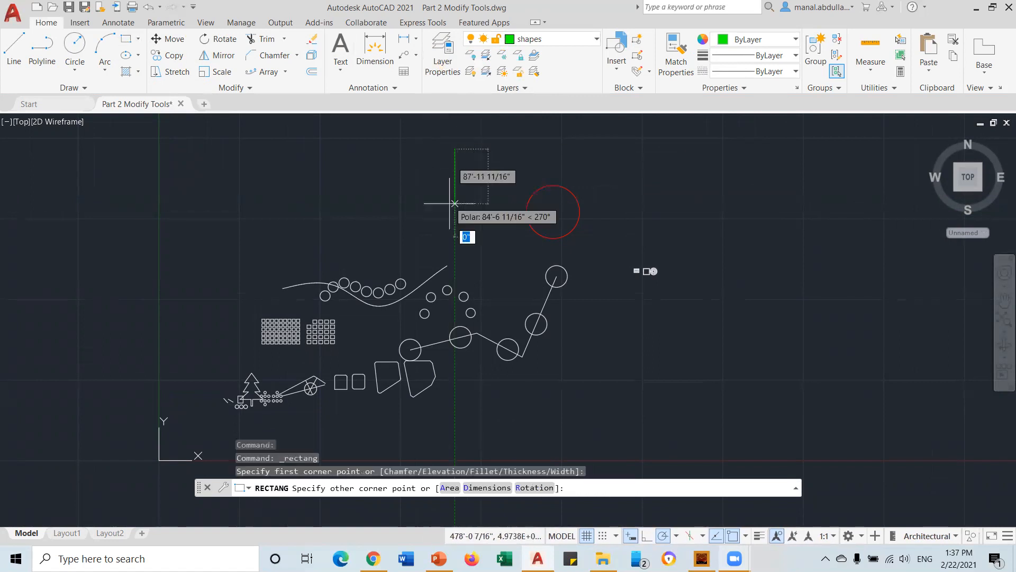
{"action": "left_click", "coordinate": [348, 205]}
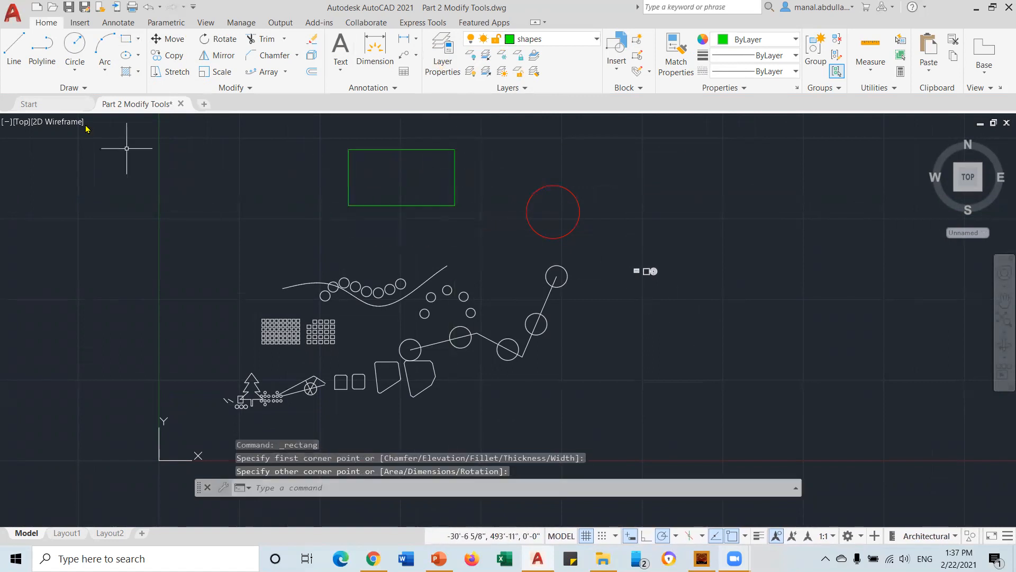
{"action": "key", "text": "Return"}
{"action": "left_click", "coordinate": [663, 203]}
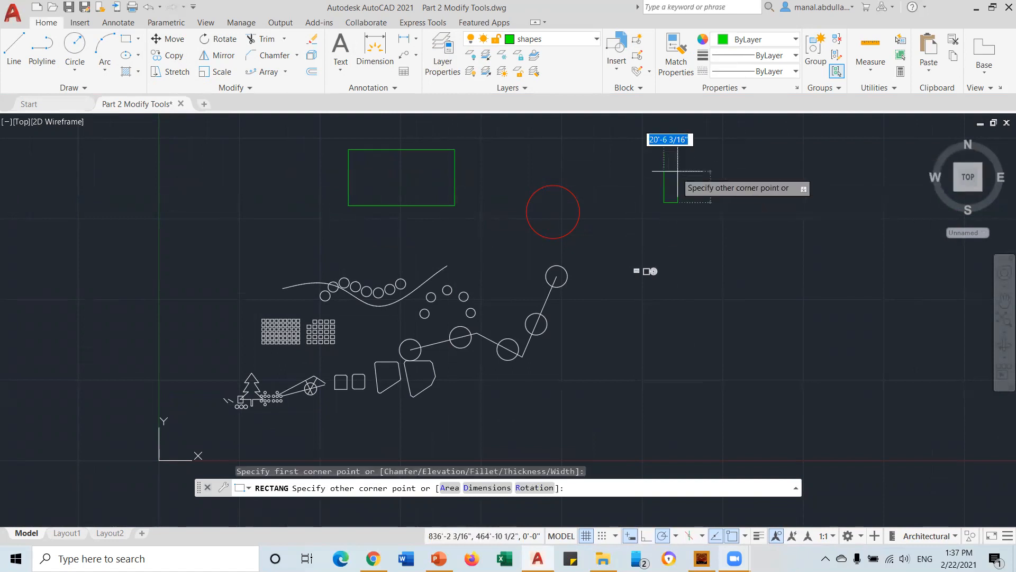
{"action": "left_click", "coordinate": [720, 169]}
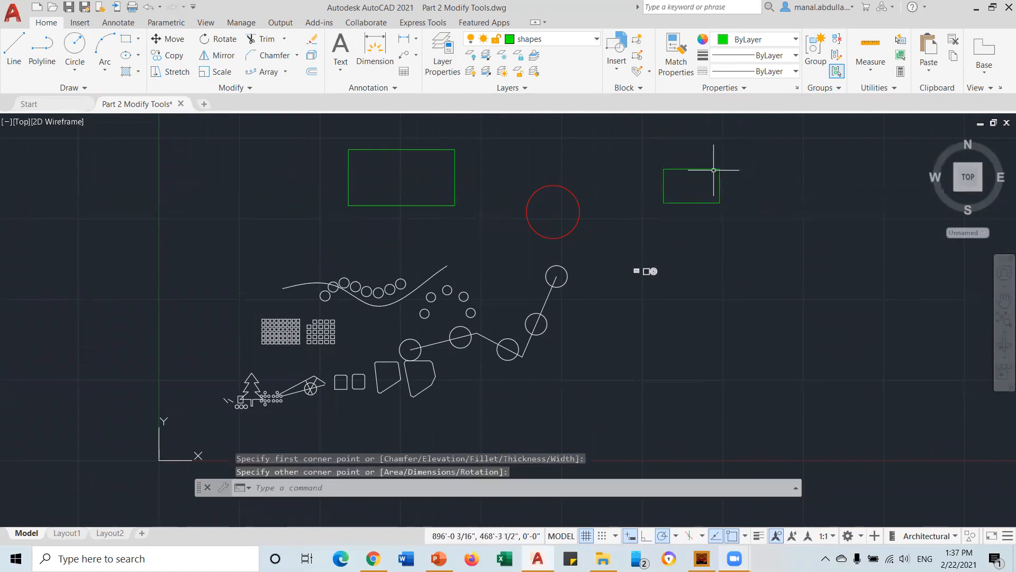
Draw a triangle right of the drawing as a 3-sided inscribed polygon
{"action": "left_click", "coordinate": [138, 40]}
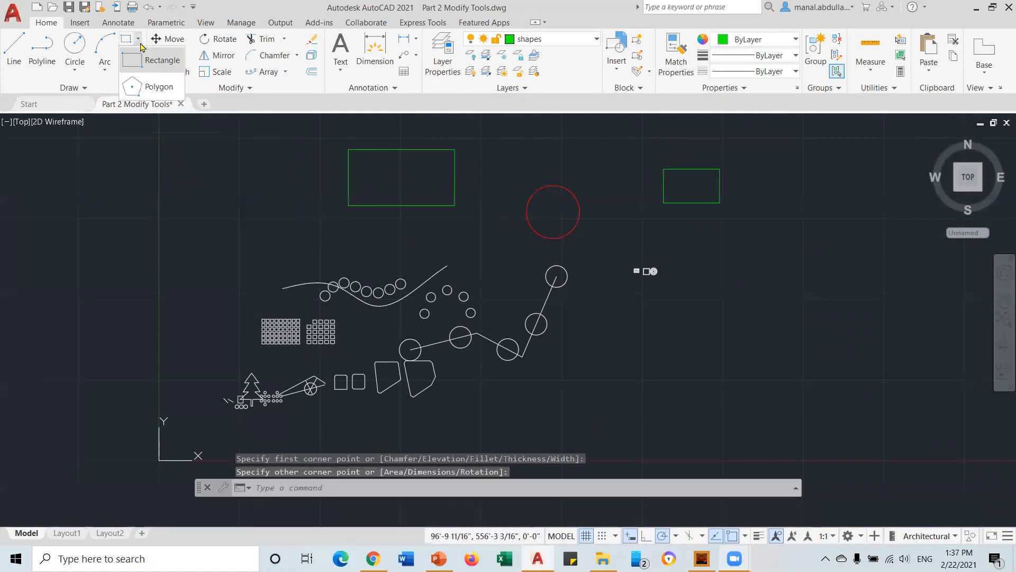
{"action": "left_click", "coordinate": [154, 87]}
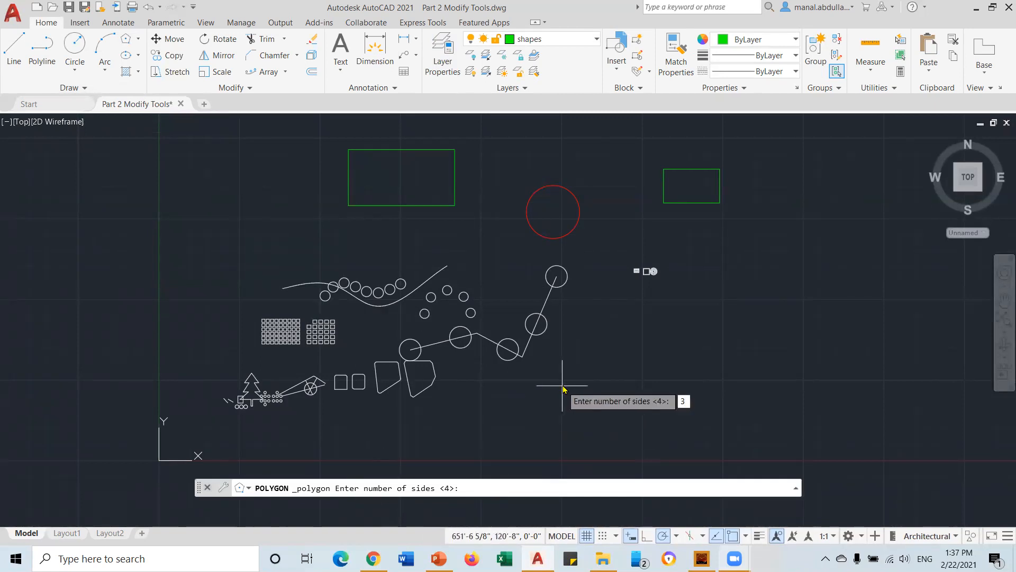
{"action": "type", "text": "3"}
{"action": "key", "text": "Return"}
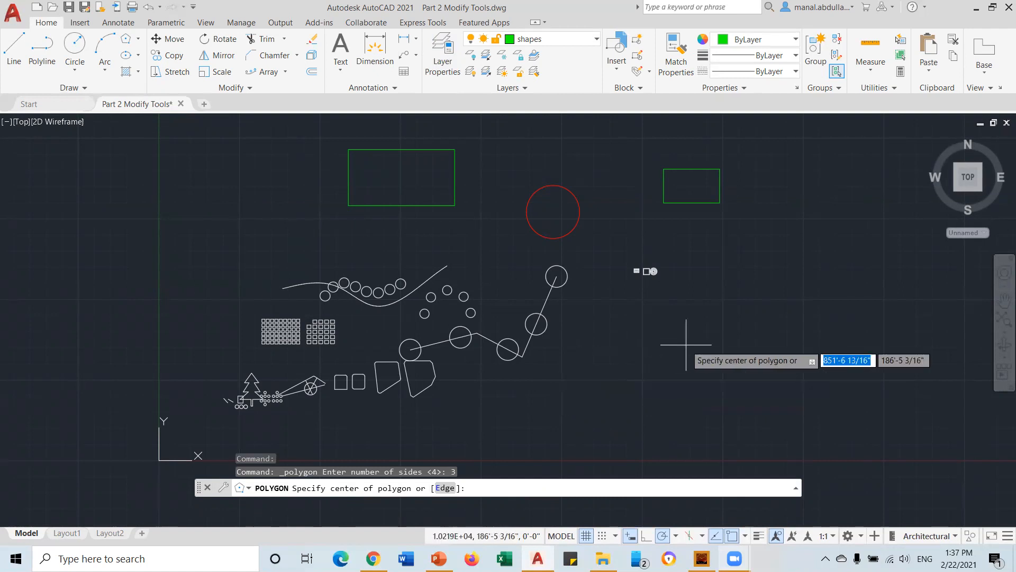
{"action": "left_click", "coordinate": [771, 282]}
{"action": "key", "text": "Down"}
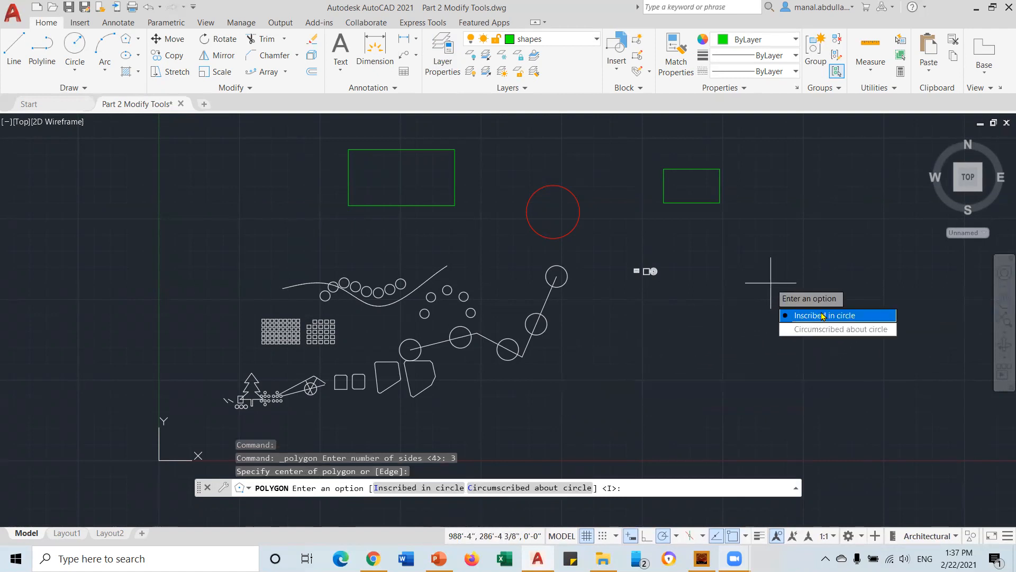
{"action": "key", "text": "Return"}
{"action": "left_click", "coordinate": [771, 238]}
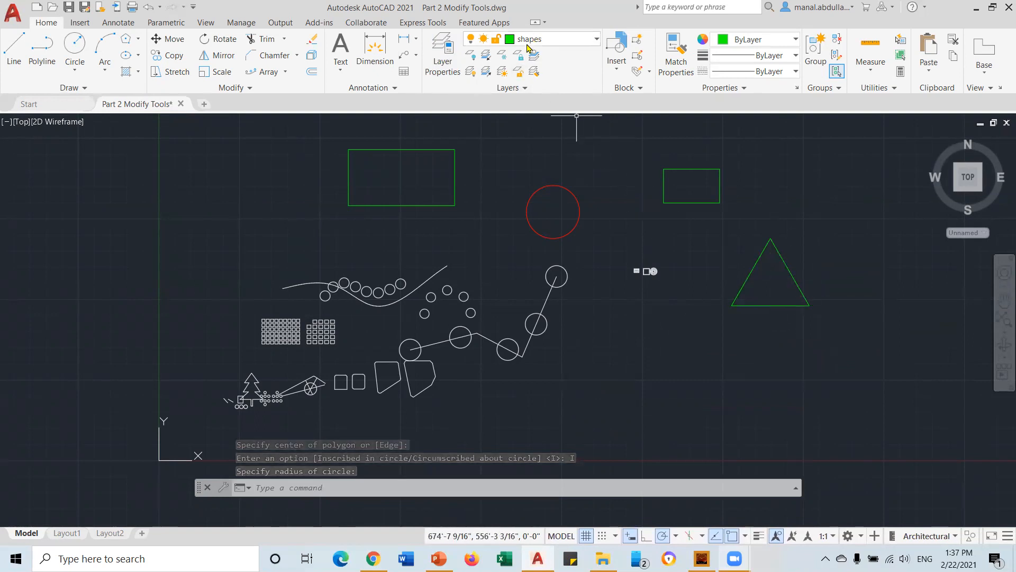
Recolour the shapes layer from yellow to cyan and finally magenta, then close the layer manager
{"action": "left_click", "coordinate": [440, 65]}
{"action": "left_click", "coordinate": [182, 209]}
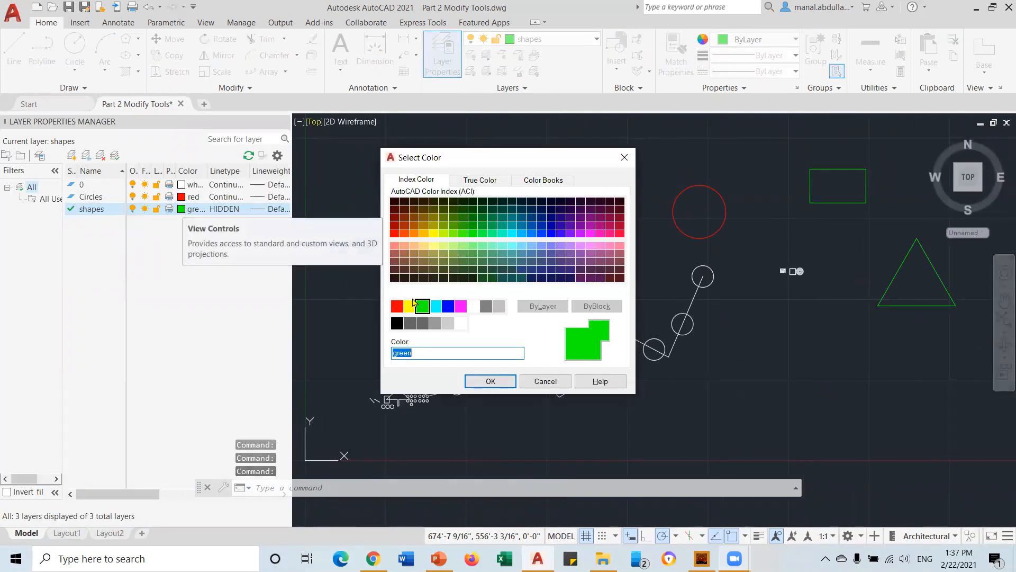
{"action": "left_click", "coordinate": [410, 305]}
{"action": "left_click", "coordinate": [491, 381]}
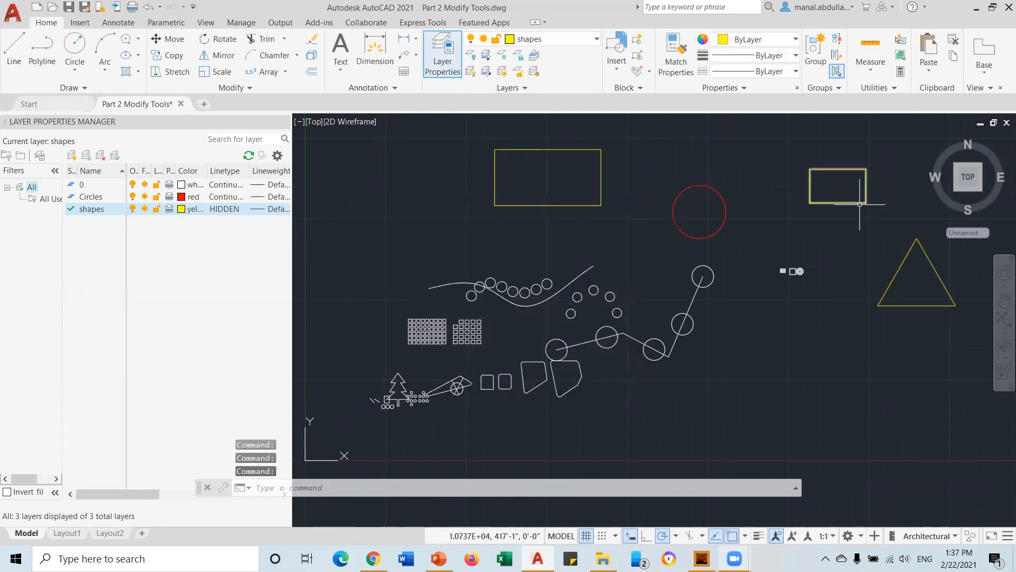
{"action": "left_click", "coordinate": [191, 209]}
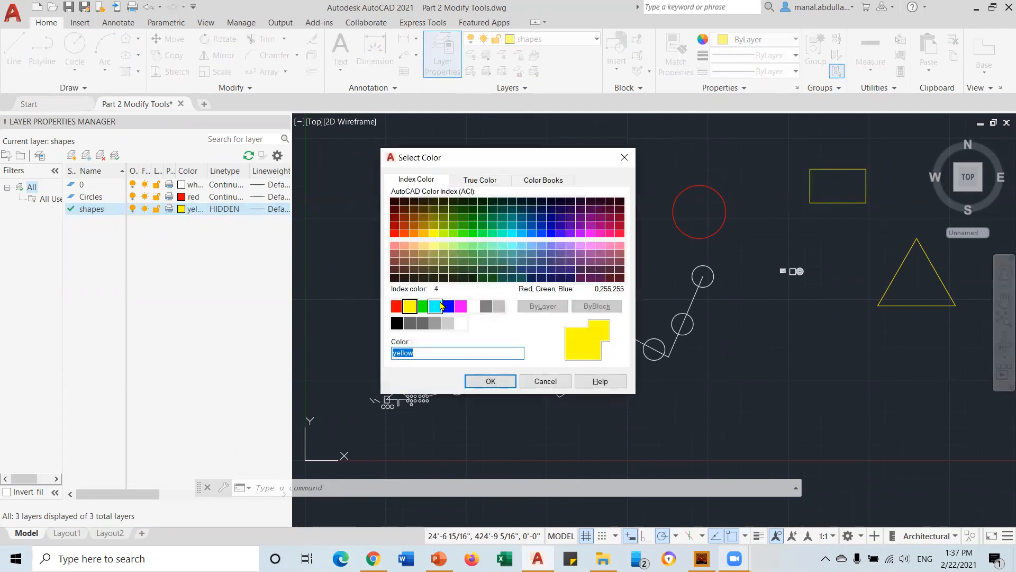
{"action": "left_click", "coordinate": [435, 306]}
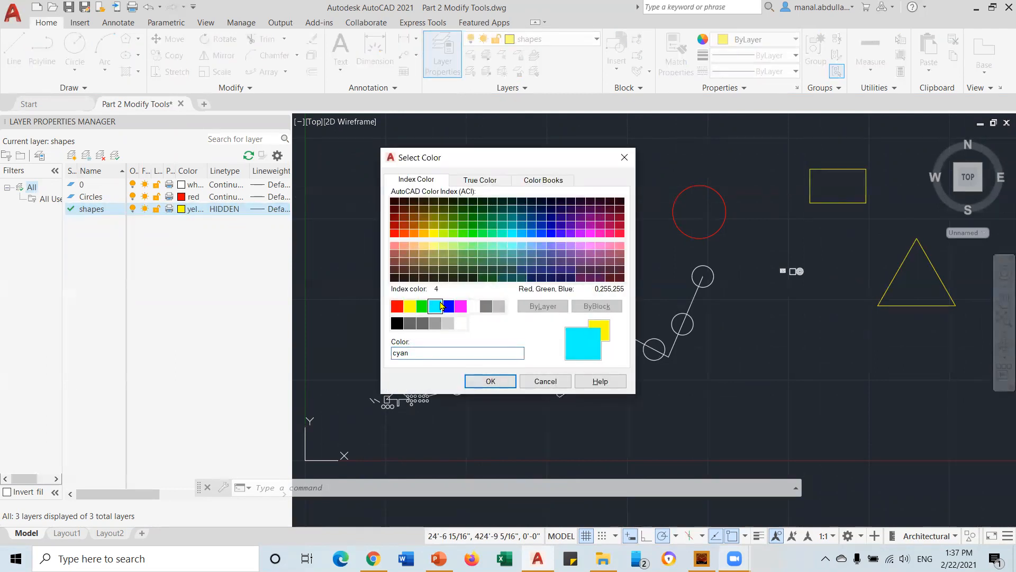
{"action": "left_click", "coordinate": [490, 381]}
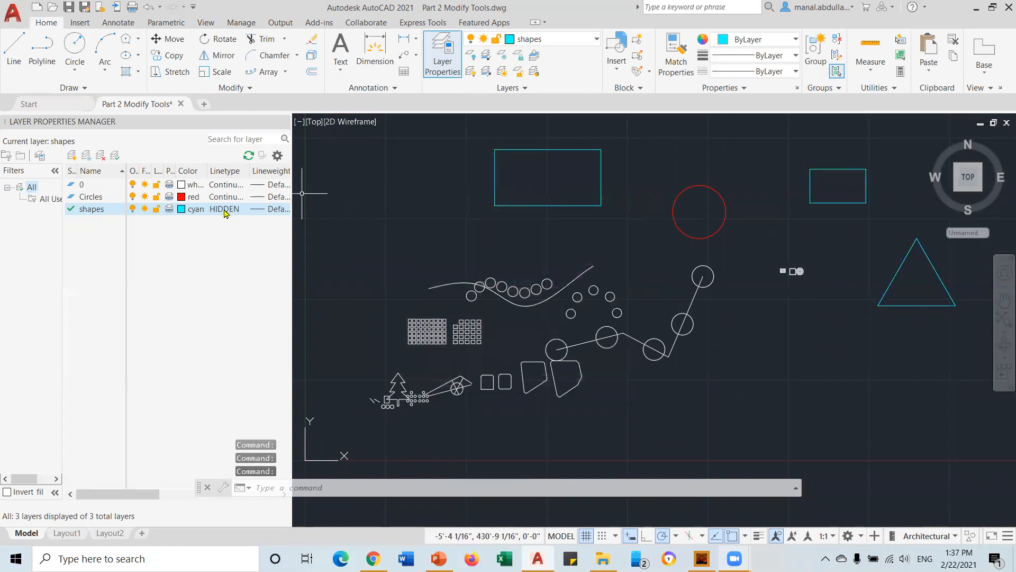
{"action": "left_click", "coordinate": [181, 209]}
{"action": "left_click", "coordinate": [461, 305]}
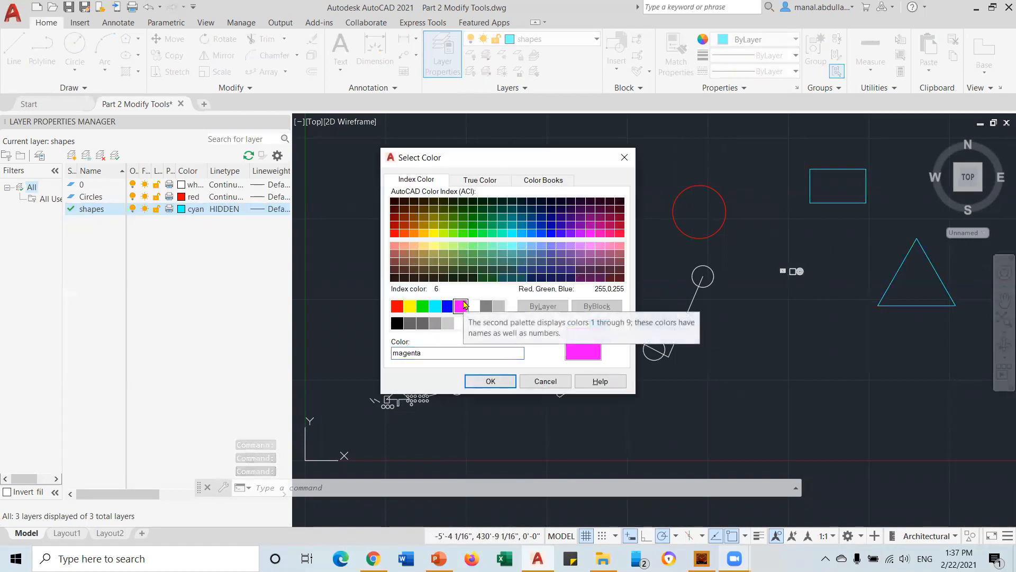
{"action": "left_click", "coordinate": [490, 381]}
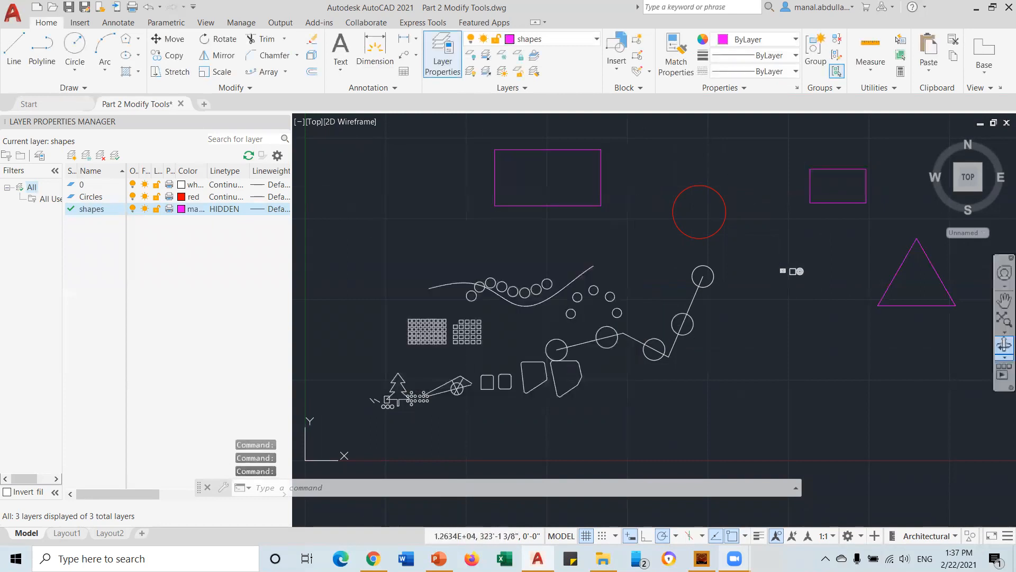
{"action": "left_click", "coordinate": [282, 122]}
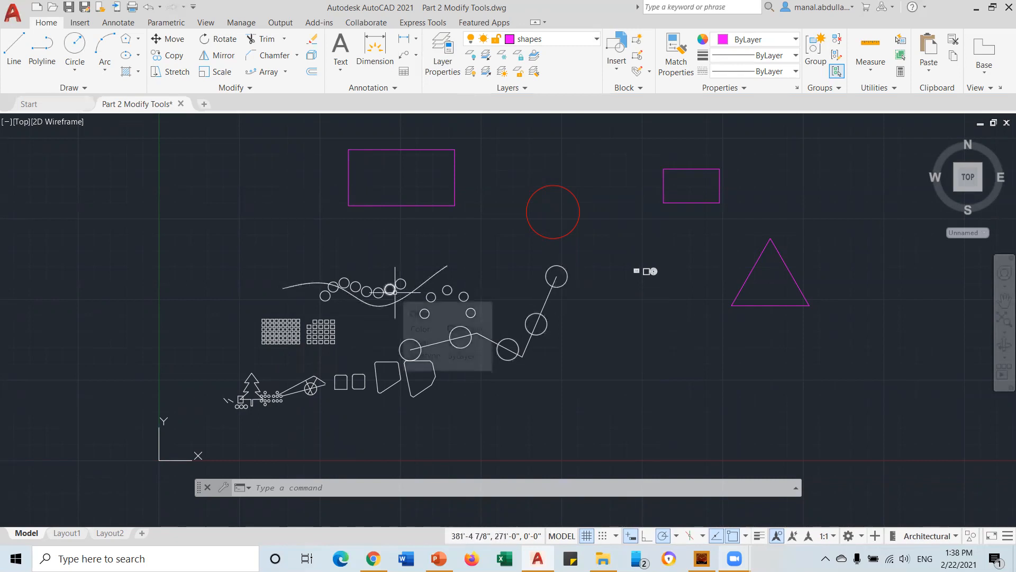
Move the small circle on the curve onto the Circles layer
{"action": "scroll", "coordinate": [390, 292], "scroll_direction": "up", "scroll_amount": 4}
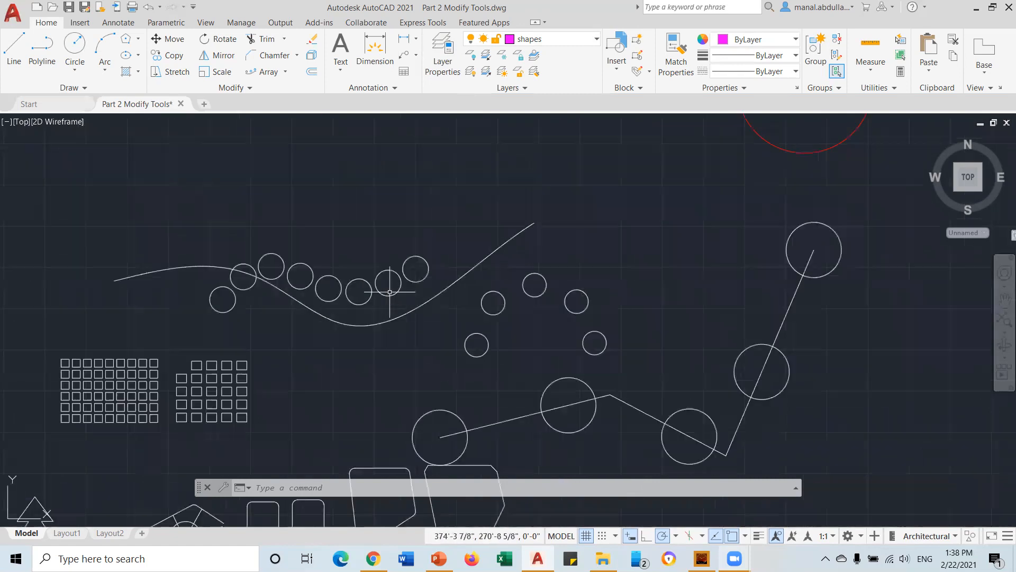
{"action": "left_click", "coordinate": [428, 271]}
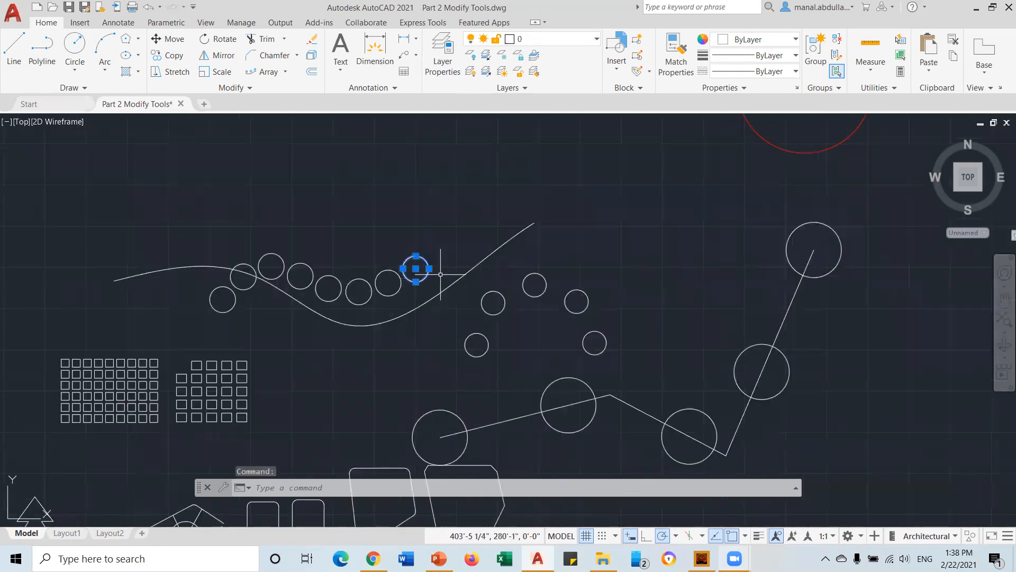
{"action": "scroll", "coordinate": [441, 274], "scroll_direction": "up", "scroll_amount": 2}
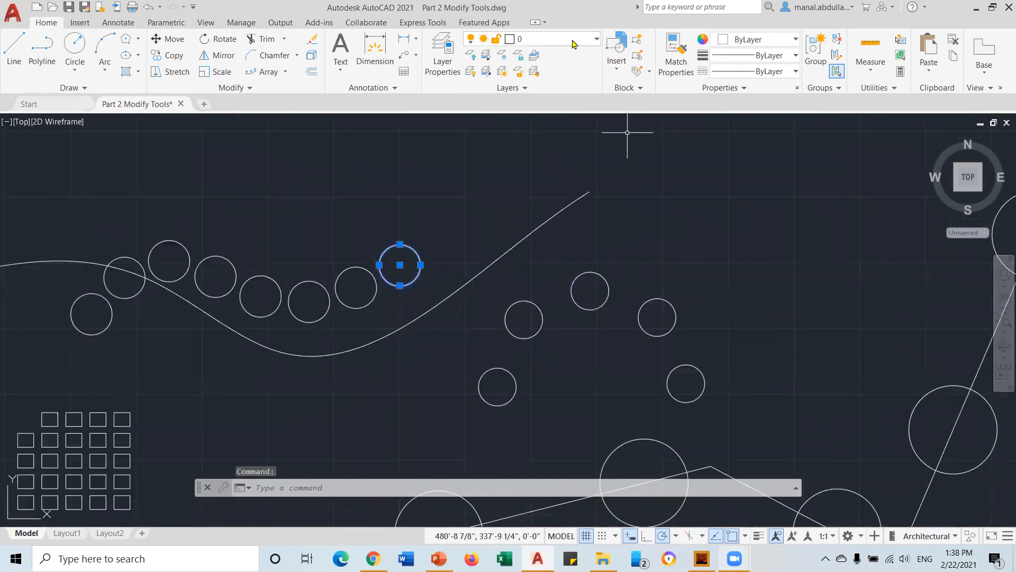
{"action": "left_click", "coordinate": [596, 40]}
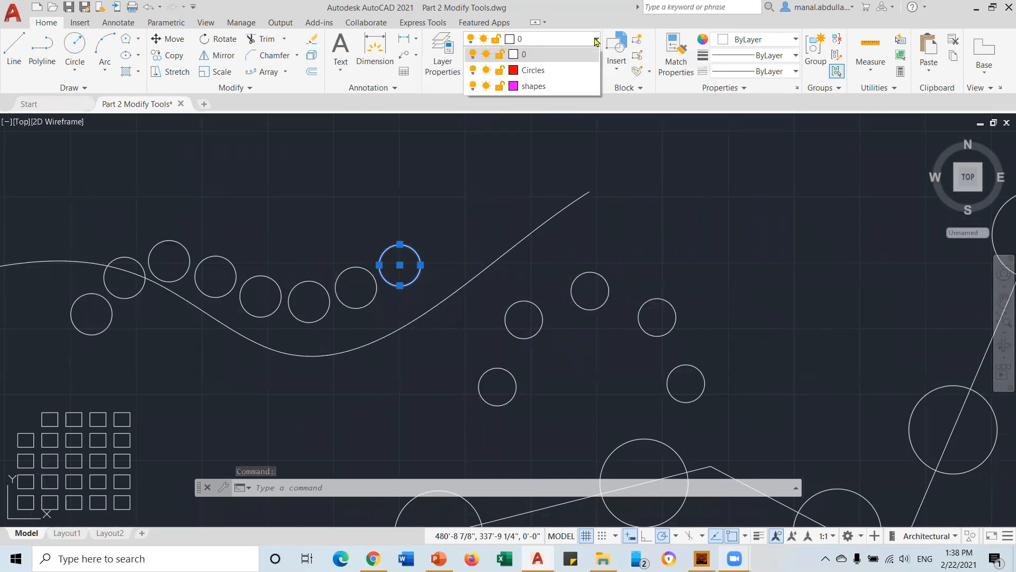
{"action": "left_click", "coordinate": [562, 75]}
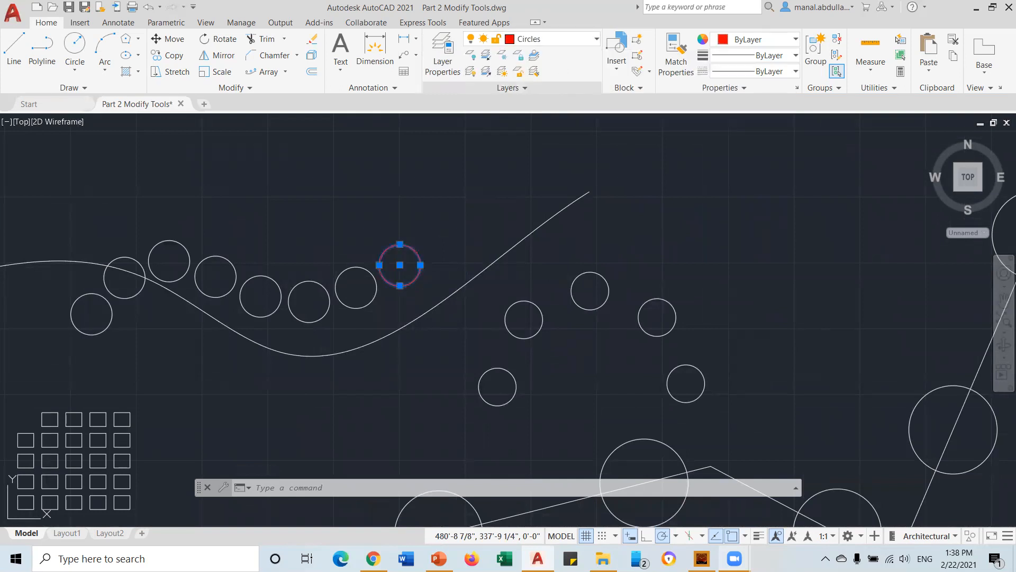
{"action": "key", "text": "Escape"}
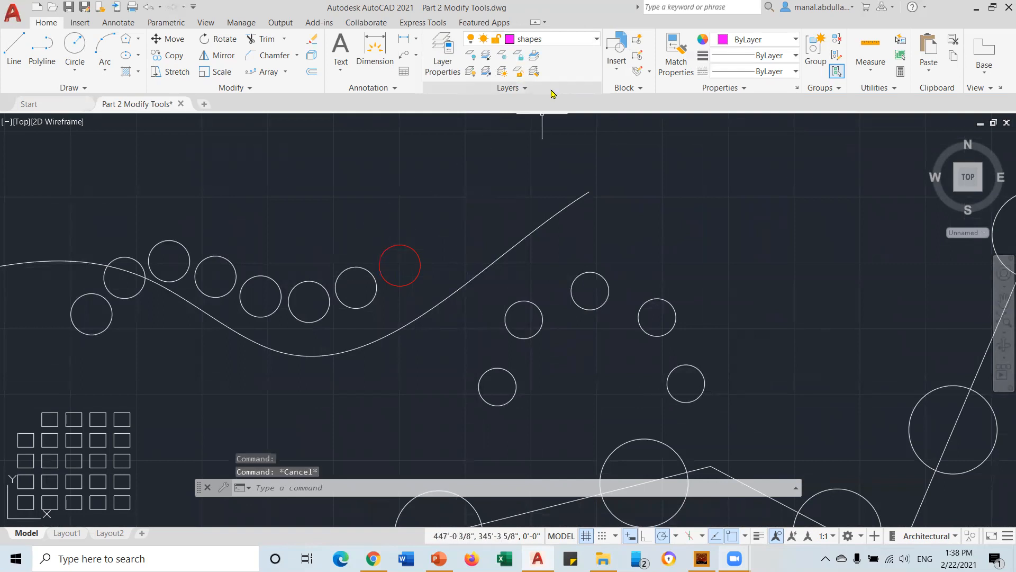
{"action": "left_click", "coordinate": [402, 245]}
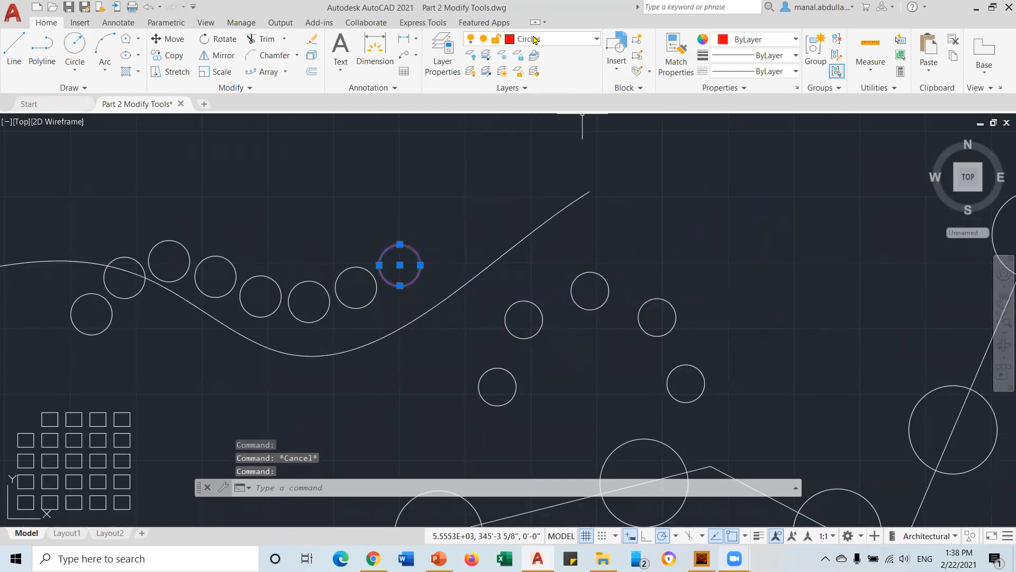
{"action": "key", "text": "Escape"}
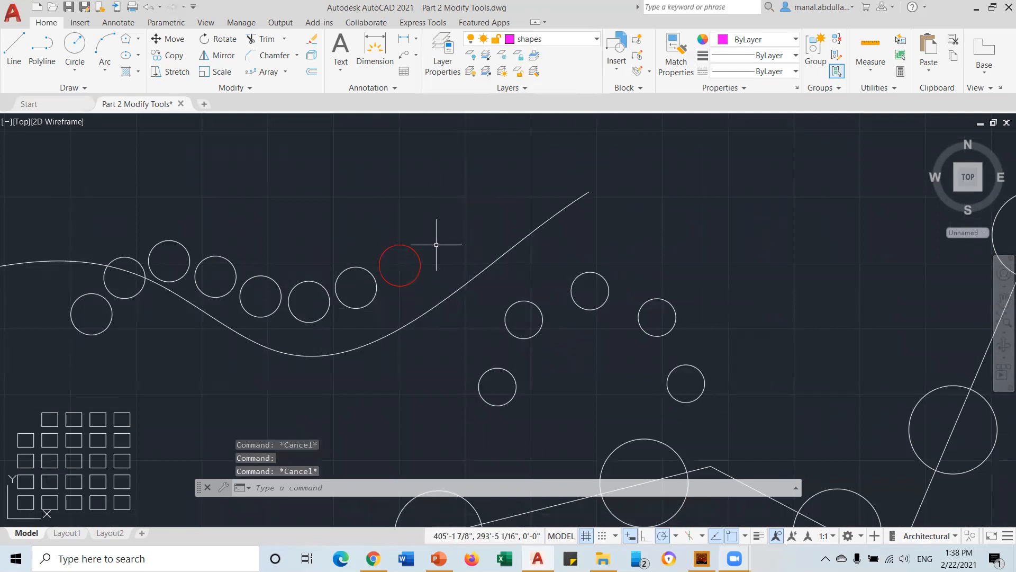
Use Select Similar to grab all matching circles and move them onto the Circles layer
{"action": "left_click", "coordinate": [420, 255]}
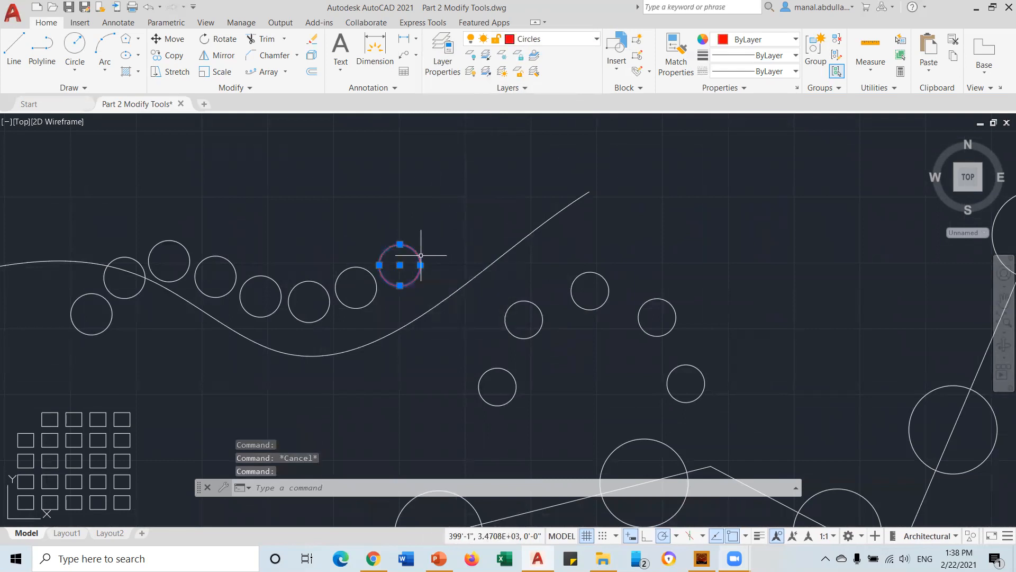
{"action": "right_click", "coordinate": [421, 257]}
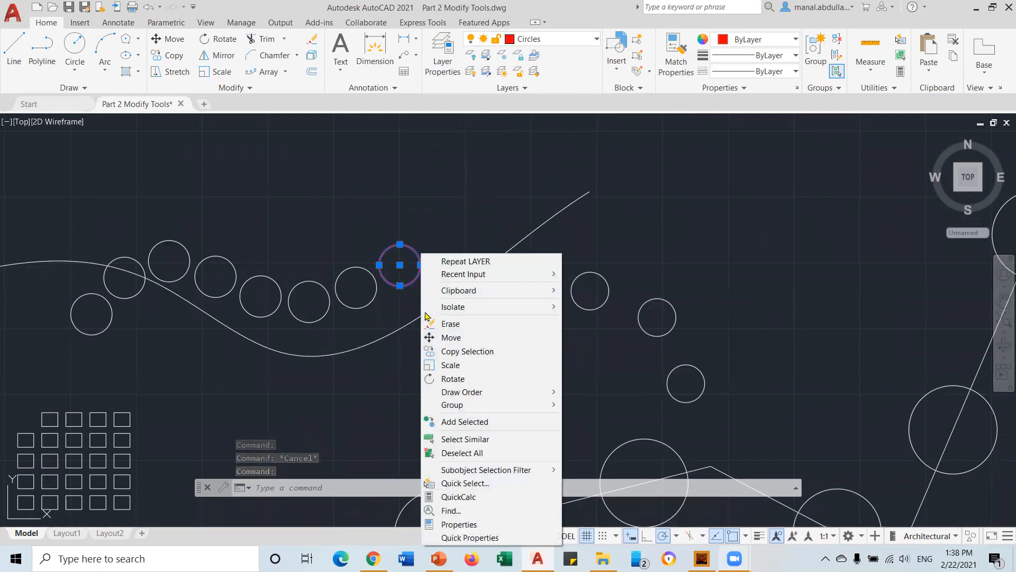
{"action": "left_click", "coordinate": [442, 439]}
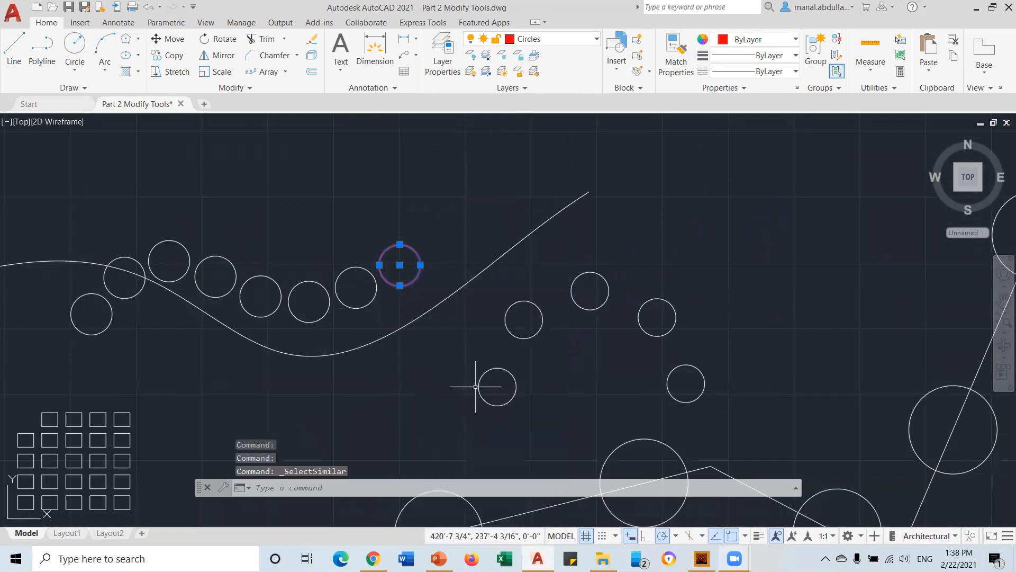
{"action": "scroll", "coordinate": [475, 387], "scroll_direction": "down", "scroll_amount": 3}
{"action": "scroll", "coordinate": [475, 387], "scroll_direction": "down", "scroll_amount": 2}
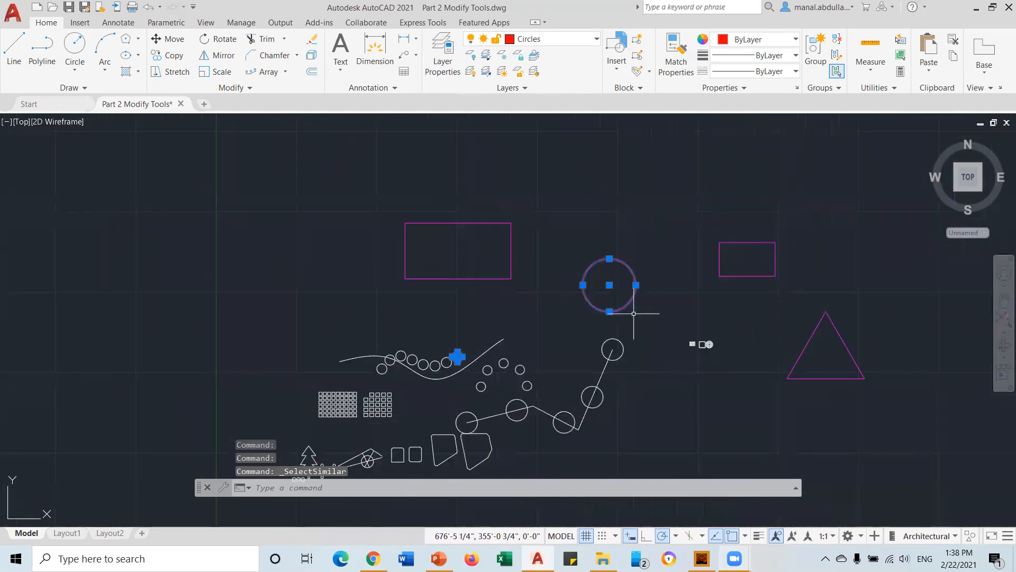
{"action": "mouse_move", "coordinate": [794, 336]}
{"action": "middle_mouse_down"}
{"action": "mouse_move", "coordinate": [723, 309]}
{"action": "mouse_move", "coordinate": [421, 249]}
{"action": "middle_mouse_up"}
{"action": "scroll", "coordinate": [424, 247], "scroll_direction": "down", "scroll_amount": 2}
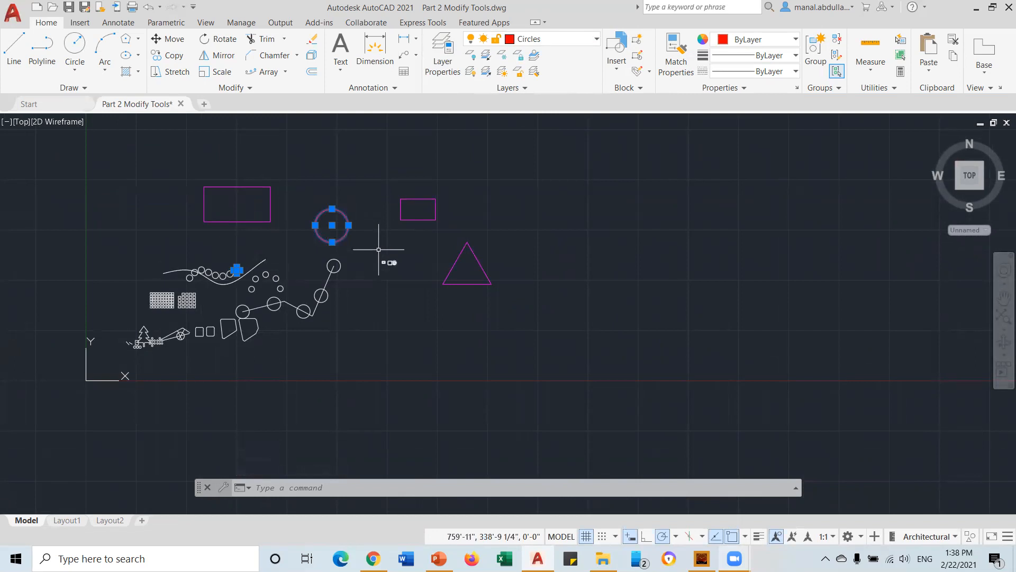
{"action": "left_click", "coordinate": [570, 46]}
{"action": "left_click", "coordinate": [528, 71]}
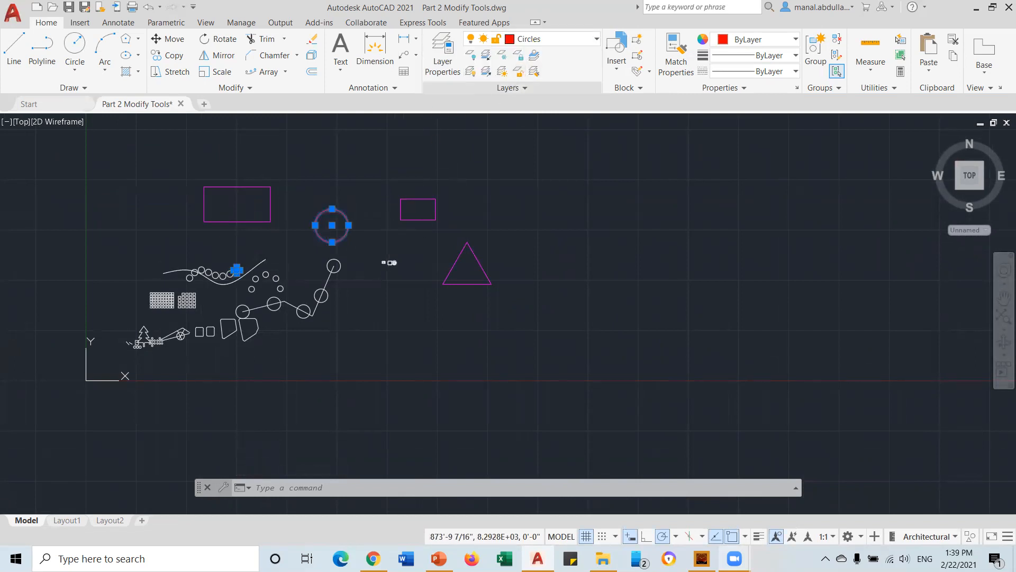
{"action": "key", "text": "Escape"}
{"action": "scroll", "coordinate": [313, 370], "scroll_direction": "up", "scroll_amount": 4}
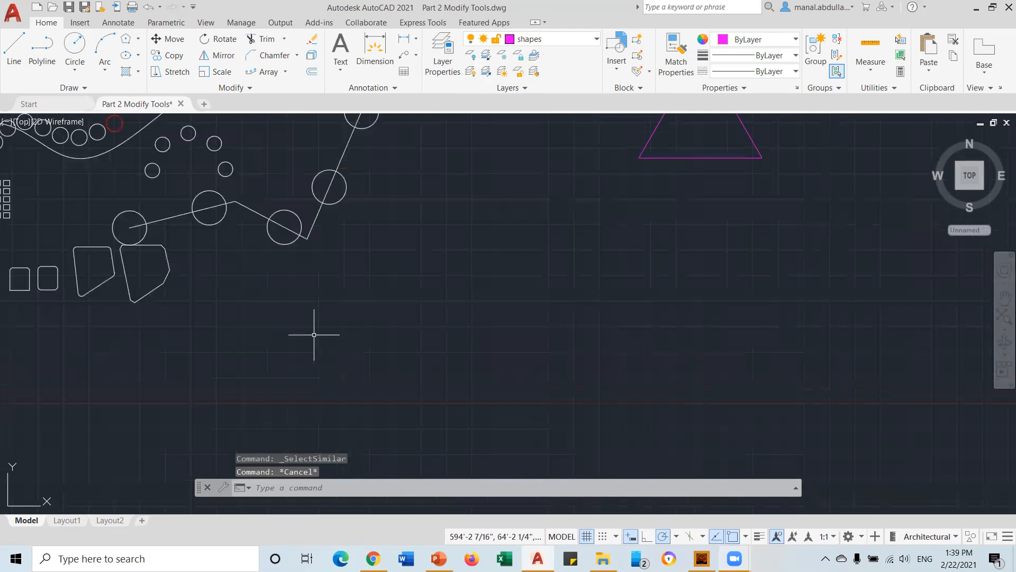
Select the two quadrilaterals and the two rounded squares with crossing windows
{"action": "left_click", "coordinate": [289, 239]}
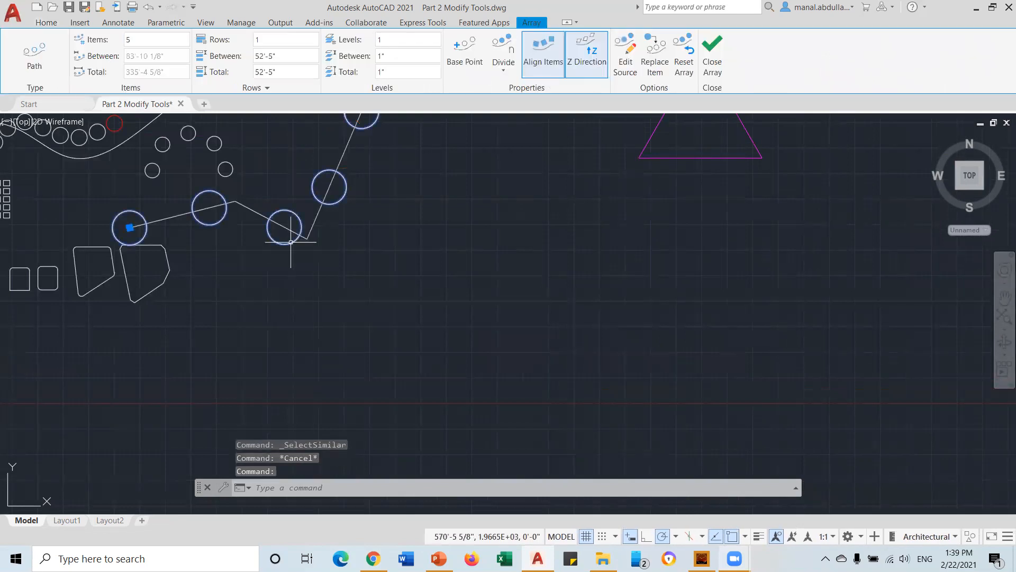
{"action": "key", "text": "Escape"}
{"action": "scroll", "coordinate": [324, 290], "scroll_direction": "down", "scroll_amount": 4}
{"action": "mouse_move", "coordinate": [224, 296]}
{"action": "middle_mouse_down"}
{"action": "mouse_move", "coordinate": [306, 327]}
{"action": "mouse_move", "coordinate": [451, 358]}
{"action": "middle_mouse_up"}
{"action": "scroll", "coordinate": [455, 363], "scroll_direction": "up", "scroll_amount": 5}
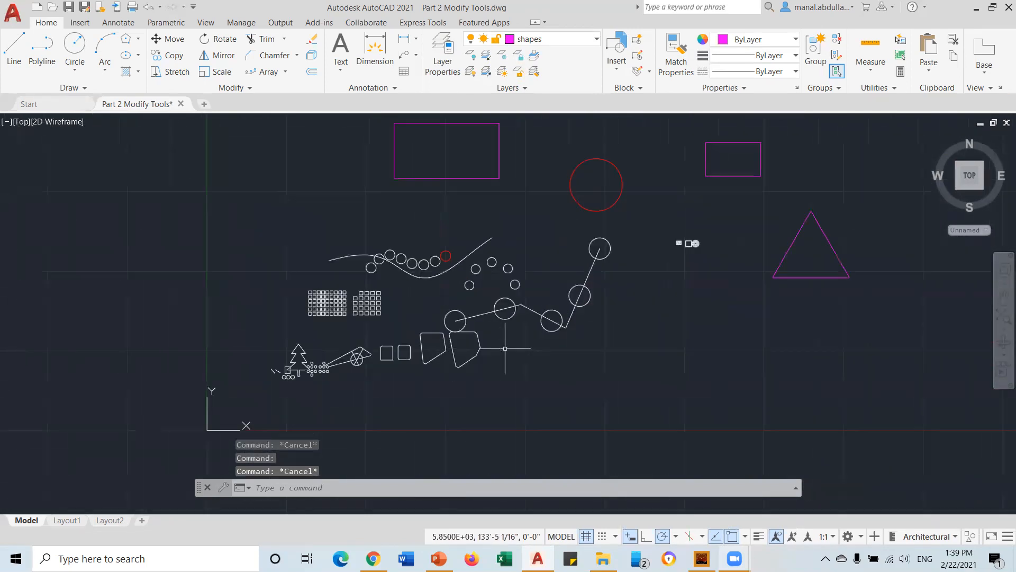
{"action": "left_click", "coordinate": [435, 375]}
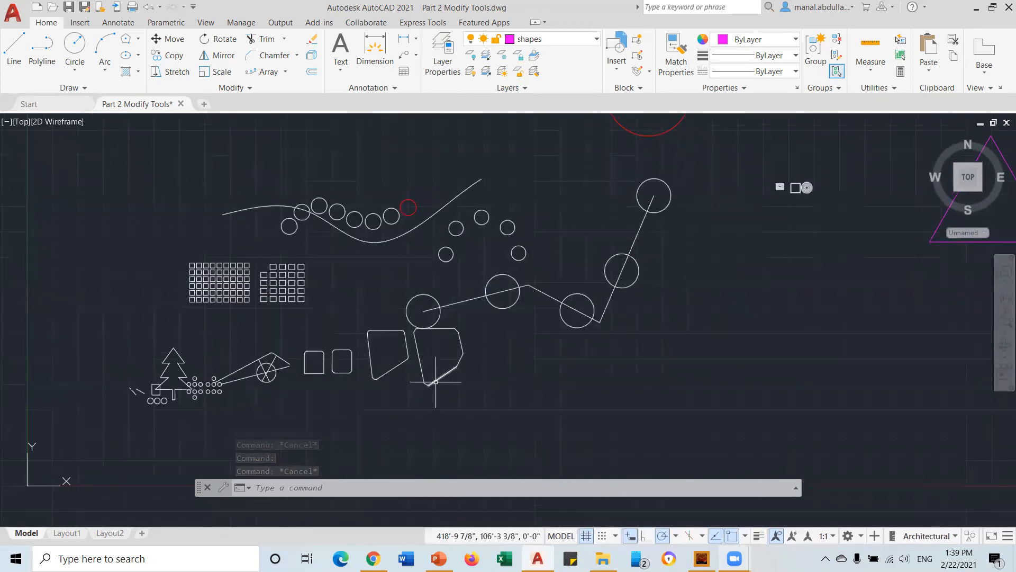
{"action": "left_click", "coordinate": [476, 333]}
{"action": "left_click", "coordinate": [404, 382]}
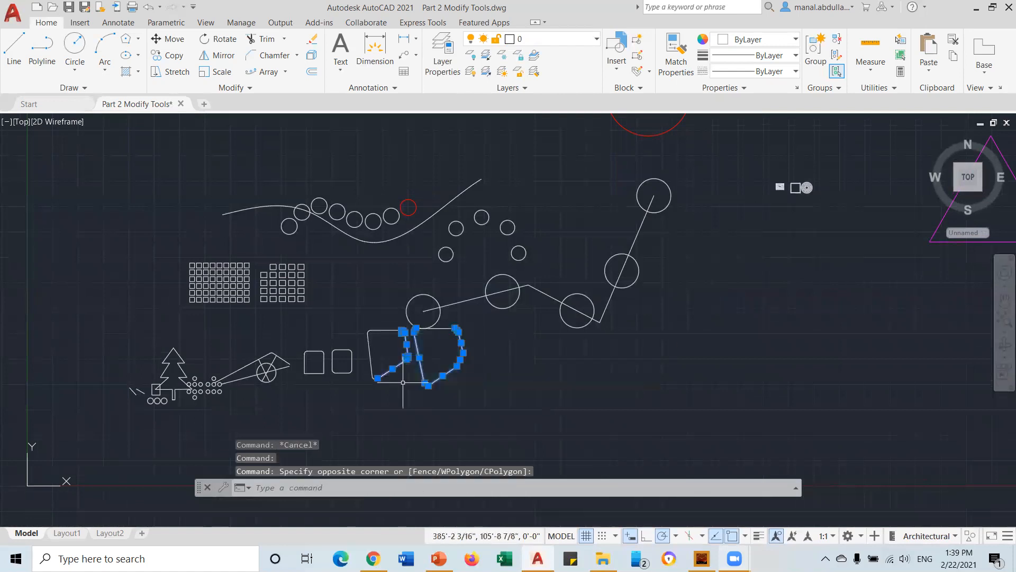
{"action": "left_click", "coordinate": [380, 309]}
{"action": "left_click", "coordinate": [309, 384]}
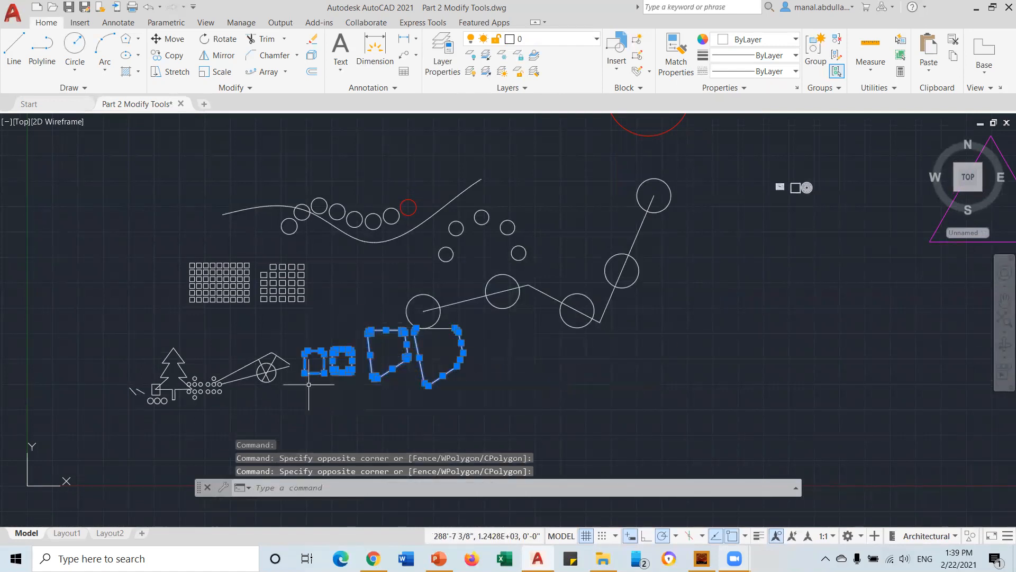
Put the four selected shapes on the shapes layer, then select the circle inside the wedge
{"action": "left_click", "coordinate": [567, 45]}
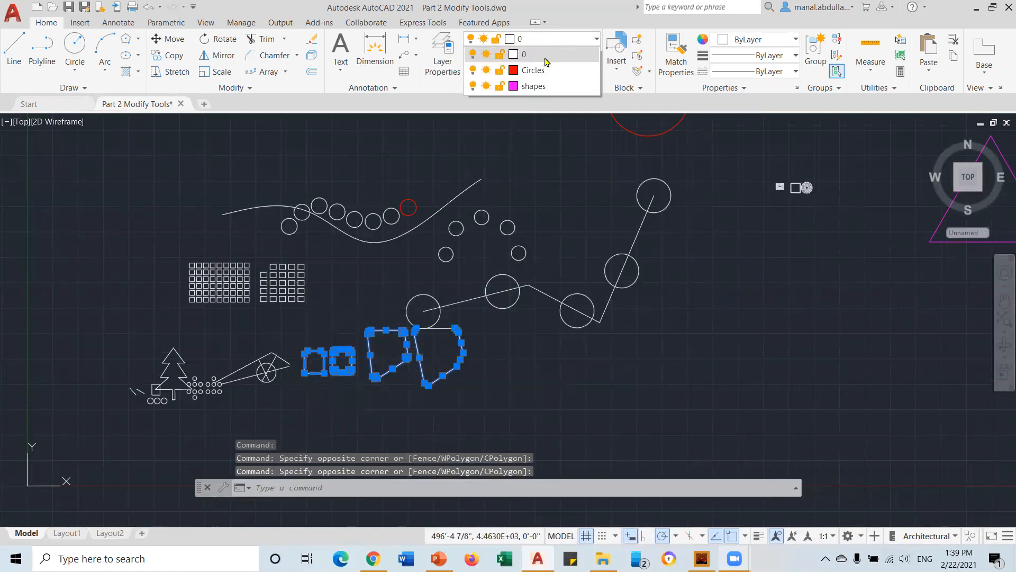
{"action": "left_click", "coordinate": [527, 86]}
{"action": "key", "text": "Escape"}
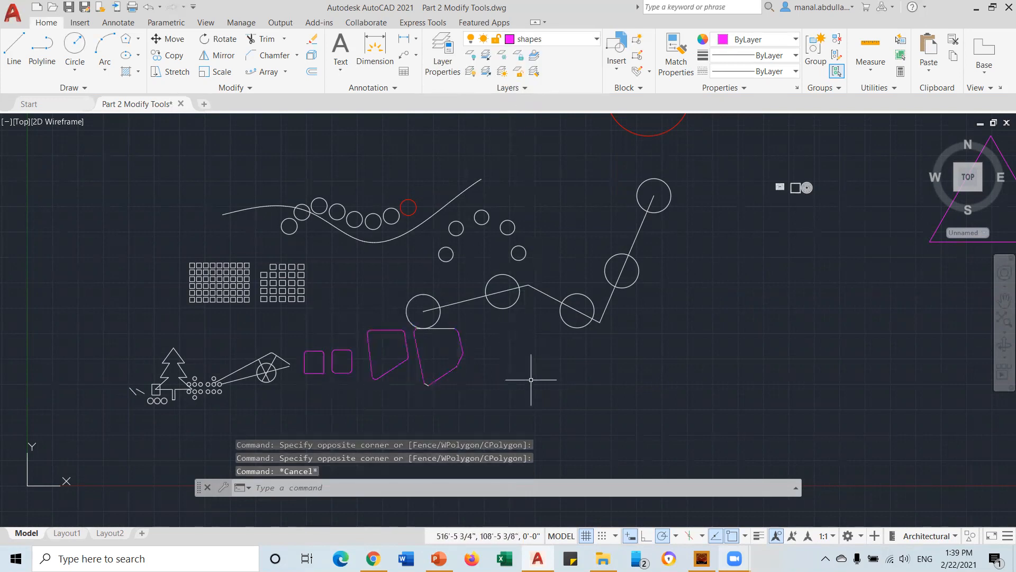
{"action": "scroll", "coordinate": [522, 388], "scroll_direction": "up", "scroll_amount": 4}
{"action": "middle_click_drag", "start_coordinate": [53, 379], "coordinate": [545, 363]}
{"action": "left_click", "coordinate": [379, 346]}
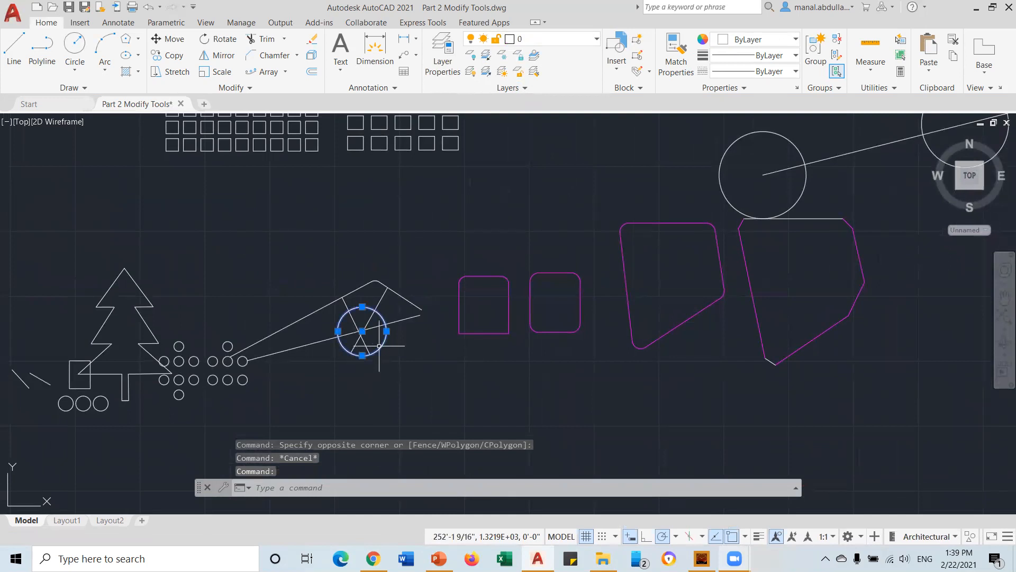
Move the circle inside the wedge onto the Circles layer
{"action": "left_click", "coordinate": [551, 39]}
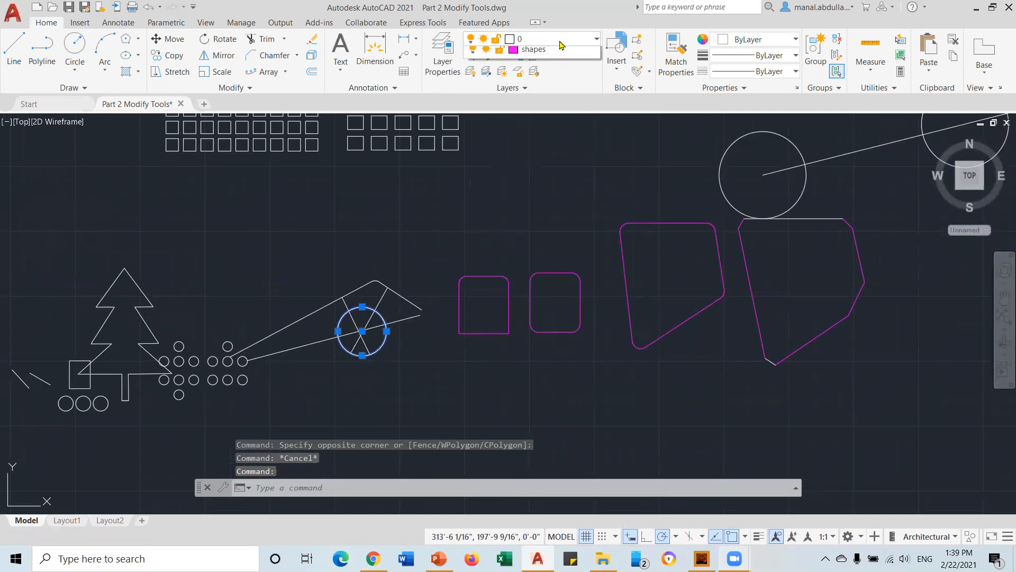
{"action": "left_click", "coordinate": [532, 70]}
{"action": "key", "text": "Escape"}
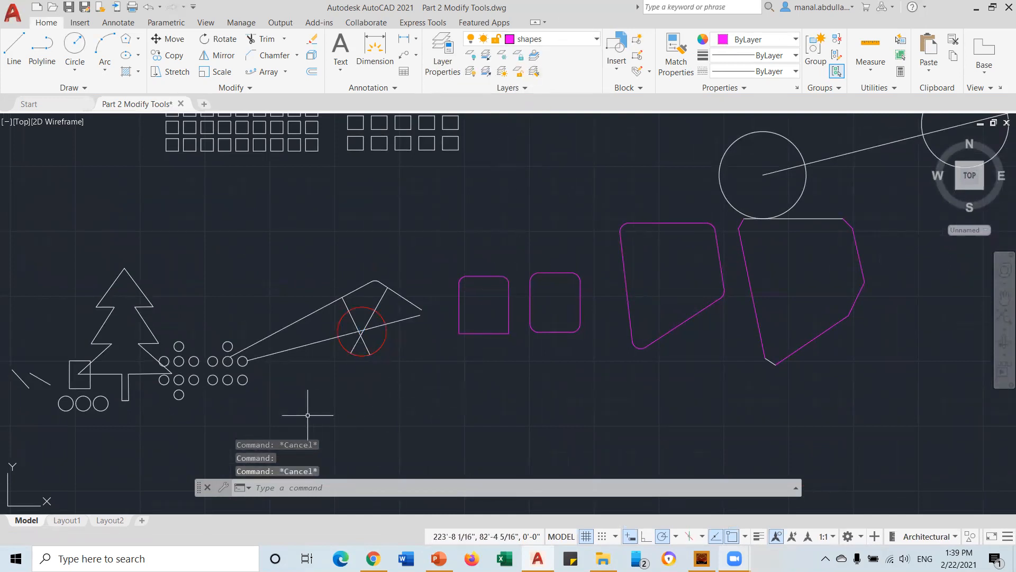
{"action": "scroll", "coordinate": [312, 412], "scroll_direction": "up", "scroll_amount": 4}
{"action": "scroll", "coordinate": [413, 385], "scroll_direction": "down", "scroll_amount": 5}
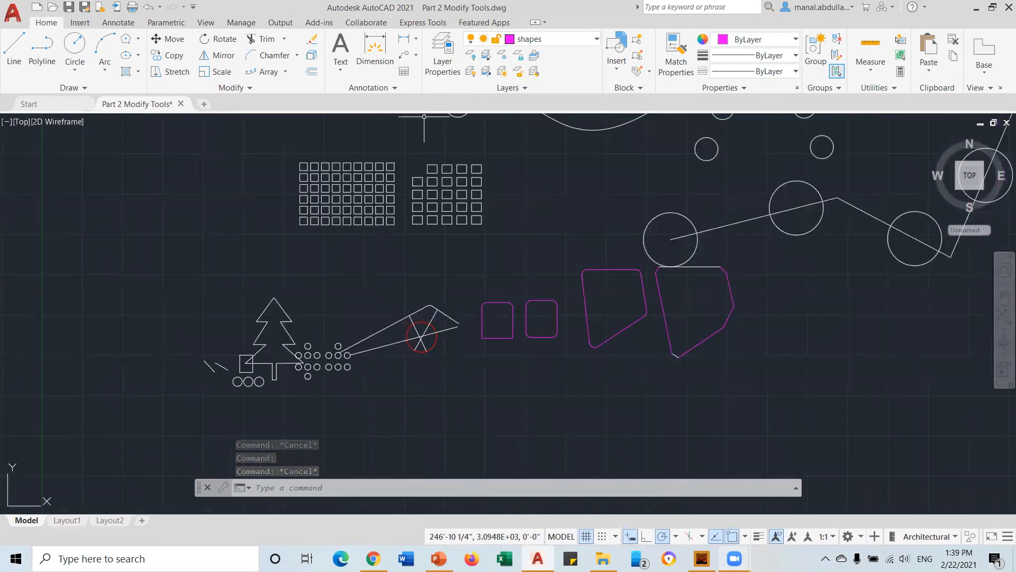
{"action": "scroll", "coordinate": [449, 281], "scroll_direction": "down", "scroll_amount": 2}
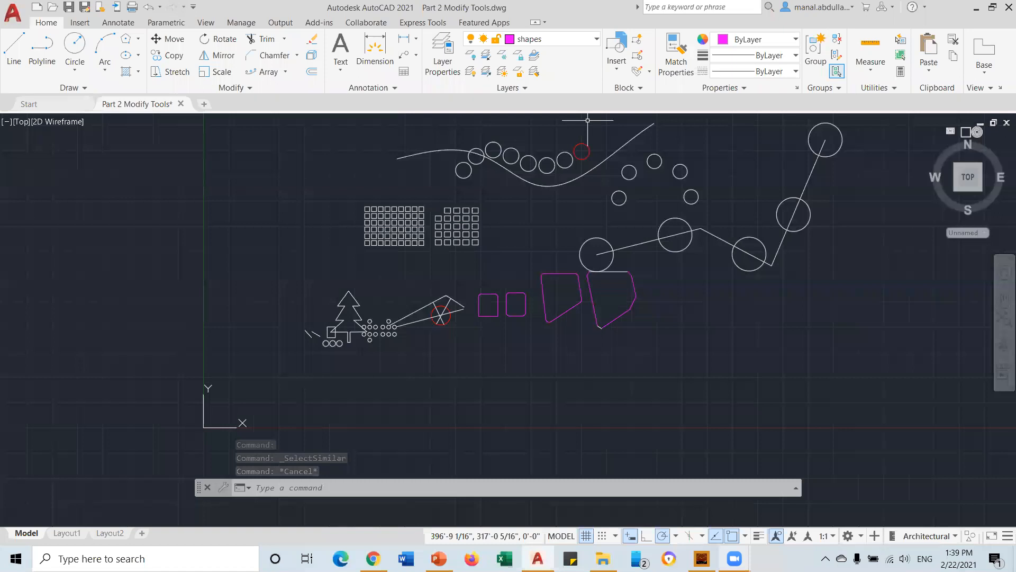
{"action": "scroll", "coordinate": [522, 212], "scroll_direction": "up", "scroll_amount": 2}
{"action": "scroll", "coordinate": [488, 271], "scroll_direction": "up", "scroll_amount": 3}
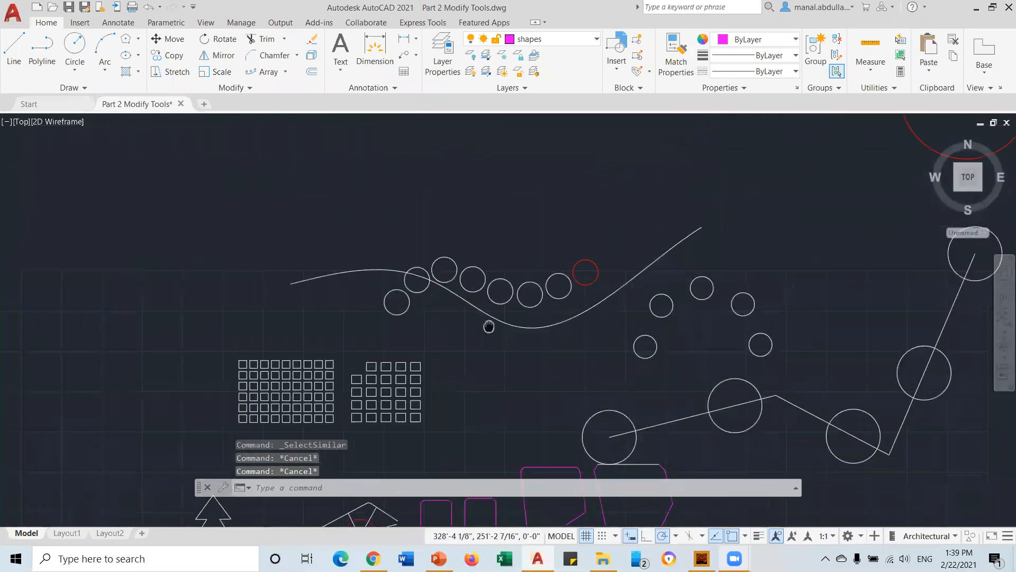
Select all white circles along the wave with Select Similar and move them to Circles
{"action": "left_click", "coordinate": [488, 274]}
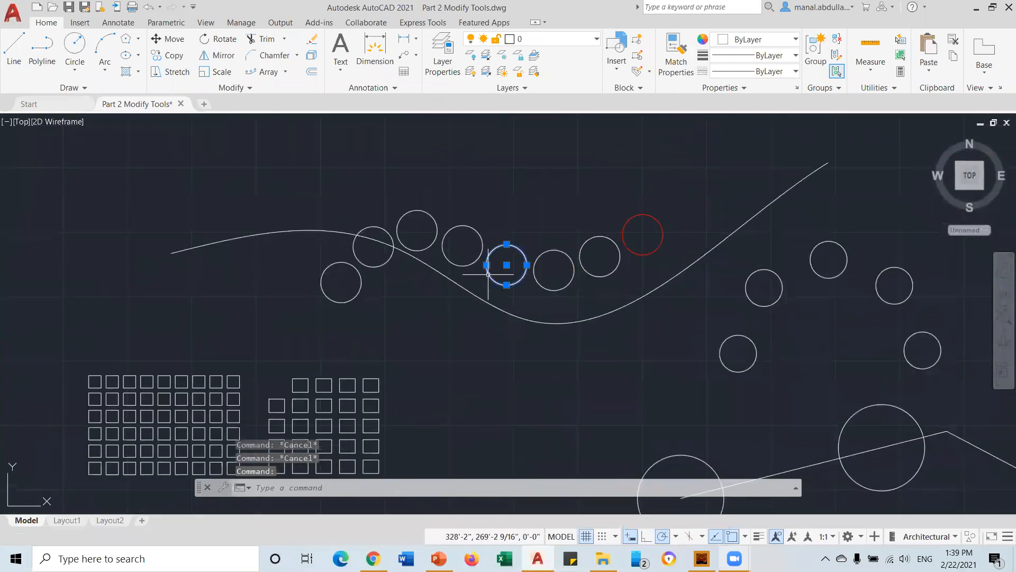
{"action": "right_click", "coordinate": [488, 274]}
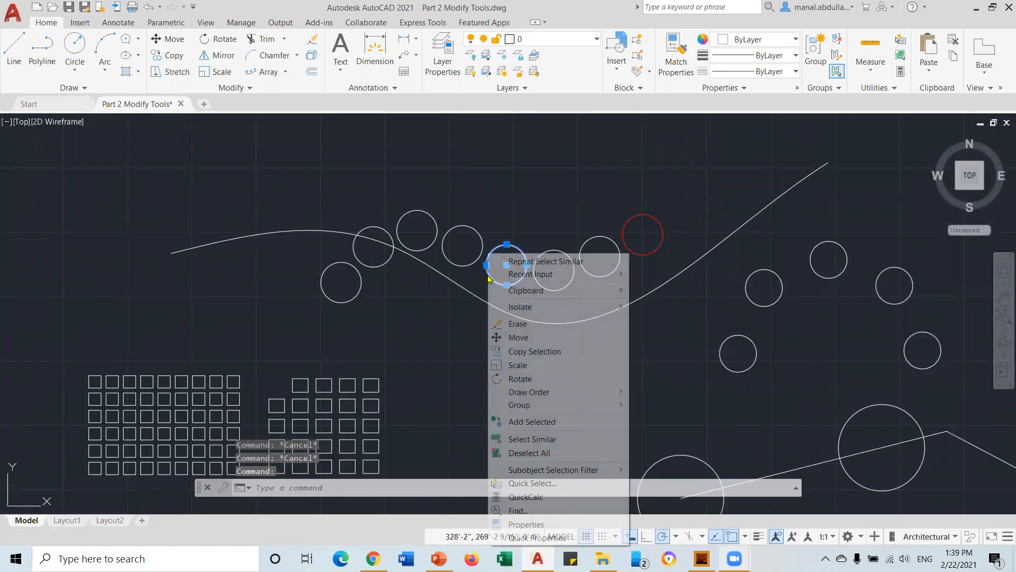
{"action": "left_click", "coordinate": [532, 438]}
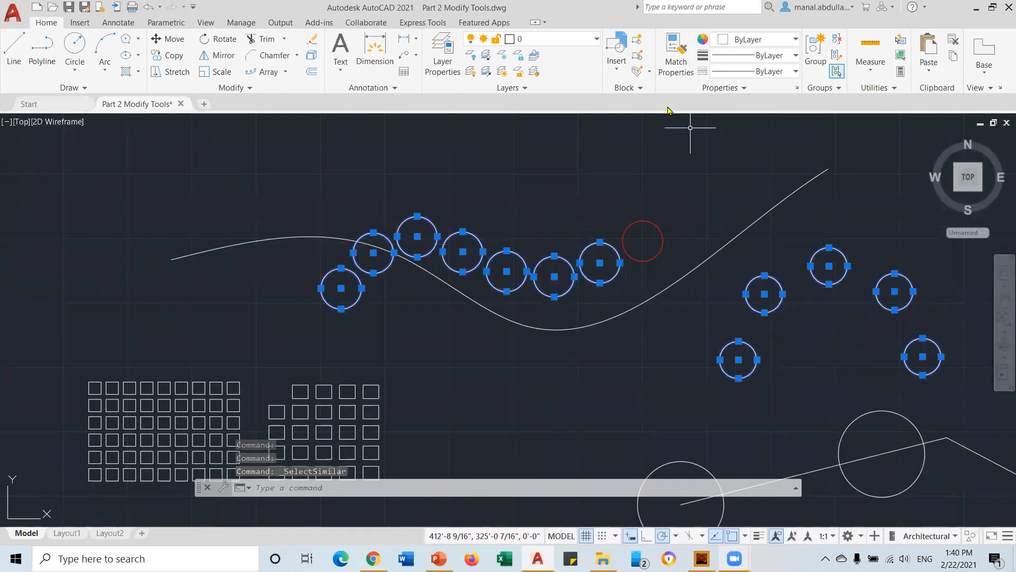
{"action": "left_click", "coordinate": [581, 42]}
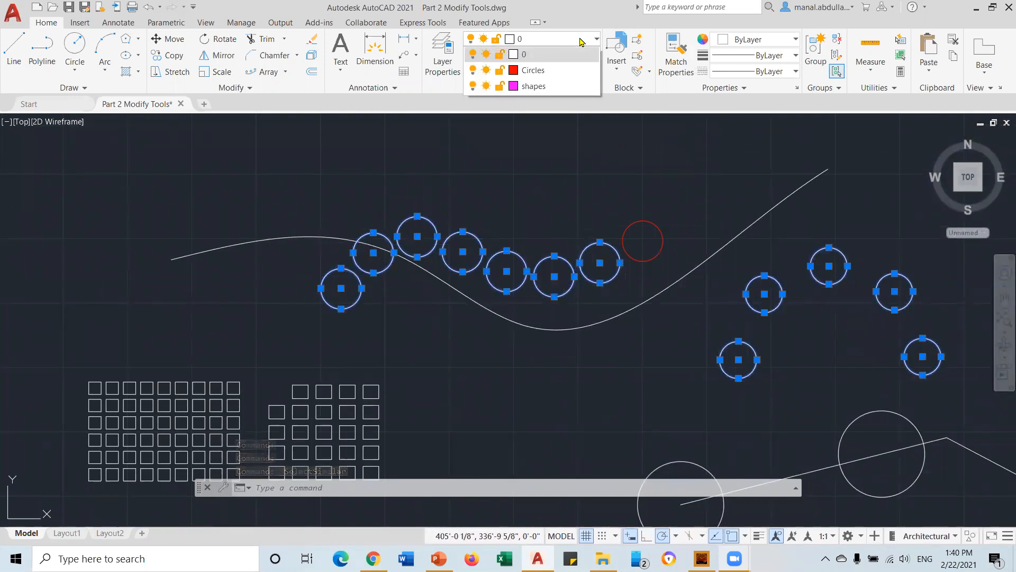
{"action": "left_click", "coordinate": [529, 85]}
{"action": "key", "text": "Escape"}
{"action": "scroll", "coordinate": [584, 444], "scroll_direction": "down", "scroll_amount": 4}
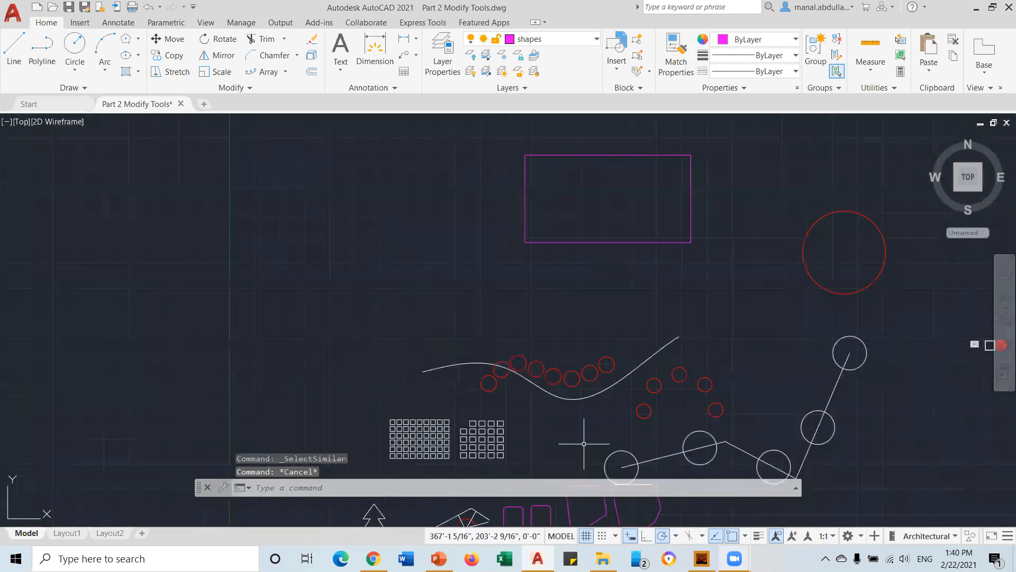
{"action": "mouse_move", "coordinate": [575, 425]}
{"action": "middle_mouse_down"}
{"action": "mouse_move", "coordinate": [404, 291]}
{"action": "mouse_move", "coordinate": [401, 346]}
{"action": "middle_mouse_up"}
{"action": "scroll", "coordinate": [404, 290], "scroll_direction": "down", "scroll_amount": 2}
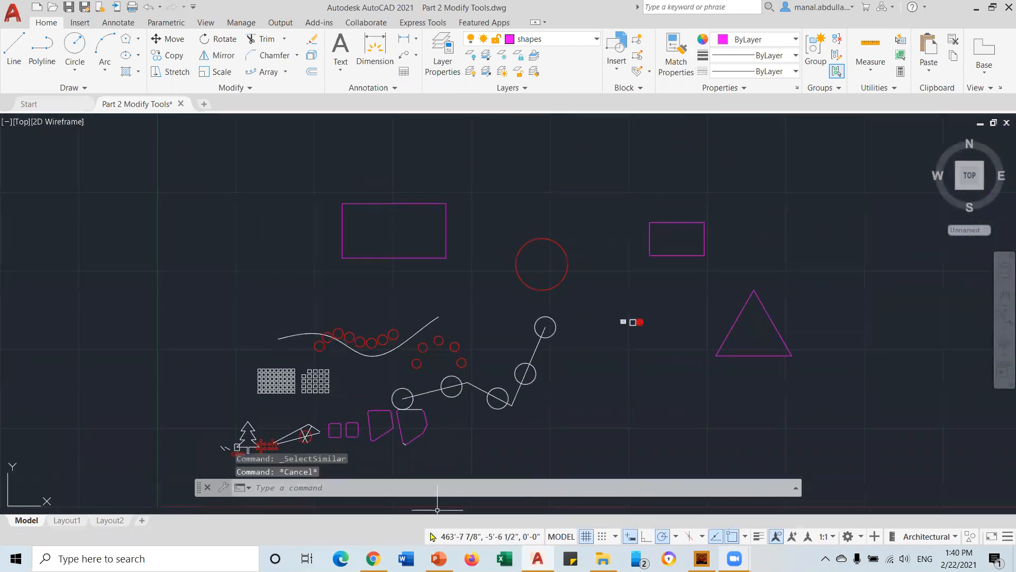